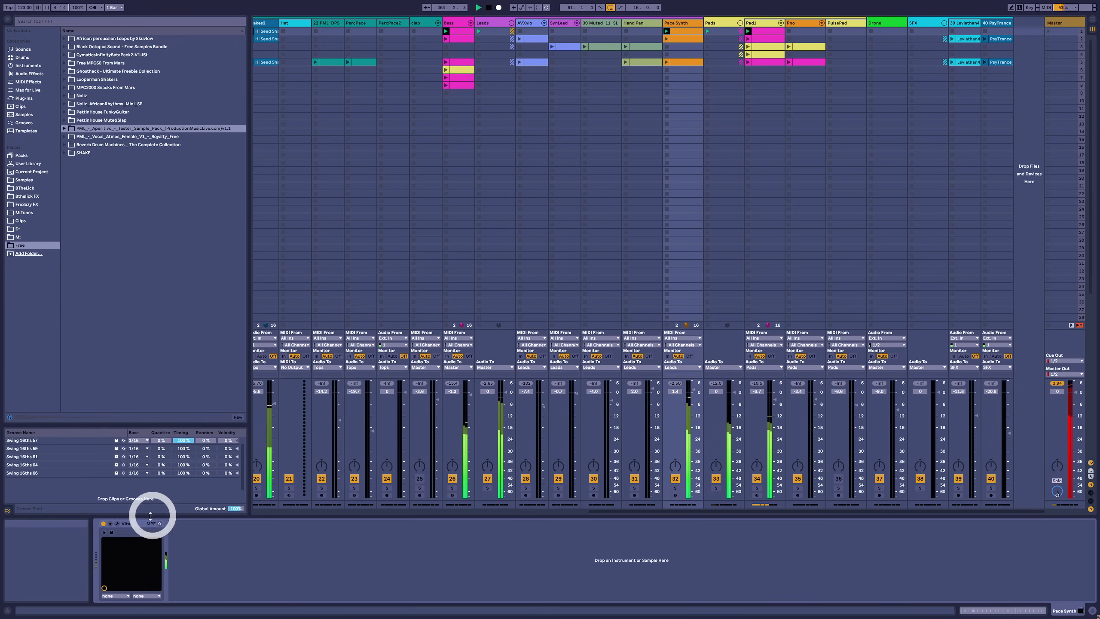
Raise the Filter 1 cutoff of the Vital synth on the Pace Synth track and close its window
left_click(117, 524)
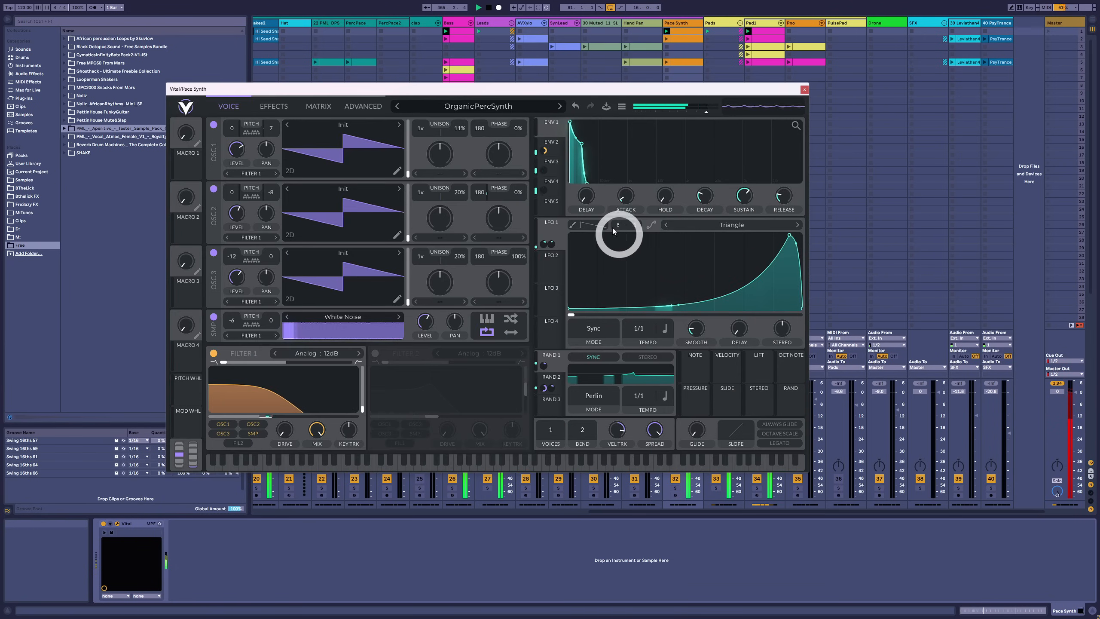
left_click(543, 248)
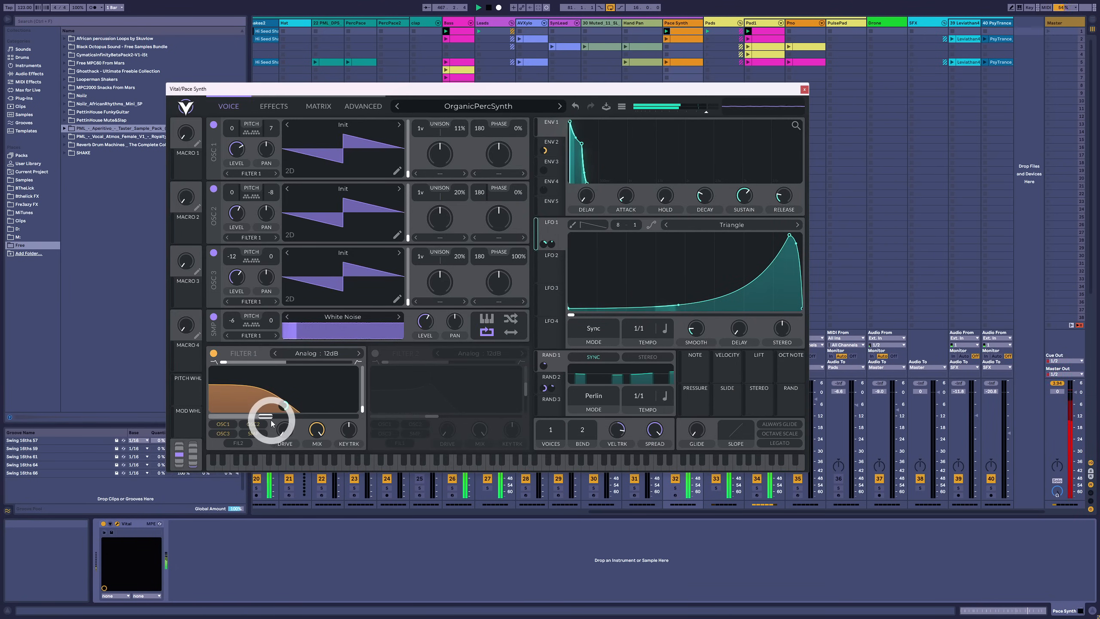
mouse_move(271, 418)
left_mouse_down()
mouse_move(285, 415)
mouse_move(273, 417)
left_mouse_up()
mouse_move(287, 414)
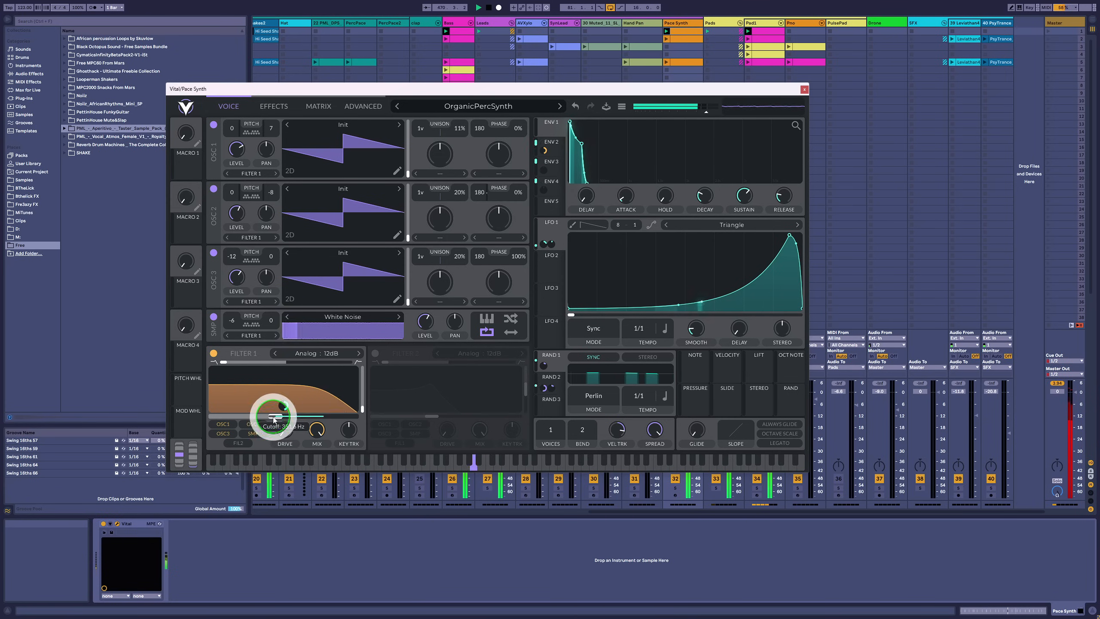
left_click(804, 89)
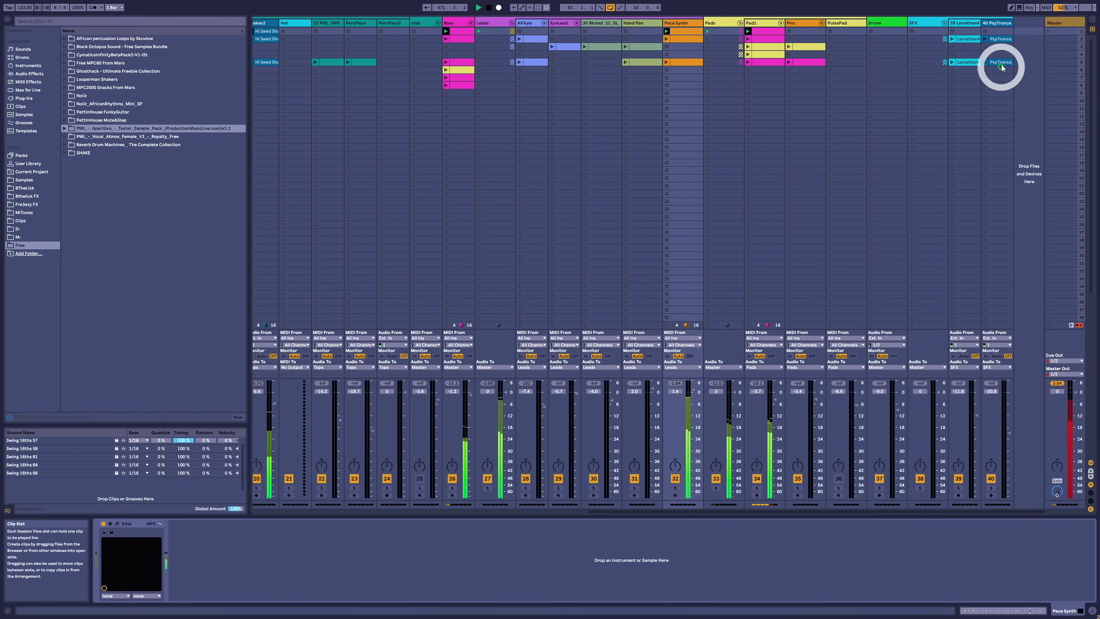
Launch the second scene and add the 30-Muted track's clip from the third row to the playback
left_click(1049, 41)
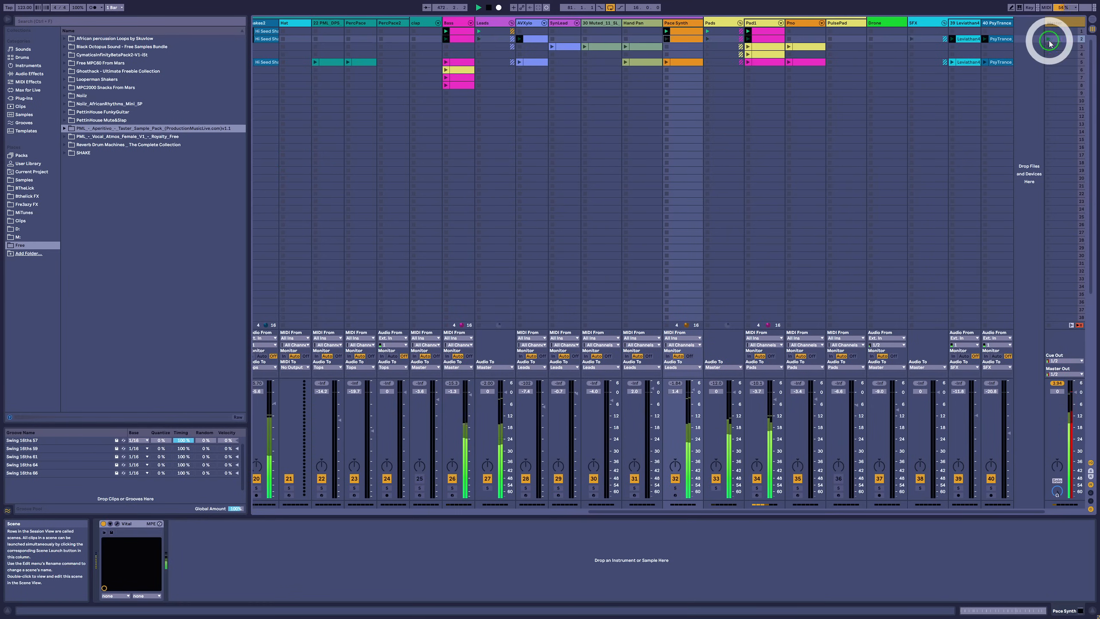
double_click(538, 40)
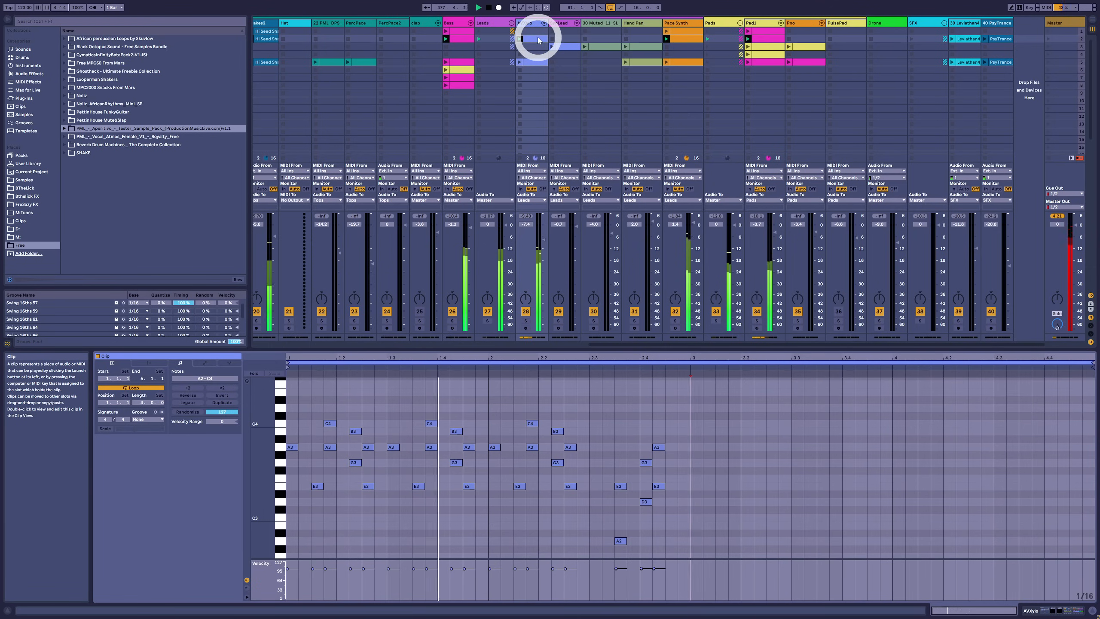
left_click(588, 48)
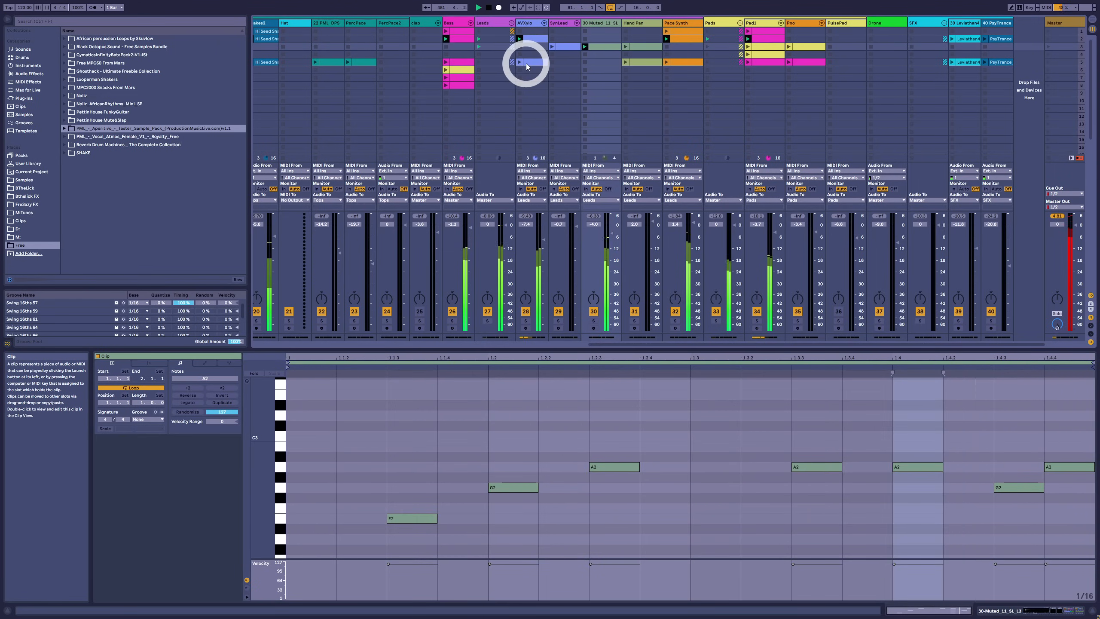
Copy the AVXylo clip in the fifth row to the SynLead track and launch the Bass clip in the second row
left_click_drag(526, 63, 557, 64)
left_click(468, 41)
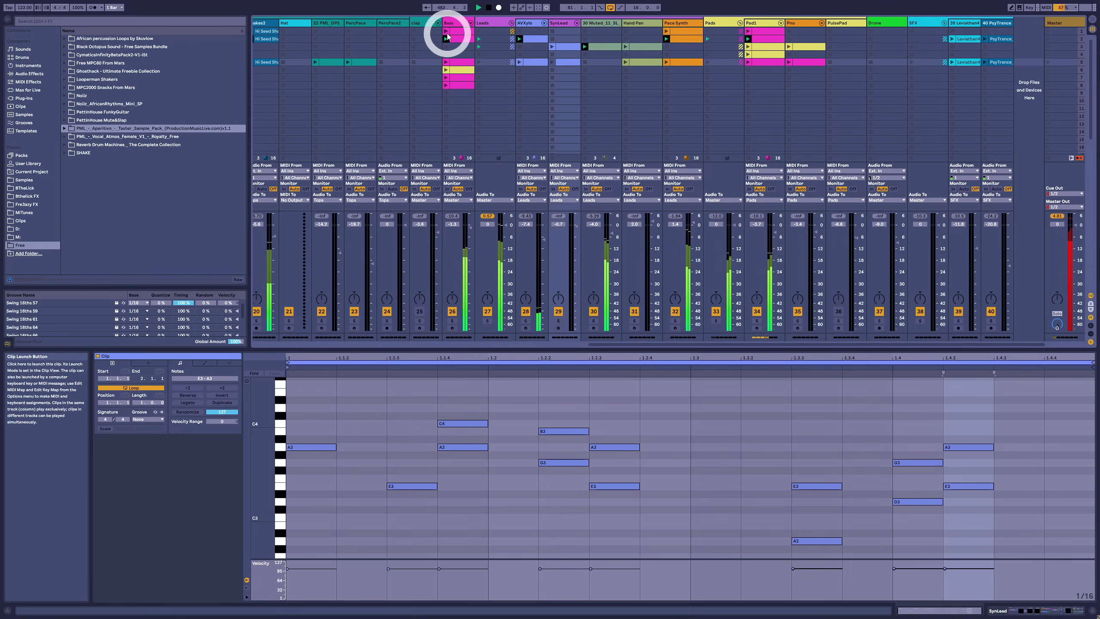
left_click(448, 36)
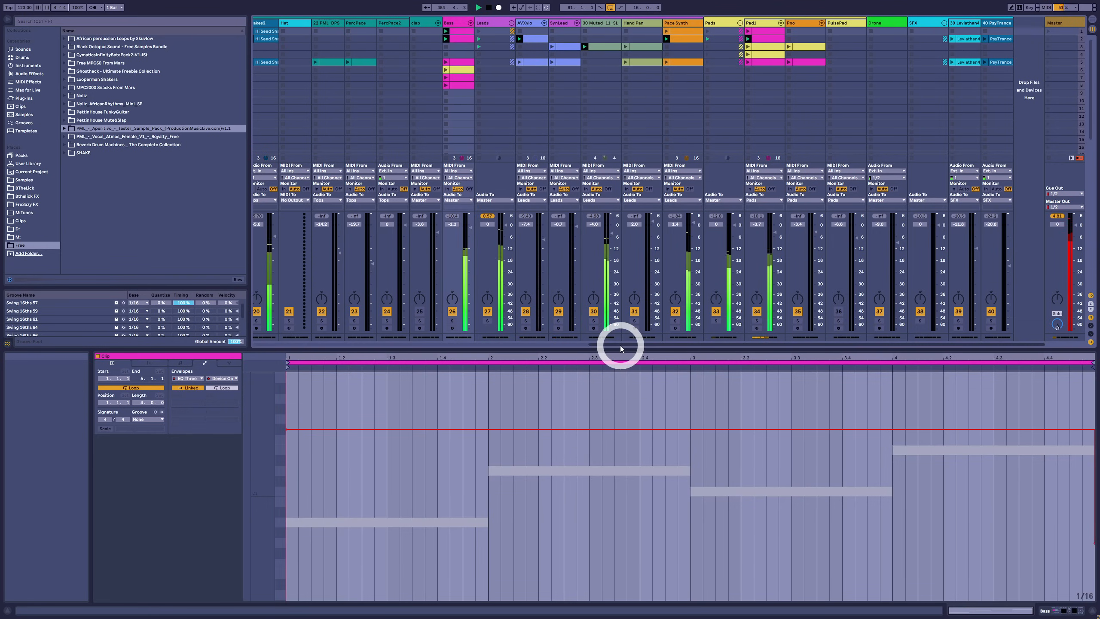
Launch the Kick track's clip in the first row and trigger the fifth scene
left_click_drag(616, 342, 337, 312)
left_click(489, 31)
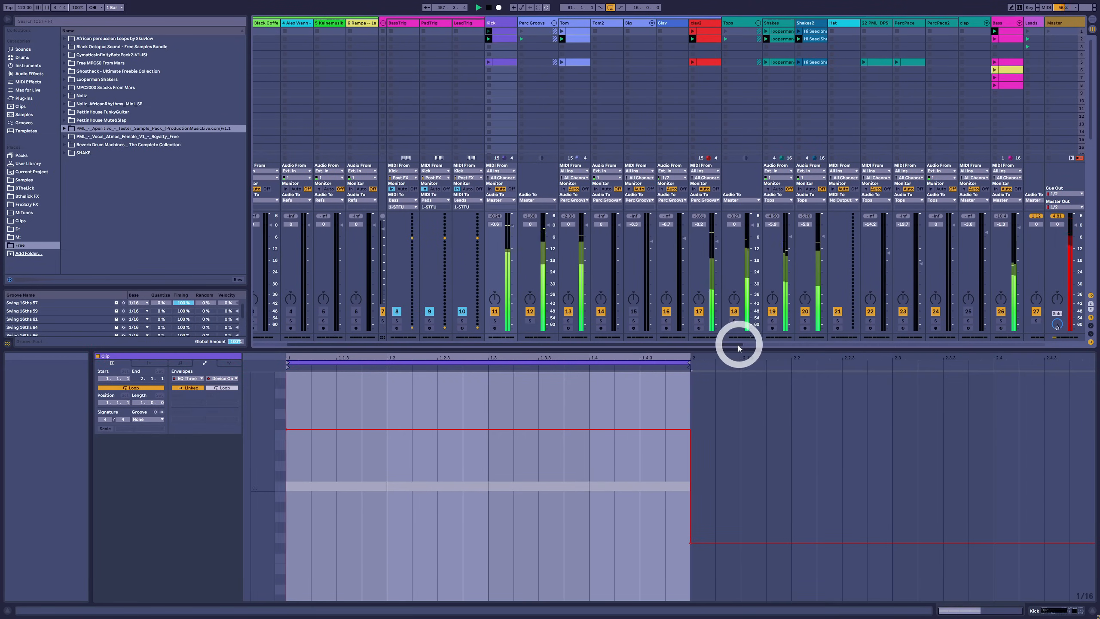
left_click_drag(737, 345, 990, 359)
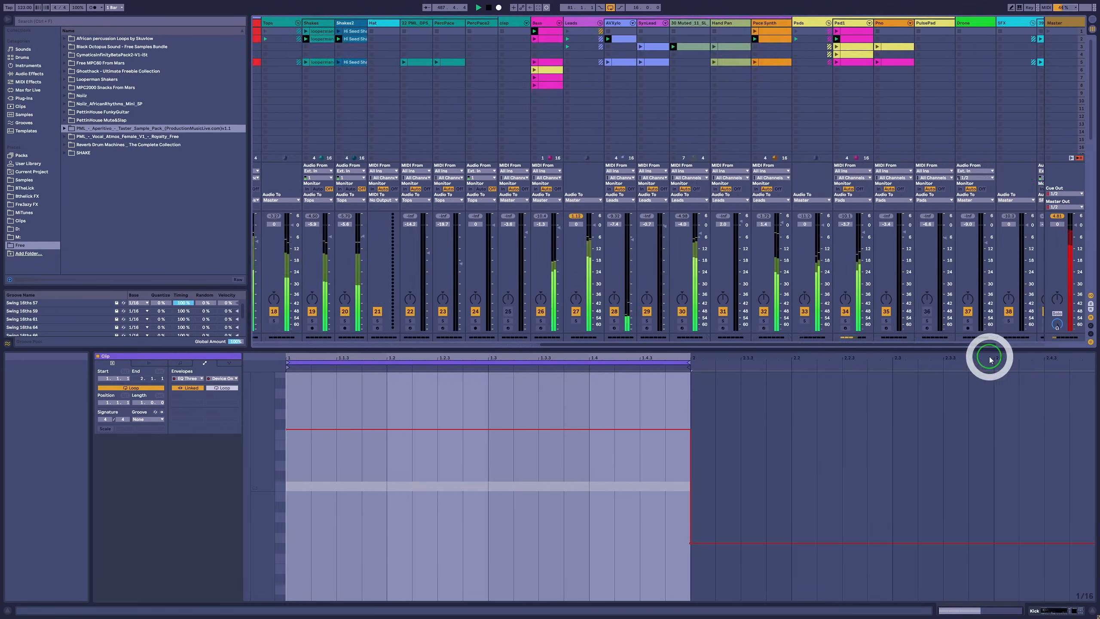
left_click(489, 31)
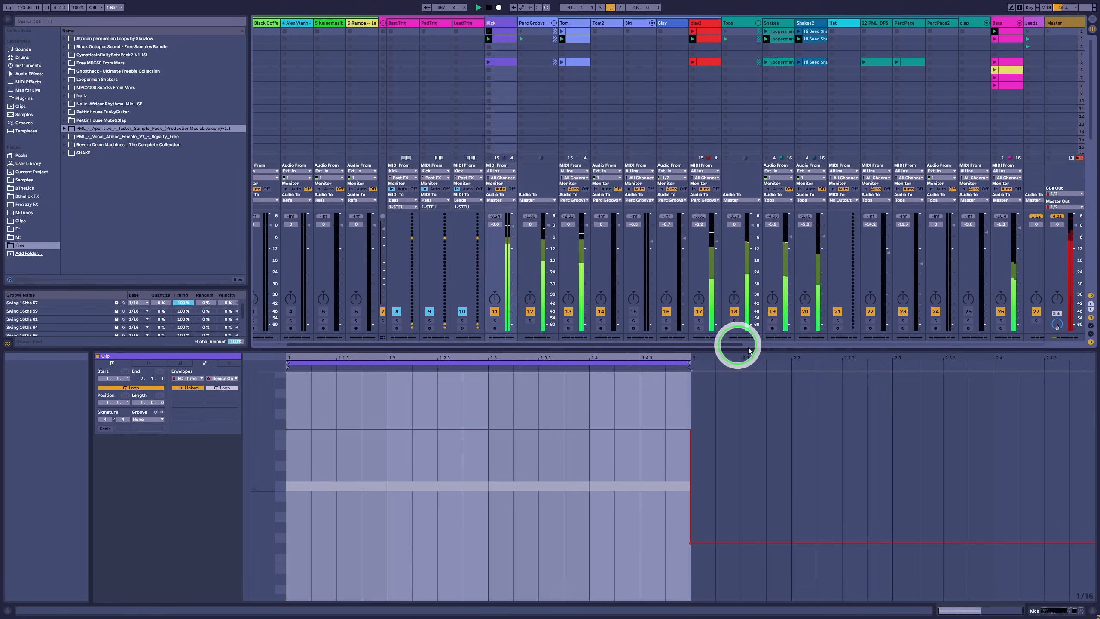
left_click_drag(737, 345, 993, 346)
left_click(1048, 62)
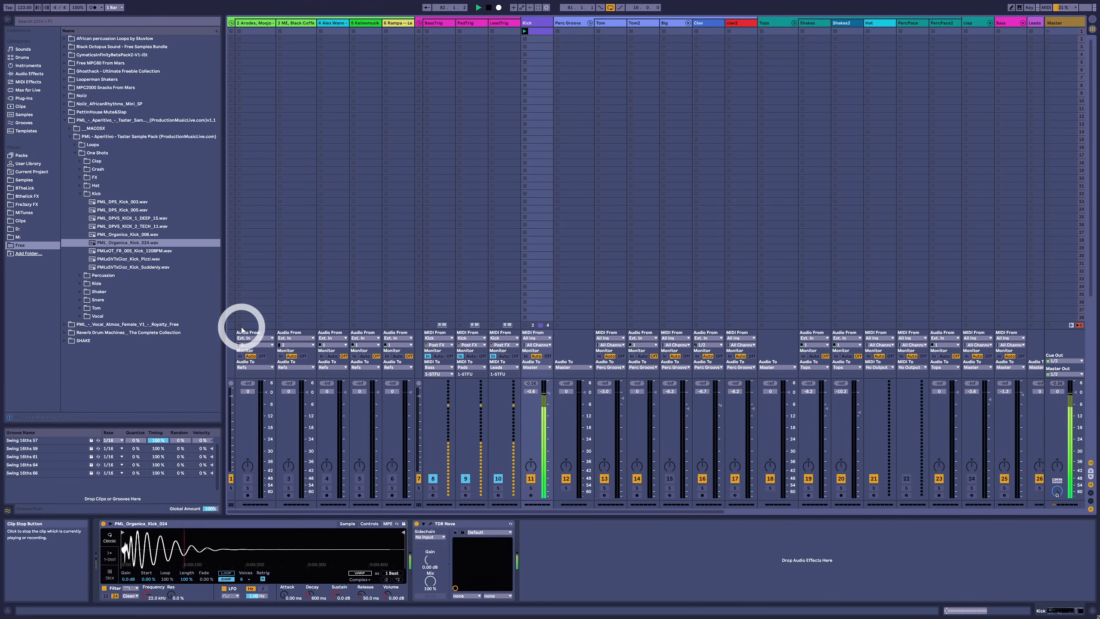
Examine the Kick clip's note pattern and the PML_Organica_Kick_024 sample loaded on its track
double_click(529, 30)
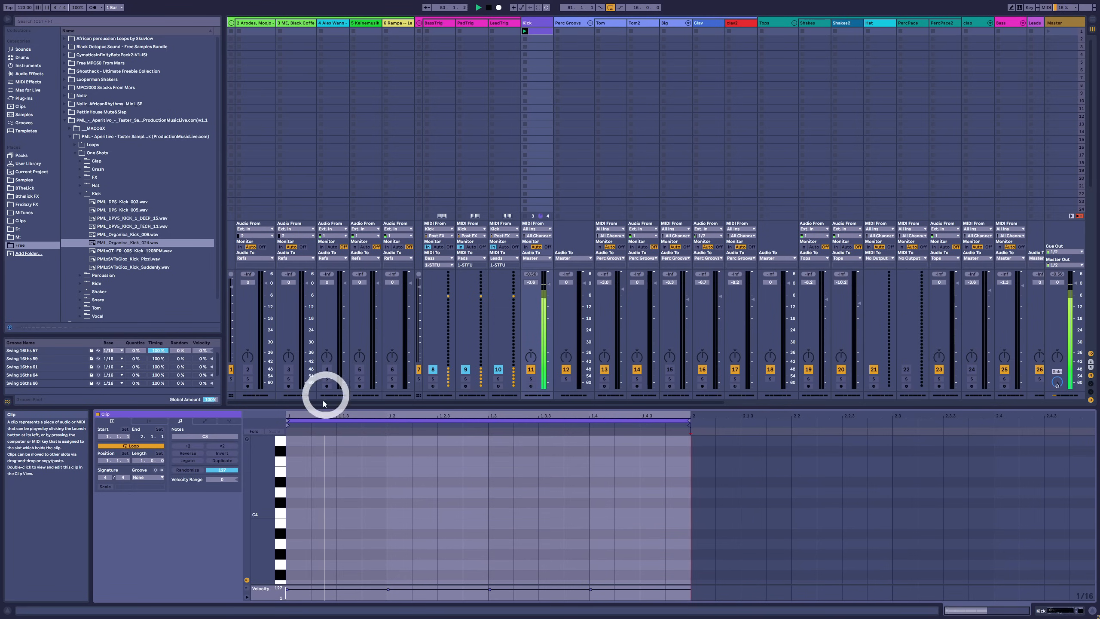
scroll(384, 509, "down", 8)
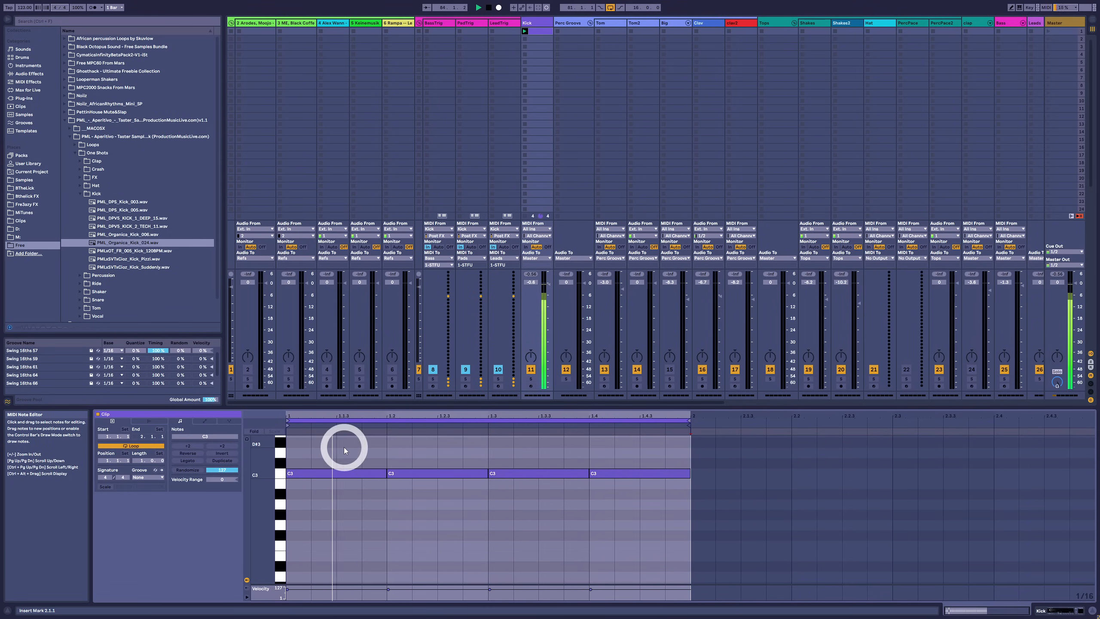
left_click_drag(343, 450, 664, 556)
key("shift+Tab")
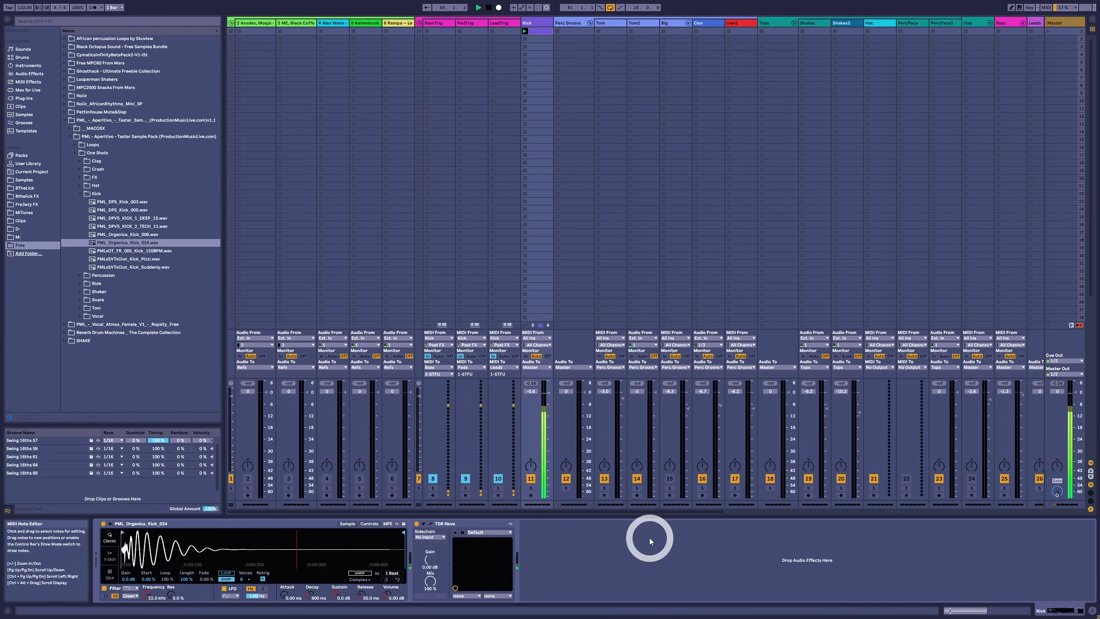
left_click_drag(240, 560, 213, 547)
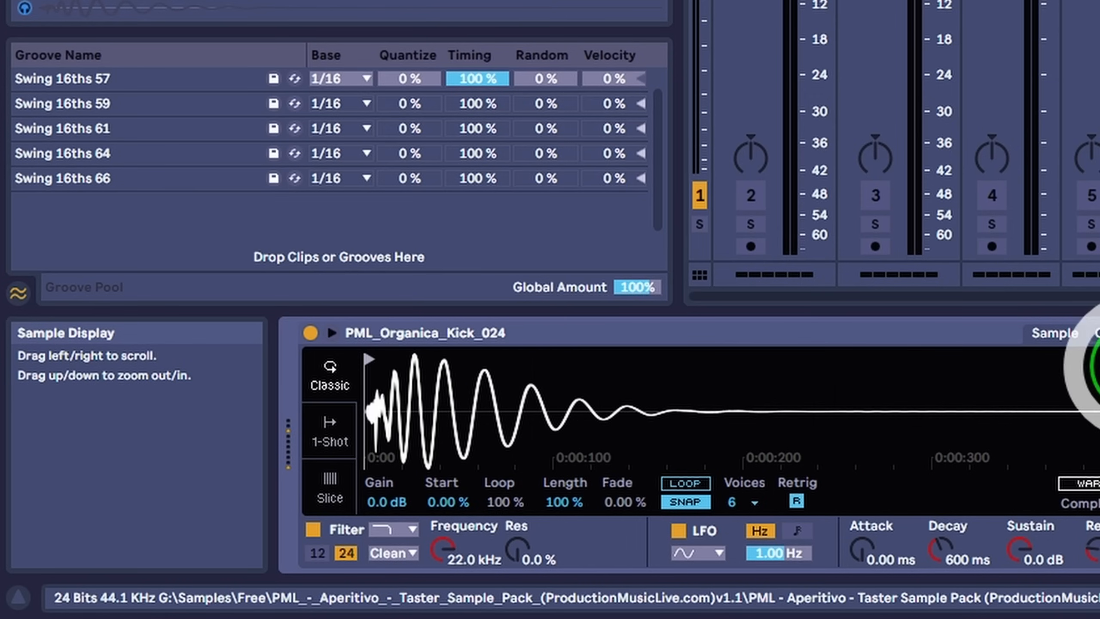
mouse_move(1099, 366)
left_mouse_down()
mouse_move(637, 378)
mouse_move(1099, 399)
left_mouse_up()
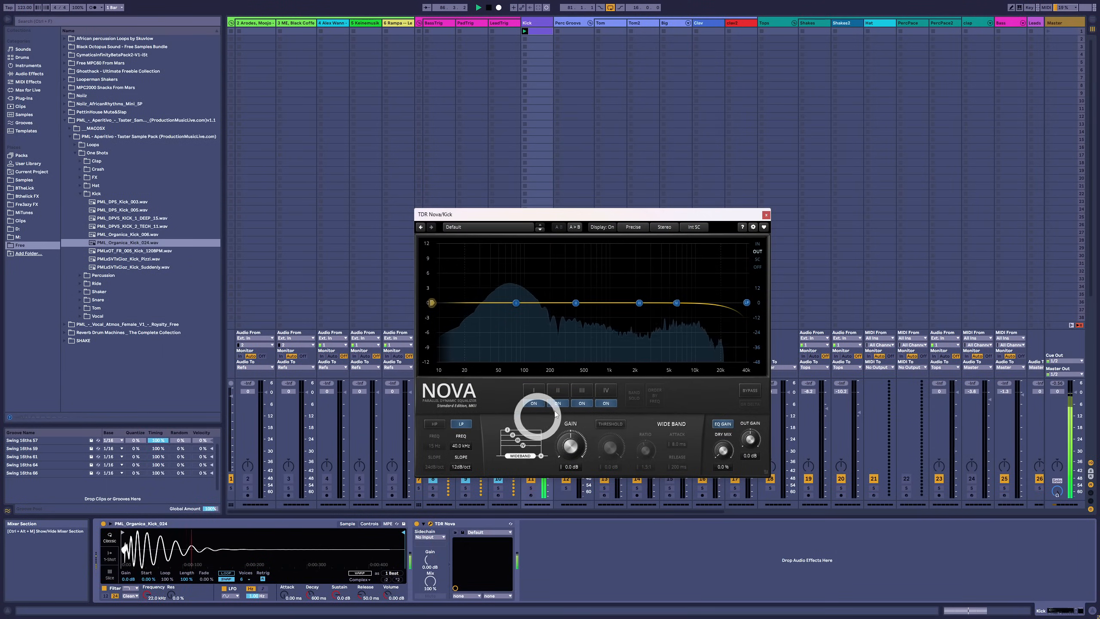
Lower the low-pass filter frequency in the Kick track's TDR Nova equalizer and close the plug-in window
mouse_move(462, 450)
left_mouse_down()
mouse_move(421, 559)
mouse_move(368, 599)
mouse_move(449, 465)
left_mouse_up()
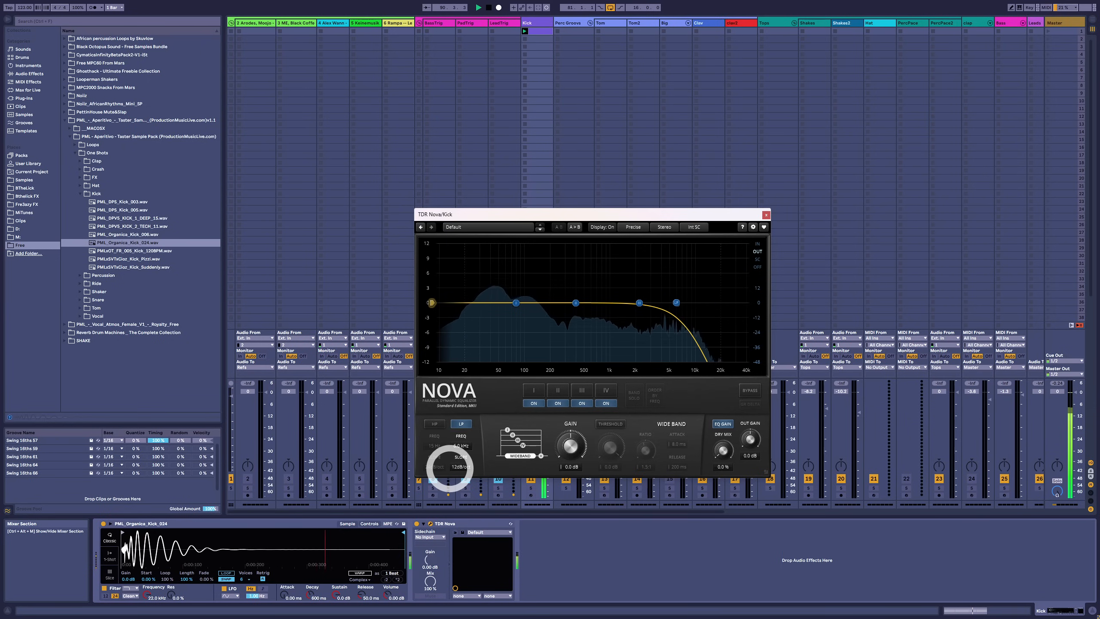
left_click(766, 214)
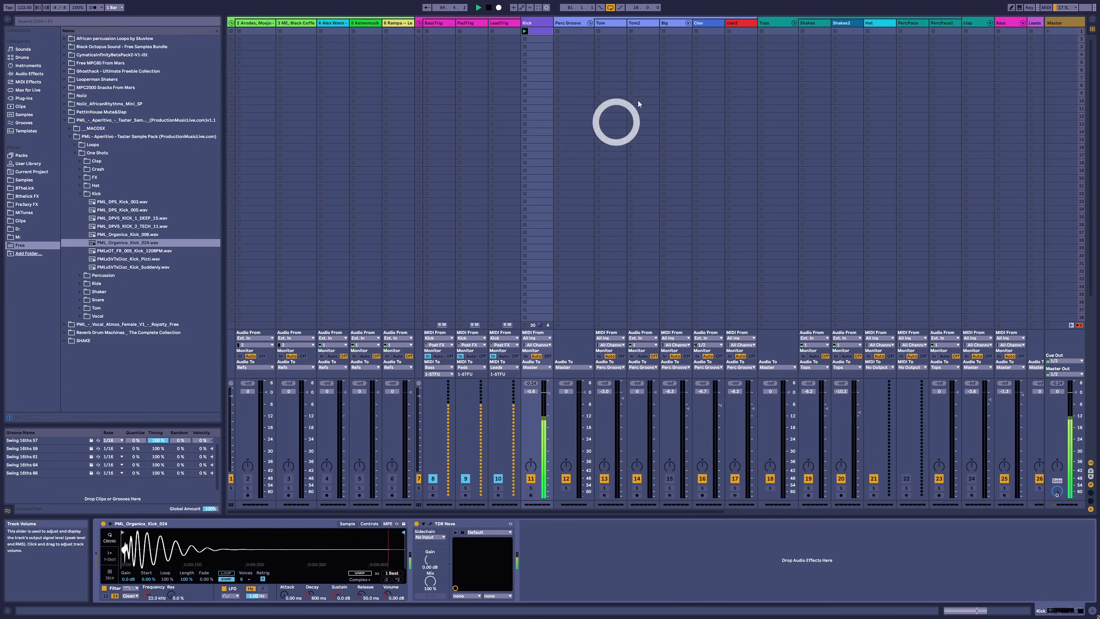
Search the Free sample folder for "shaker" and audition the one-shots in the PML Aperitivo pack's Shaker folder
left_click(41, 23)
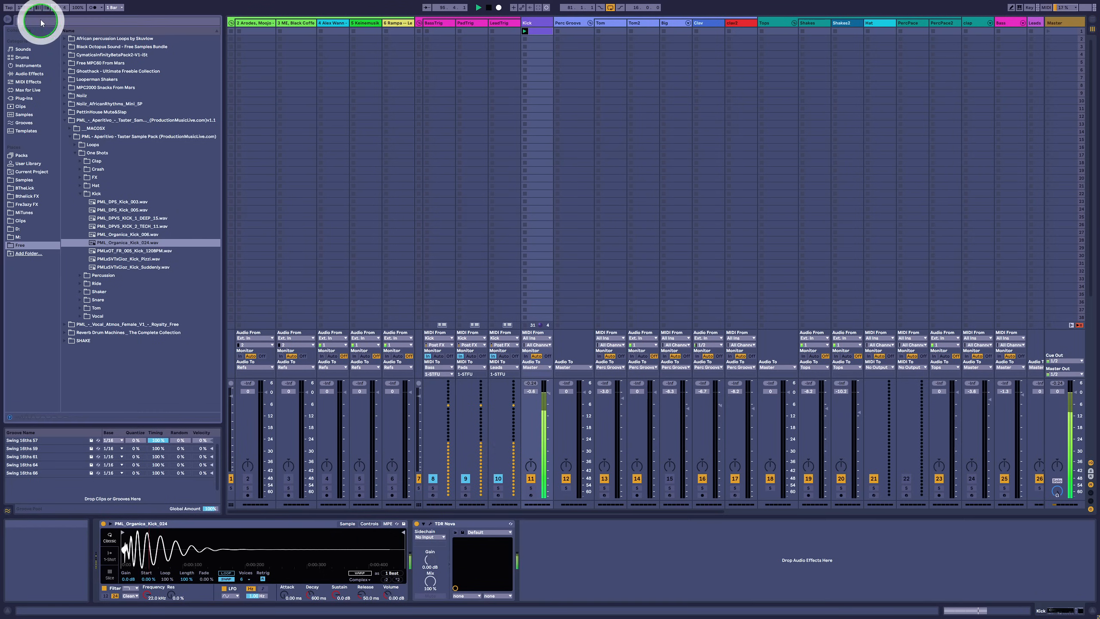
type("shaker")
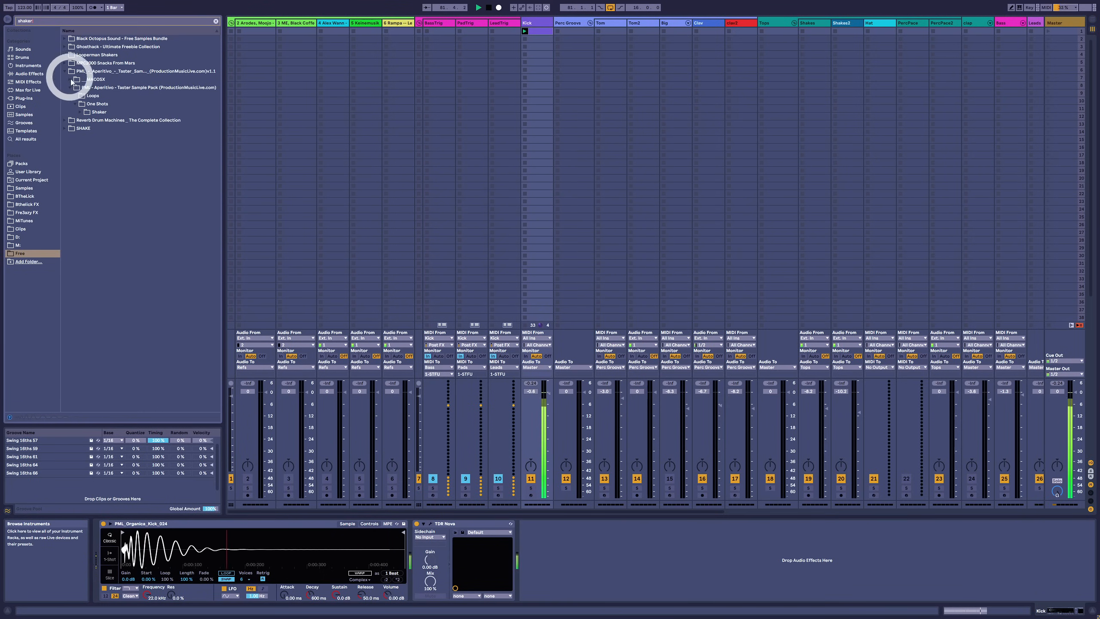
left_click(86, 112)
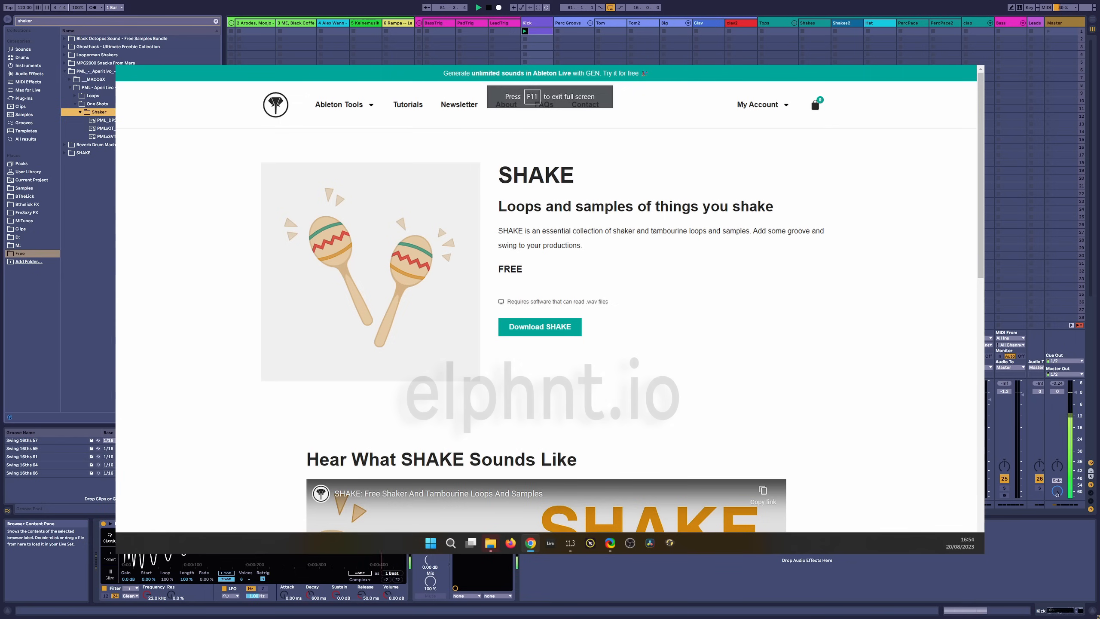
left_click(139, 120)
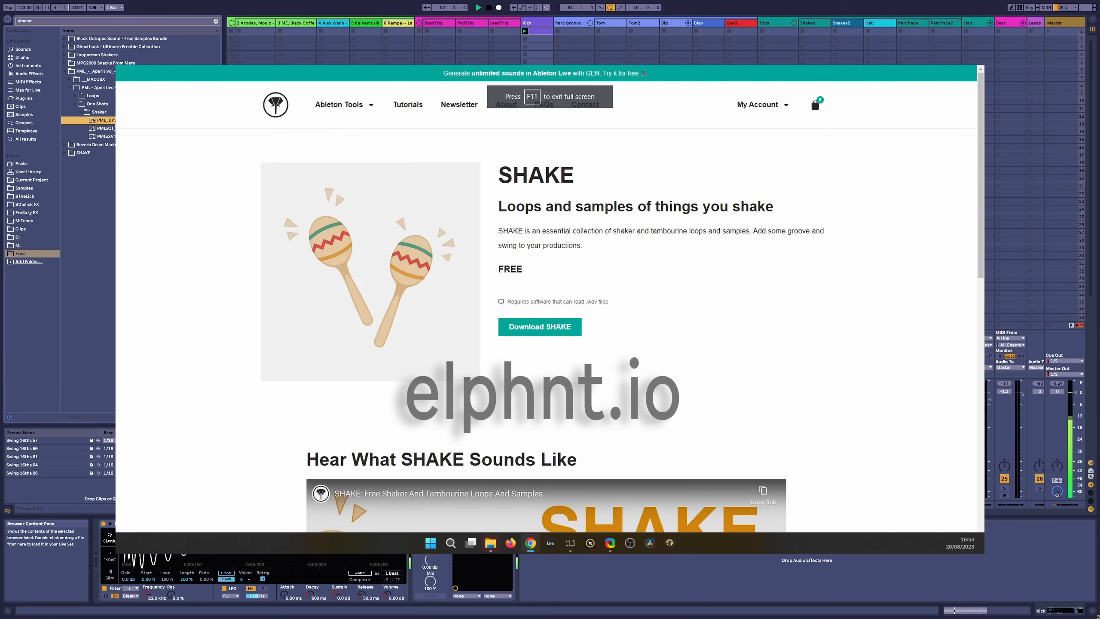
left_click(140, 129)
key("Down")
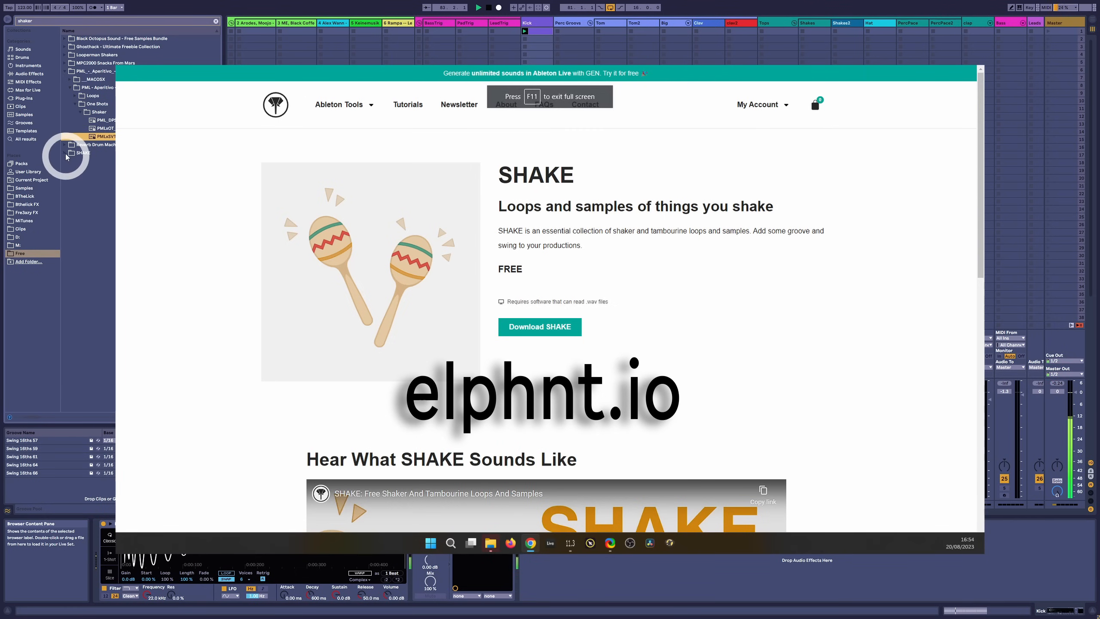
Open the SHAKE pack's Loops folder and audition the Hi Seed Shaker 100bpm 1_4n Off and No Accents loops
left_click(68, 153)
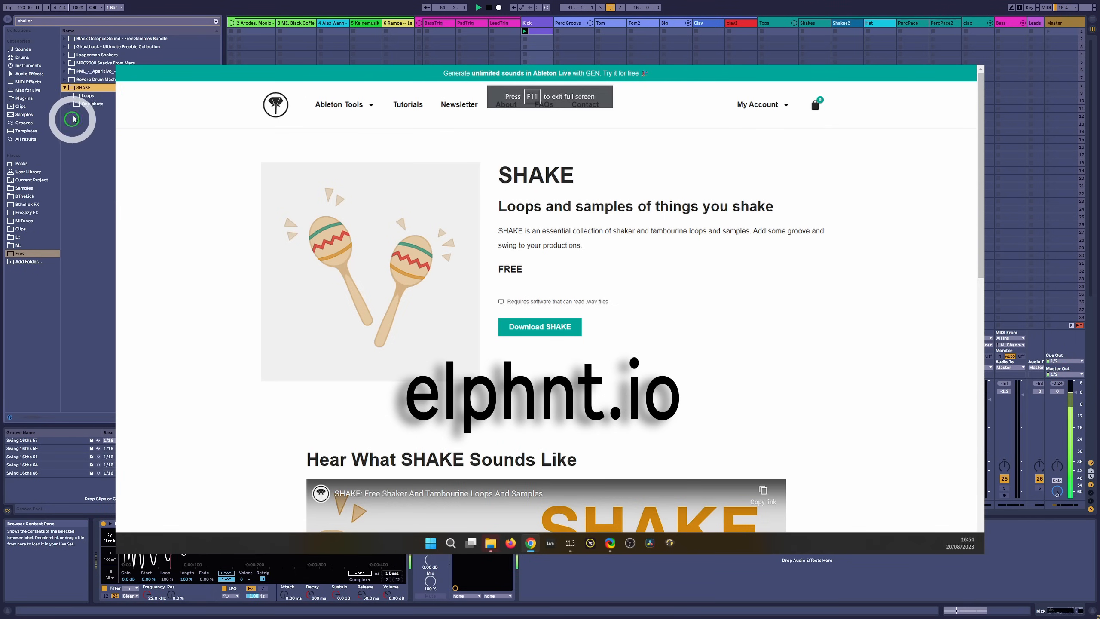
left_click(84, 95)
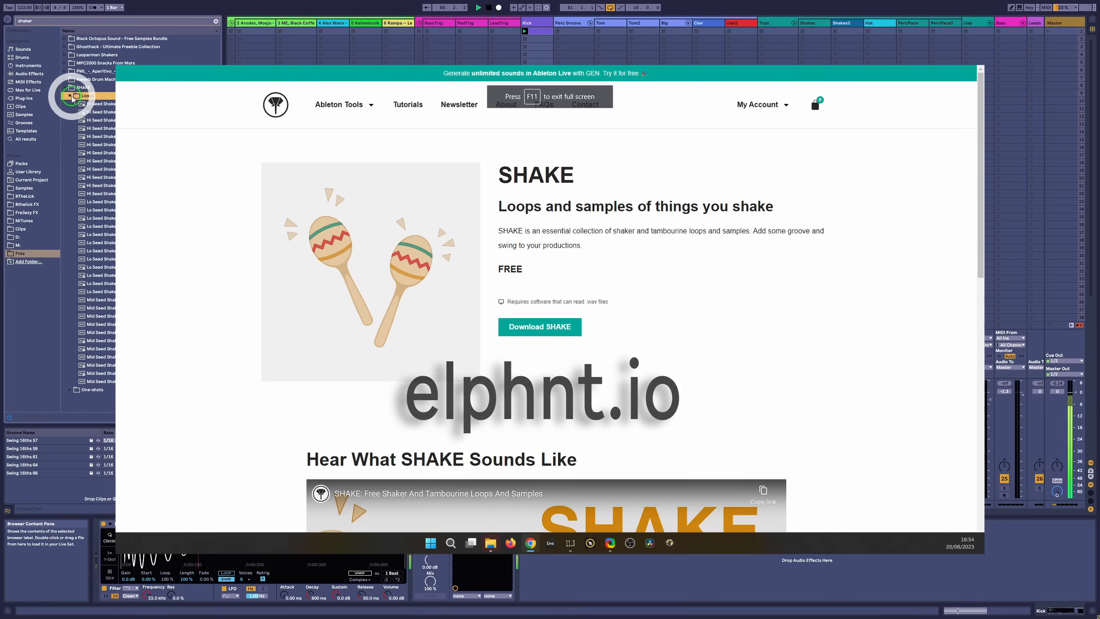
left_click(70, 96)
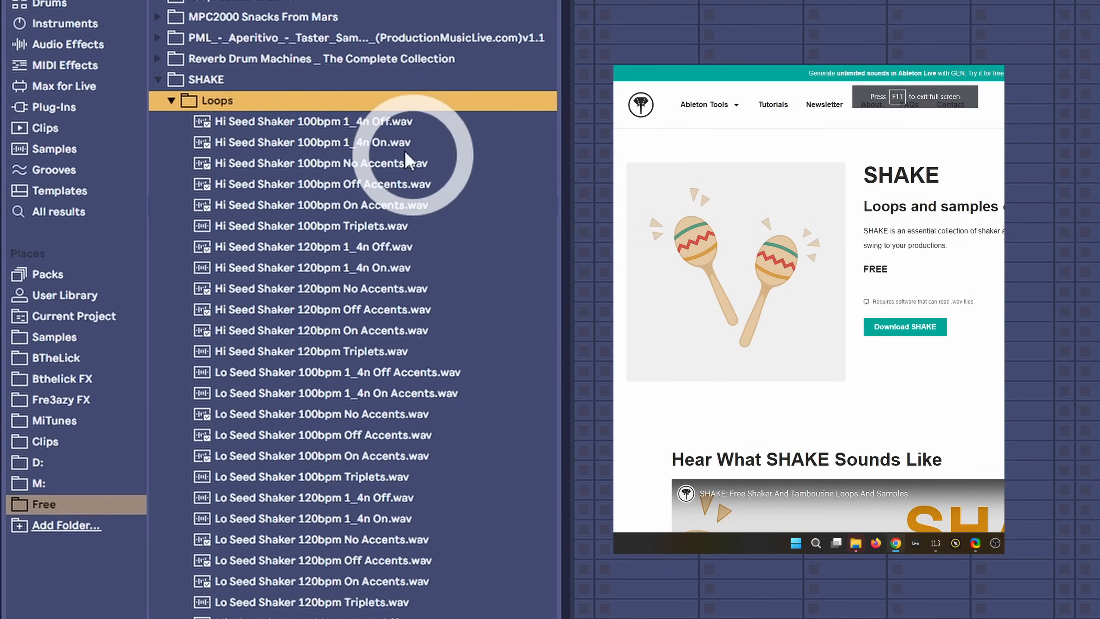
left_click(371, 122)
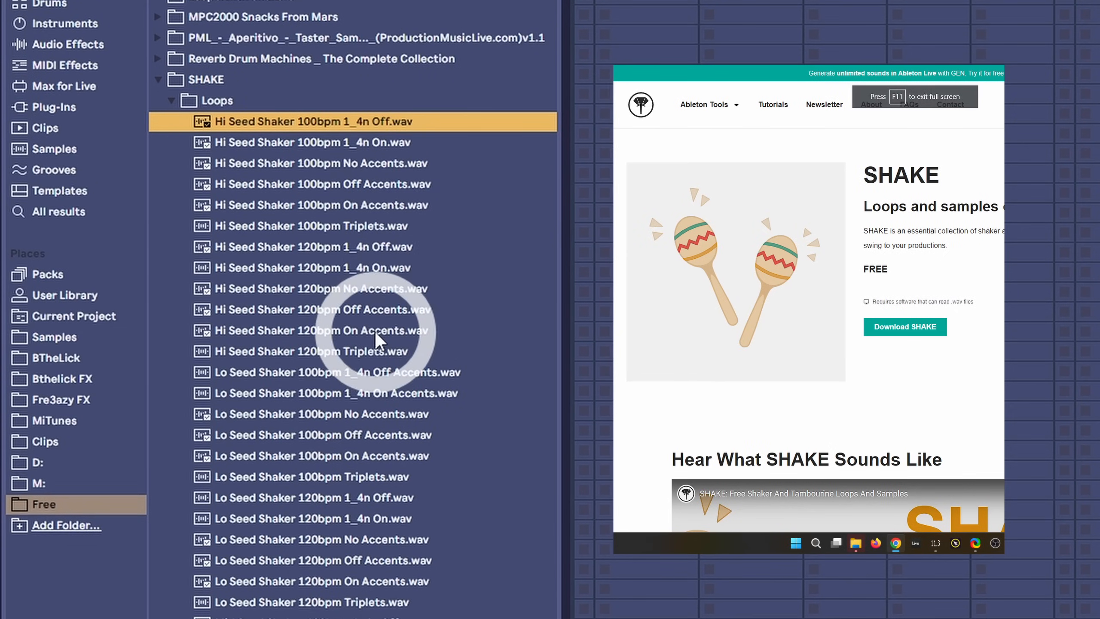
left_click(397, 169)
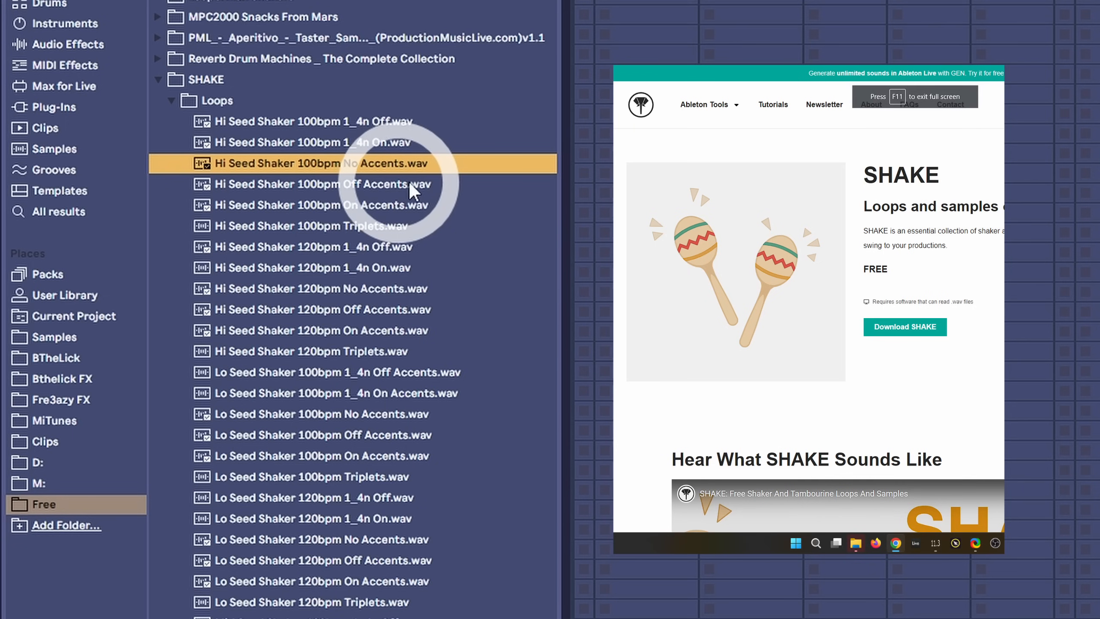
left_click(1075, 132)
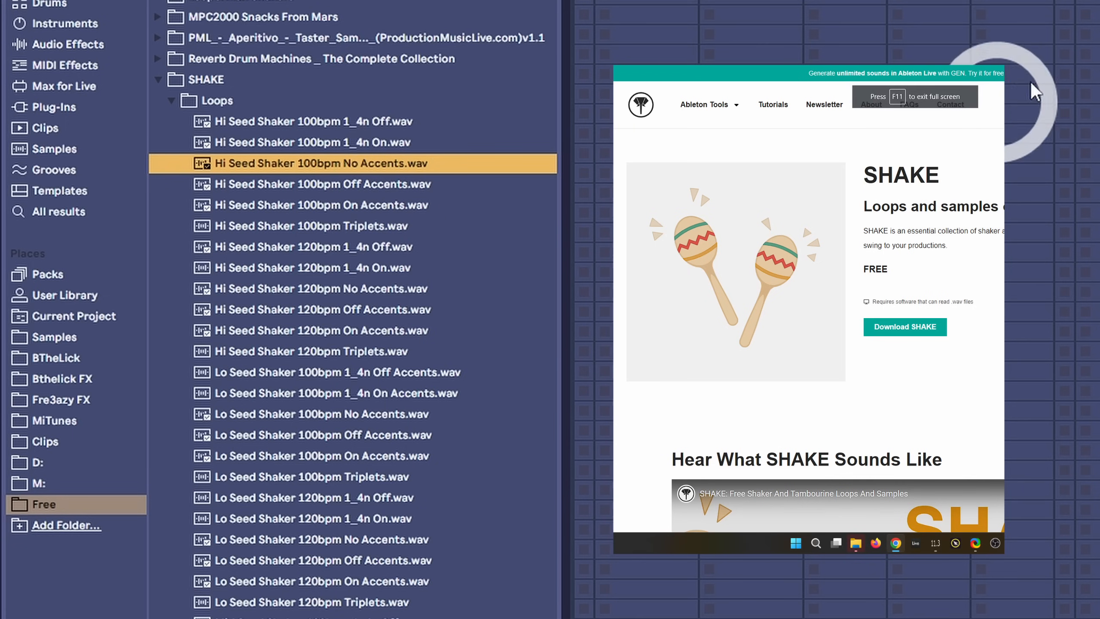
left_click(409, 165)
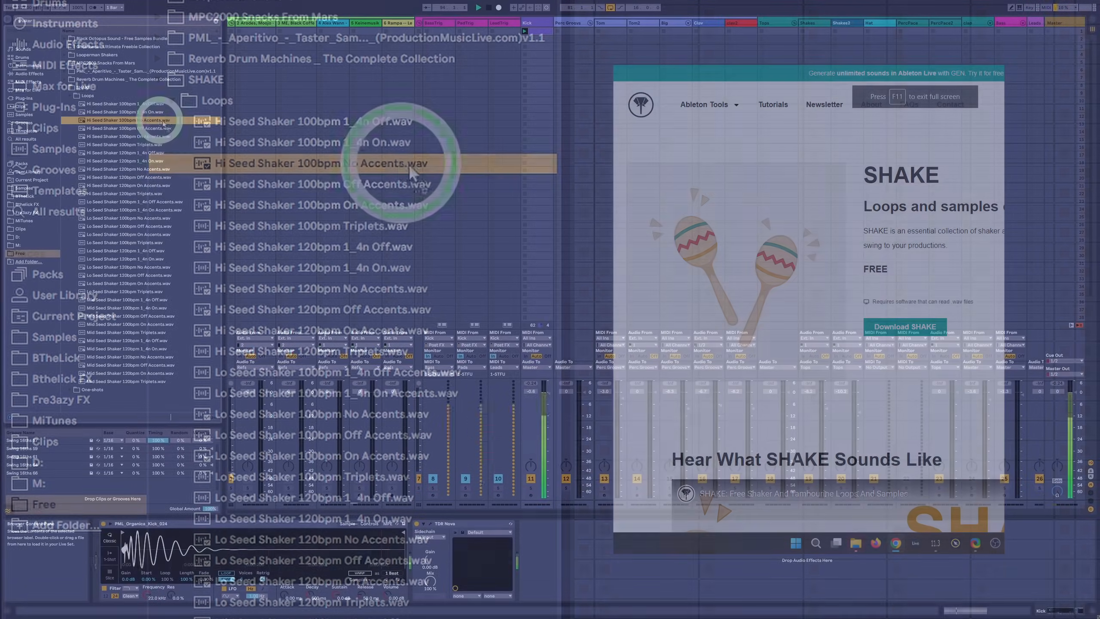
Place Hi Seed Shaker 100bpm No Accents.wav in the first slot of the Shakes2 track, launch it and open the track's STFU plug-in
left_click_drag(163, 123, 847, 34)
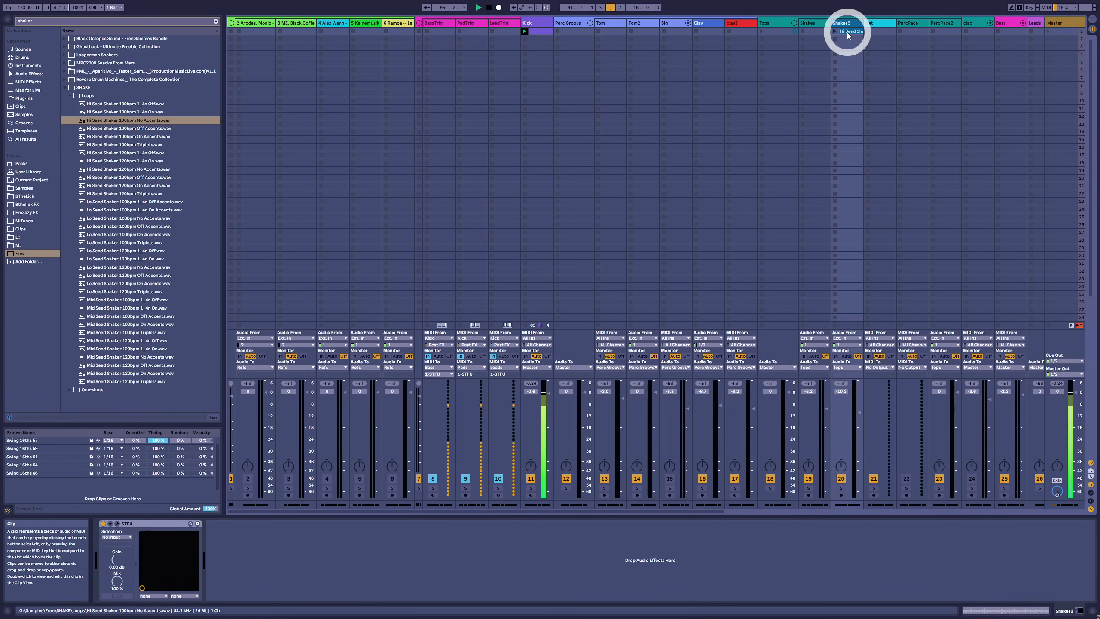
left_click(834, 32)
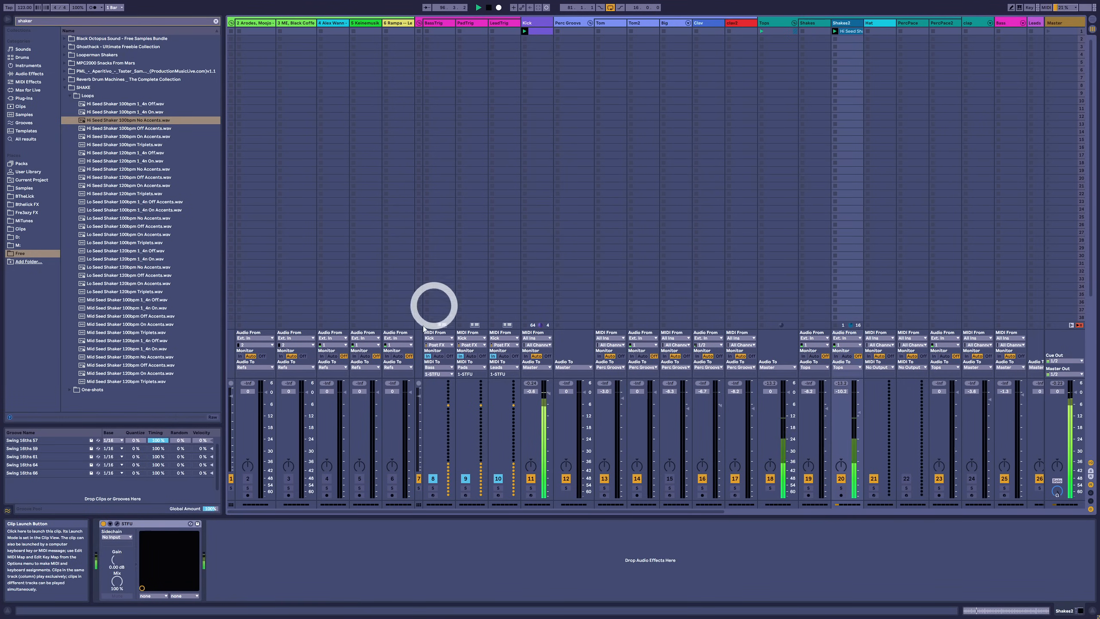
left_click(118, 525)
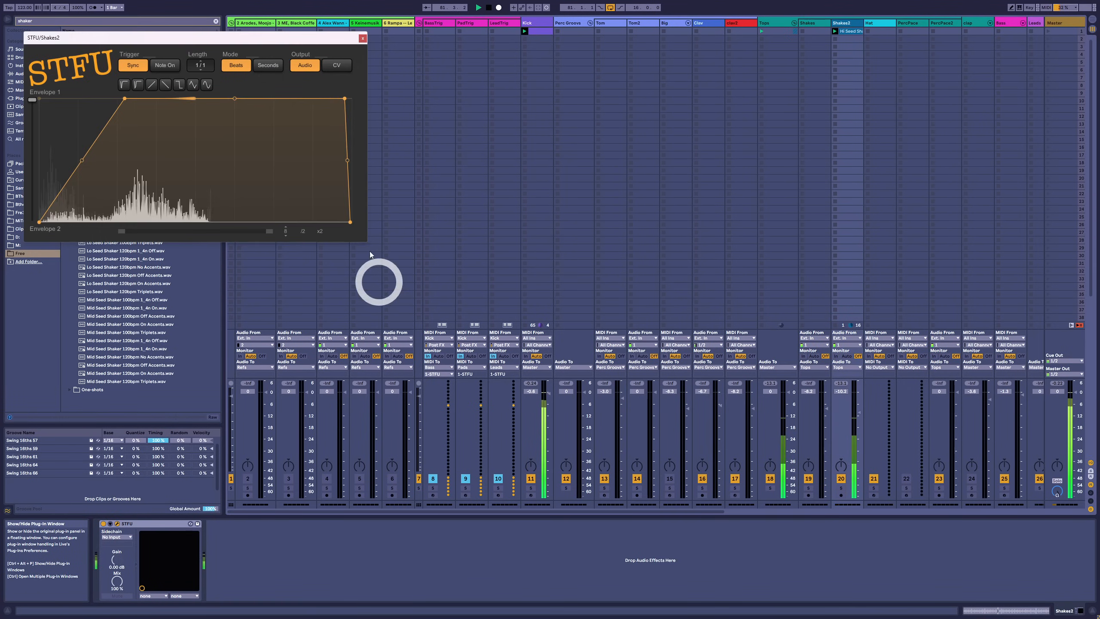
Raise the Shakes2 track's volume with the STFU window moved aside, and close the STFU plug-in window
left_click_drag(198, 39, 395, 112)
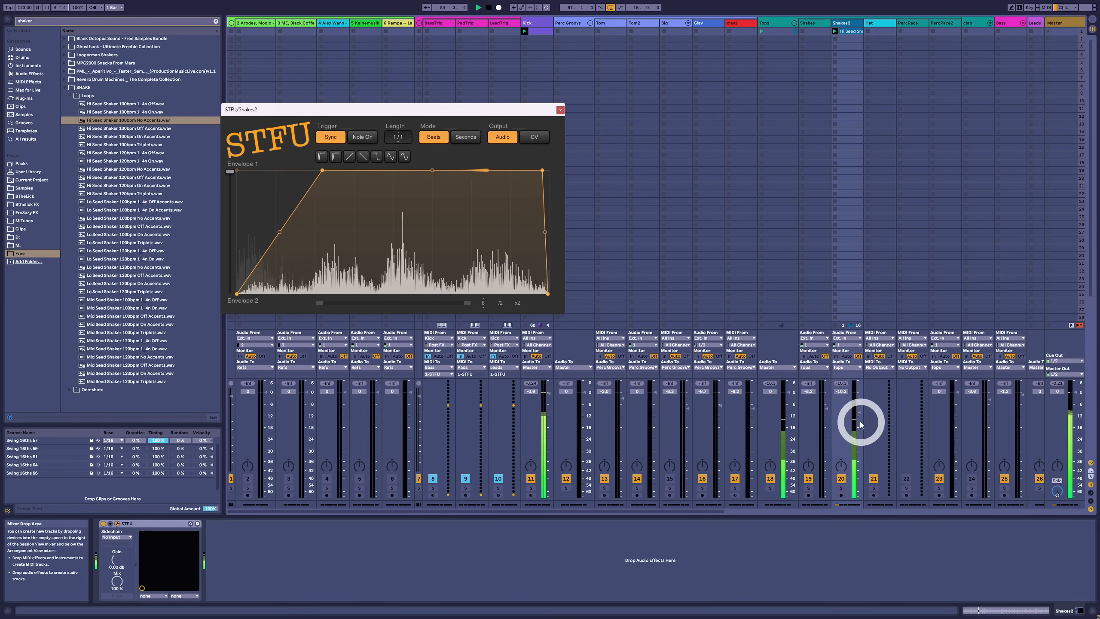
left_click_drag(859, 421, 858, 412)
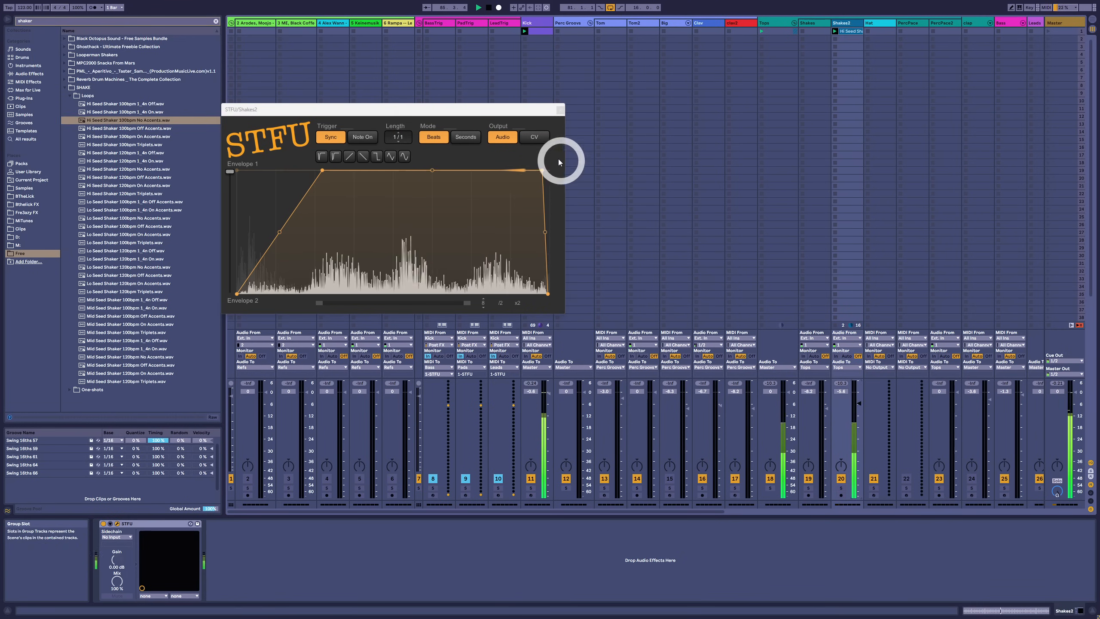
left_click(560, 110)
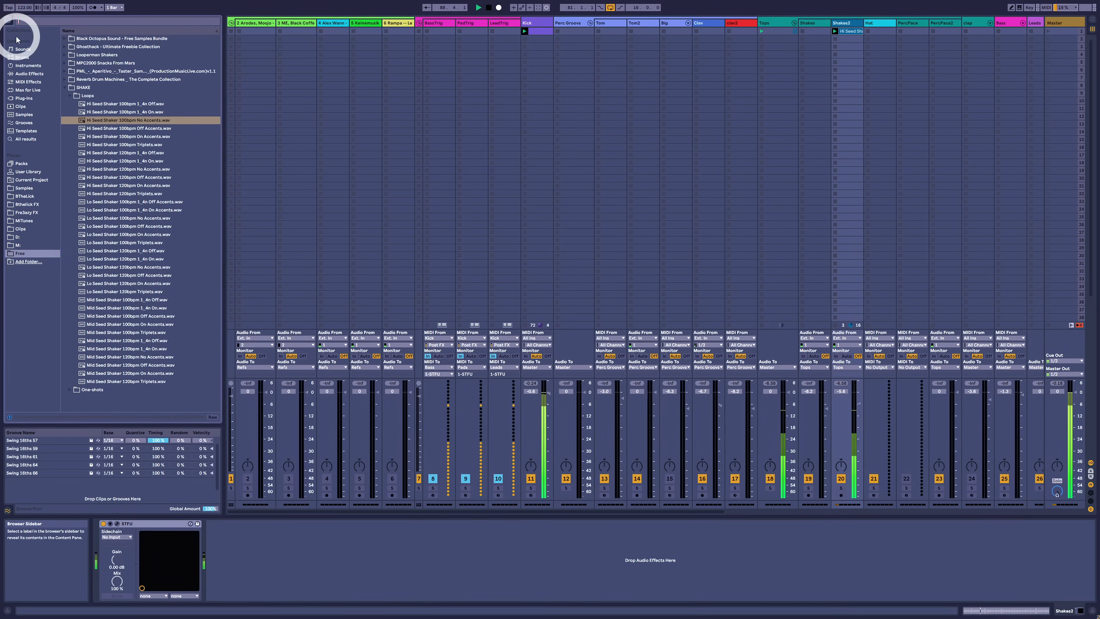
Search the plug-ins for "slick", add TDR VOS SlickEQ after STFU on the Shakes2 track and open its window
type("shic")
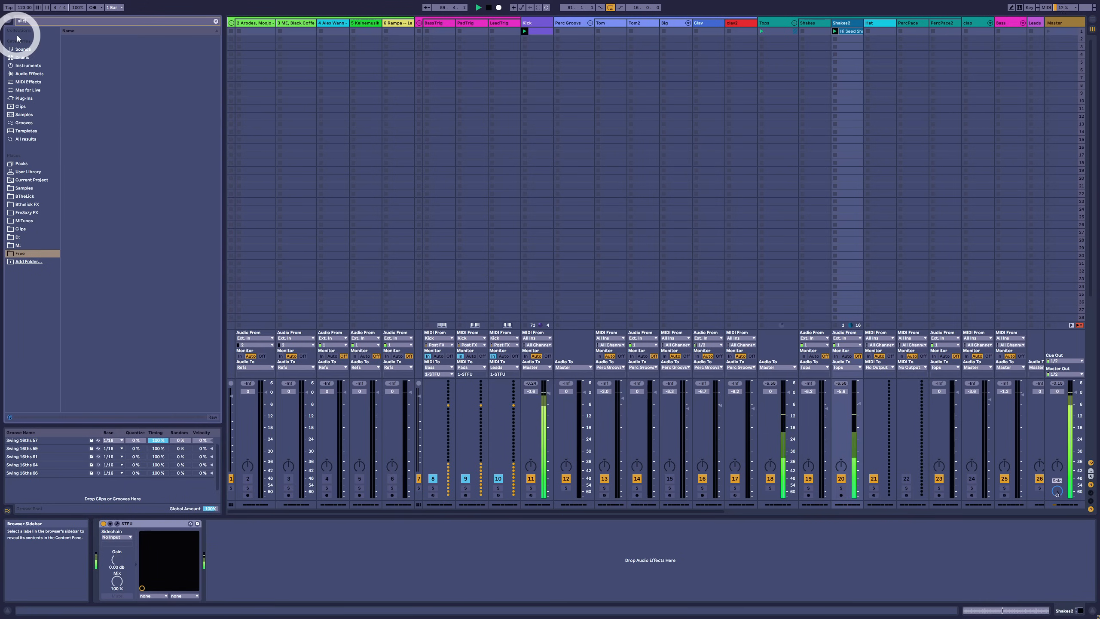
type("k")
left_click(24, 98)
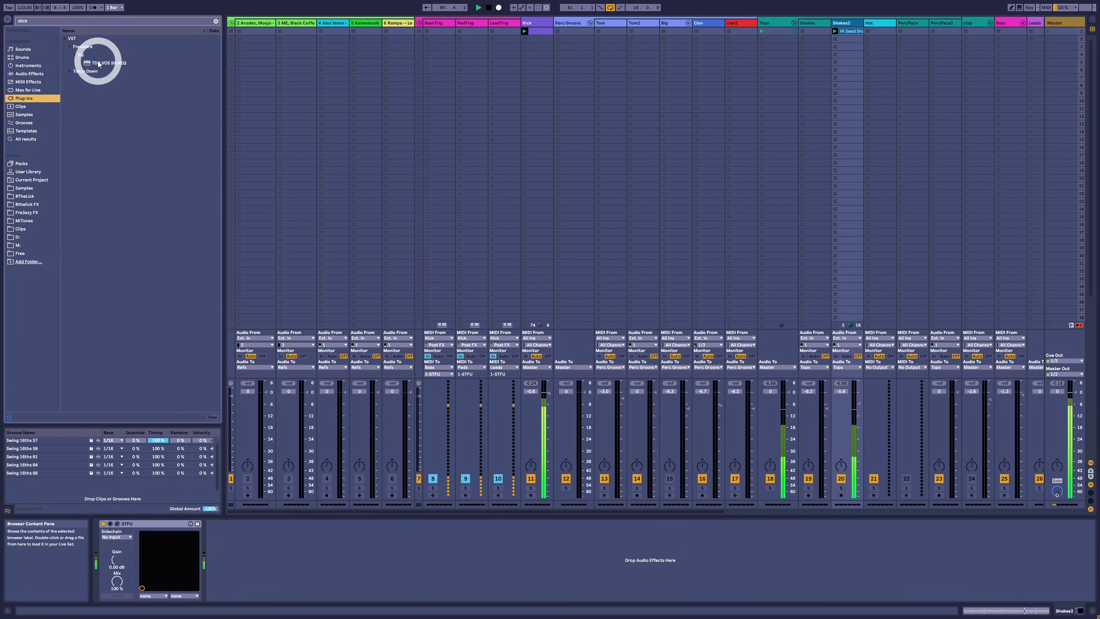
left_click_drag(99, 63, 295, 557)
left_click_drag(228, 532, 230, 532)
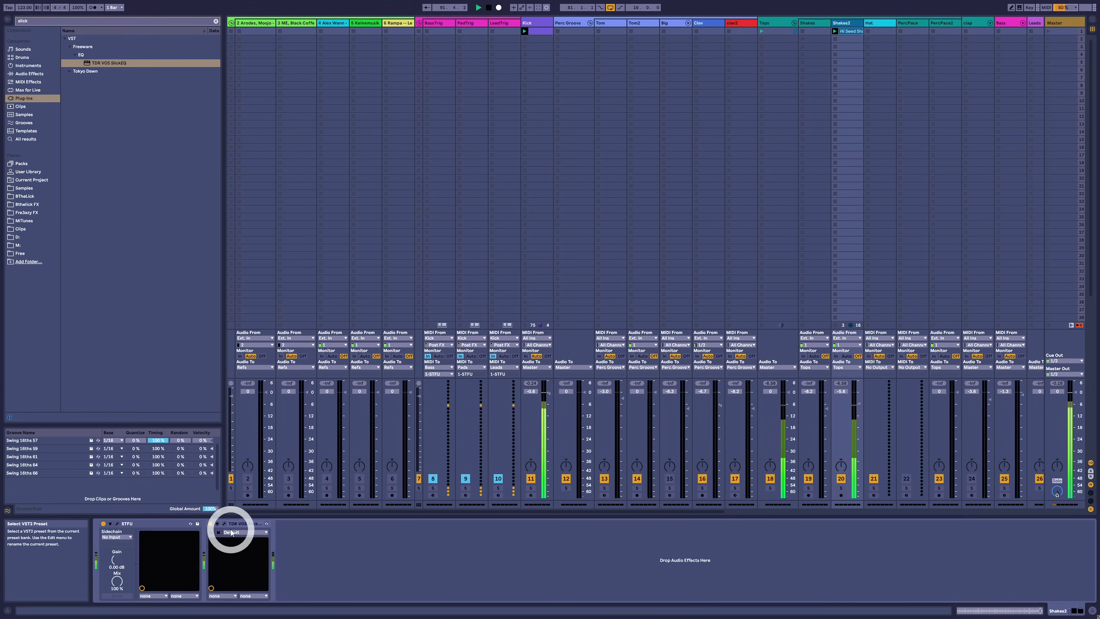
left_click(225, 525)
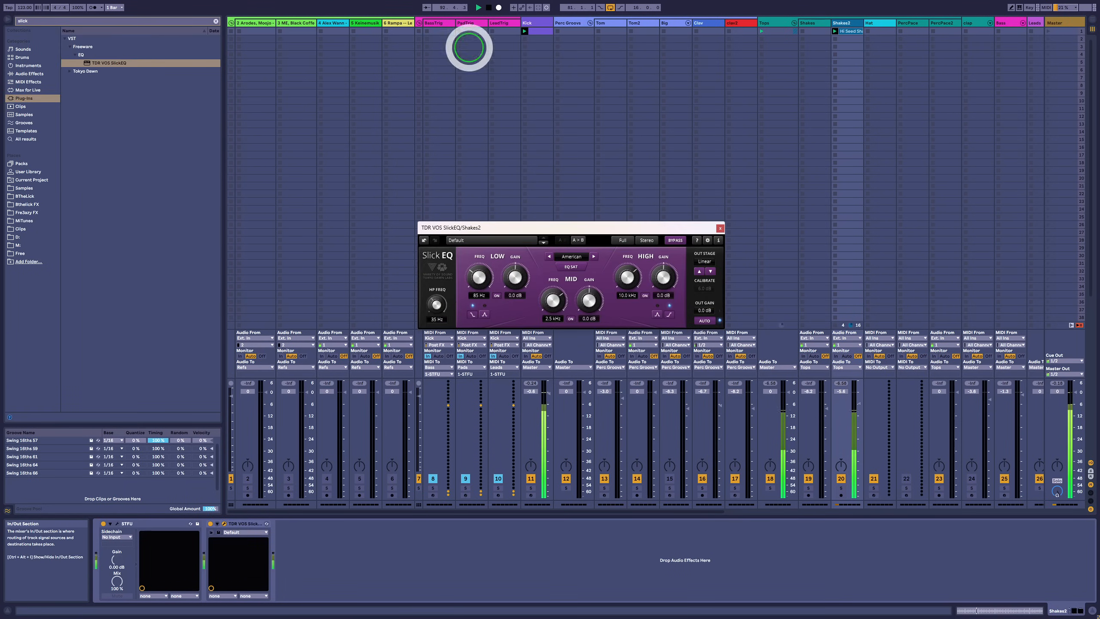
Set SlickEQ's high-pass frequency on the Shakes2 track to 350 Hz and close the plug-in window
left_click_drag(435, 306, 412, 332)
left_click_drag(462, 358, 440, 221)
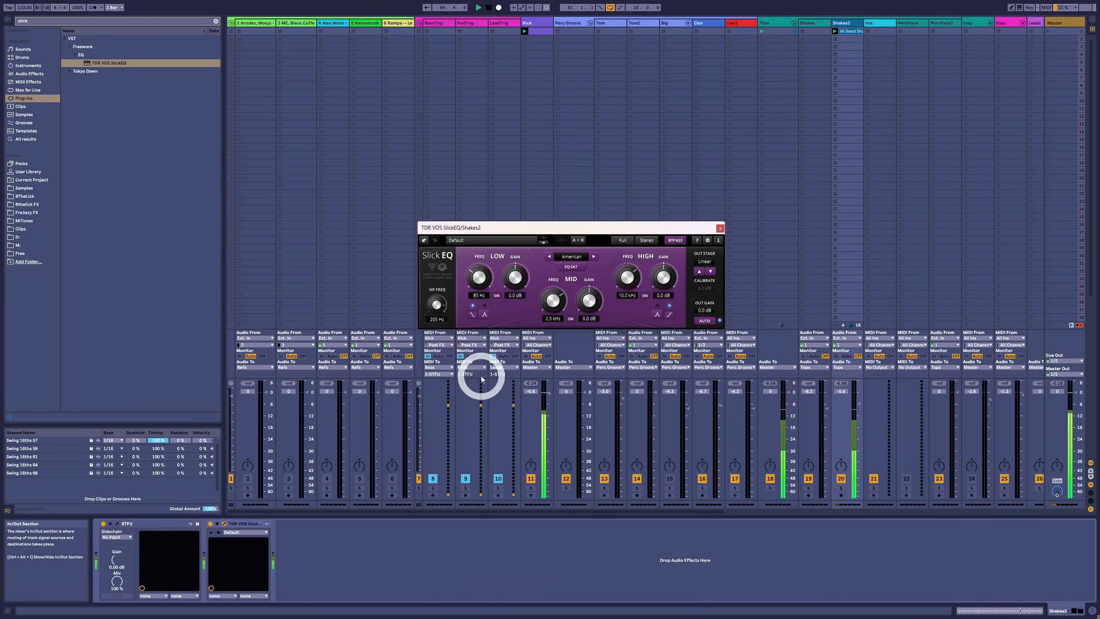
left_click(720, 229)
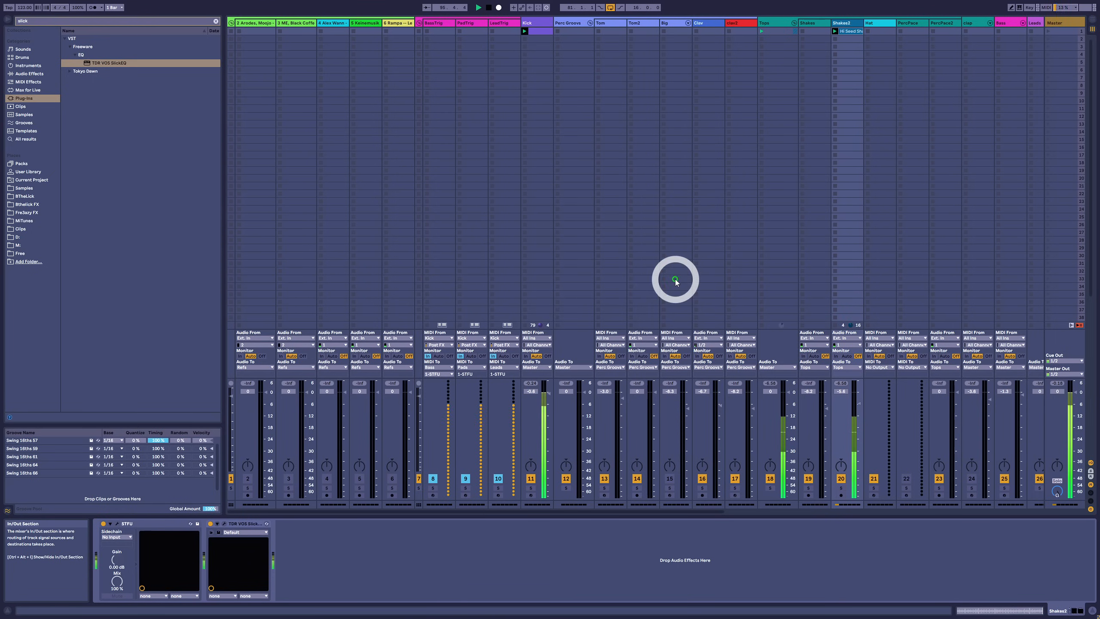
left_click(224, 524)
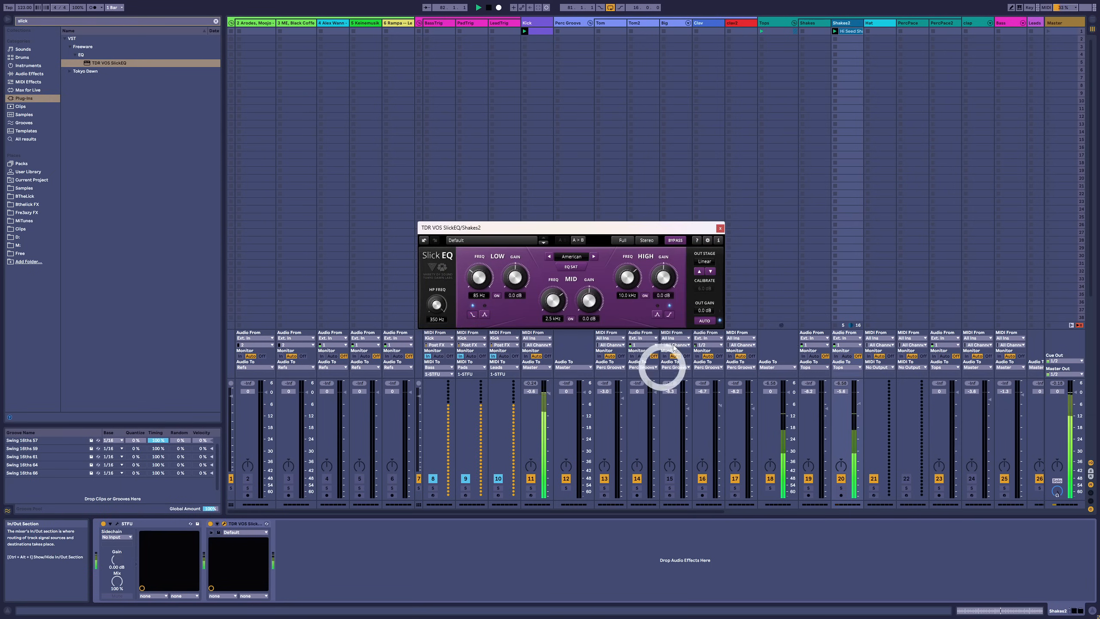
left_click(721, 228)
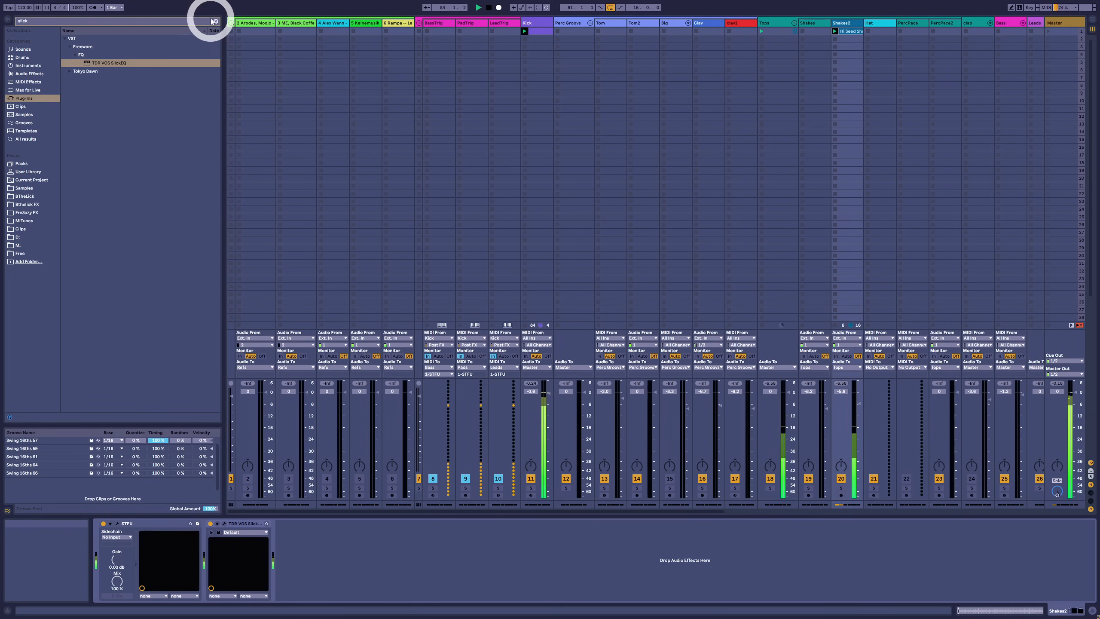
Search the Free sample folder for "shake" and open the Shaker Loops folder inside the PML Aperitivo pack
left_click(56, 19)
type("s")
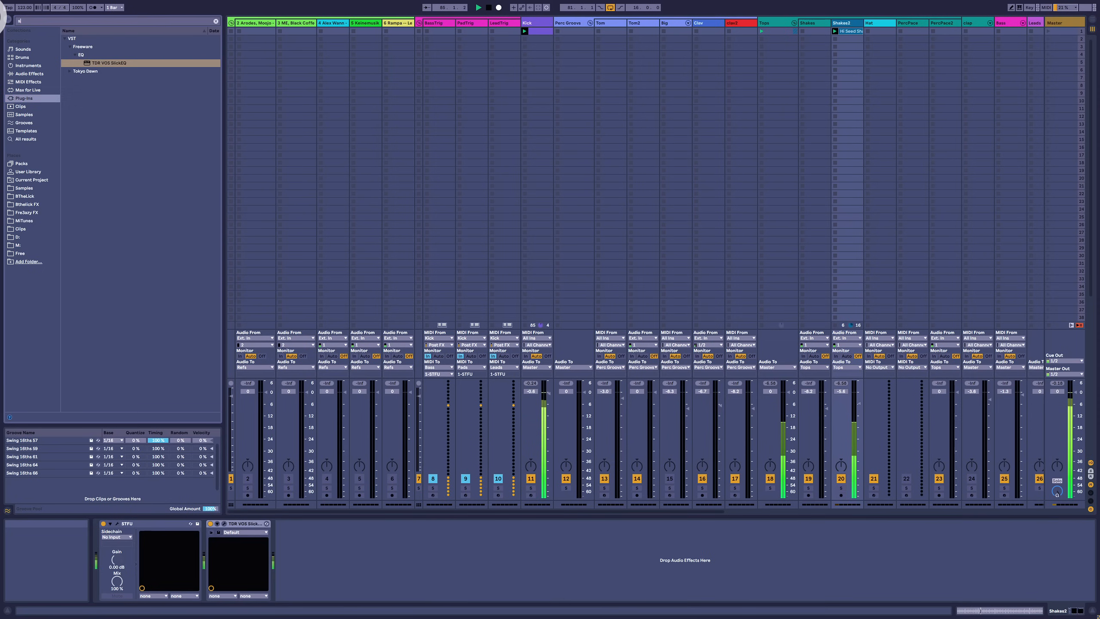
type("hake")
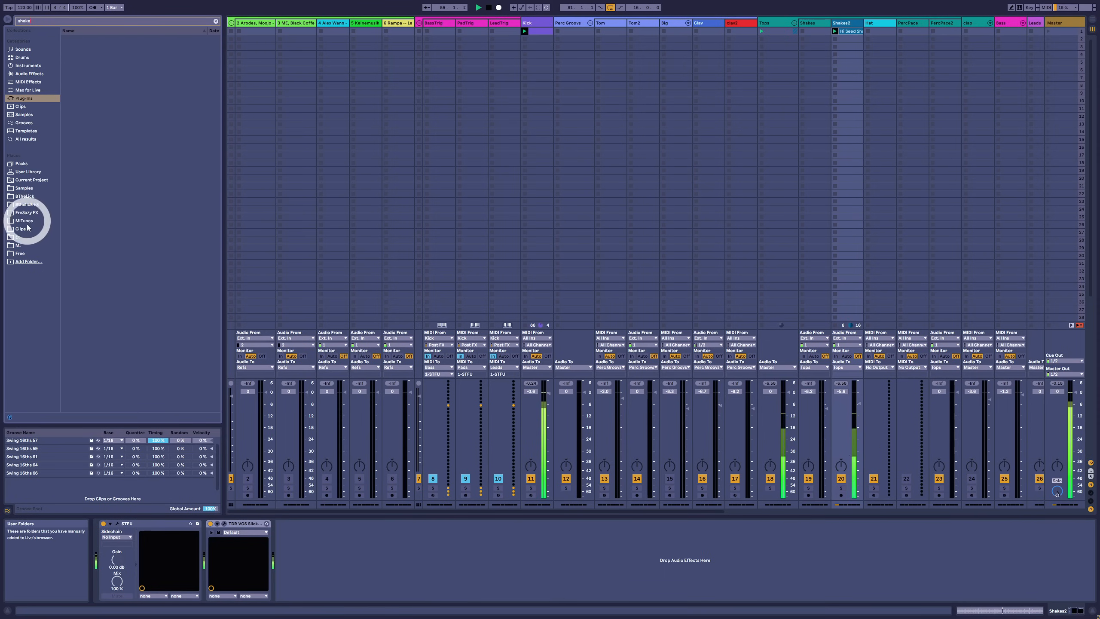
left_click(24, 253)
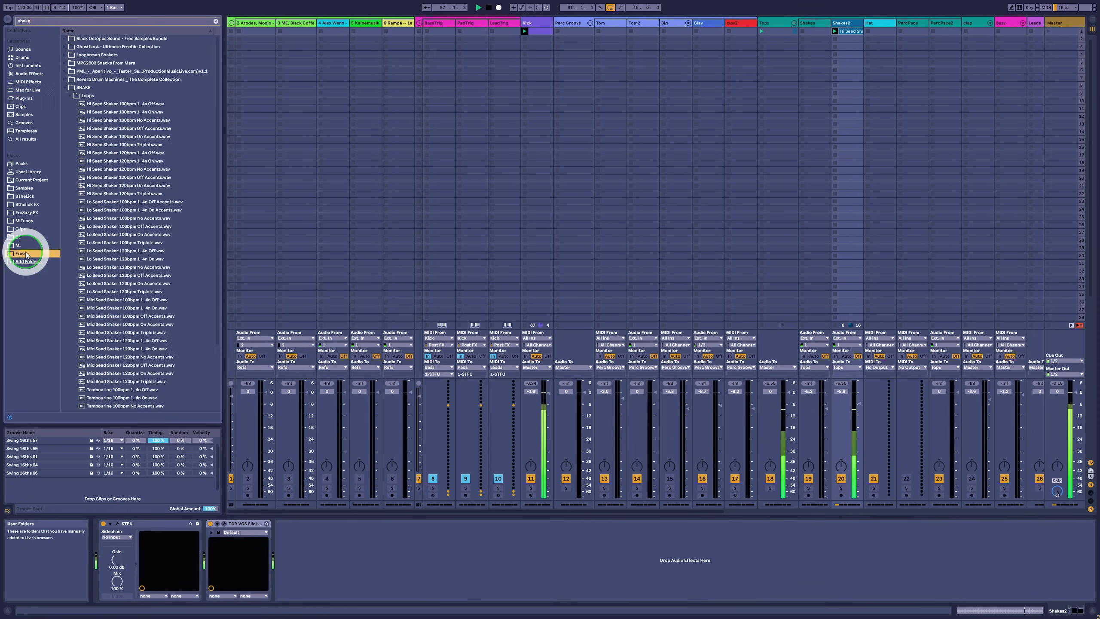
left_click(66, 87)
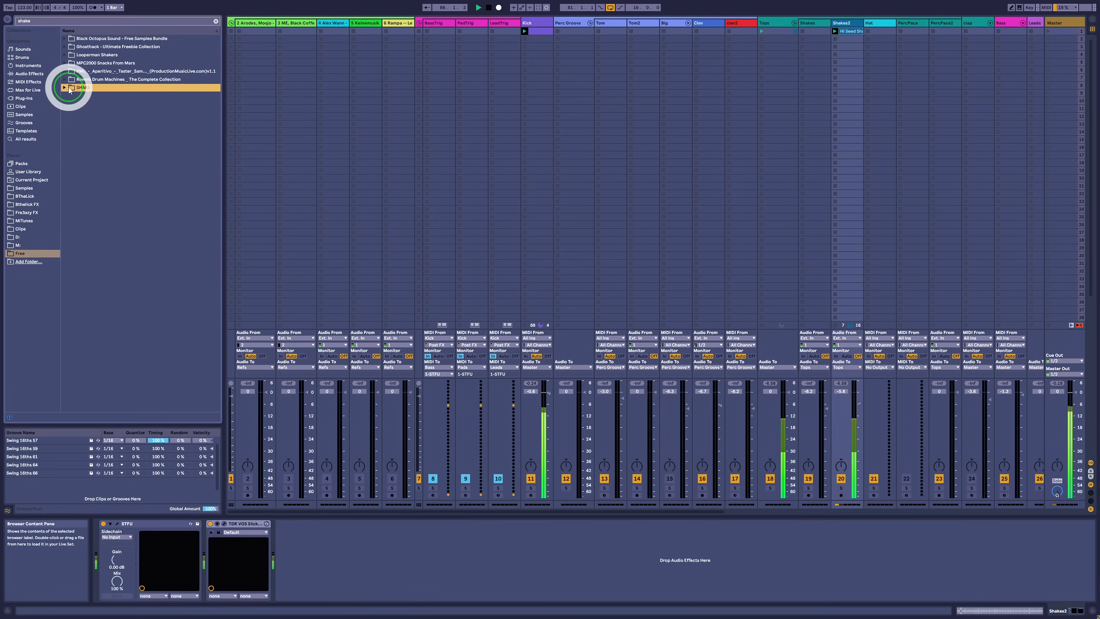
left_click(66, 72)
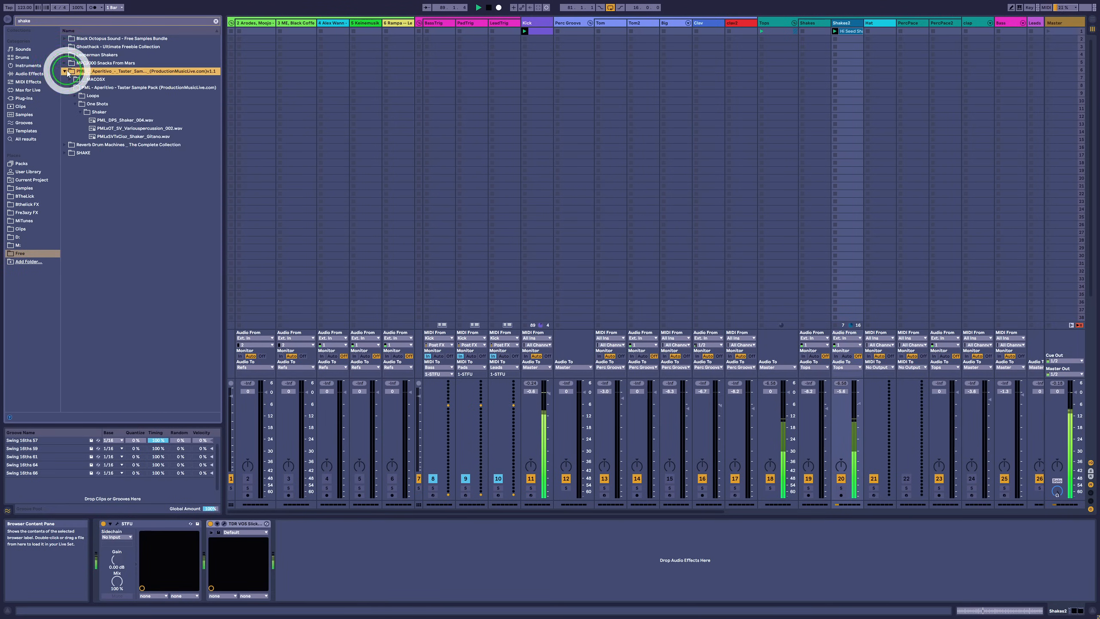
left_click(73, 97)
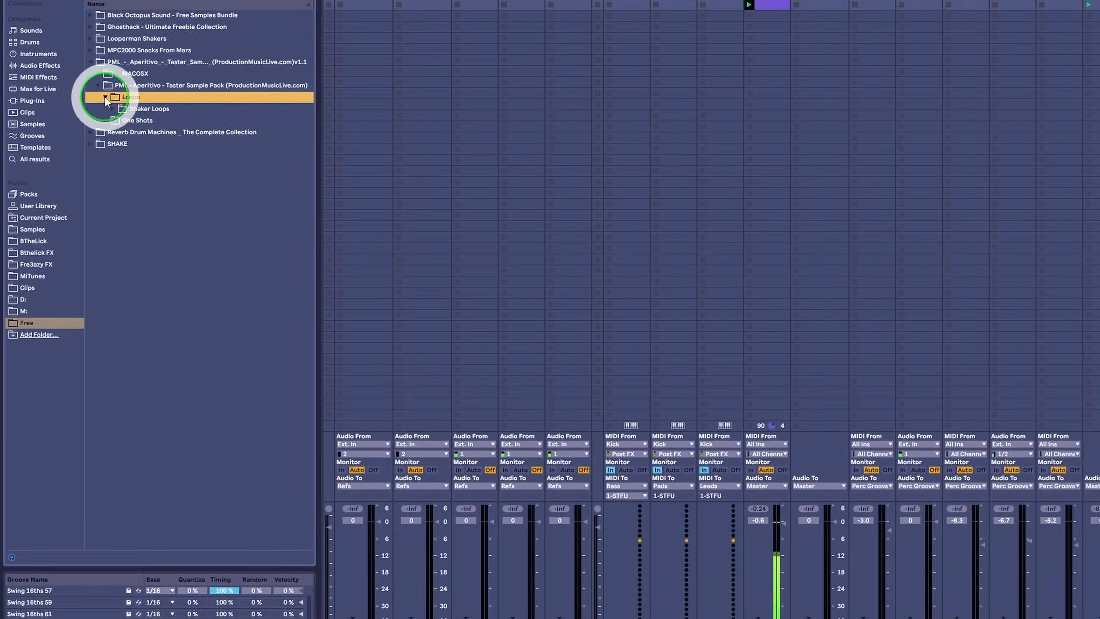
left_click(90, 105)
Audition the five PML shaker loops, from PML_DPV5_Shakerloop_029_126BPM.wav to PMLxSVTxCioz_Shaker_Paper_122bpm.wav
left_click(243, 134)
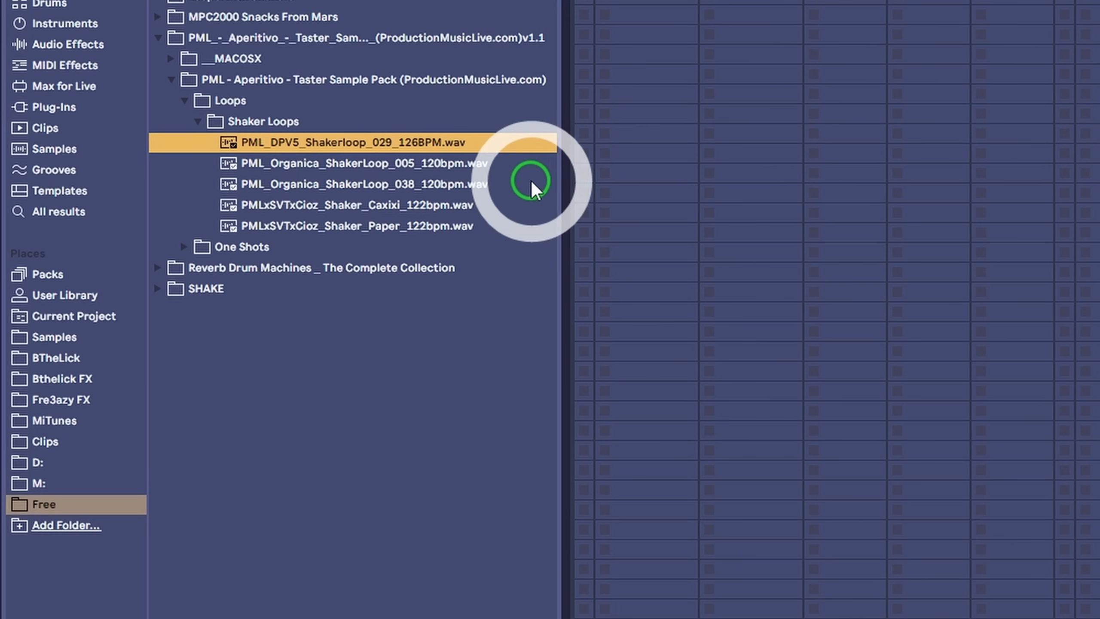
left_click(465, 169)
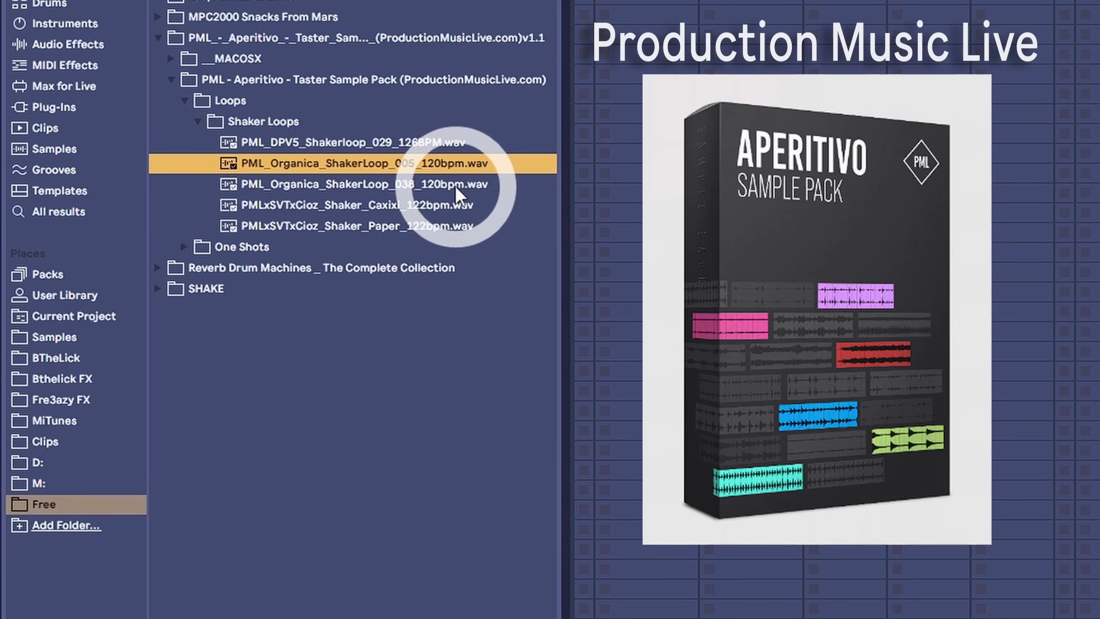
left_click(457, 189)
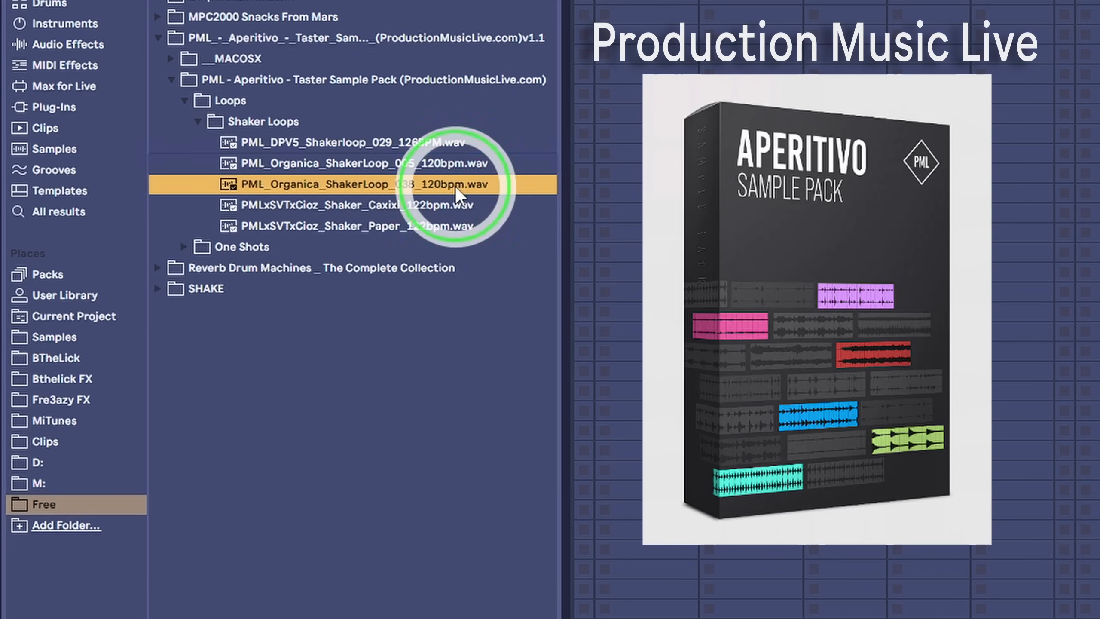
left_click(431, 203)
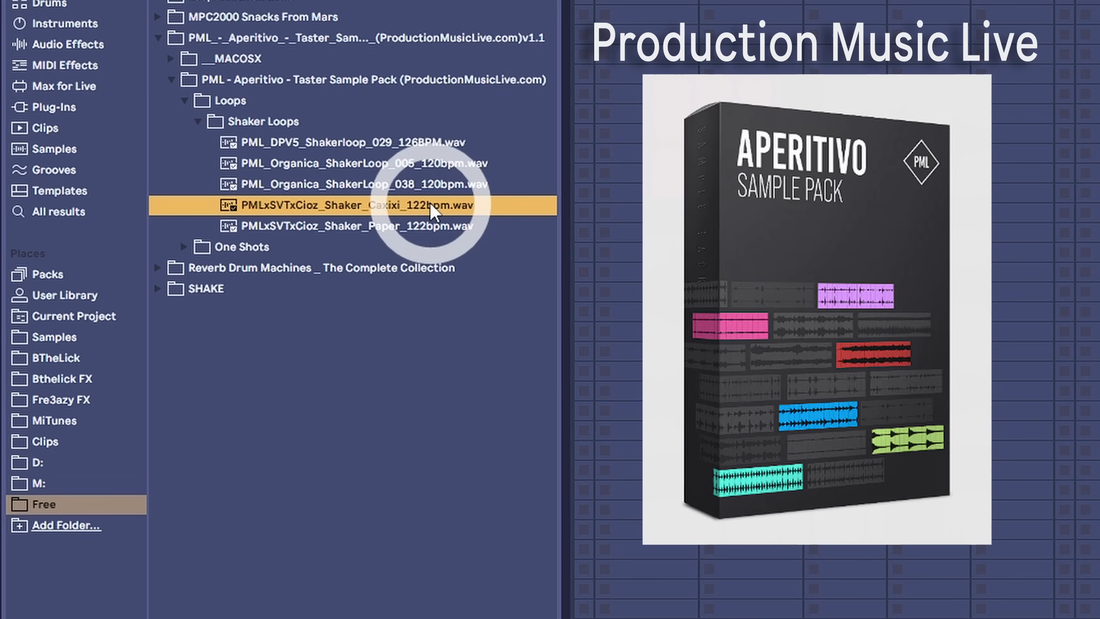
left_click(420, 224)
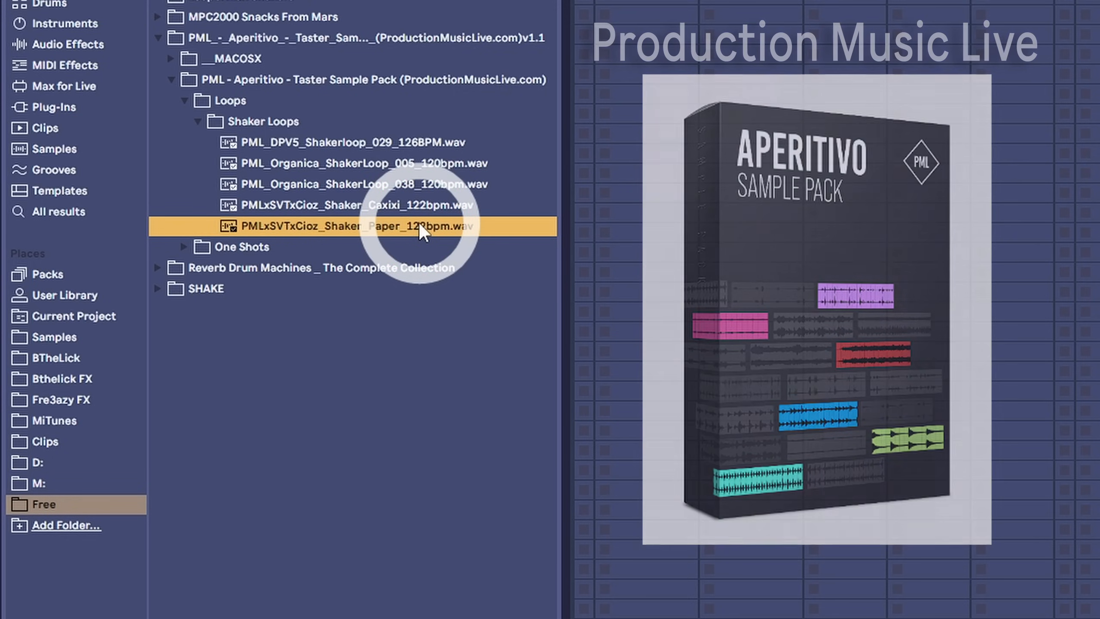
Collapse the PML Aperitivo pack, open the Looperman Shakers folder and audition its first five loops, from rhino-dance to afro-percussion-loop-bceao
left_click(173, 80)
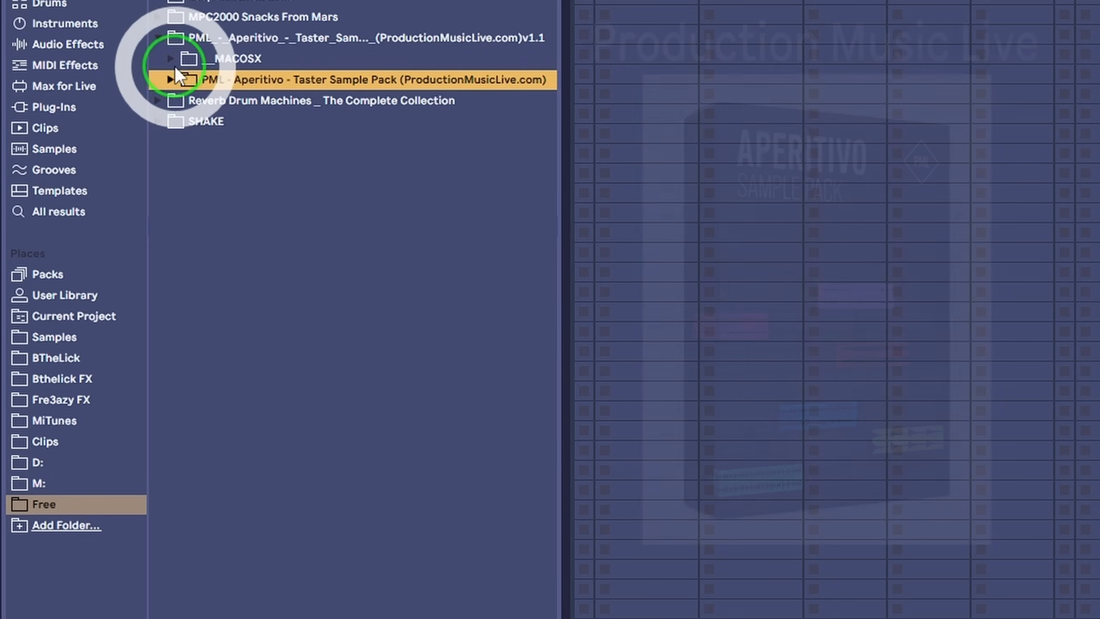
left_click(169, 37)
left_click(173, 3)
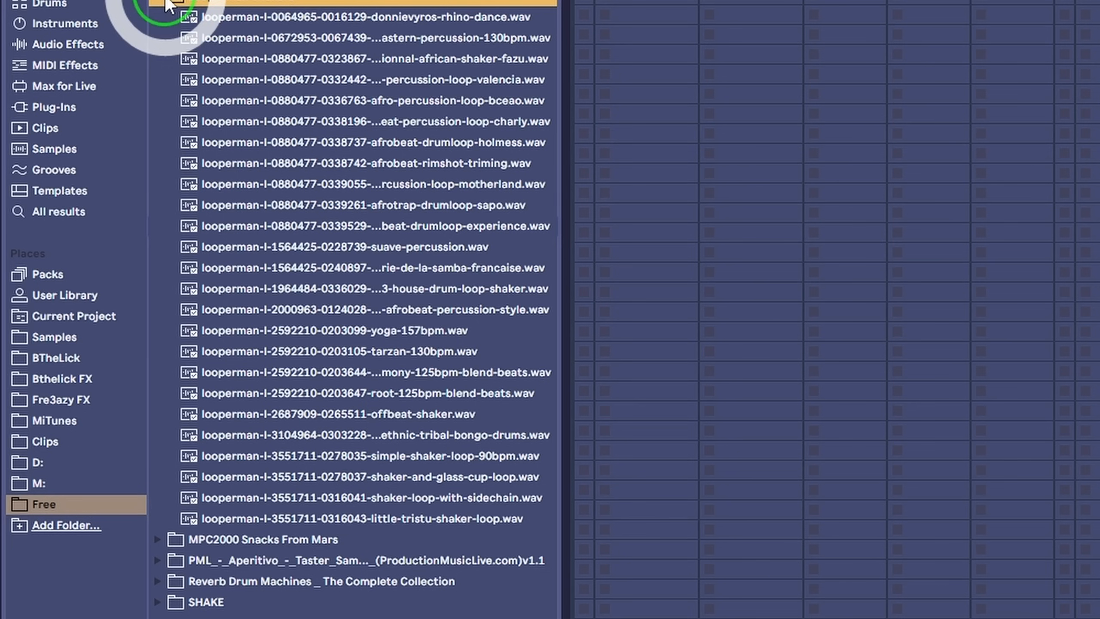
left_click(210, 18)
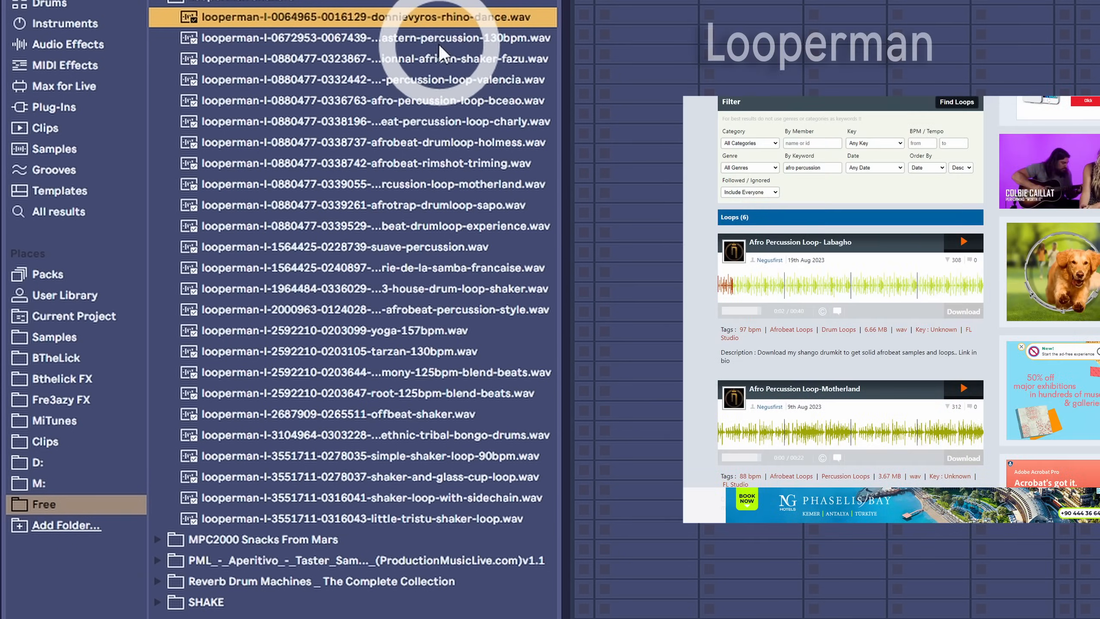
left_click(452, 38)
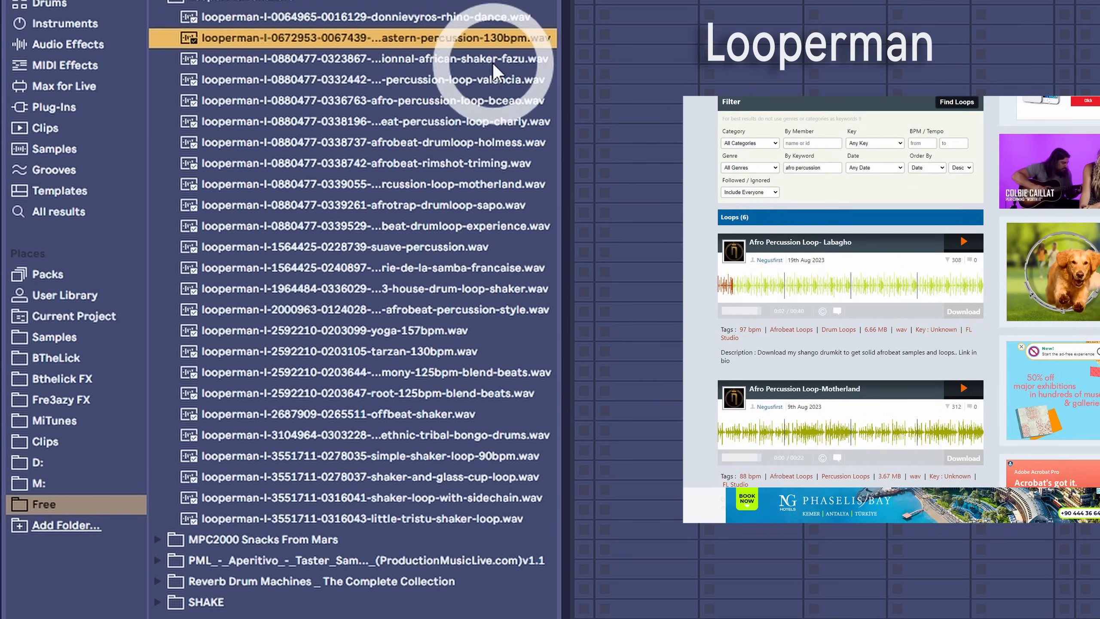
left_click(494, 63)
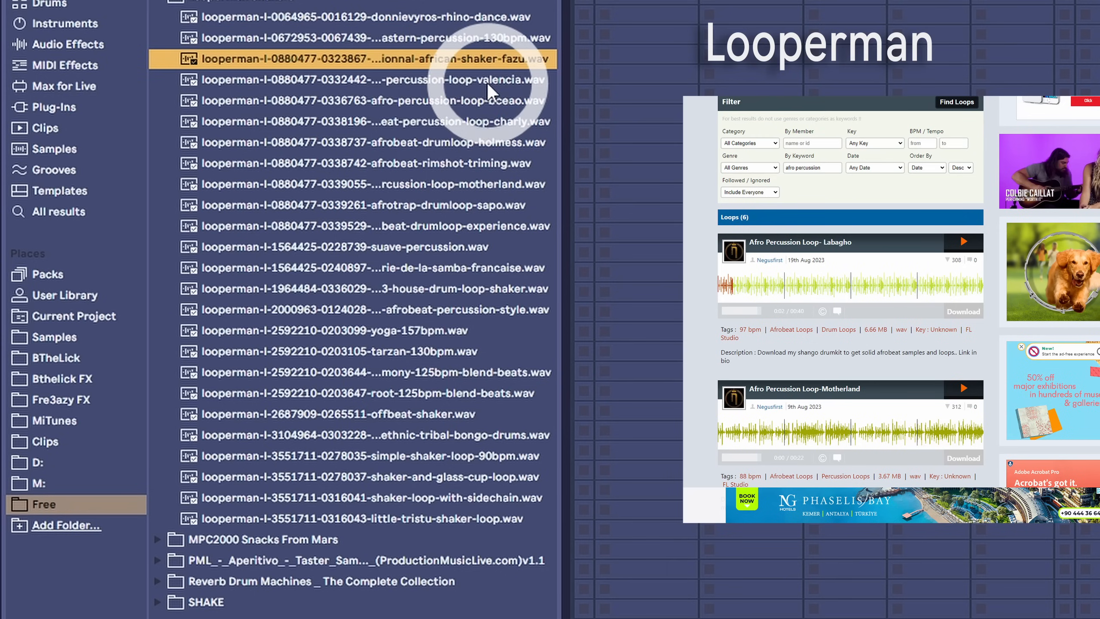
left_click(486, 82)
left_click(486, 102)
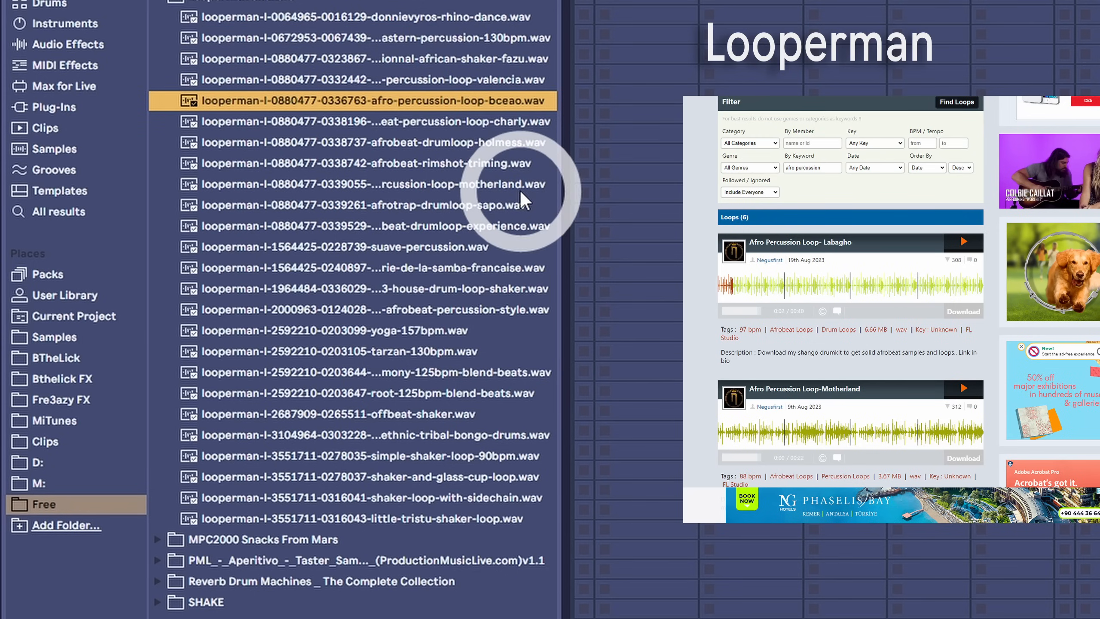
Widen the browser and audition the suave-percussion, olibeat-afrobeat-percussion-style and last four shaker loops in the Looperman Shakers folder
left_click_drag(558, 191, 629, 199)
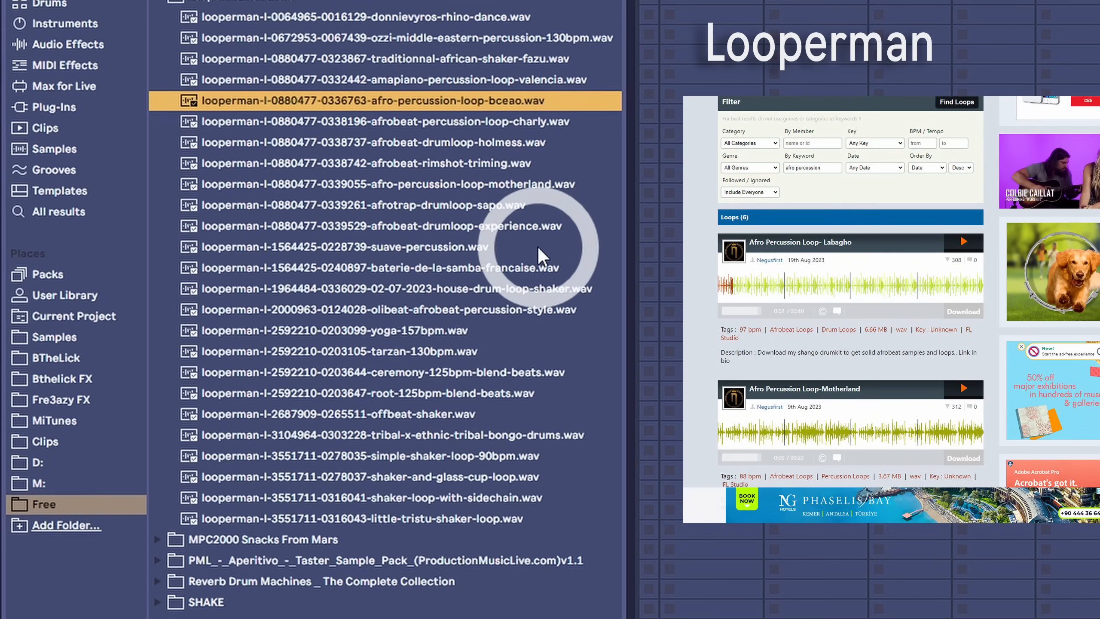
left_click(503, 247)
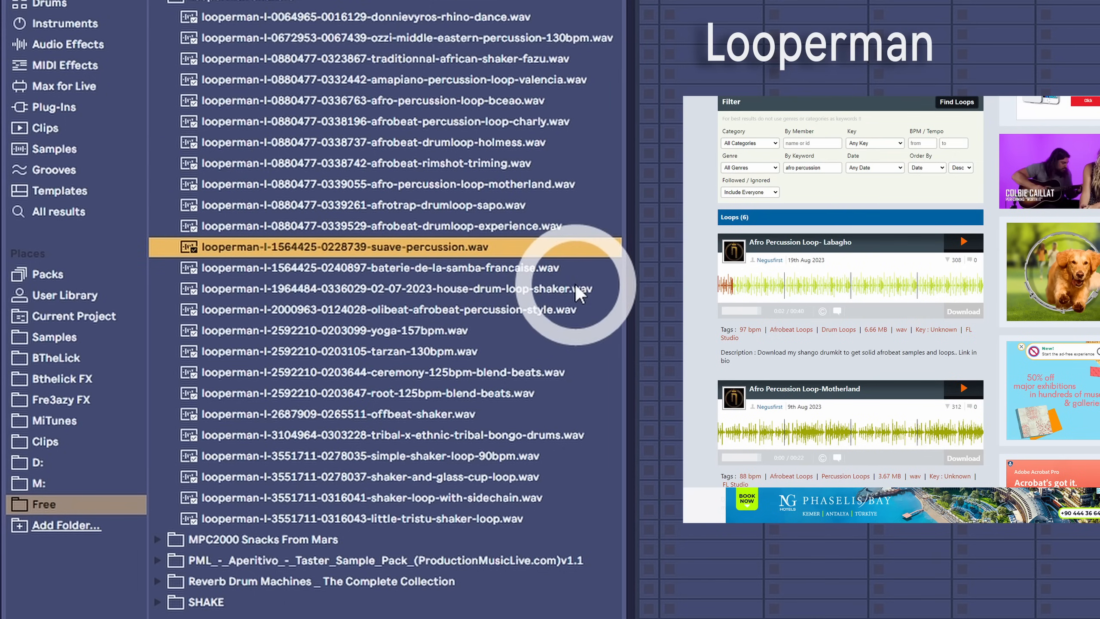
left_click(533, 309)
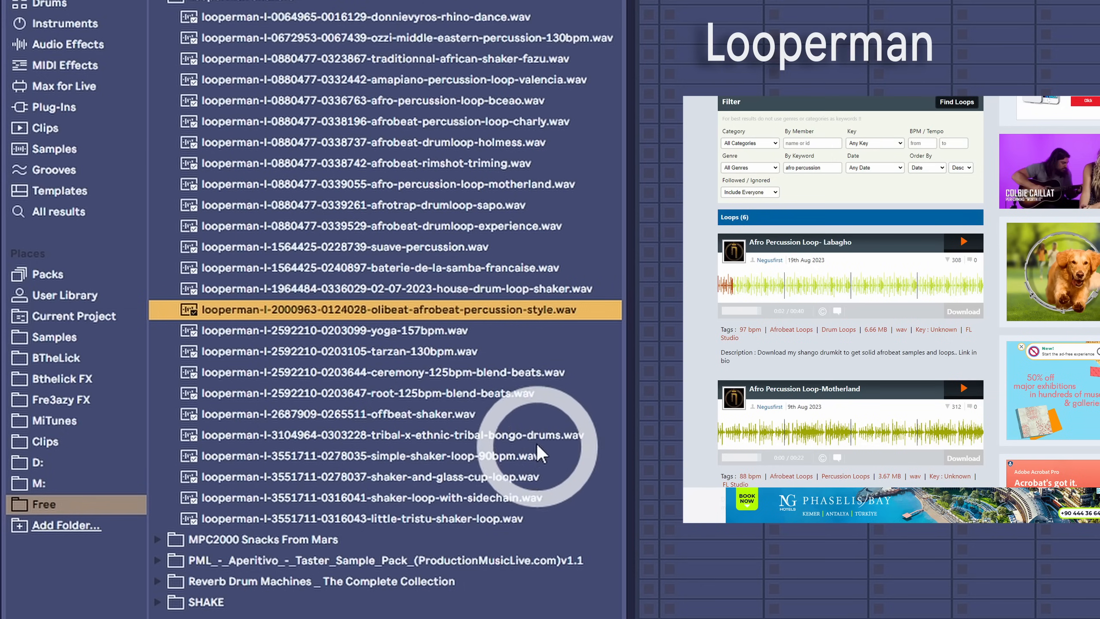
left_click(494, 453)
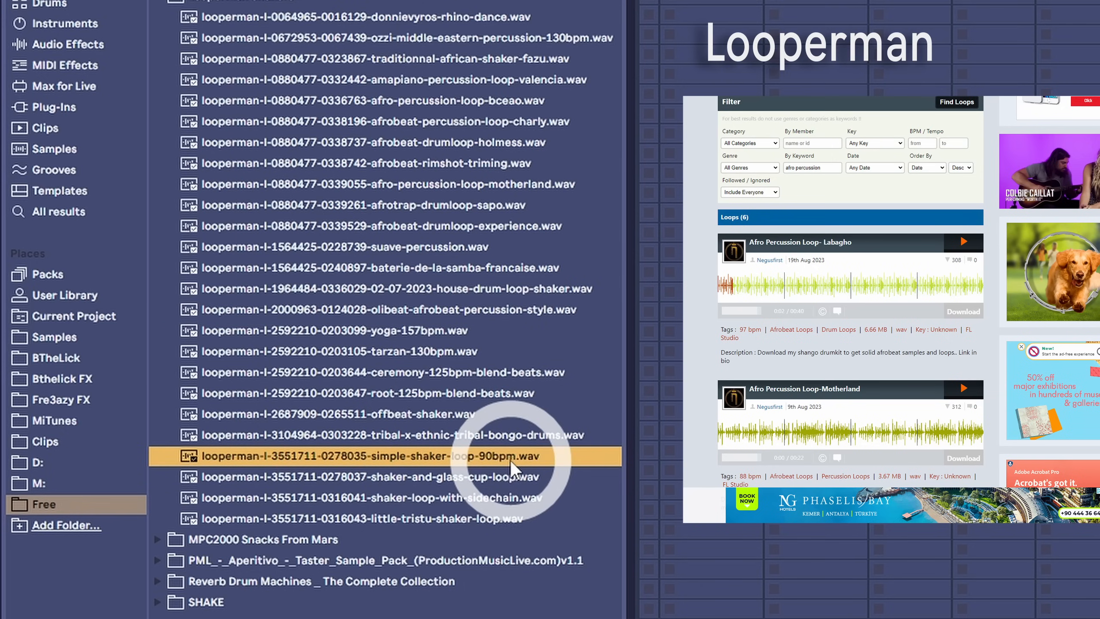
left_click(505, 479)
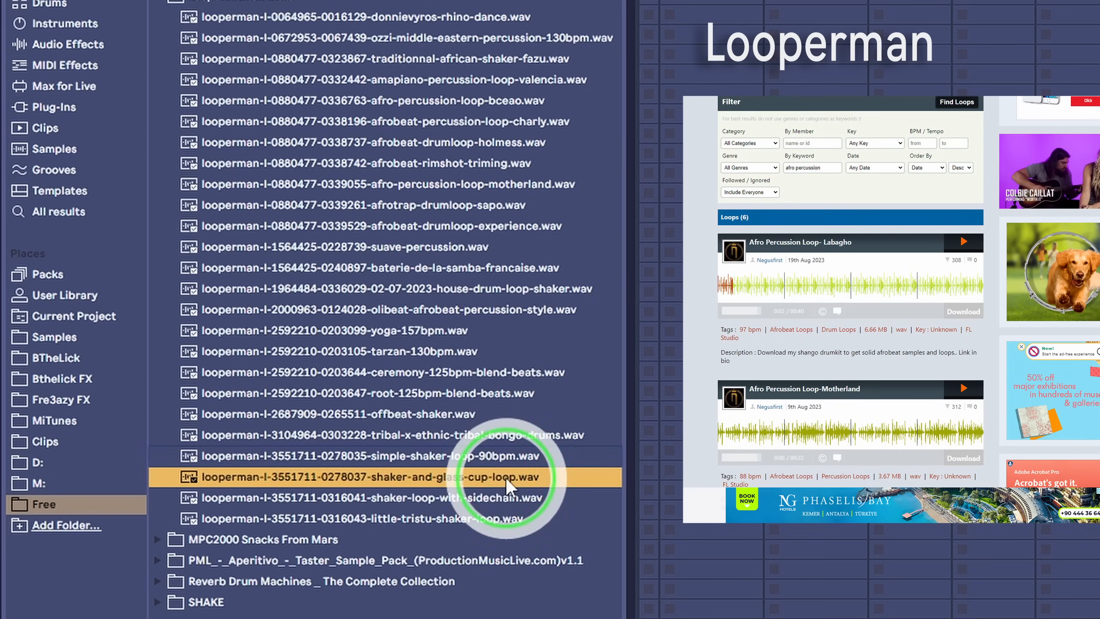
left_click(496, 502)
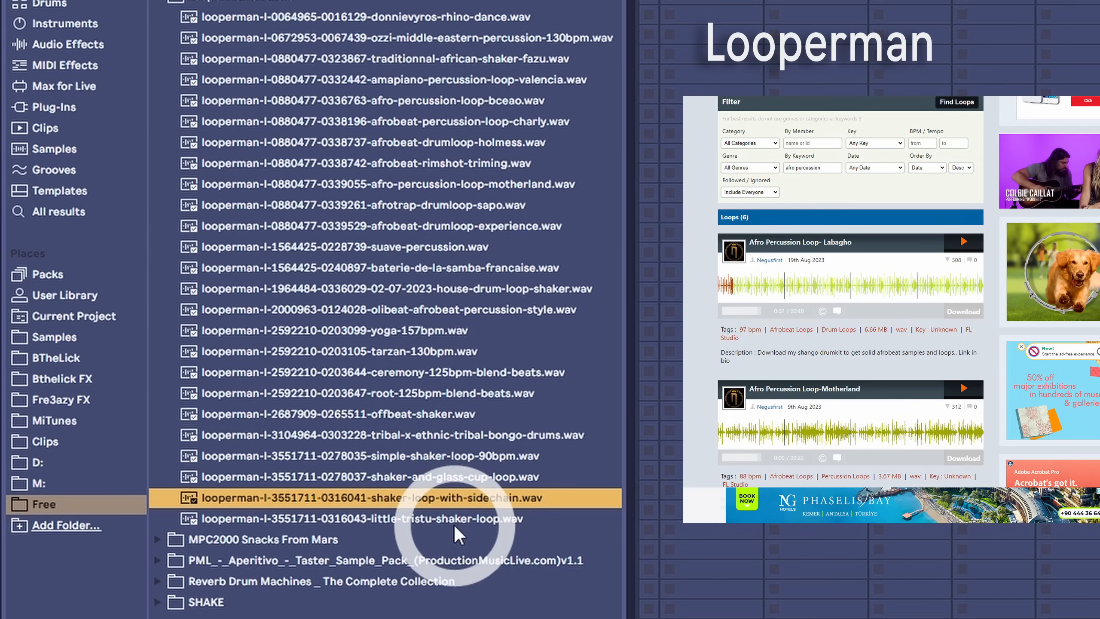
left_click(499, 520)
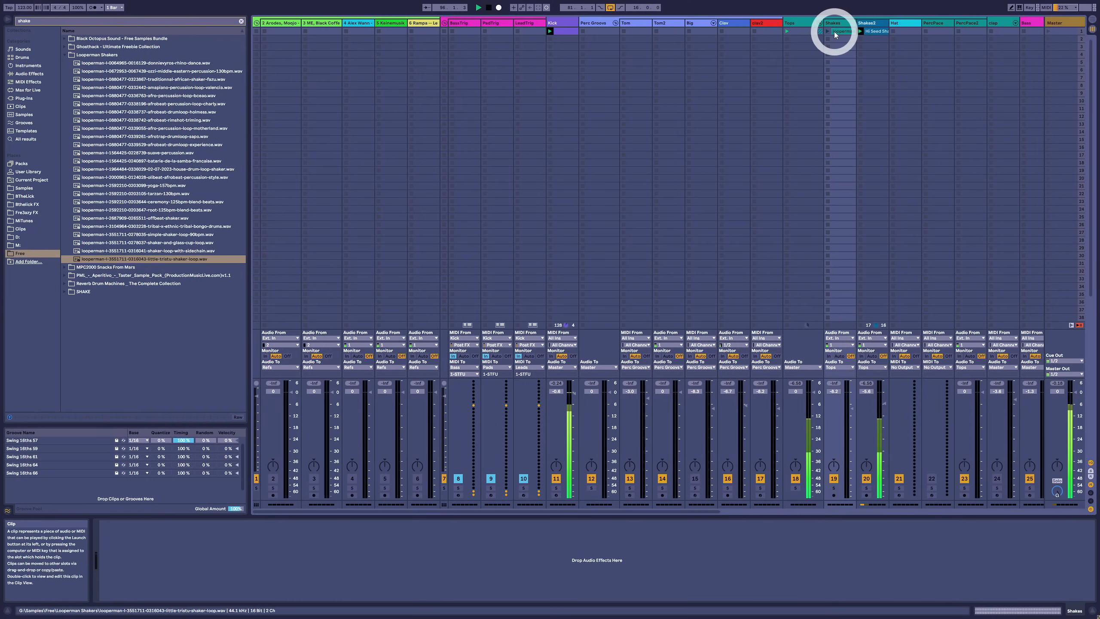
Launch the shaker clip on the Shakes track and collapse the Looperman Shakers folder
left_click(838, 33)
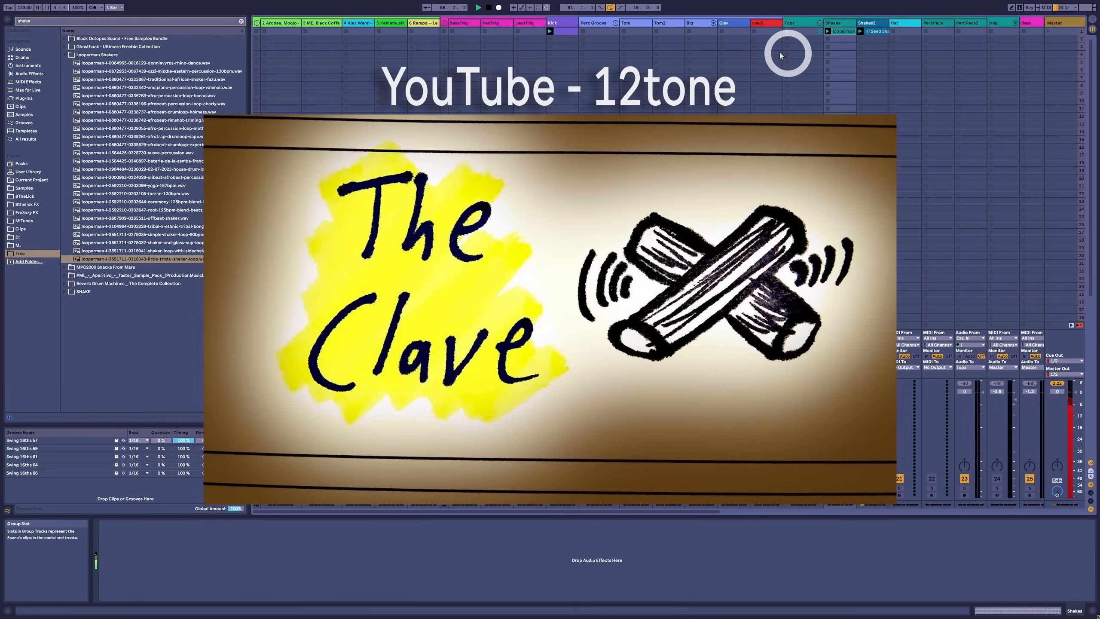
left_click(70, 56)
left_click(70, 56)
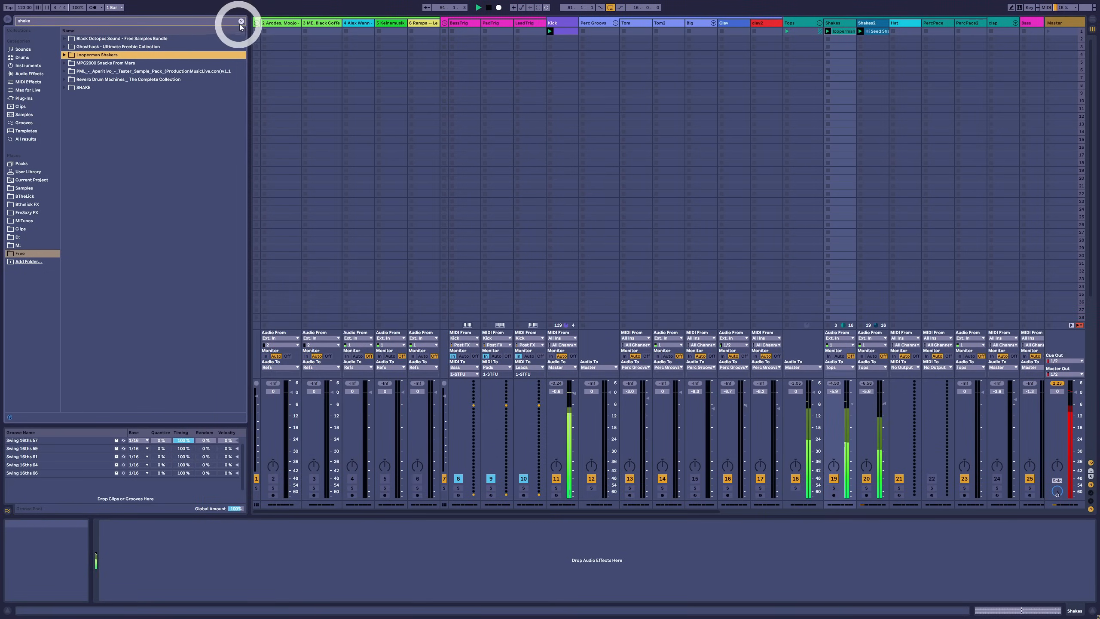
Search the Free sample folder for "perc" and look through the Looperman Shakers folder's matching samples
left_click(241, 21)
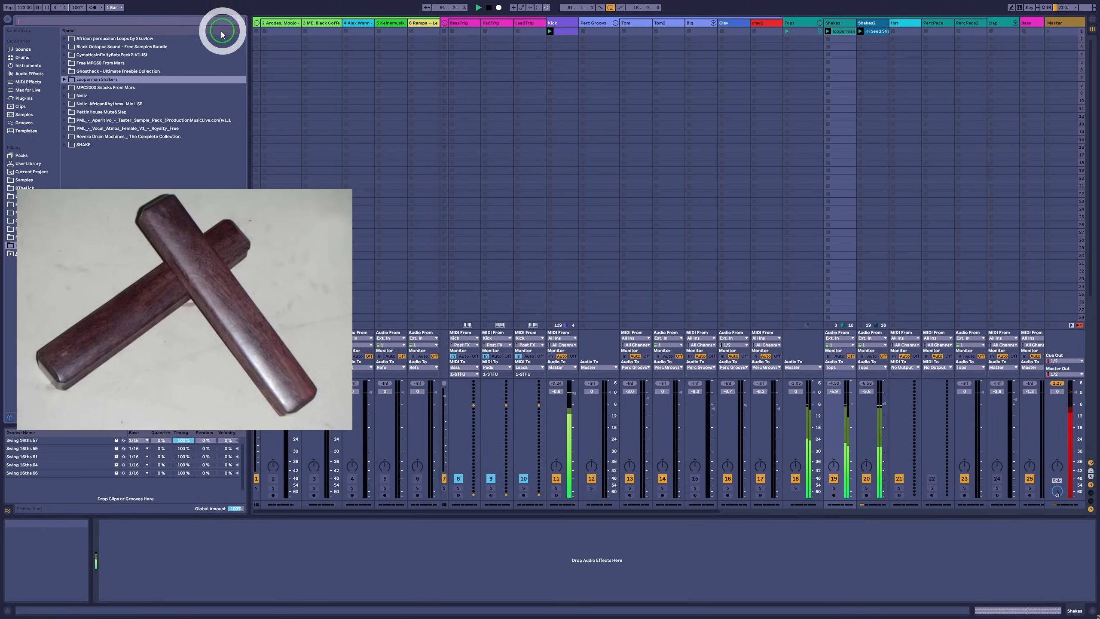
type("per")
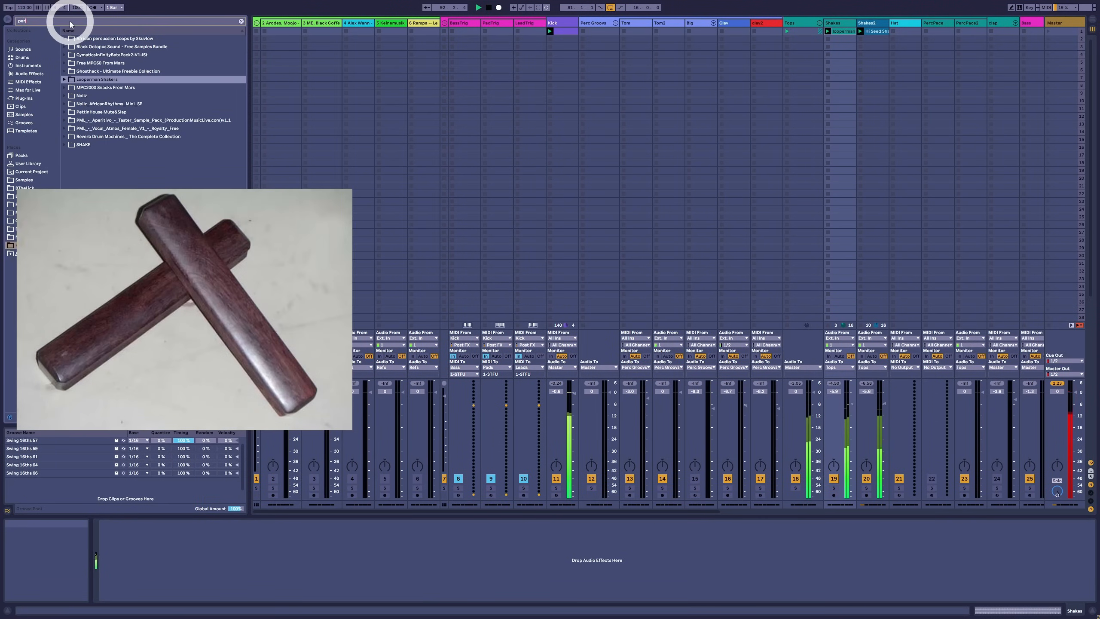
type("c")
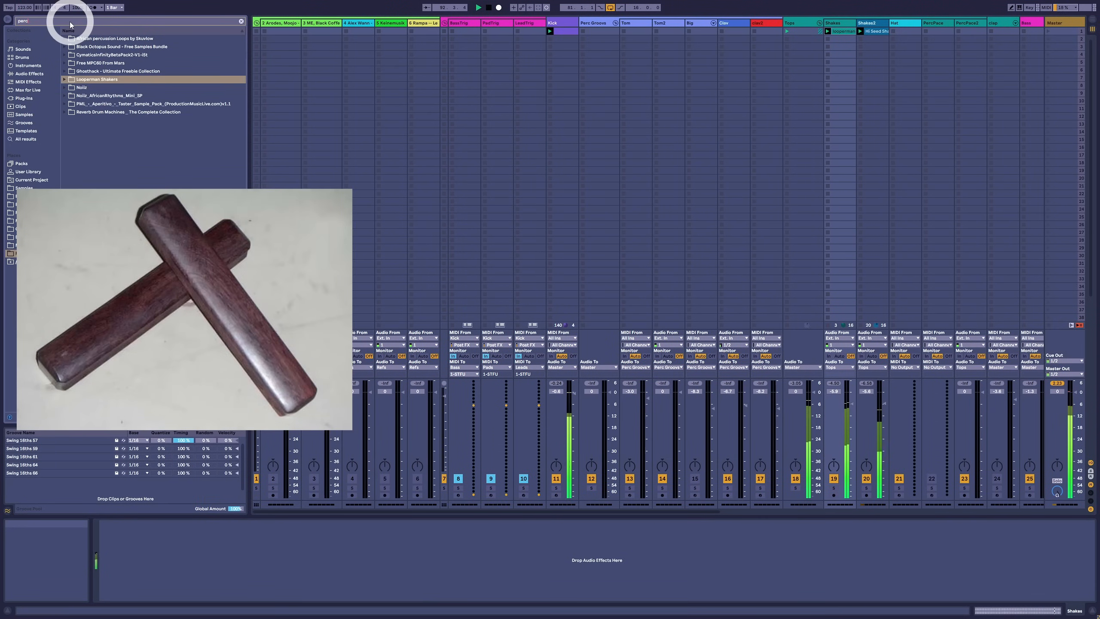
left_click(64, 81)
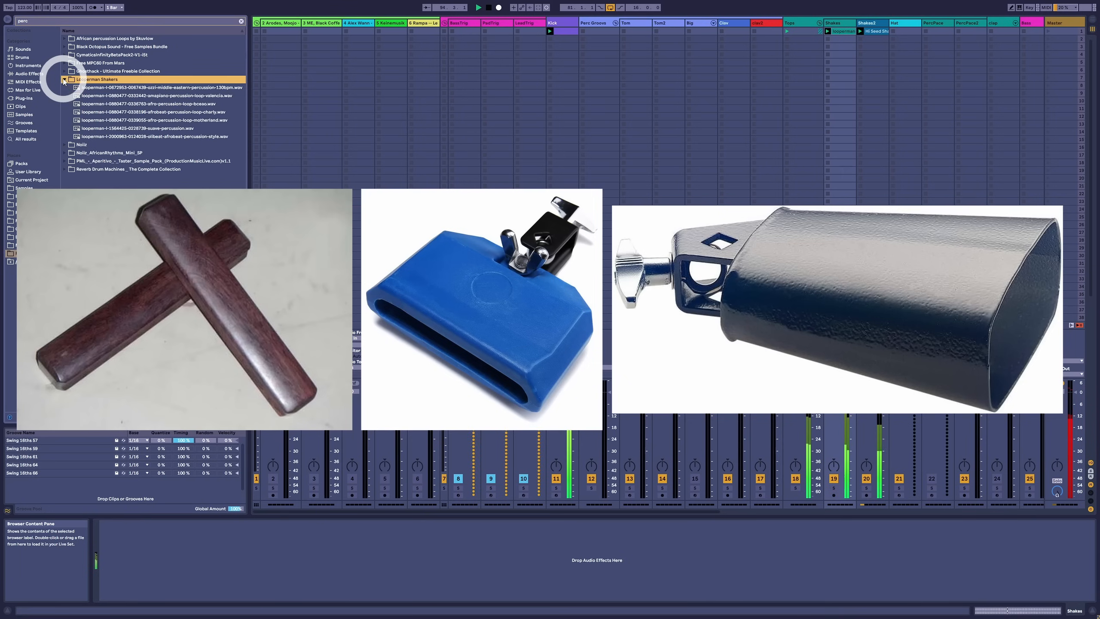
left_click(64, 80)
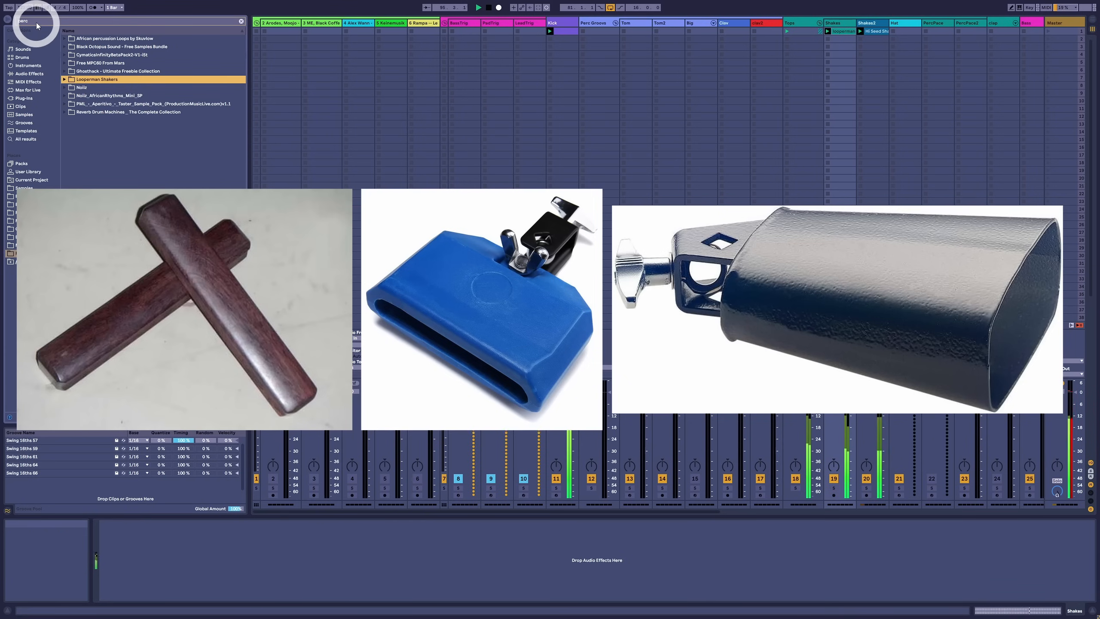
Search the Free folder for "clav" and audition SynthFunk_SynthLoop_Dmin_124_ClavDX_01.wav in the Black Octopus bundle's Synth - Loops folder
left_click_drag(34, 21, 5, 20)
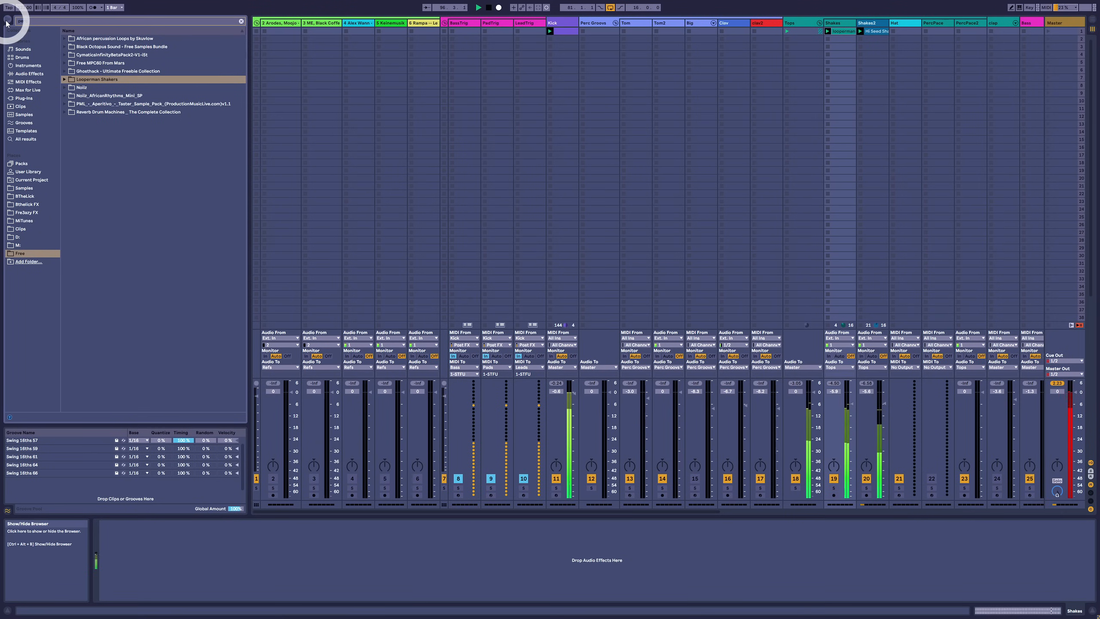
type("clav")
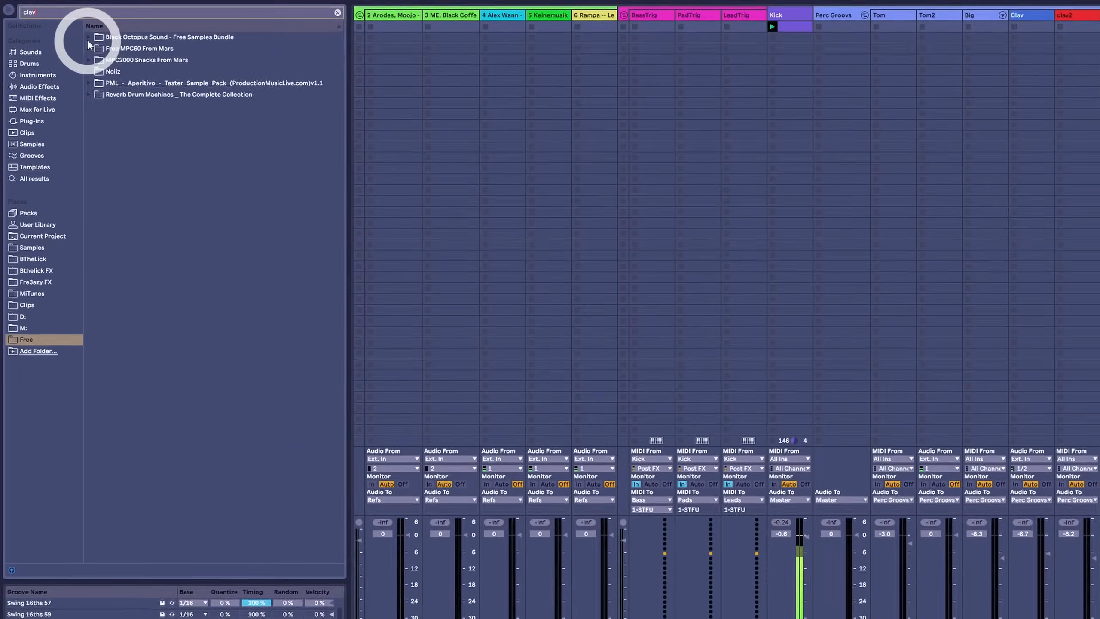
left_click(64, 39)
left_click(70, 48)
left_click(144, 53)
left_click(150, 69)
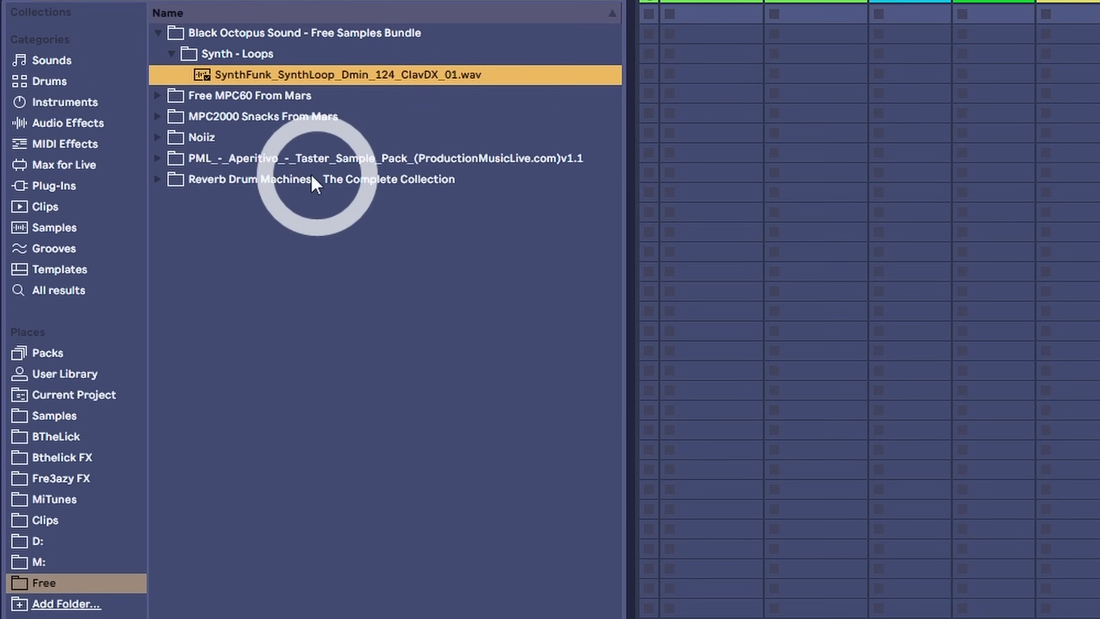
Open the One Shots Percussion folder inside the PML Aperitivo pack and audition PML_DPV5_PERC_3_CLAVE_6.wav
left_click(158, 158)
left_click(175, 138)
left_click(182, 153)
left_click(198, 175)
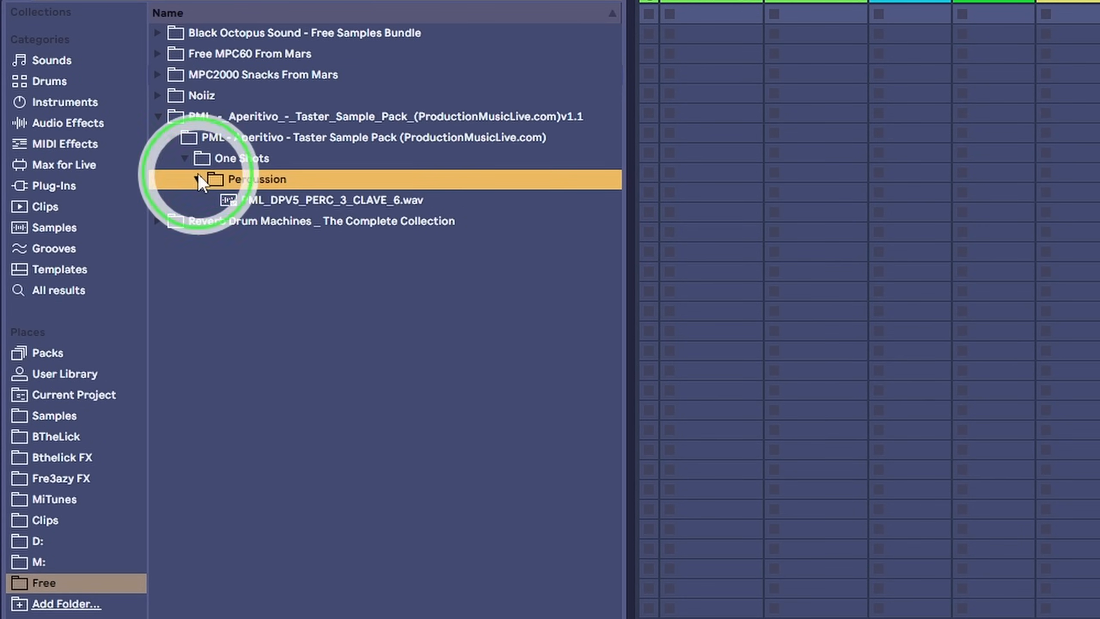
left_click(223, 204)
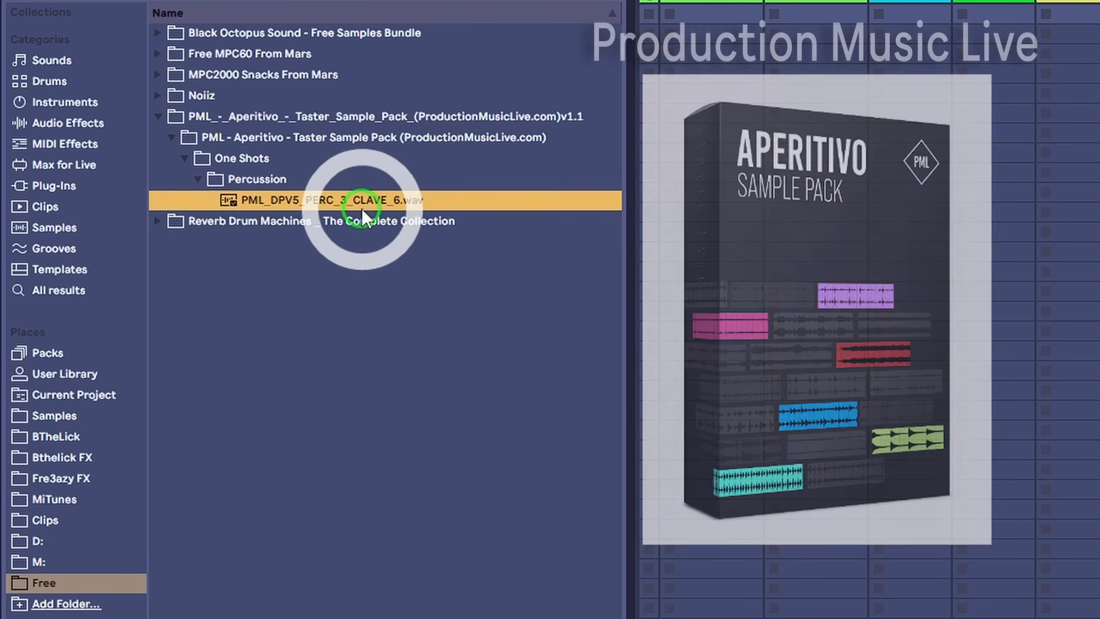
left_click(349, 208)
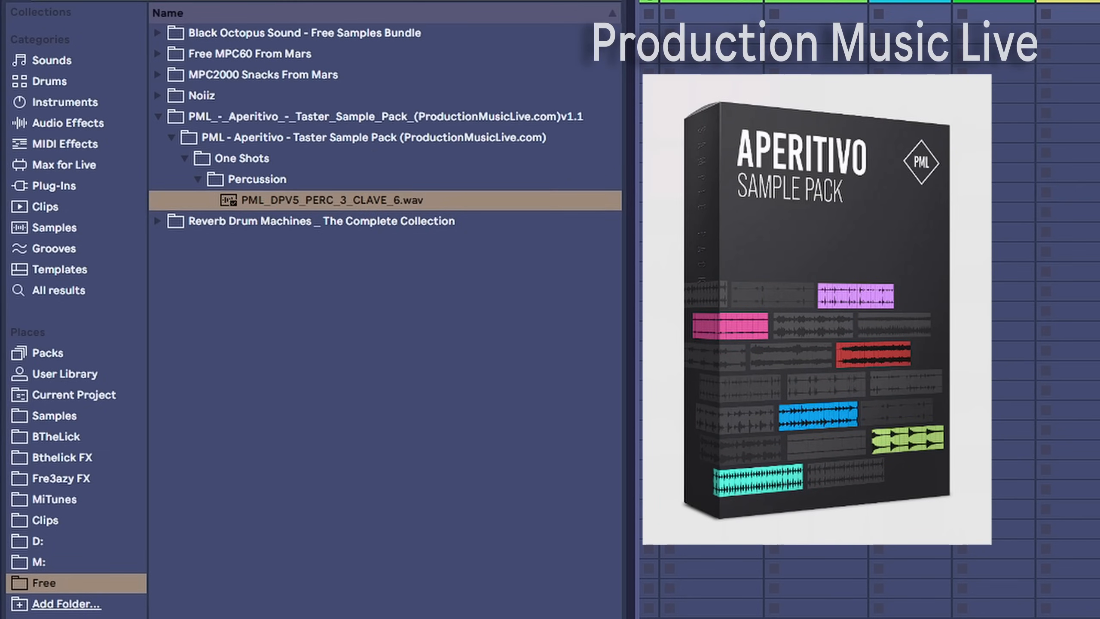
Load PML_DPV5_PERC_3_CLAVE_6.wav into the sampler of the clav2 track
left_click(387, 200)
left_click_drag(154, 103, 106, 466)
left_click_drag(105, 466, 98, 558)
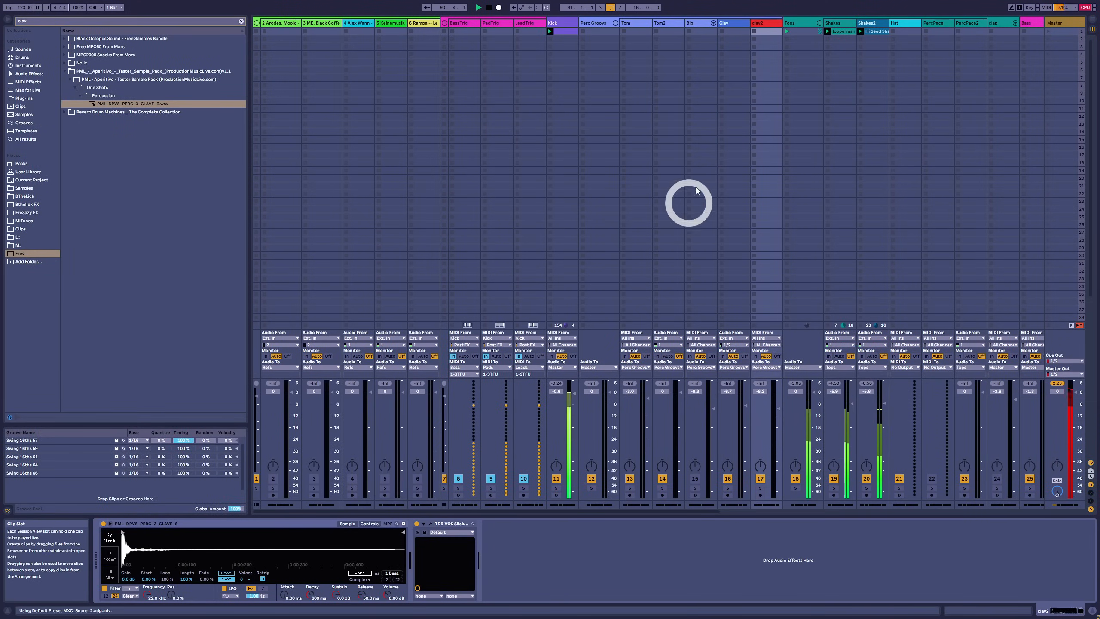
Create a one-bar MIDI clip in clav2's first slot with sixteenth C3 notes at 1.1.1, 1.1.4, 1.2.3, 1.3.3 and 1.4.1
left_click(776, 30)
double_click(777, 30)
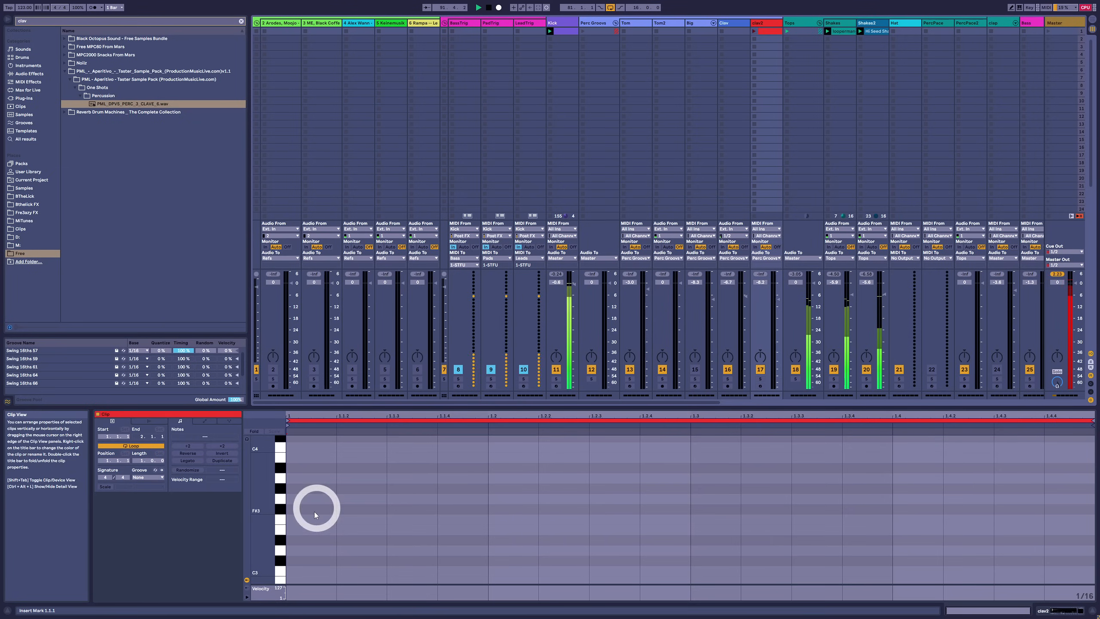
left_click(321, 556)
double_click(313, 532)
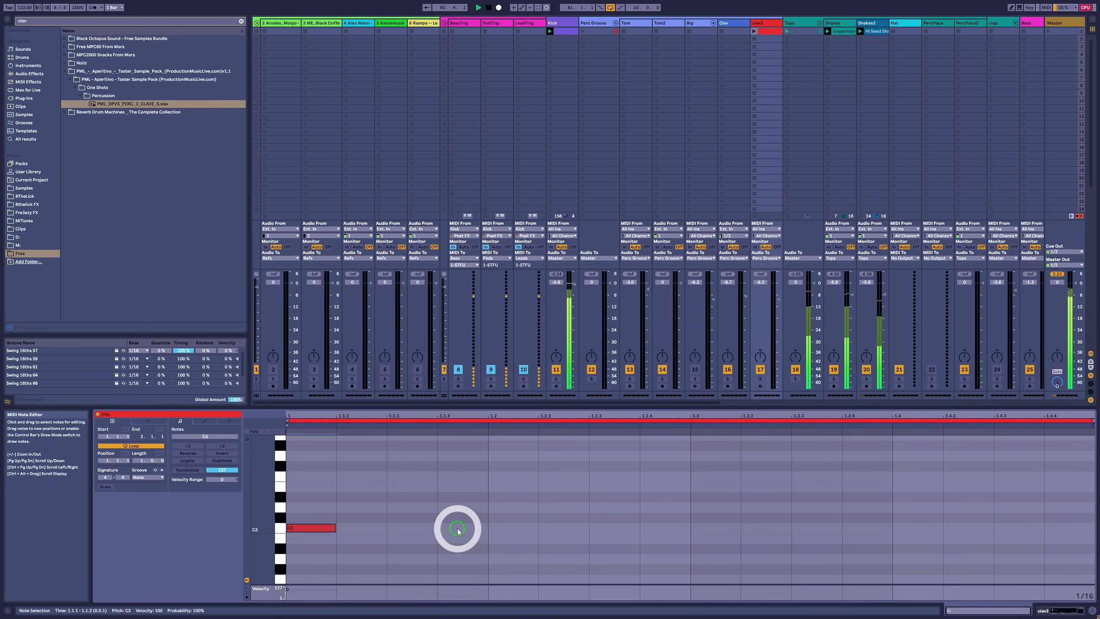
double_click(459, 529)
double_click(594, 529)
double_click(816, 529)
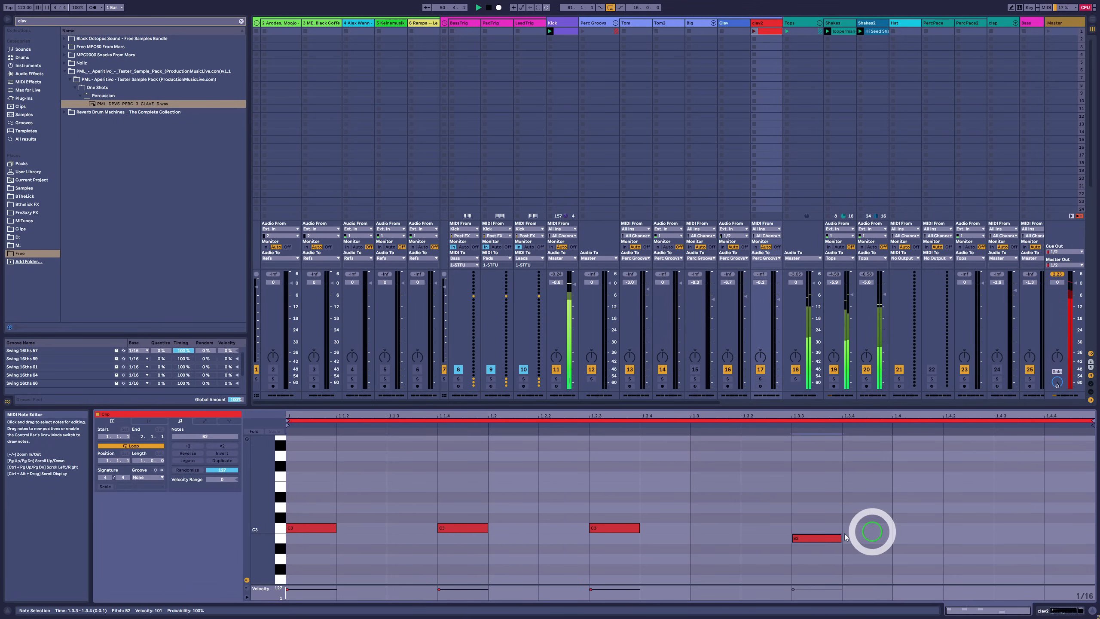
double_click(914, 527)
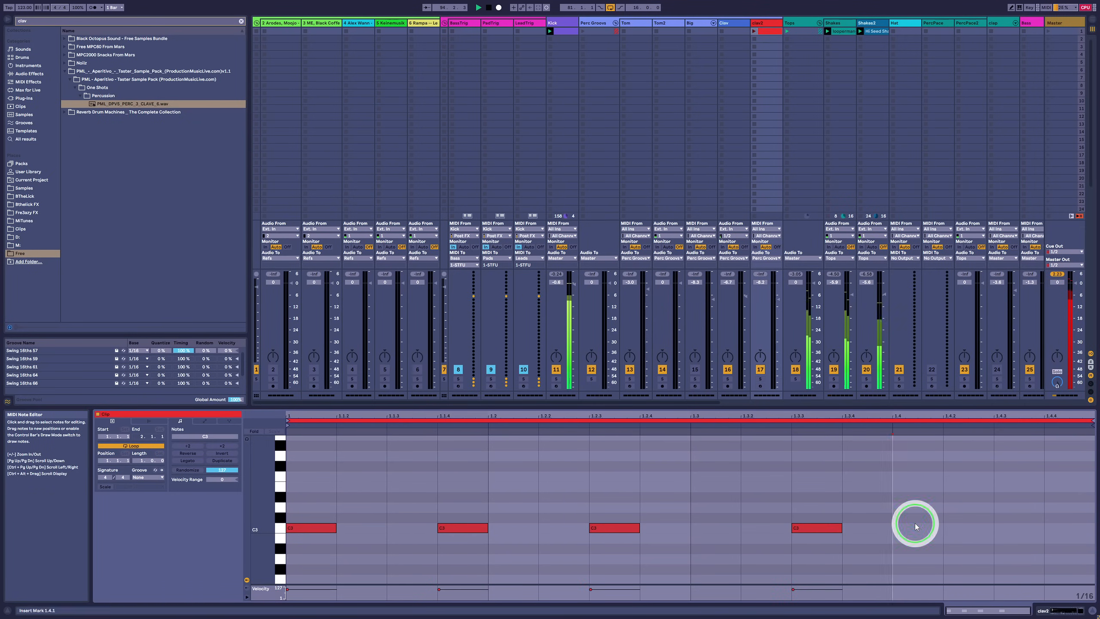
Launch the clav2 clip and apply the Swing 16ths 57 groove to it
left_click(753, 32)
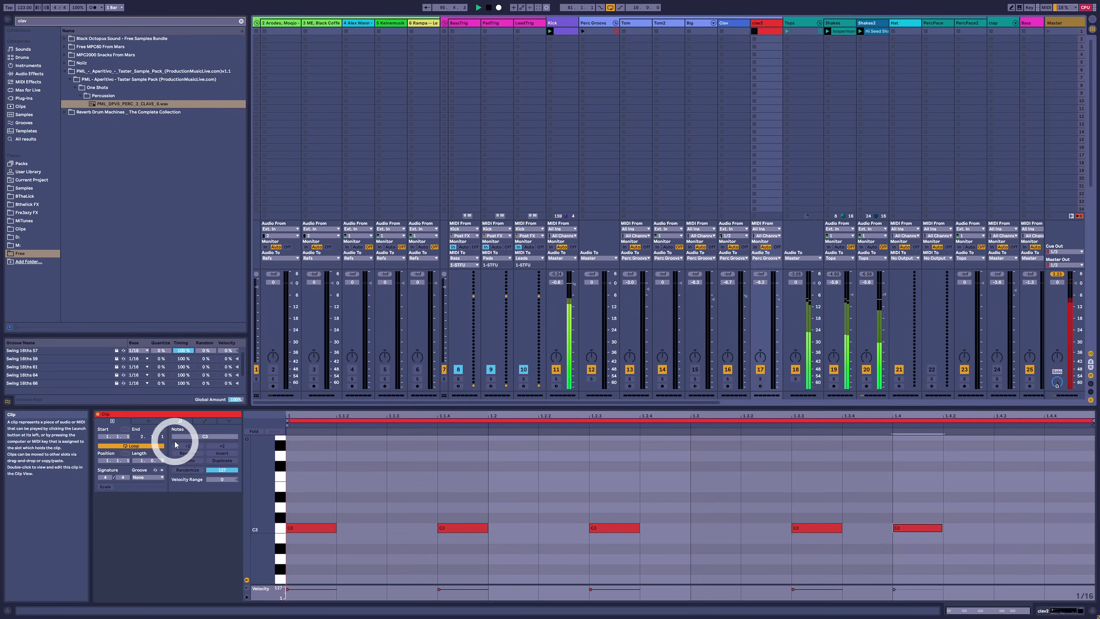
left_click(145, 478)
left_click(156, 498)
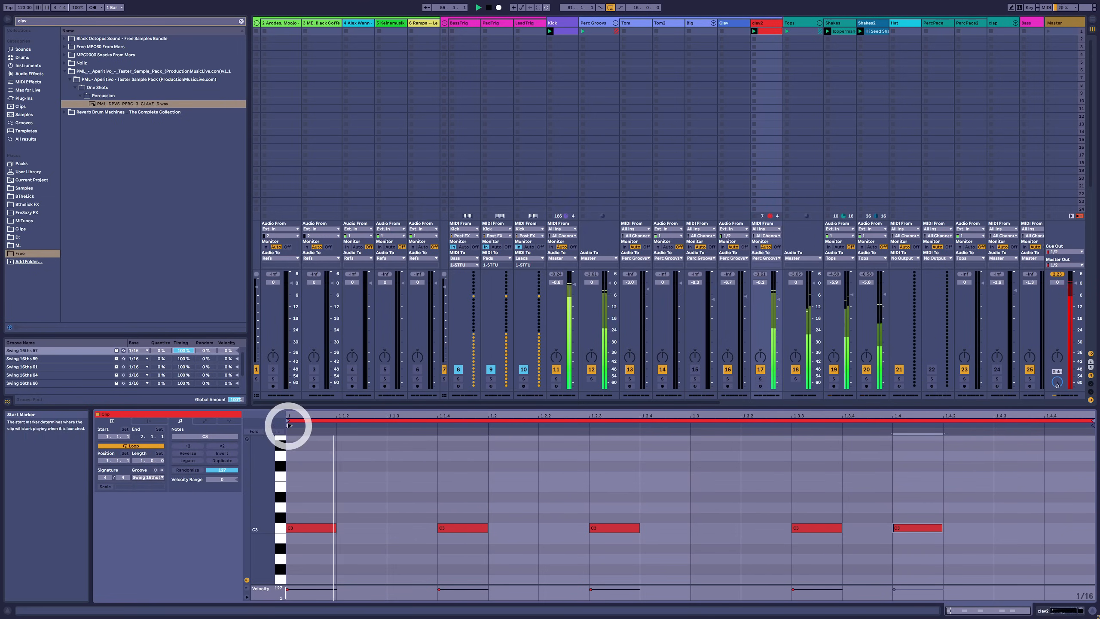
Try the clave clip's start marker at beats 2 and 3, return it to beat 1 and select all the notes
left_click_drag(289, 425, 486, 424)
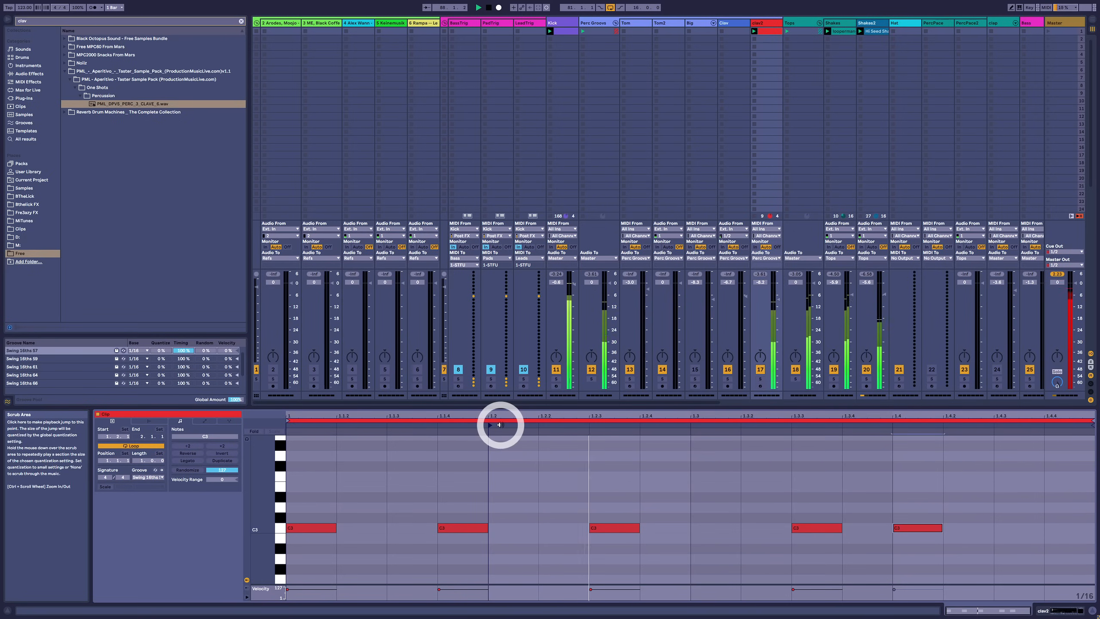
mouse_move(488, 424)
left_mouse_down()
mouse_move(726, 425)
mouse_move(701, 423)
left_mouse_up()
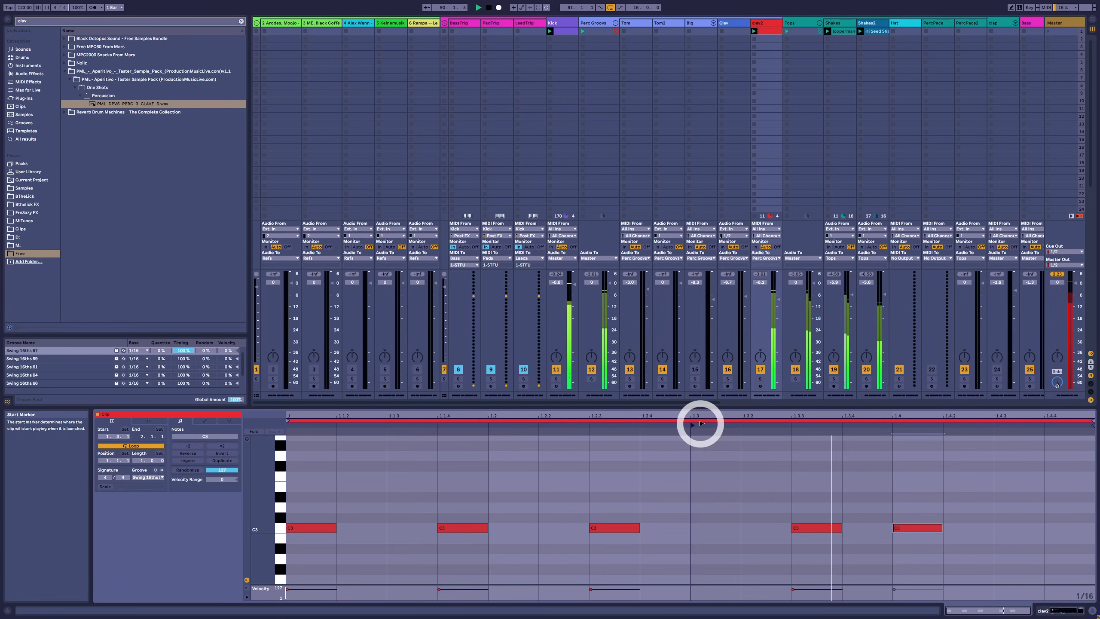
left_click_drag(701, 423, 123, 393)
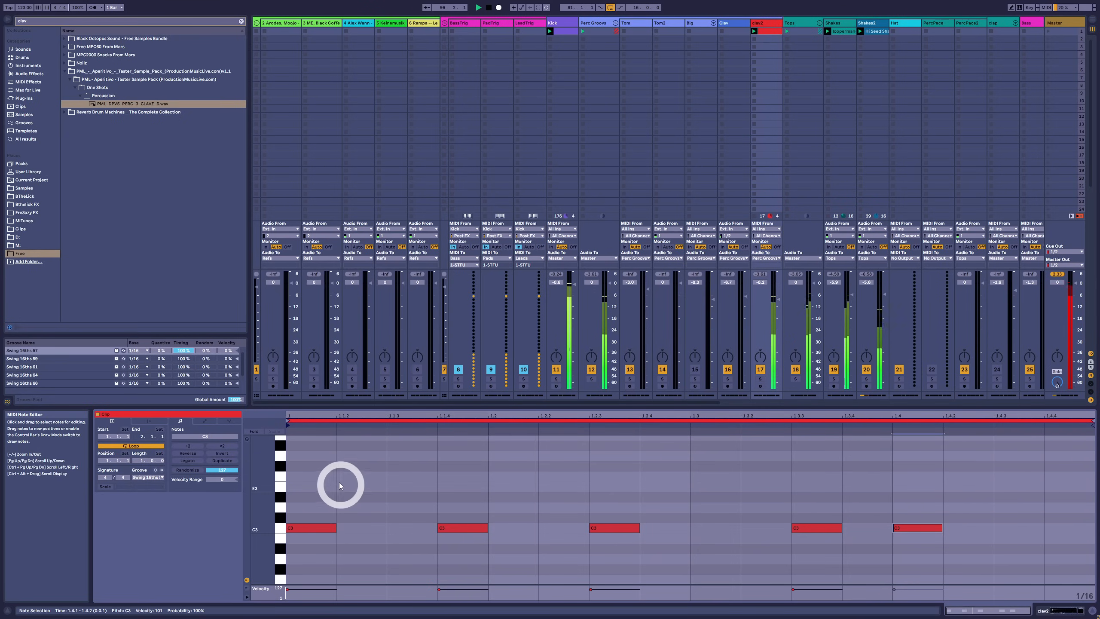
left_click_drag(308, 475, 966, 596)
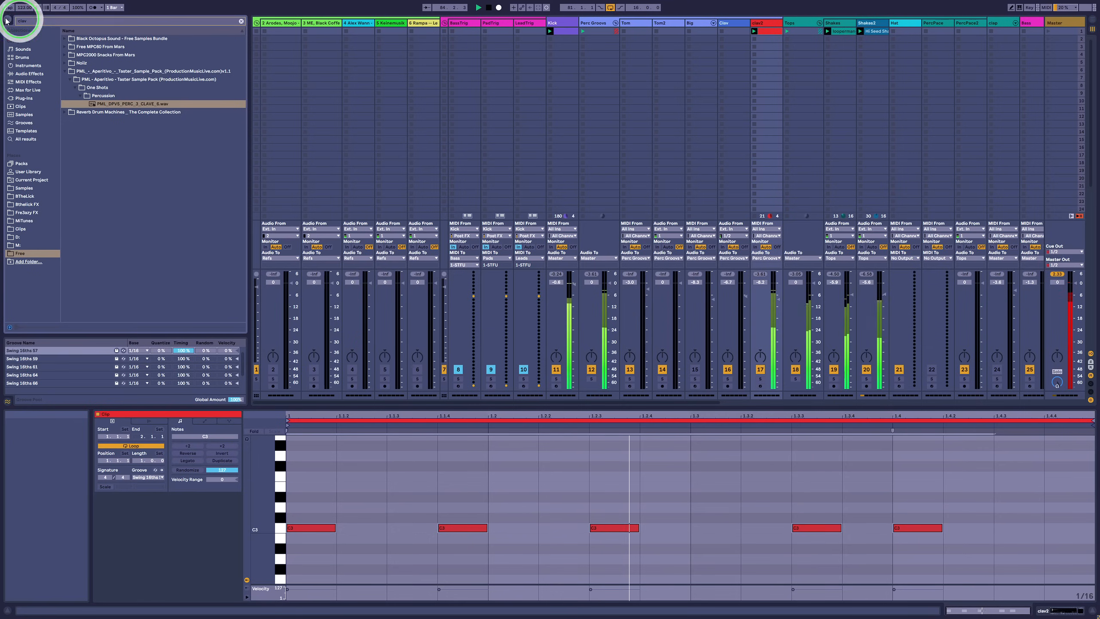
Search the Free folder for "djem", open the Noiiz folder and audition its Djembe_SP_130 samples 01, 03, 13 and 22
key("BackSpace")
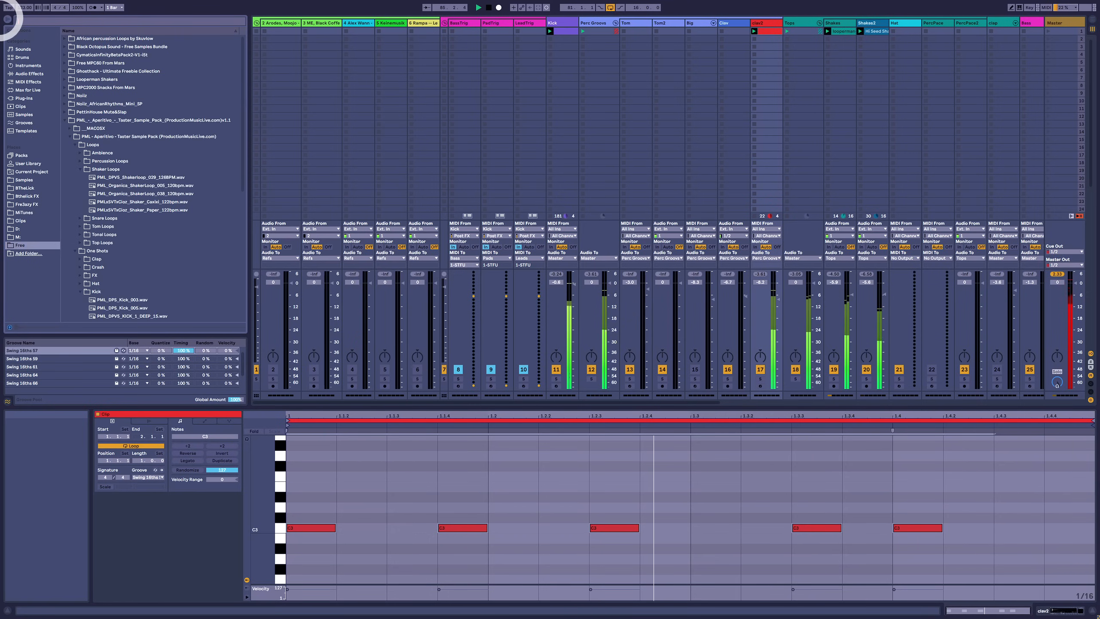
type("djem")
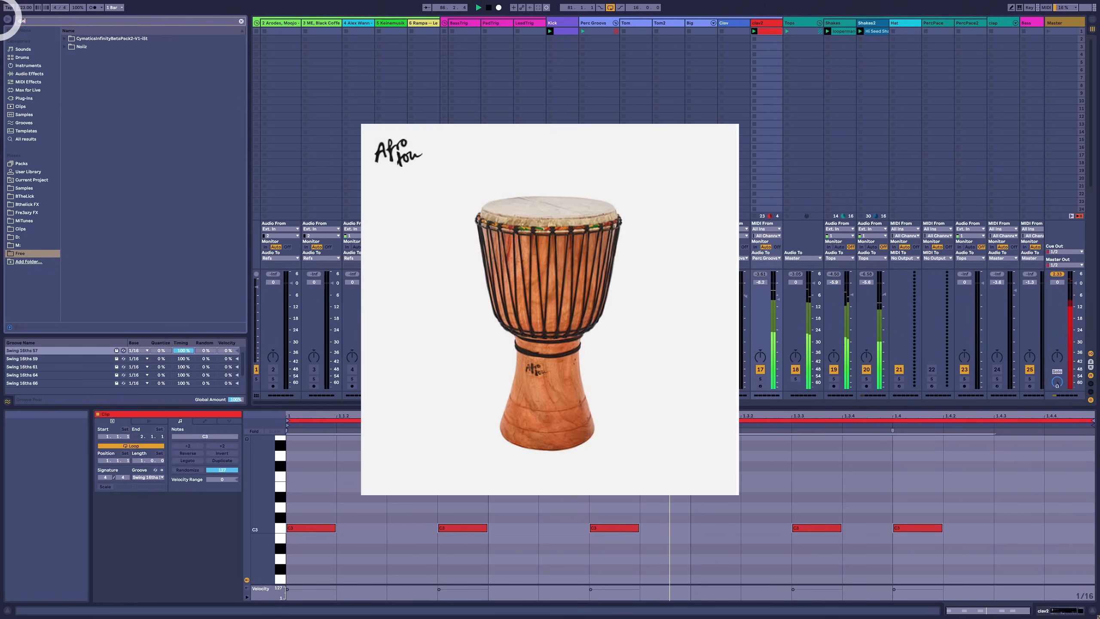
left_click(63, 48)
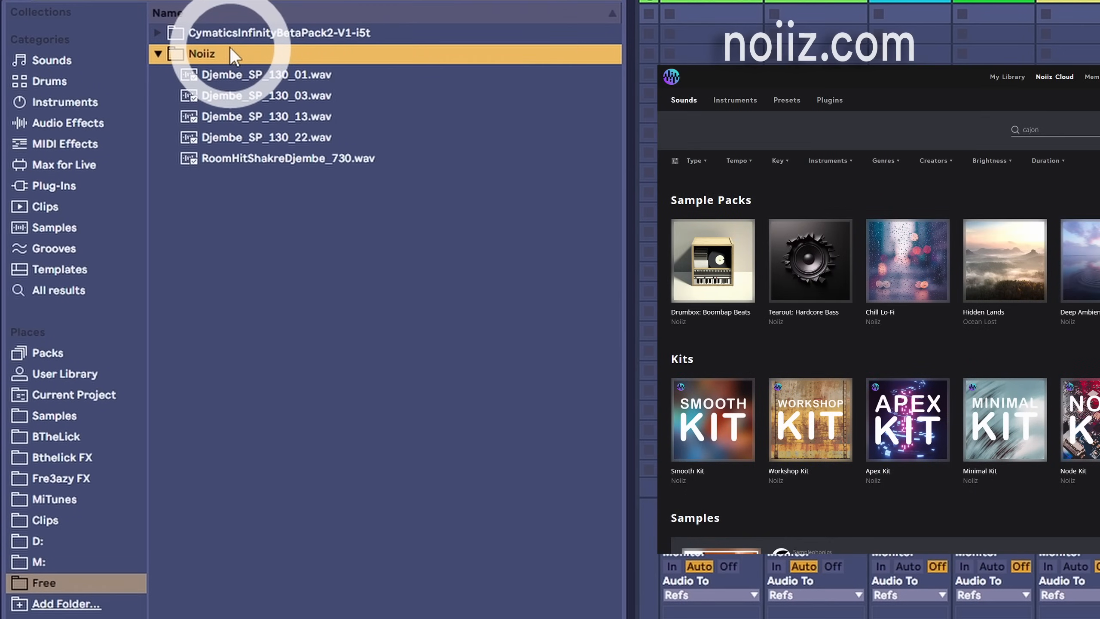
left_click(313, 76)
left_click(315, 97)
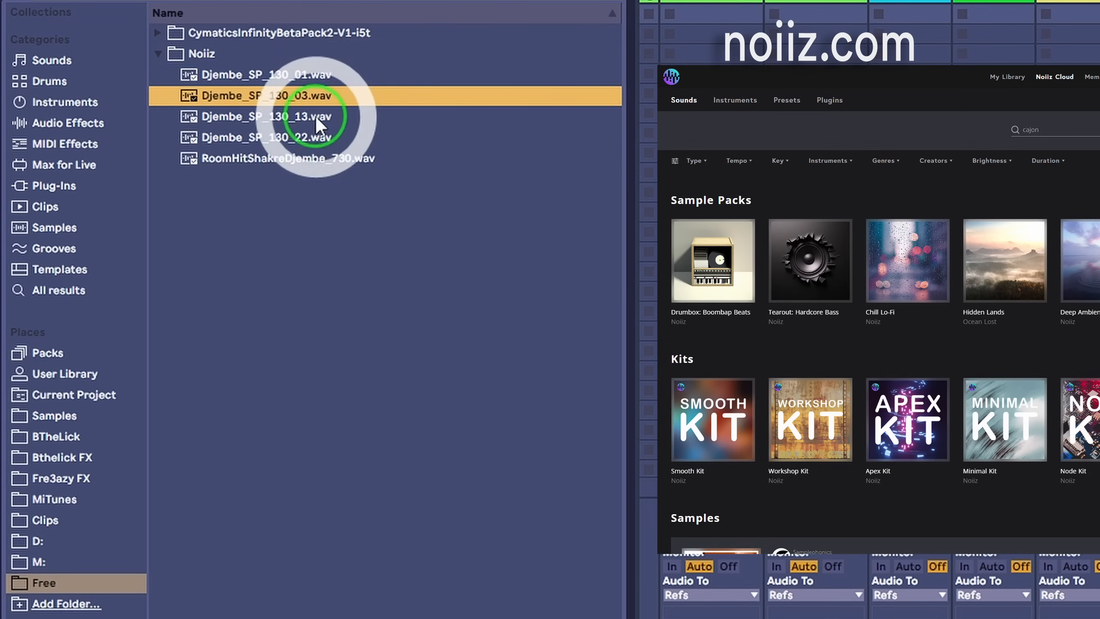
left_click(316, 115)
left_click(310, 137)
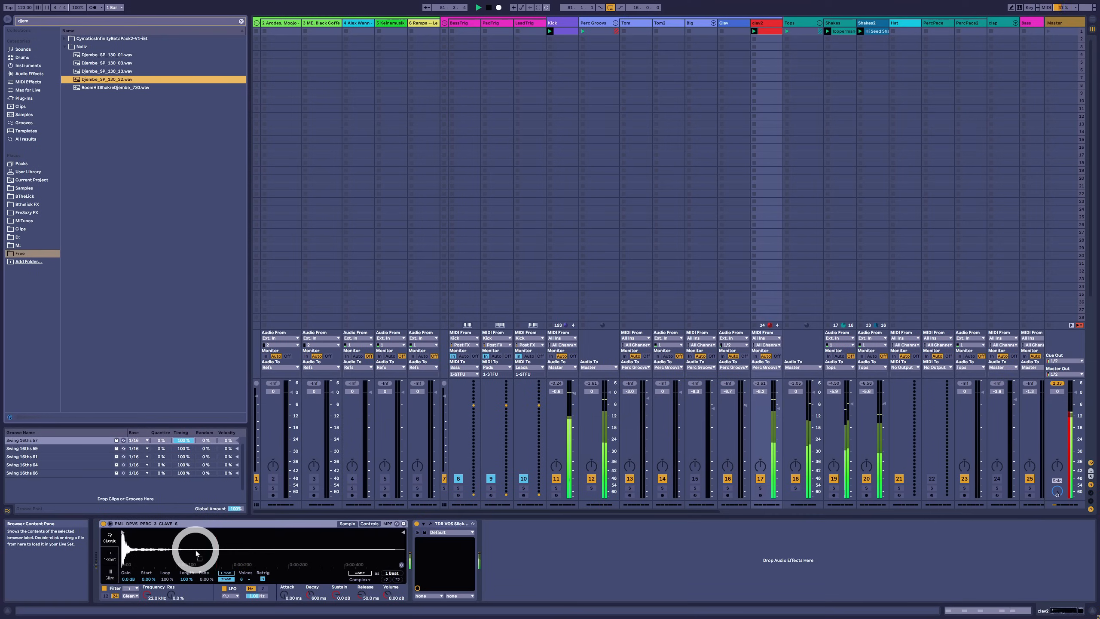
Raise the amp envelope release of the clave sampler to 3.36 s
mouse_move(129, 545)
left_mouse_down()
mouse_move(123, 534)
mouse_move(147, 546)
left_mouse_up()
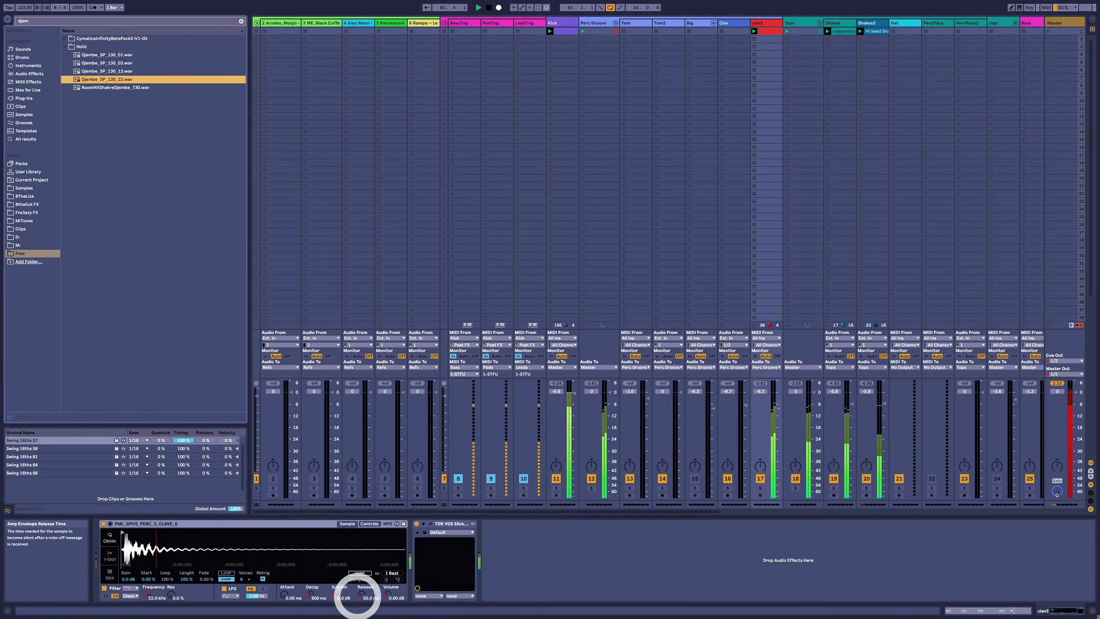
left_click_drag(356, 592, 357, 596)
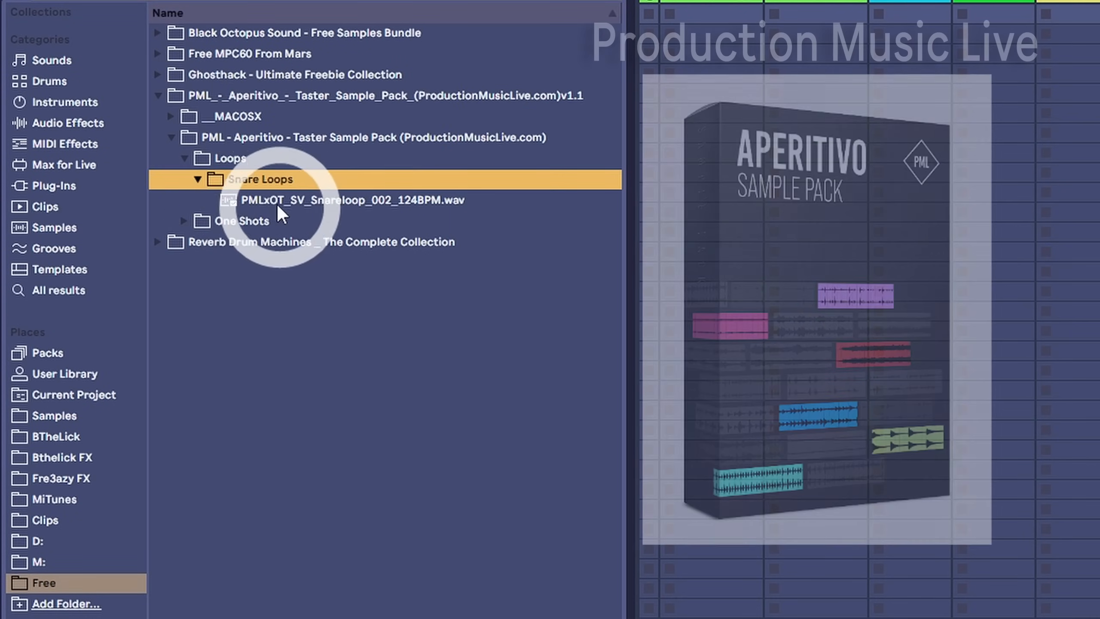
Audition the PML snare loop, open the One Shots Snare folder and audition PMLxSVTxCioz_Snare_Cajon_G2.wav and PMLxOT_SV_Snare_009.wav
left_click(215, 202)
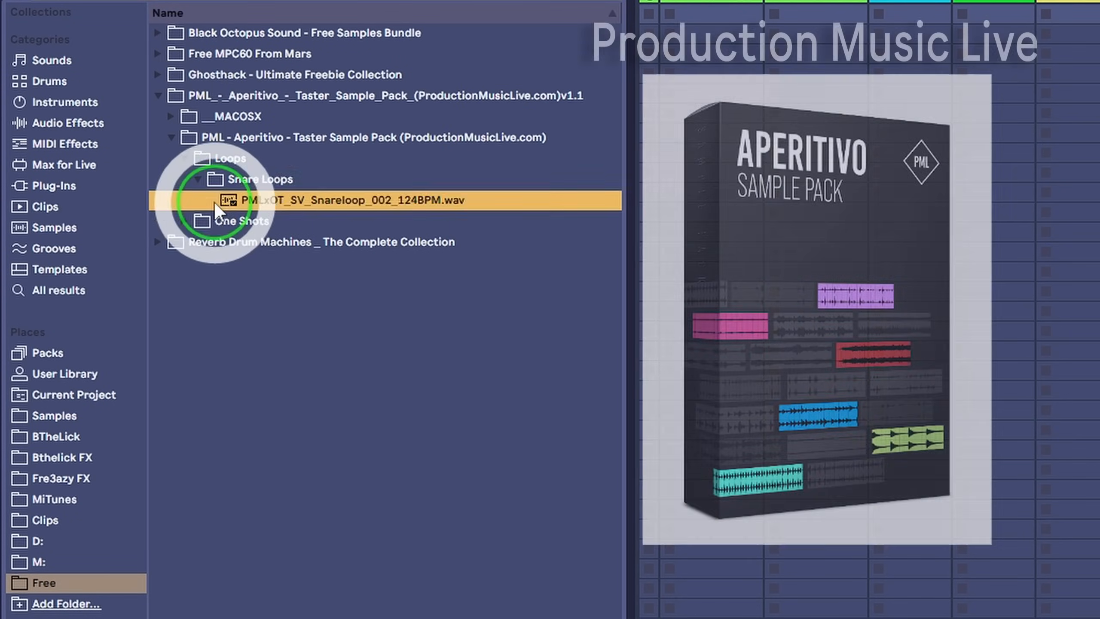
left_click(225, 238)
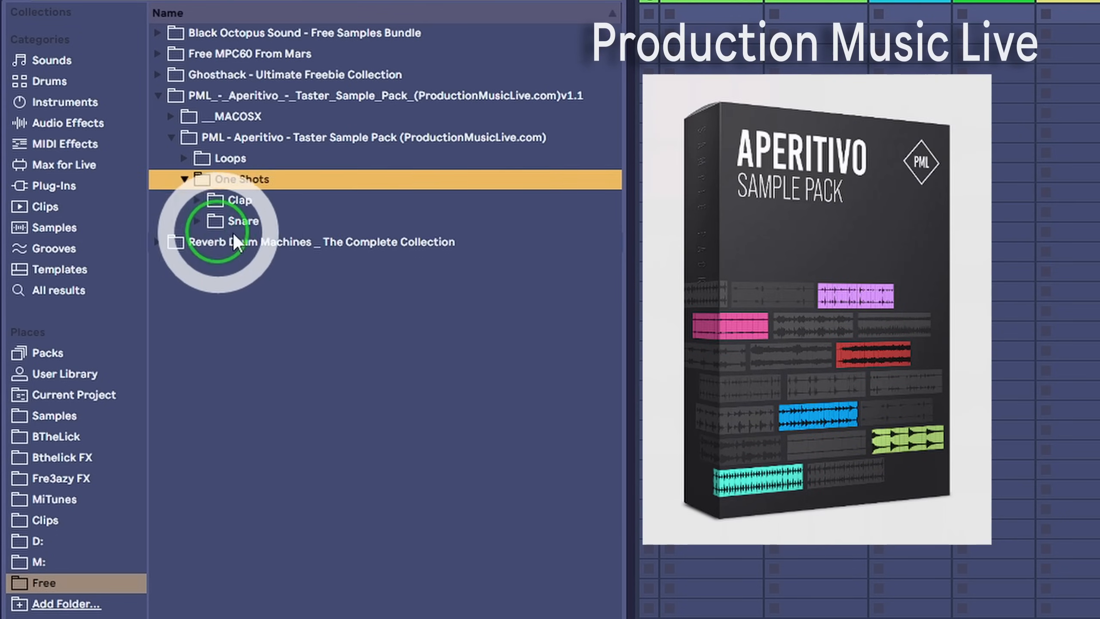
left_click(200, 220)
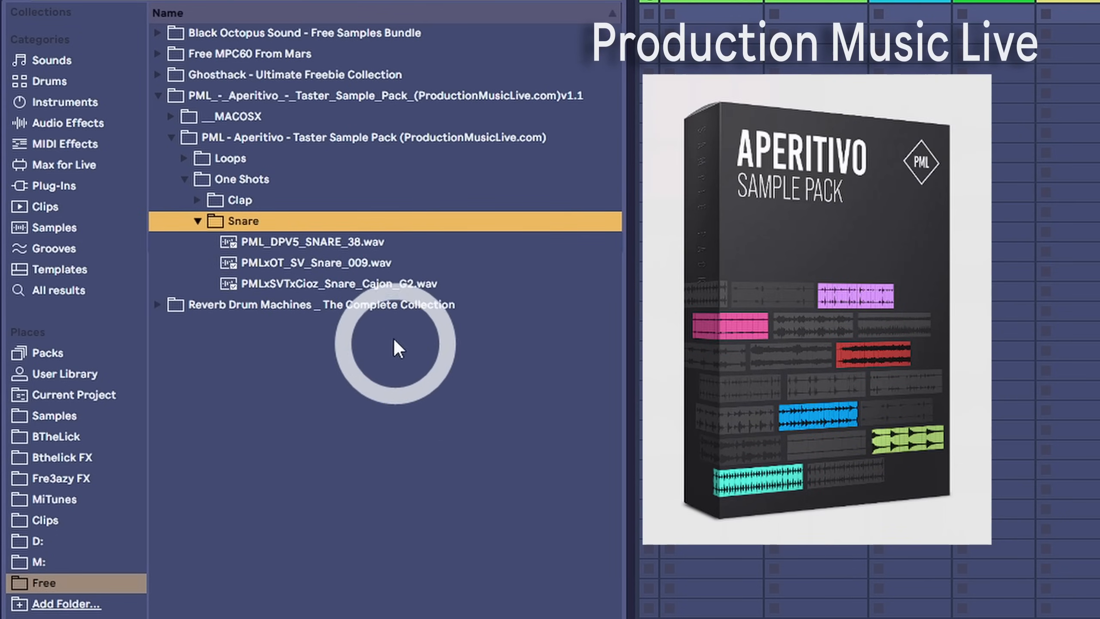
left_click(364, 285)
left_click(368, 265)
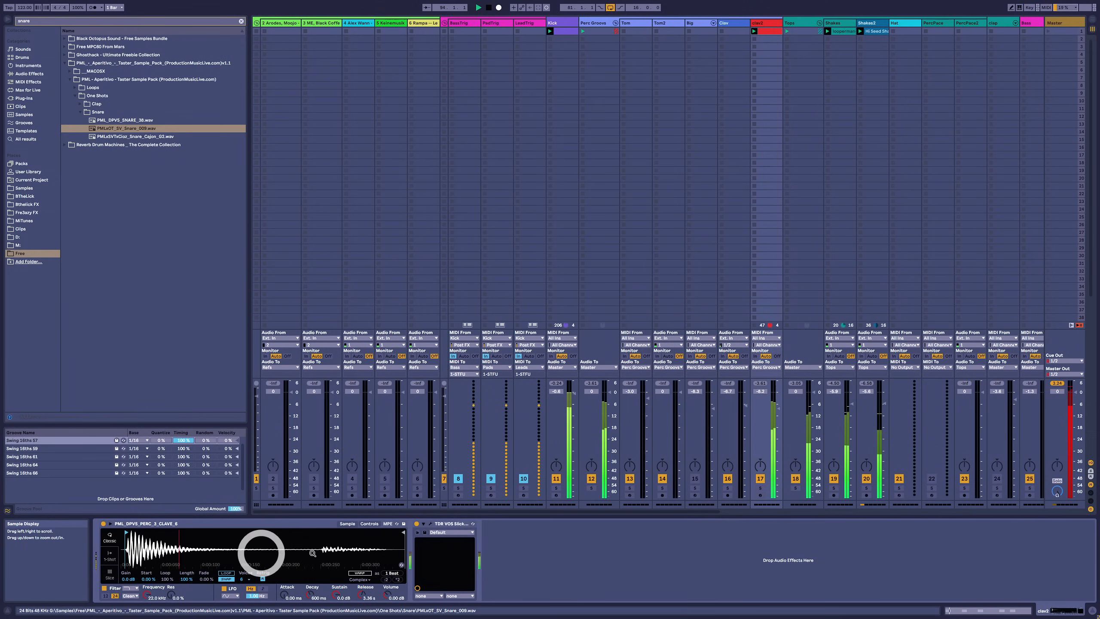
Trim the end of the clave sampler's sample to just before its second hit
left_click_drag(402, 532, 321, 534)
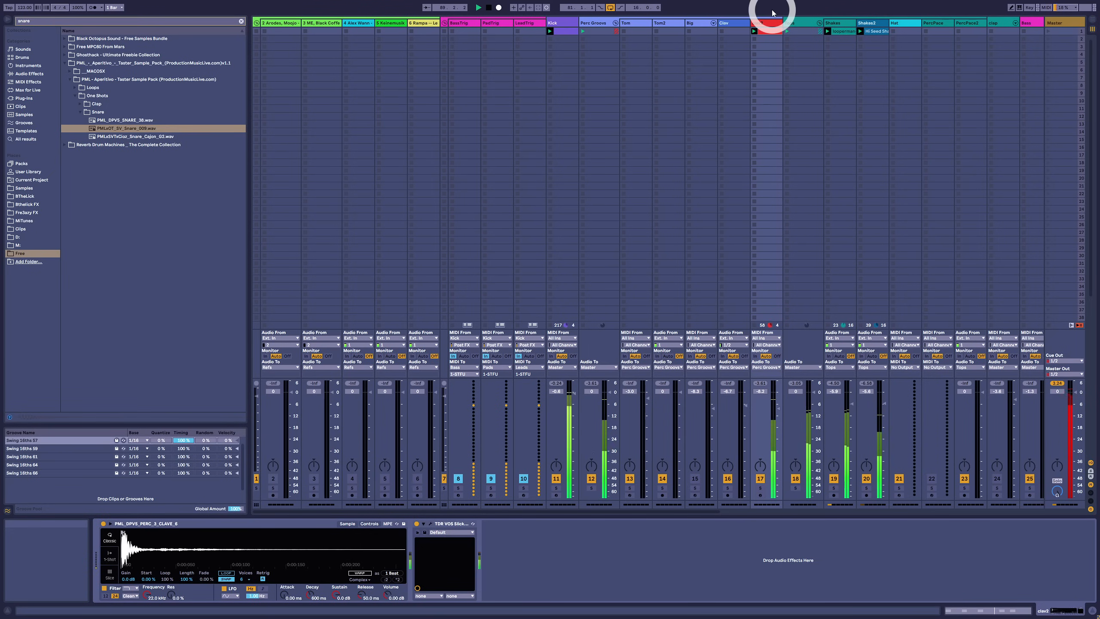
left_click(769, 27)
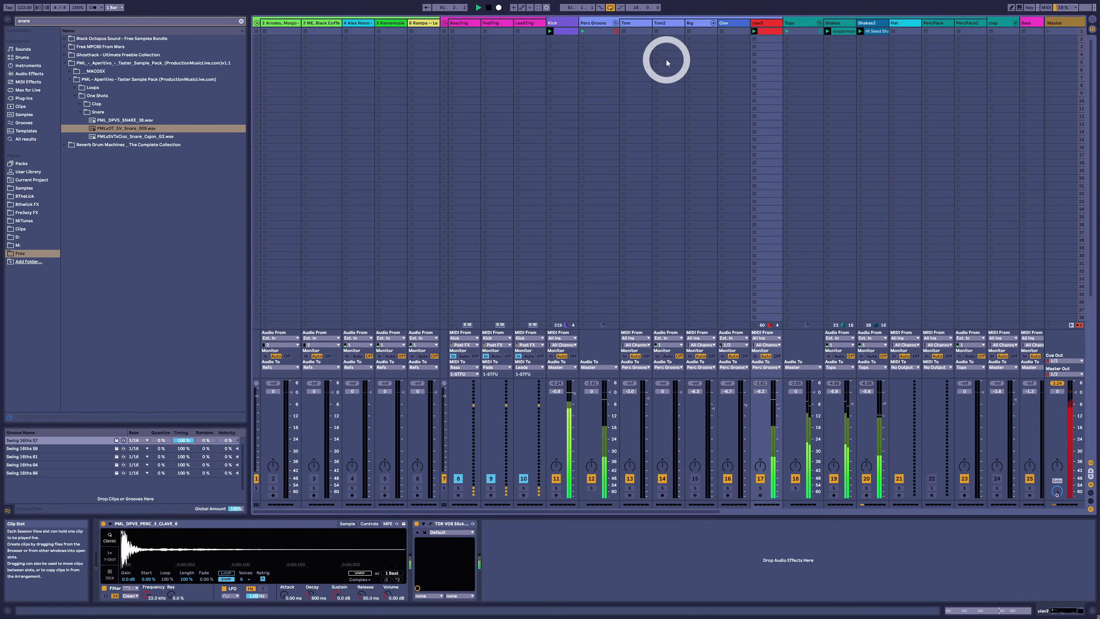
Select the Tom track, collapse the open sample-pack folders and search the Free folder for "cajon"
left_click(638, 30)
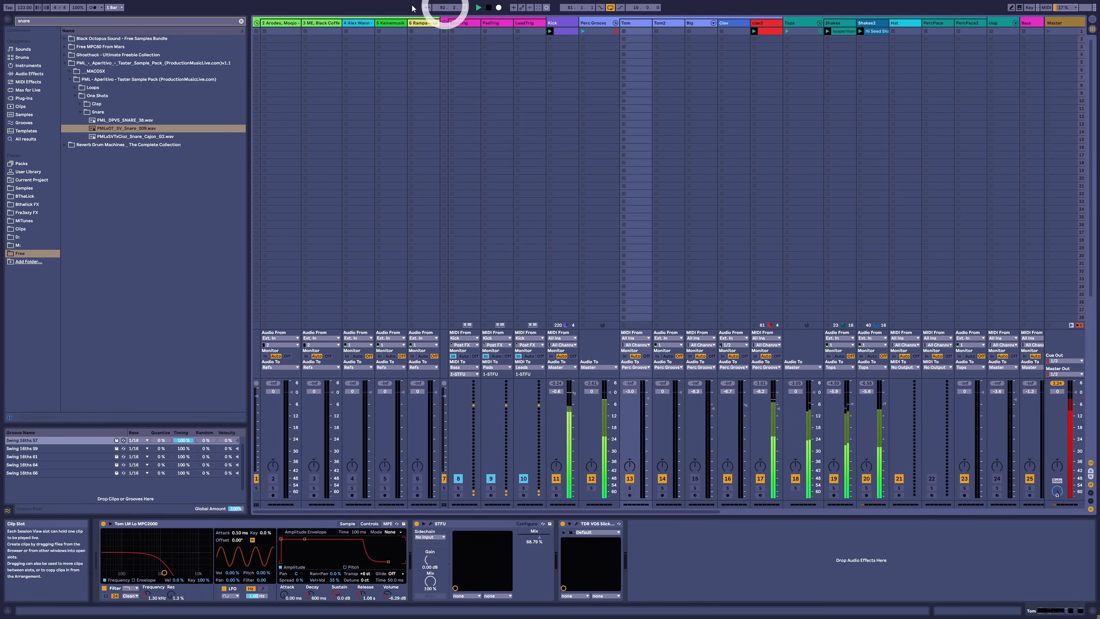
left_click(77, 96)
left_click(71, 79)
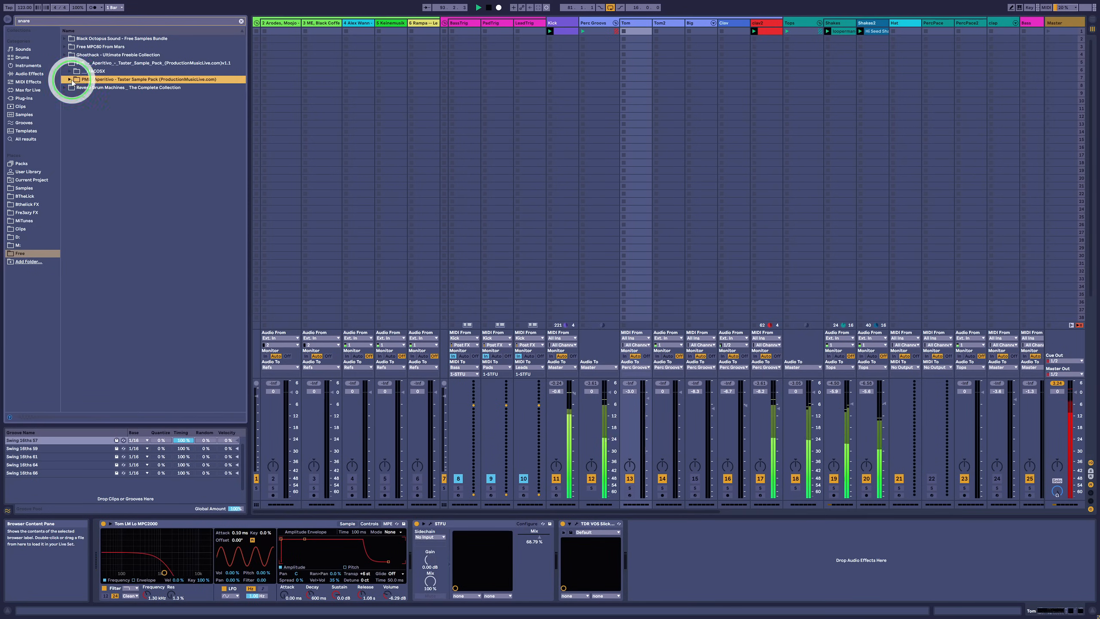
left_click(65, 62)
left_click(7, 20)
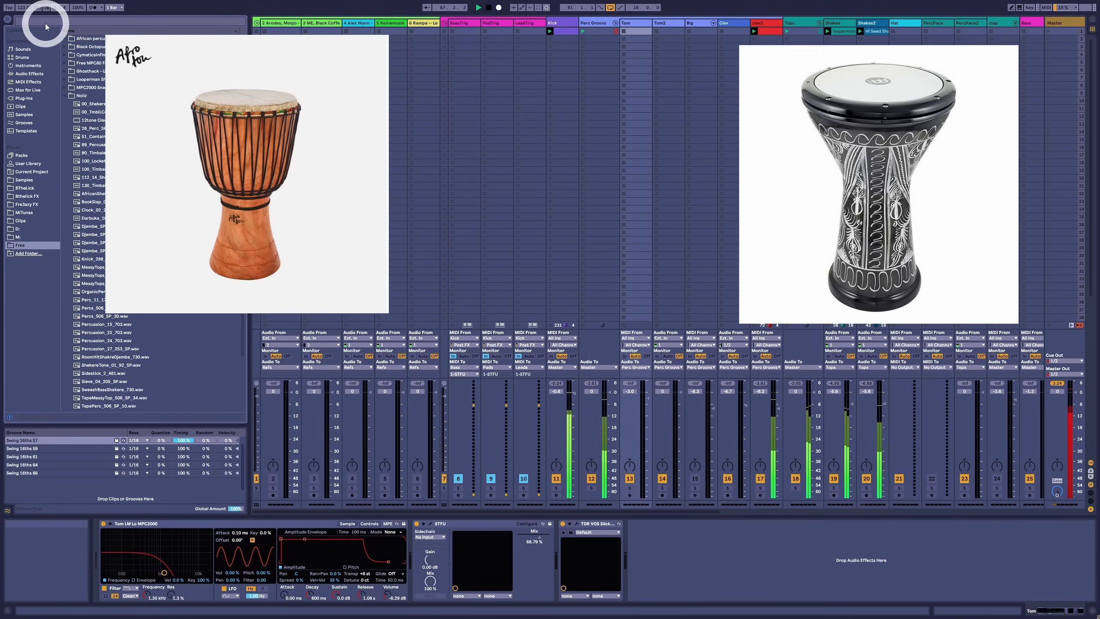
type("cal")
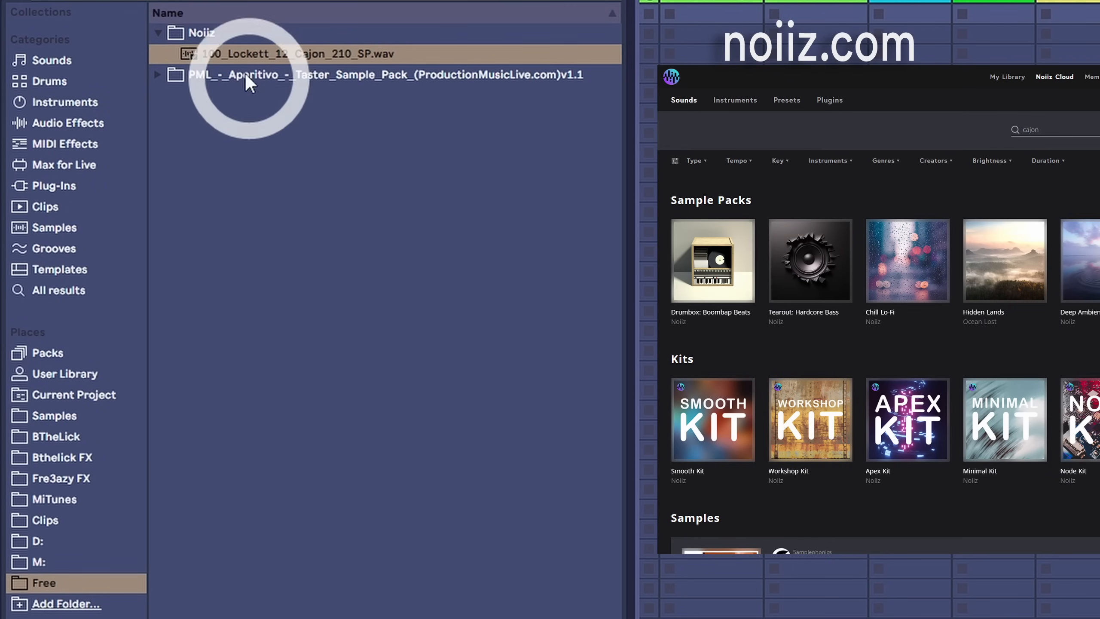
Load 100_Lockett_12_Cajon_210_SP.wav into the Tom track's sampler and trim its start and end around a single hit
left_click(260, 56)
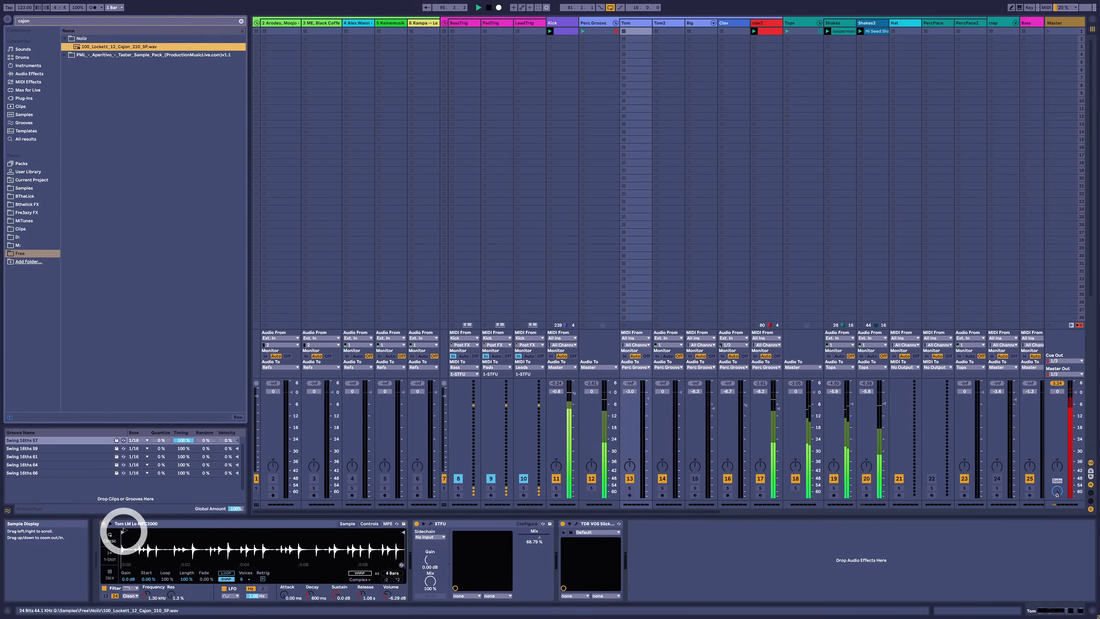
mouse_move(123, 531)
left_mouse_down()
mouse_move(217, 531)
mouse_move(222, 544)
left_mouse_up()
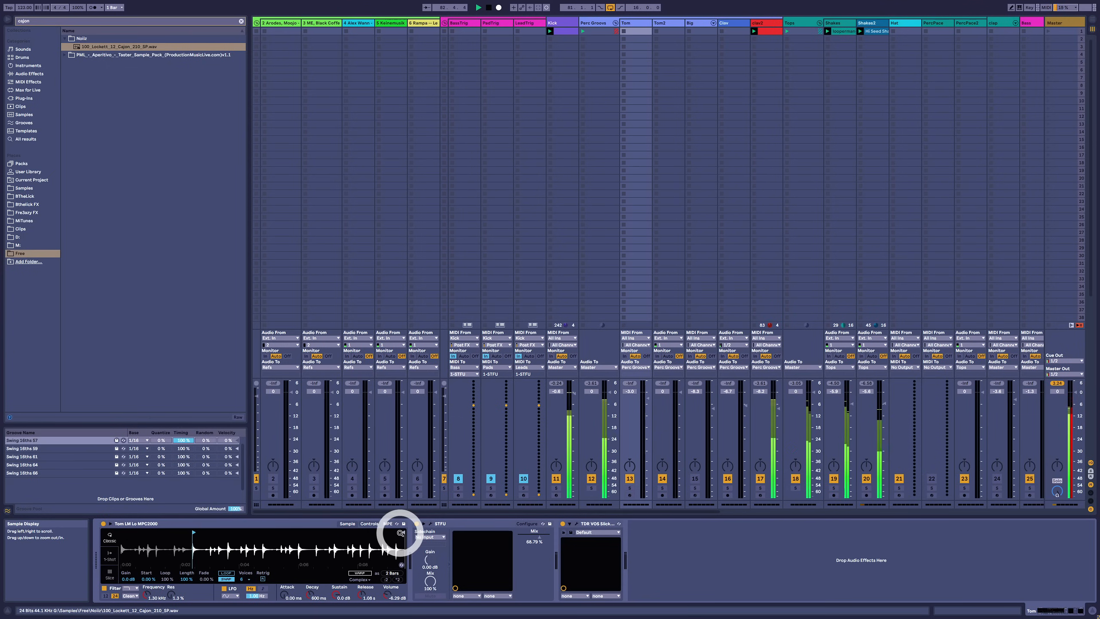
left_click_drag(404, 532, 204, 531)
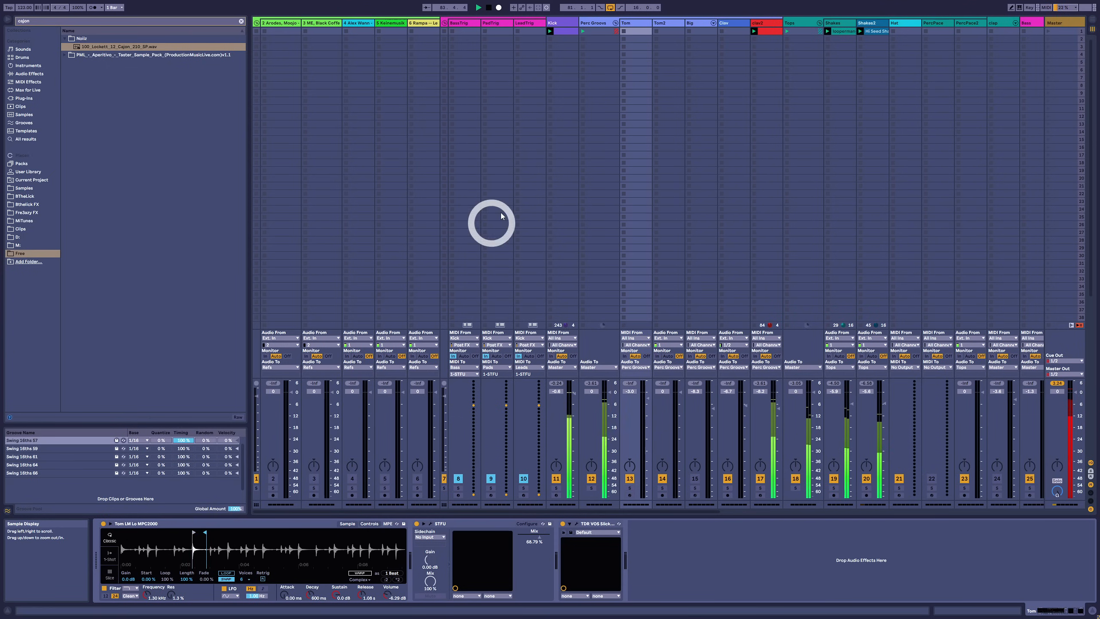
Create and launch a one-bar MIDI clip on the Tom track with C3 notes at 1.2.4 and 1.3.2
double_click(643, 34)
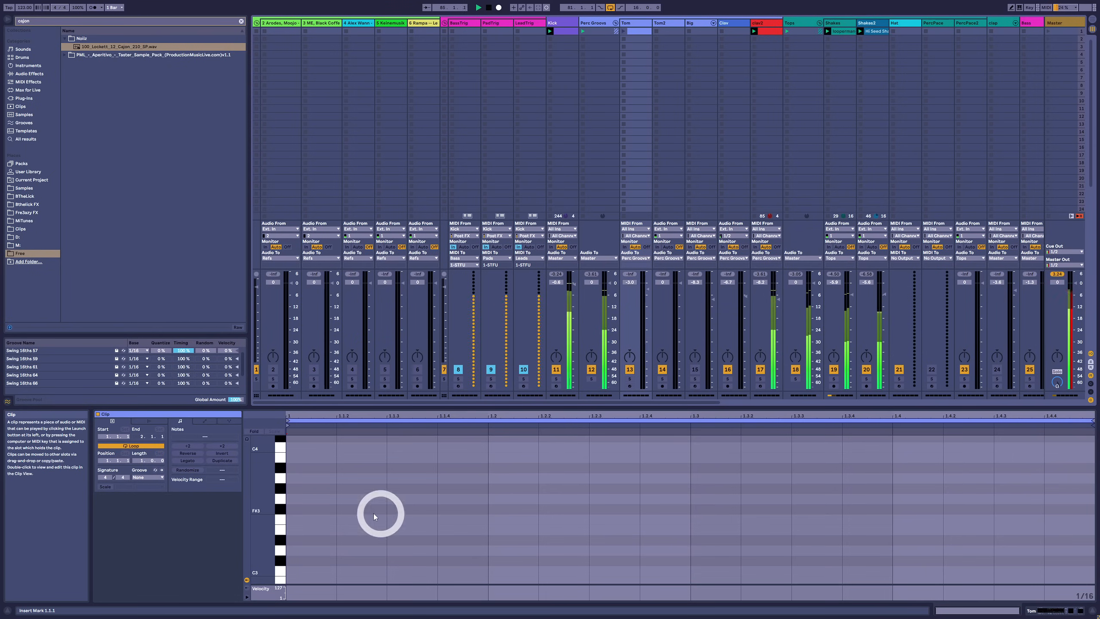
double_click(665, 519)
mouse_move(669, 519)
left_mouse_down()
mouse_move(663, 567)
mouse_move(675, 572)
mouse_move(663, 570)
mouse_move(665, 580)
mouse_move(663, 569)
left_mouse_up()
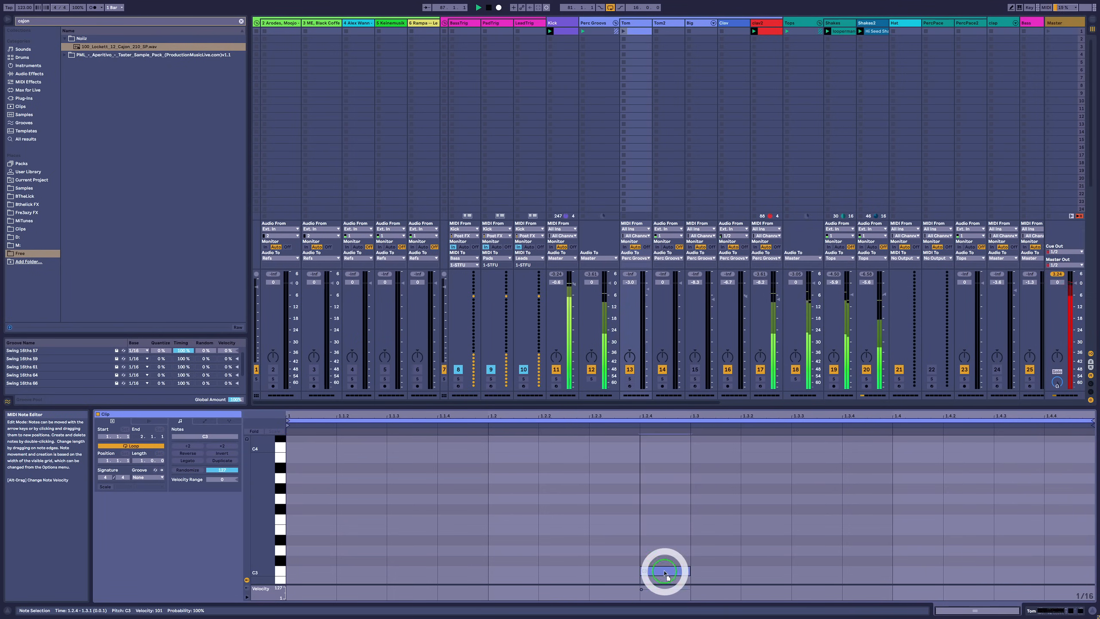
left_click(625, 35)
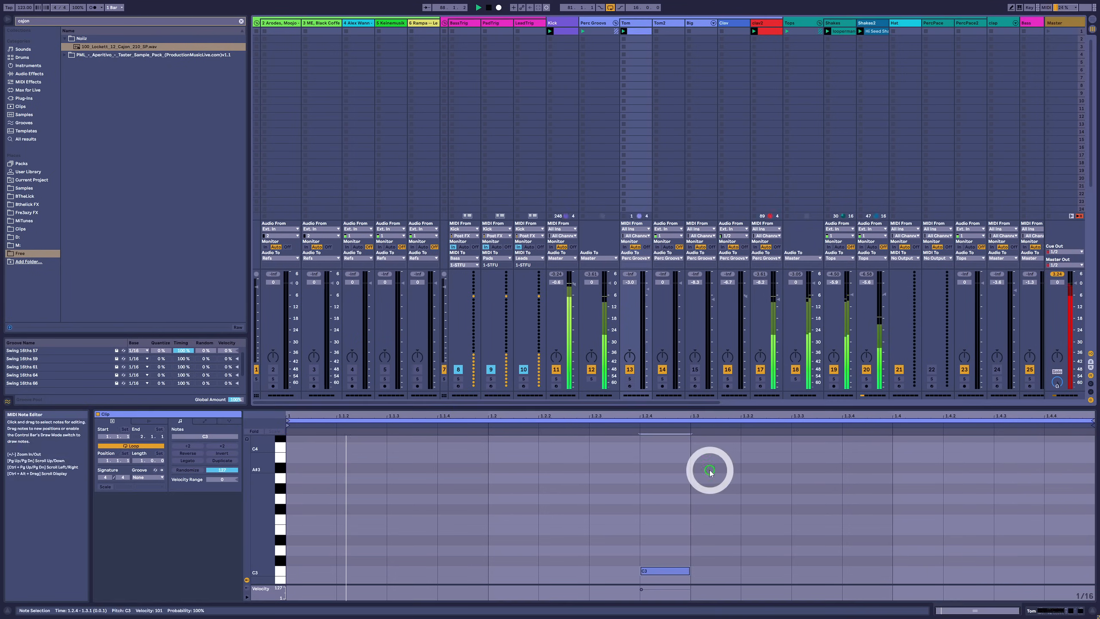
scroll(737, 502, "down", 2)
double_click(806, 536)
left_click_drag(806, 535, 760, 537)
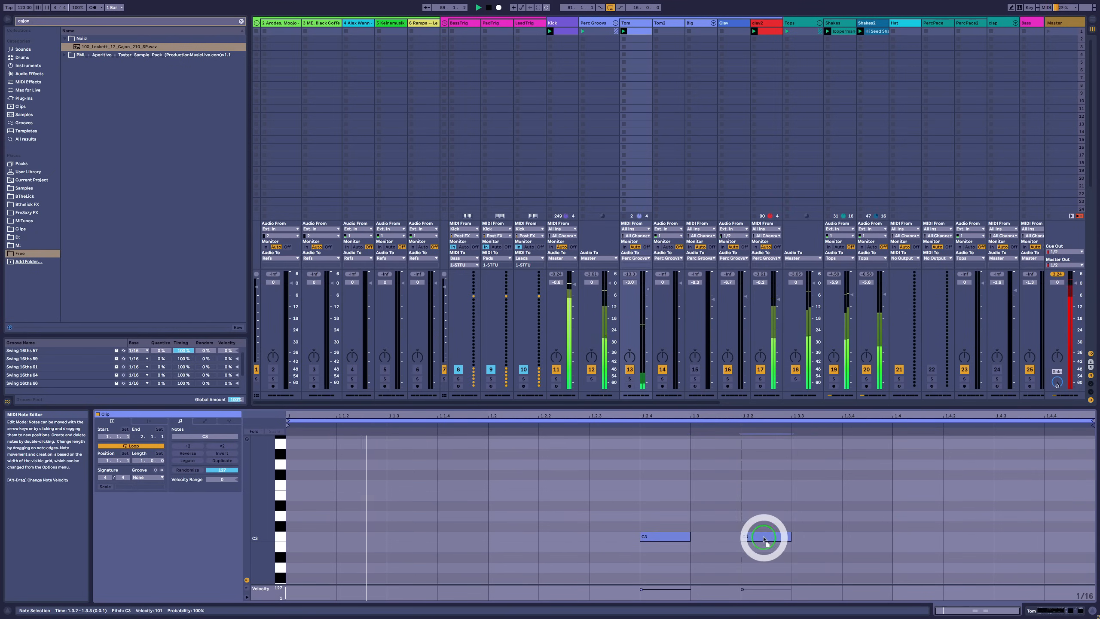
Set the Tom sampler's volume to -3.43 dB and adjust the high-pass frequency in the track's SlickEQ
key("shift+Tab")
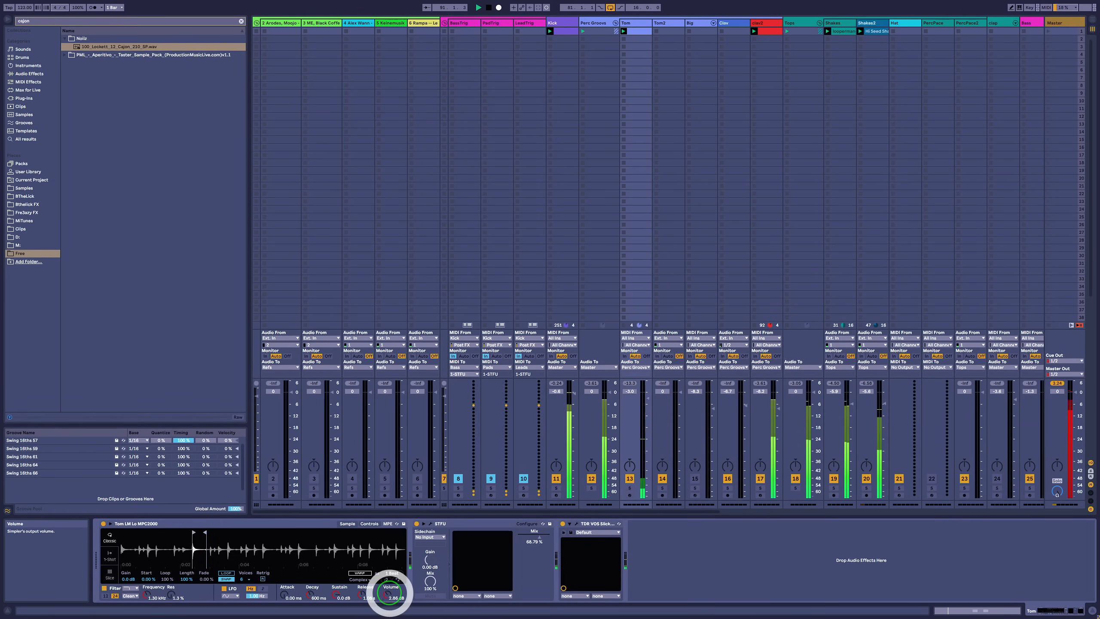
left_click(576, 523)
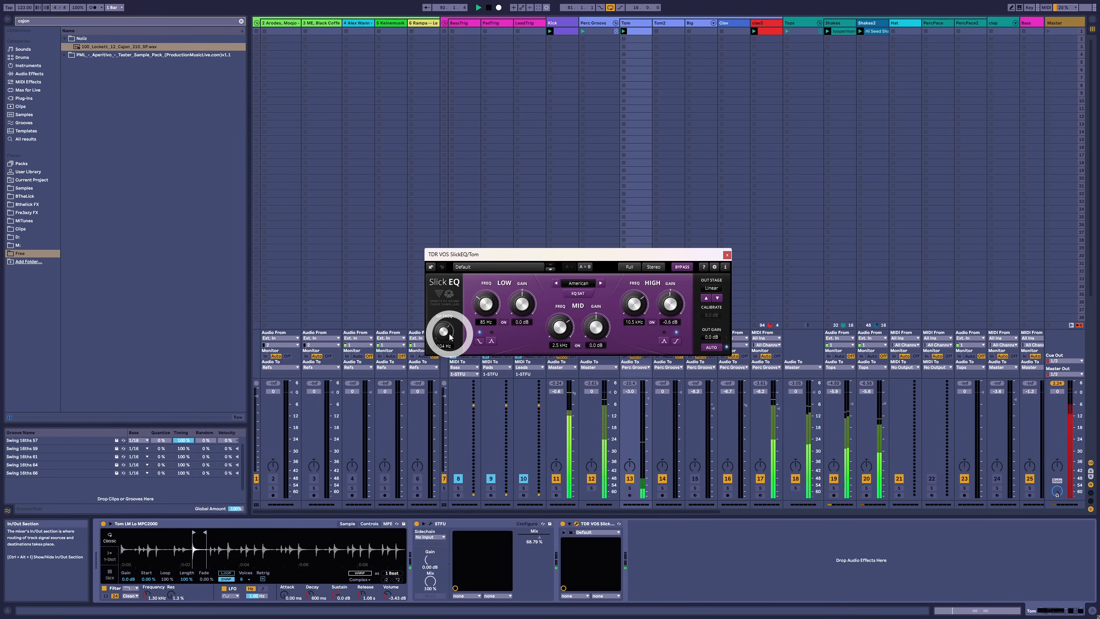
left_click_drag(429, 352, 449, 326)
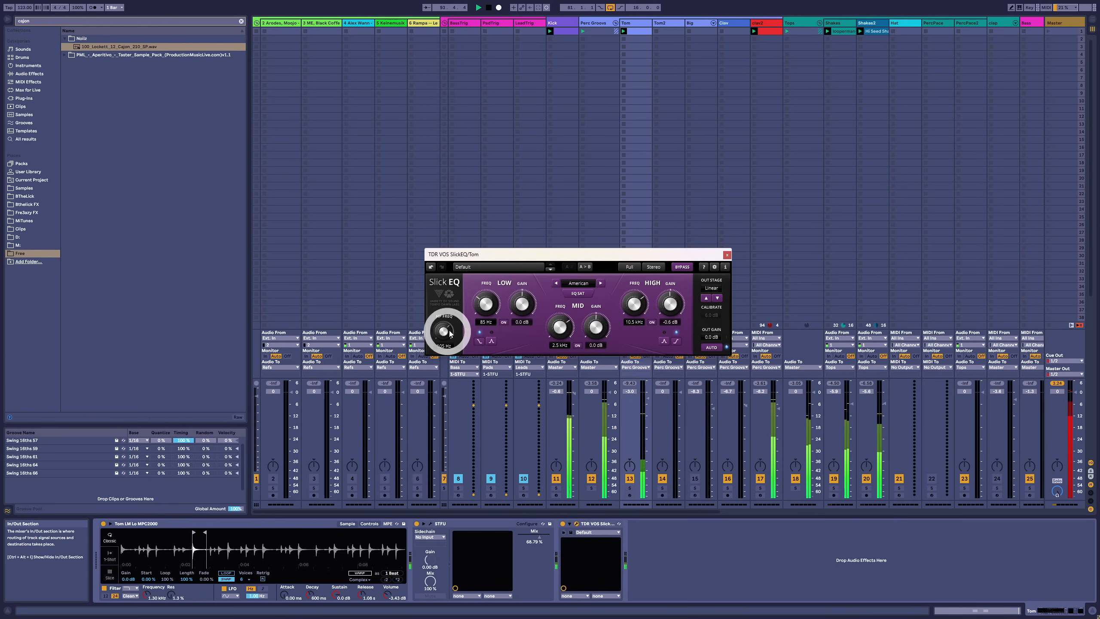
left_click(726, 255)
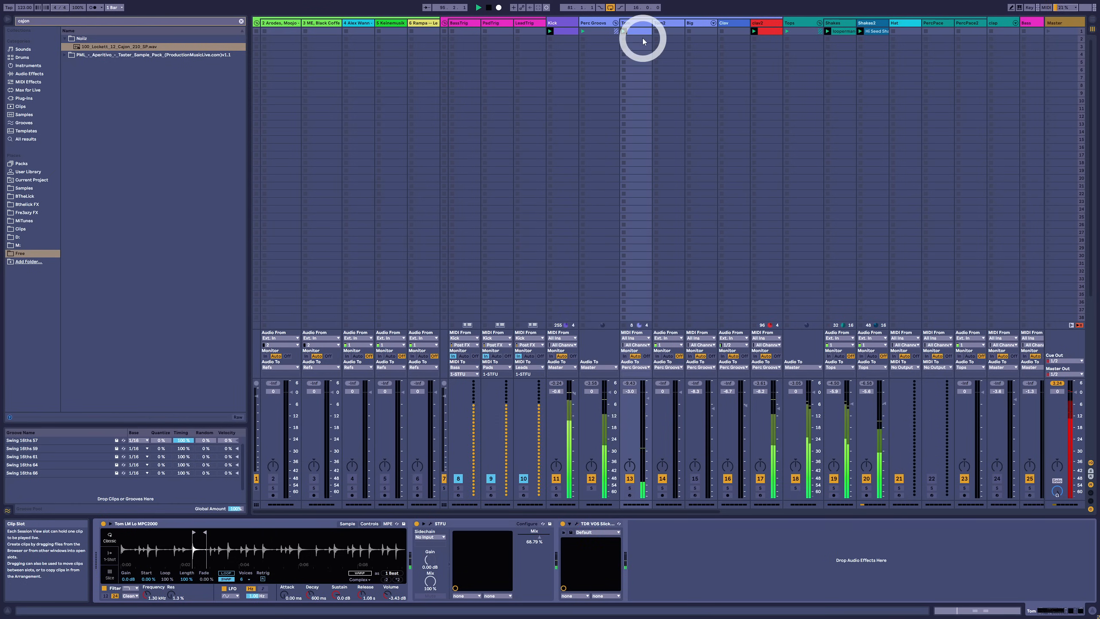
double_click(648, 401)
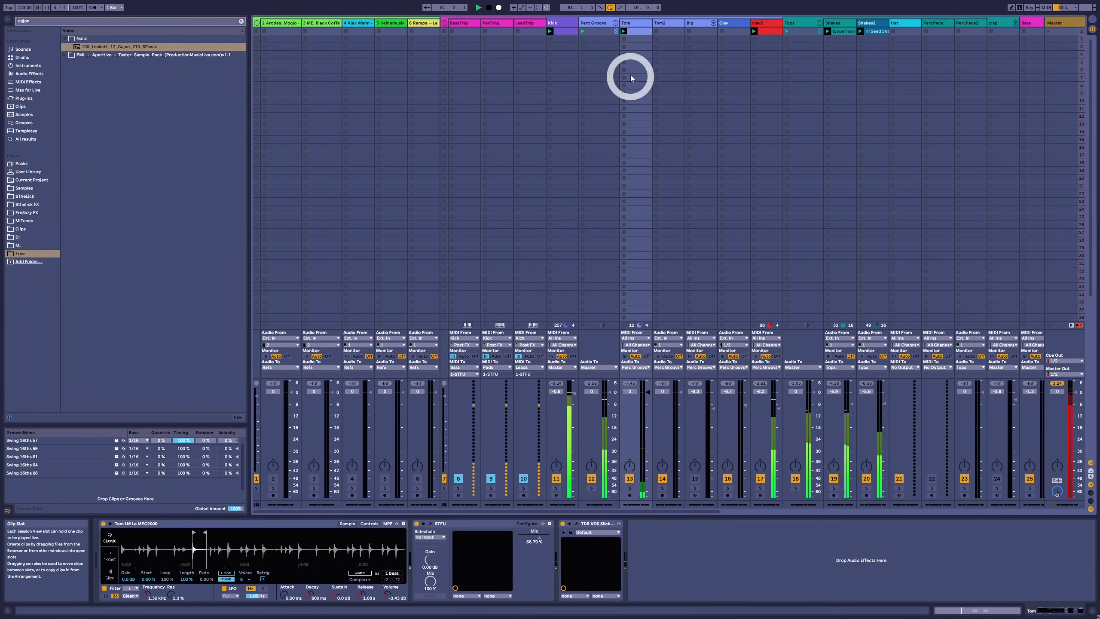
Rearrange the Tom clip into C3 notes at 1.1.4, 1.2.3, 1.3.3 and 1.4.2, and set its sampler volume to 1.69 dB
double_click(634, 31)
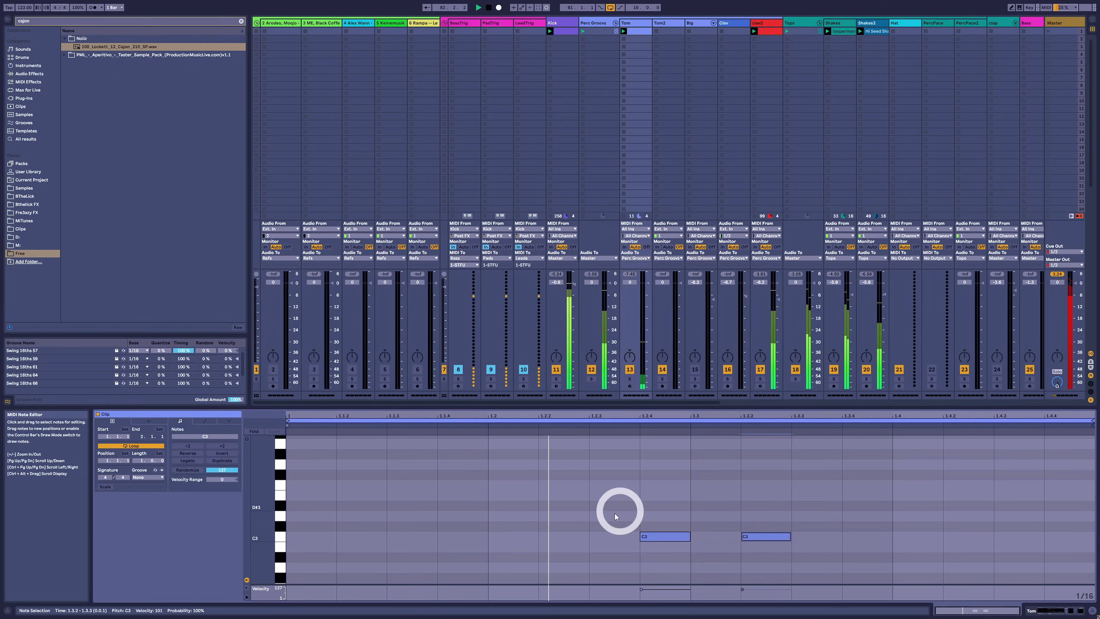
double_click(404, 537)
left_click_drag(670, 538, 609, 538)
left_click_drag(768, 543, 958, 535)
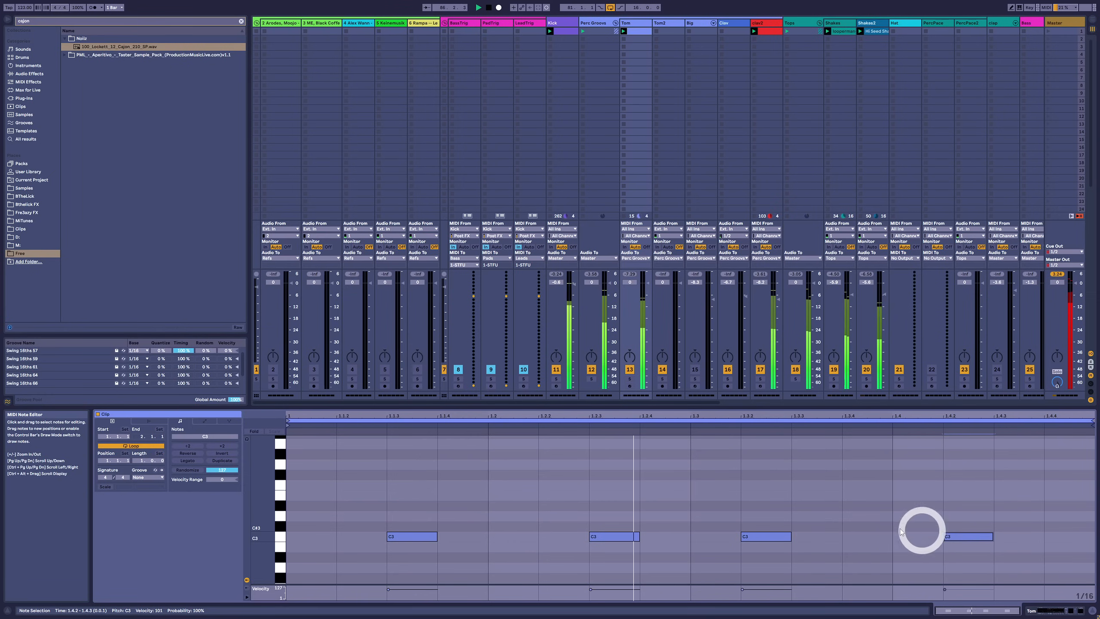
left_click_drag(764, 536, 815, 536)
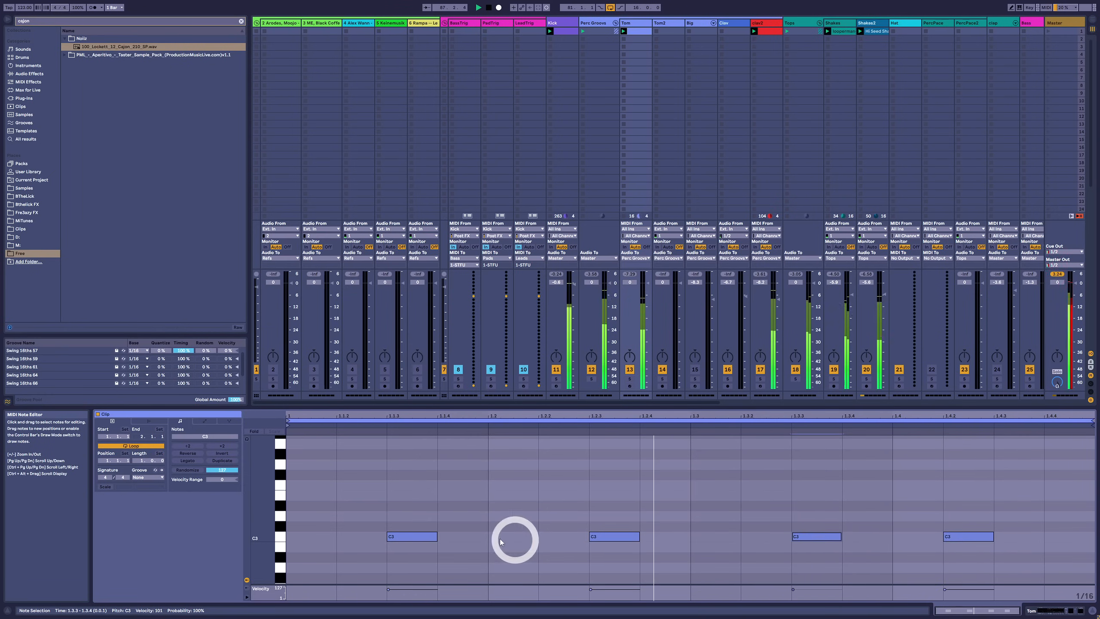
left_click_drag(410, 535, 471, 537)
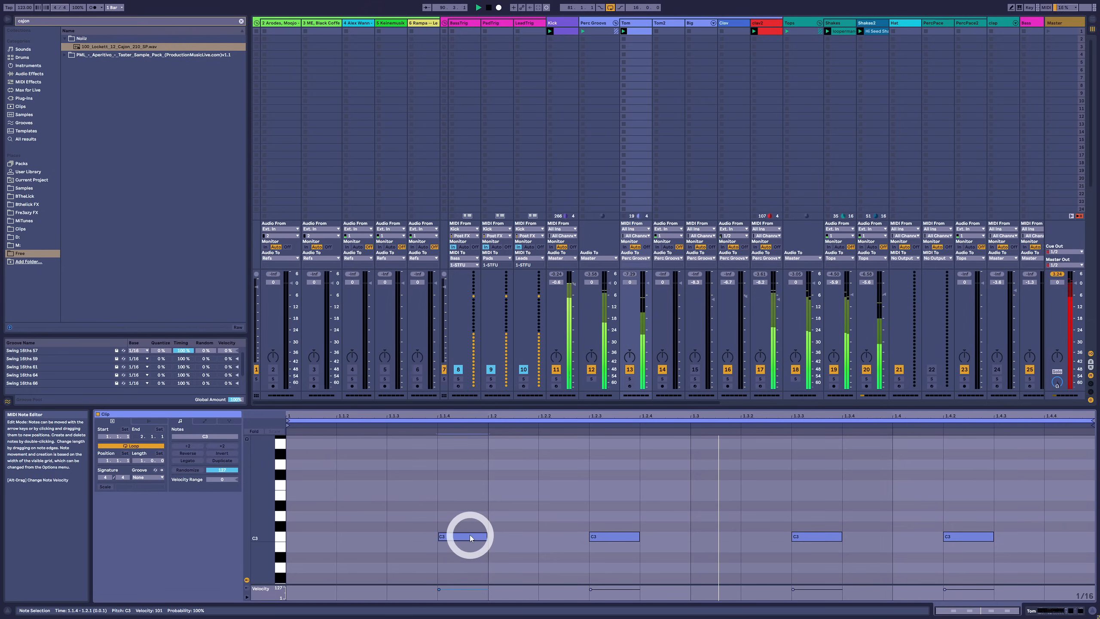
key("shift+Tab")
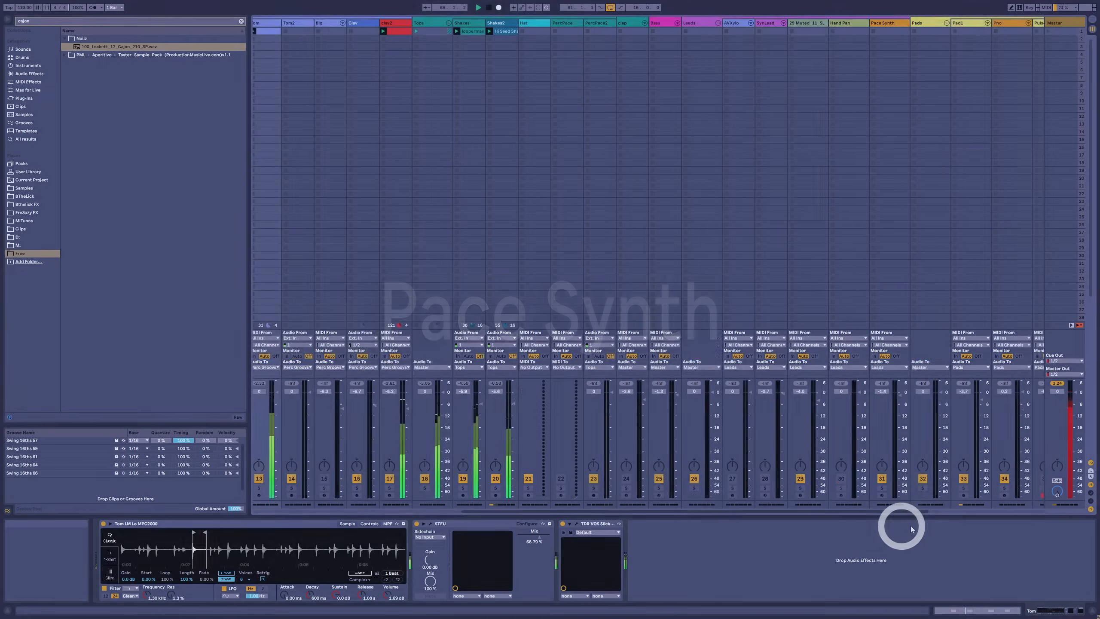
Create an empty one-bar MIDI clip in the Pace Synth track's first slot and show the track's devices
left_click_drag(899, 523, 1011, 523)
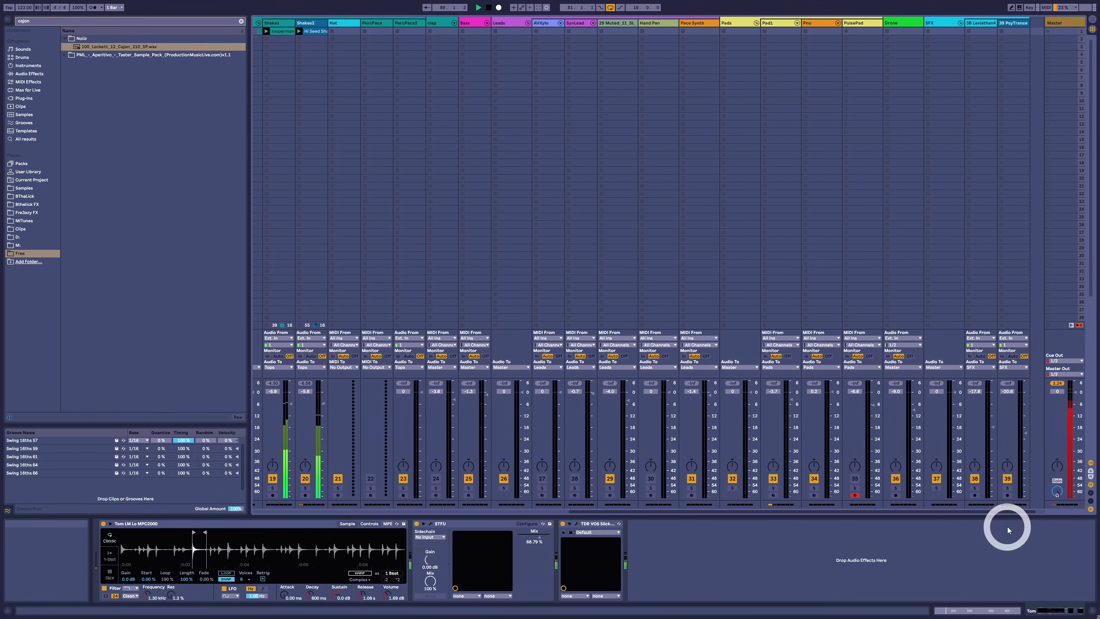
double_click(702, 34)
key("shift+Tab")
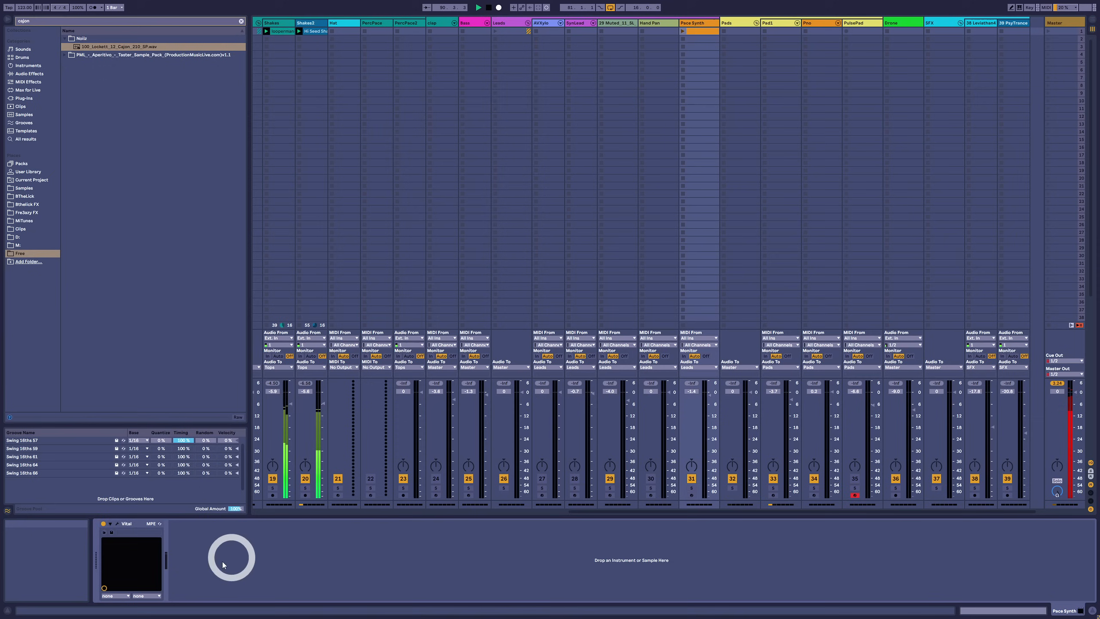
Open the Pace Synth track's Vital, play test notes on the OrganicPercSynth preset and review its effects and oscillator settings
left_click(117, 525)
left_click_drag(442, 241, 488, 100)
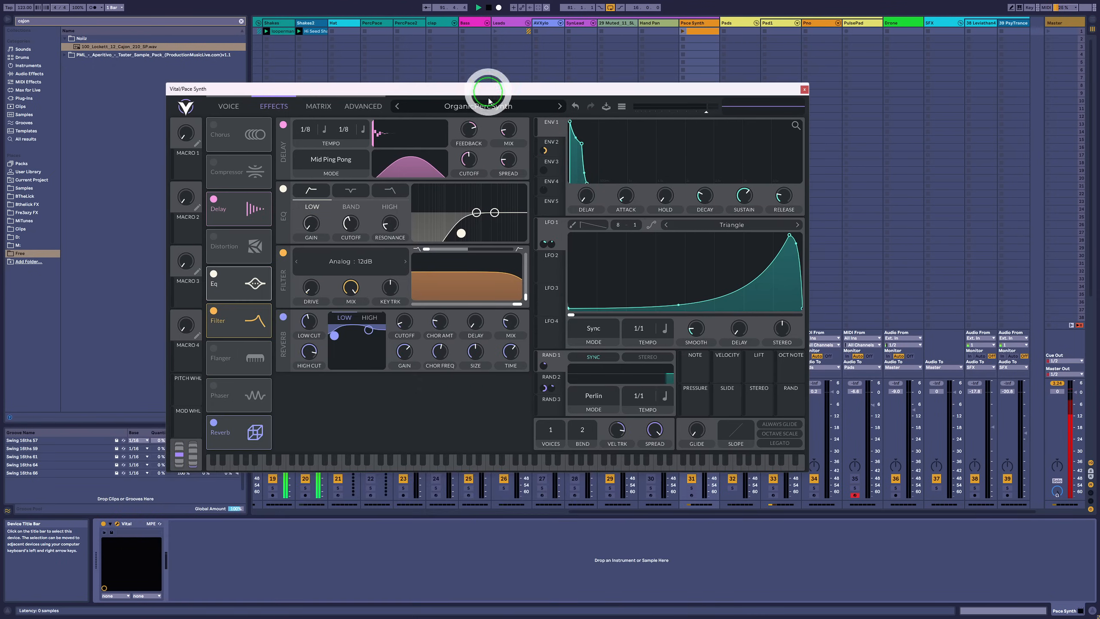
left_click(452, 465)
left_click(473, 464)
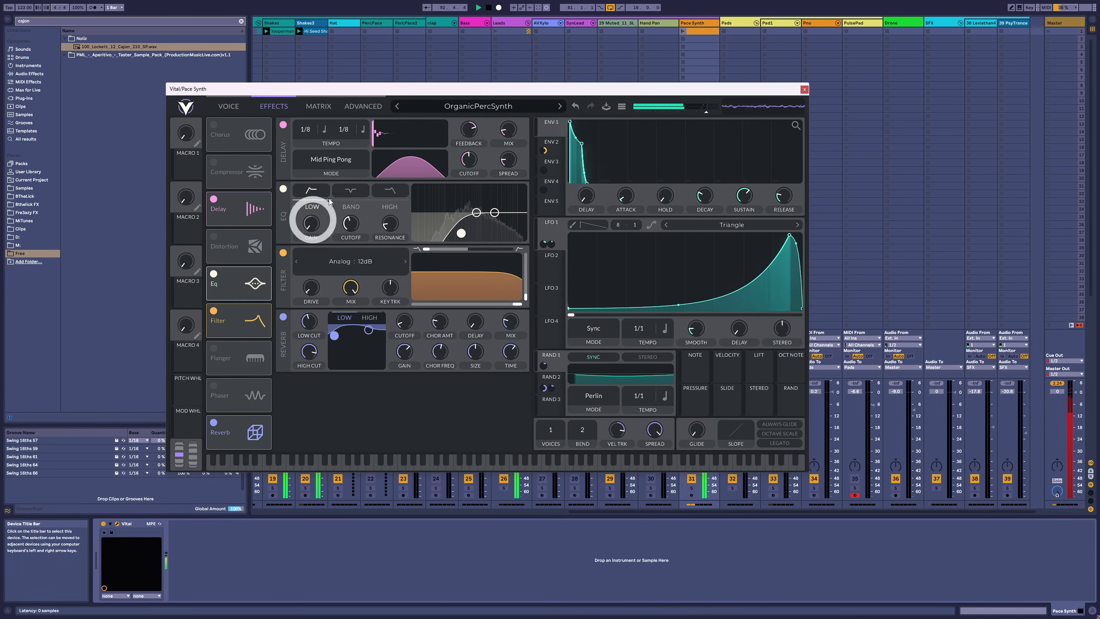
left_click(228, 106)
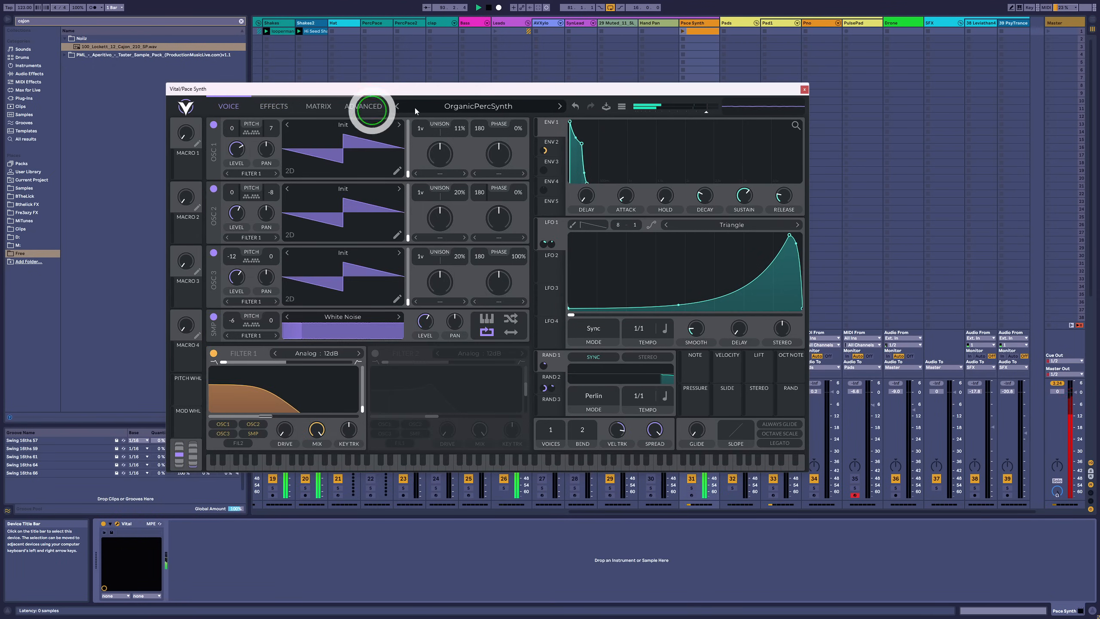
left_click(803, 90)
Fill the Pace Synth clip with A2 notes at 1.1.1, 1.1.4, 1.2.3, 1.3.3 and 1.4.1, and launch it
left_click(702, 31)
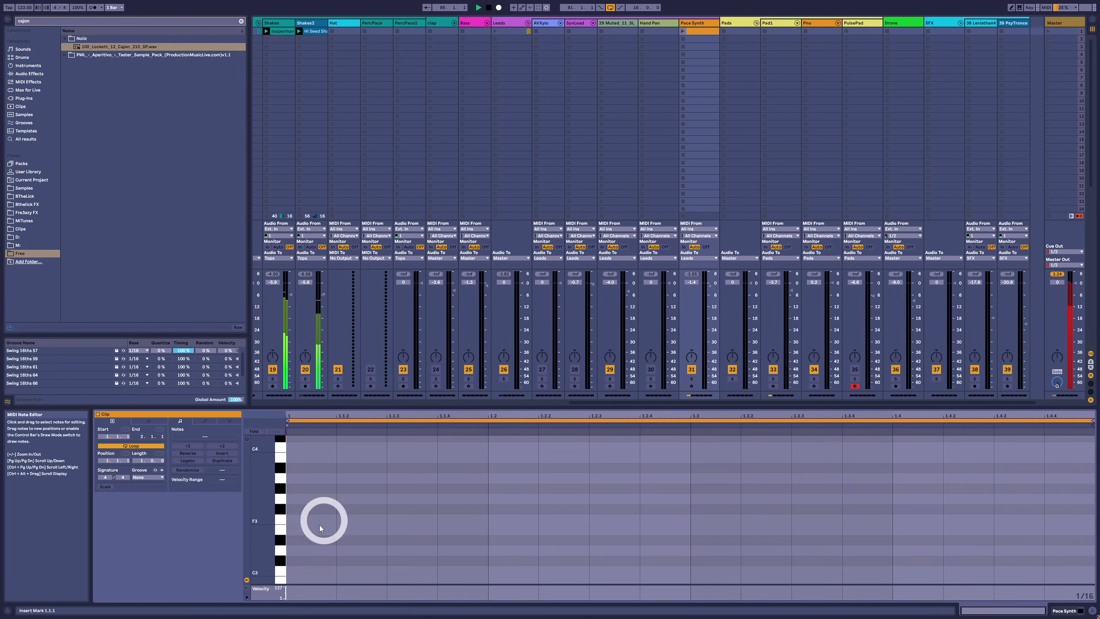
scroll(324, 542, "down", 5)
double_click(318, 525)
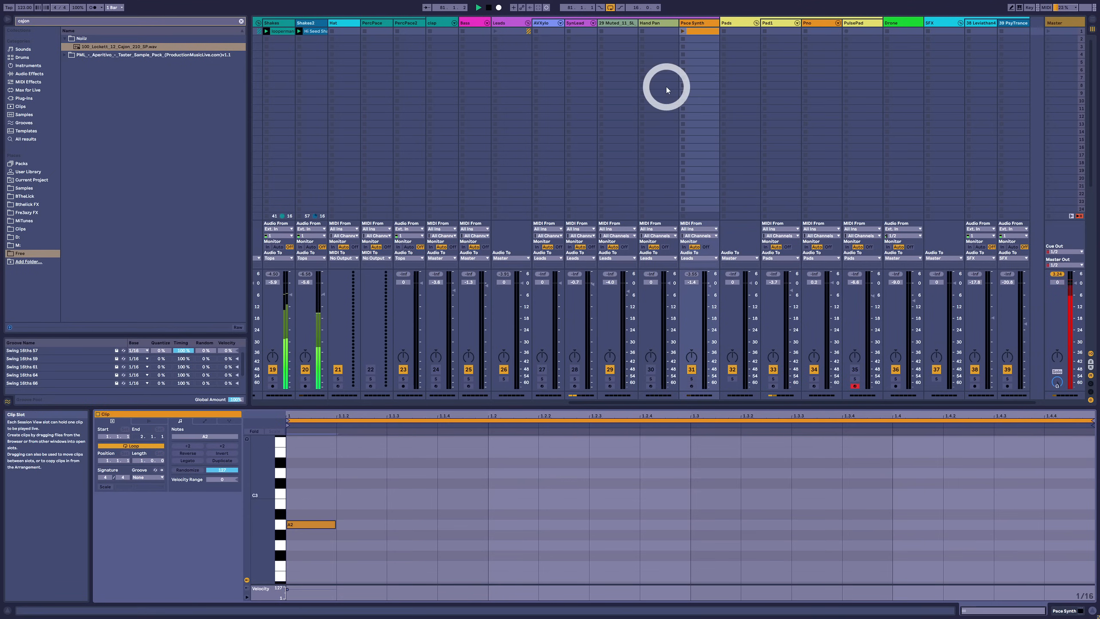
left_click(683, 31)
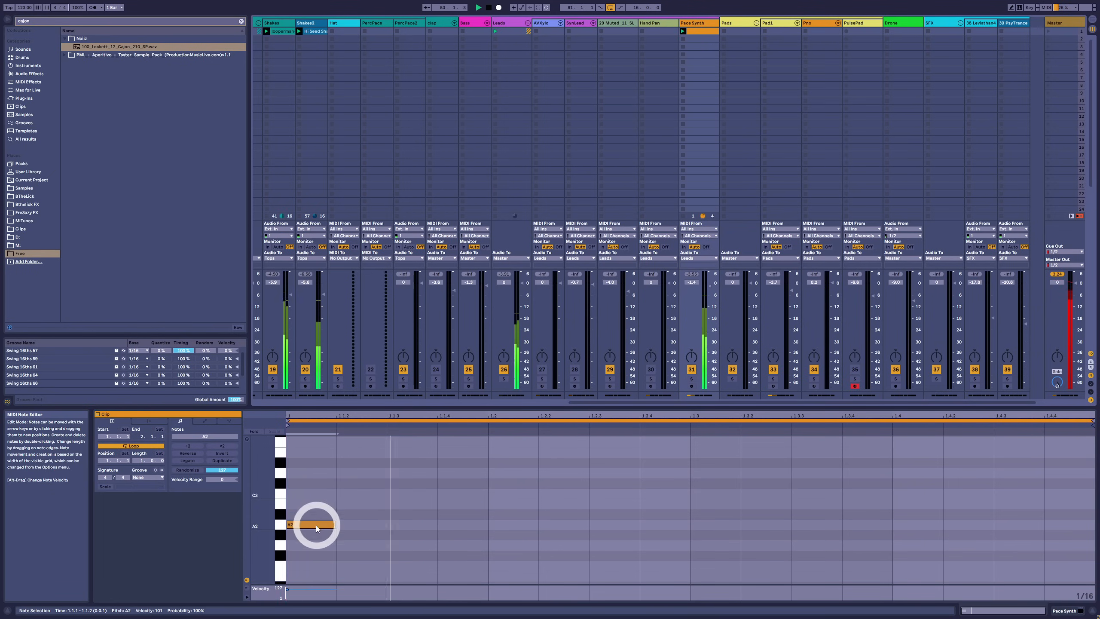
left_click_drag(316, 525, 472, 526)
double_click(617, 522)
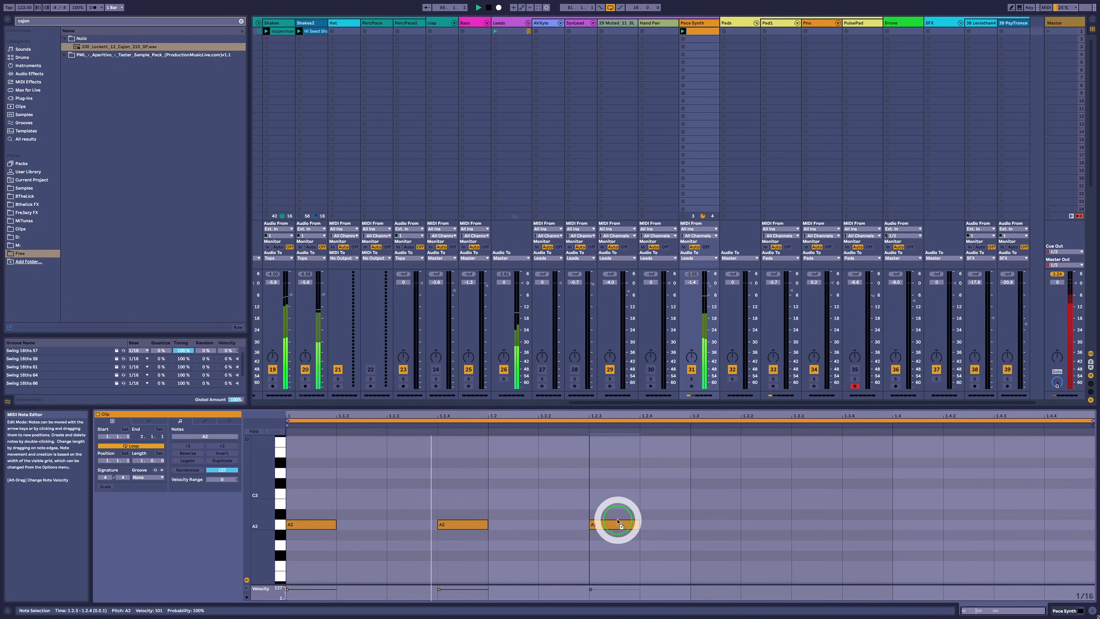
left_click_drag(618, 521, 925, 523)
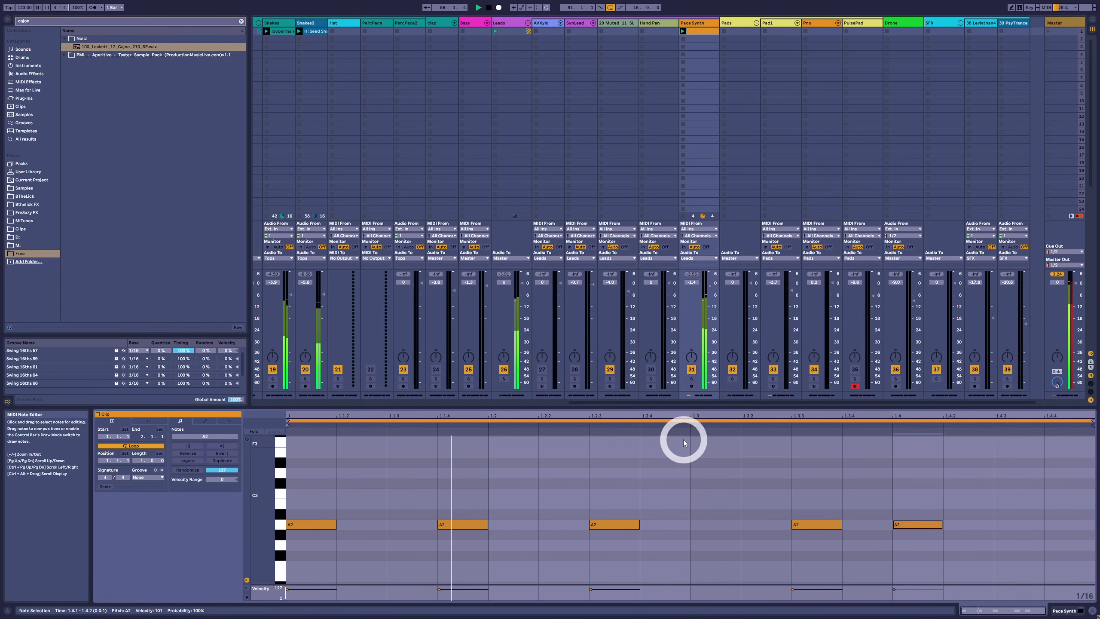
Try the Pace Synth clip's start marker at beat 2 and move it on to beat 4
left_click(693, 425)
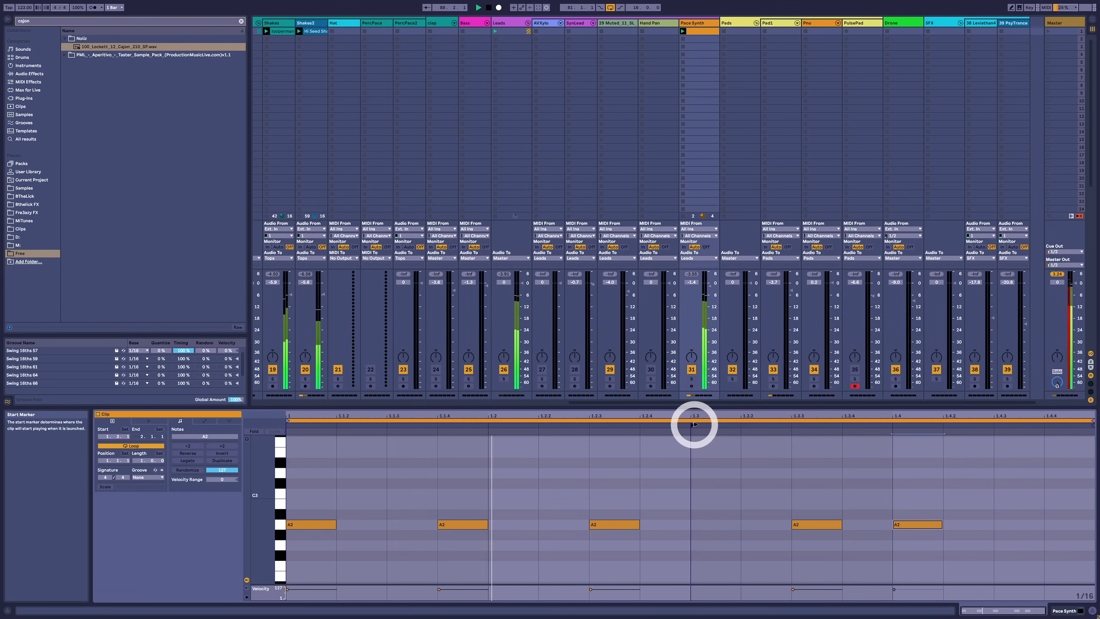
mouse_move(670, 424)
left_mouse_down()
mouse_move(492, 427)
mouse_move(901, 431)
left_mouse_up()
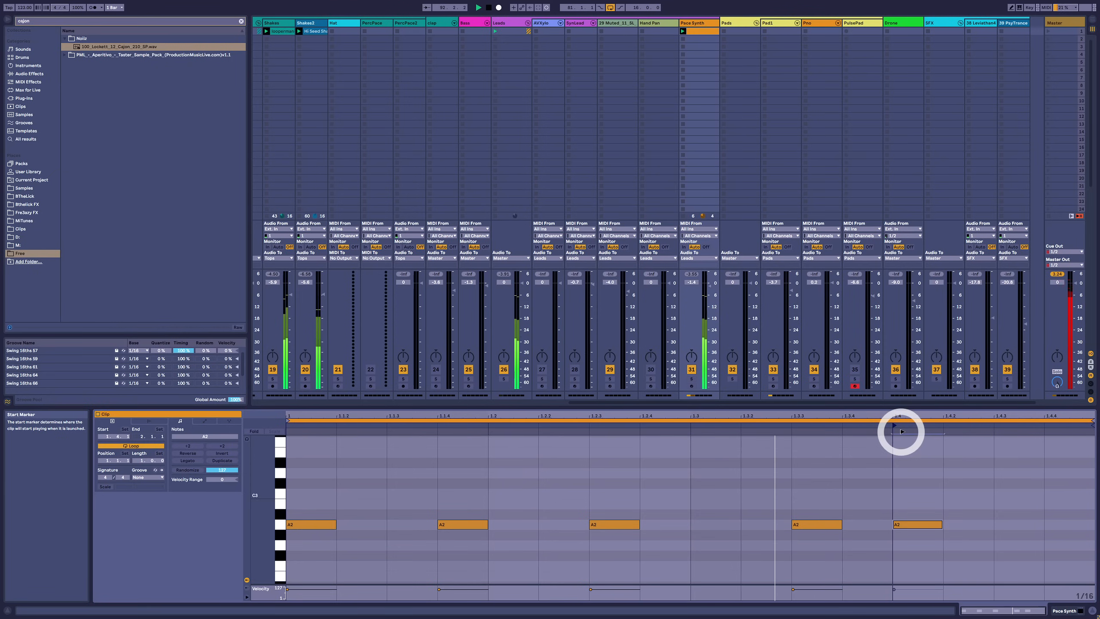
Try filling the whole Pace Synth clip with continuous sixteenth-note A2 hits
left_click(460, 475)
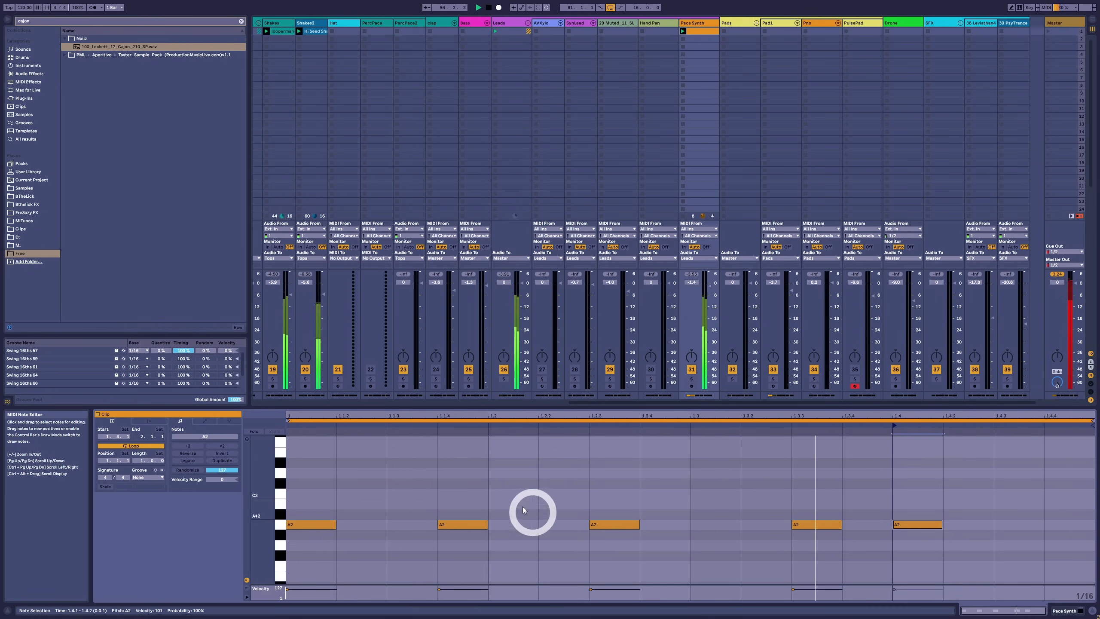
left_click_drag(324, 495, 1018, 550)
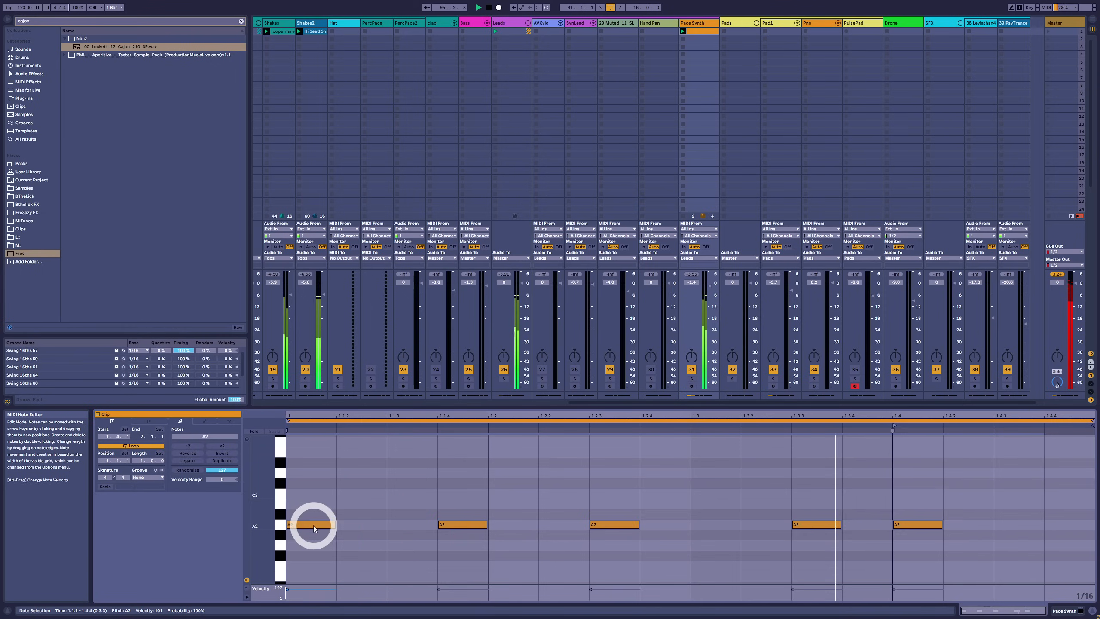
left_click_drag(314, 524, 1089, 524)
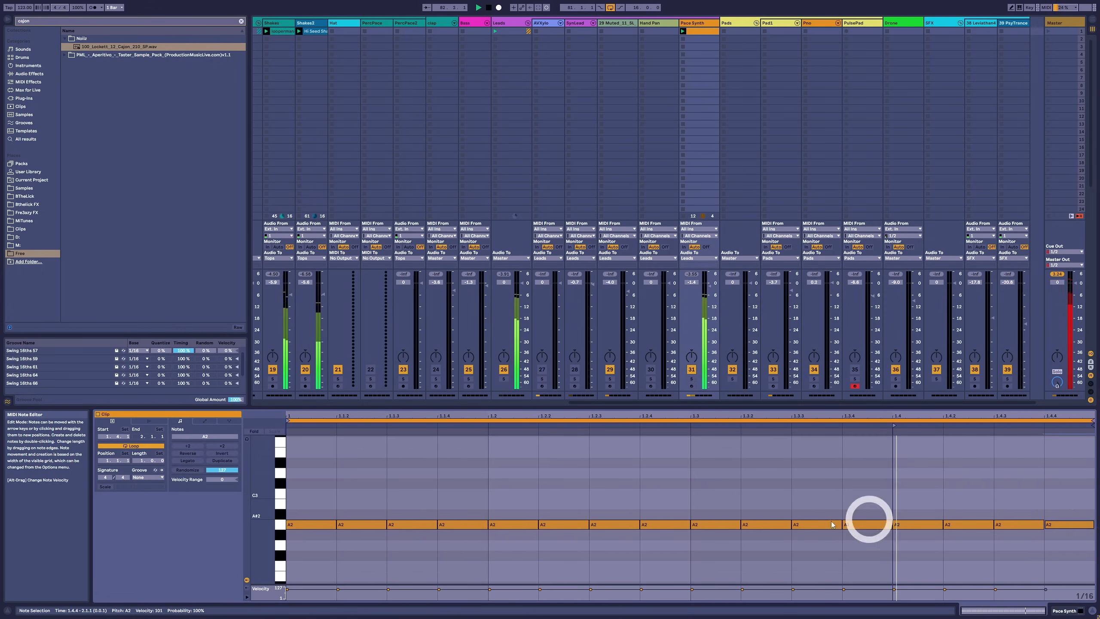
Check the envelope and modulation settings in the Pace Synth track's Vital, and return to the clip's notes
key("shift+Tab")
left_click(117, 523)
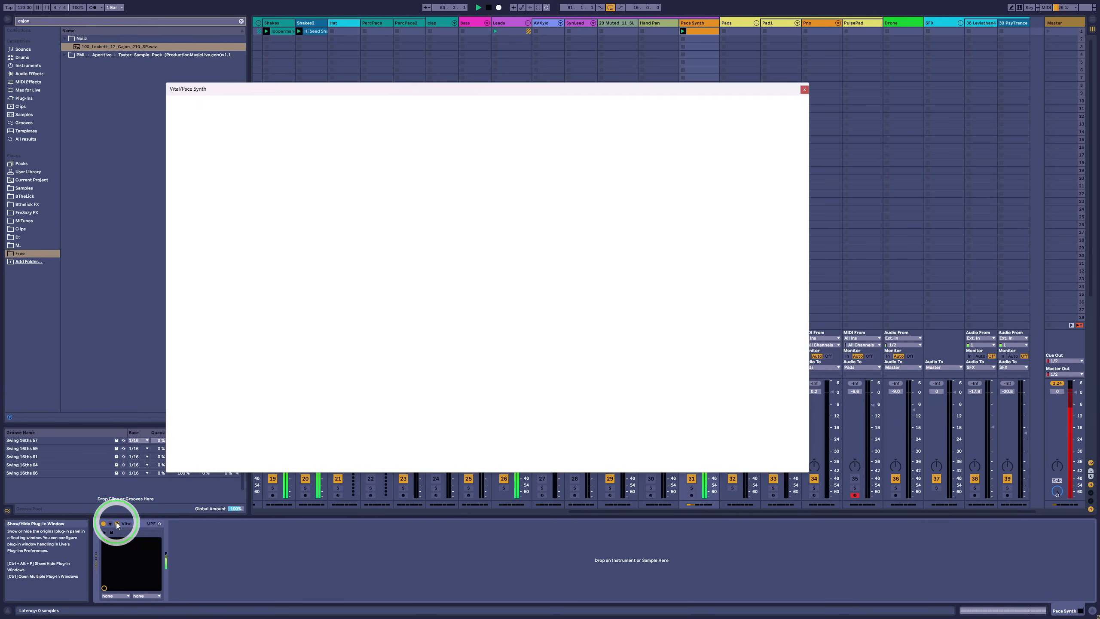
left_click(544, 244)
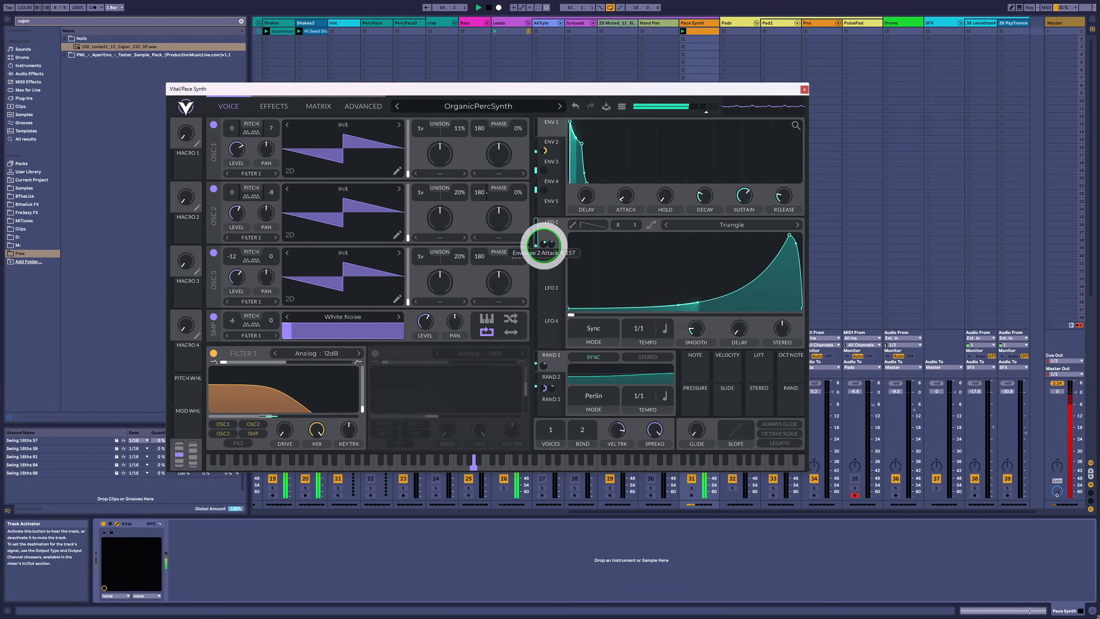
left_click(804, 89)
left_click(707, 31)
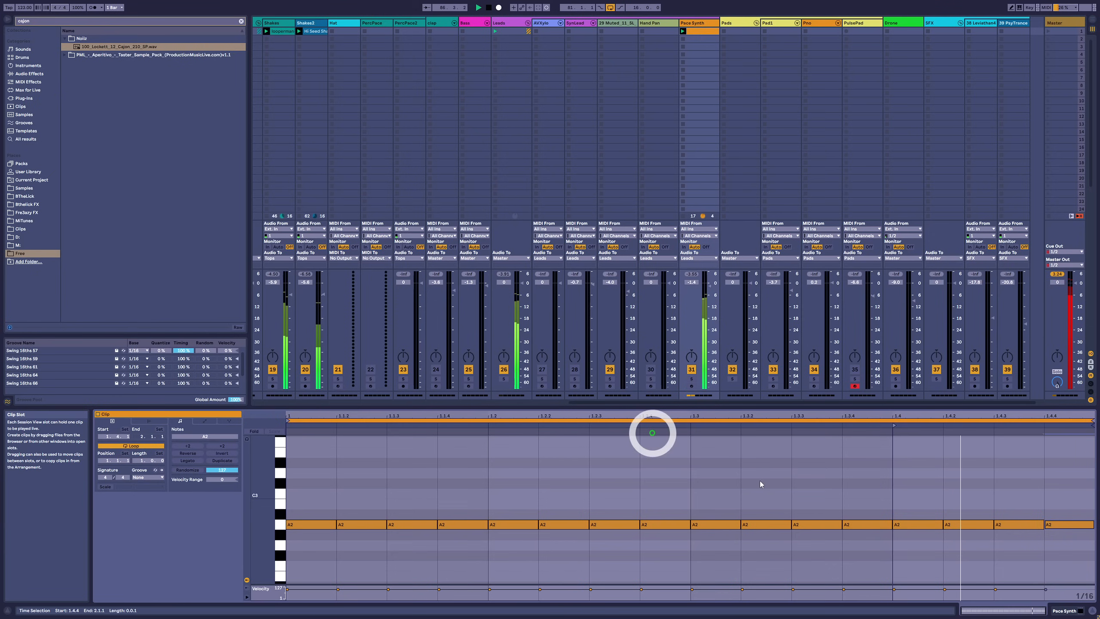
Try shortening all the sixteenth-note A2 hits to about a third of a grid step
left_click_drag(1064, 479, 263, 582)
left_click_drag(336, 524, 301, 525)
left_click(397, 567)
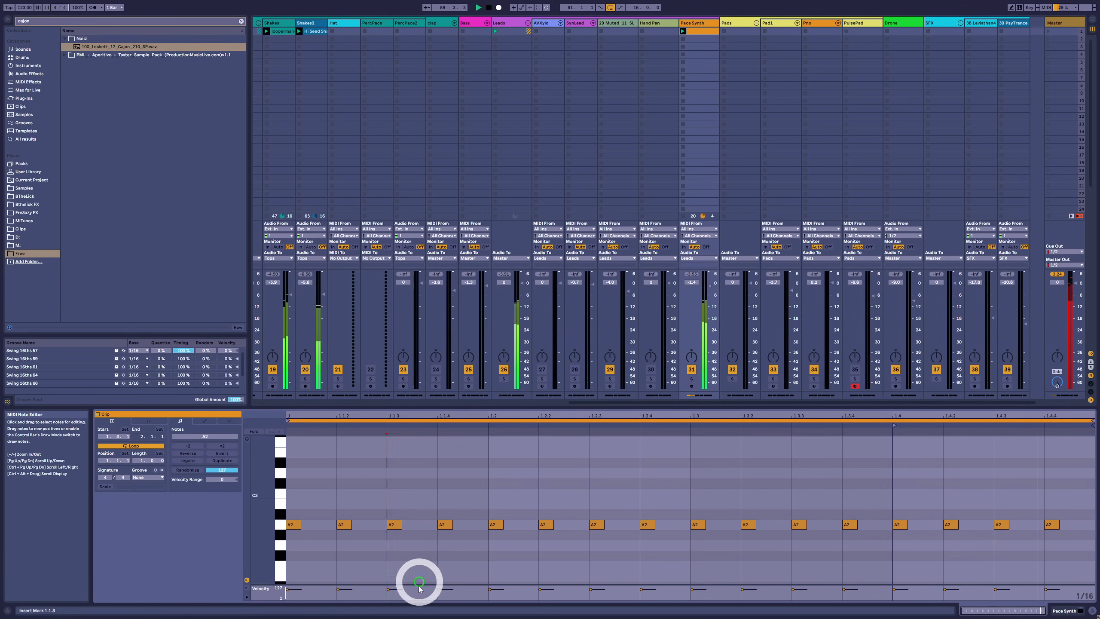
Try varying the A2 velocities across the first two beats, lowering several of the in-between notes
left_click_drag(423, 585, 430, 560)
left_click_drag(346, 569, 409, 580)
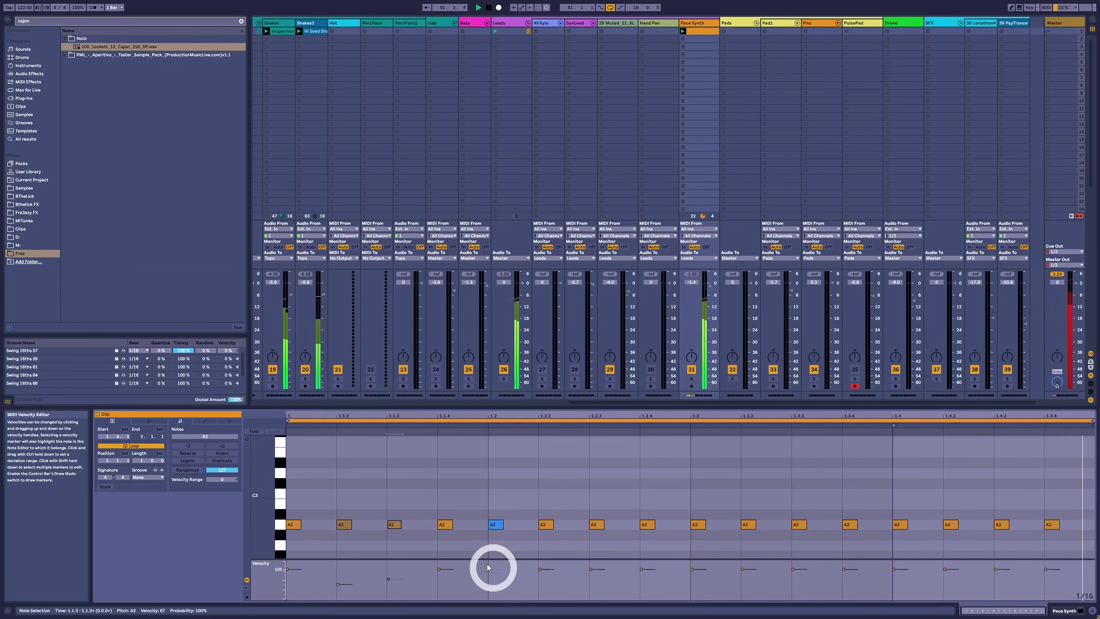
left_click(455, 503)
left_click_drag(498, 569, 648, 594)
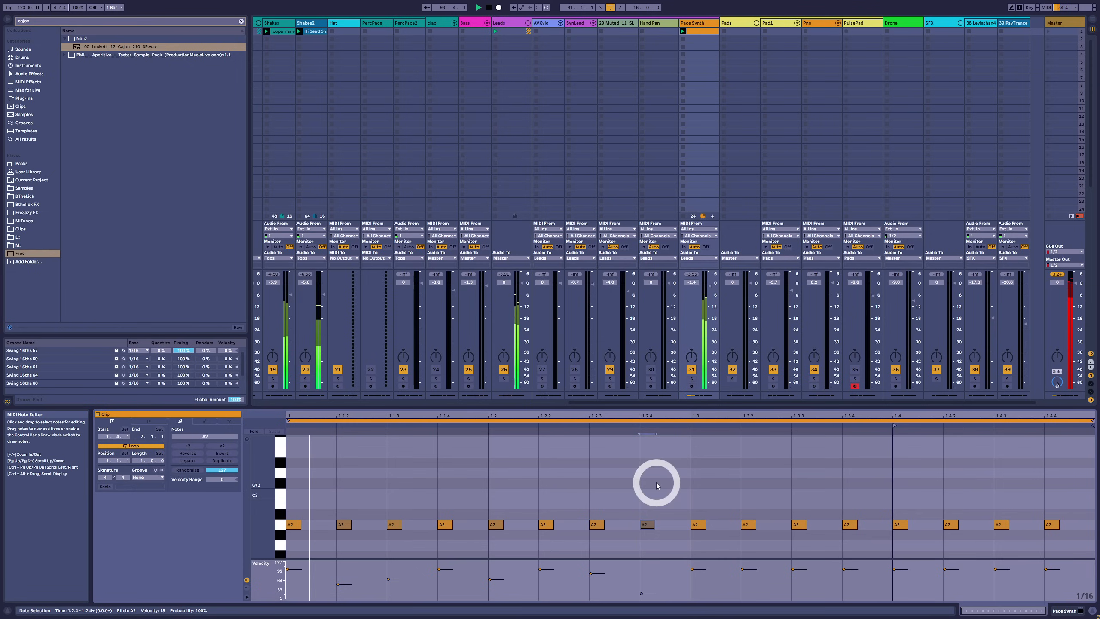
Try repeating the first two beats of A2 notes, with their varied velocities, over beats 3 and 4
left_click_drag(657, 482, 295, 524)
key("ctrl+d")
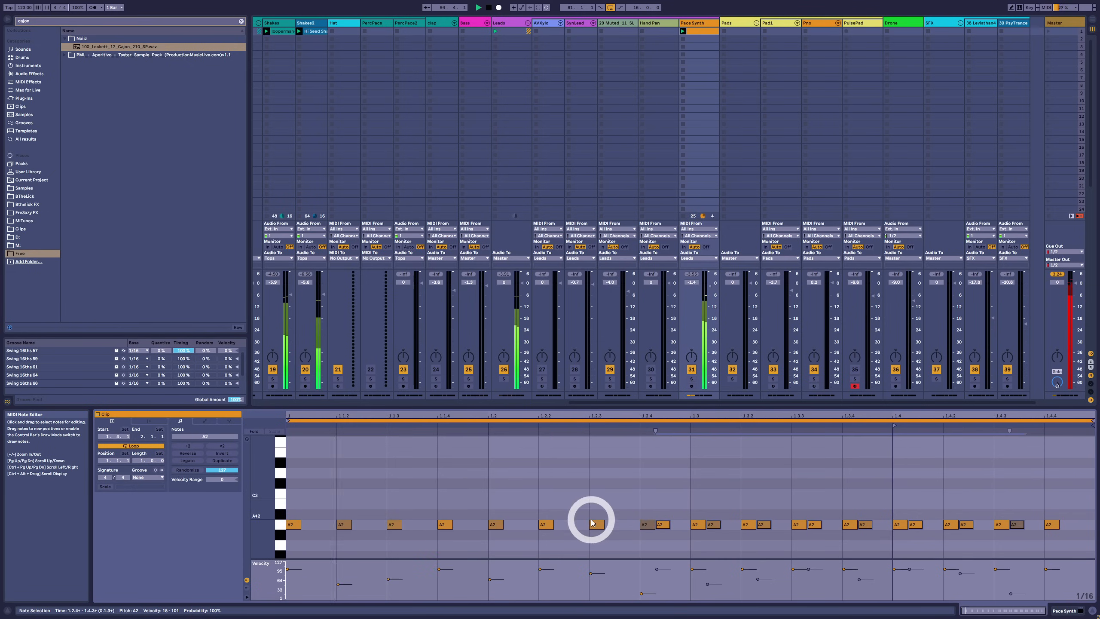
key("ctrl+z")
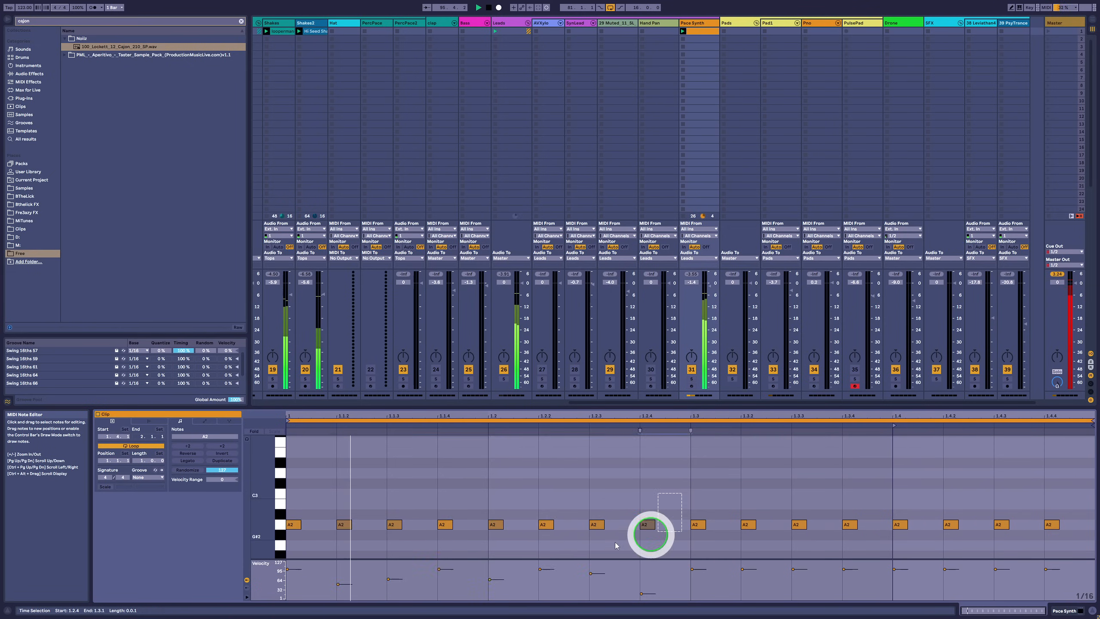
left_click_drag(296, 529, 700, 529, "ctrl")
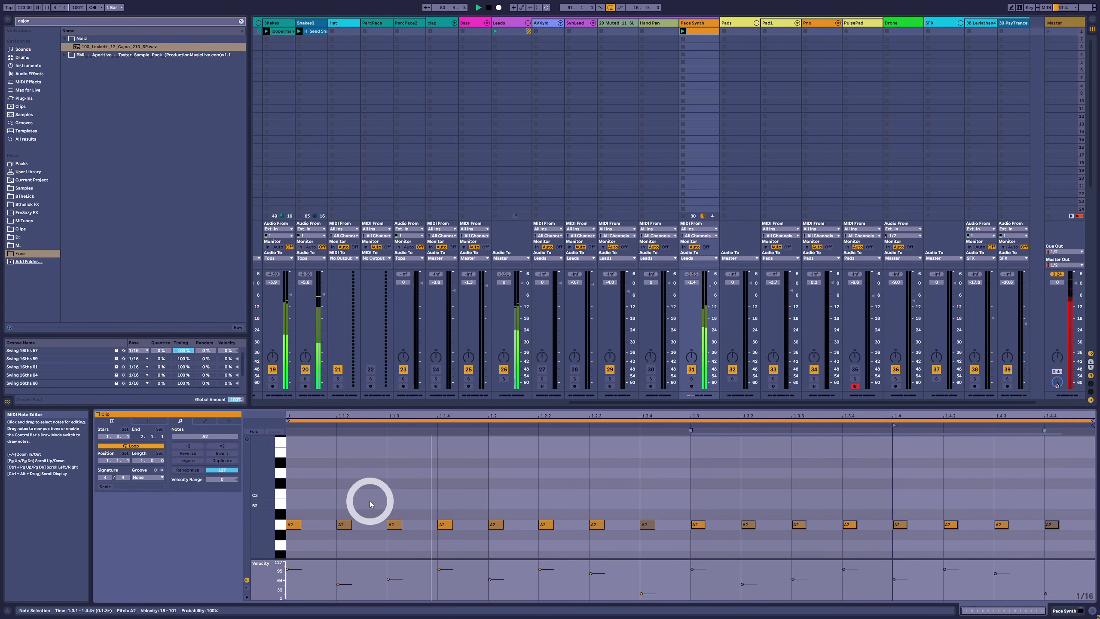
Undo the sixteenth-note, length and velocity edits back to the five-note A2 pattern
key("ctrl+z")
key("ctrl+z")
key("ctrl+z")
key("ctrl+z")
key("ctrl+z")
key("ctrl+z")
key("ctrl+z")
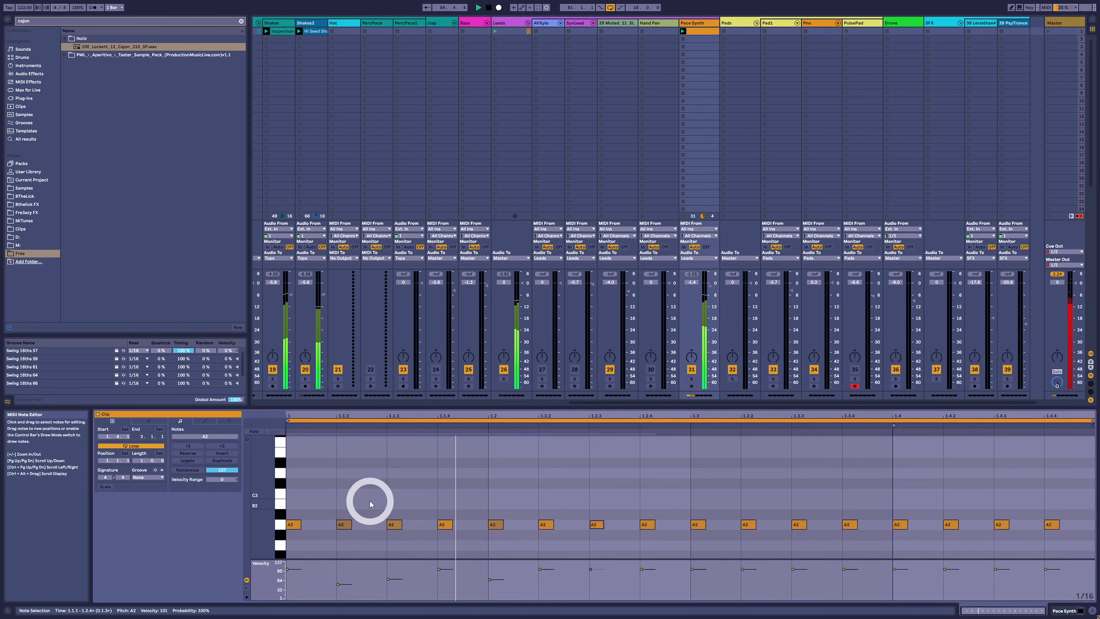
key("ctrl+z")
key("ctrl+z")
key("ctrl+z")
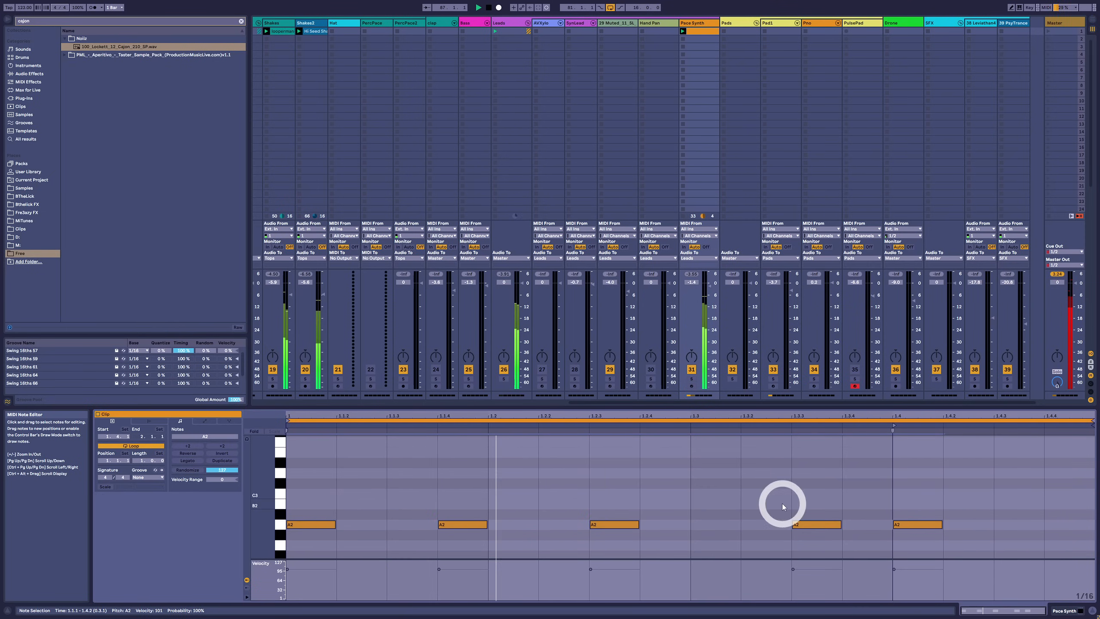
Shorten all five A2 notes in the Pace Synth clip to about two thirds of a sixteenth
left_click_drag(948, 486, 321, 526)
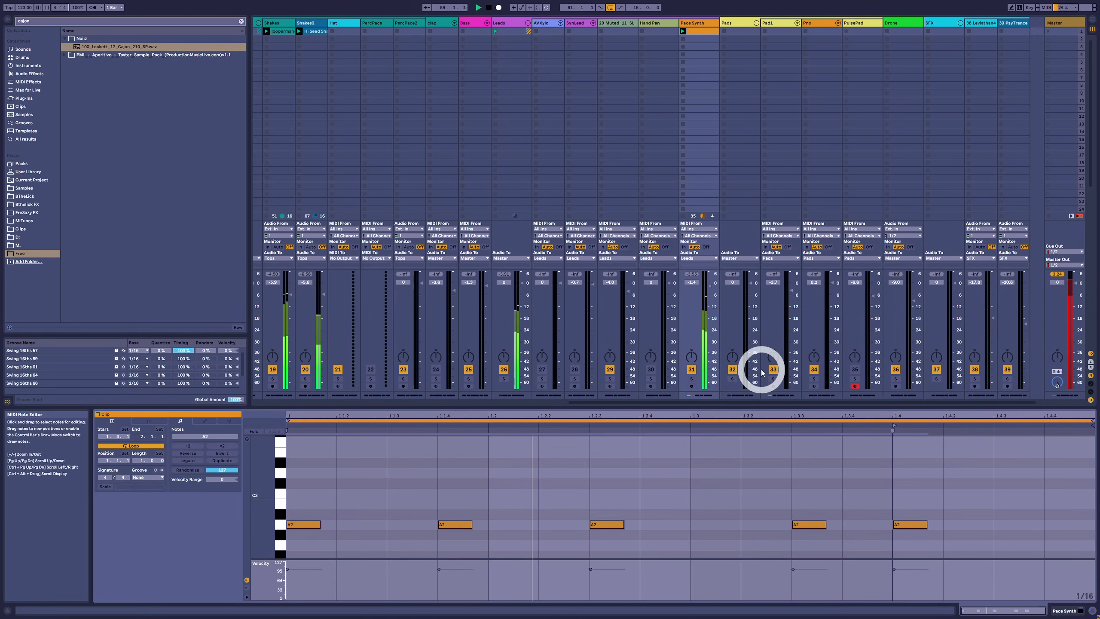
left_click(708, 288)
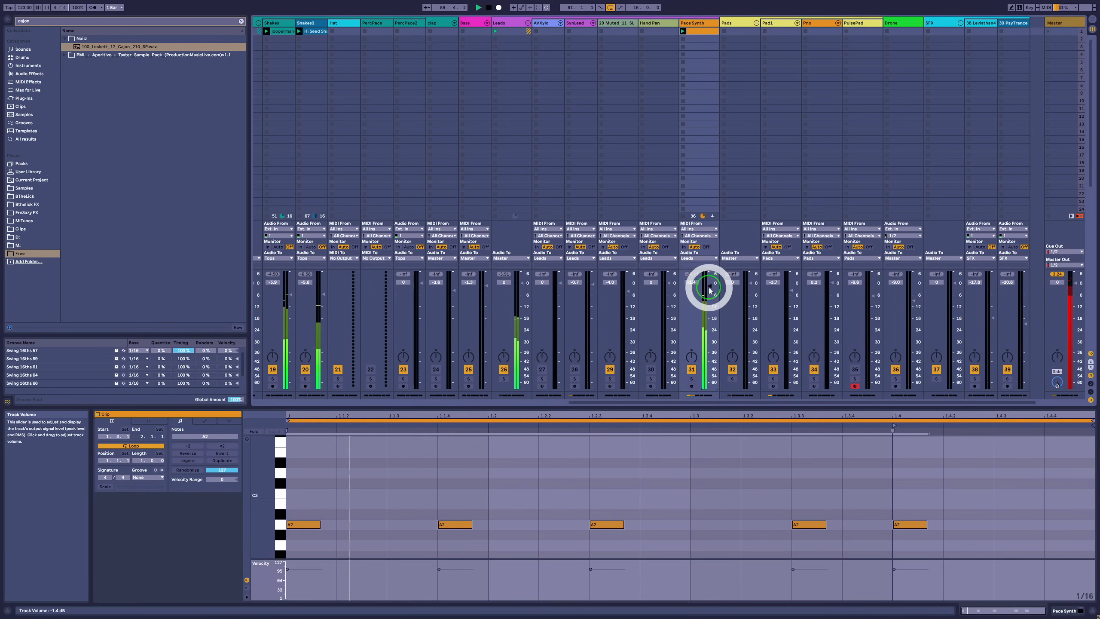
left_click(750, 535)
left_click_drag(919, 542, 890, 537)
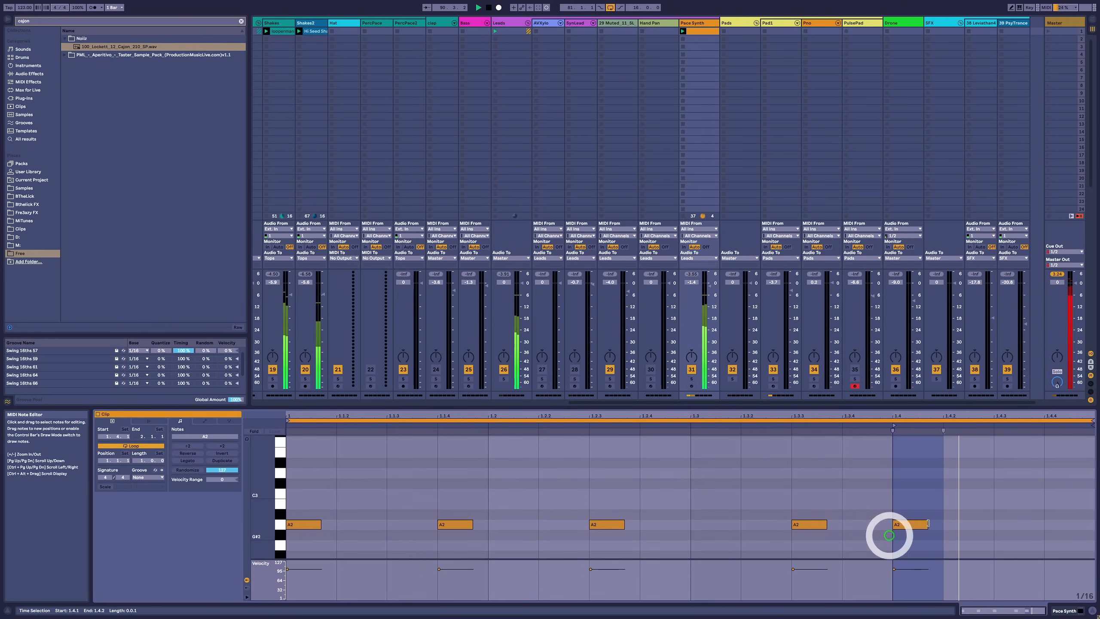
Duplicate the Pace Synth clip's loop twice to make the pattern four bars long
left_click(228, 461)
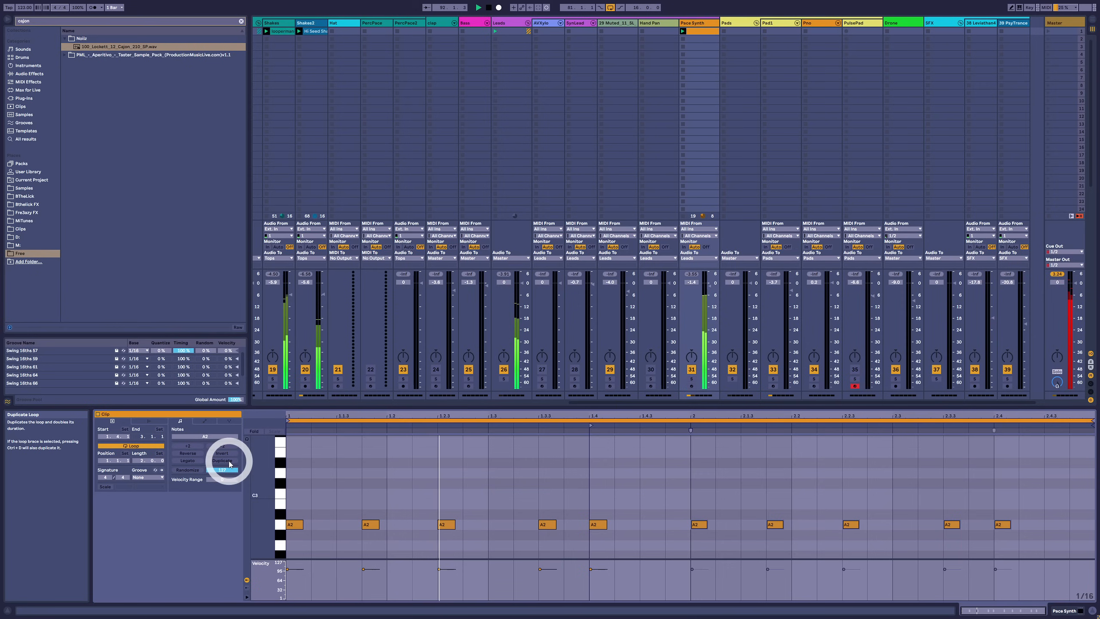
left_click(228, 461)
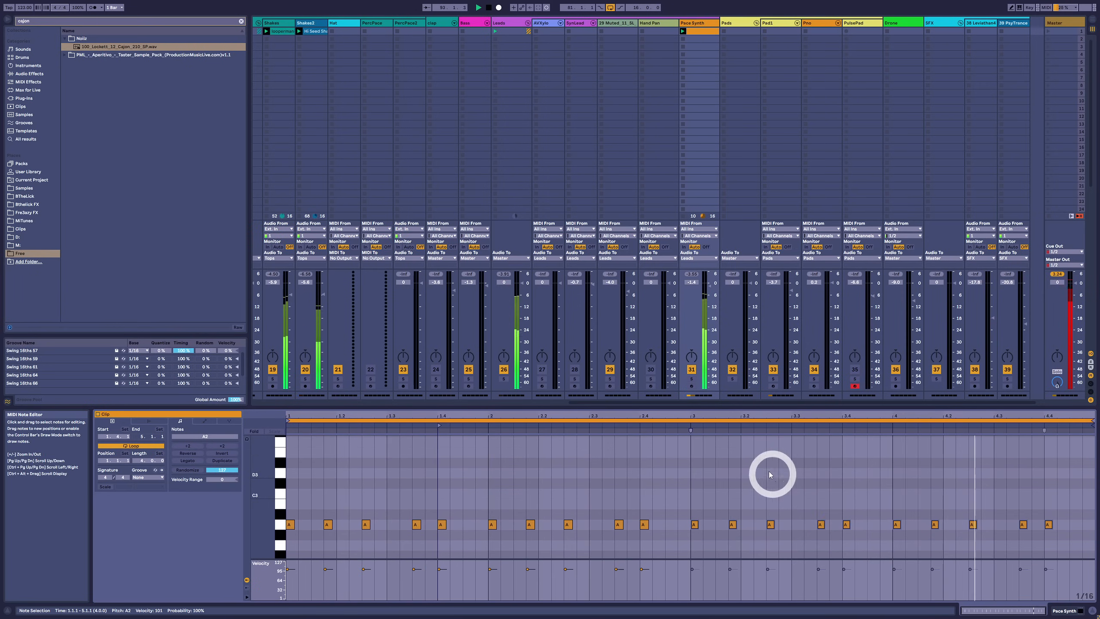
left_click(917, 493)
left_click(1024, 481)
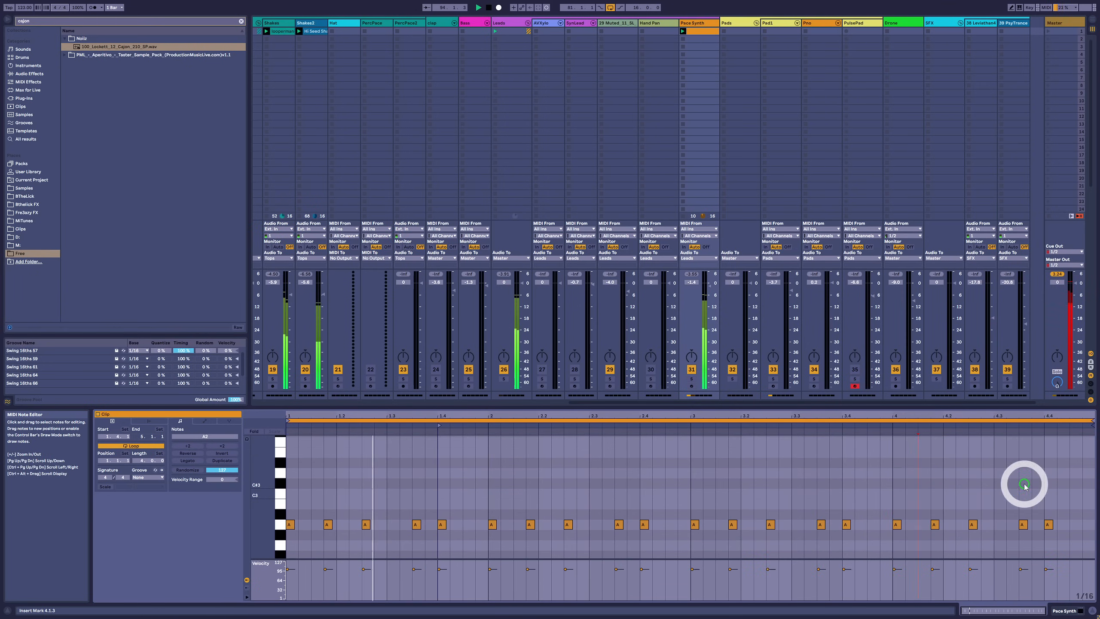
Add two short A2 lead-in notes, starting at 1.3.2 and a thirty-second later, ahead of the note at 1.3.3
left_click_drag(416, 524, 395, 526)
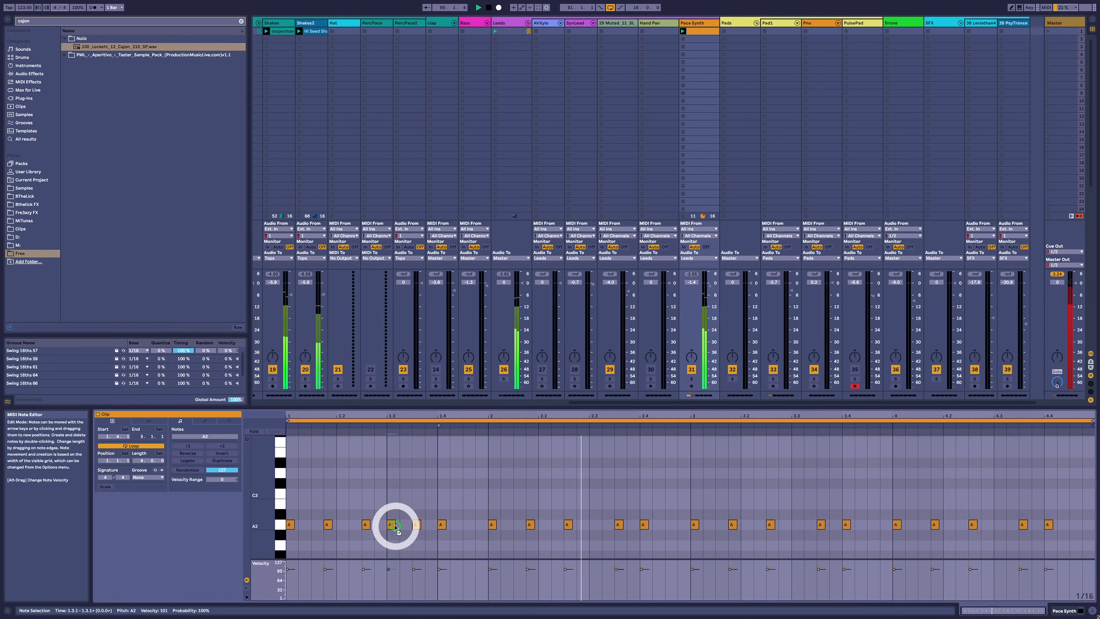
key("ctrl+z")
left_click_drag(400, 414, 400, 416)
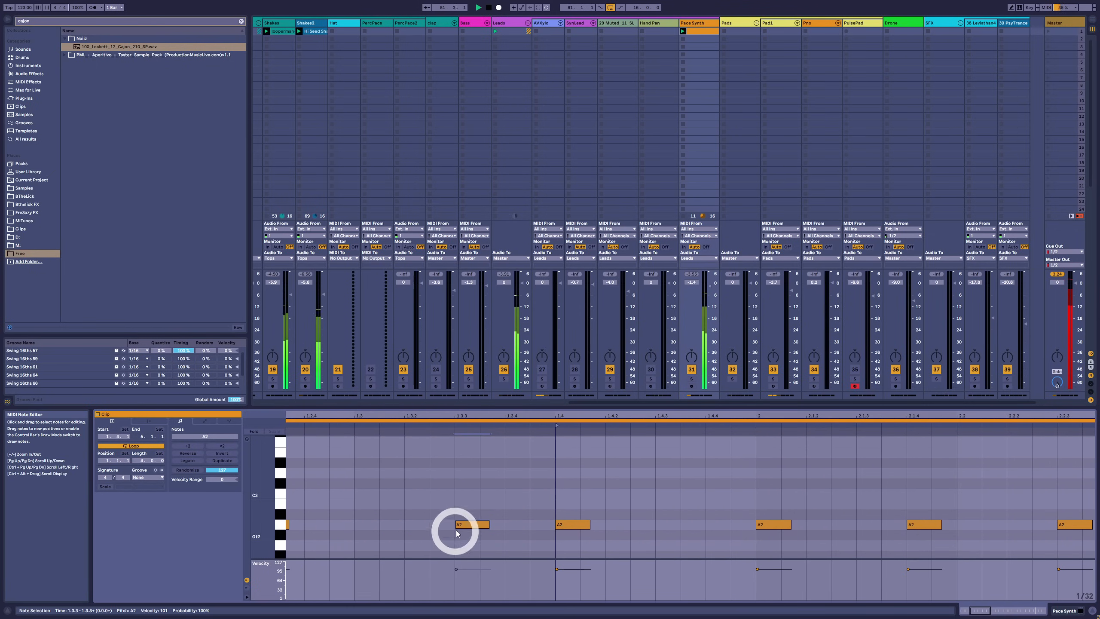
mouse_move(461, 523)
left_mouse_down()
mouse_move(425, 525)
mouse_move(445, 526)
mouse_move(436, 521)
left_mouse_up()
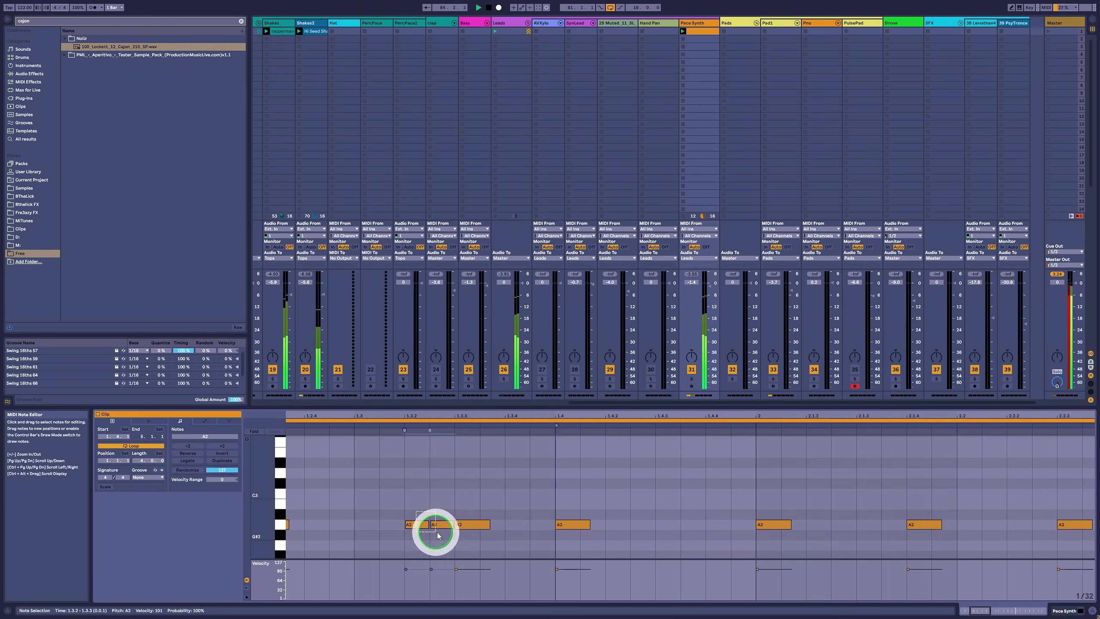
left_click_drag(453, 524, 444, 526)
Lower the velocities of the two lead-in notes so they rise towards 1.3.3, with the first at 57
left_click(415, 577)
mouse_move(419, 569)
left_mouse_down()
mouse_move(422, 582)
mouse_move(438, 580)
mouse_move(412, 585)
left_mouse_up()
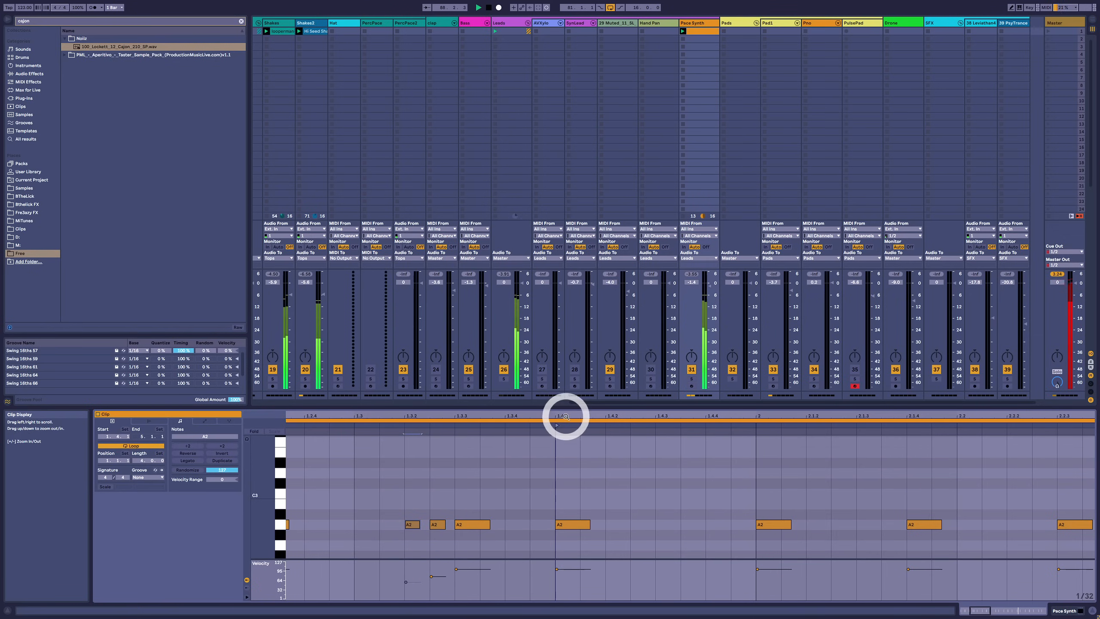
left_click_drag(565, 413, 565, 412)
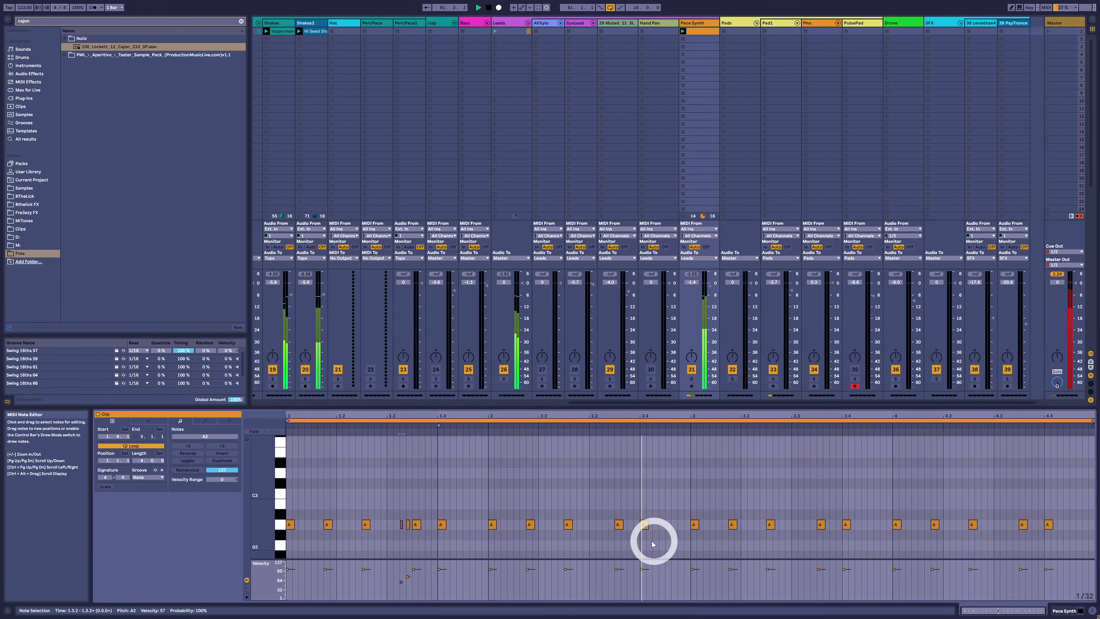
Copy the A2 note at 3.3.3 to 3.3.2, lower the copy's velocity to 62 and shorten it
left_click(820, 524)
left_click_drag(819, 526, 808, 525)
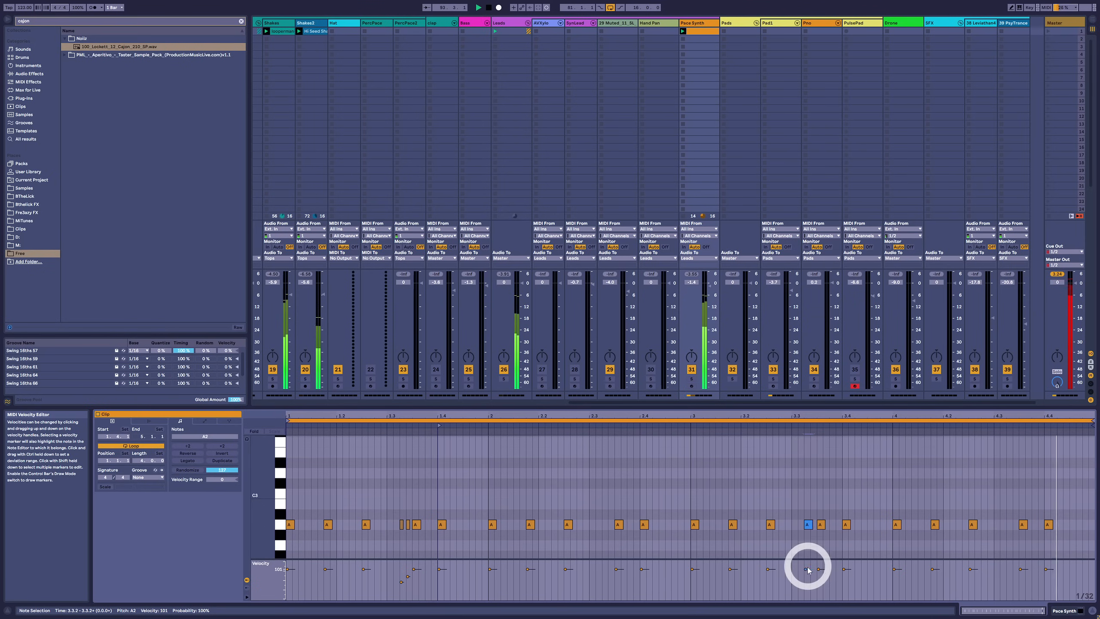
left_click_drag(807, 568, 807, 568)
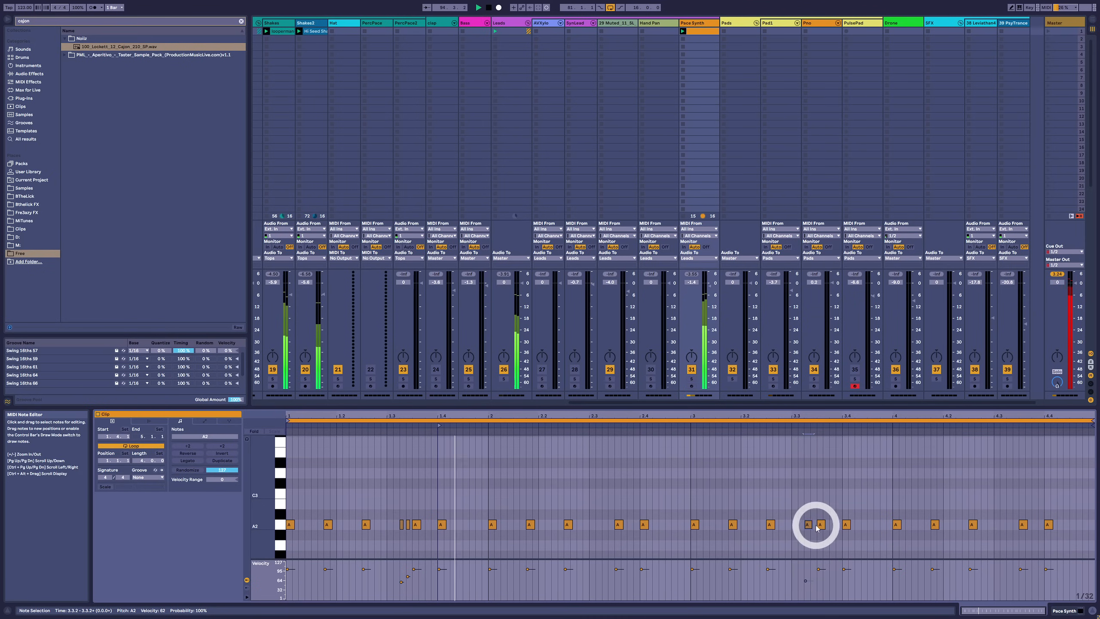
left_click_drag(812, 524, 810, 524)
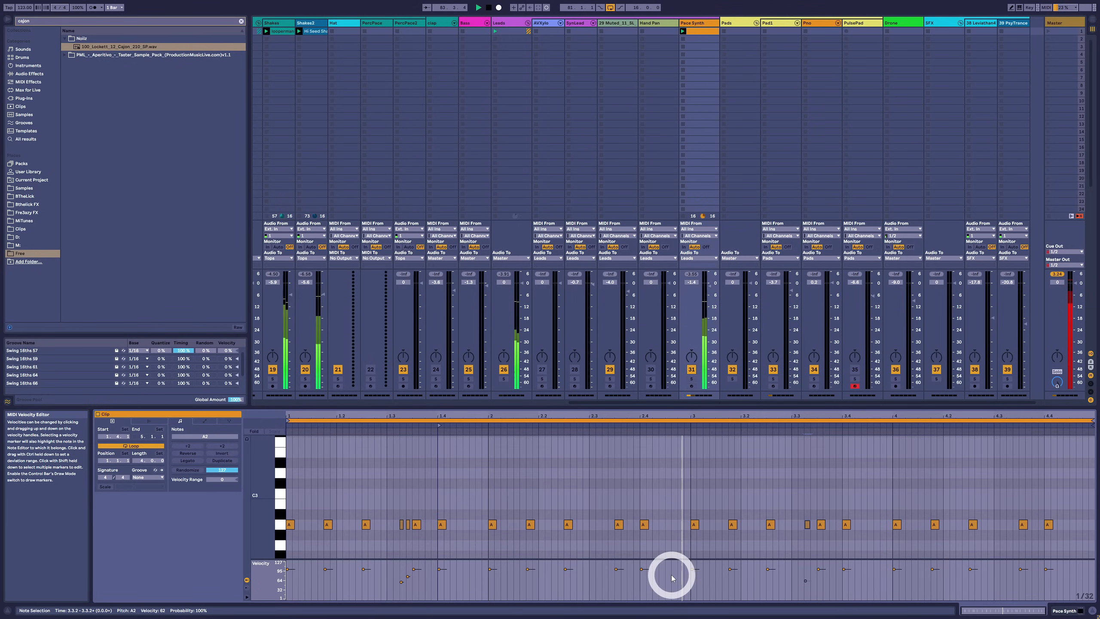
Show the Bass track's devices and audition its Instrument Rack chains one at a time, leaving only Long stab active
key("shift+Tab")
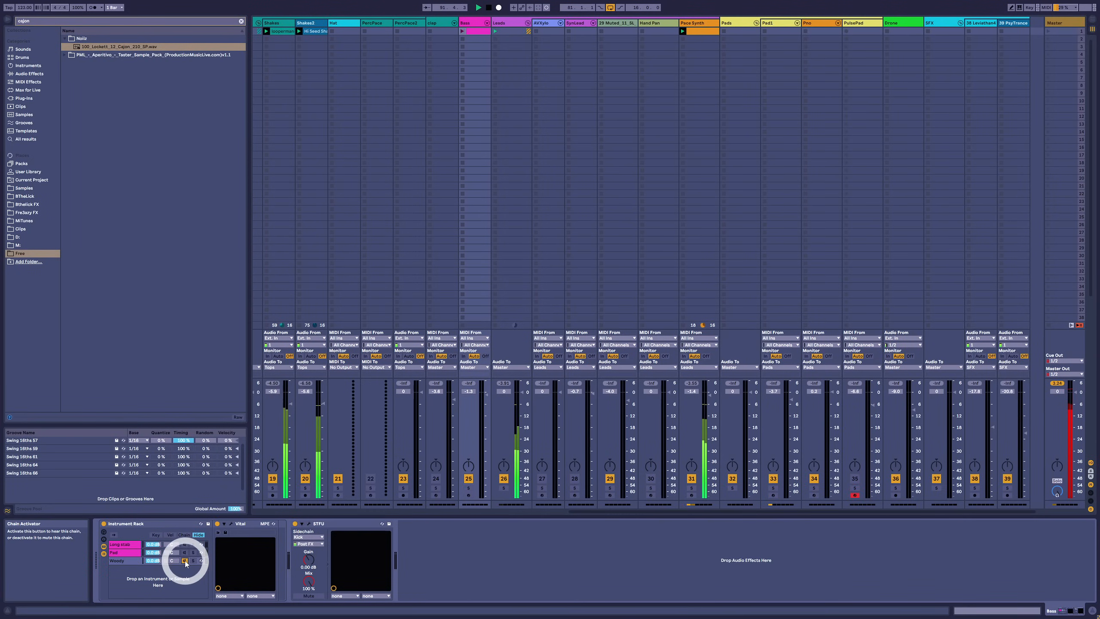
left_click(184, 545)
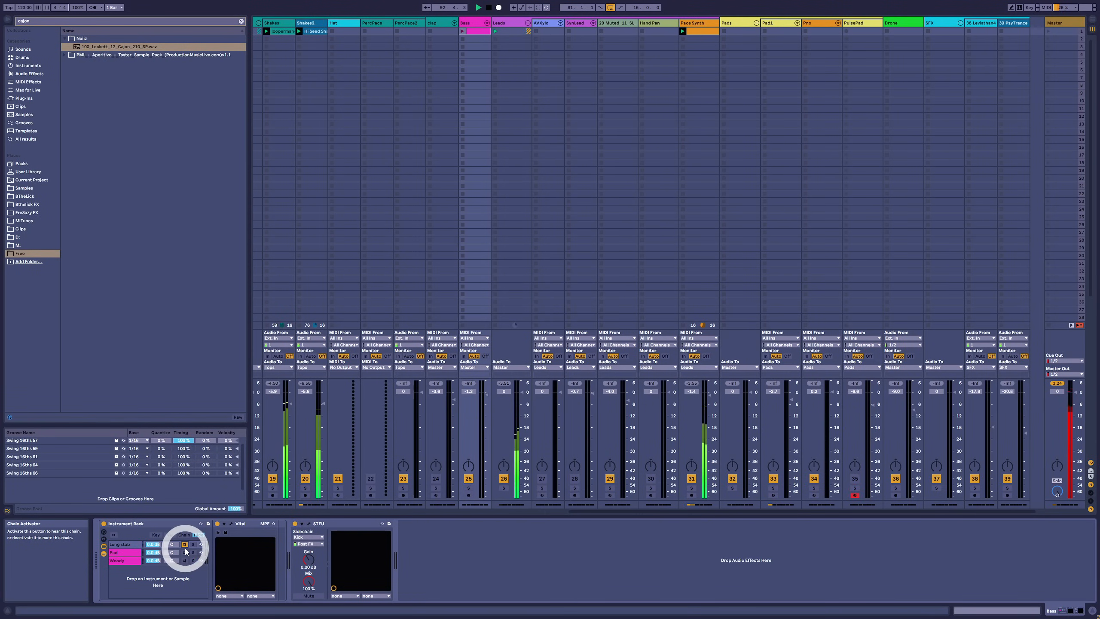
left_click(185, 545)
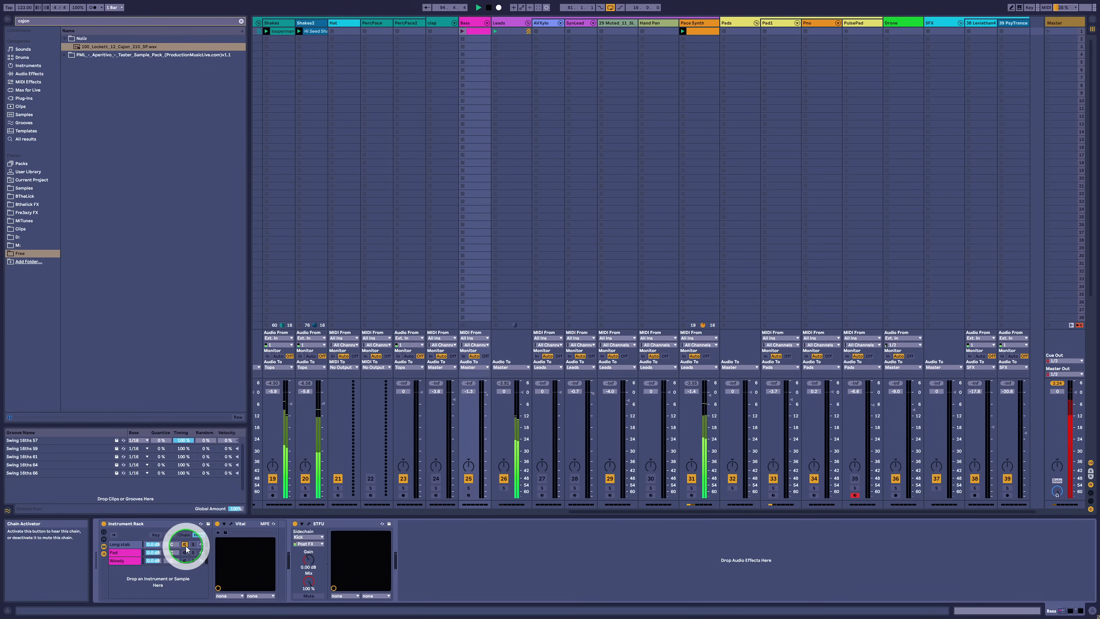
left_click(184, 553)
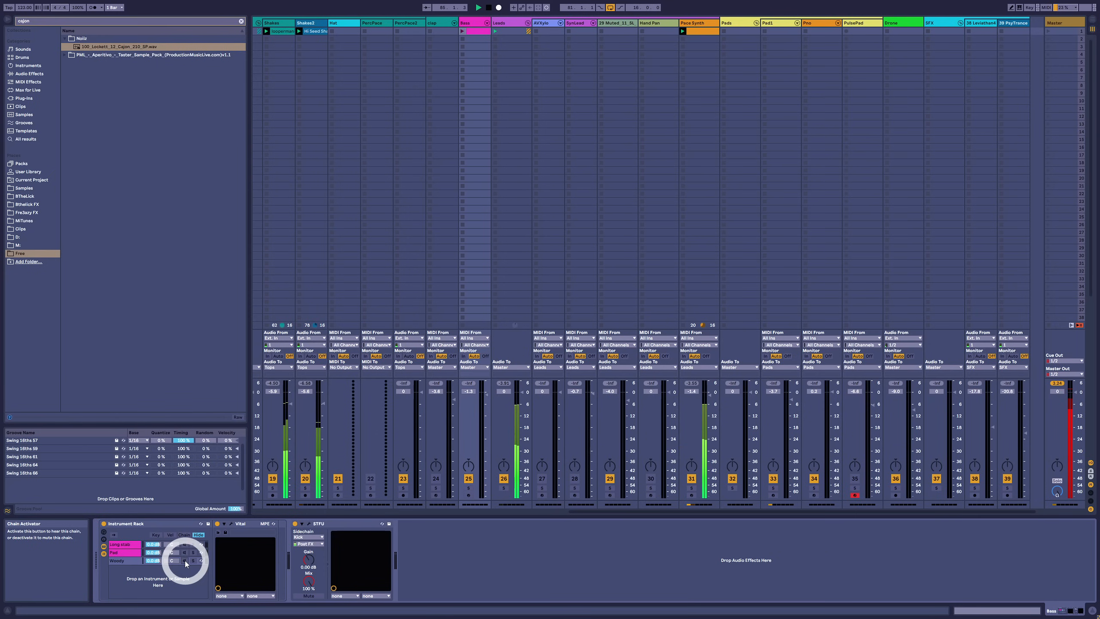
left_click(184, 544)
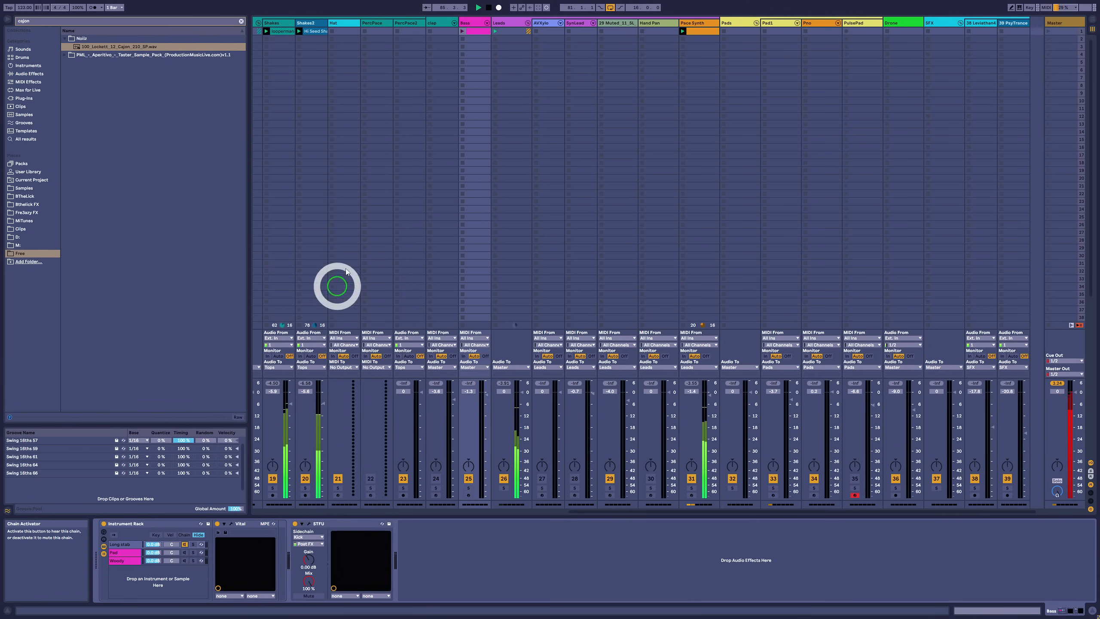
Create a Bass clip in the first slot, add a sixteenth-note A0 at 1.1.3 and launch the clip
double_click(474, 33)
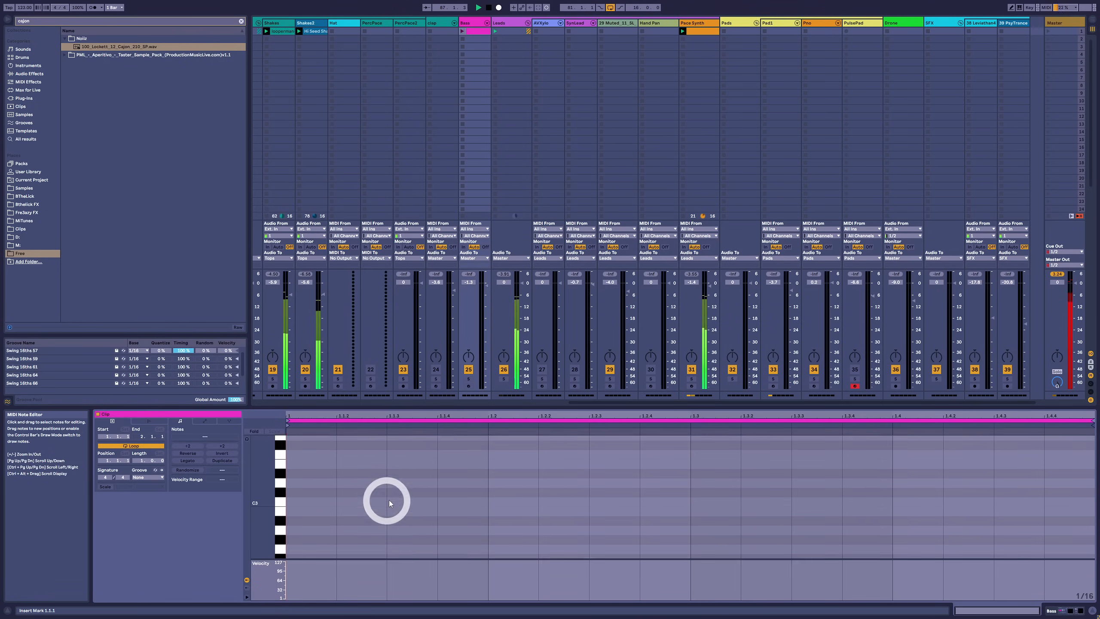
scroll(389, 501, "down", 8)
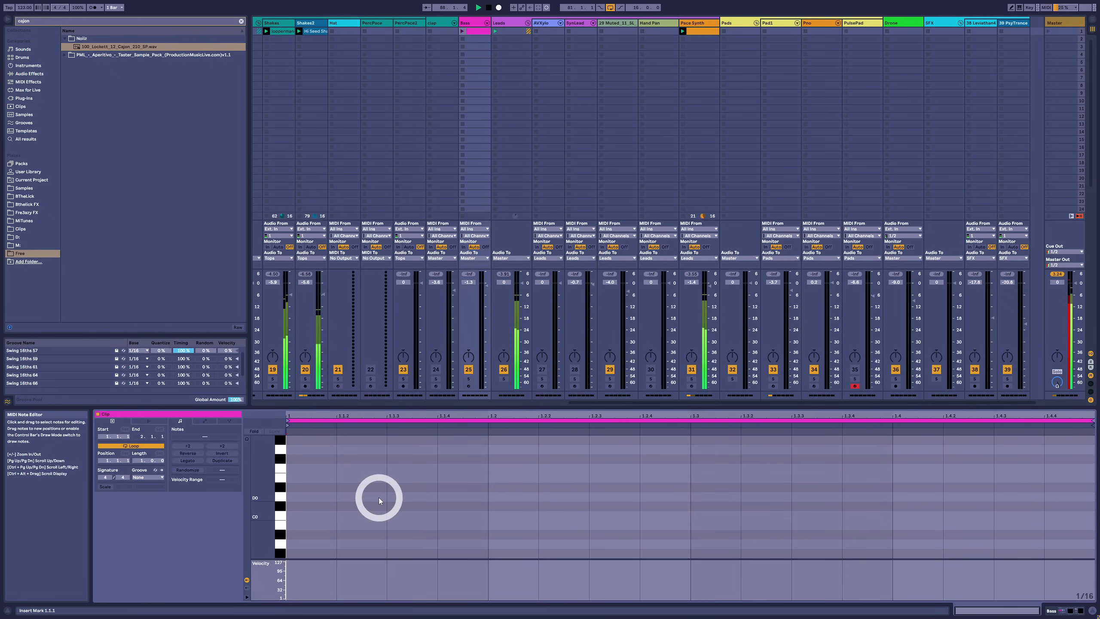
scroll(381, 498, "up", 1)
double_click(400, 456)
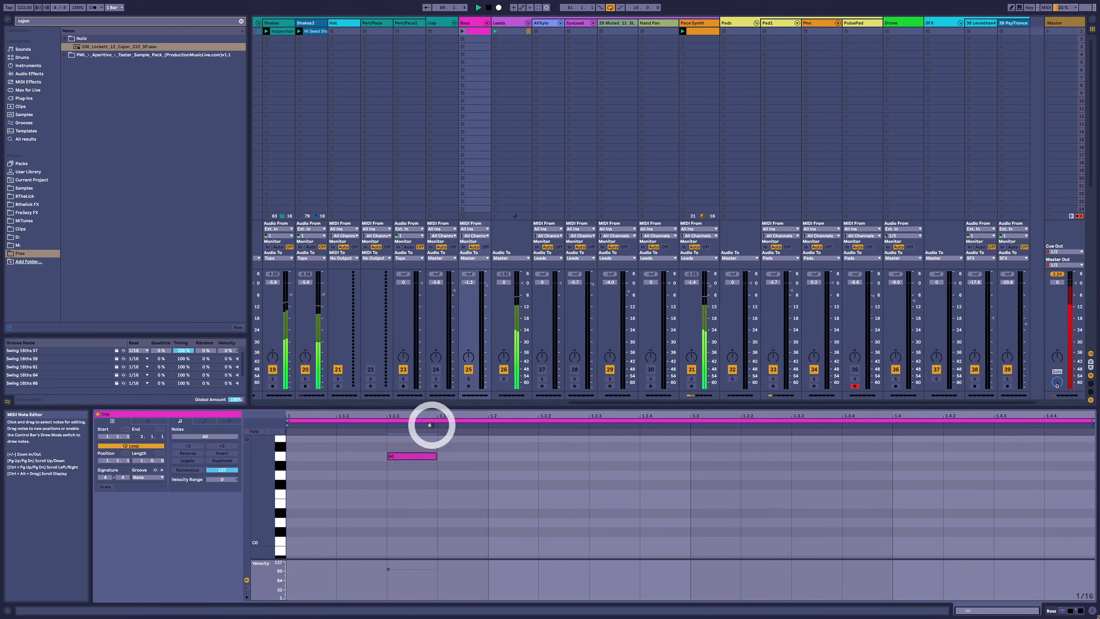
left_click(462, 33)
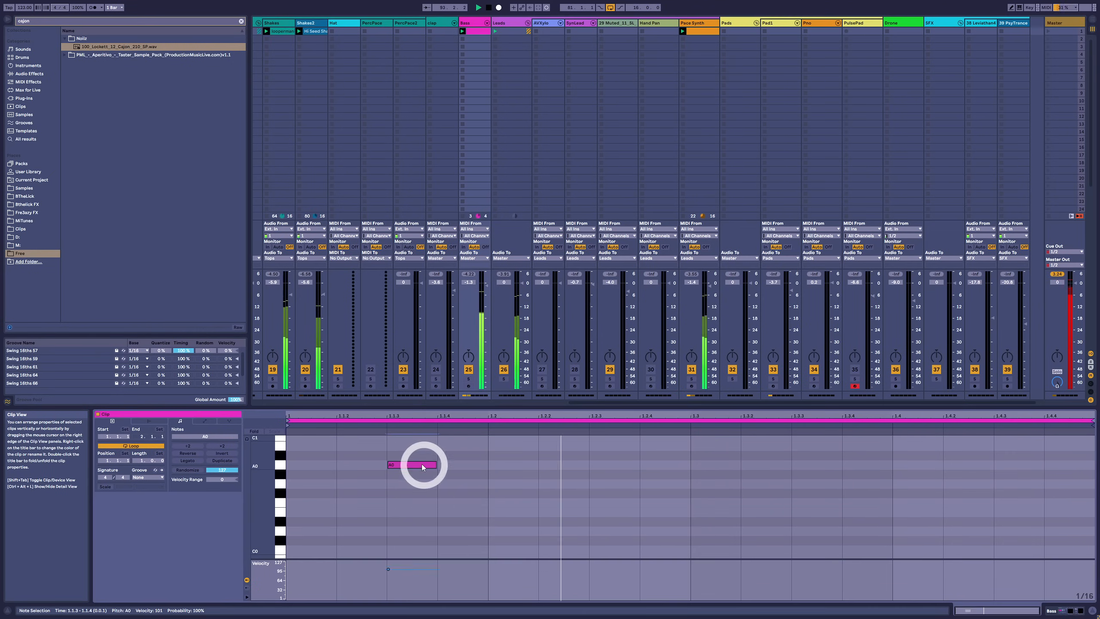
Add an A0 note at 1.1.1 in the Bass clip and stretch it across the whole bar
scroll(451, 469, "up", 2)
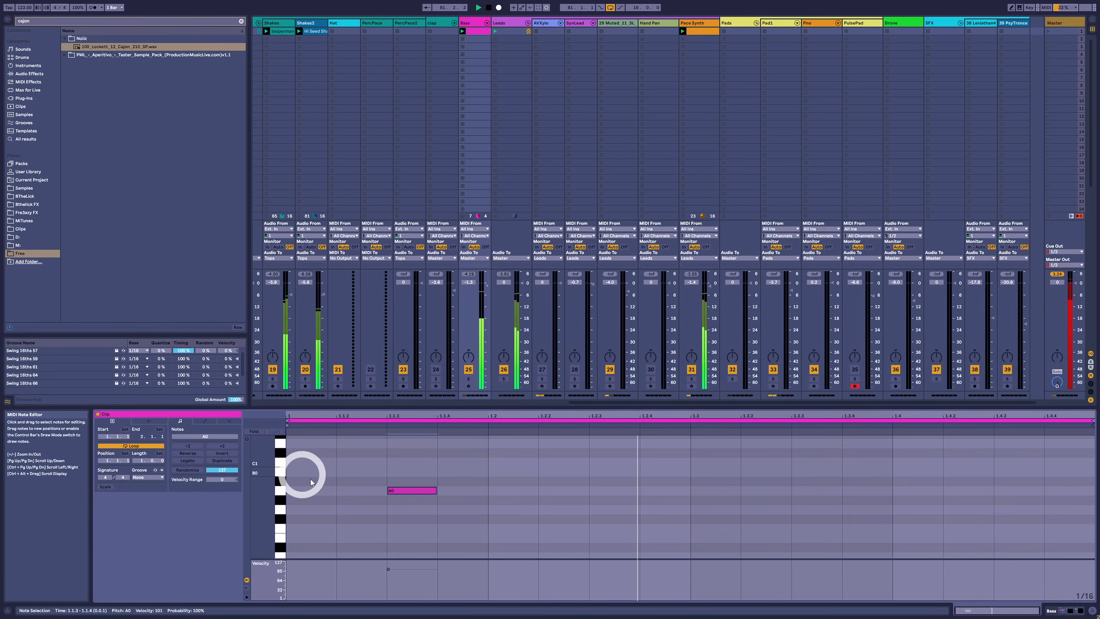
double_click(333, 493)
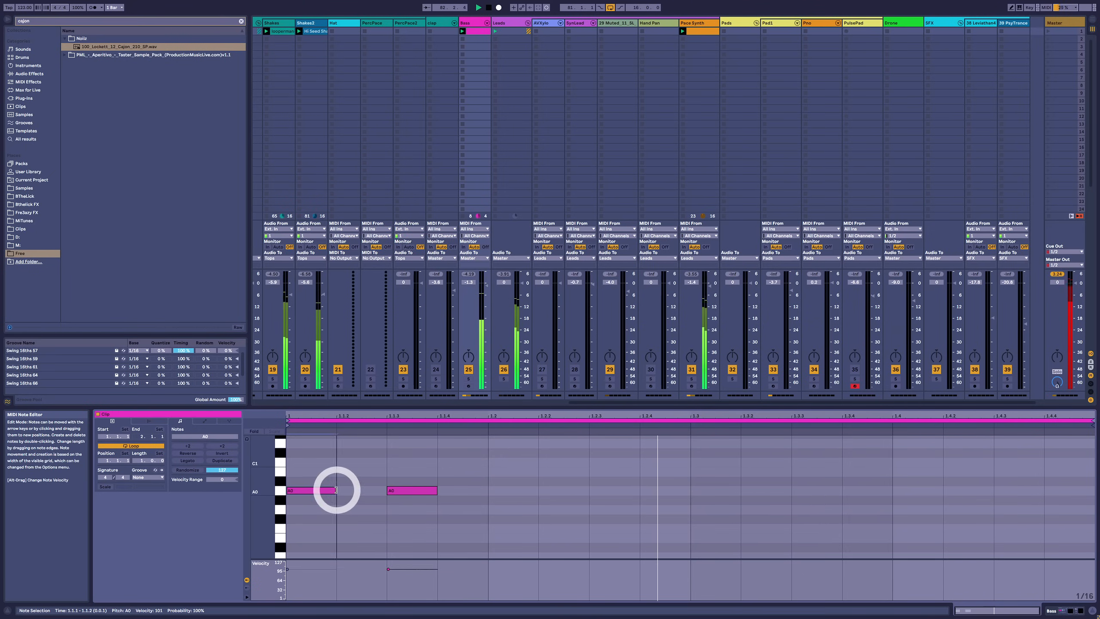
left_click_drag(336, 491, 1081, 508)
Show the Bass track's devices and audition the Pad chain followed by the last chain, leaving only the last one active
key("shift+Tab")
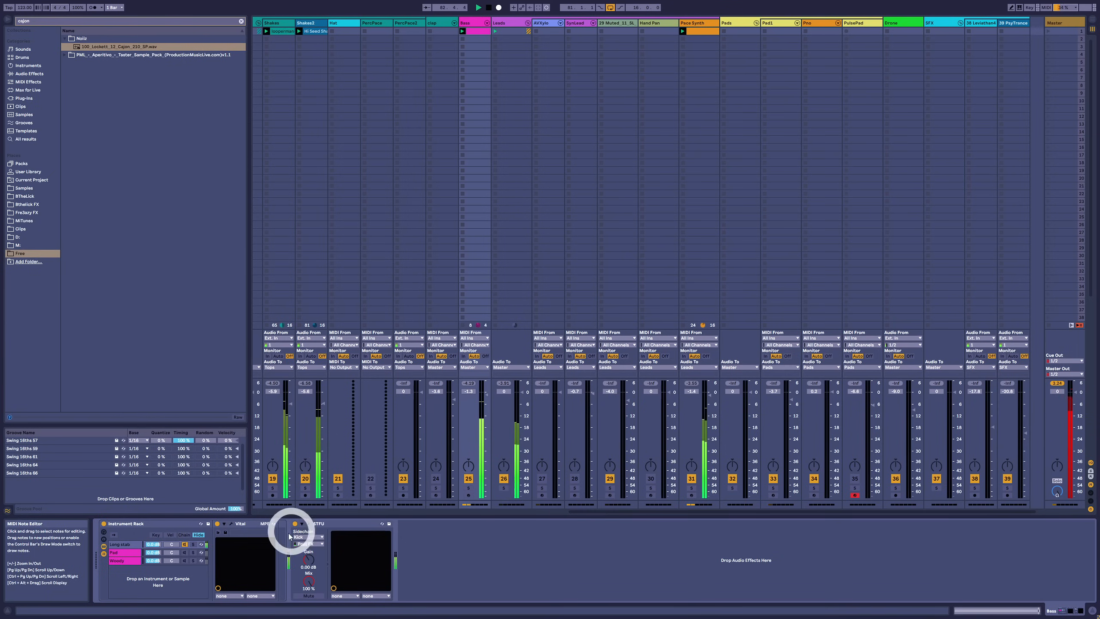
left_click(184, 552)
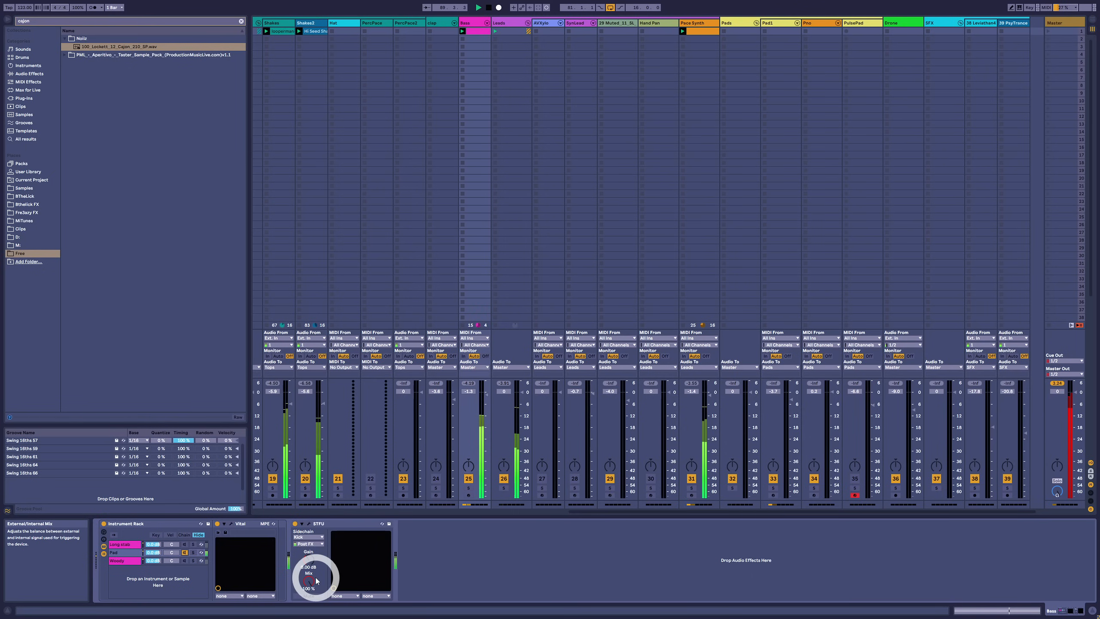
left_click(184, 561)
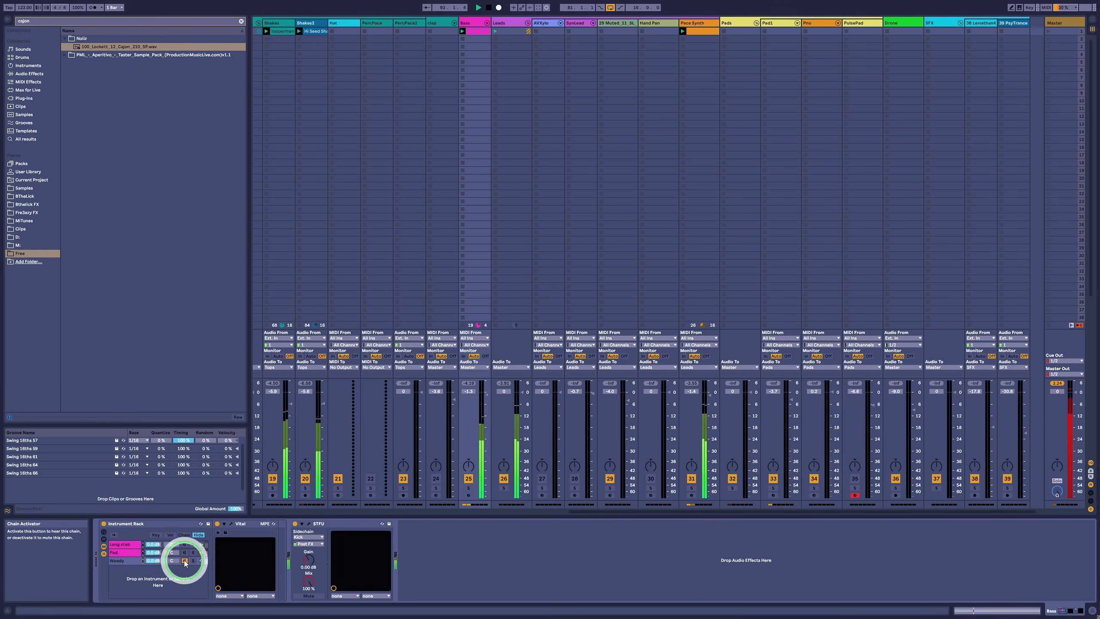
Delete the bar-long A0 note from the Bass clip and duplicate the empty loop to two bars
double_click(478, 31)
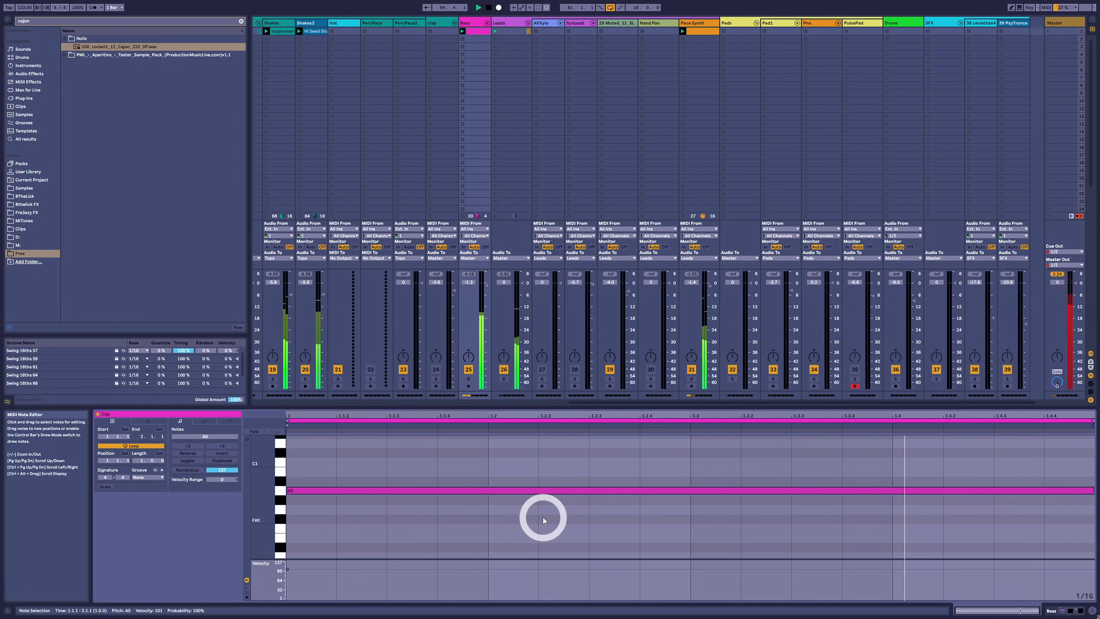
key("Delete")
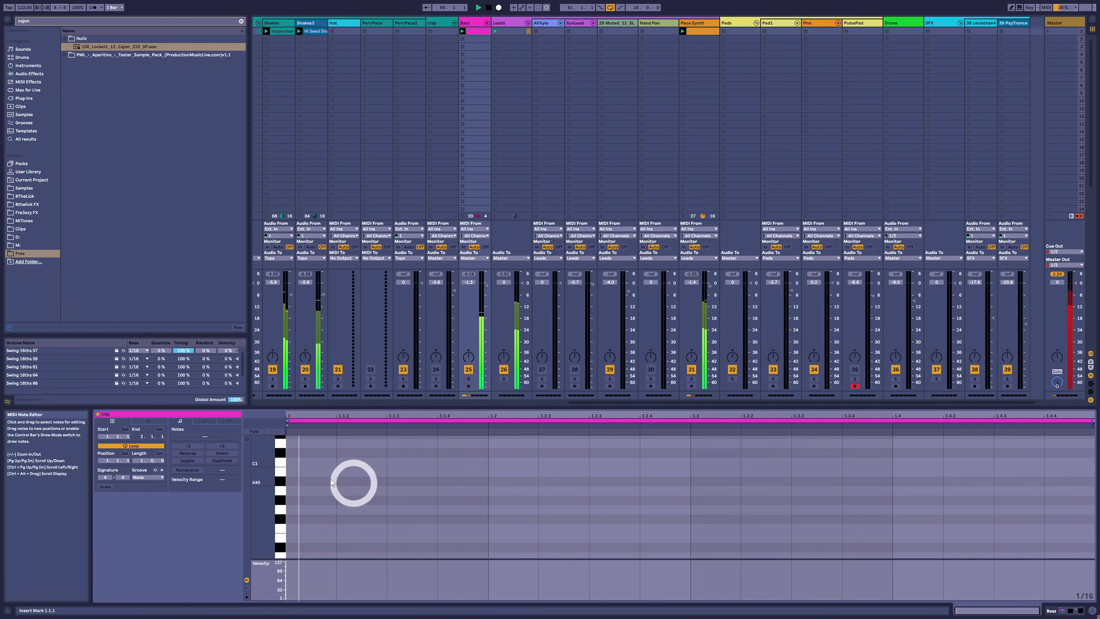
left_click(225, 461)
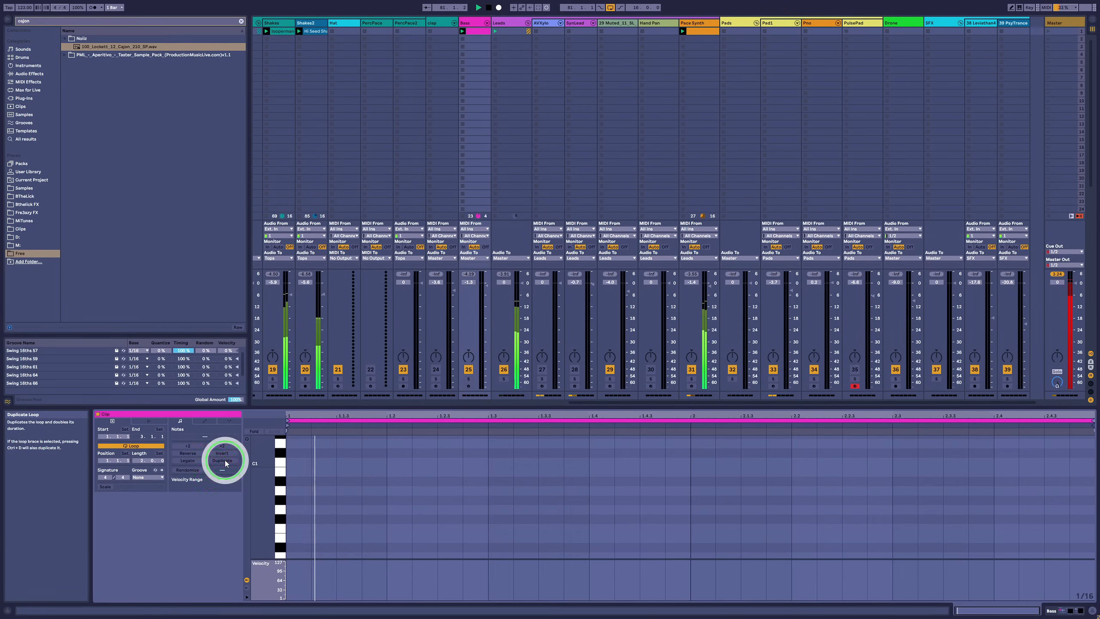
Draw four consecutive sixteenth A0 notes from 1.2.1 in the Bass clip and copy the group to 2.2.1
left_click(407, 495)
left_click_drag(407, 495, 469, 488)
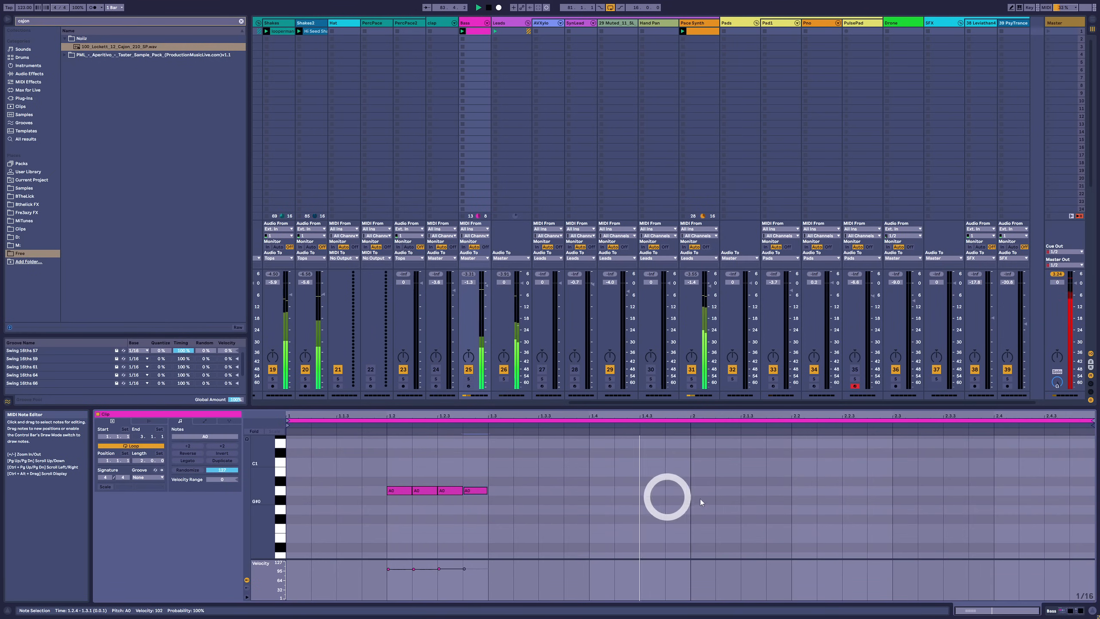
left_click_drag(682, 459, 816, 492)
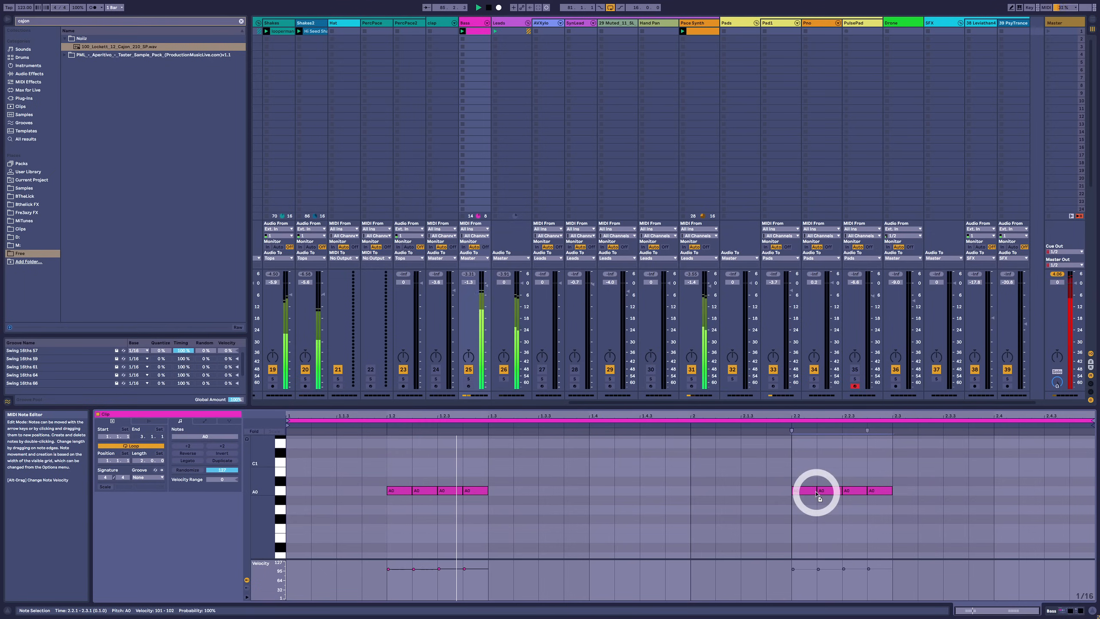
Add two more notes late in bar 2 of the Bass clip, the first one lower than A0
left_click(961, 534)
double_click(961, 536)
double_click(1005, 492)
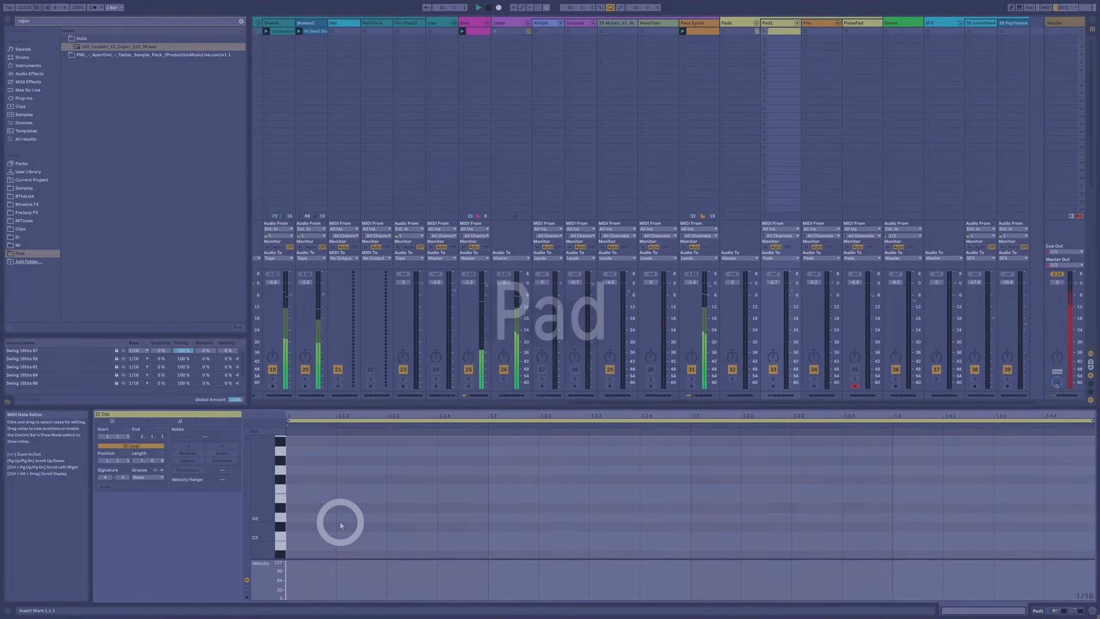
Build an A2, C3 and E3 chord in the Pad1 clip, stretch it across the whole bar and launch the clip
scroll(318, 458, "down", 3)
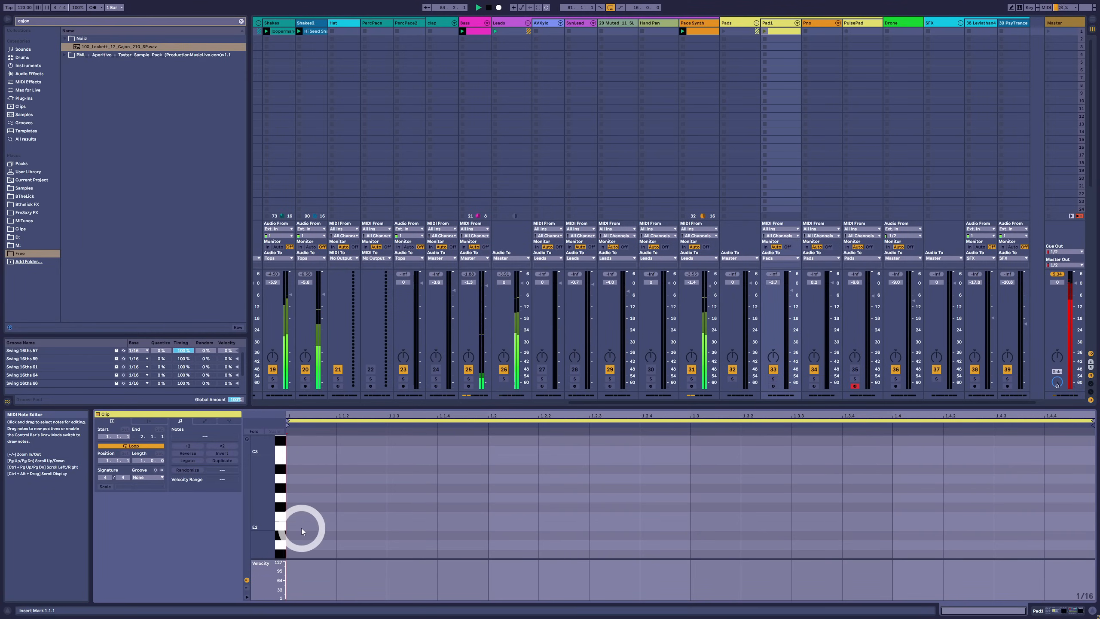
double_click(316, 478)
scroll(317, 477, "up", 1)
double_click(310, 486)
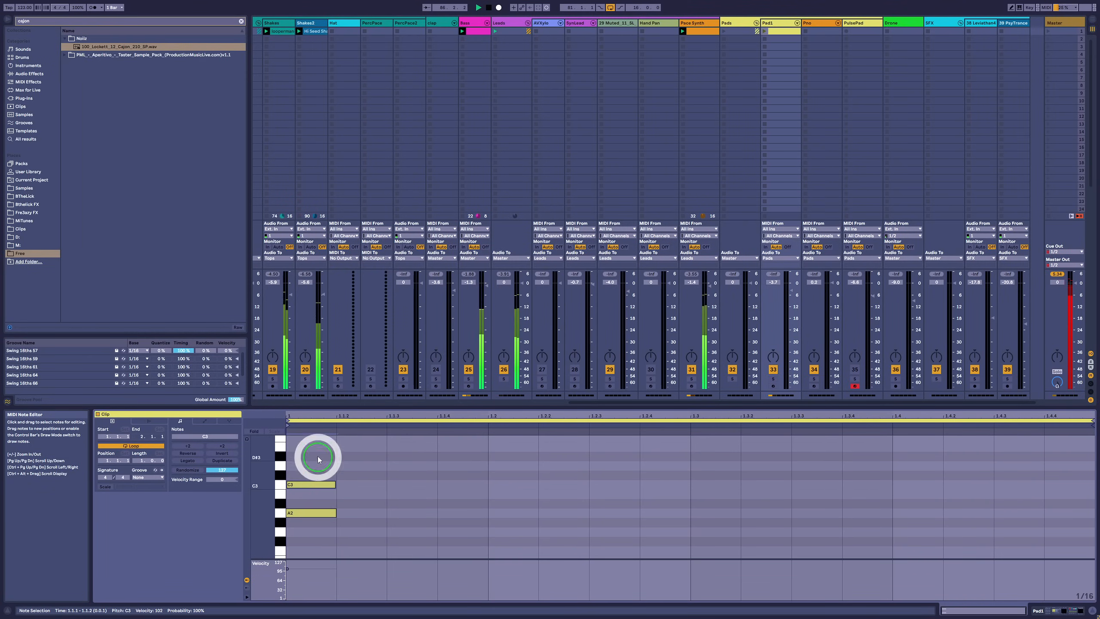
double_click(319, 448)
left_click_drag(355, 445, 1089, 522)
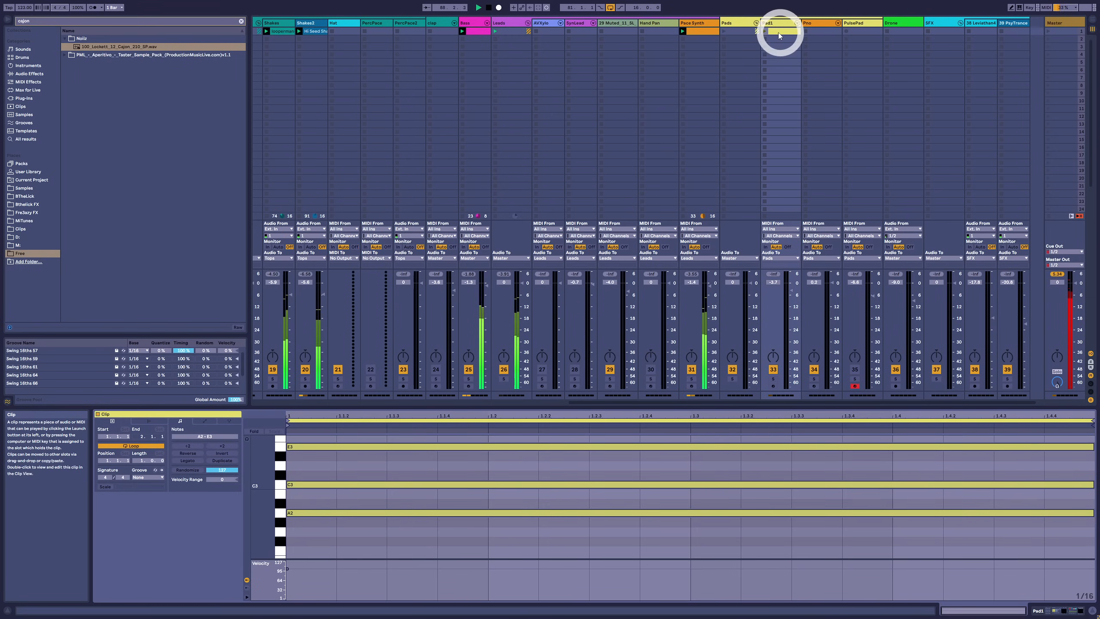
left_click(765, 31)
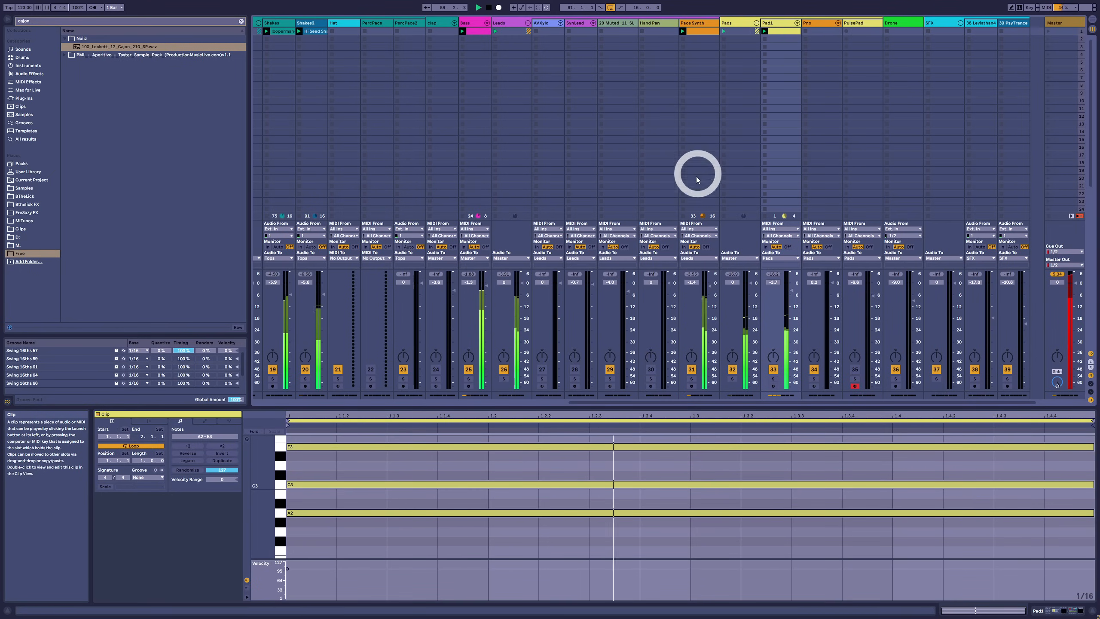
Double the Pad1 loop twice to four bars and replace the repeated chords with one chord held over all four bars
left_click(211, 461)
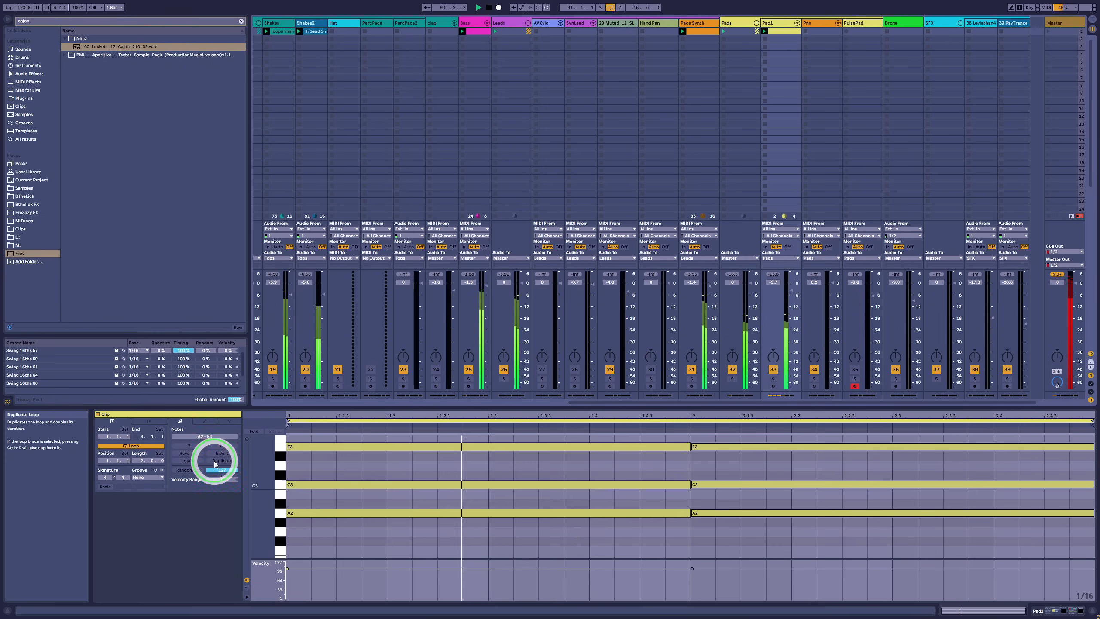
left_click(211, 462)
left_click_drag(533, 540, 1019, 413)
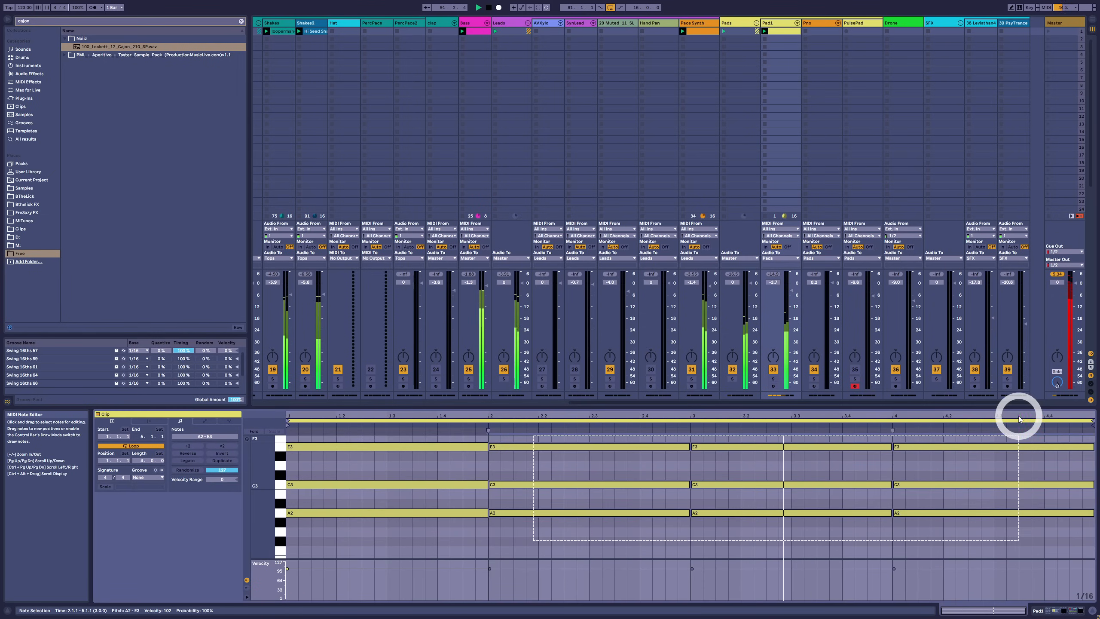
key("Delete")
left_click_drag(493, 517, 1089, 517)
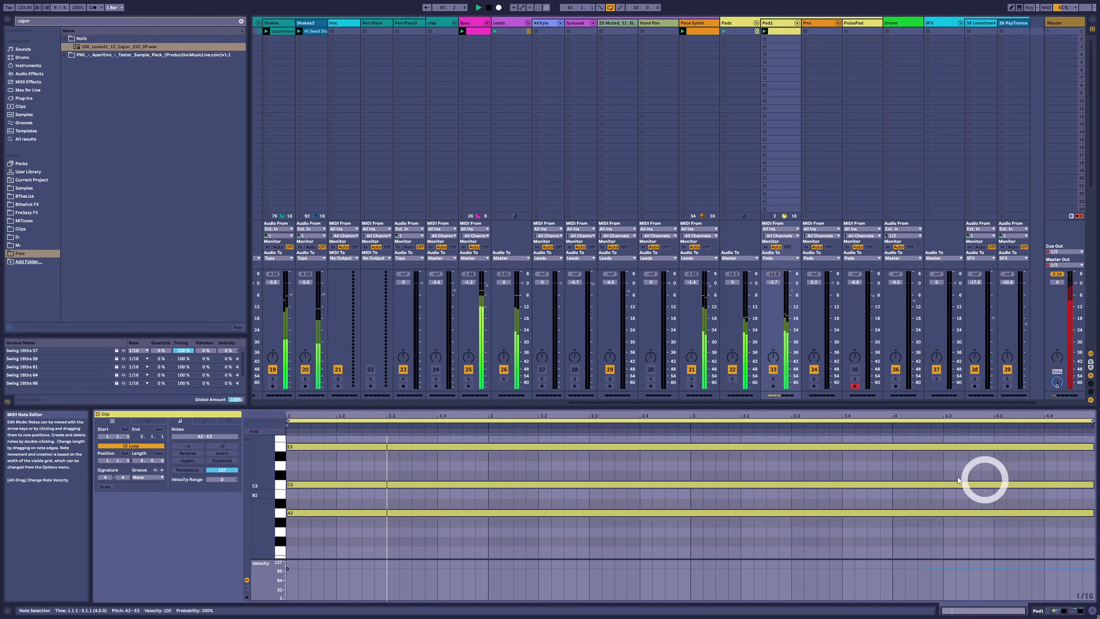
Show the Pad1 track's devices and open the Vital synth's window to examine its VHSOberheim patch
key("shift+Tab")
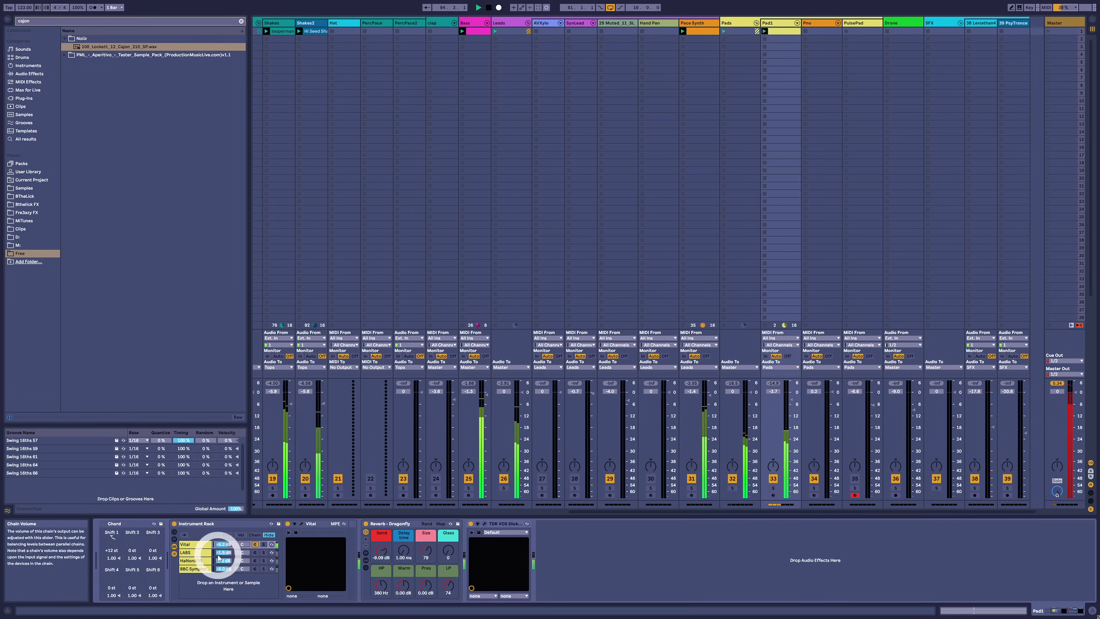
left_click(305, 528)
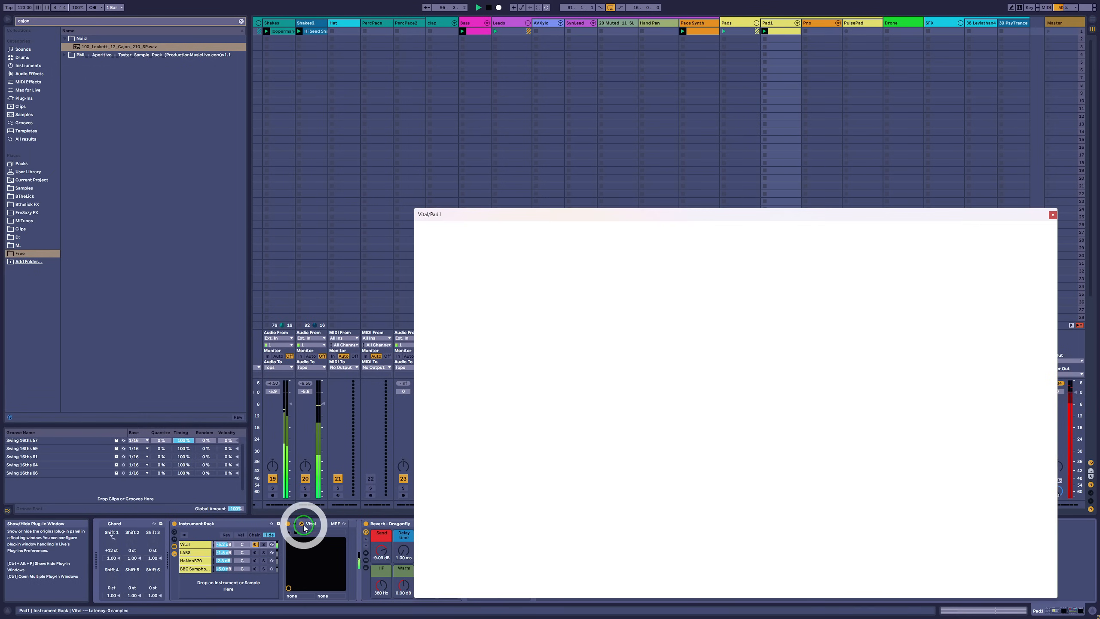
left_click_drag(645, 213, 470, 145)
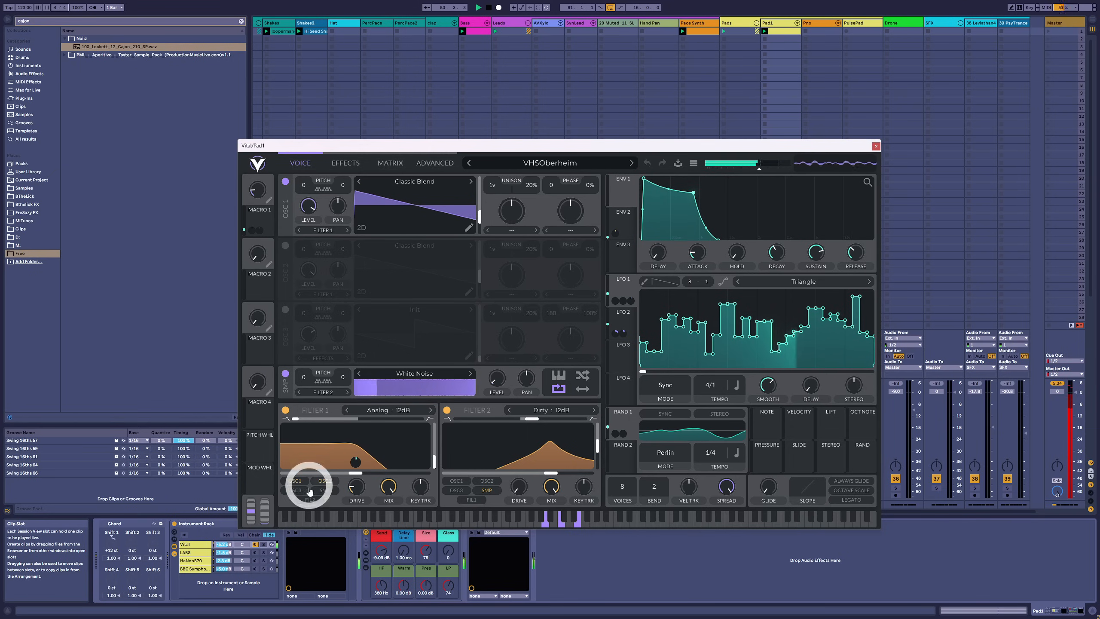
Adjust the Vital chain's volume in Pad1's Instrument Rack and close the synth's window
left_click_drag(225, 547, 225, 545)
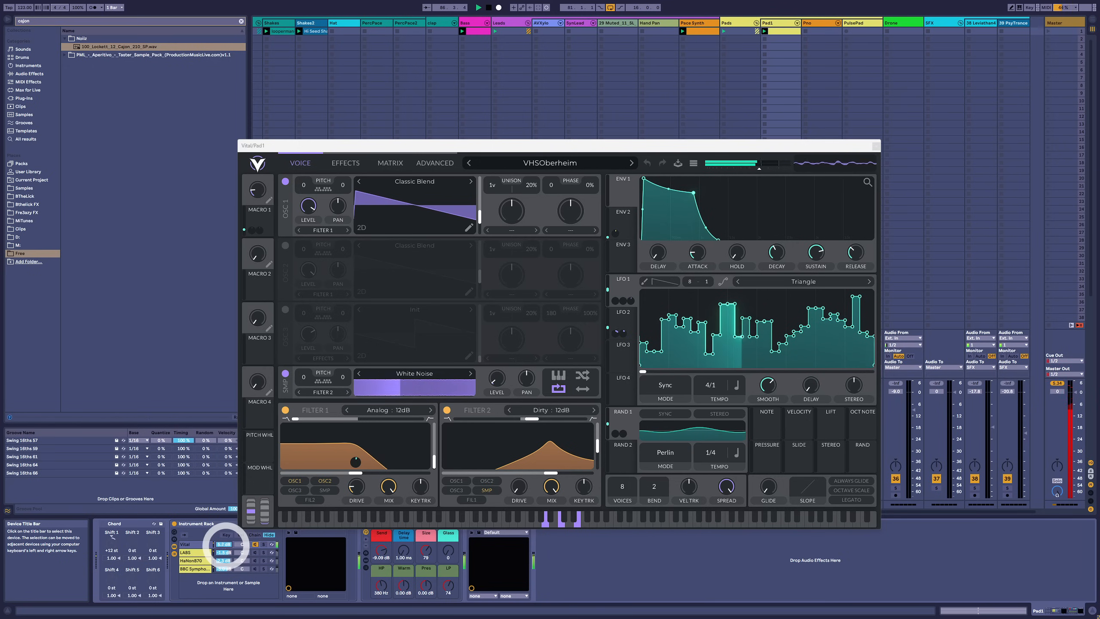
left_click_drag(226, 546, 225, 549)
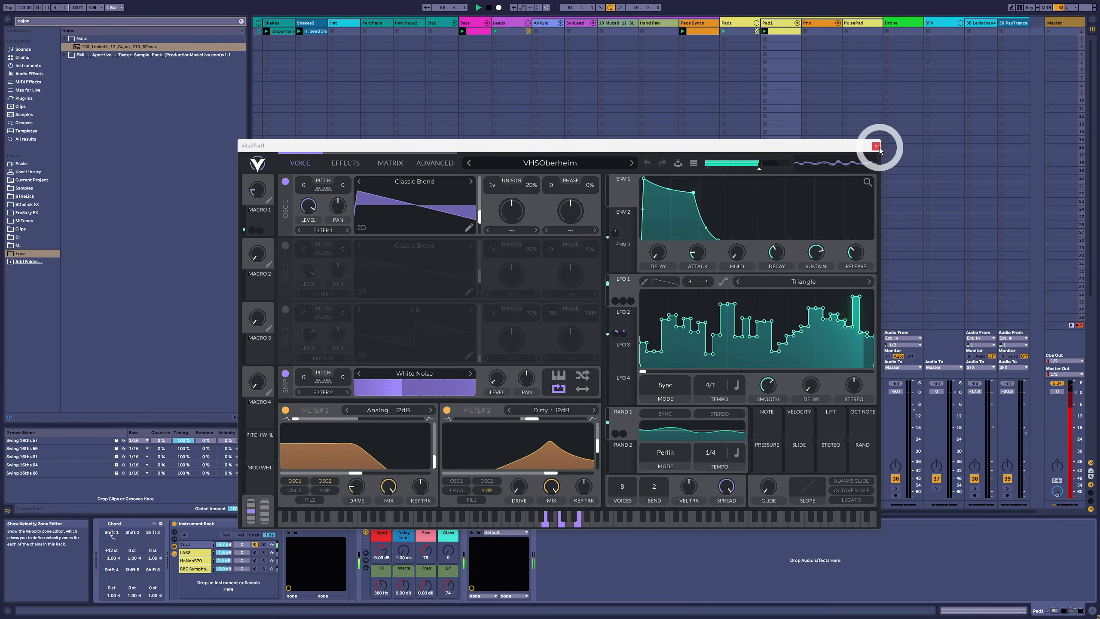
left_click(875, 146)
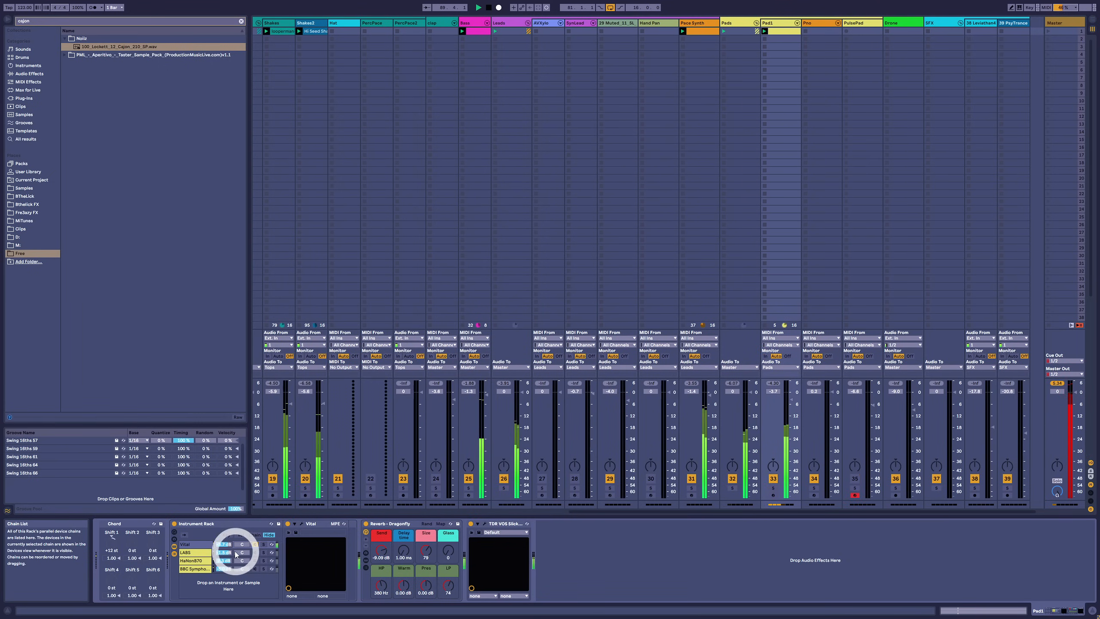
left_click_drag(226, 546, 227, 544)
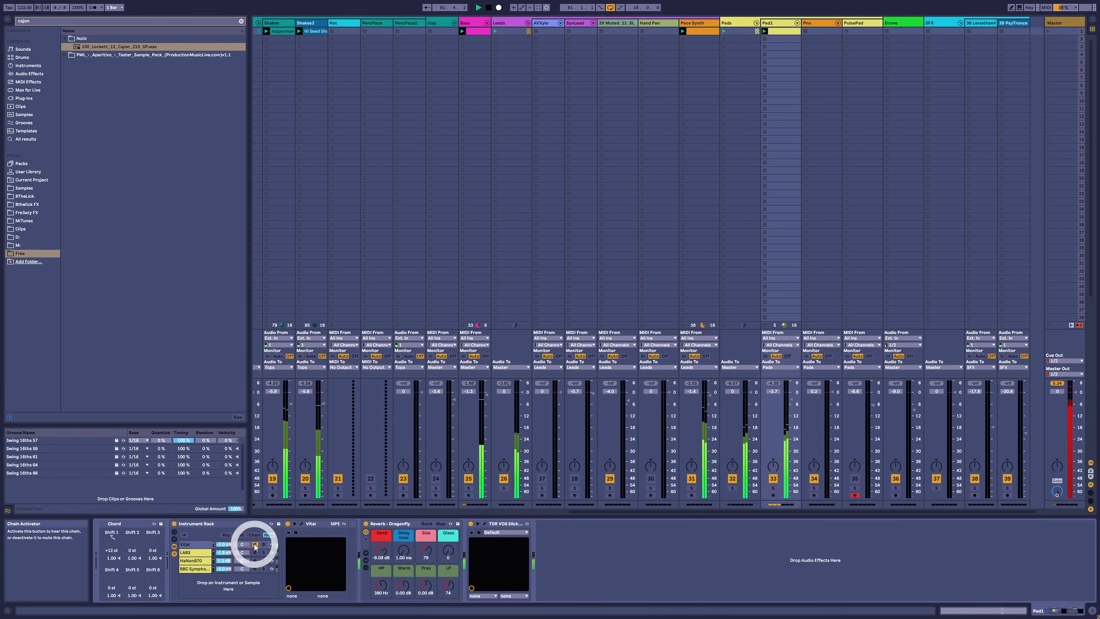
Set the Reverb - Dragonfly rack's Send to -6.81 dB and inspect the Dragonfly Hall plug-in and chains inside the rack
left_click_drag(384, 553, 385, 549)
left_click(367, 560)
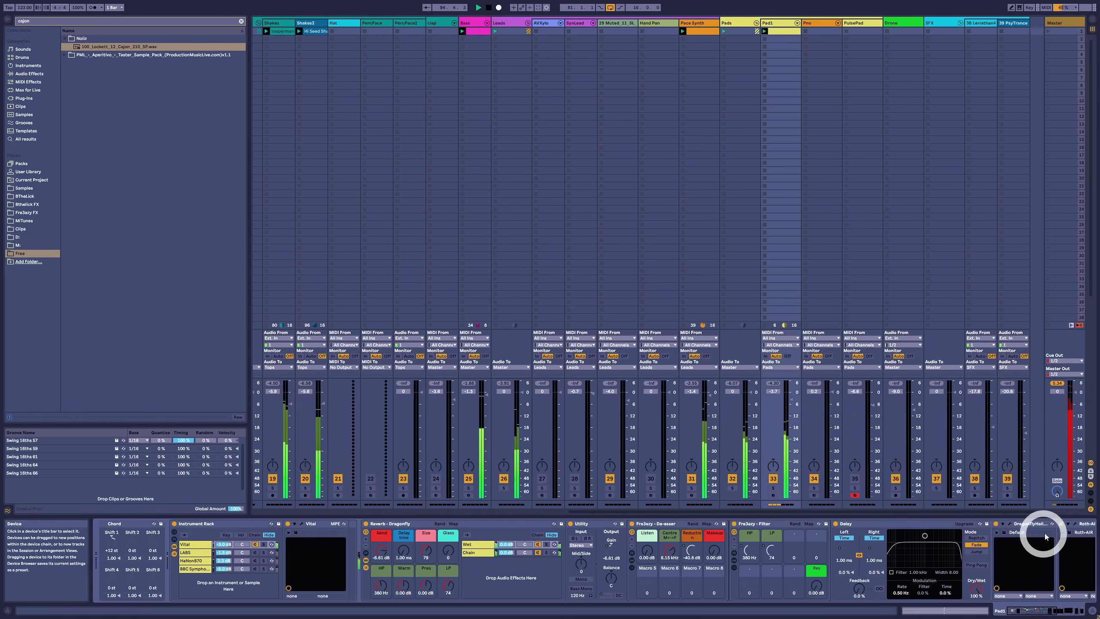
left_click(1009, 524)
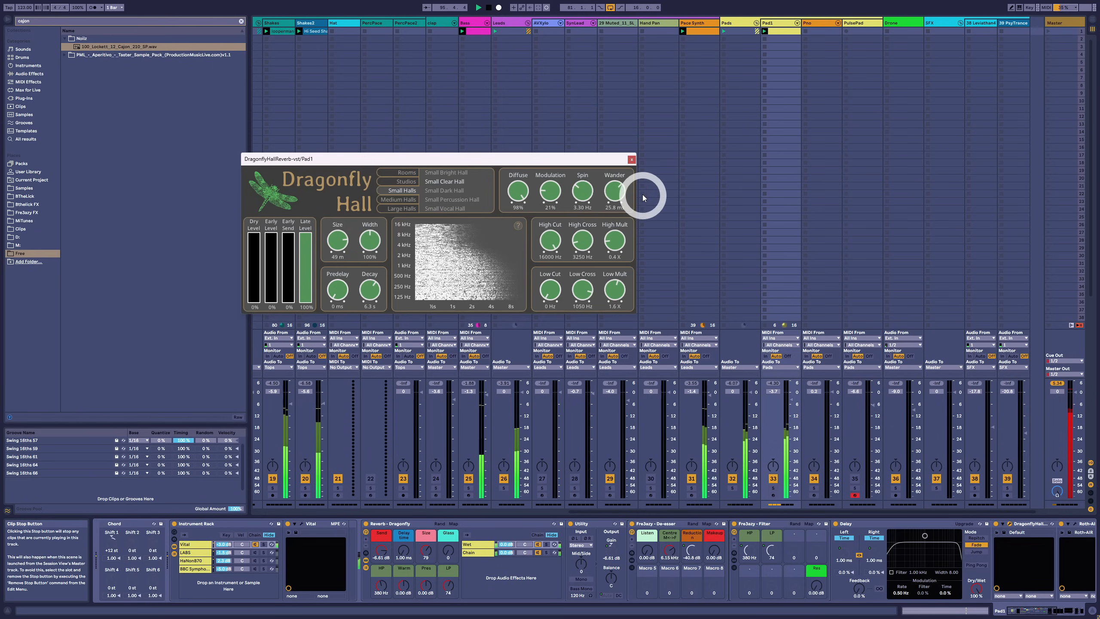
left_click(632, 159)
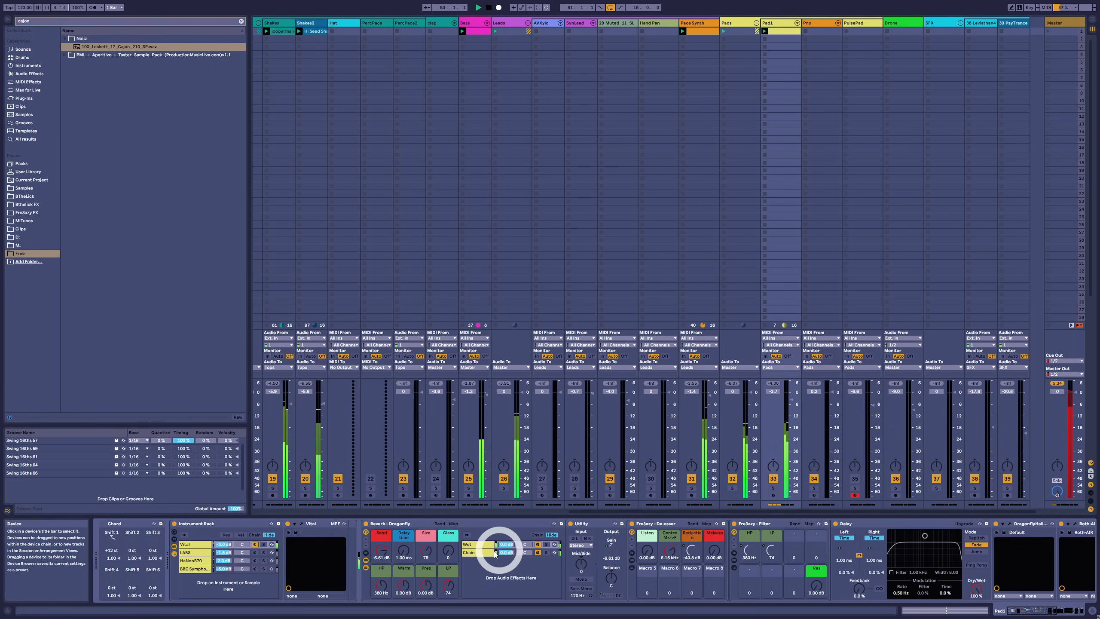
left_click(366, 568)
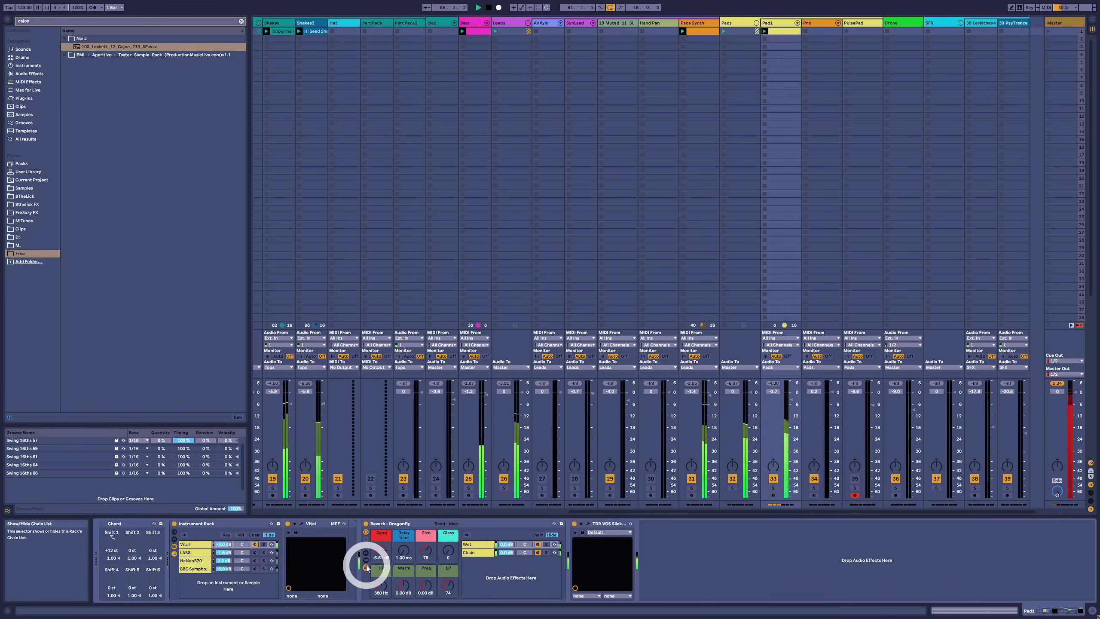
left_click(367, 568)
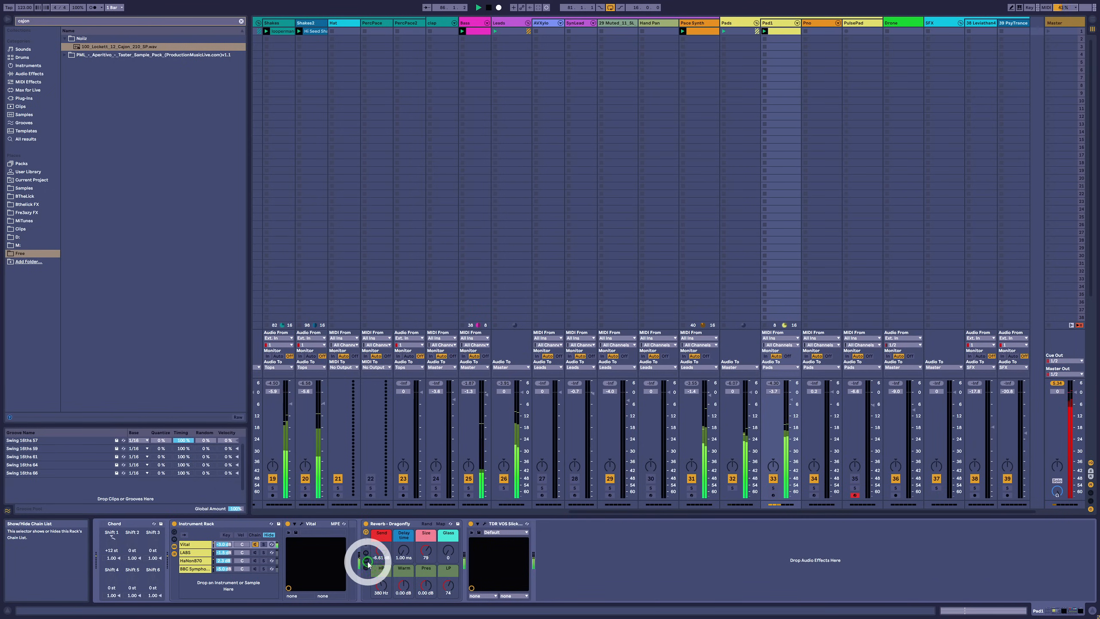
Activate the LABS chain in Pad1's Instrument Rack, then open the LABS plug-in window and its preset browser
left_click(250, 553)
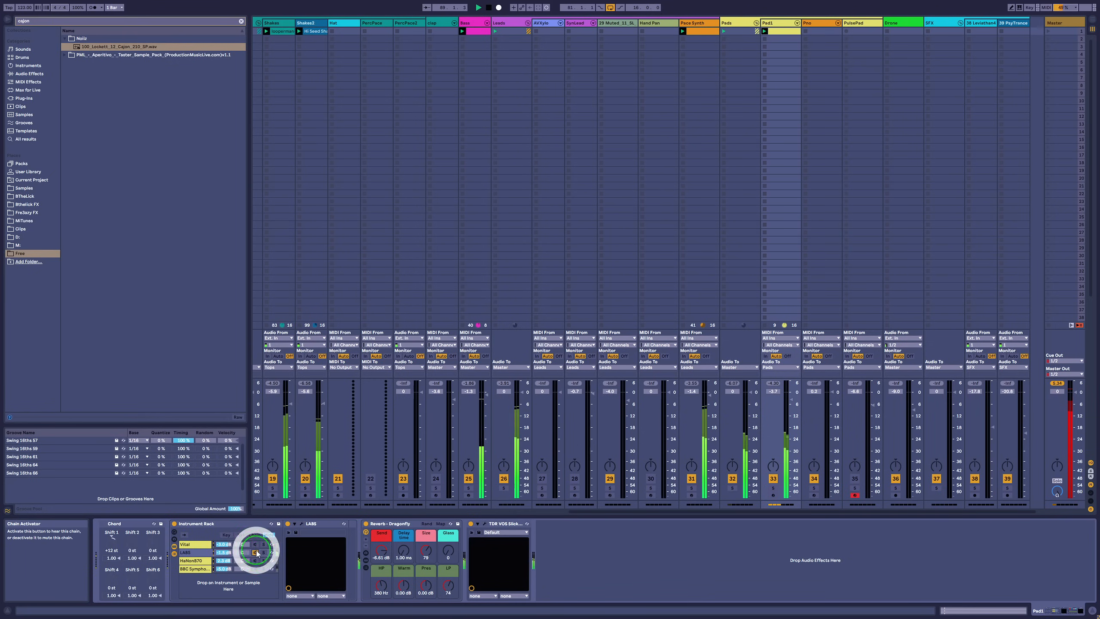
left_click(300, 524)
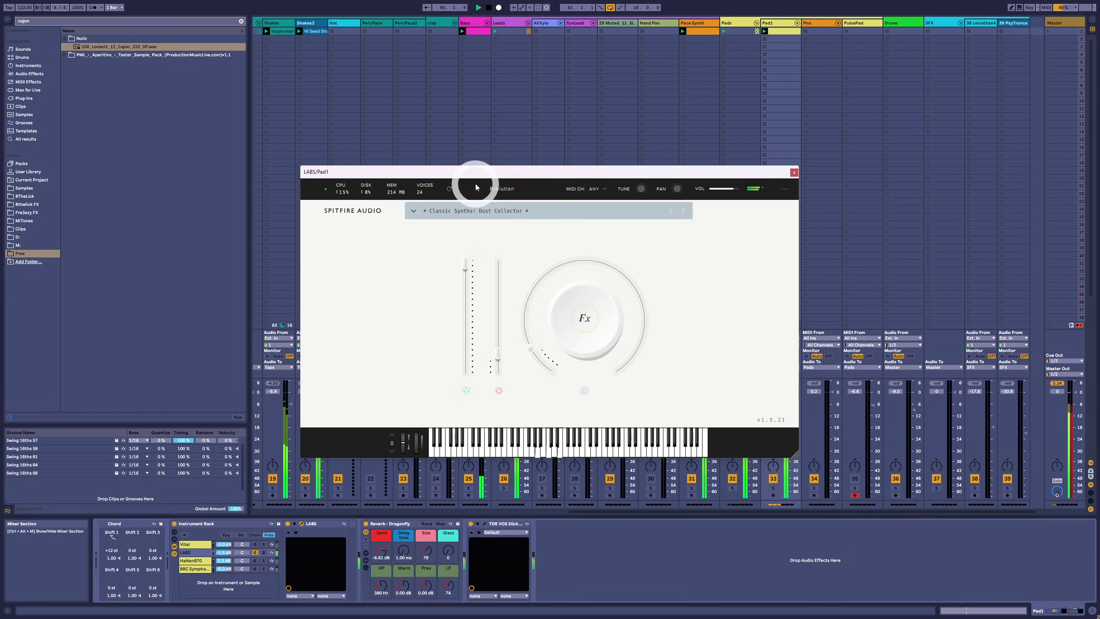
left_click_drag(475, 173, 482, 140)
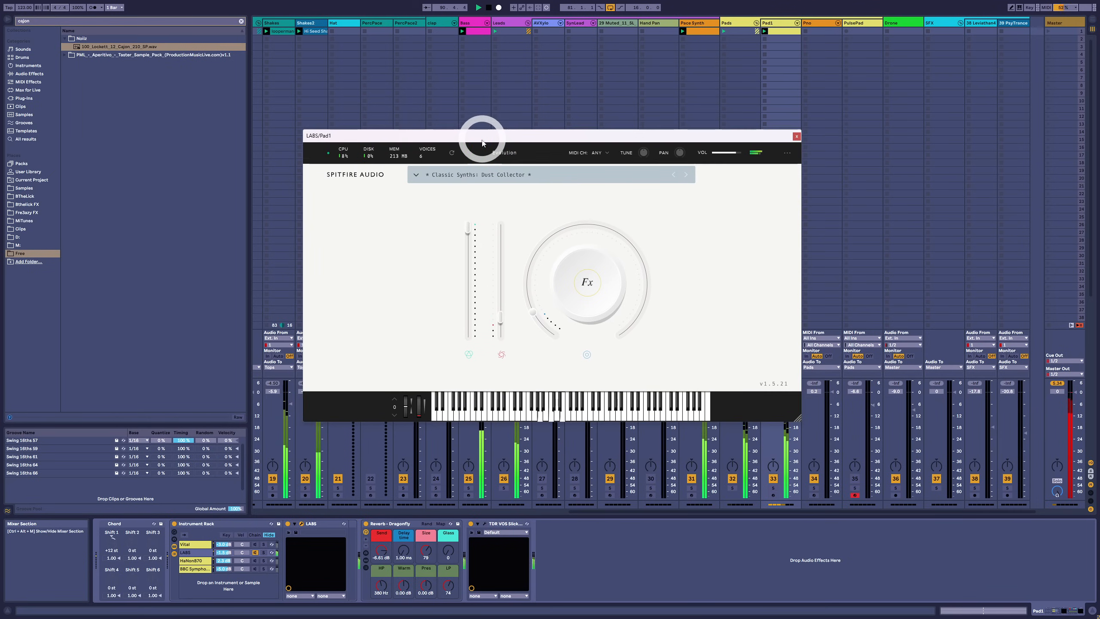
left_click(480, 174)
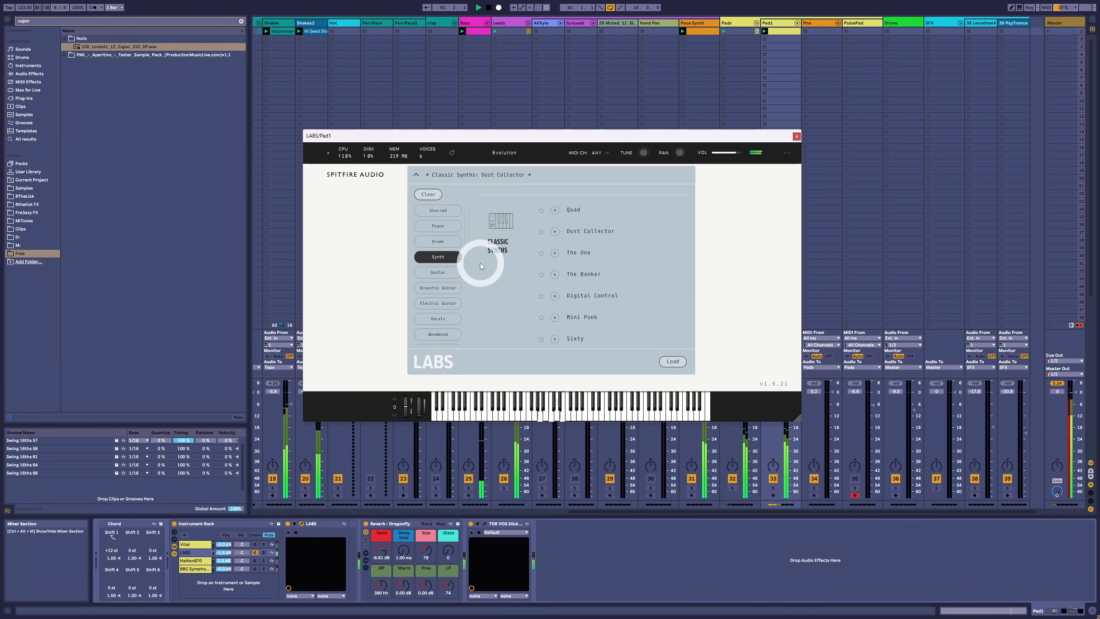
Look through the instrument categories in the LABS preset browser, from Piano and Synth down to Drone and Warp
scroll(450, 264, "down", 3)
scroll(450, 269, "down", 3)
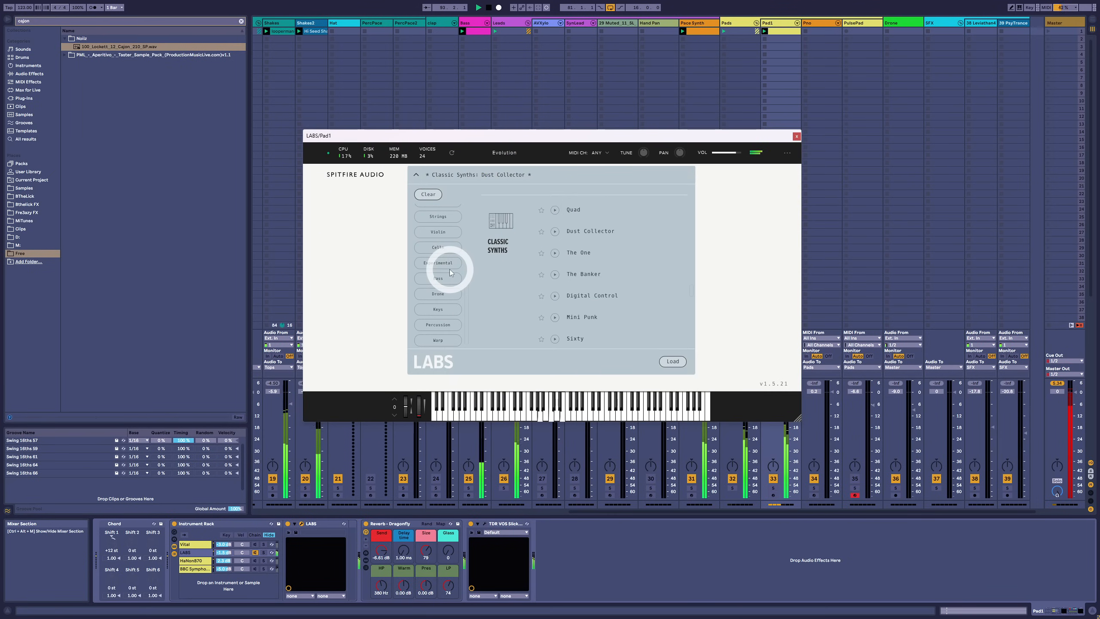
scroll(454, 263, "up", 5)
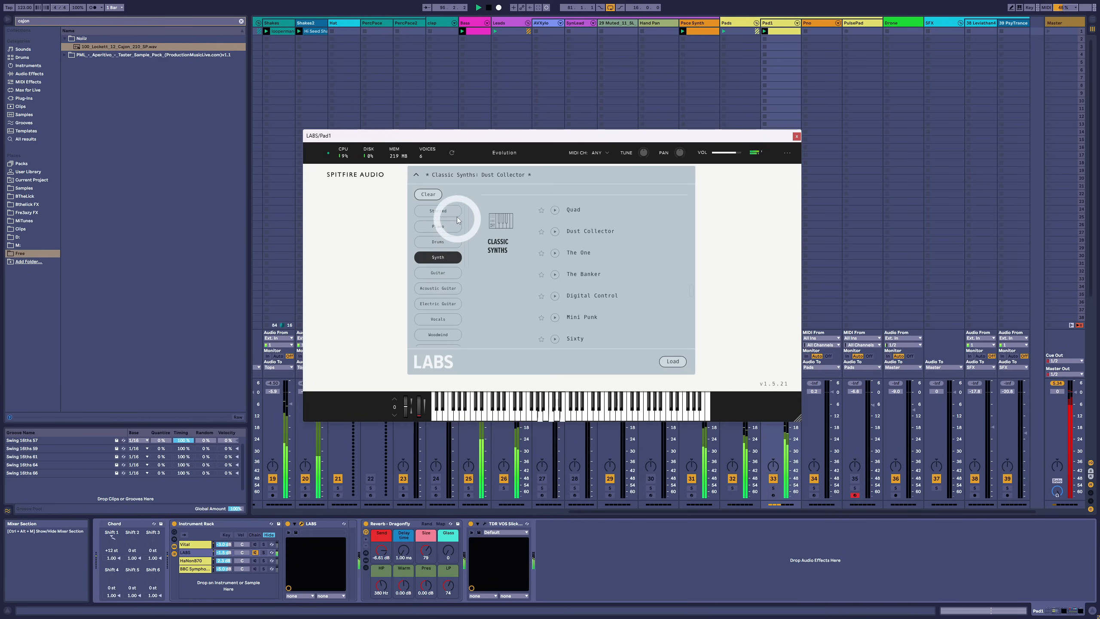
scroll(453, 277, "down", 2)
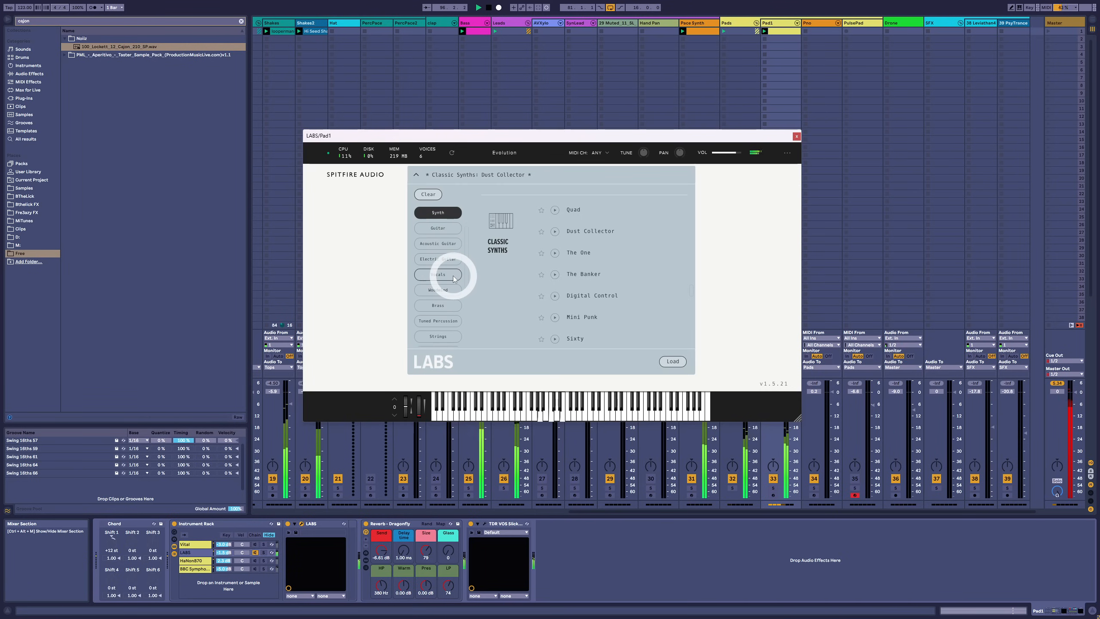
scroll(452, 298, "down", 4)
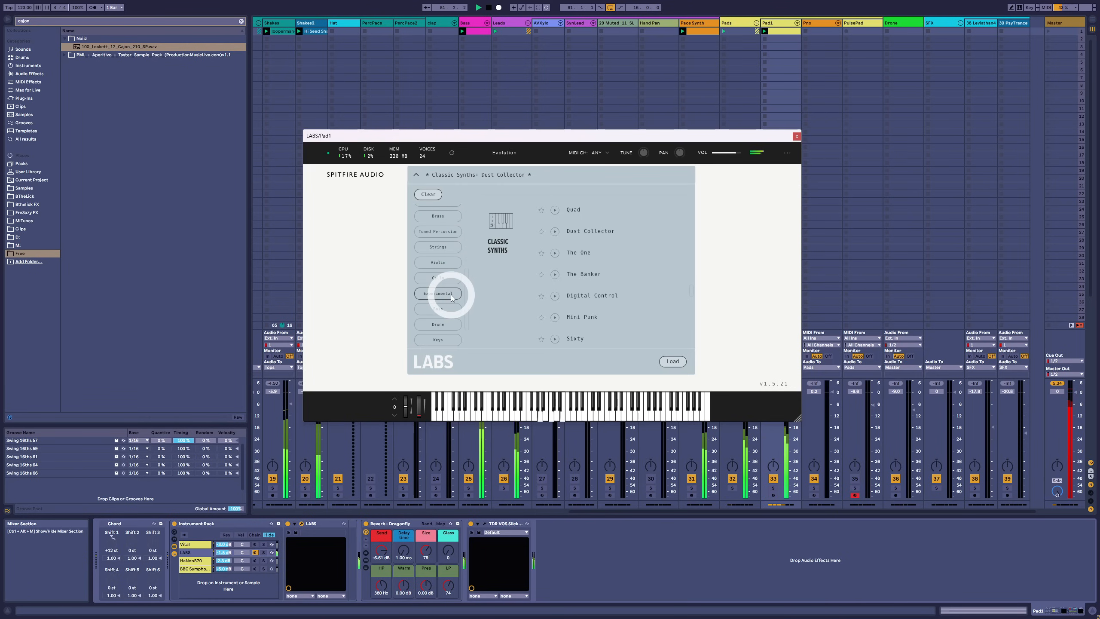
scroll(452, 298, "down", 1)
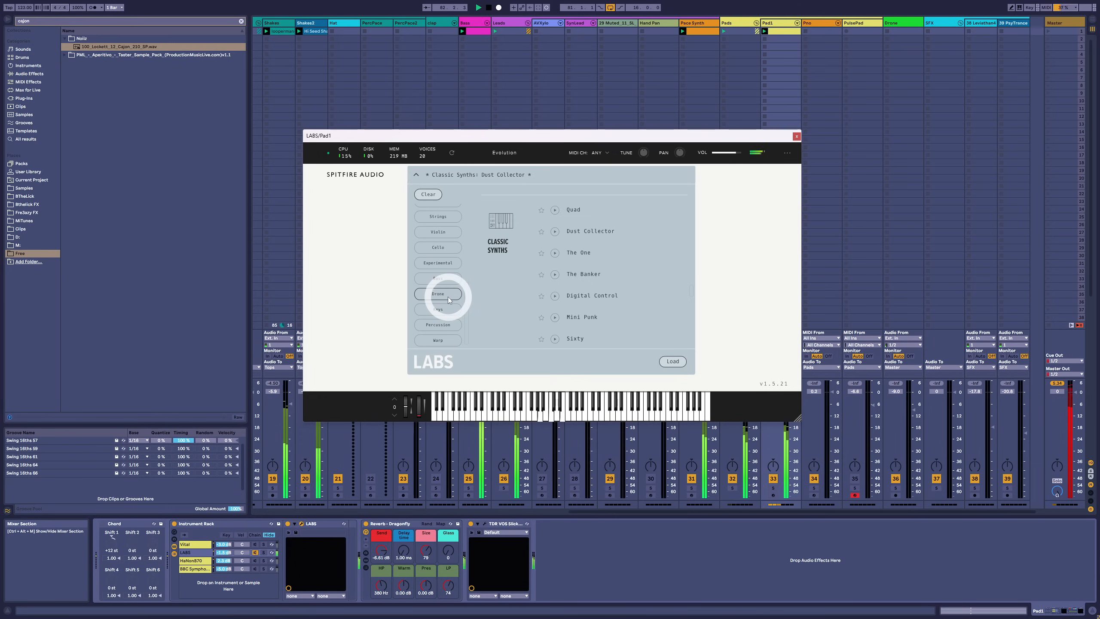
scroll(449, 298, "up", 2)
scroll(449, 297, "up", 3)
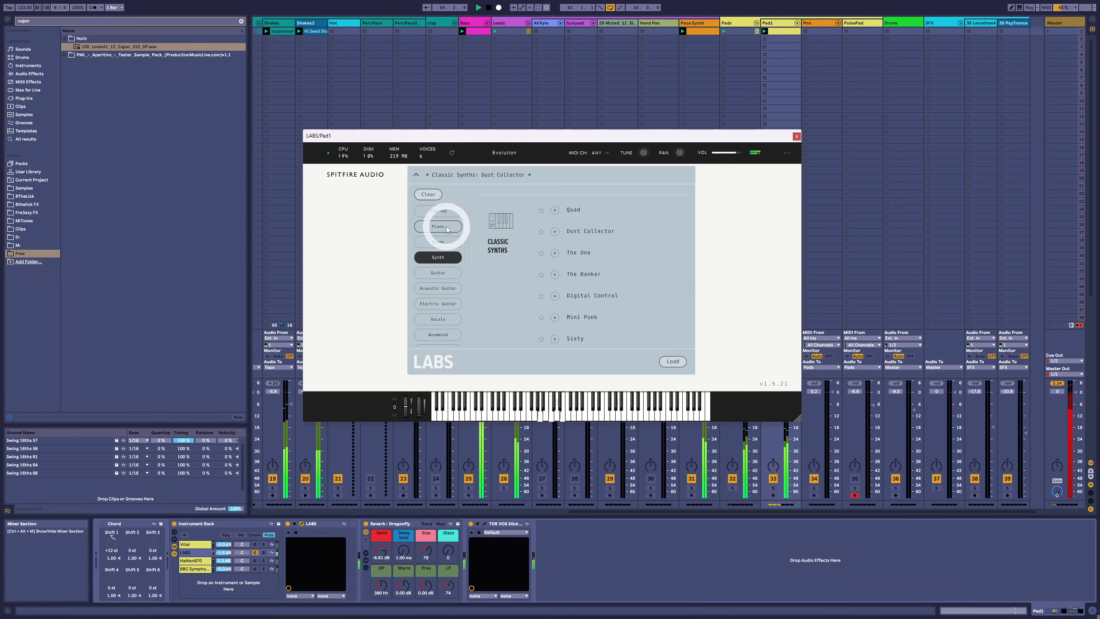
scroll(582, 273, "up", 1)
Clear the Synth filter and try the Textural Pads preset Avaur with its second slider lowered
left_click(438, 257)
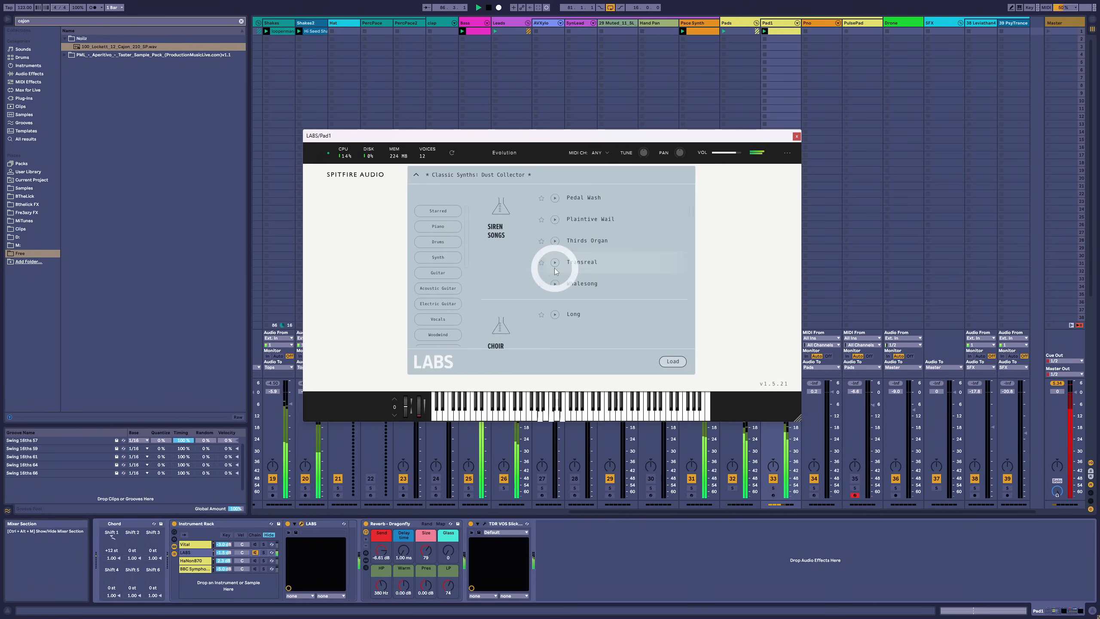
scroll(557, 266, "up", 3)
left_click(572, 211)
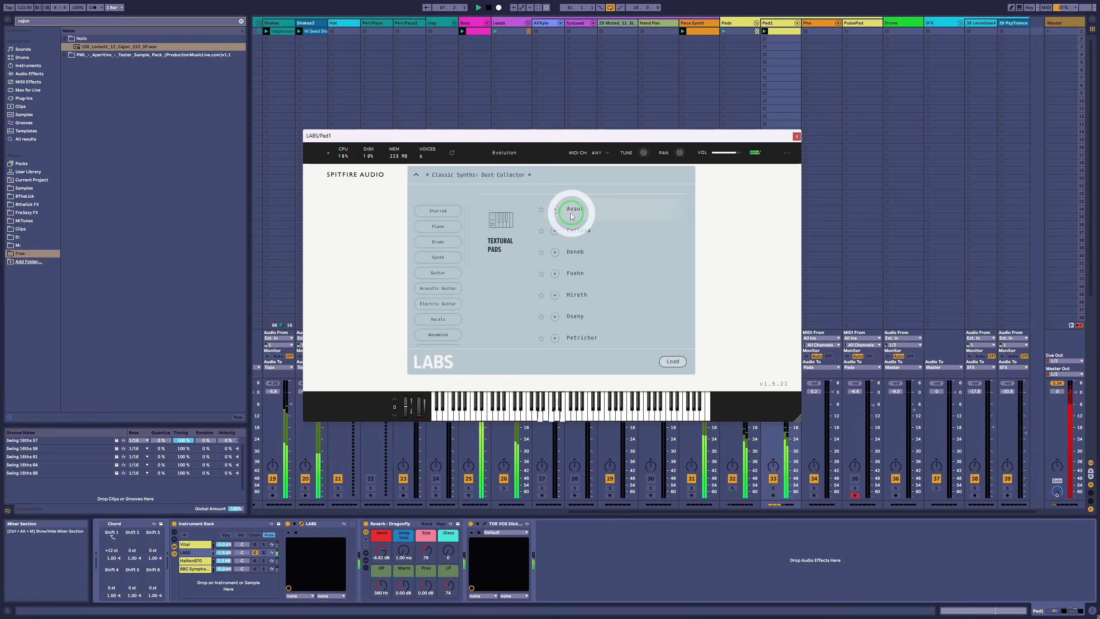
left_click(580, 213)
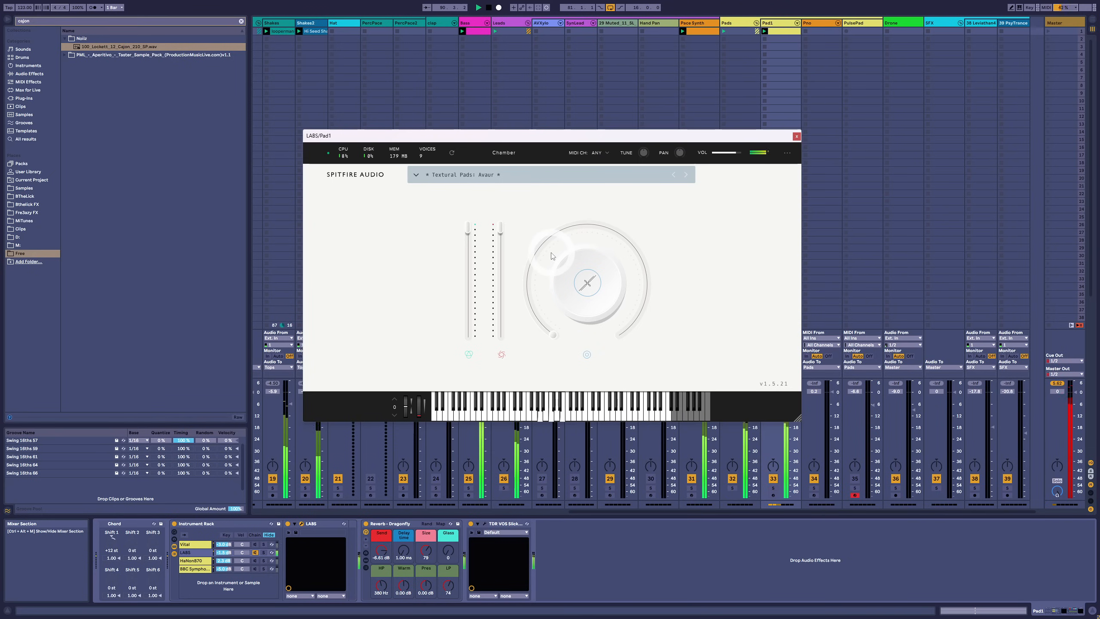
left_click_drag(502, 236, 498, 254)
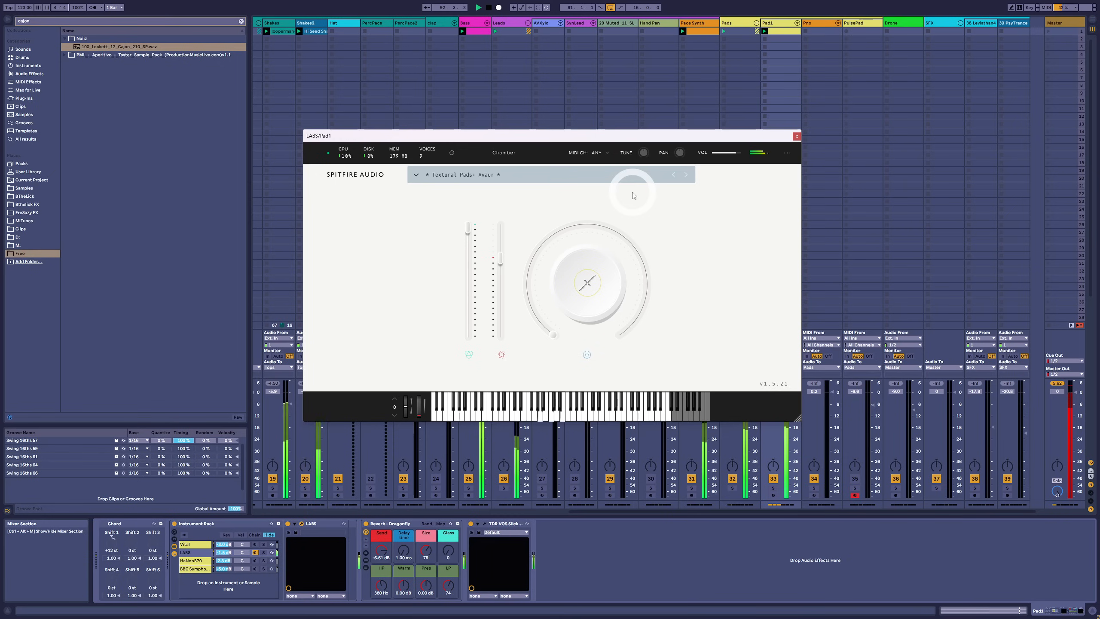
Load the Textural Pads preset Cyclosa in LABS
left_click(479, 172)
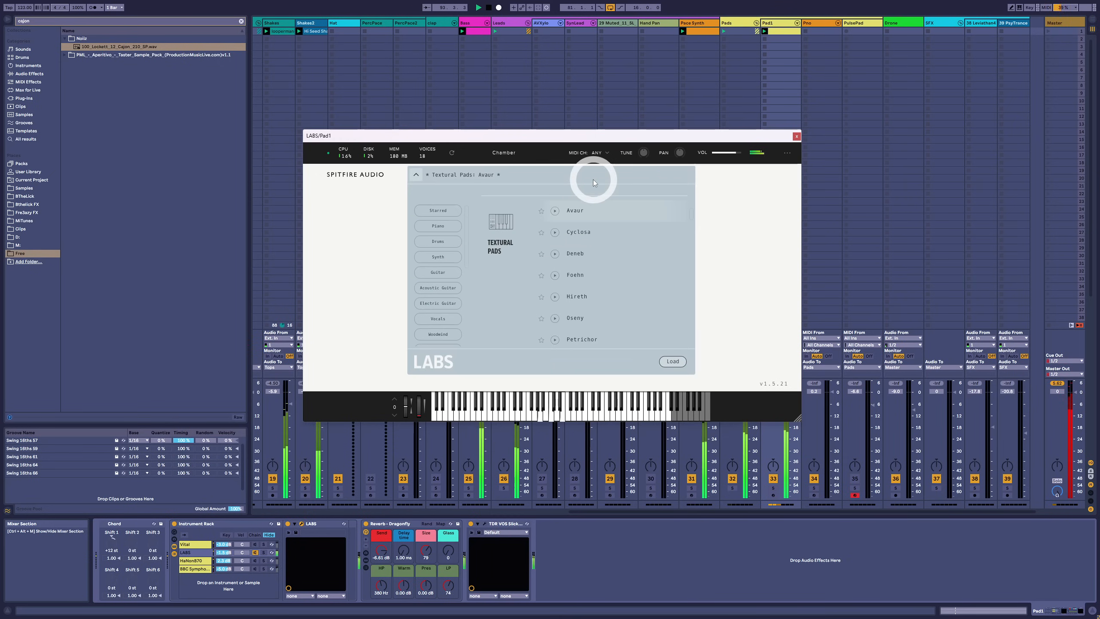
left_click(581, 233)
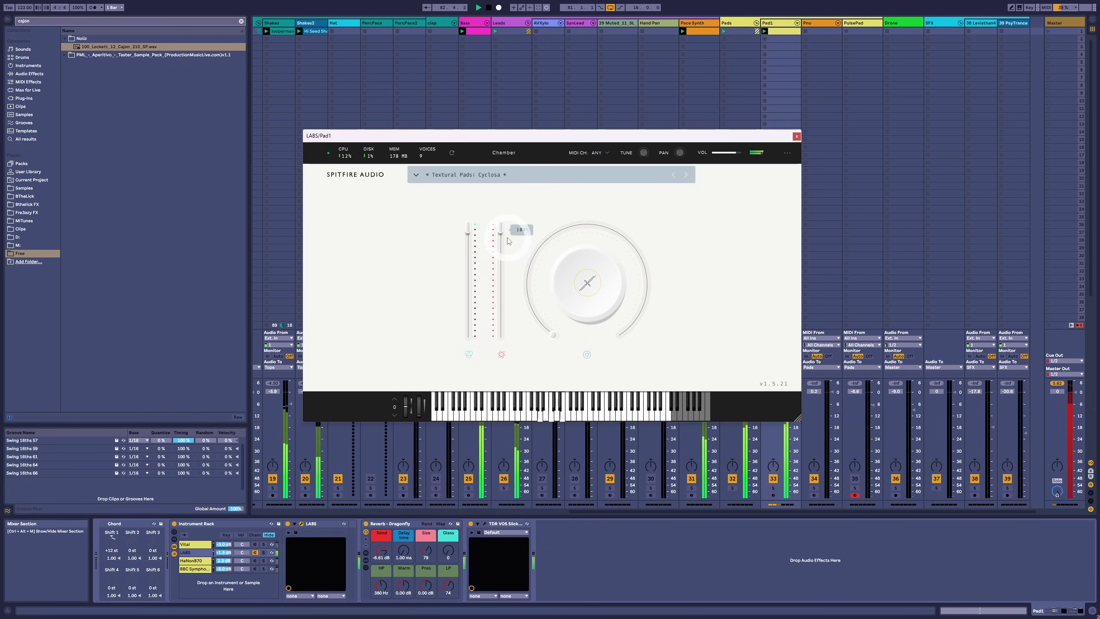
Search the MIDI effects for "pitch" and add the +12 Pitch preset to the LABS chain
left_click_drag(32, 21, 1, 24)
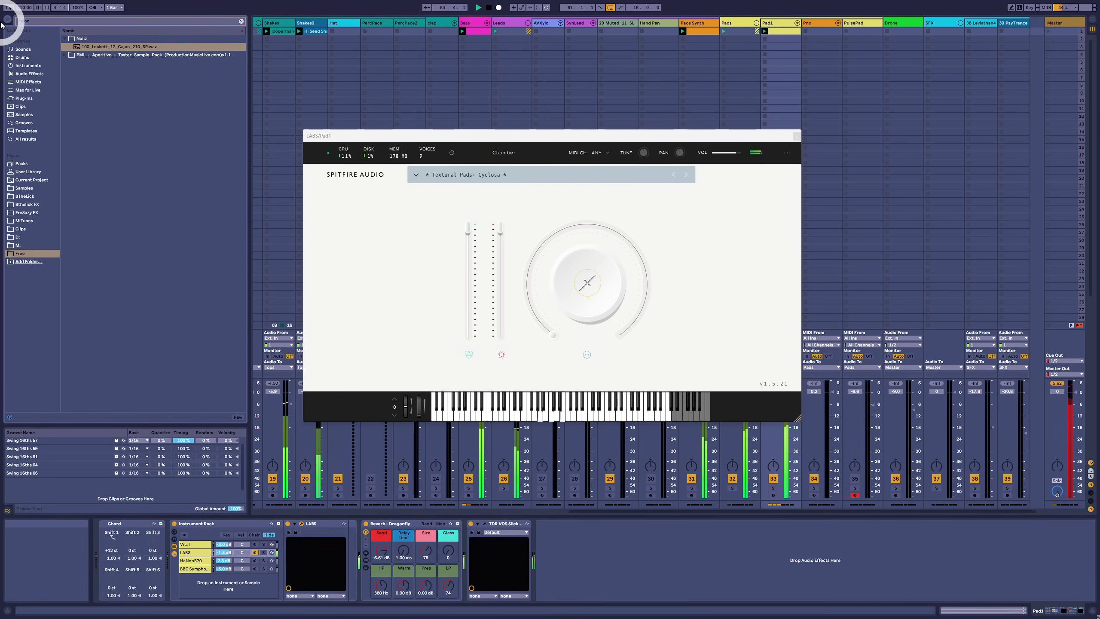
type("pitch")
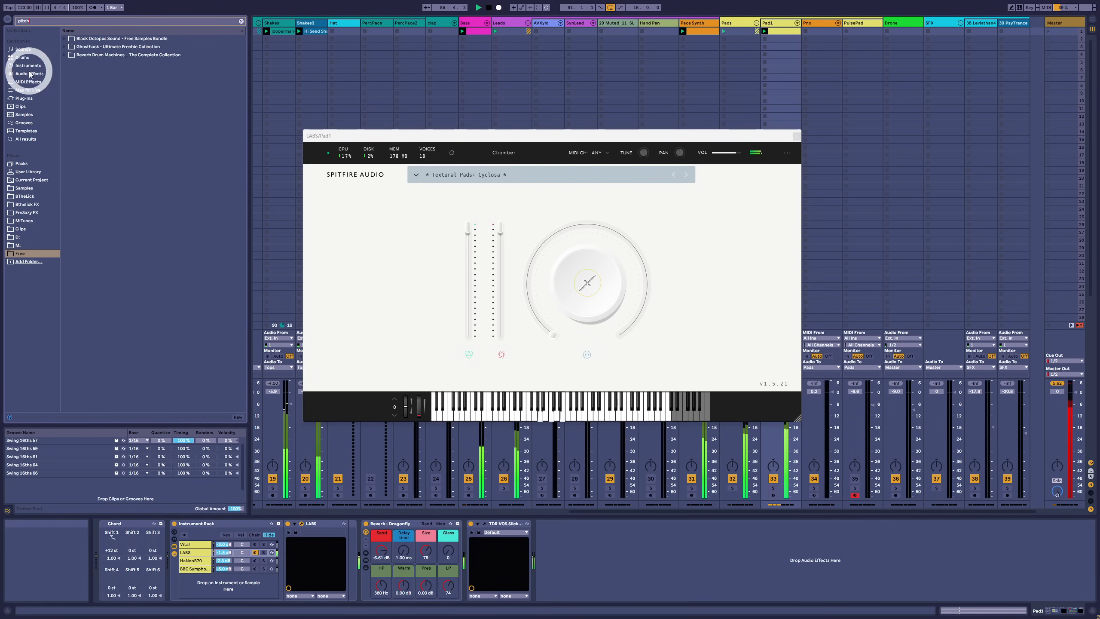
left_click(27, 74)
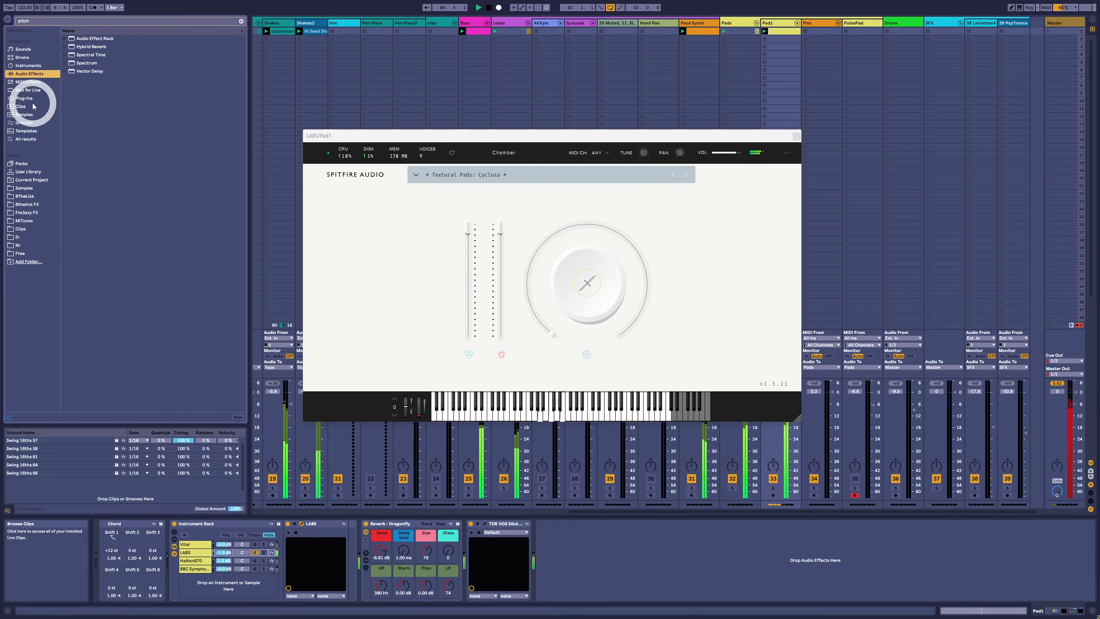
left_click(29, 82)
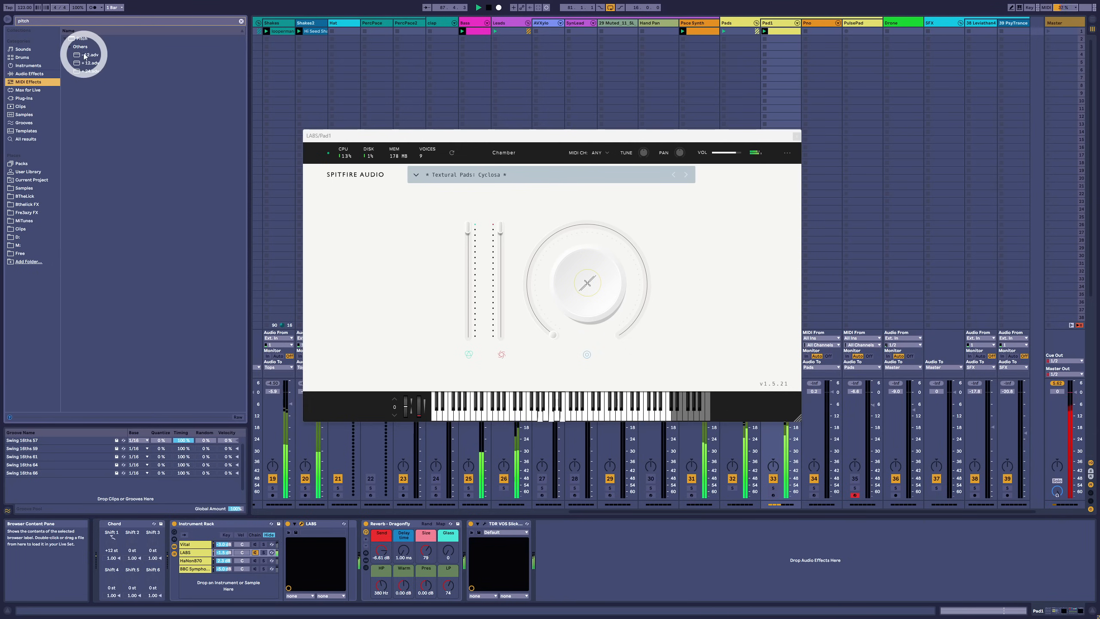
left_click_drag(89, 62, 194, 553)
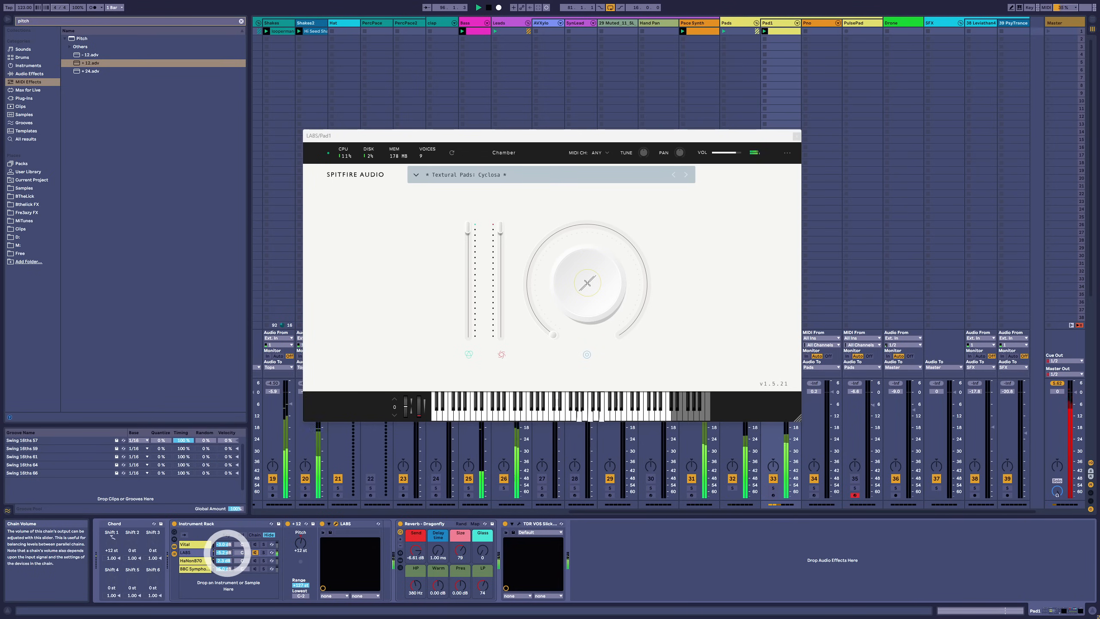
Activate the Vital chain again, adjust the LABS chain's volume and close the LABS window
left_click(255, 546)
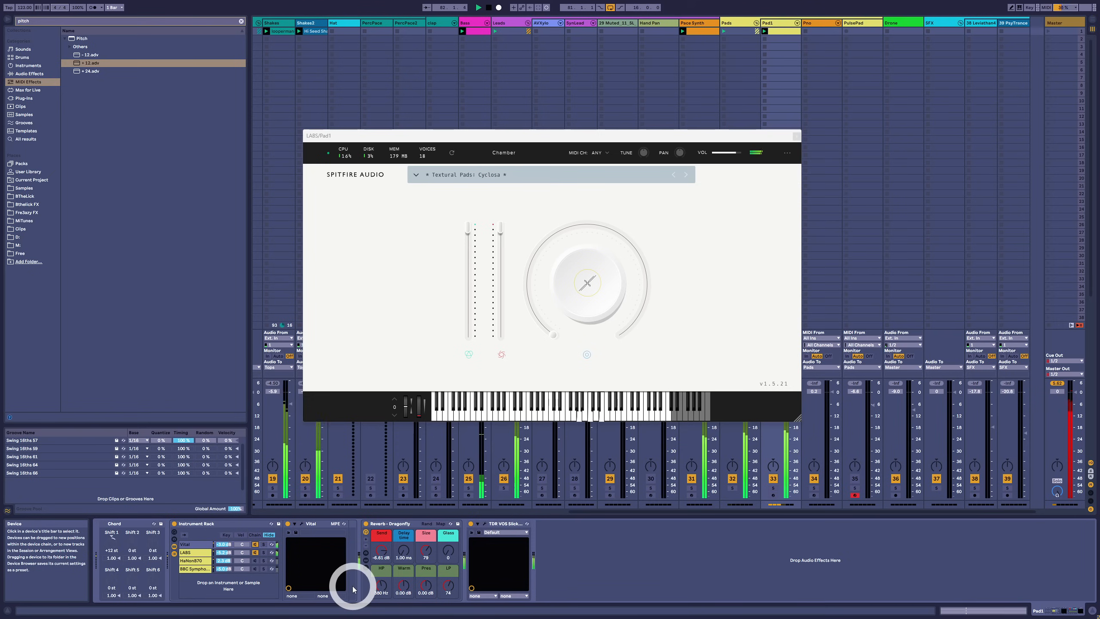
left_click(222, 552)
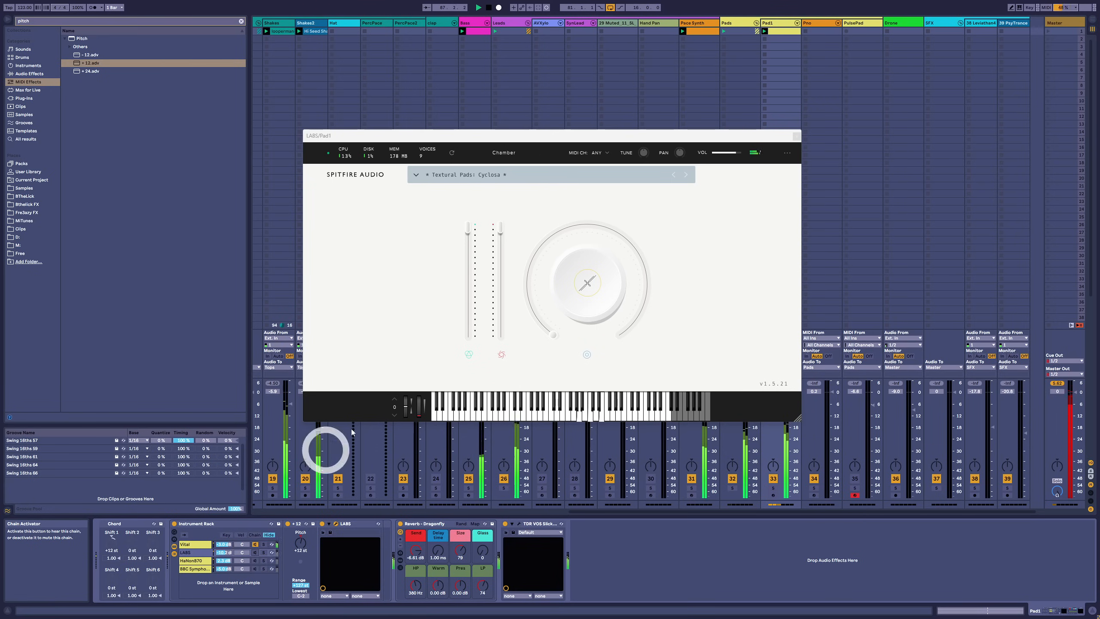
left_click(795, 137)
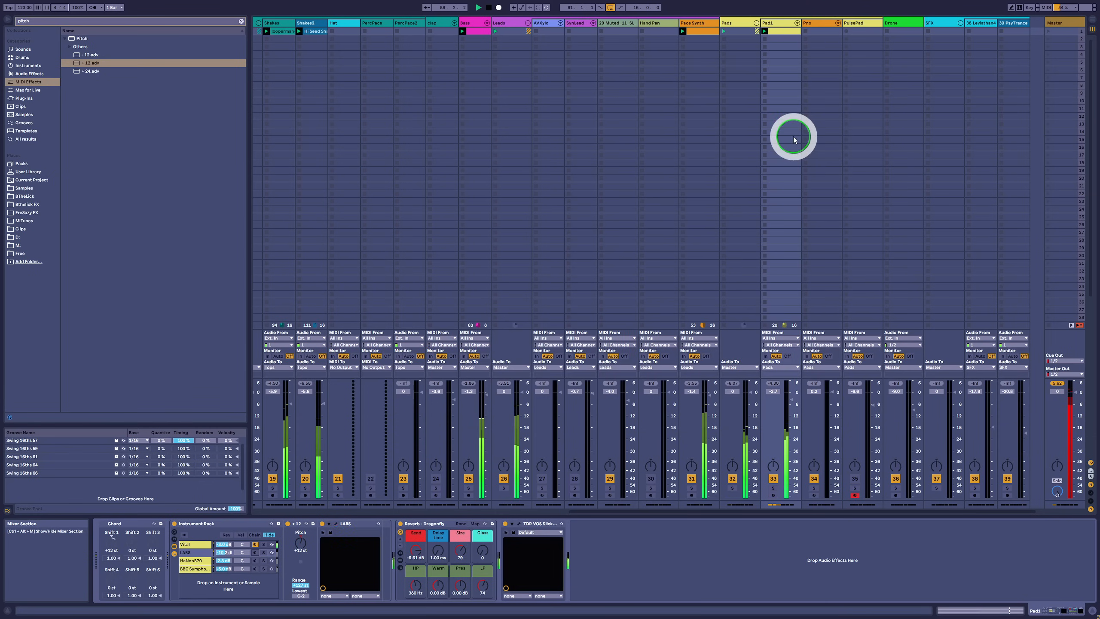
Switch the active rack chain from Vital to HaNonB70 and open the organ plug-in's window, placing it clear of the browser
left_click(194, 561)
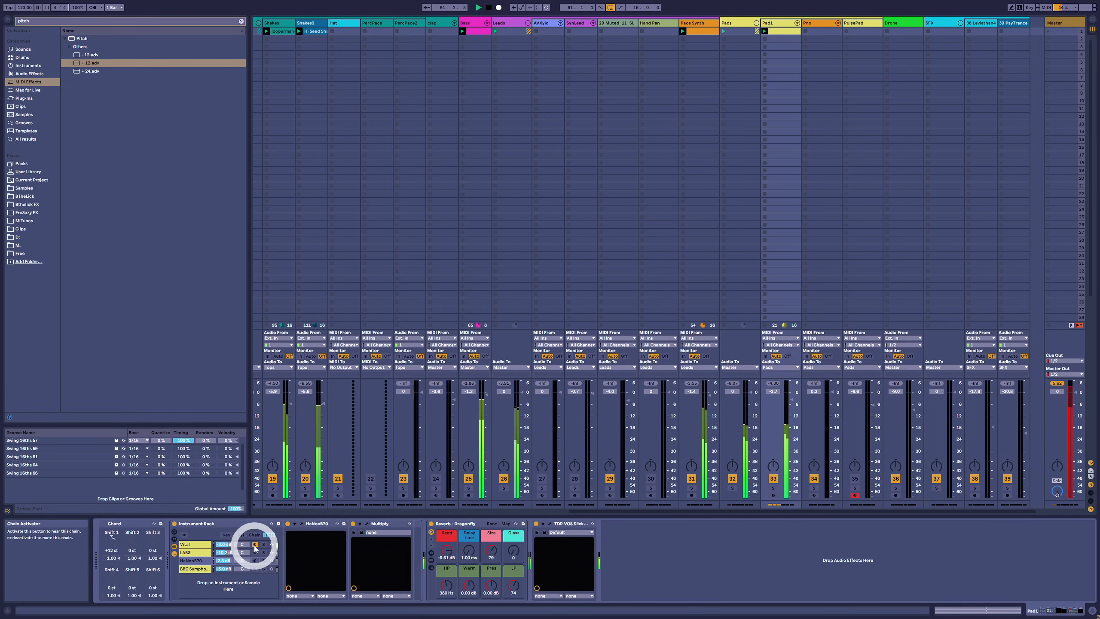
left_click(255, 545)
left_click(256, 560)
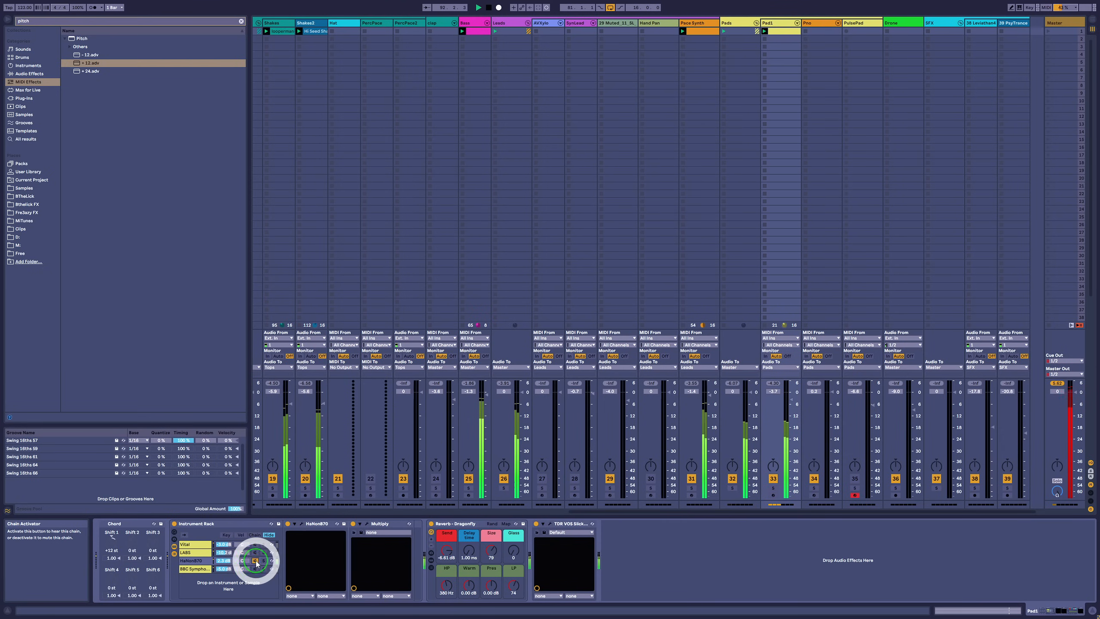
left_click(301, 524)
left_click_drag(241, 43, 426, 65)
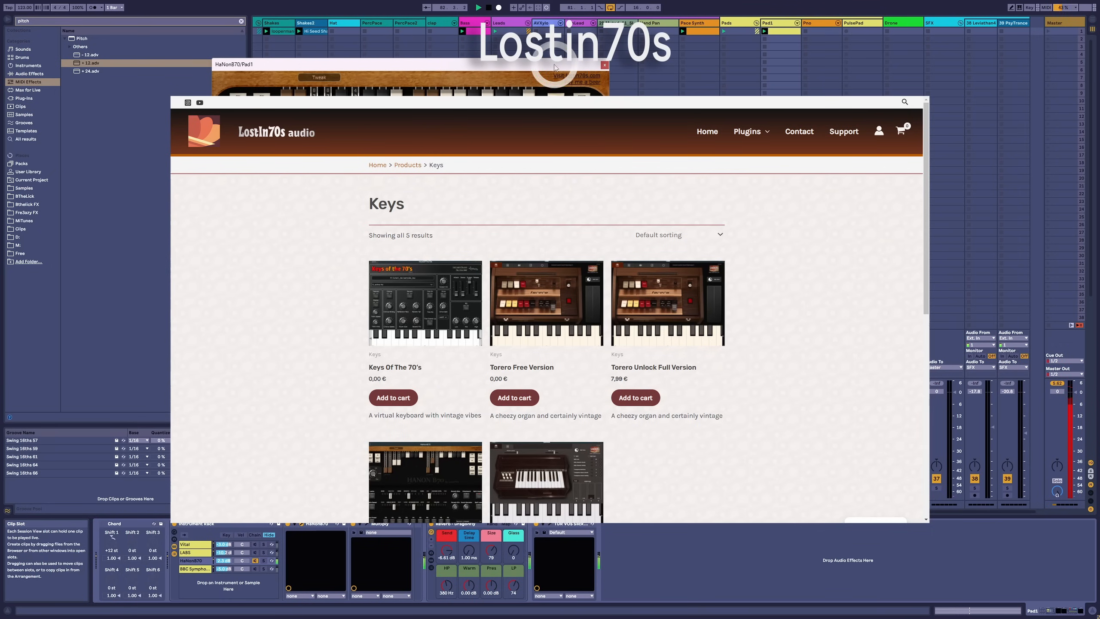
left_click_drag(560, 67, 628, 89)
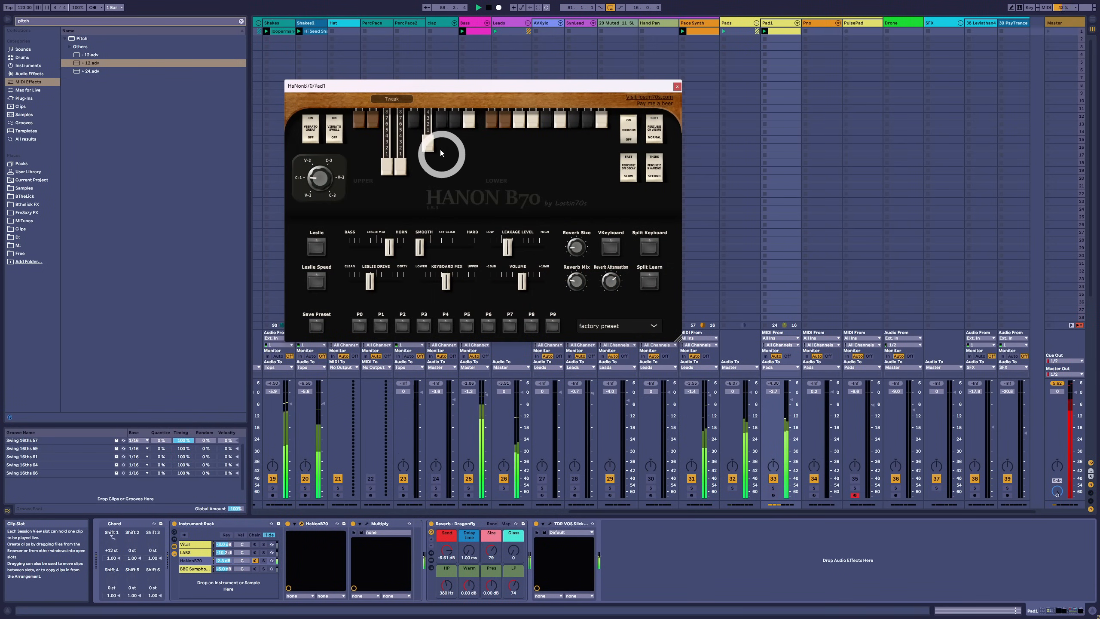
Adjust several upper-manual drawbars of the Hanon B70 organ and close its window
left_click_drag(434, 143, 433, 169)
left_click_drag(469, 131, 467, 167)
mouse_move(400, 166)
left_mouse_down()
mouse_move(406, 120)
mouse_move(393, 172)
mouse_move(405, 117)
mouse_move(410, 159)
mouse_move(423, 164)
mouse_move(457, 145)
mouse_move(468, 102)
mouse_move(450, 173)
mouse_move(459, 114)
mouse_move(471, 132)
mouse_move(470, 116)
left_mouse_up()
mouse_move(376, 129)
left_mouse_down()
mouse_move(359, 205)
mouse_move(356, 109)
mouse_move(359, 189)
mouse_move(385, 136)
mouse_move(383, 175)
mouse_move(393, 153)
mouse_move(421, 143)
mouse_move(363, 159)
mouse_move(393, 103)
mouse_move(658, 103)
mouse_move(393, 115)
mouse_move(400, 127)
mouse_move(417, 118)
mouse_move(405, 148)
mouse_move(400, 122)
mouse_move(444, 122)
mouse_move(399, 151)
left_mouse_up()
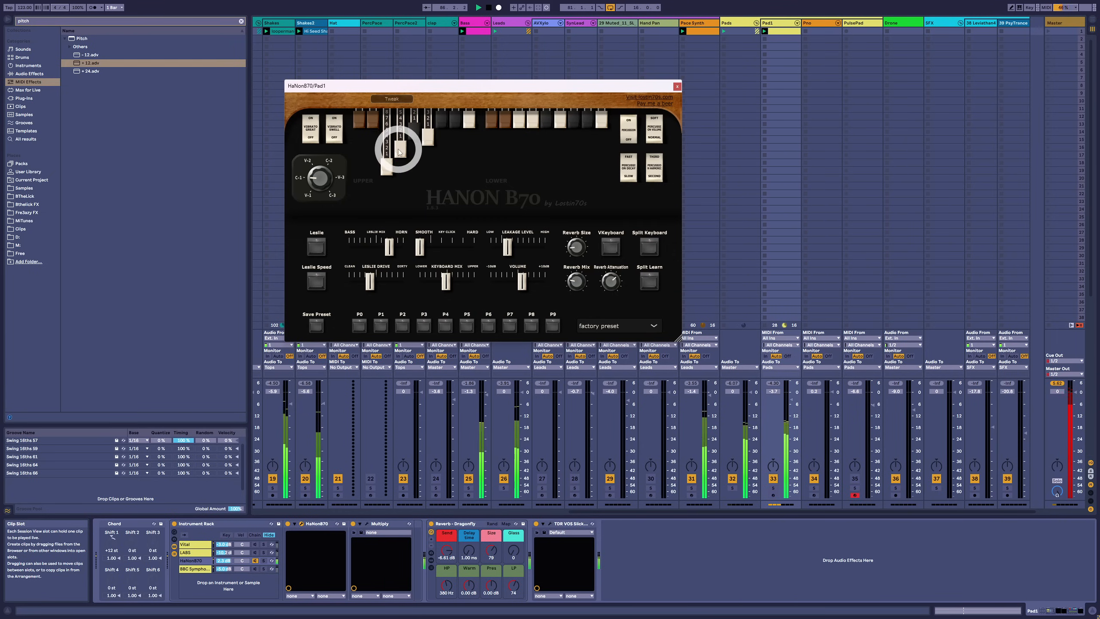
left_click(676, 87)
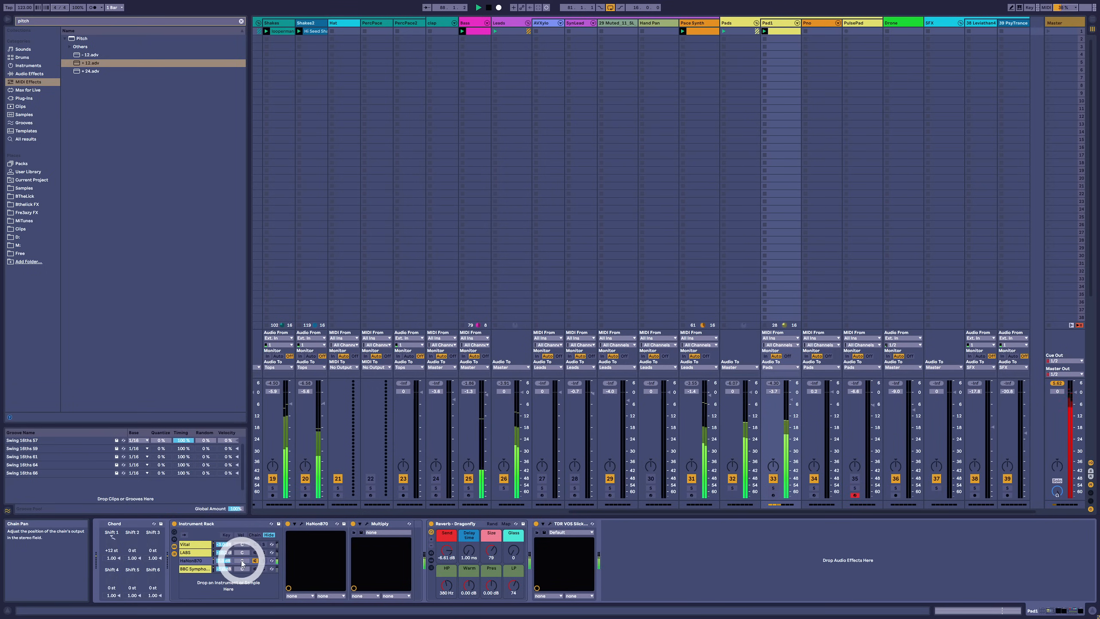
Activate the BBC Symphony Orchestra chain and open its window to examine the Strings: Celli patch and the orchestra sections
left_click(255, 569)
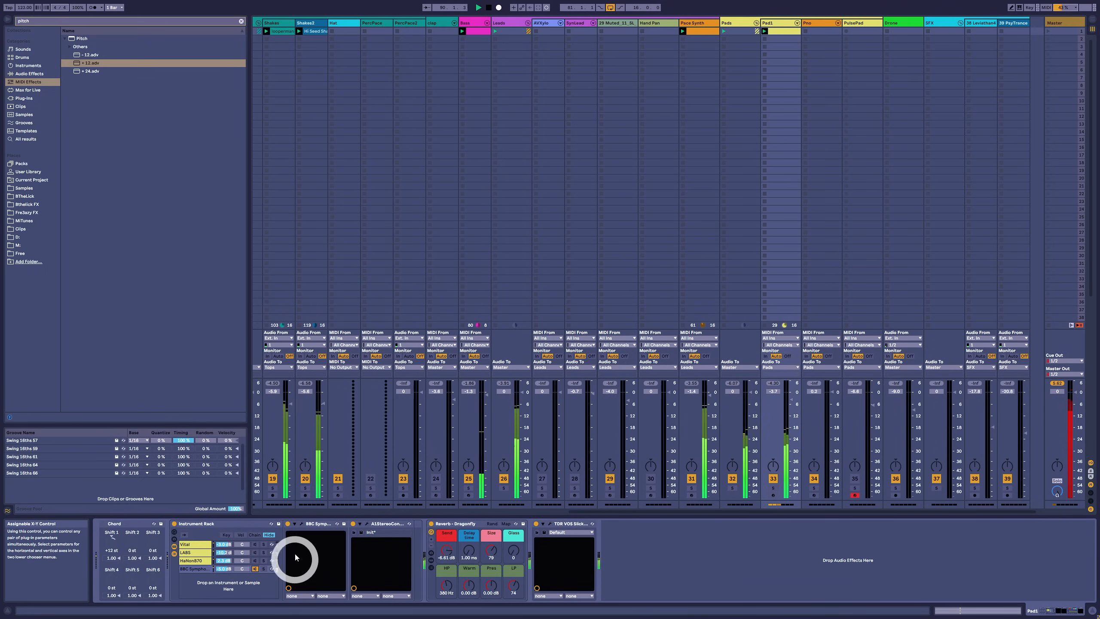
left_click(302, 524)
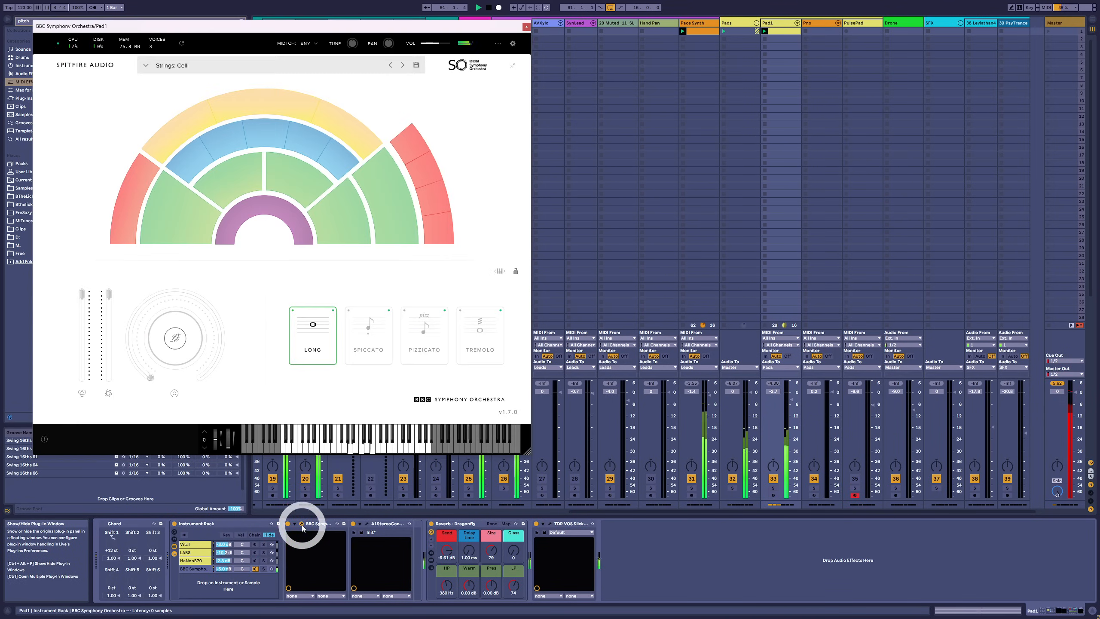
left_click_drag(294, 32, 430, 45)
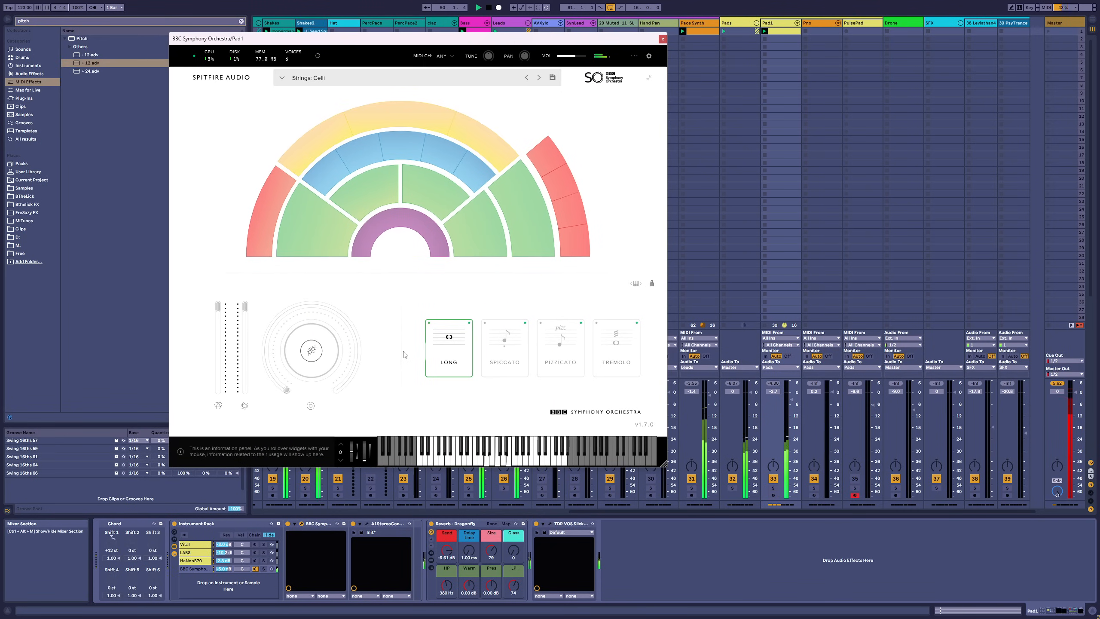
mouse_move(492, 238)
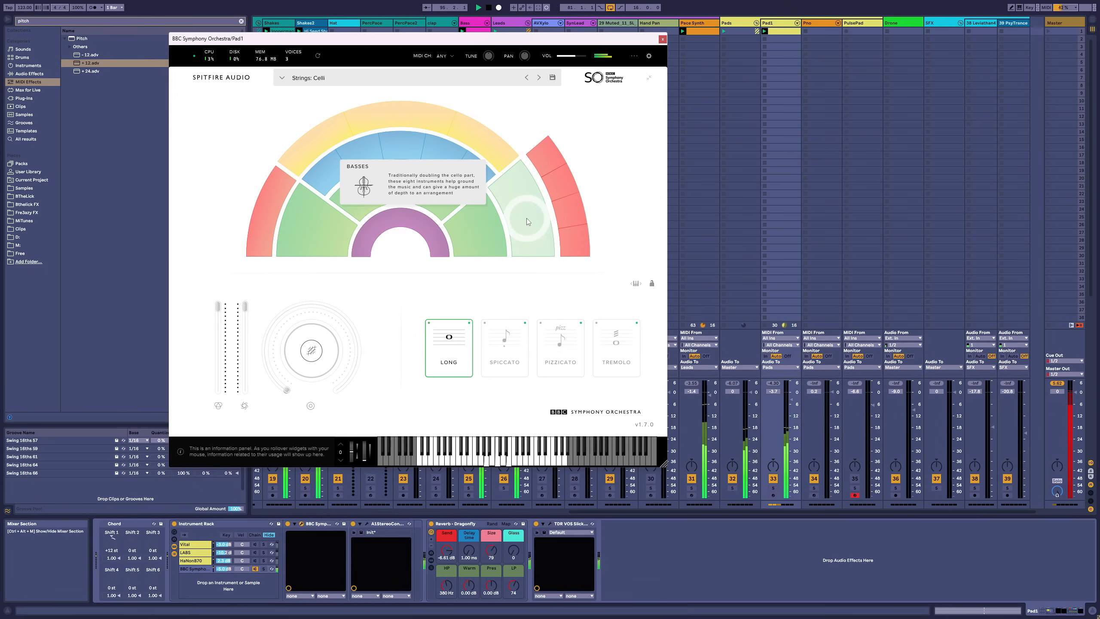
mouse_move(451, 210)
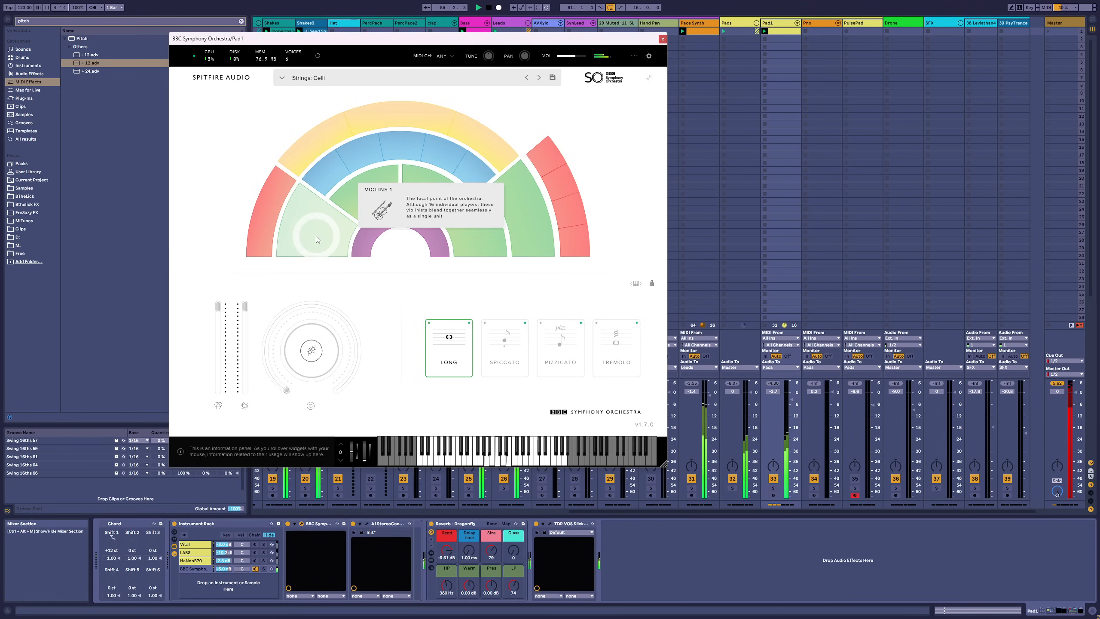
Close and reopen the BBC Symphony Orchestra window to view its orchestra sections, including Violins 1, and close it again
left_click(663, 40)
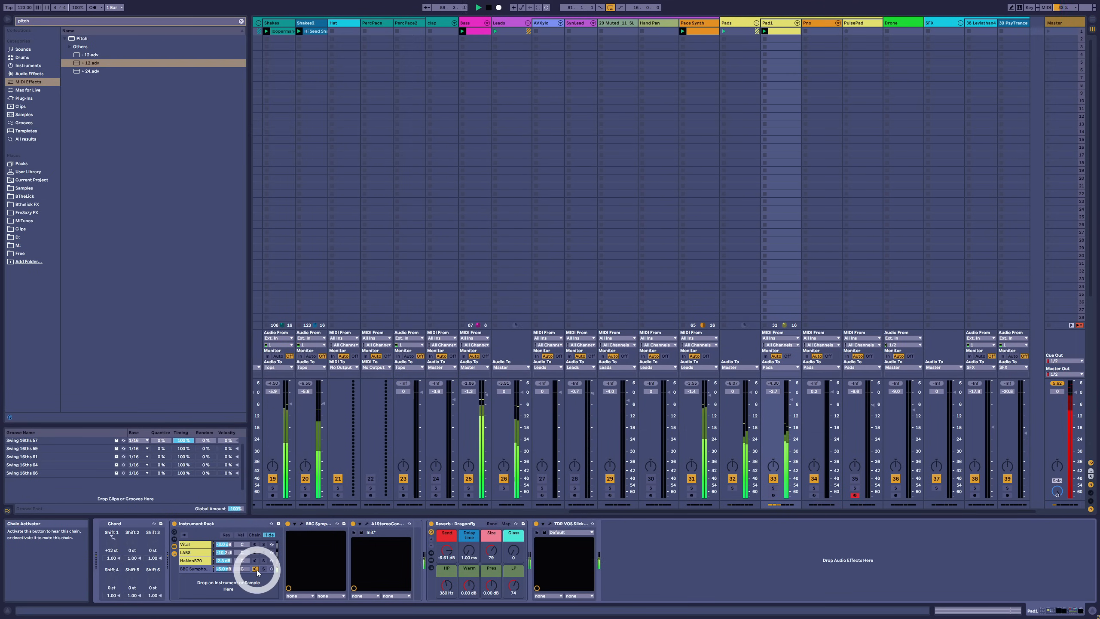
left_click(305, 524)
left_click(307, 226)
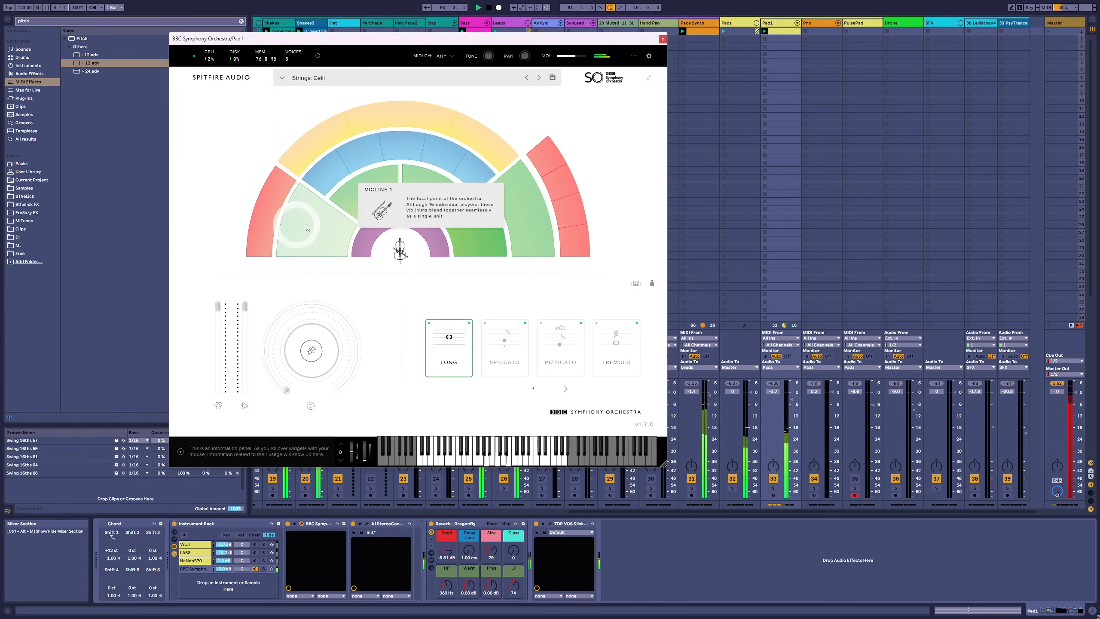
left_click(663, 44)
Open the A1StereoControl window on the BBC chain, examine its pan and stereo width settings, and close it
left_click(367, 523)
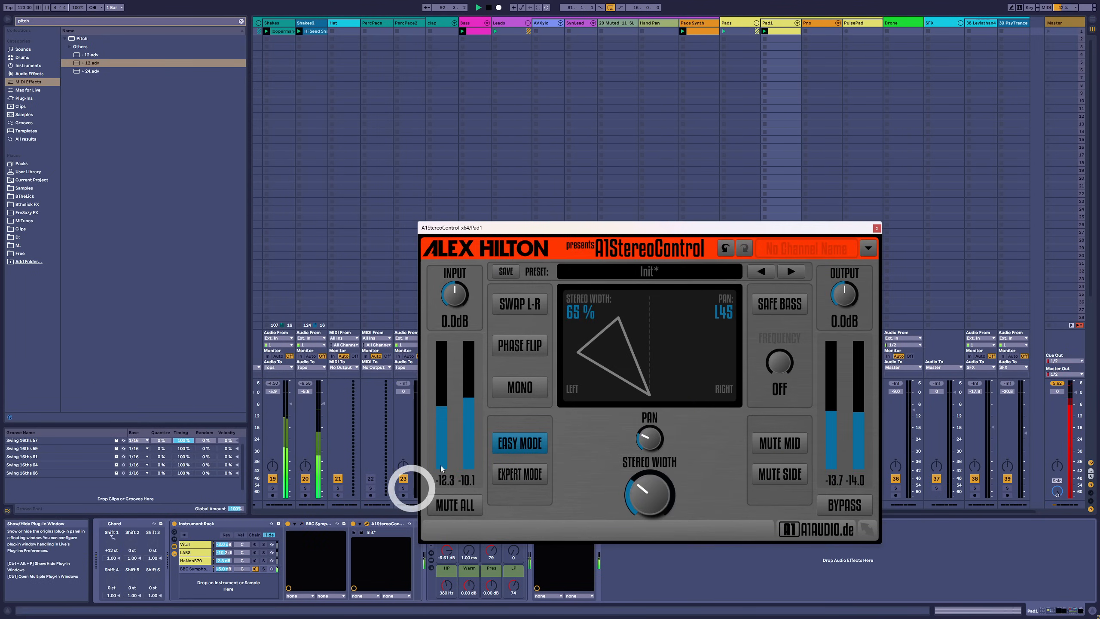
left_click_drag(634, 226, 483, 163)
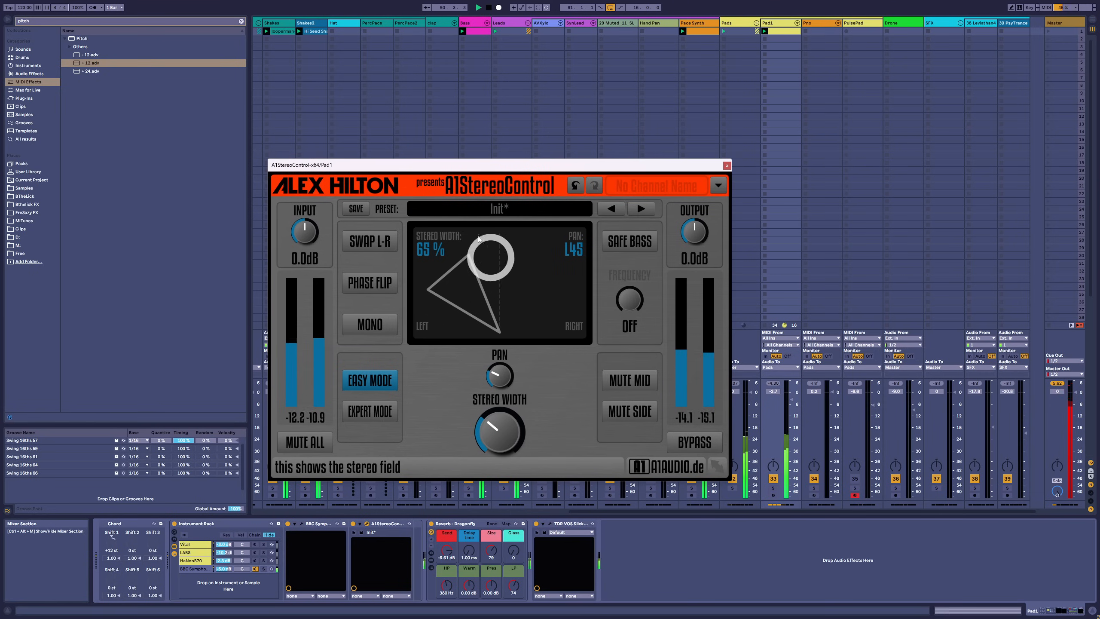
left_click(727, 165)
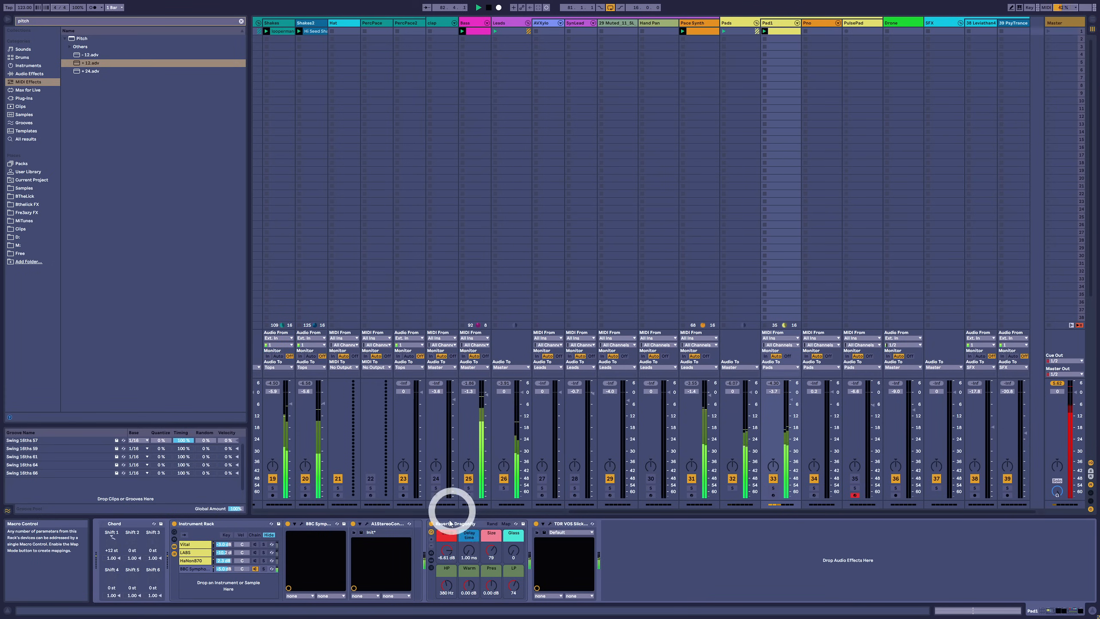
Set the high-pass frequency of the pad's SlickEQ to 193 Hz and switch the active rack chain back to Vital
left_click(549, 524)
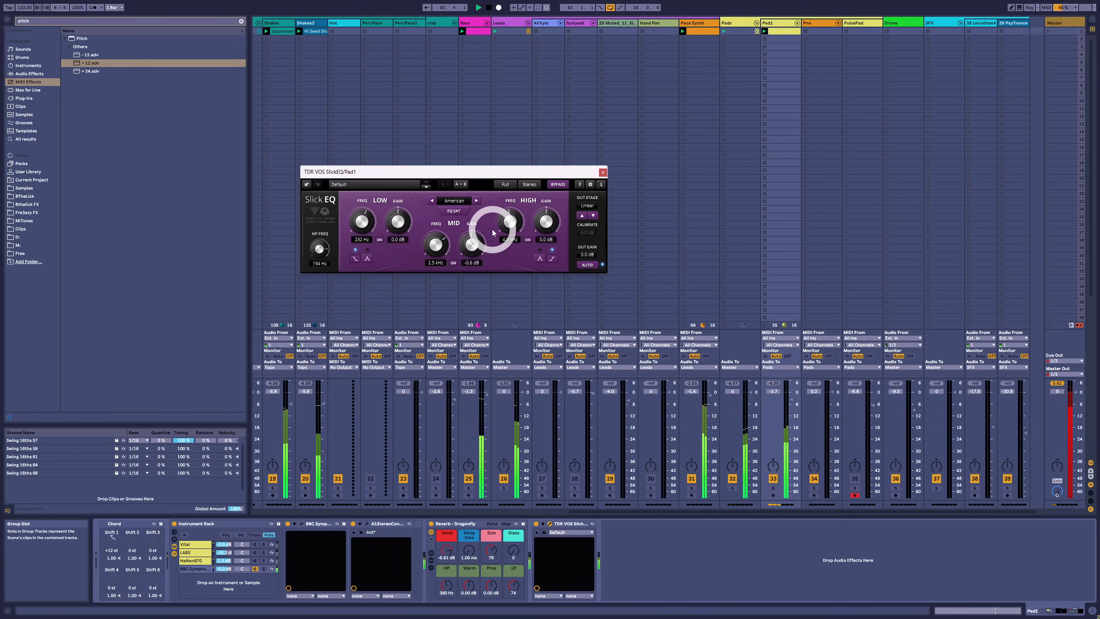
left_click_drag(463, 171, 457, 172)
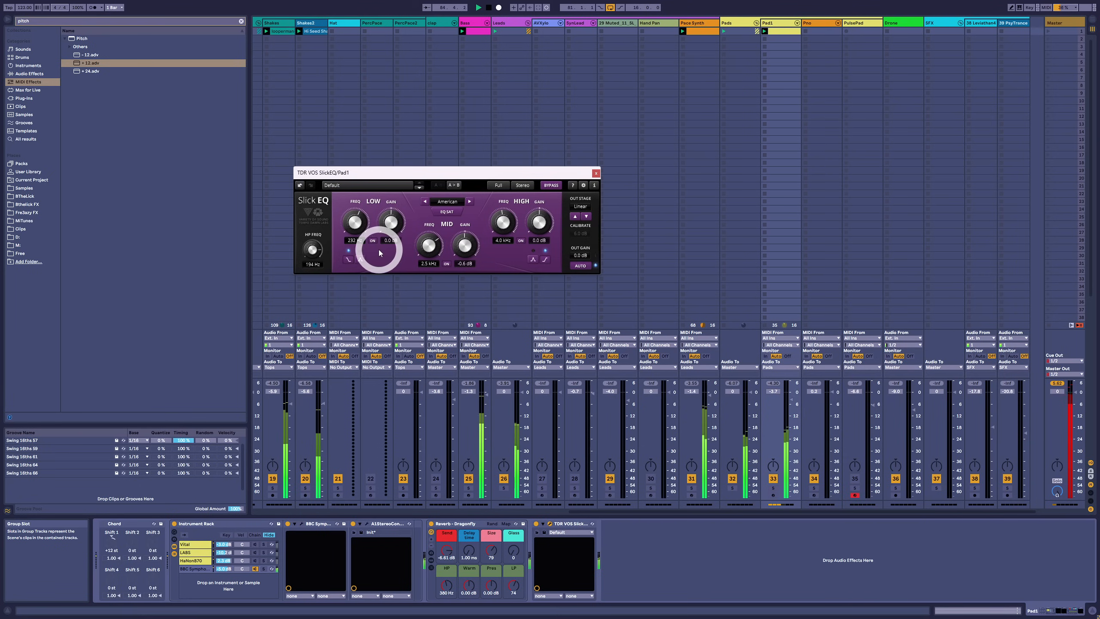
left_click_drag(315, 249, 265, 602)
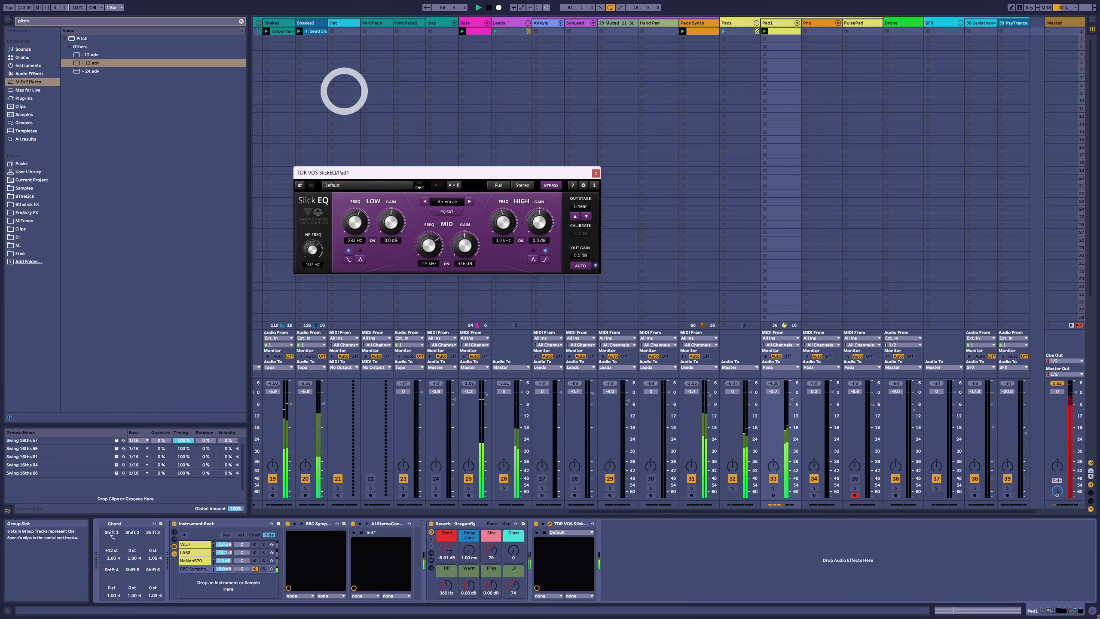
left_click_drag(313, 243, 344, 185)
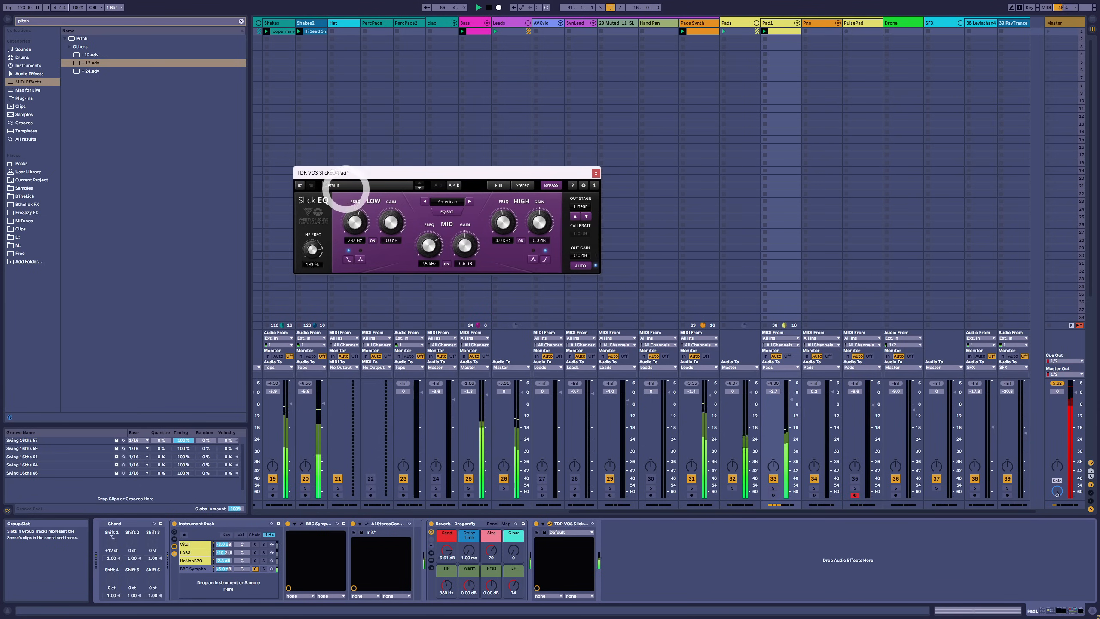
left_click(596, 172)
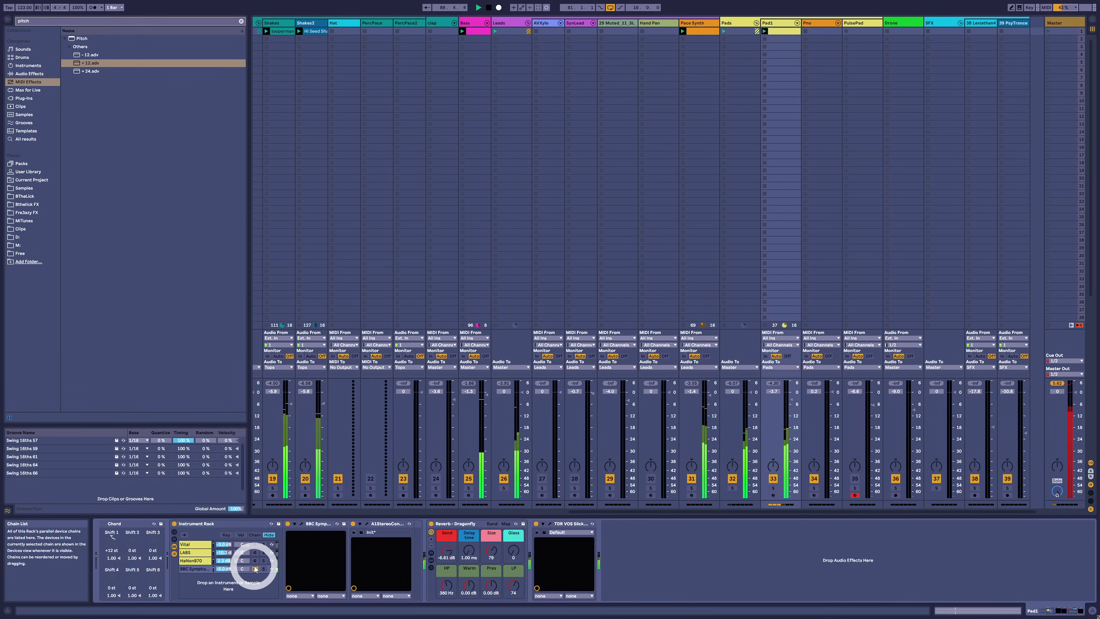
left_click(247, 545)
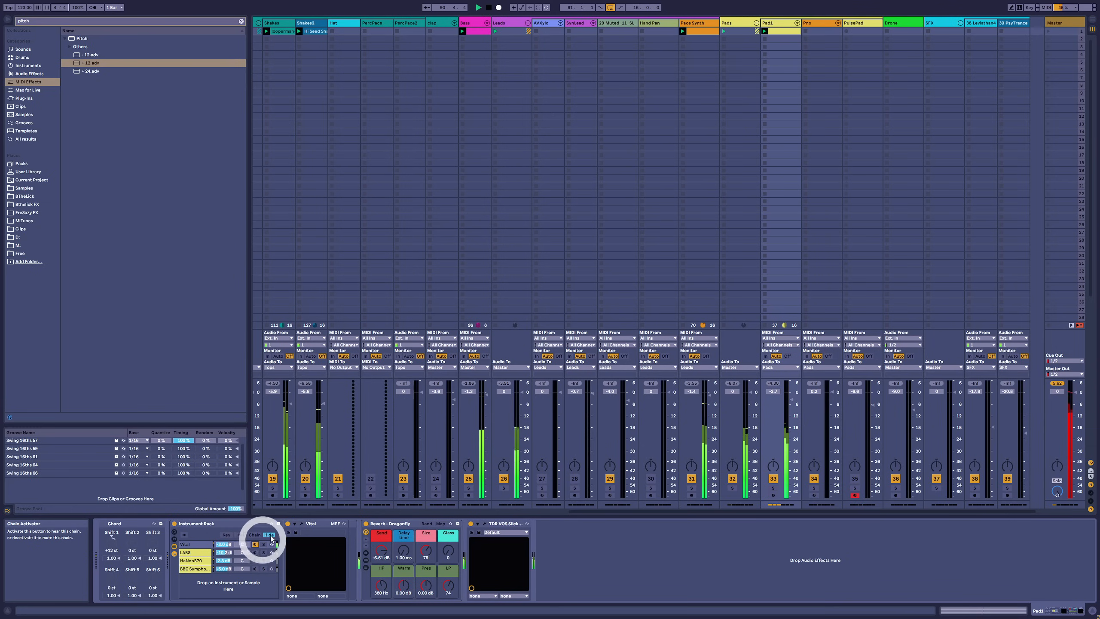
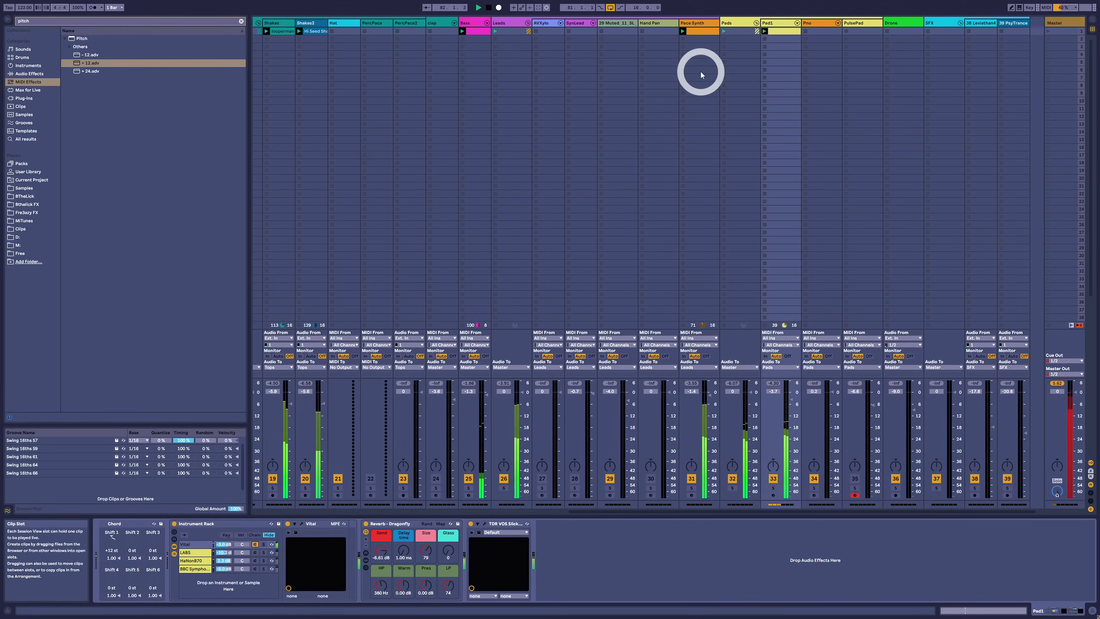
On the AVXylo track, view the Marimbaphonic and eXylo instruments of the rack side by side and close both windows
left_click(551, 33)
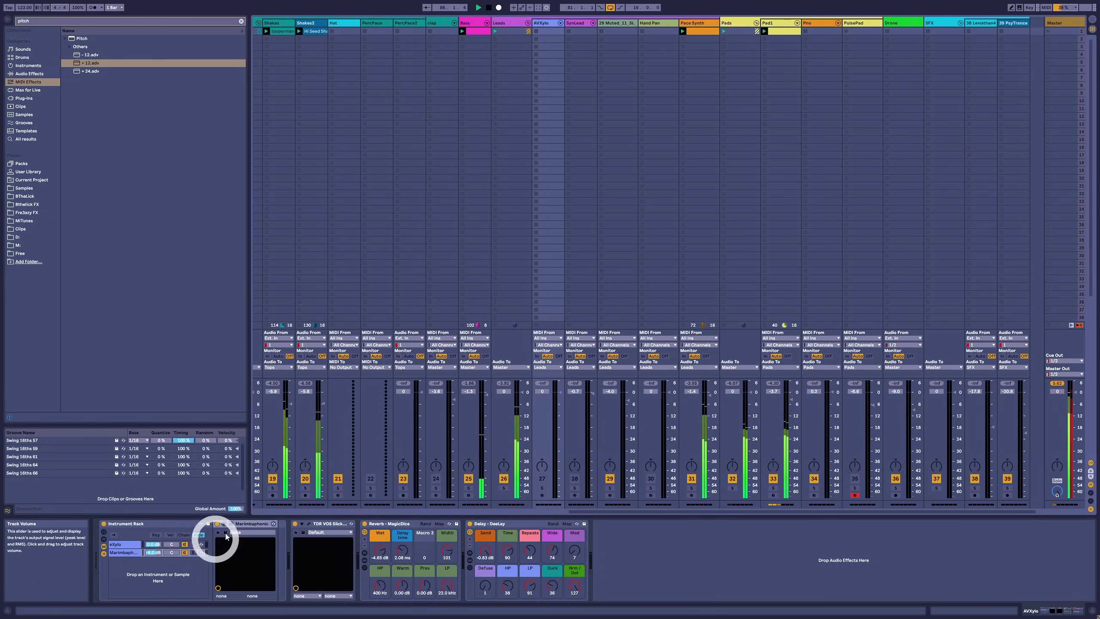
left_click(226, 532)
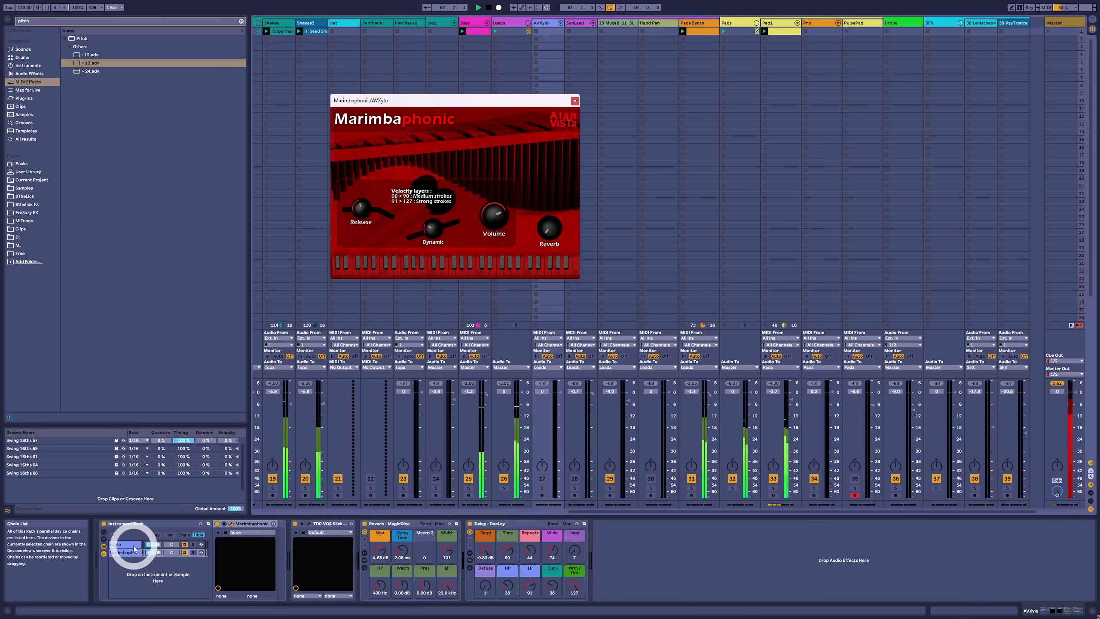
left_click(132, 546)
left_click(231, 524)
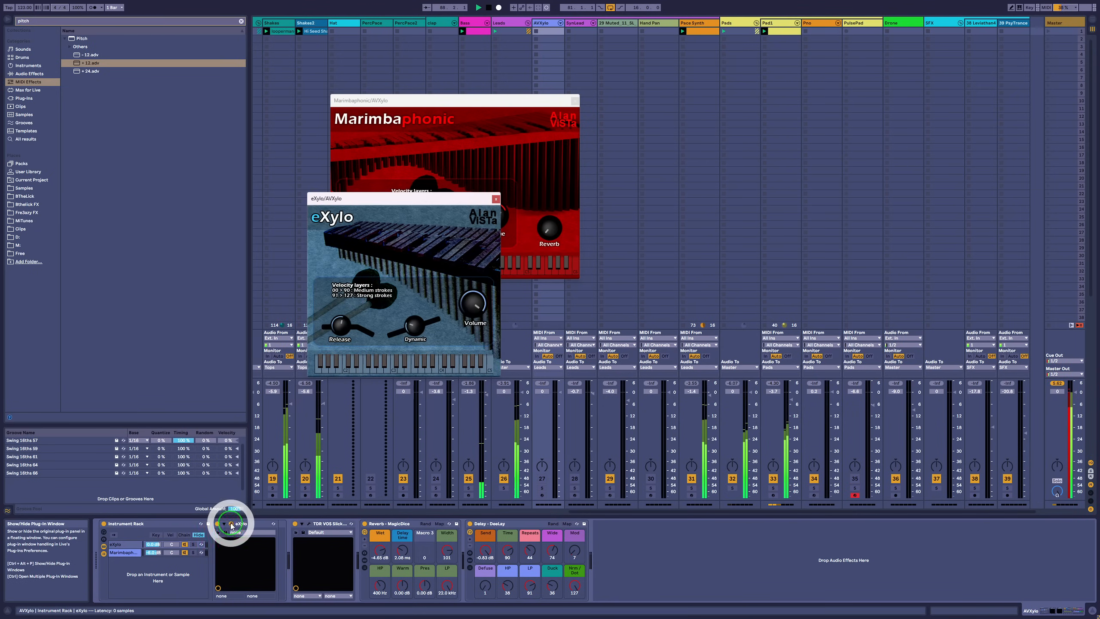
left_click_drag(657, 112, 693, 101)
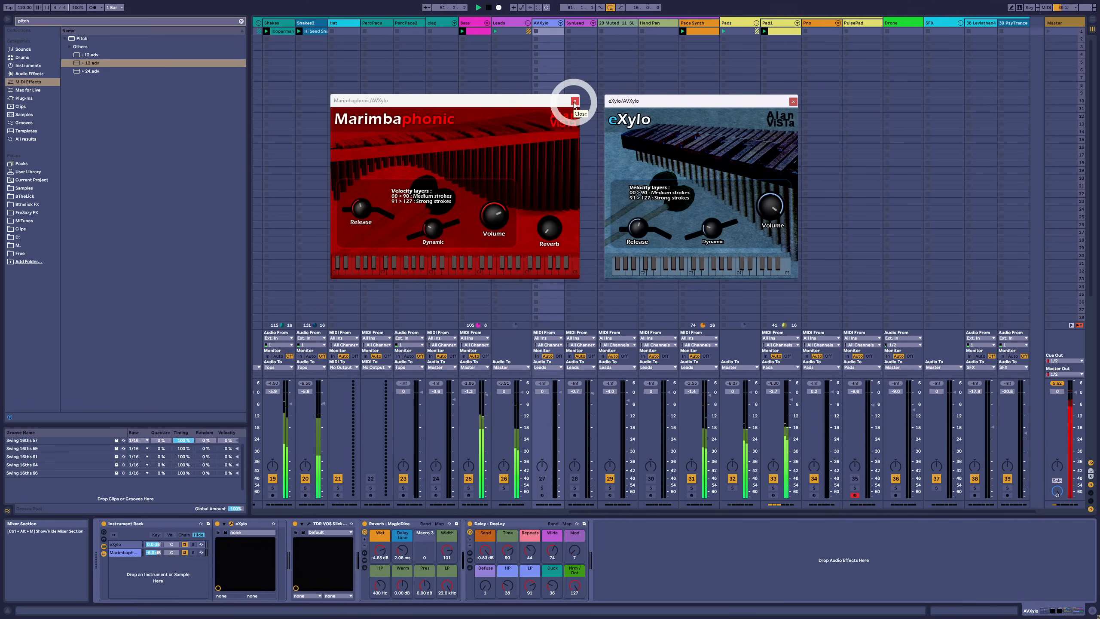
left_click_drag(551, 102, 514, 99)
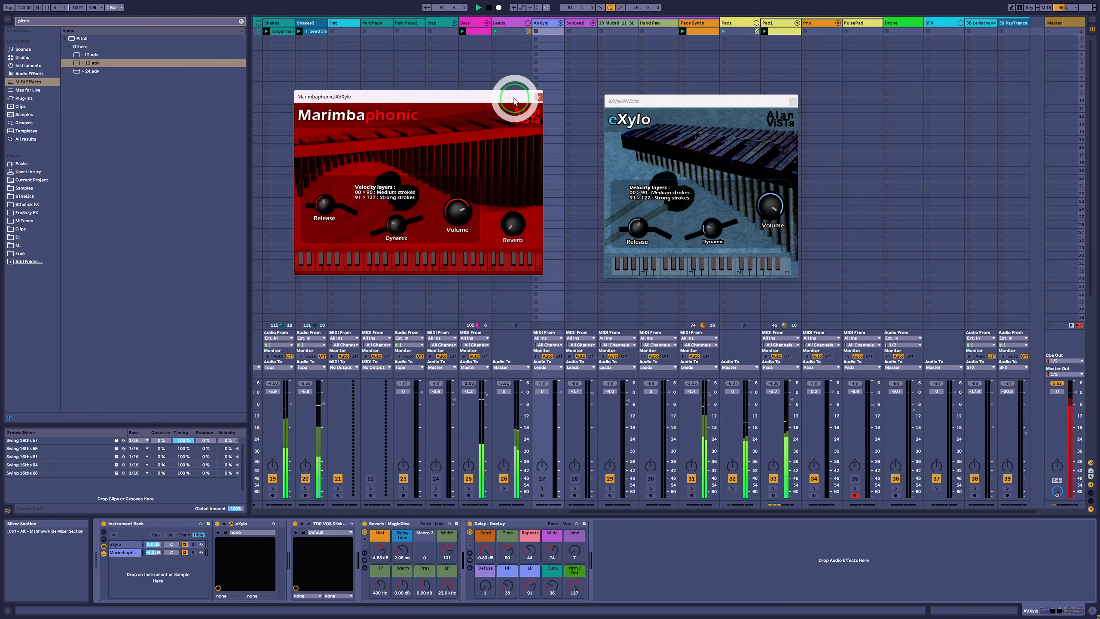
left_click(539, 98)
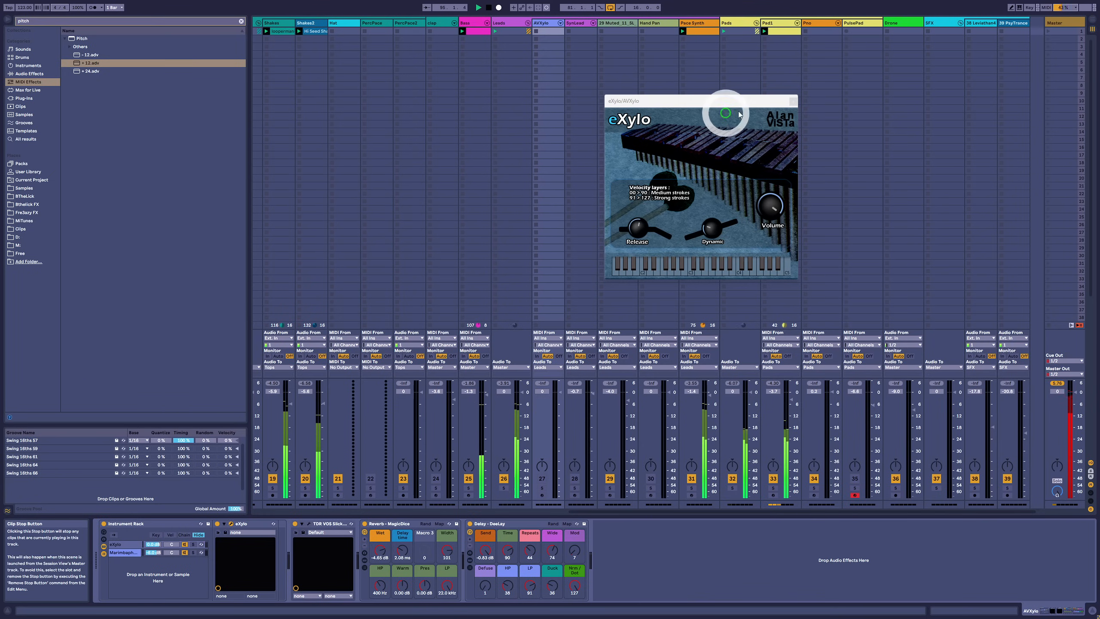
left_click(791, 101)
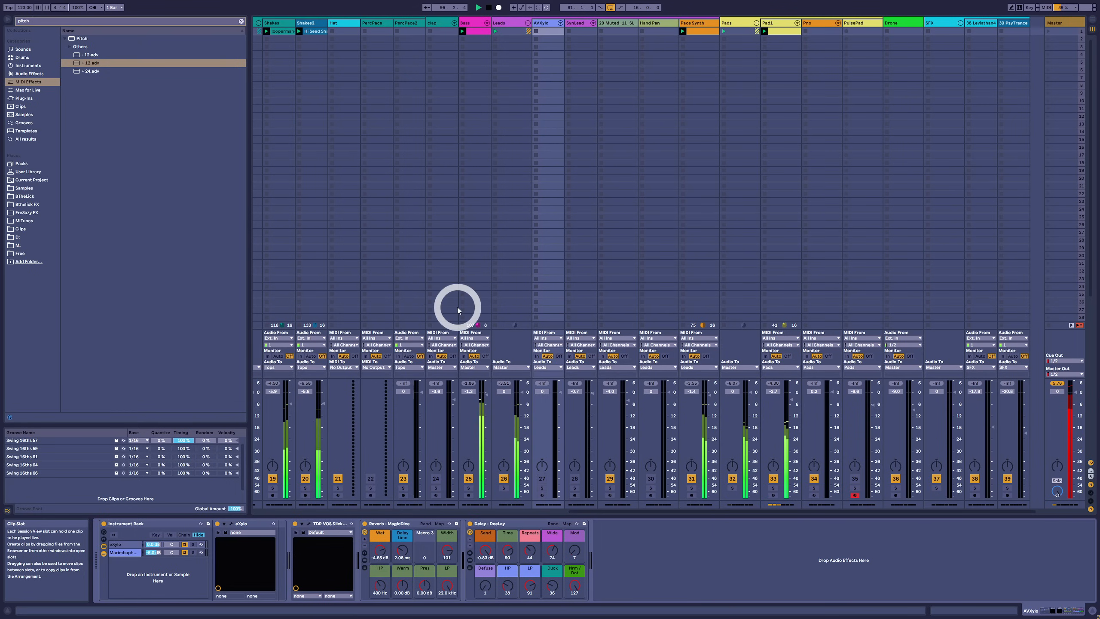
Create a MIDI clip on the AVXylo track with an A3 note at 1.1.1, and play it with the track activated
double_click(541, 32)
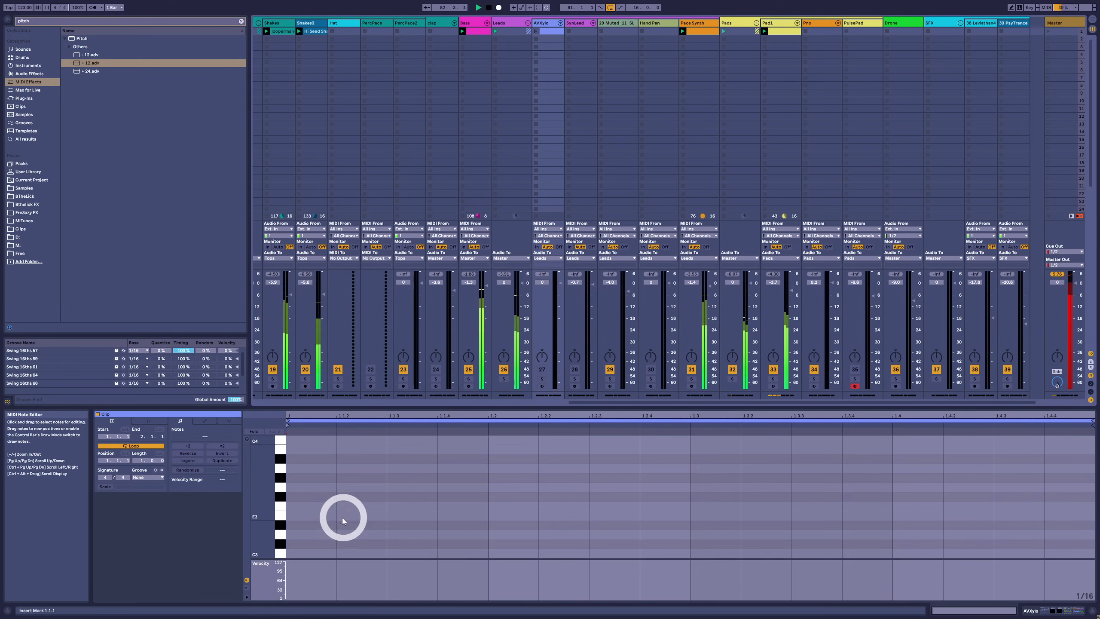
left_click(329, 517)
scroll(318, 490, "up", 1)
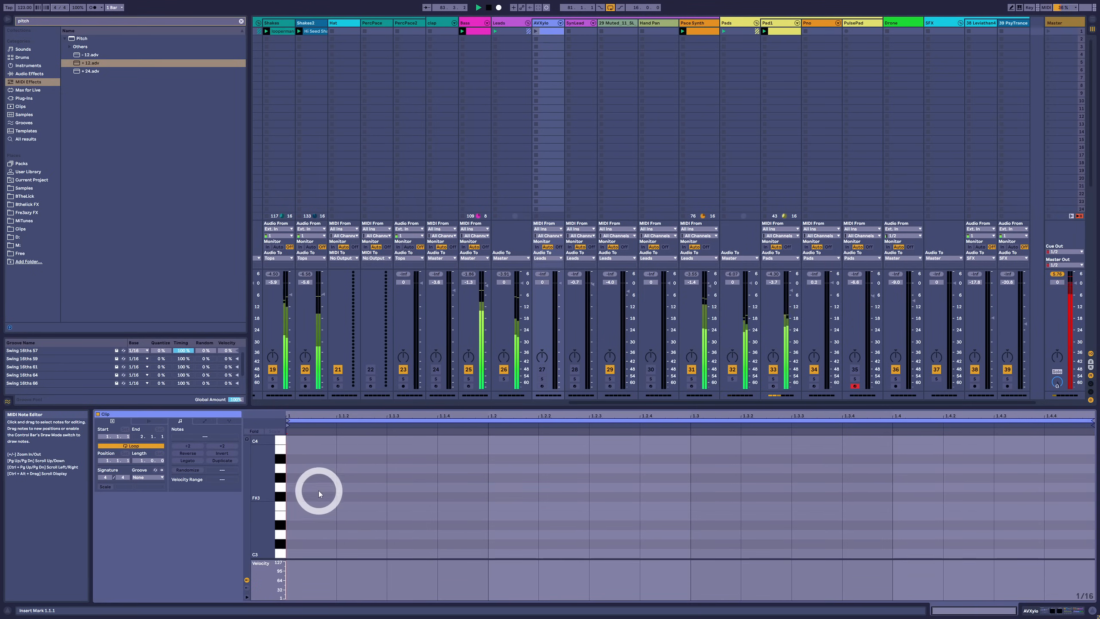
double_click(316, 468)
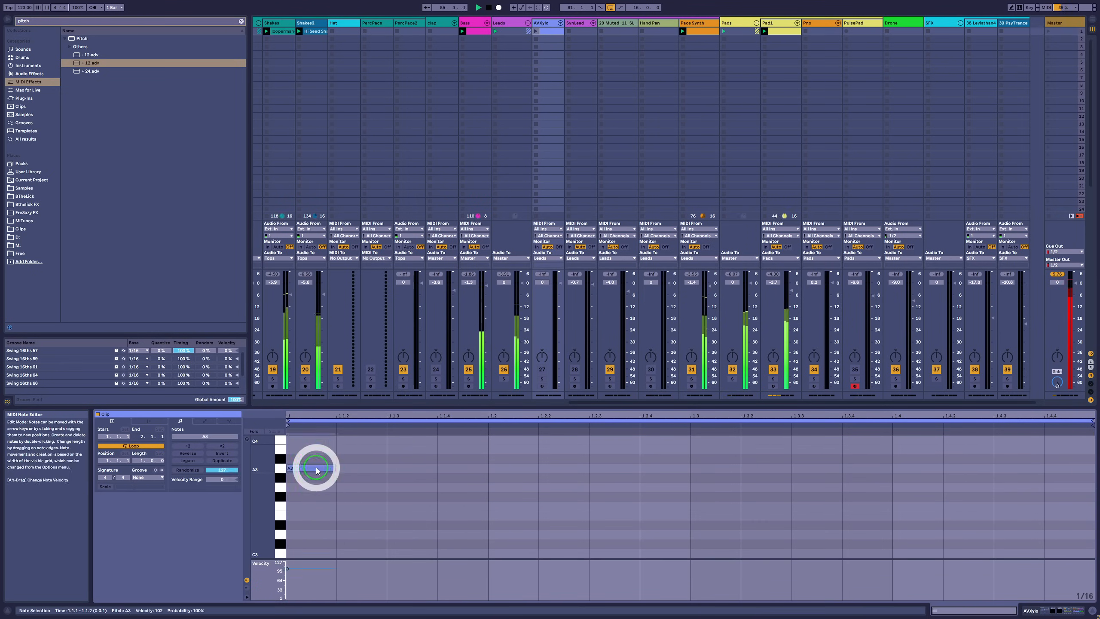
left_click(536, 31)
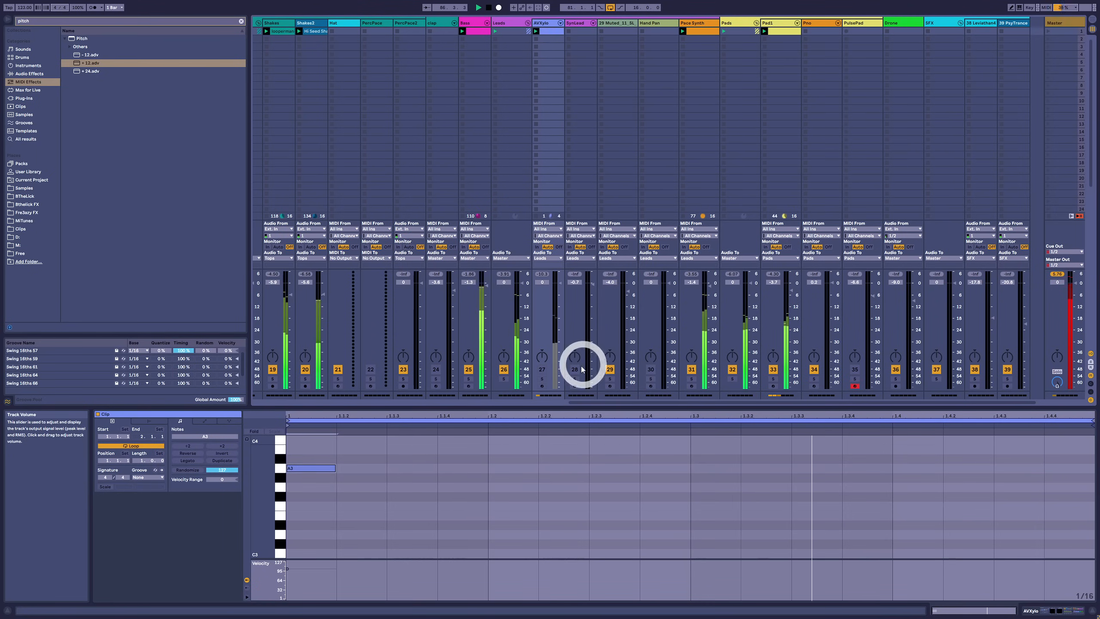
left_click(541, 369)
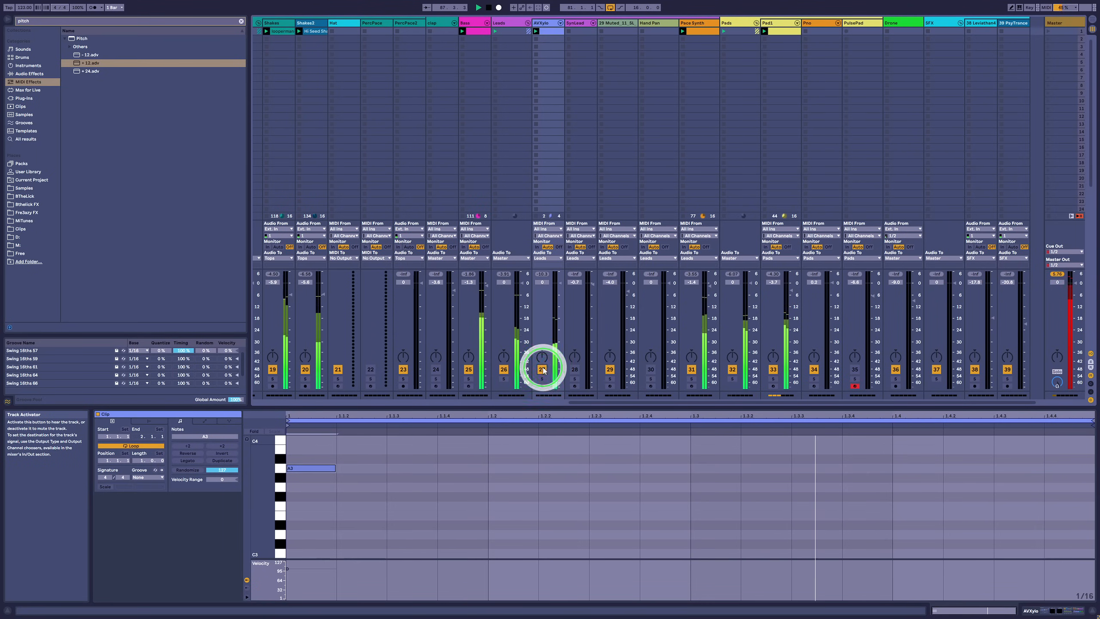
Add sixteenth notes to the xylophone clip: E3 at 1.1.3, C4 at 1.1.4, B3 at 1.2.2 and A3 at 1.2.3
double_click(518, 516)
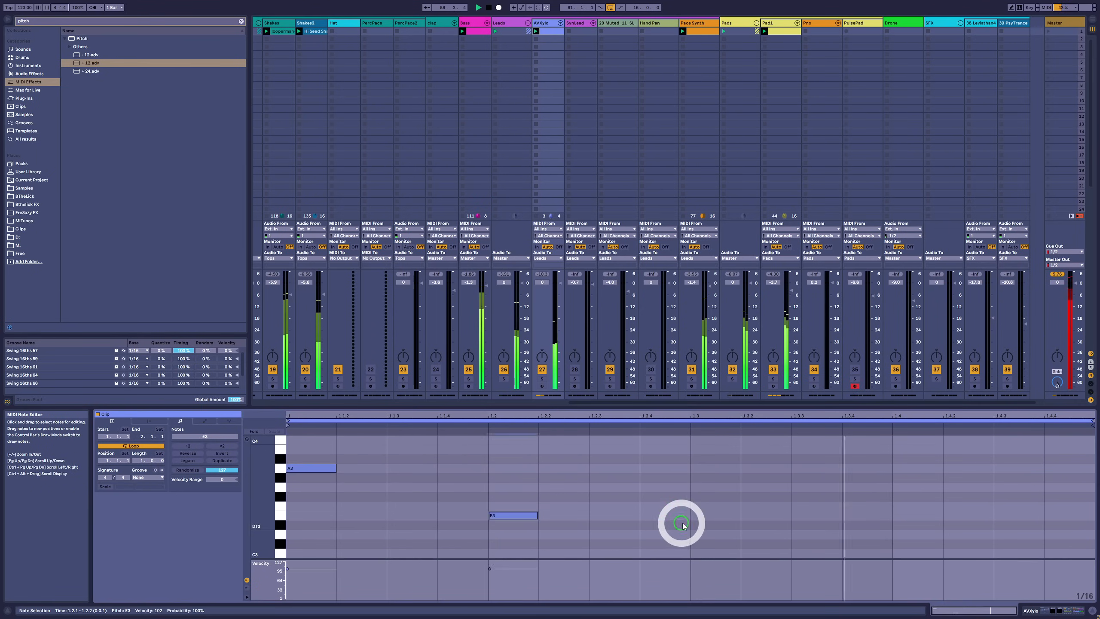
scroll(679, 520, "up", 1)
left_click_drag(528, 523, 426, 524)
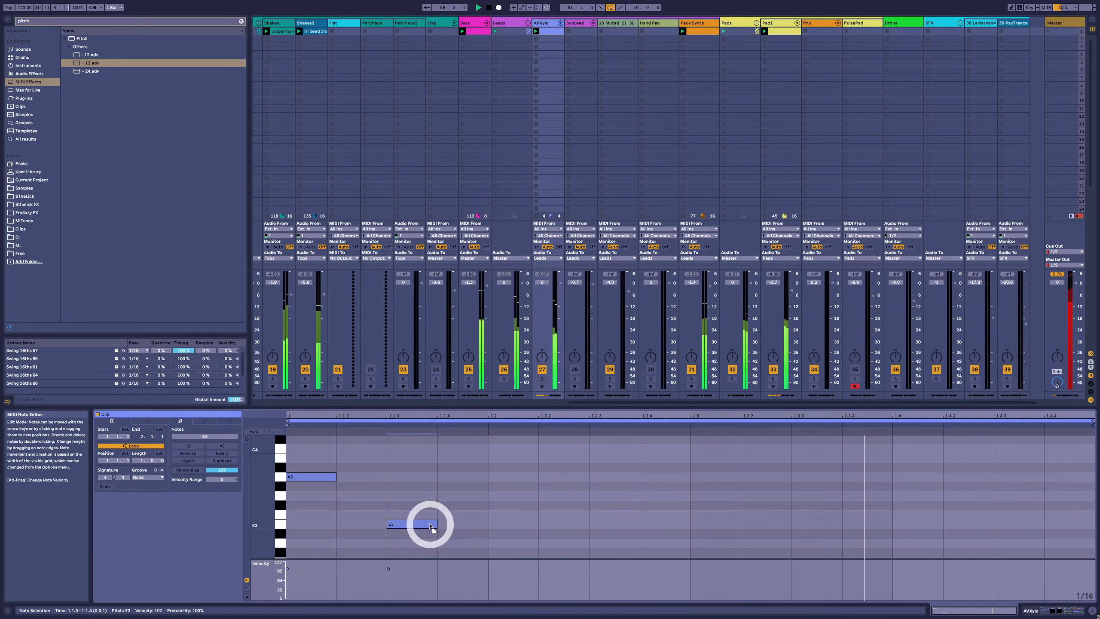
scroll(552, 510, "up", 2)
double_click(515, 465)
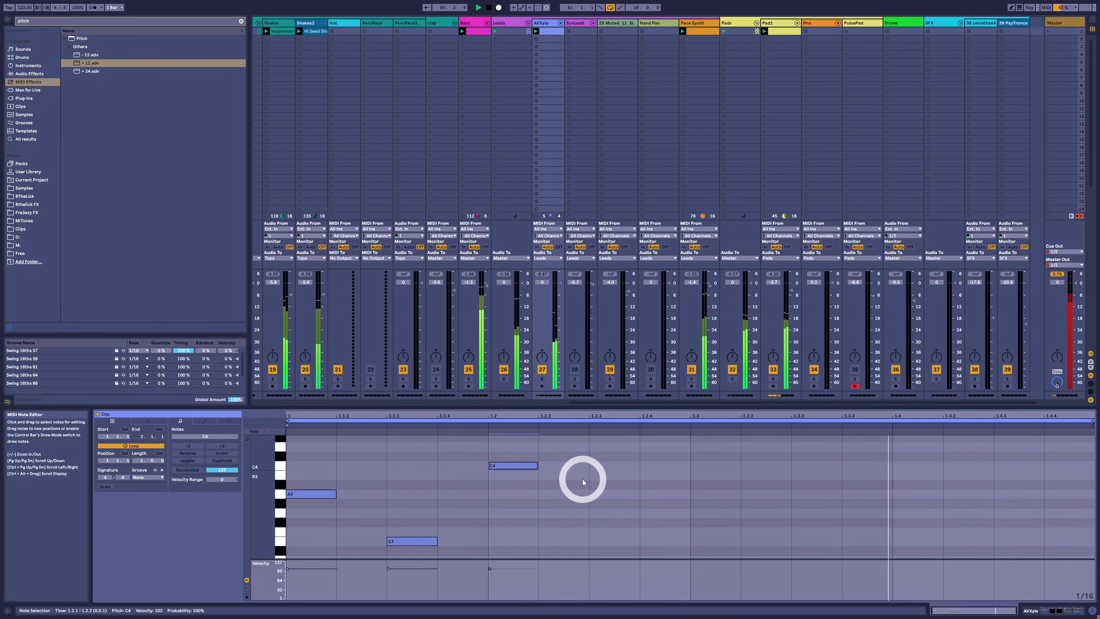
double_click(578, 474)
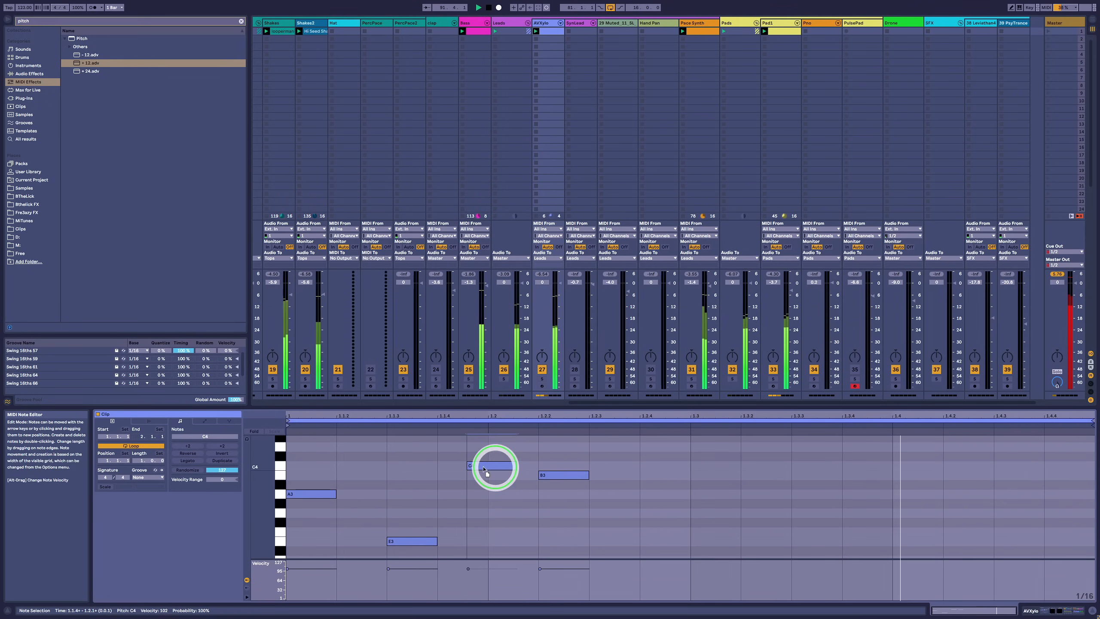
left_click_drag(496, 464, 446, 464)
double_click(615, 494)
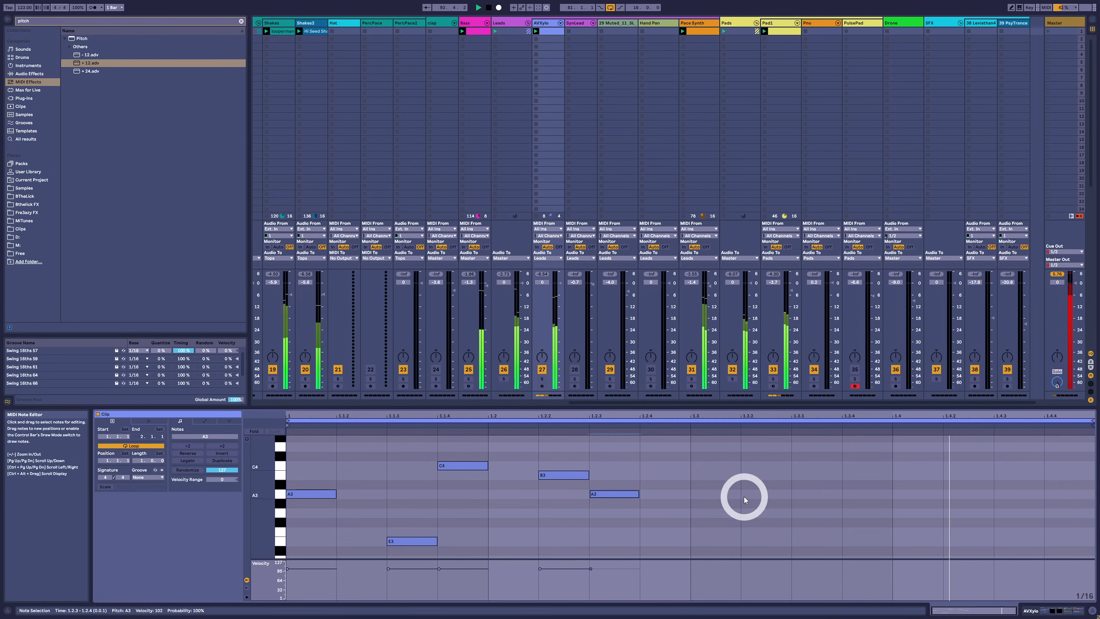
Shorten the xylophone clip's loop to two beats and extend it again to one bar
left_click(692, 421, "ctrl")
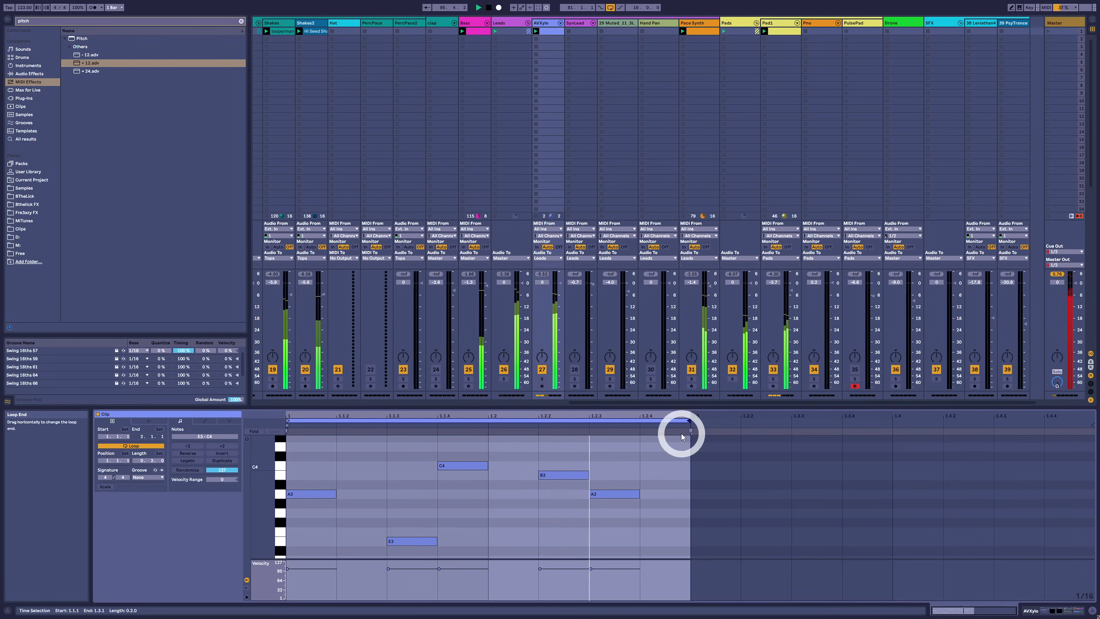
left_click_drag(690, 419, 1069, 422)
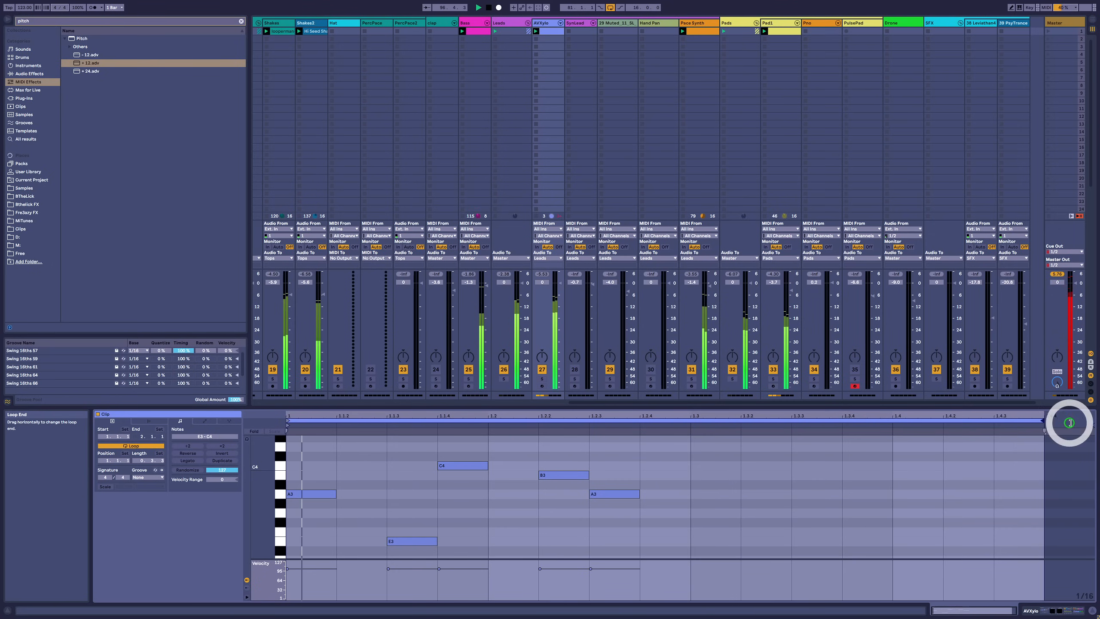
Add sixteenth notes to the end of the clip: E3 at 1.3.3, G3 at 1.4.1 and A3 at 1.4.2
scroll(763, 472, "down", 3)
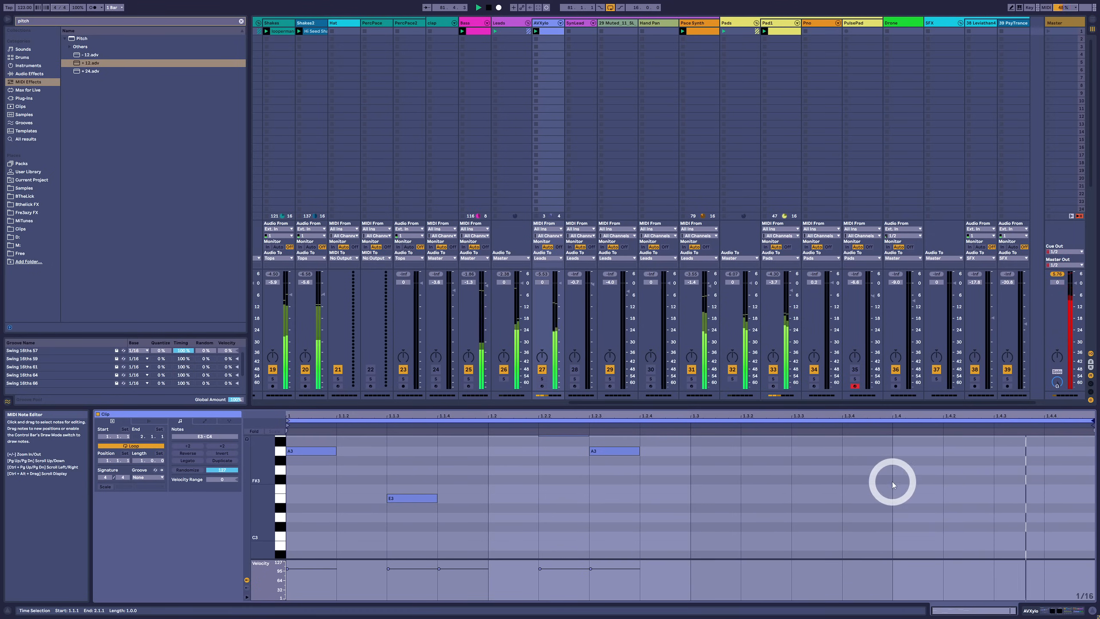
double_click(908, 453)
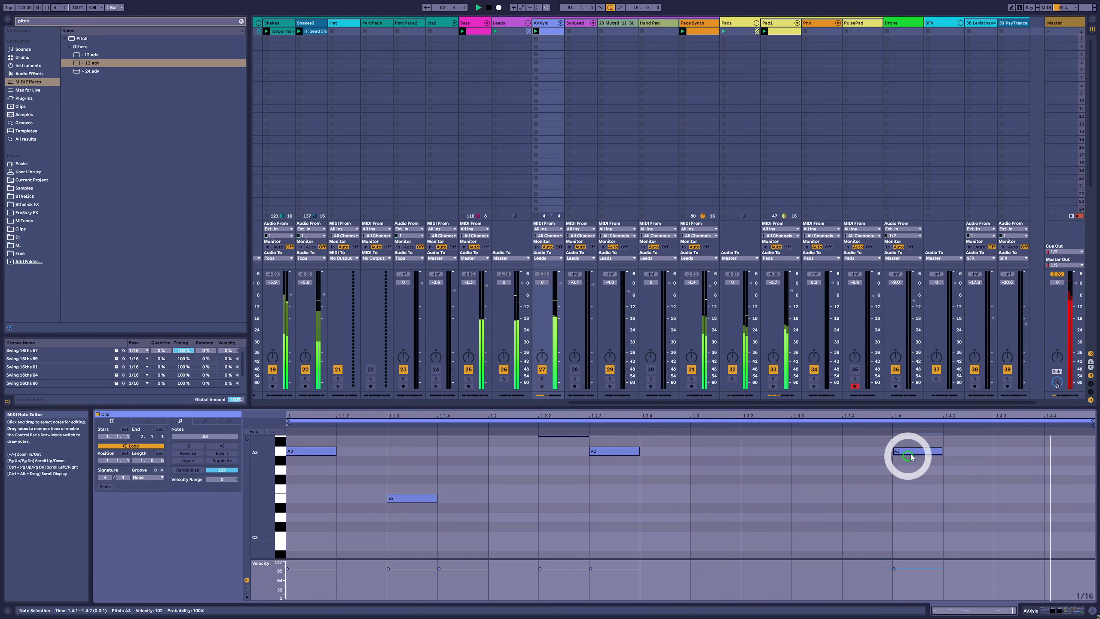
left_click_drag(909, 455, 797, 478)
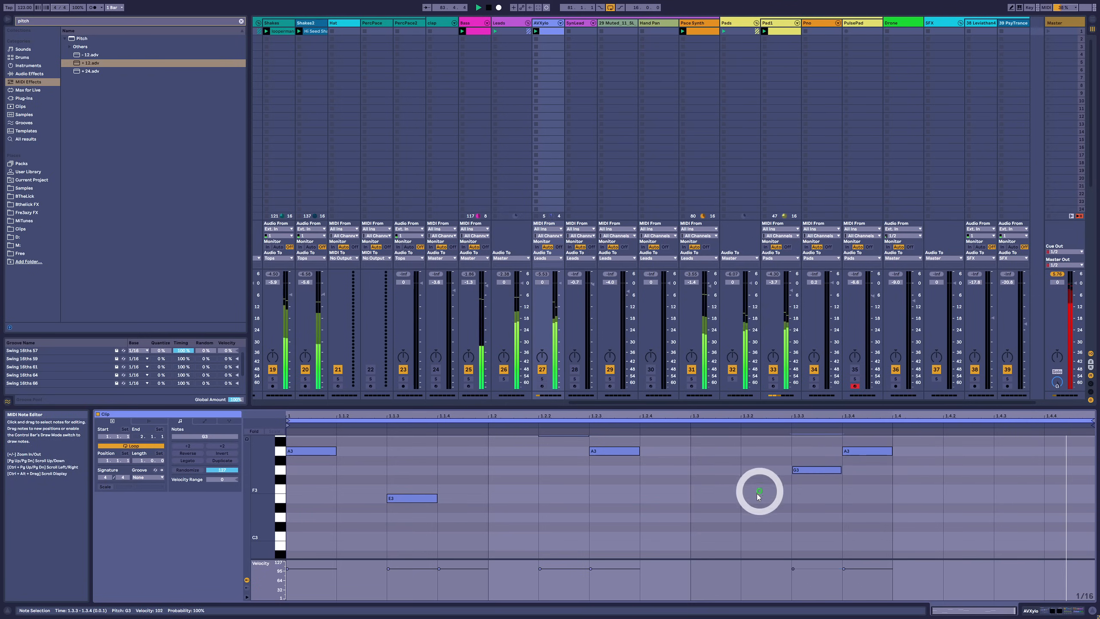
left_click_drag(888, 451, 961, 455)
left_click_drag(840, 469, 943, 467)
left_click(798, 508)
double_click(814, 501)
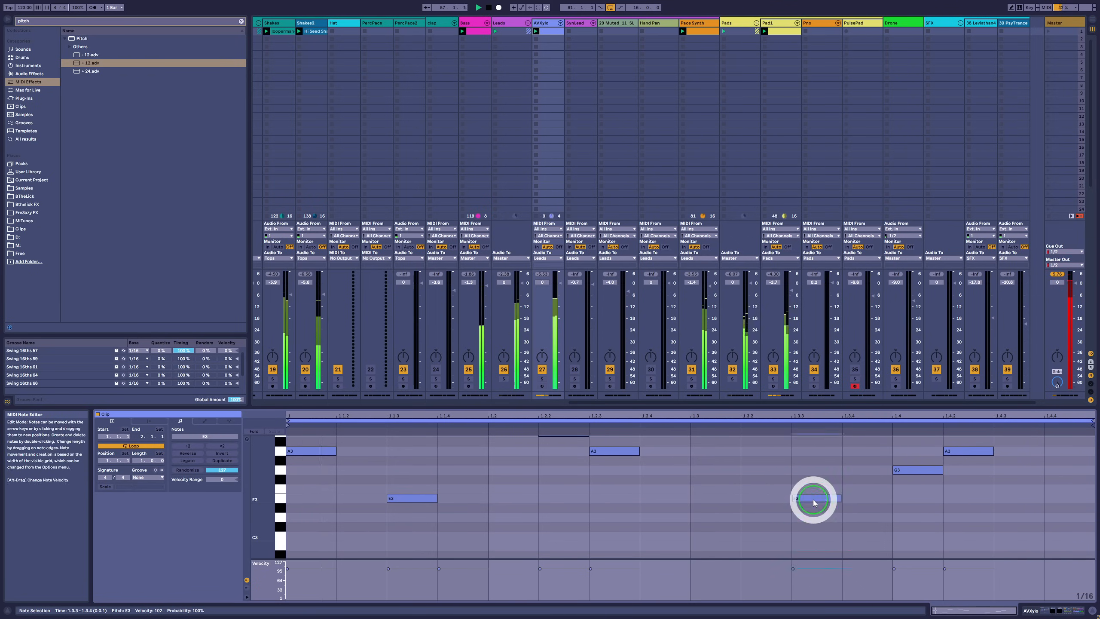
Try the C4 note of the xylophone clip at 1.2.1 and return it to 1.1.4
left_click_drag(258, 478, 269, 480)
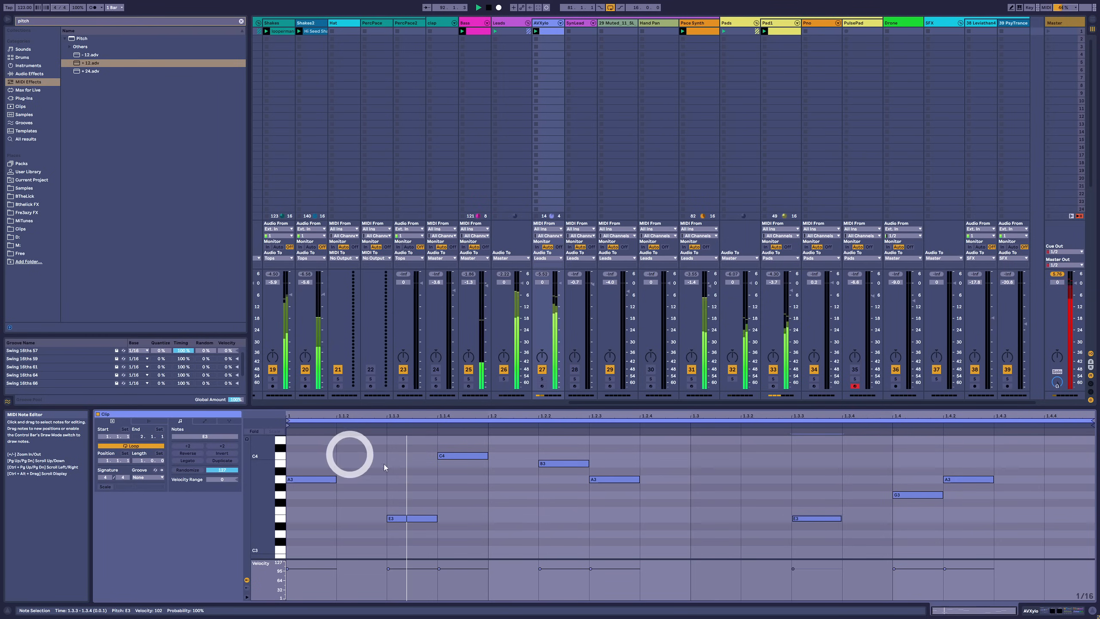
left_click_drag(472, 447, 1007, 573)
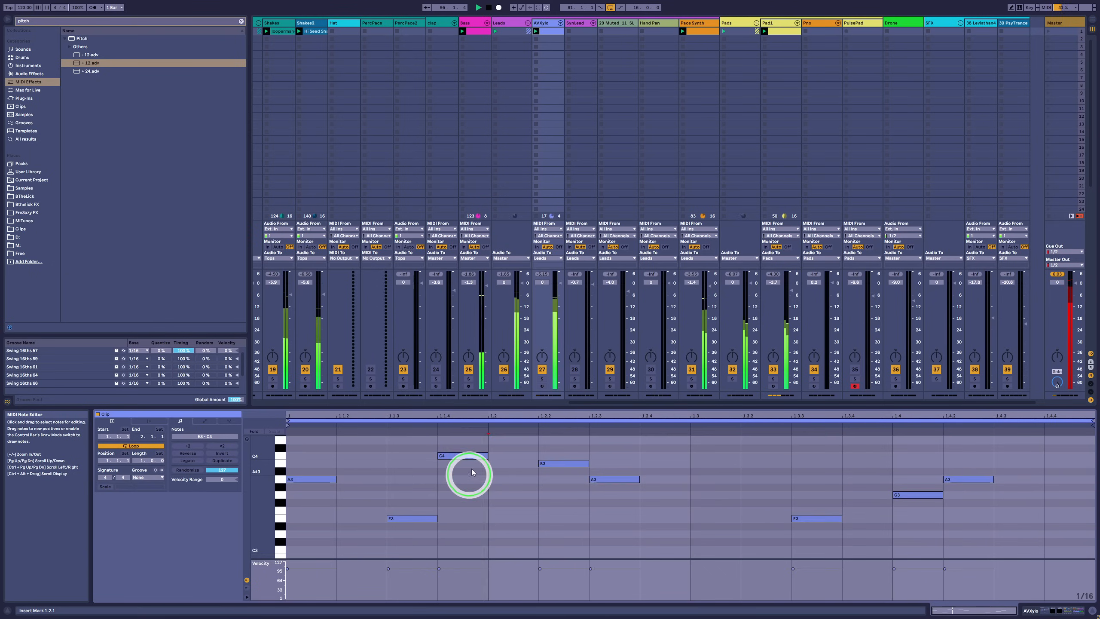
left_click(545, 499)
left_click(491, 462)
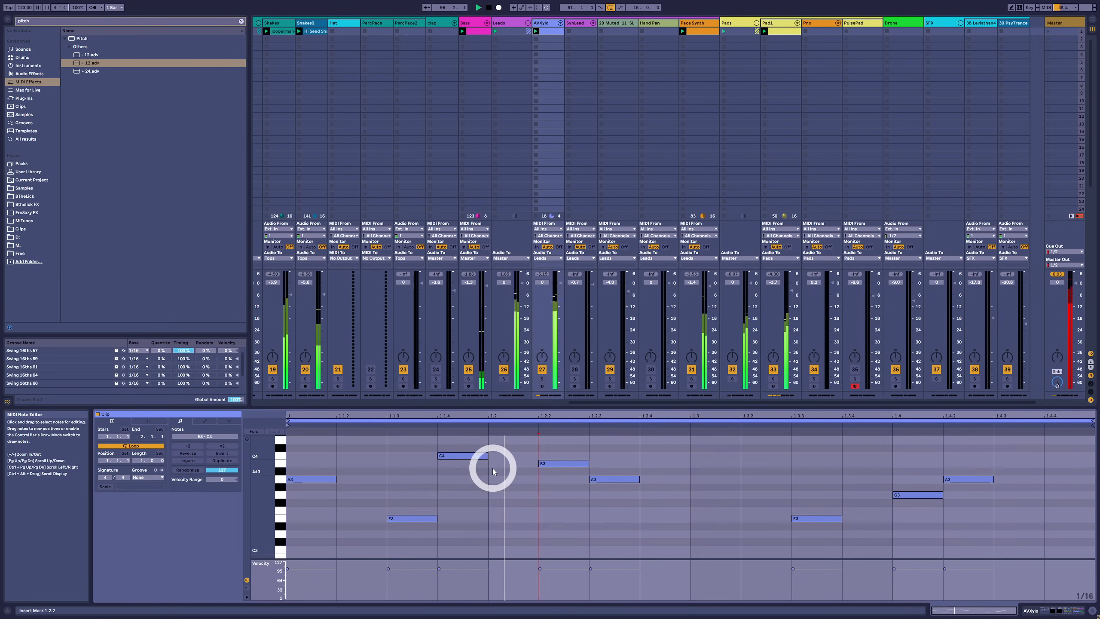
left_click_drag(465, 454, 514, 456)
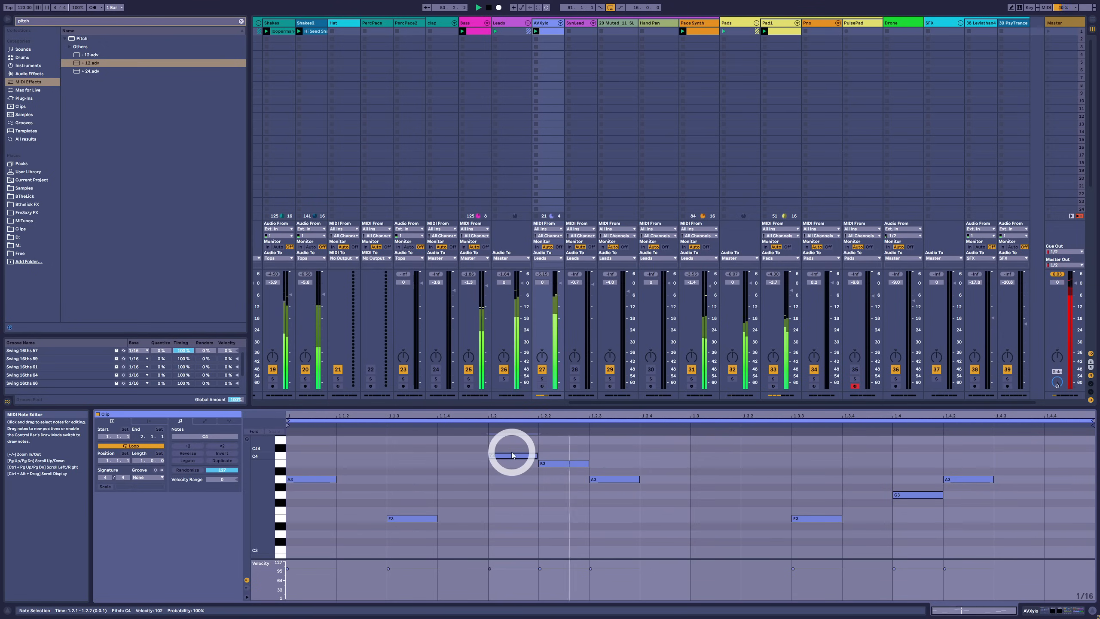
left_click_drag(515, 453, 427, 525)
left_click_drag(322, 458, 322, 487)
left_click_drag(558, 445, 447, 472)
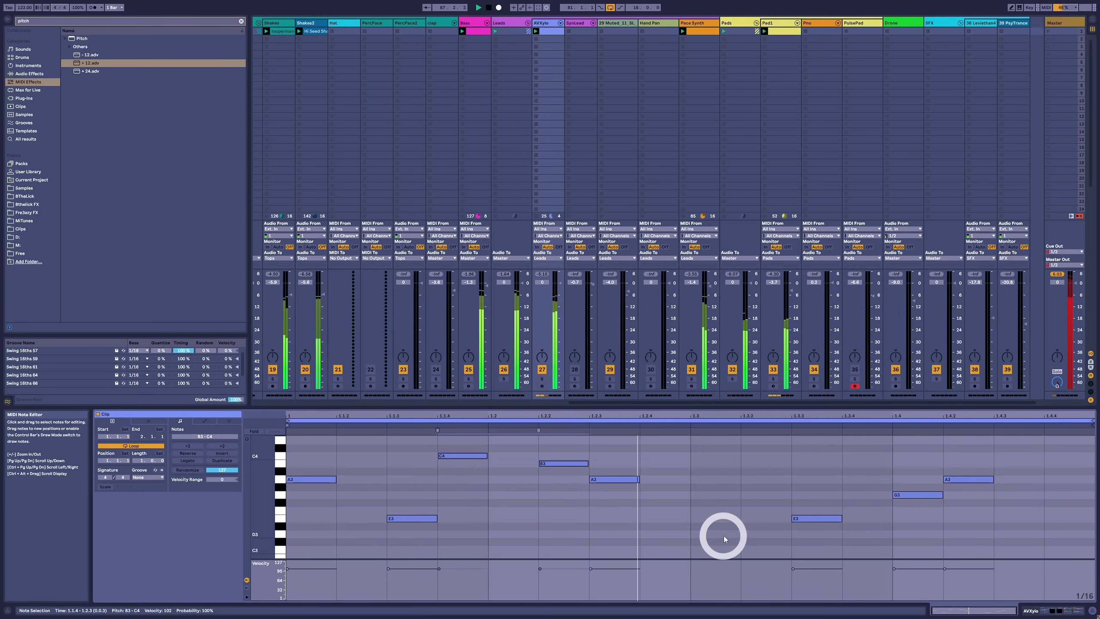
Try the clip's last A3 note one sixteenth later at 1.4.3 and return it to 1.4.2
left_click_drag(982, 460, 975, 509)
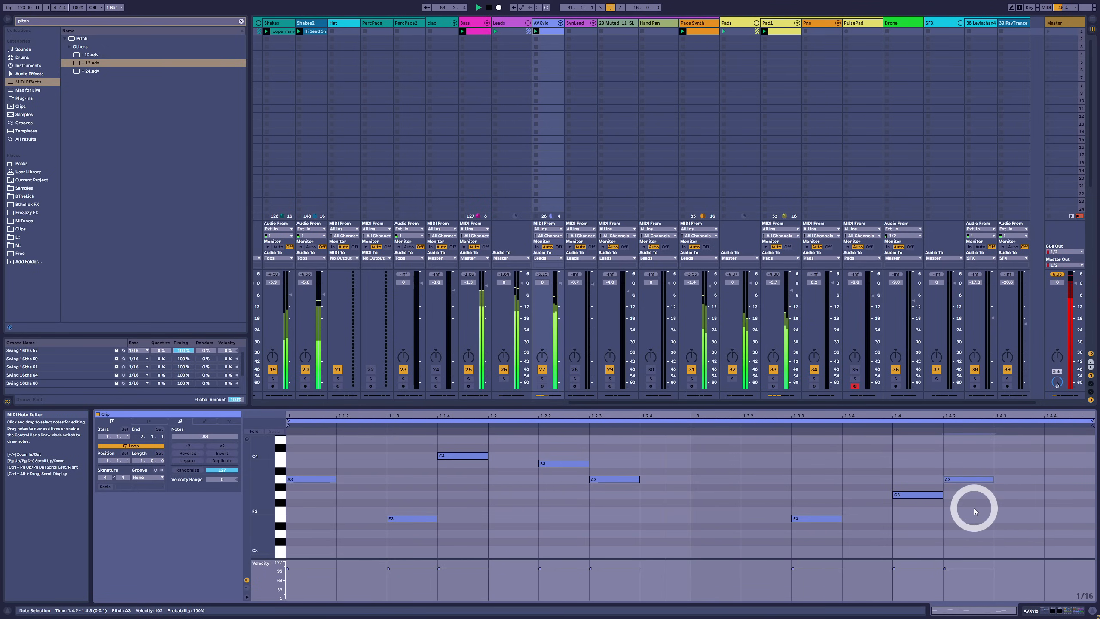
left_click(974, 507)
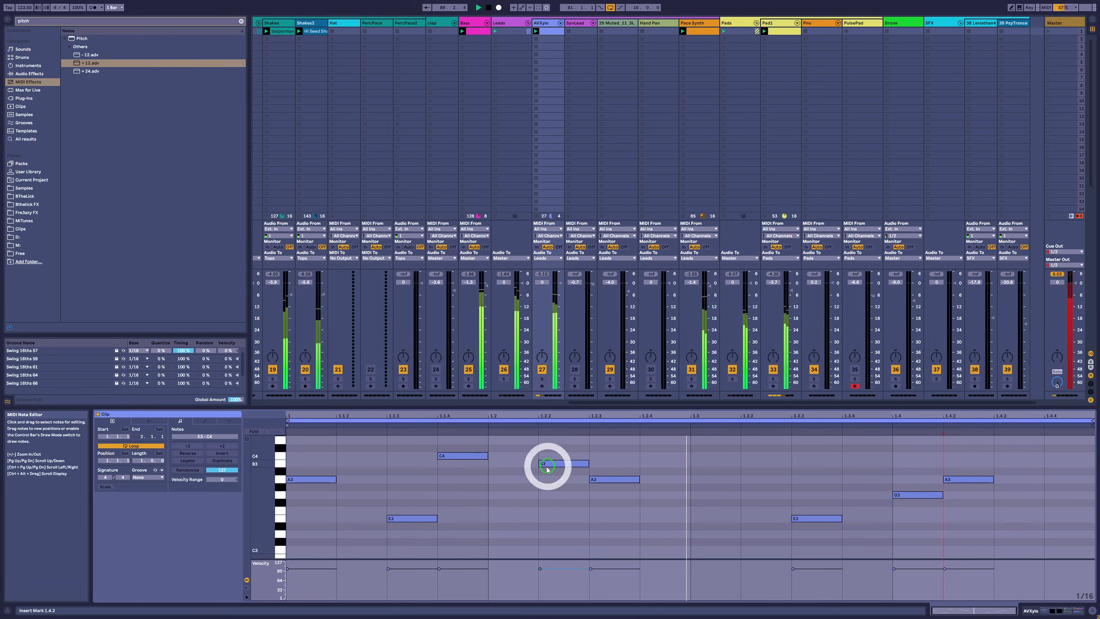
left_click_drag(957, 480, 1016, 482)
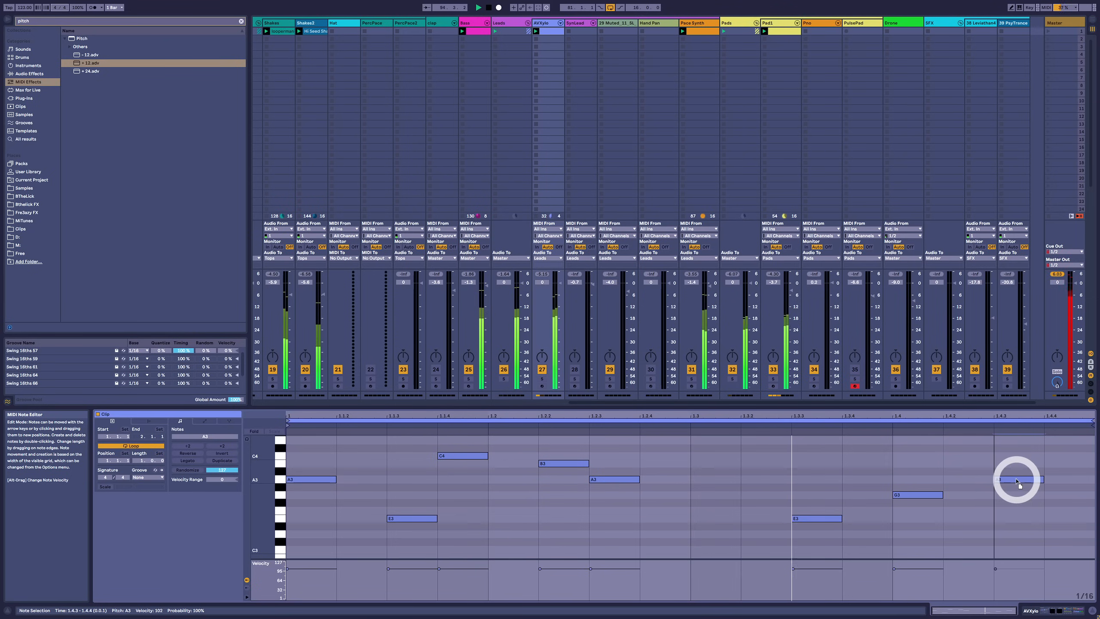
left_click_drag(1017, 479, 975, 480)
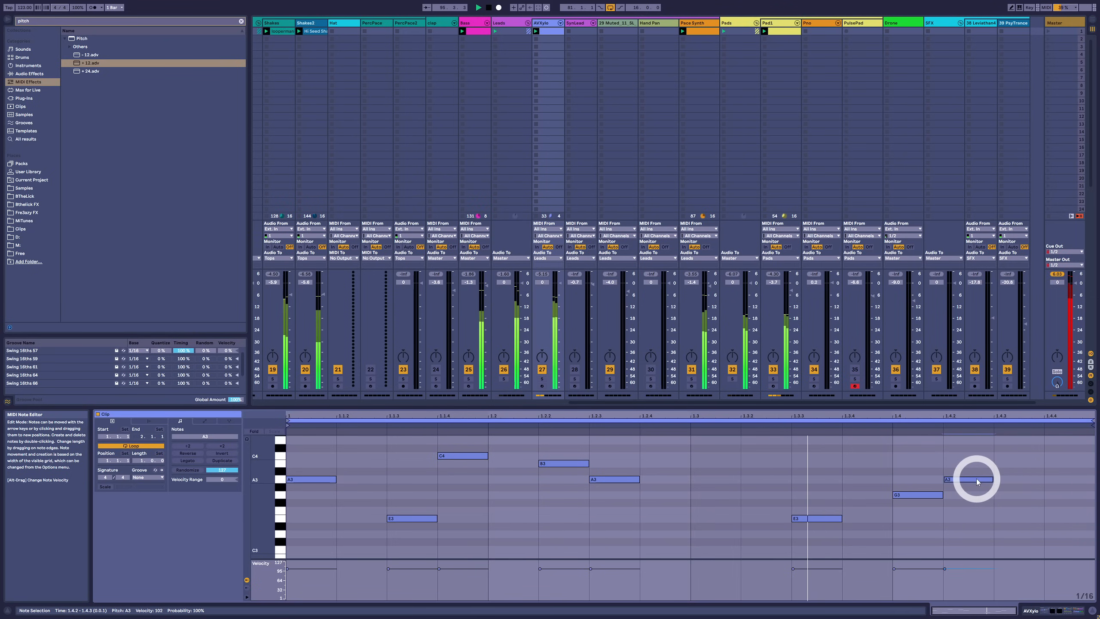
Add sixteenth harmony notes under the first phrase: A3 at 1.1.4, G3 at 1.2.2 and E3 at 1.2.3
double_click(460, 482)
left_click(567, 497)
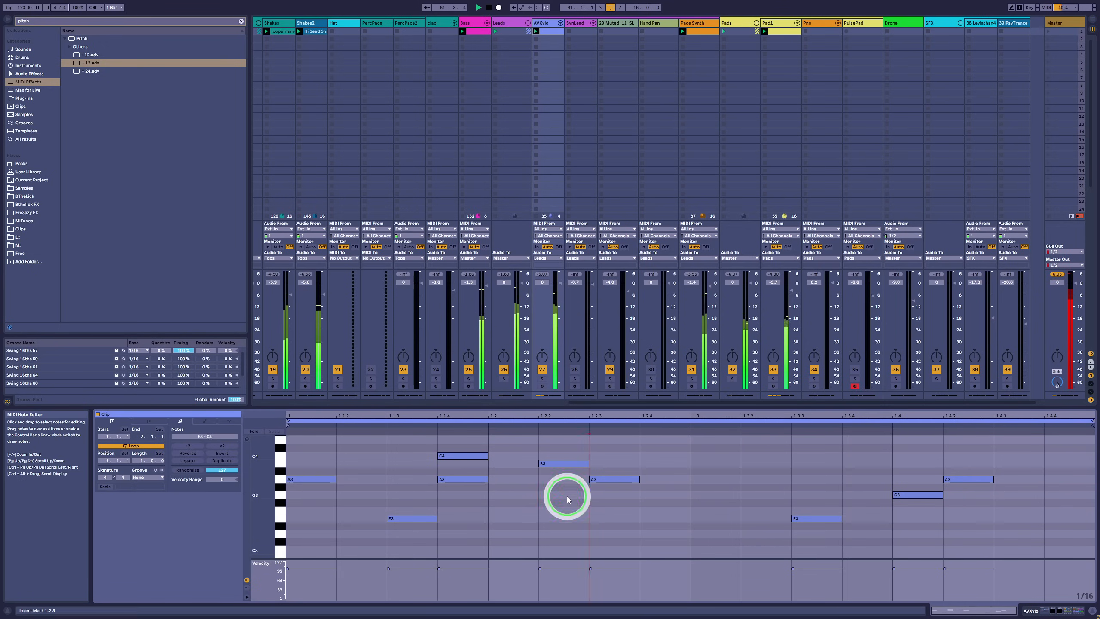
double_click(568, 497)
double_click(609, 518)
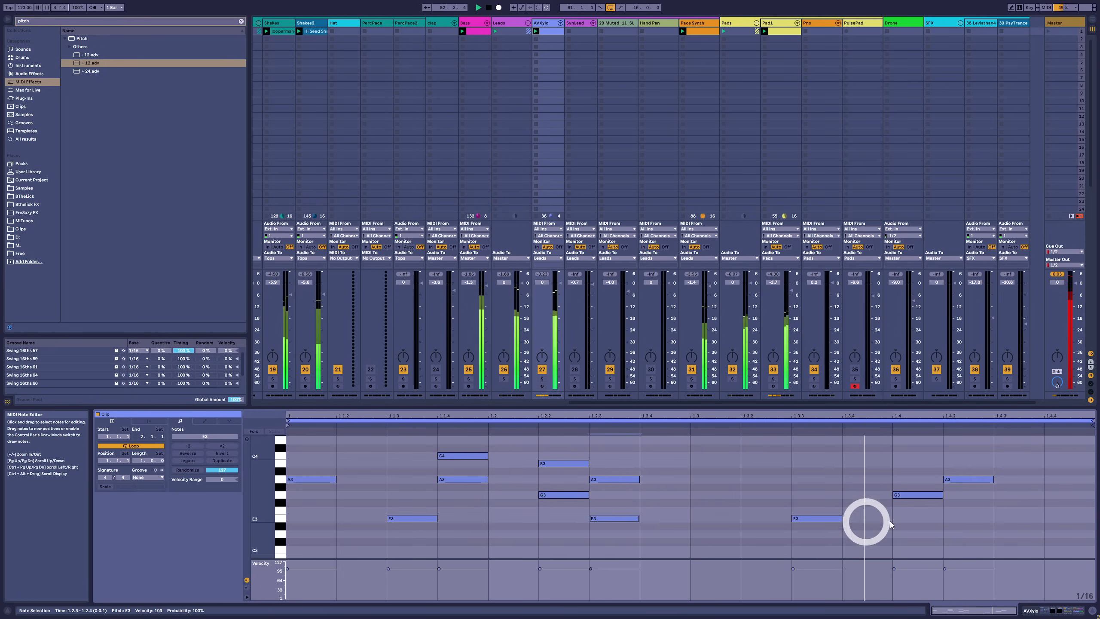
Add lower harmony notes under the second phrase: A2 at 1.3.3, D3 at 1.4.1 and E3 at 1.4.2
scroll(861, 522, "down", 3)
double_click(818, 538)
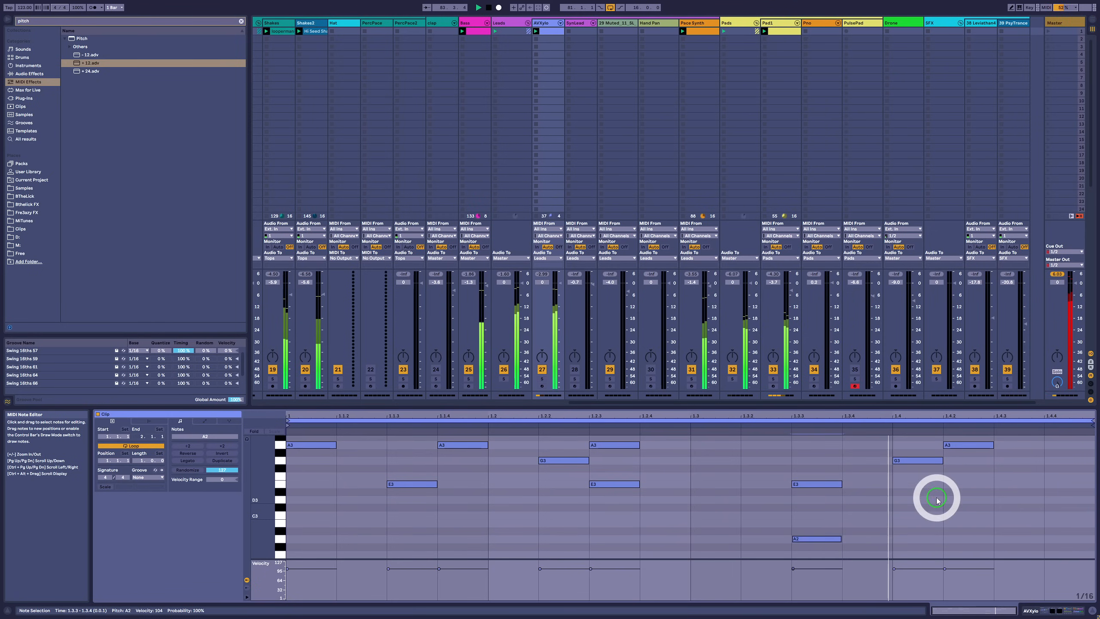
double_click(966, 484)
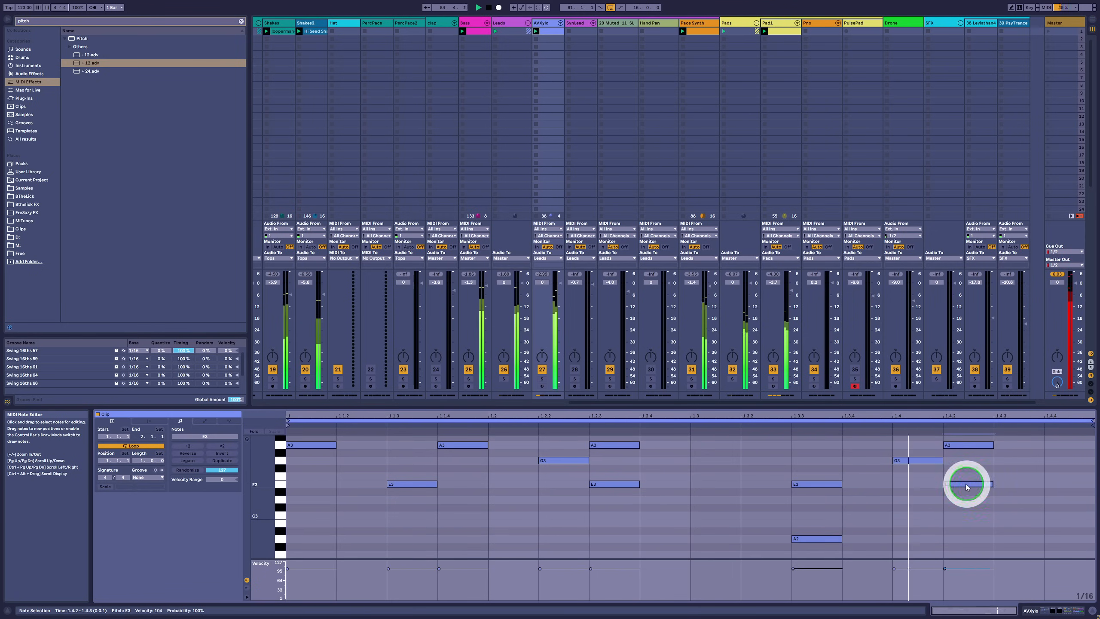
double_click(913, 485)
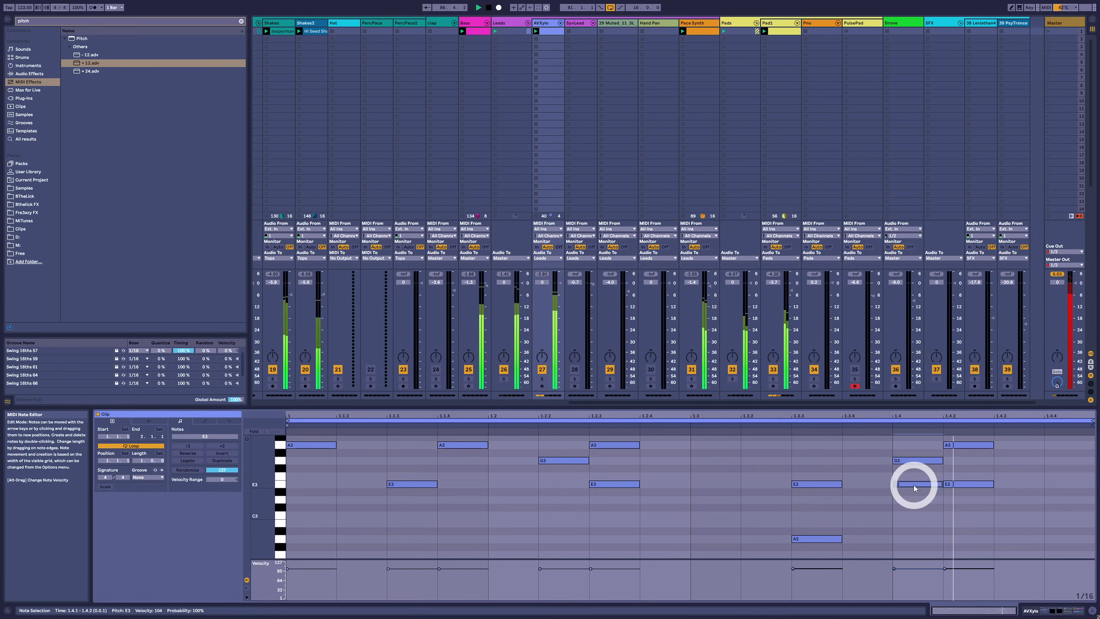
left_click_drag(913, 485, 917, 503)
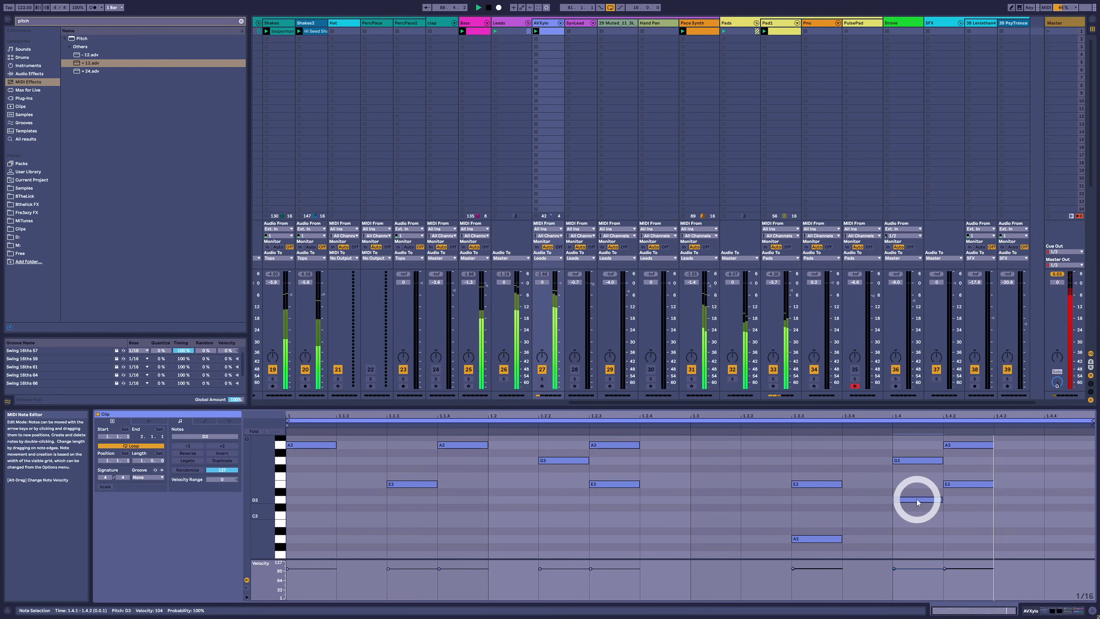
Move the AVXylo clip to its second slot and place a copy in the first slot of the SynLead track
key("shift+Tab")
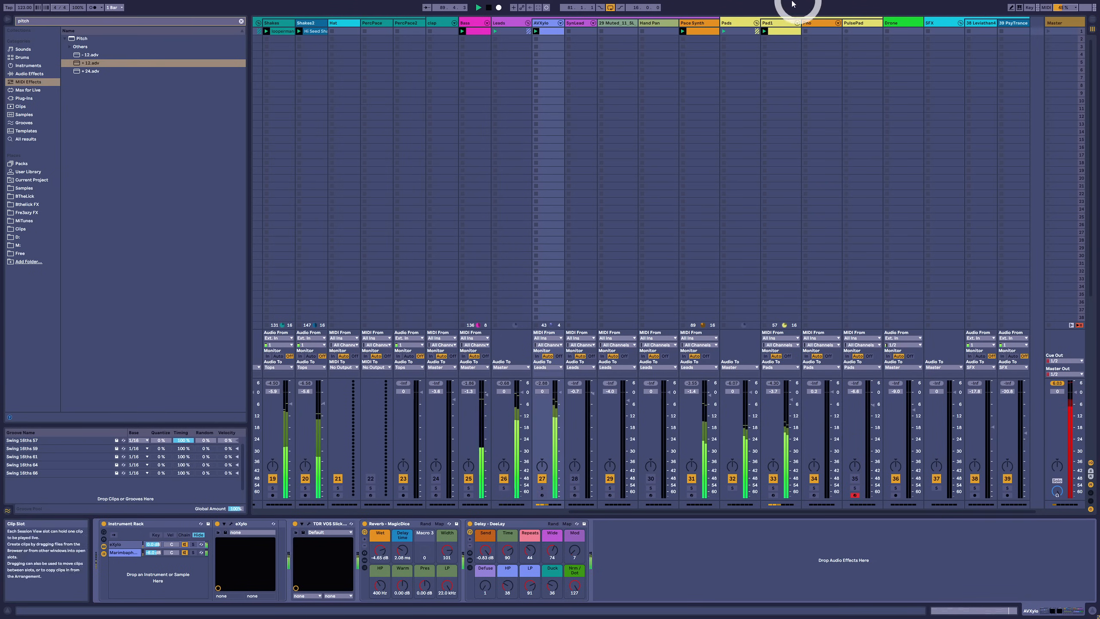
left_click_drag(548, 31, 573, 33)
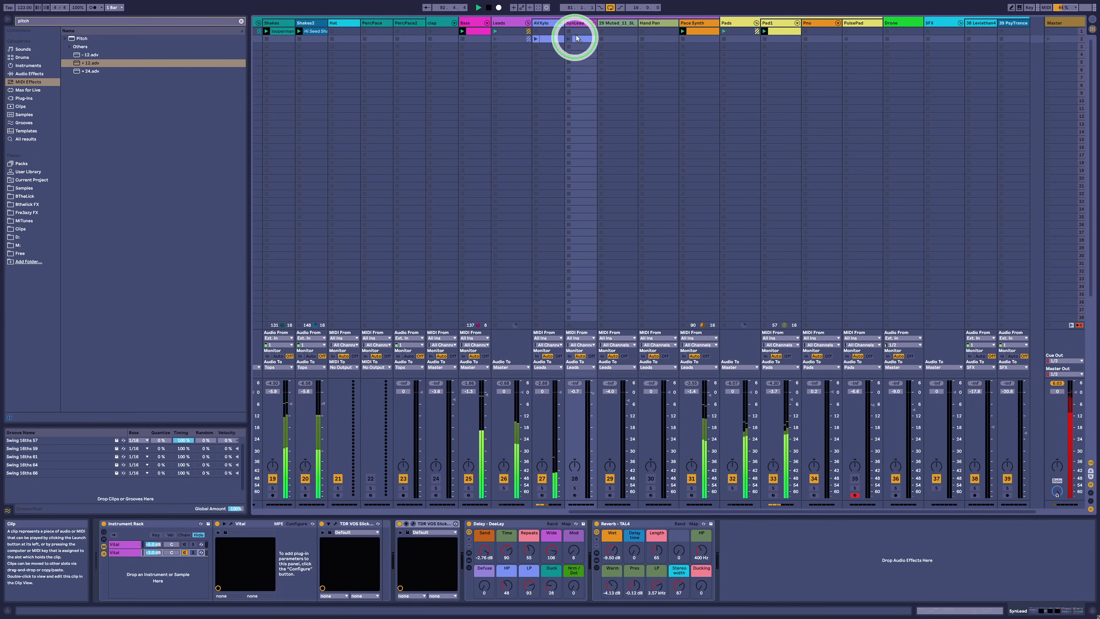
Enable only the first Vital chain in SynLead's Instrument Rack and open its OrganicMallet synth
left_click(185, 553)
left_click(185, 544)
left_click(231, 525)
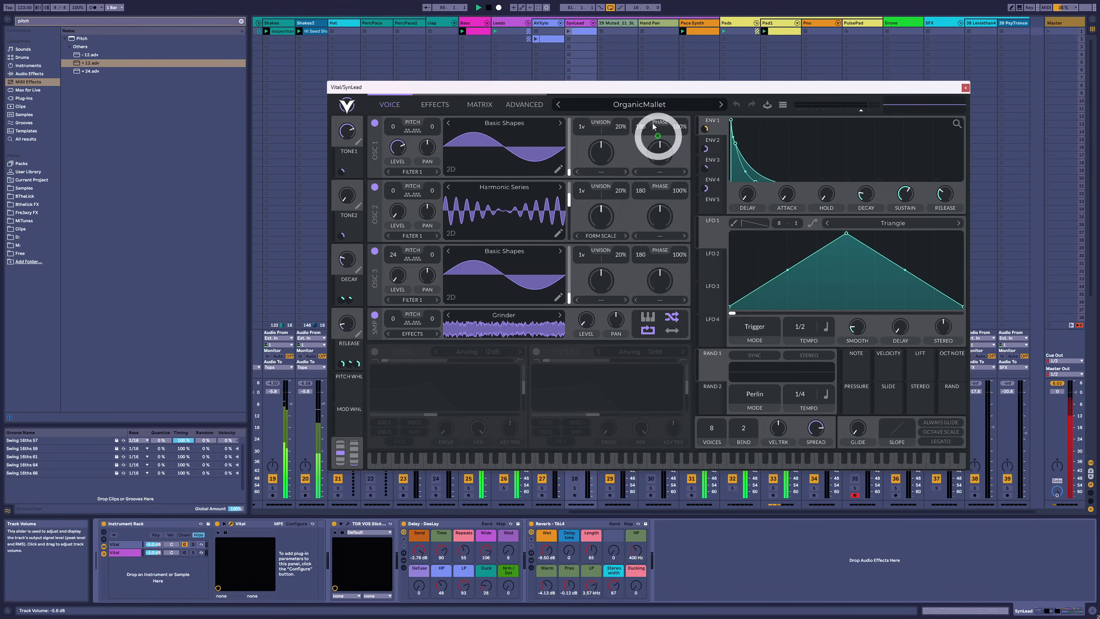
Launch the copied clip on SynLead and activate the track, keeping the OrganicMallet synth window in view
left_click_drag(643, 91, 609, 113)
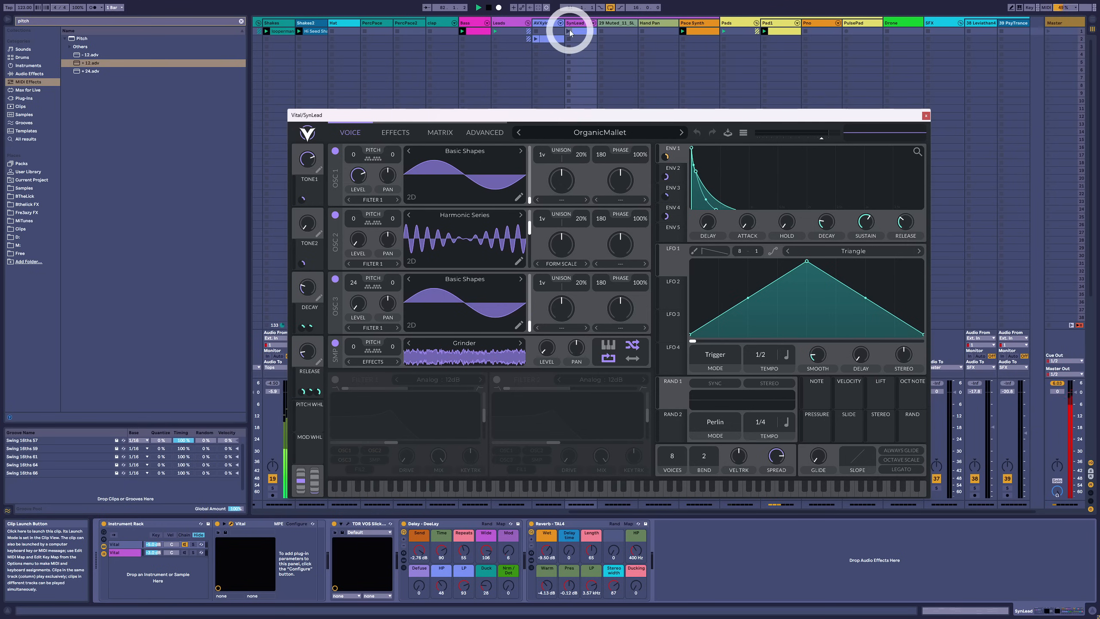
left_click(570, 32)
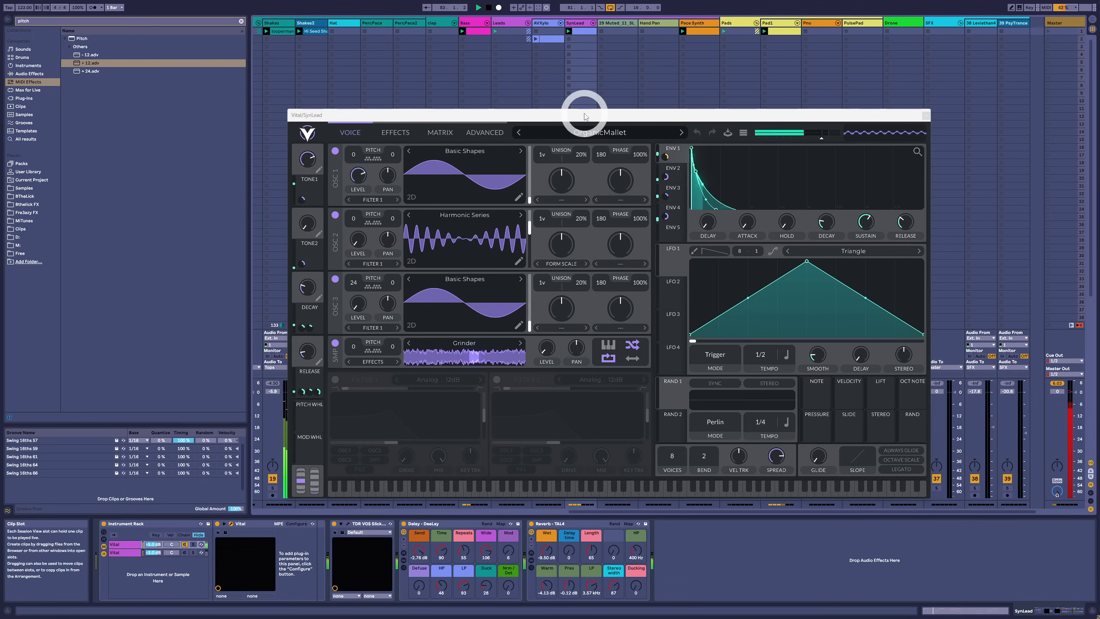
left_click(580, 131)
left_click_drag(588, 119, 472, 8)
left_click(252, 92)
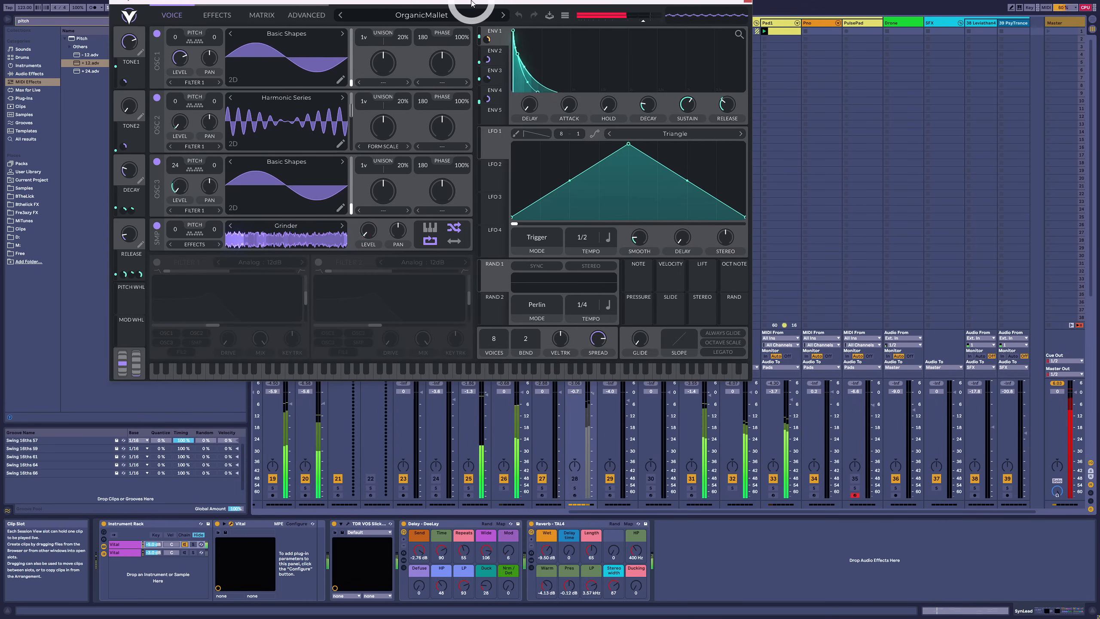
left_click(574, 478)
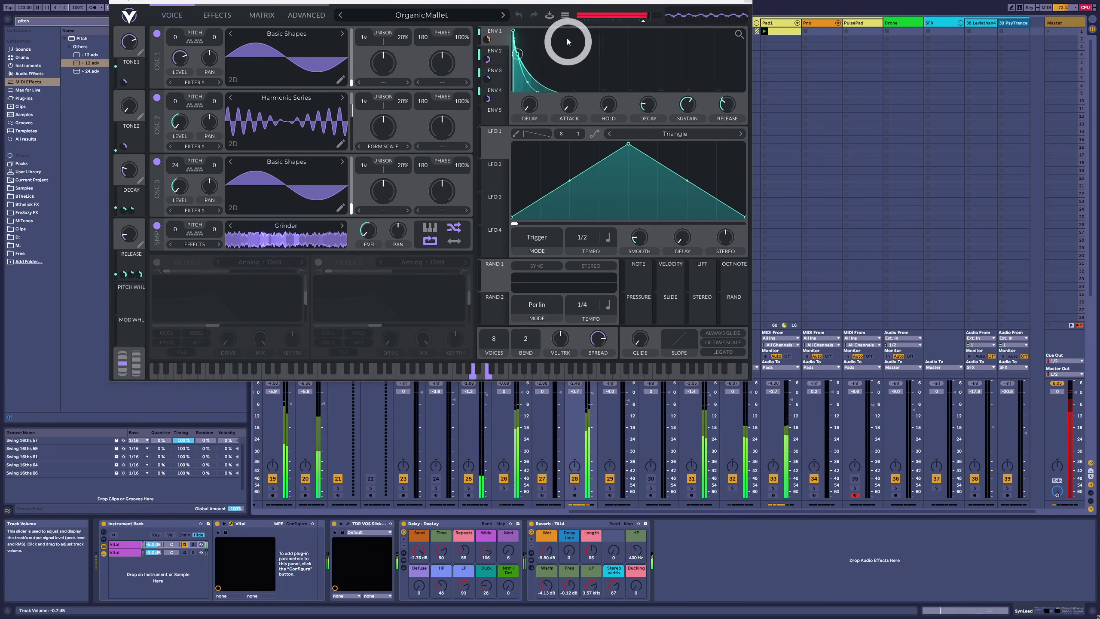
left_click_drag(570, 8, 813, 121)
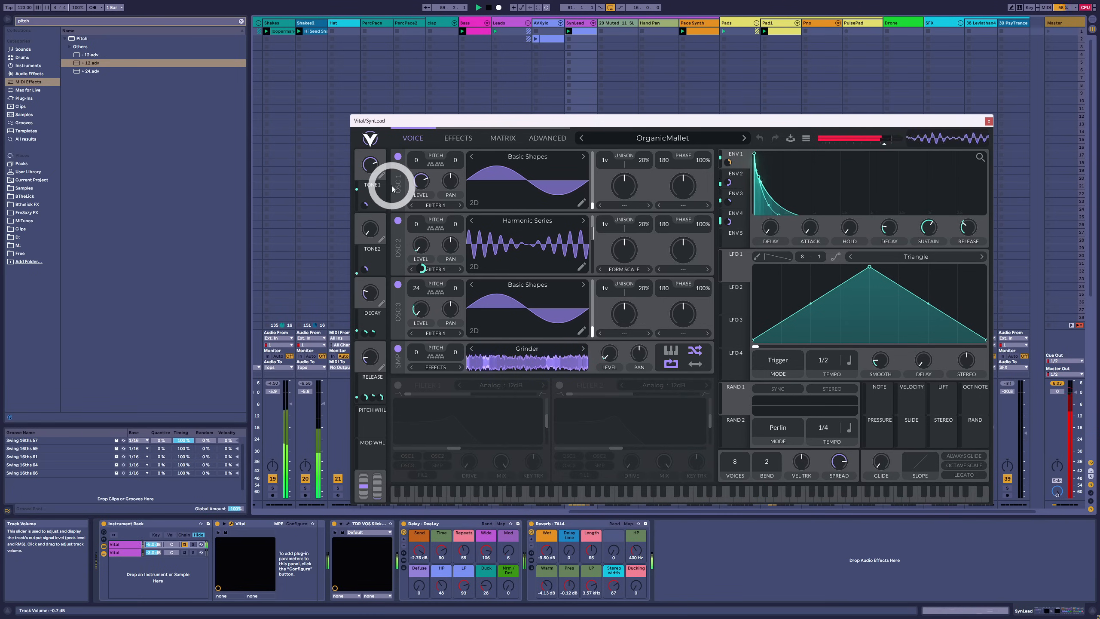
Try out the Tone1, Tone2 and Decay macros of the OrganicMallet patch and close the synth window
mouse_move(371, 165)
left_mouse_down()
mouse_move(385, 240)
mouse_move(384, 181)
left_mouse_up()
mouse_move(370, 227)
left_mouse_down()
mouse_move(384, 159)
mouse_move(374, 226)
left_mouse_up()
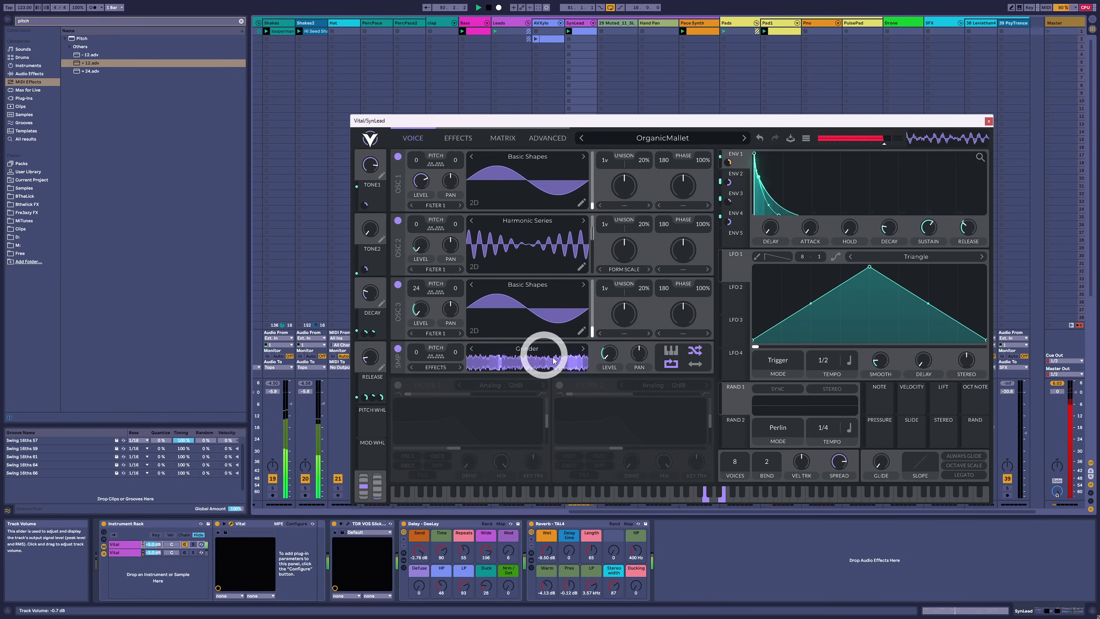
mouse_move(373, 296)
left_mouse_down()
mouse_move(377, 282)
mouse_move(375, 302)
left_mouse_up()
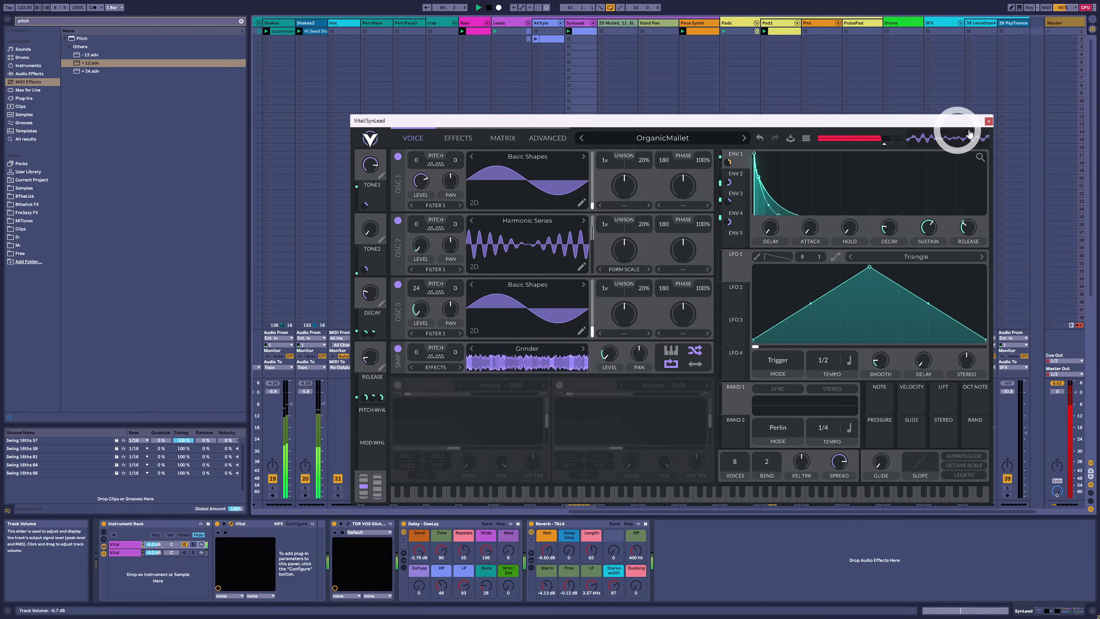
left_click(988, 122)
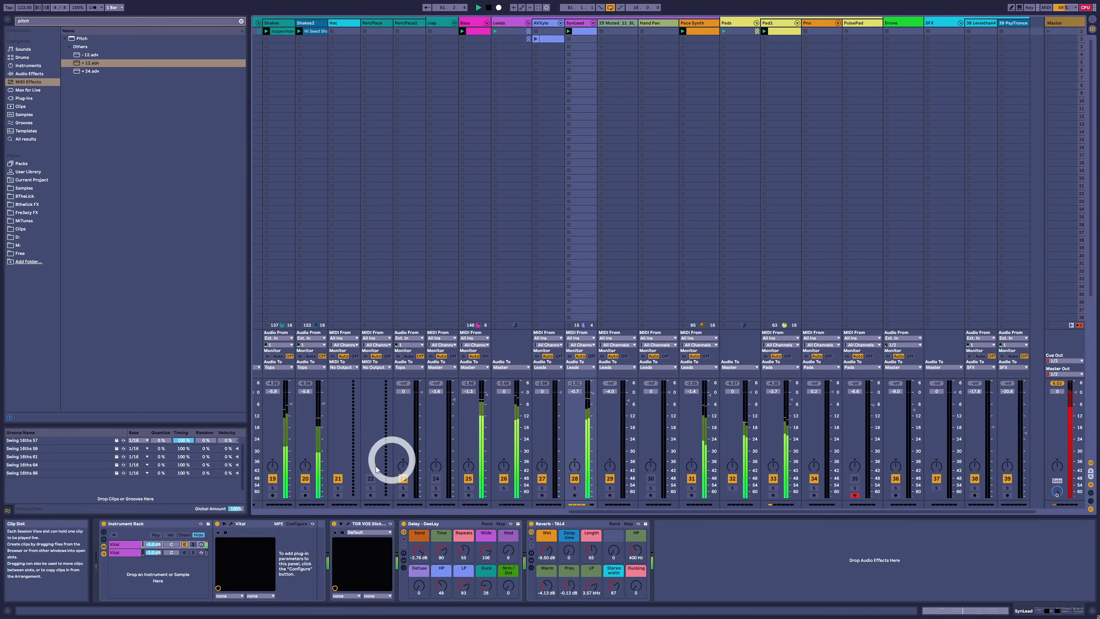
Enable only the second Vital chain in SynLead's rack, check the clip's notes, and open the chain's JaguarOrgan synth
left_click(186, 552)
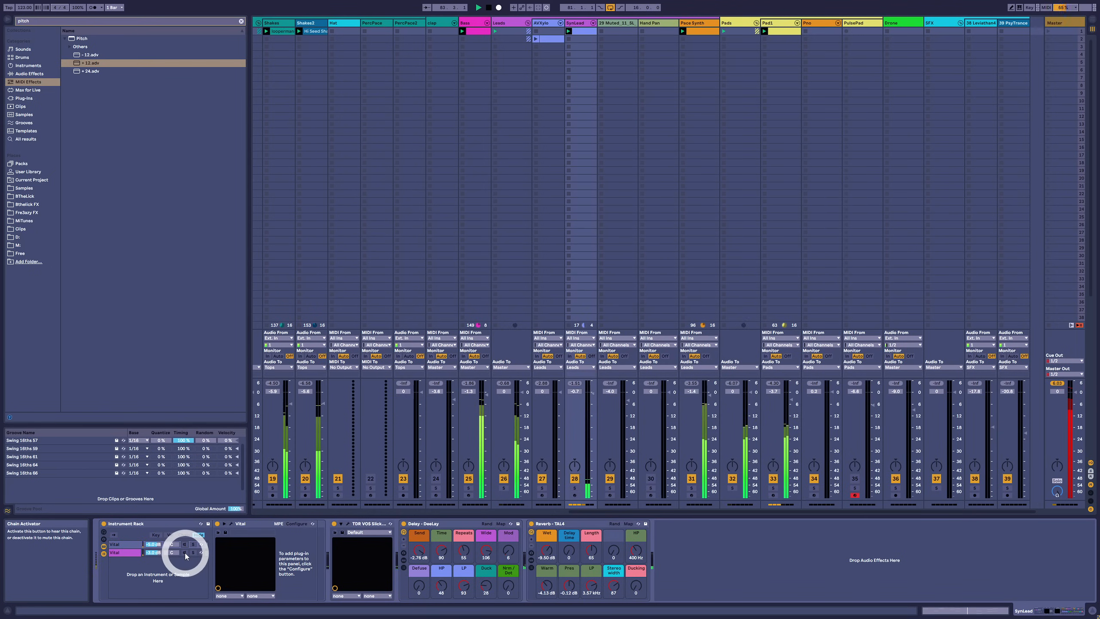
left_click(183, 545)
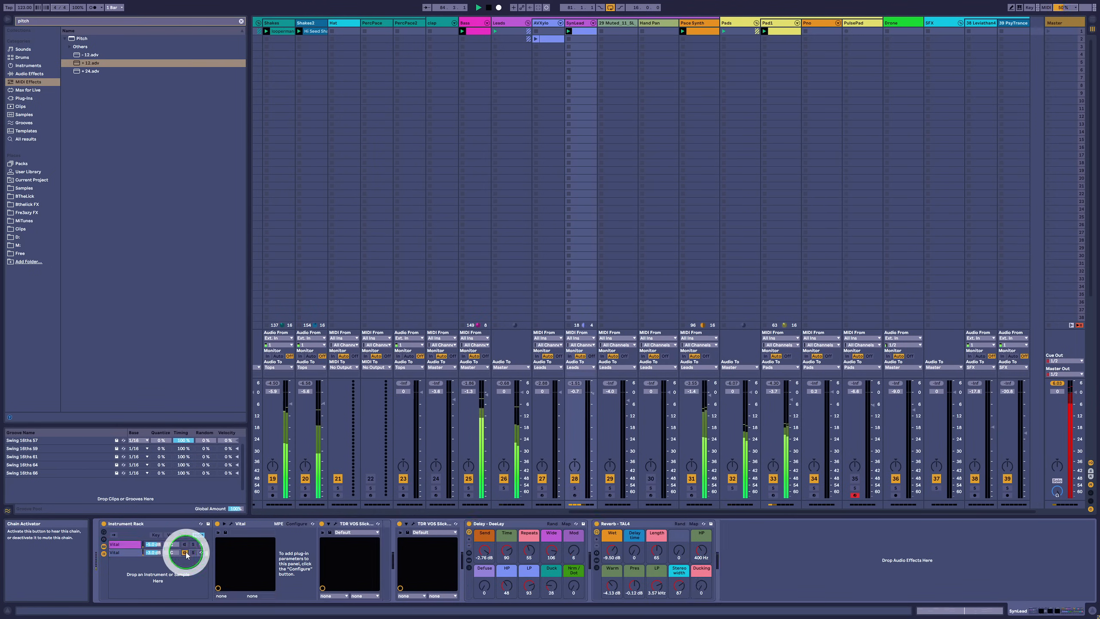
double_click(586, 33)
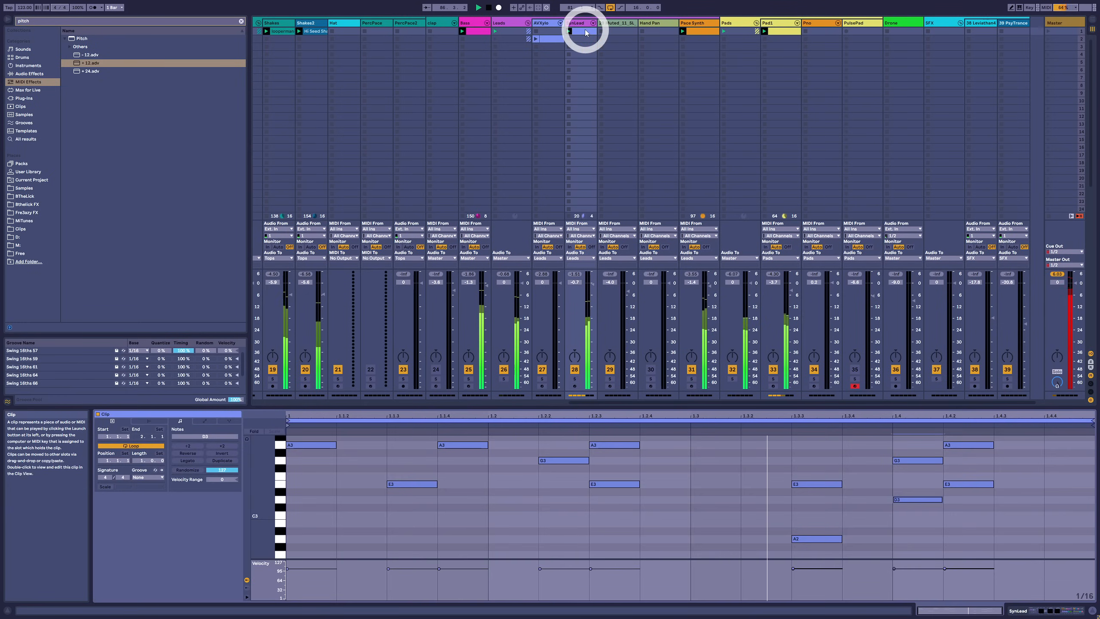
key("shift+Tab")
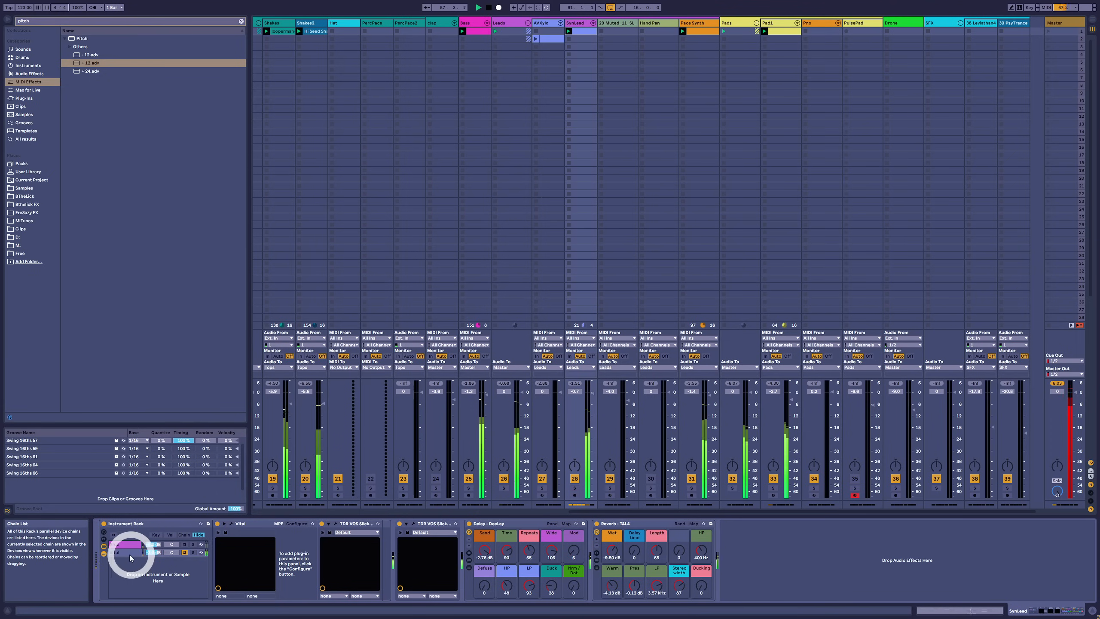
left_click(232, 525)
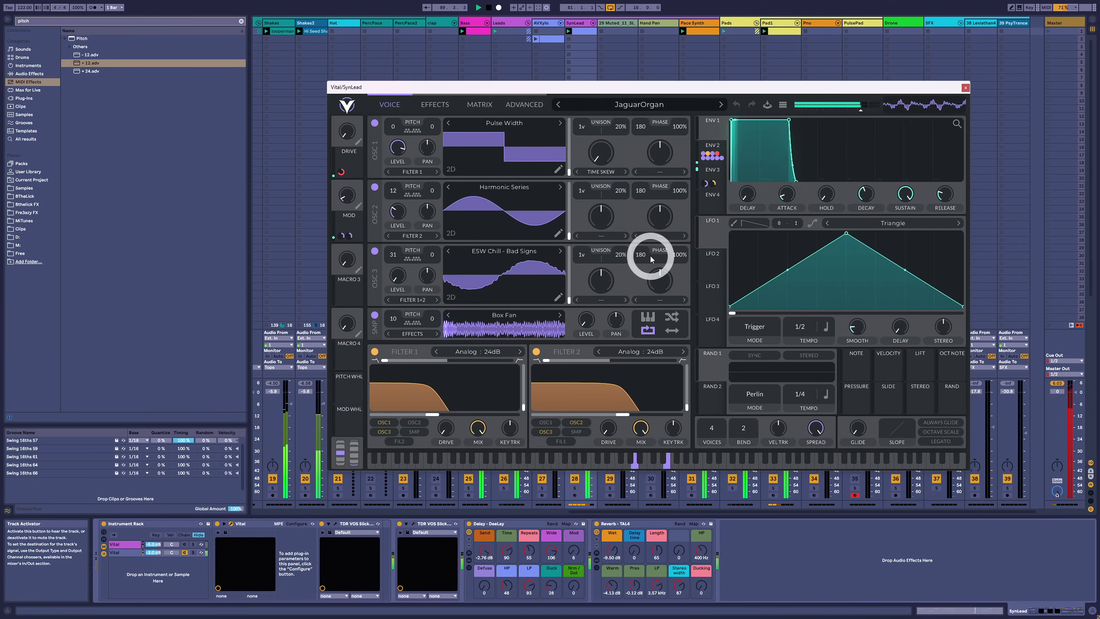
Move the JaguarOrgan synth window aside, examine the settings of SynLead's second SlickEQ, and close the equalizer window
left_click_drag(732, 89, 665, 80)
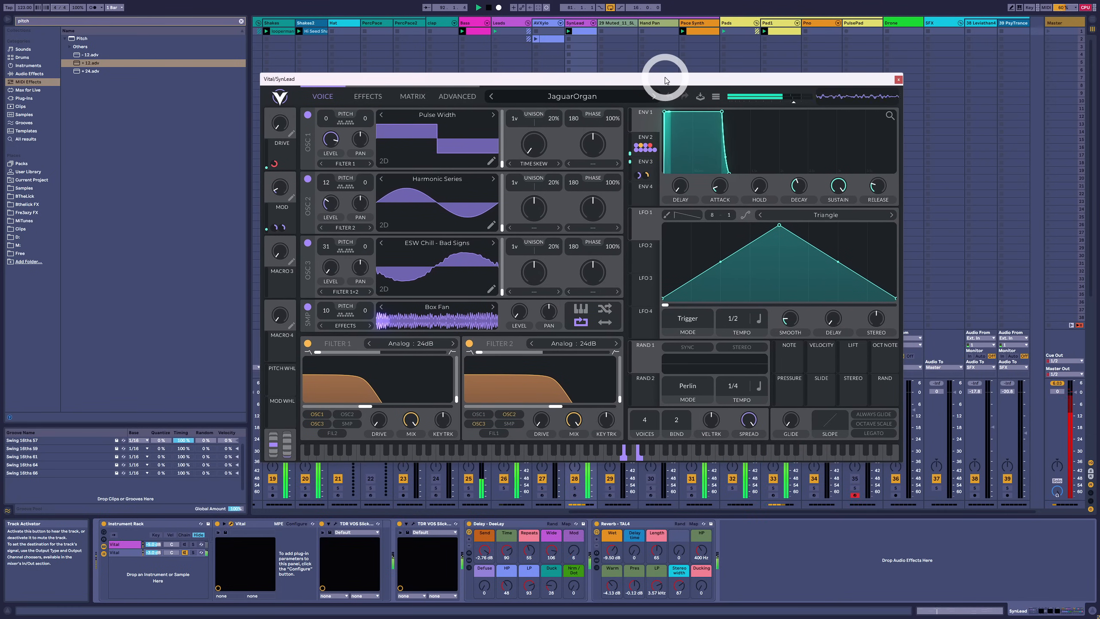
left_click(415, 523)
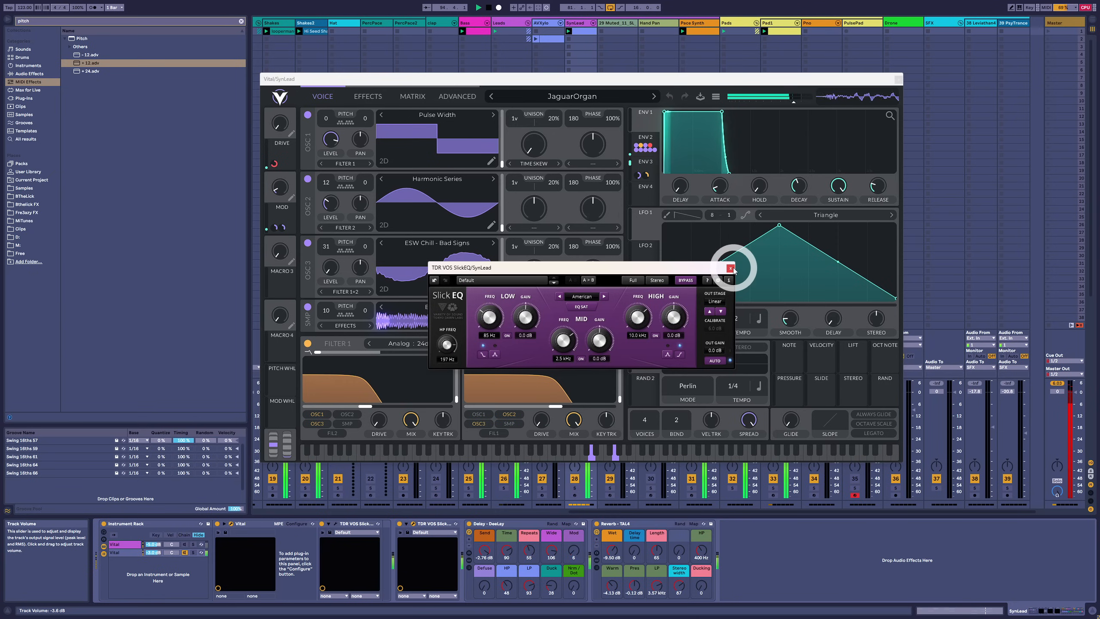
left_click(502, 478)
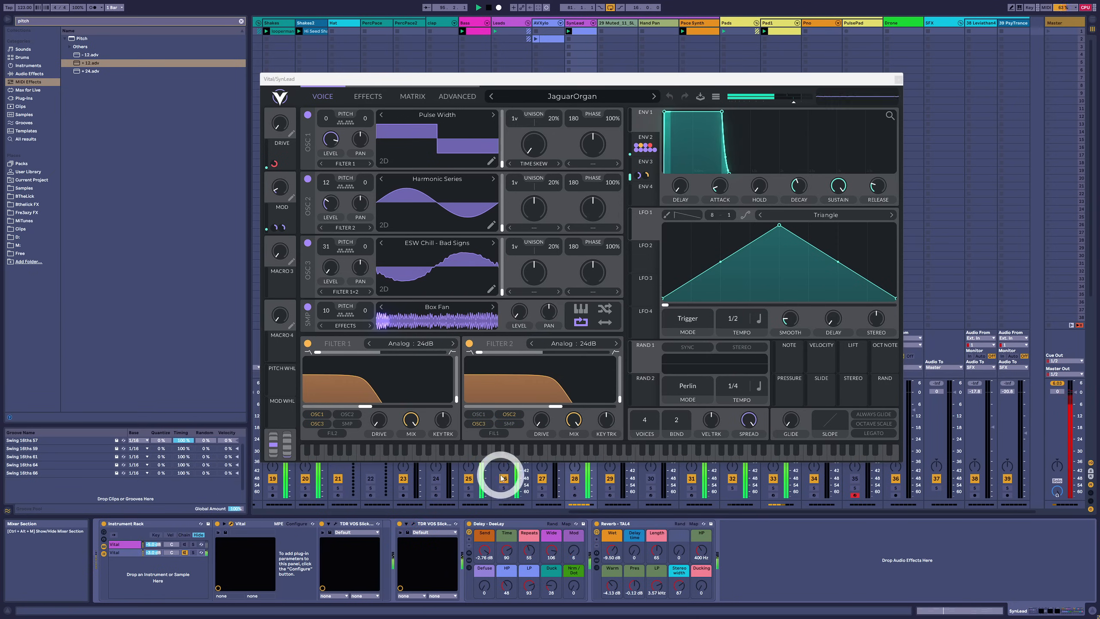
Reveal the chains of SynLead's DeeLay rack, examine the Deelay plug-in in its second chain, and close the Deelay and Vital windows
left_click(469, 560)
left_click(611, 548)
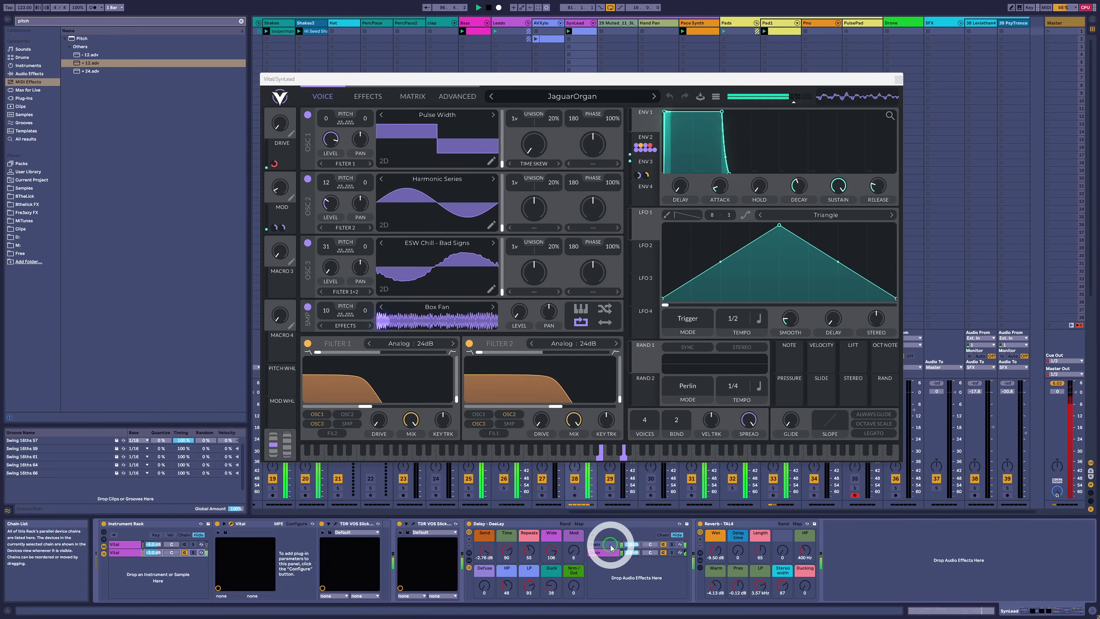
left_click(605, 559)
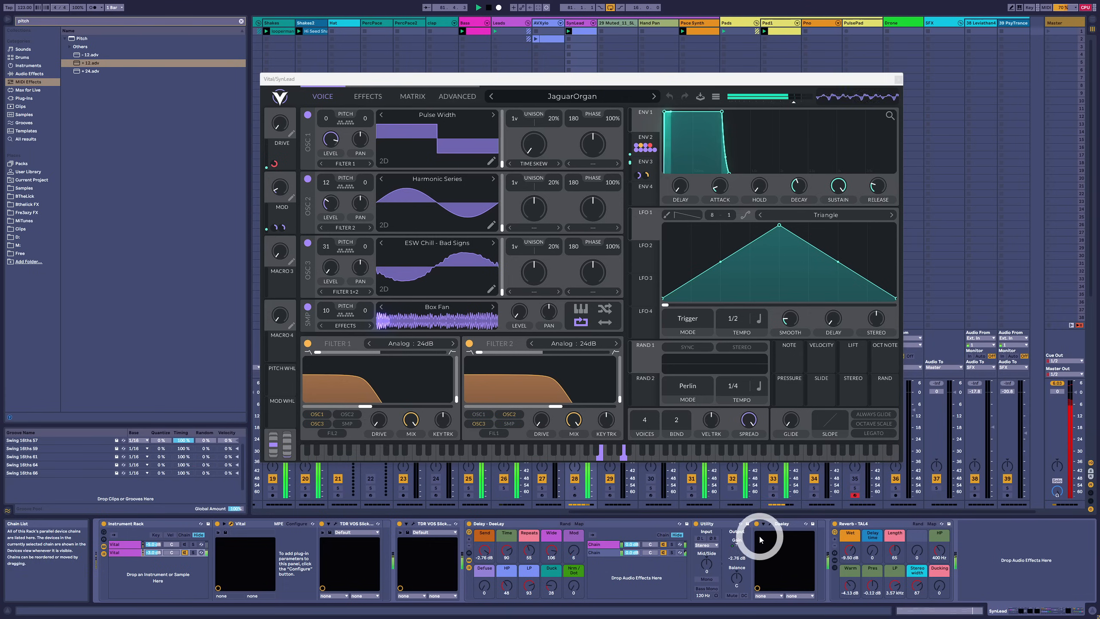
left_click(770, 523)
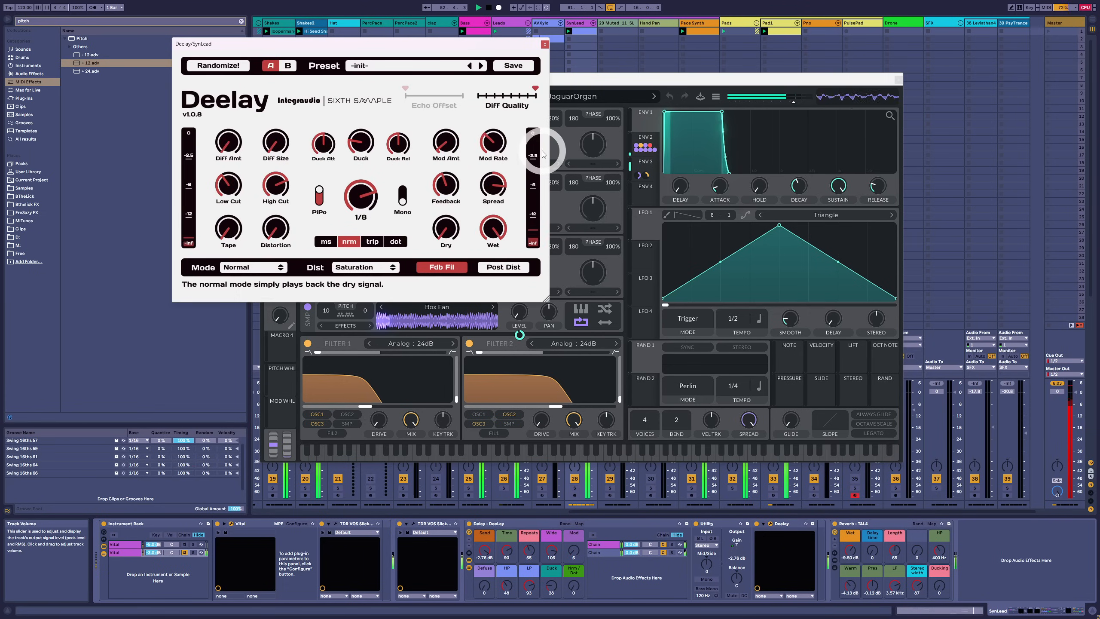
left_click(545, 45)
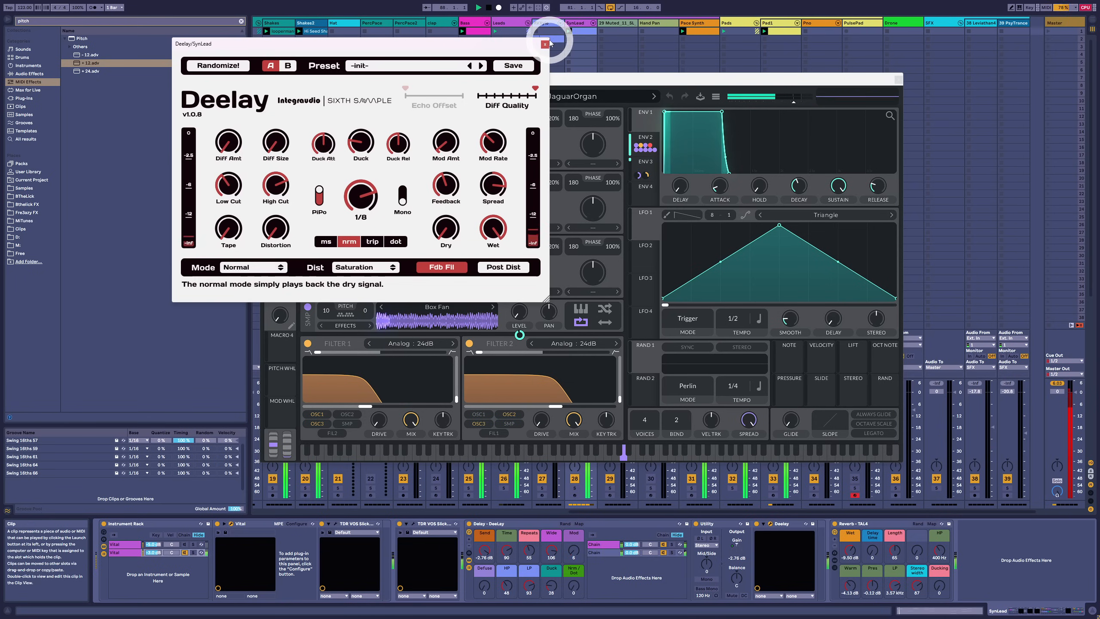
left_click(545, 44)
left_click(899, 79)
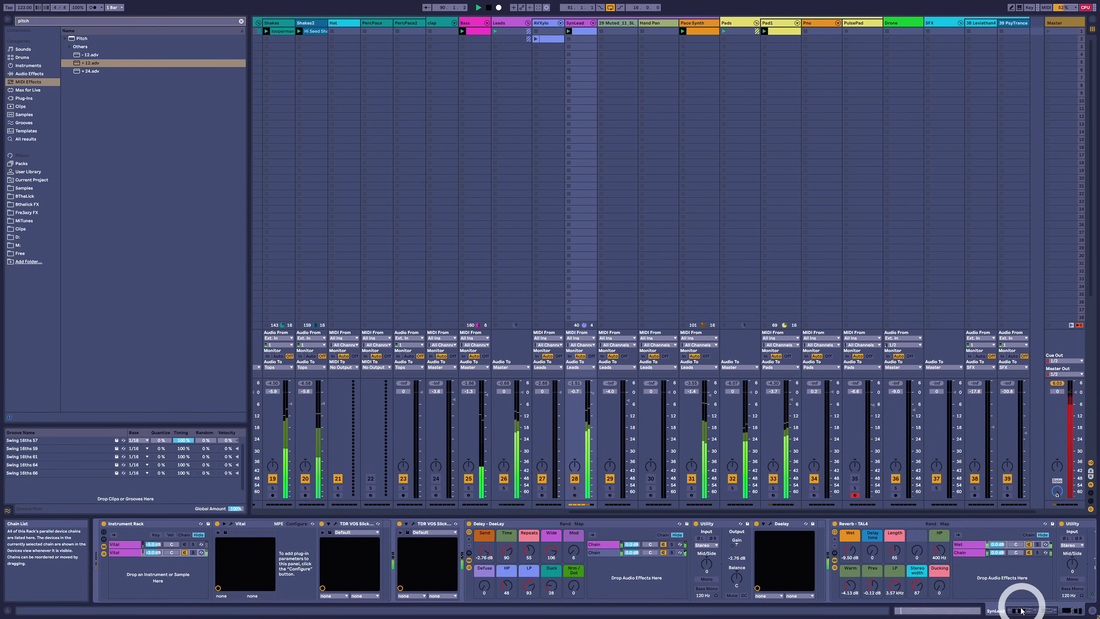
Examine the TAL Reverb 4 plug-in inside SynLead's Reverb - TAL4 rack, close its window and collapse the rack's chains
left_click(1046, 612)
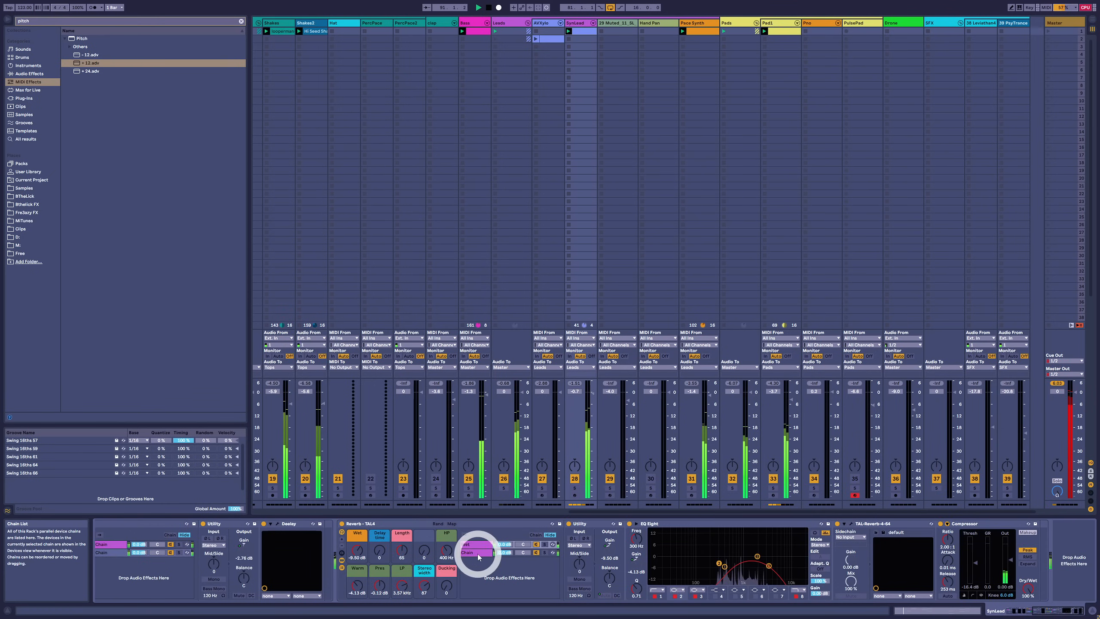
left_click(850, 527)
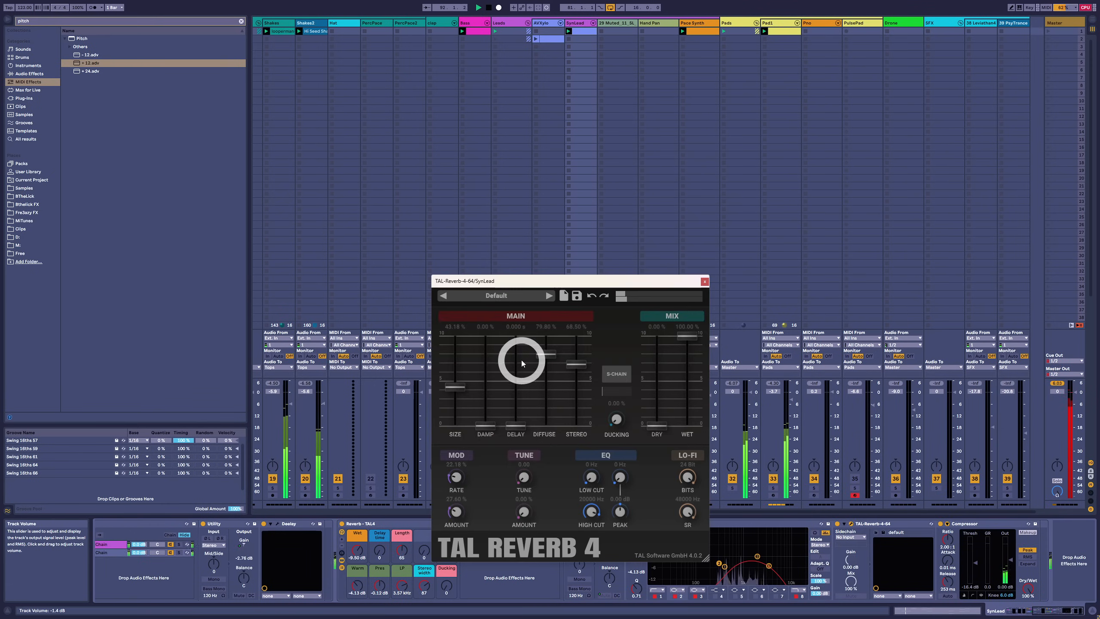
left_click_drag(540, 277, 472, 118)
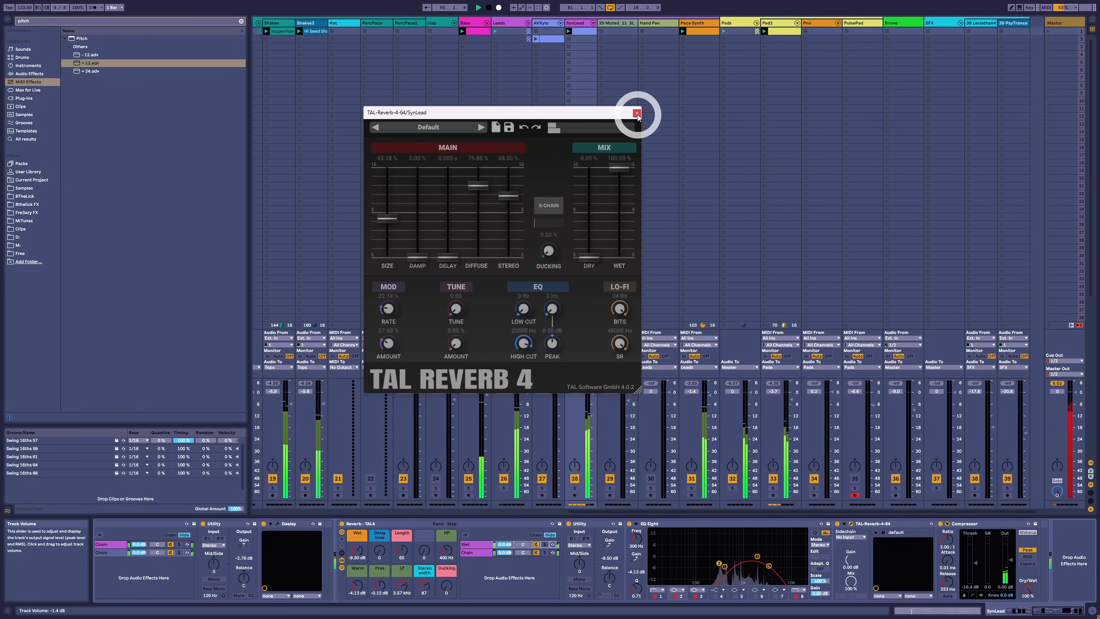
left_click(638, 115)
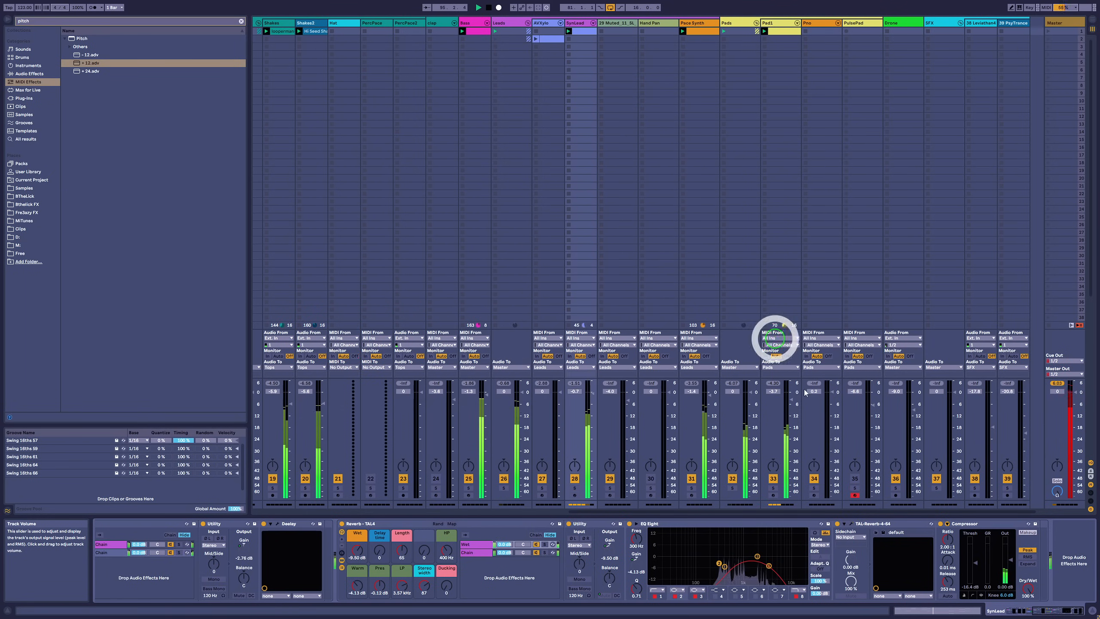
left_click(341, 568)
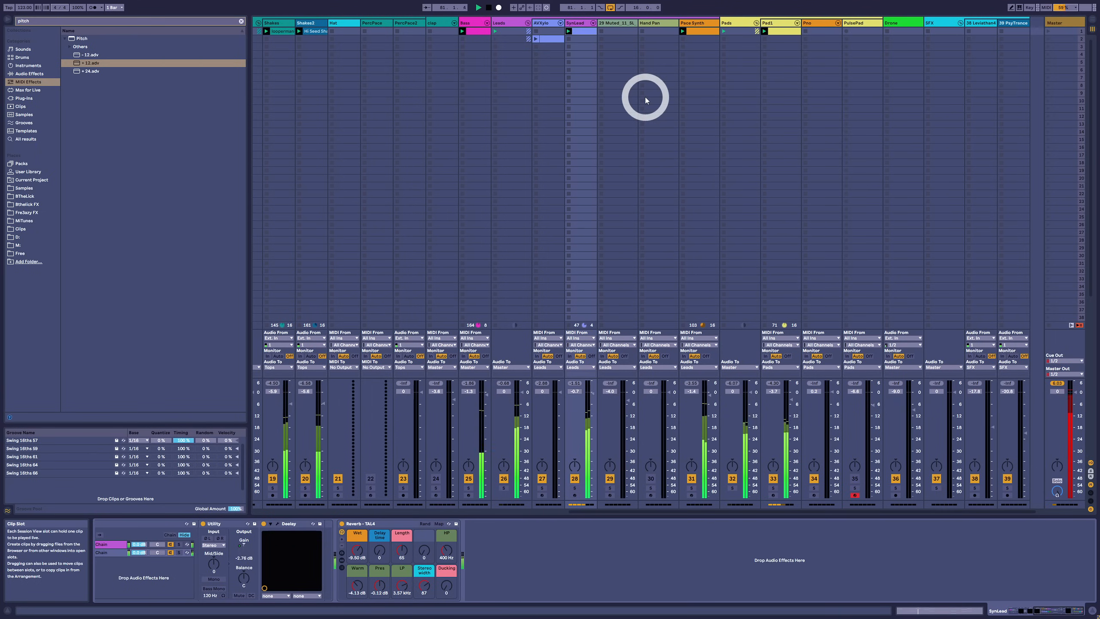
Move SynLead's clip down to the second clip slot and stop playback on the track
left_click(576, 34)
left_click_drag(576, 42, 569, 40)
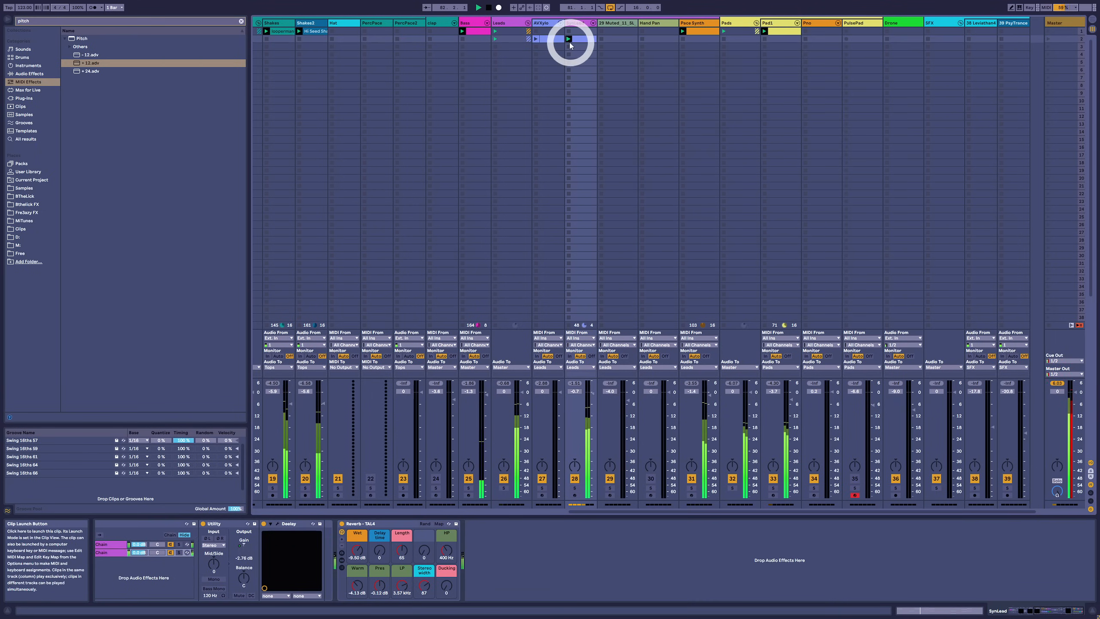
left_click(568, 46)
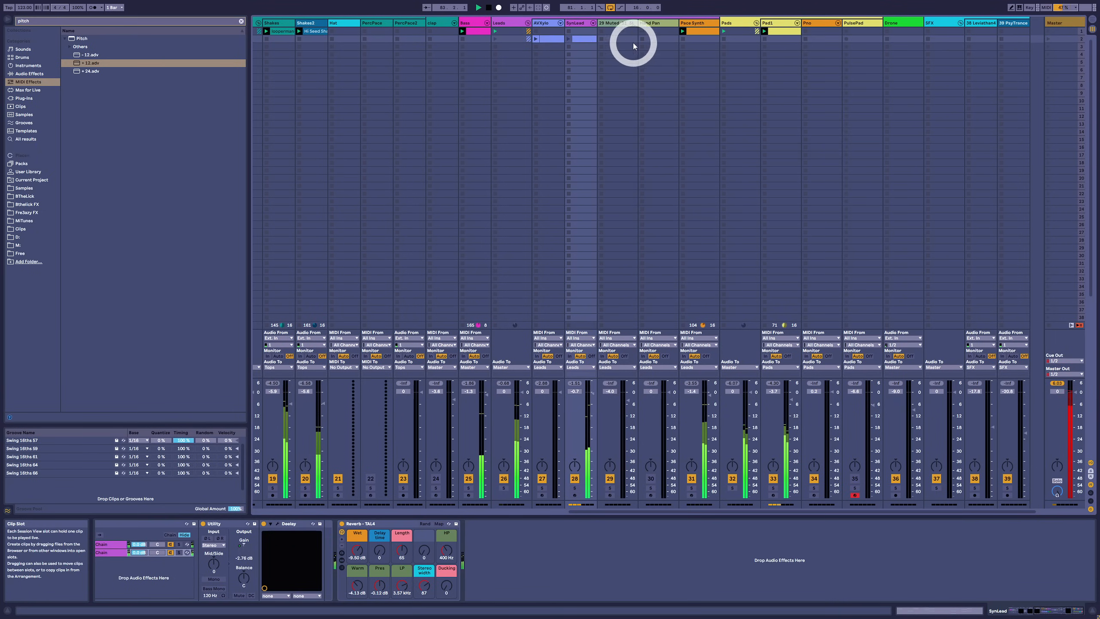
Show the Muted_11_SL_L3 track's sample in the browser and look through the PettinHouse Mute&Slap folder it comes from
left_click(620, 37)
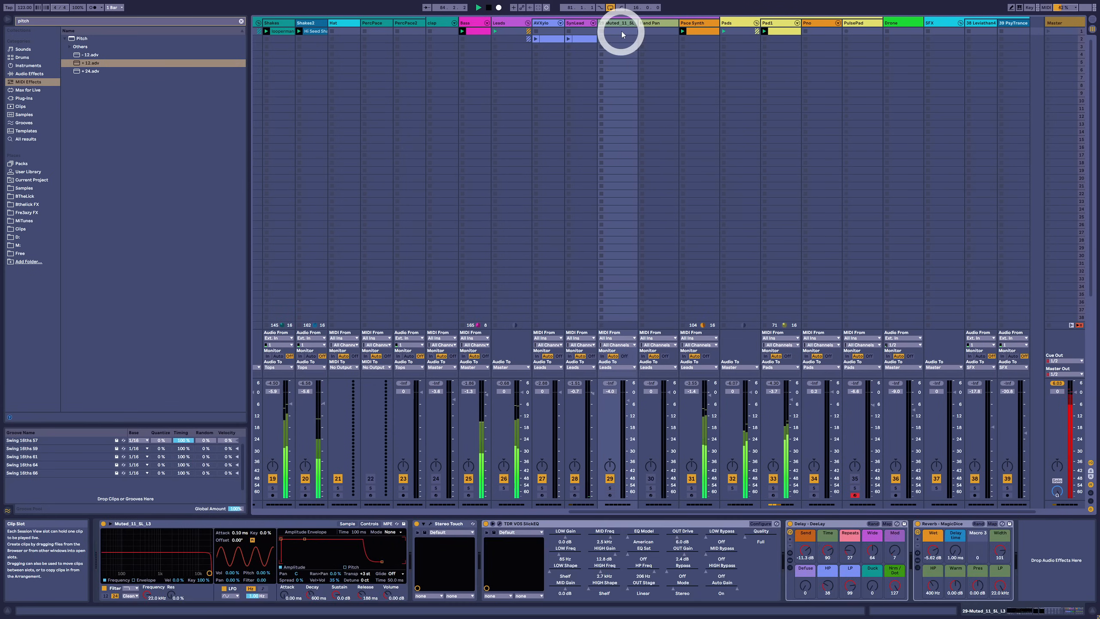
left_click(348, 524)
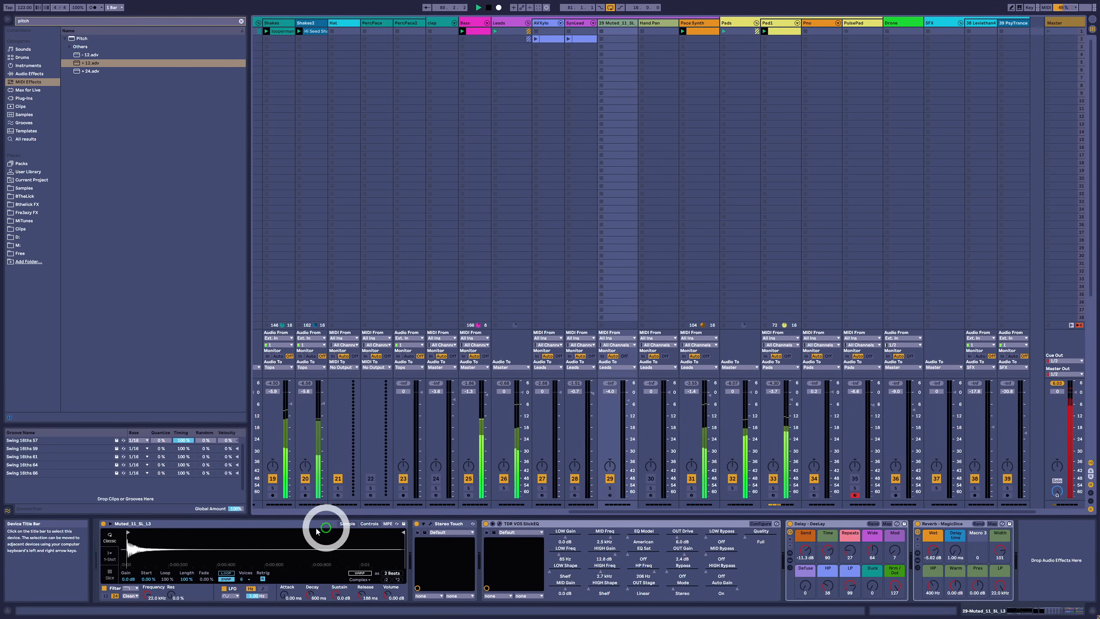
right_click(212, 533)
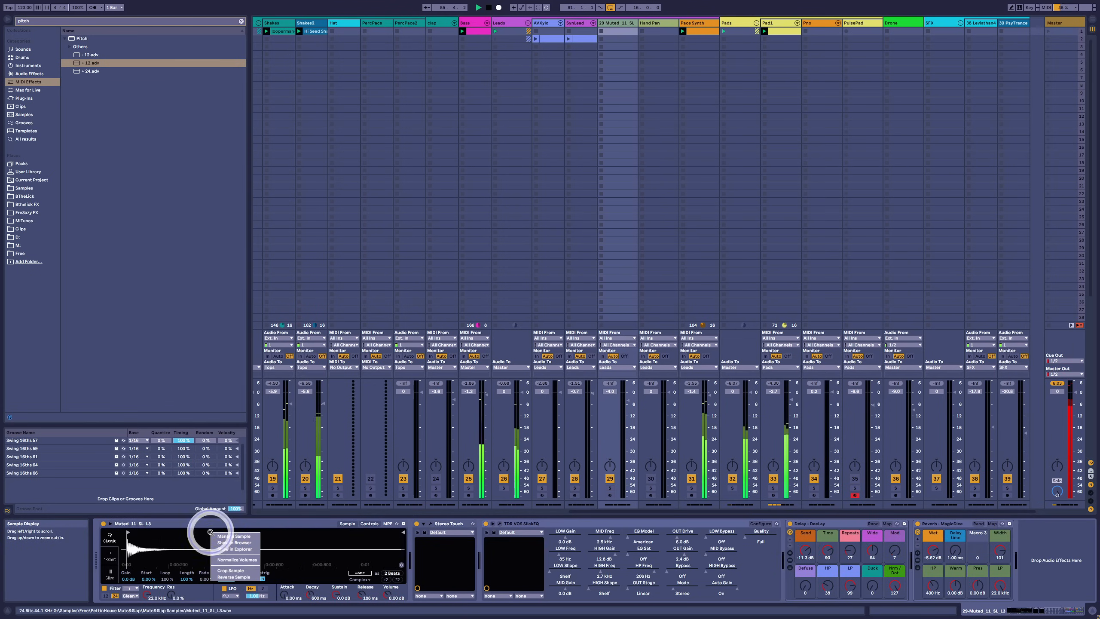
left_click(245, 542)
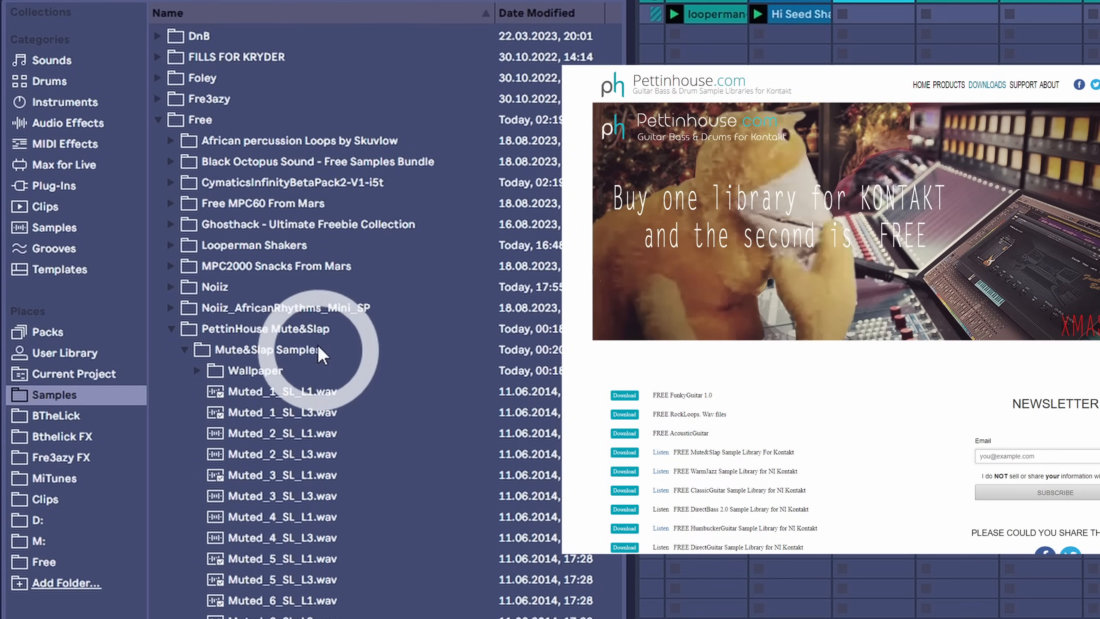
left_click(344, 330)
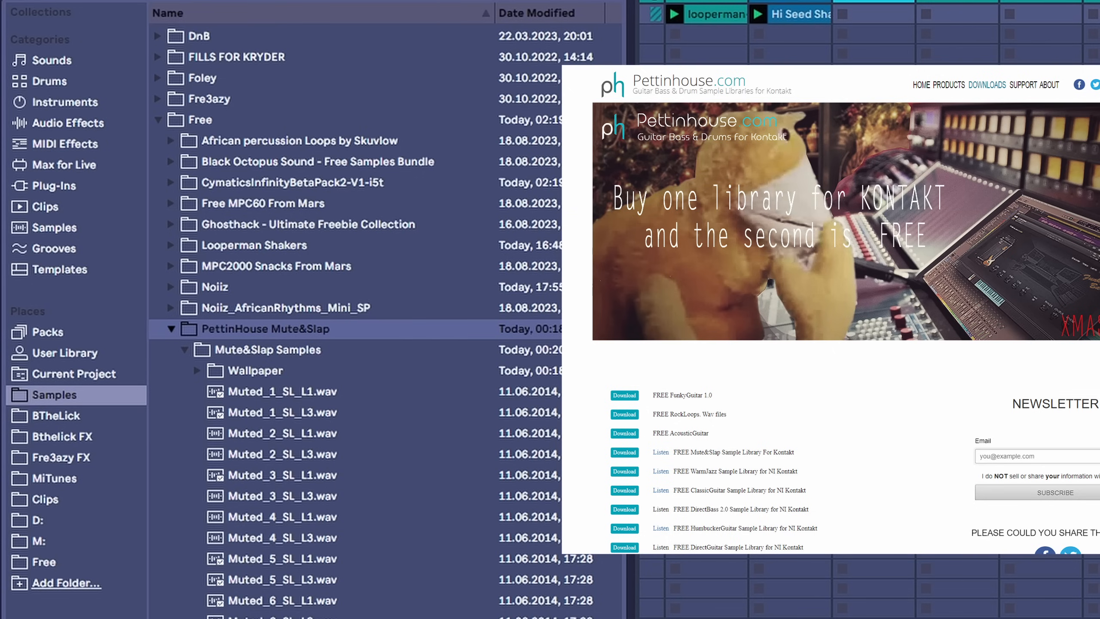
scroll(355, 320, "down", 5)
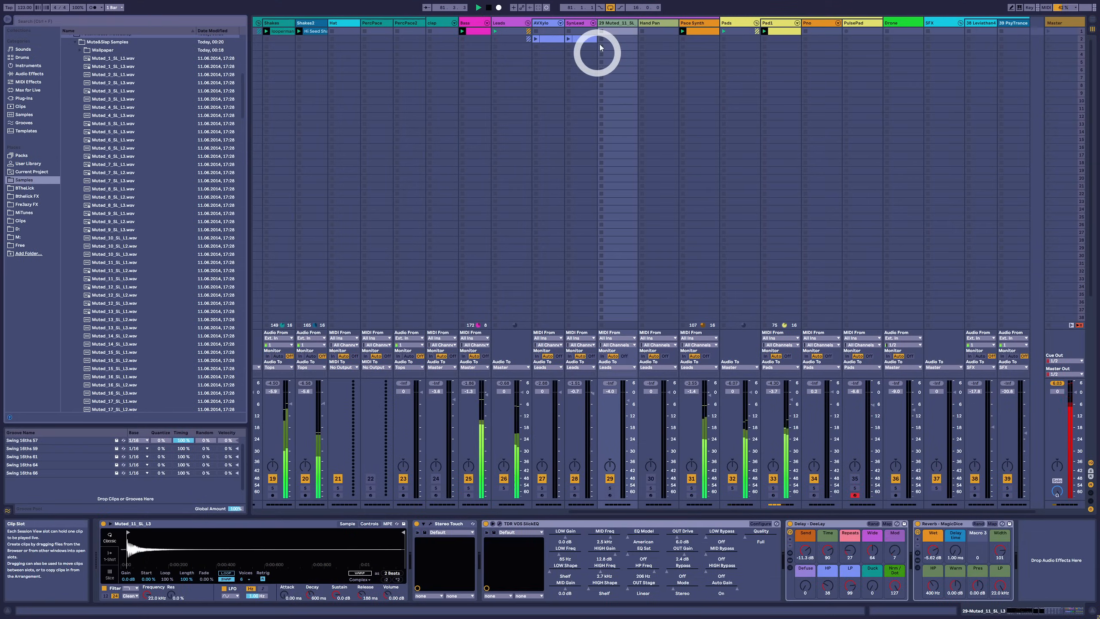
Create an empty MIDI clip in the first slot of the Muted_11_SL_L3 track
double_click(614, 33)
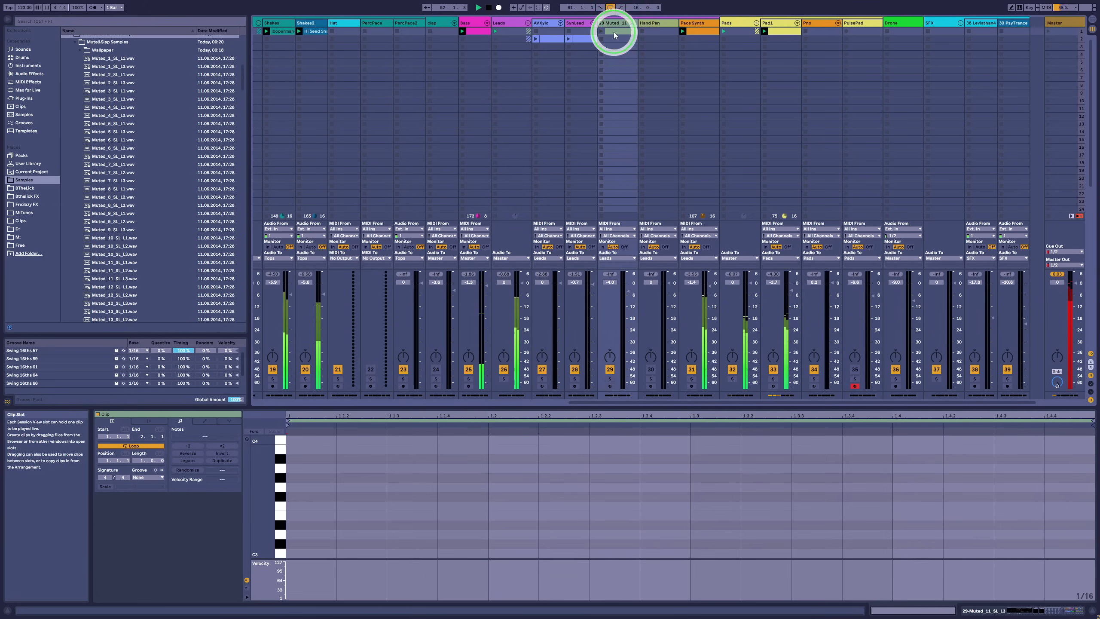
Add an A3 note at the clip's start and an E3 note at 1.1.3 in the Muted_11_SL_L3 clip, and launch it
double_click(321, 468)
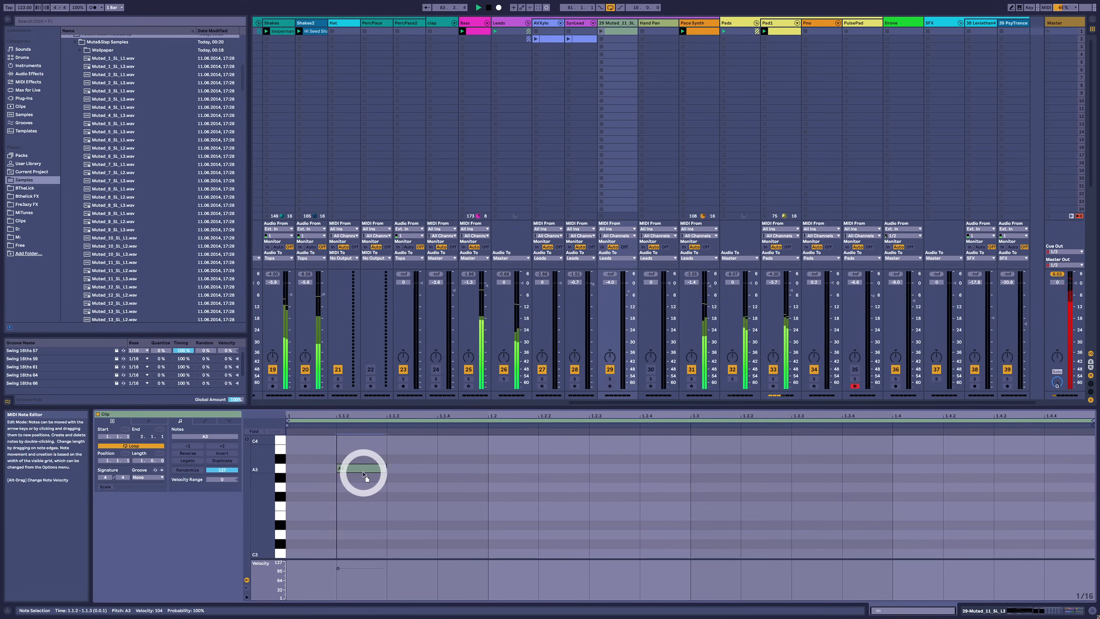
double_click(411, 516)
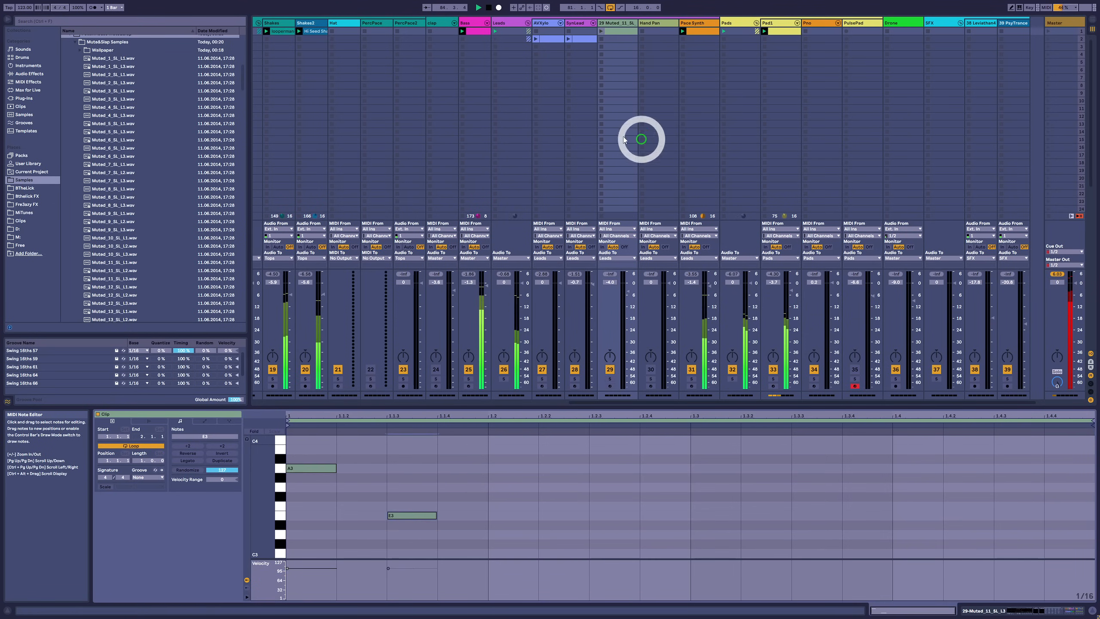
left_click(601, 32)
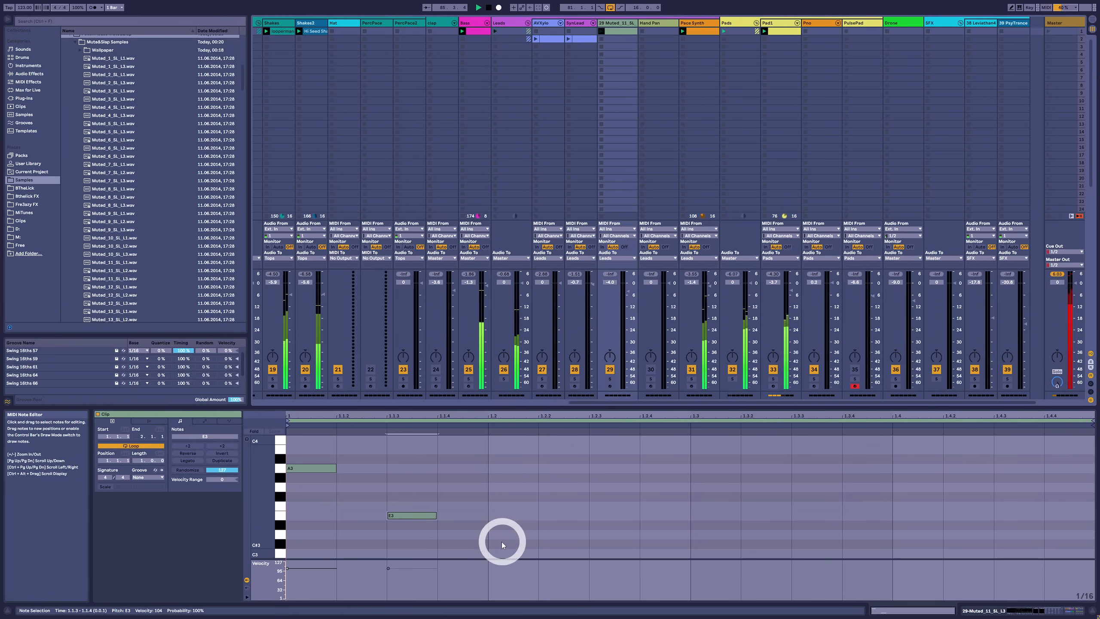
Add sixteenth-long A2 notes at 1.1.4 and 1.2.3 and a B2 note at 1.2.4 in the clip
scroll(533, 546, "down", 3)
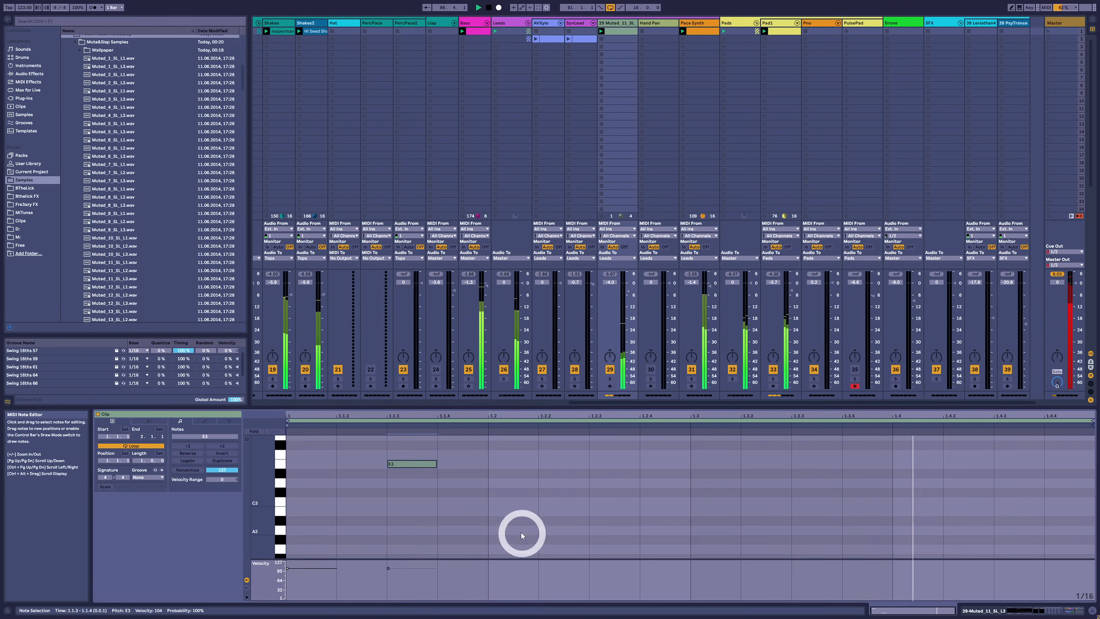
double_click(510, 530)
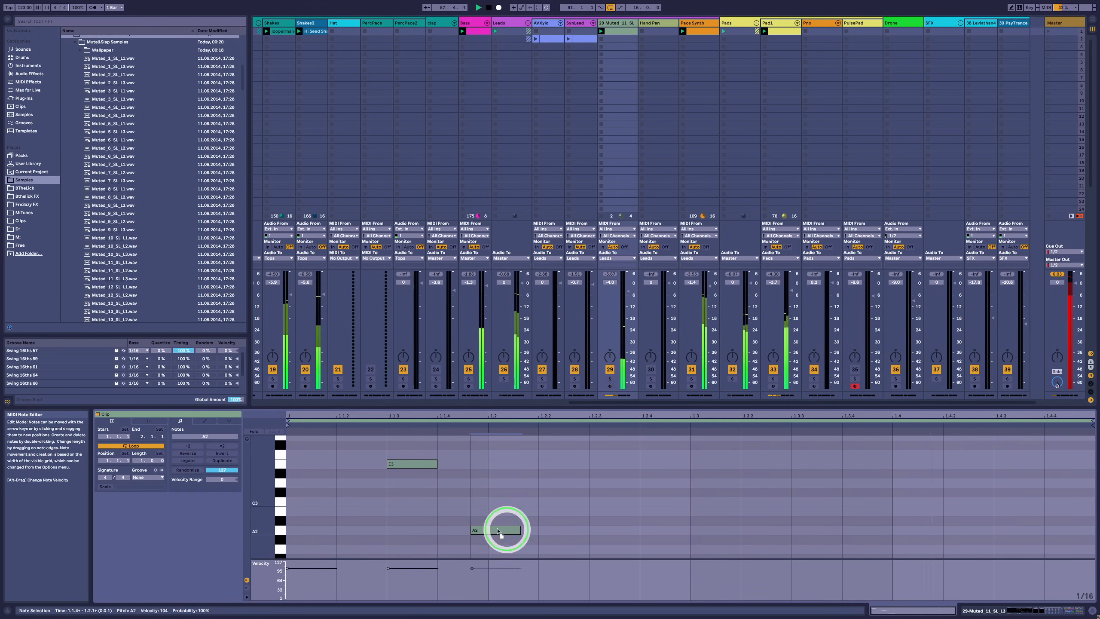
left_click_drag(506, 528, 482, 531)
double_click(623, 531)
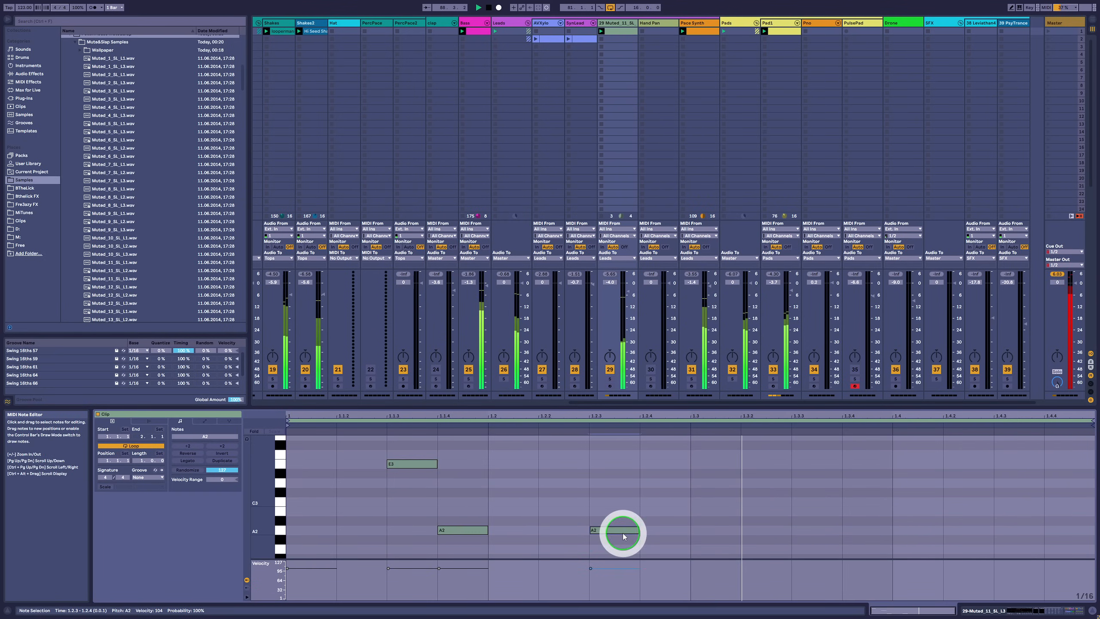
double_click(671, 510)
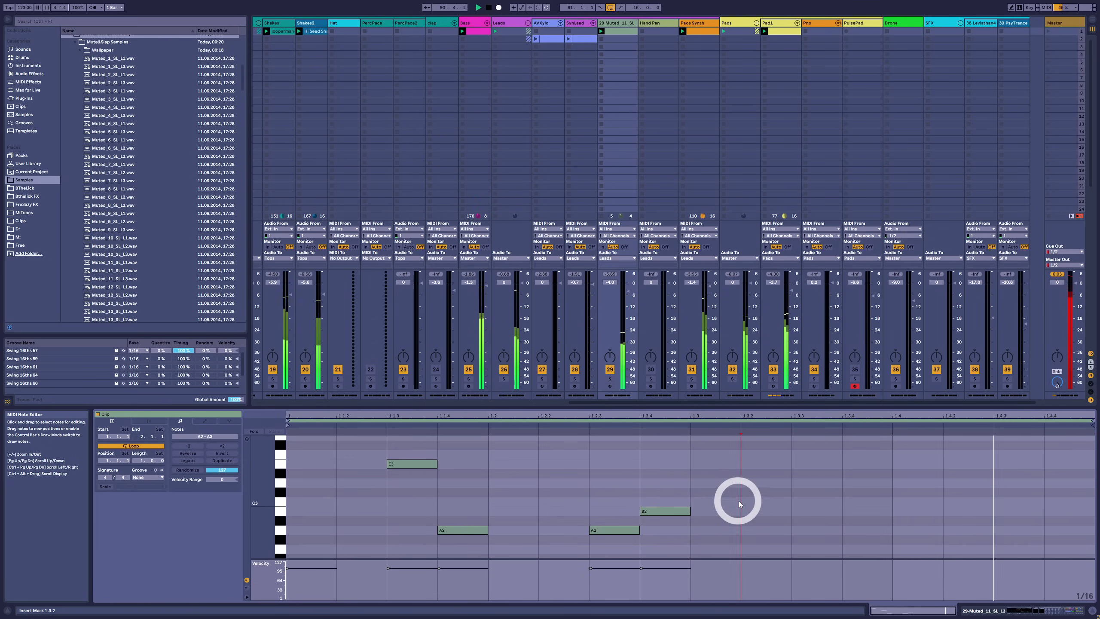
Complete the clip's melody with a C3 note at 1.3.2 and an A2 note at 1.4.1
double_click(766, 502)
left_click(874, 504)
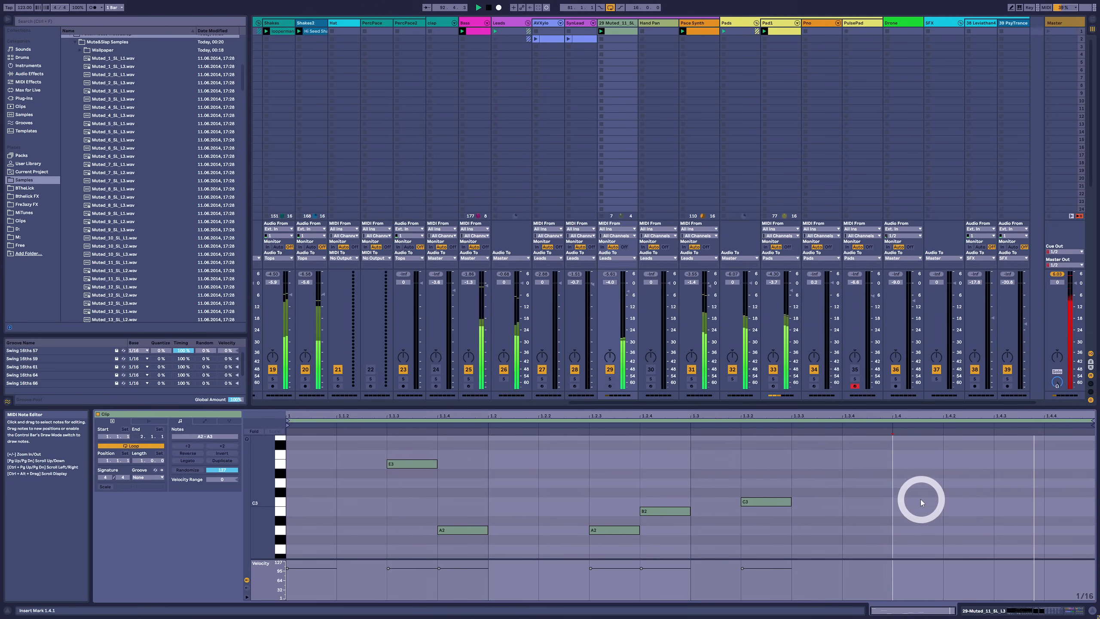
double_click(924, 530)
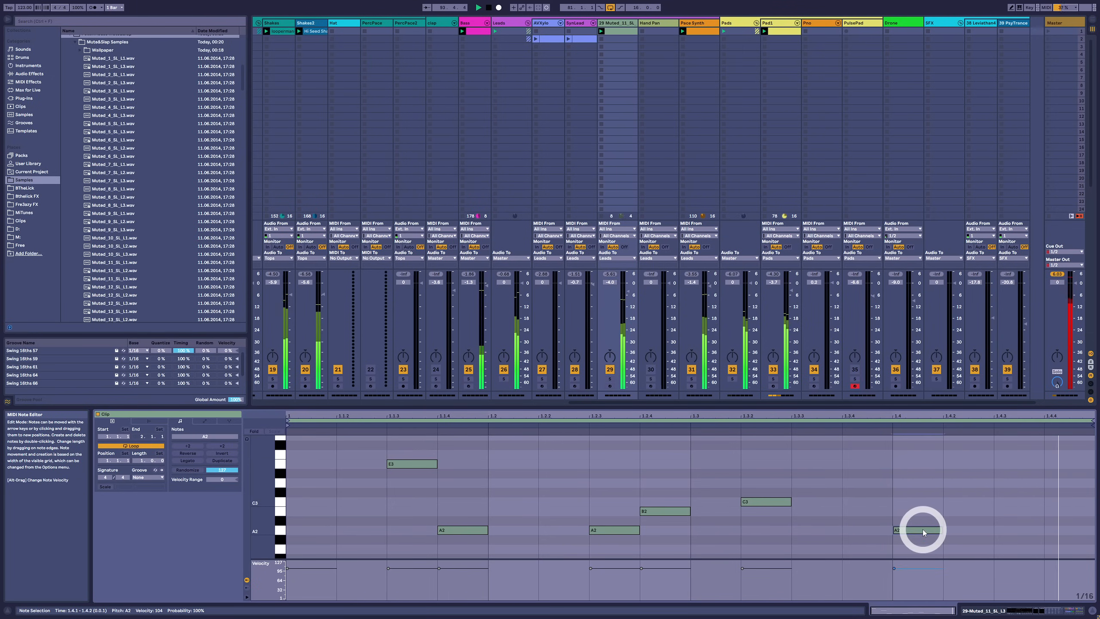
scroll(430, 506, "up", 4)
scroll(415, 497, "down", 8)
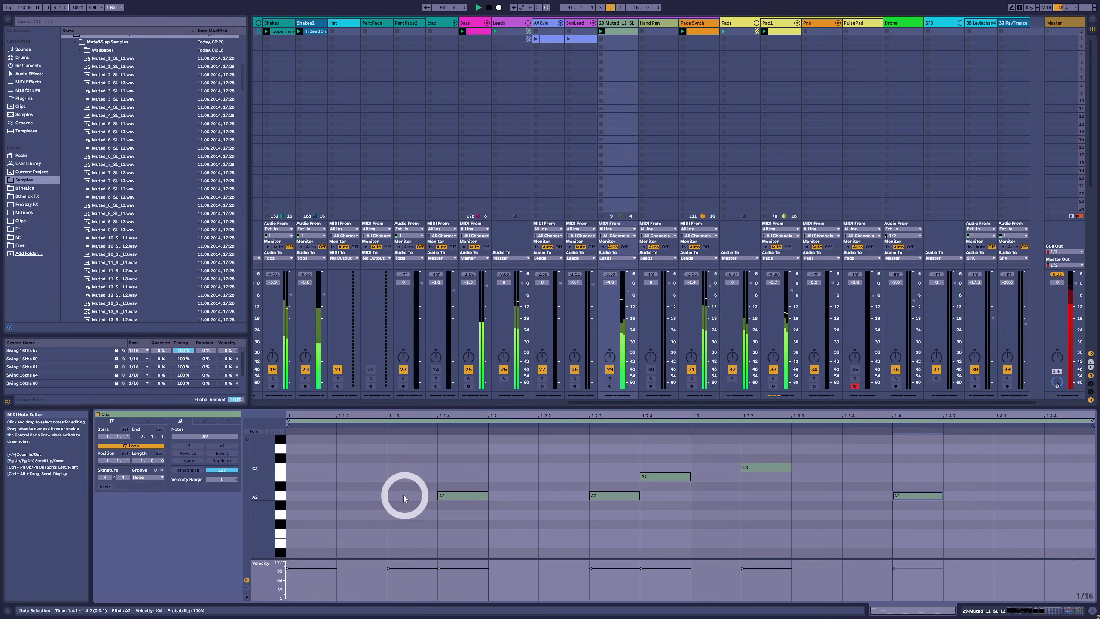
scroll(403, 499, "up", 5)
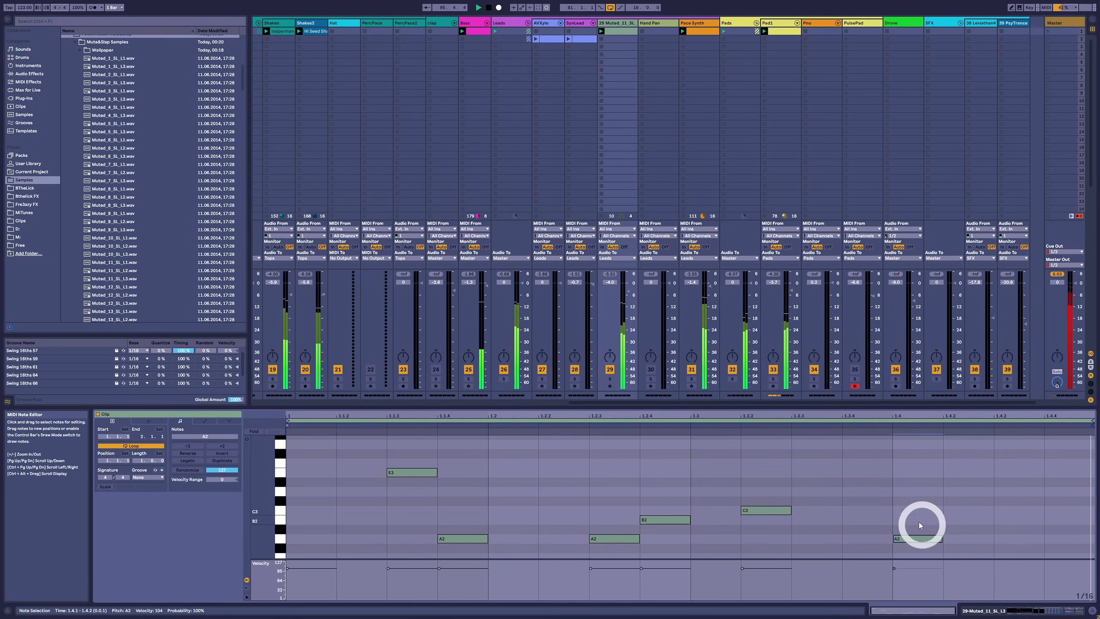
Examine the waveform and control settings of the Muted_11_SL_L3 sampler along with the notes in its clip
left_click(630, 217)
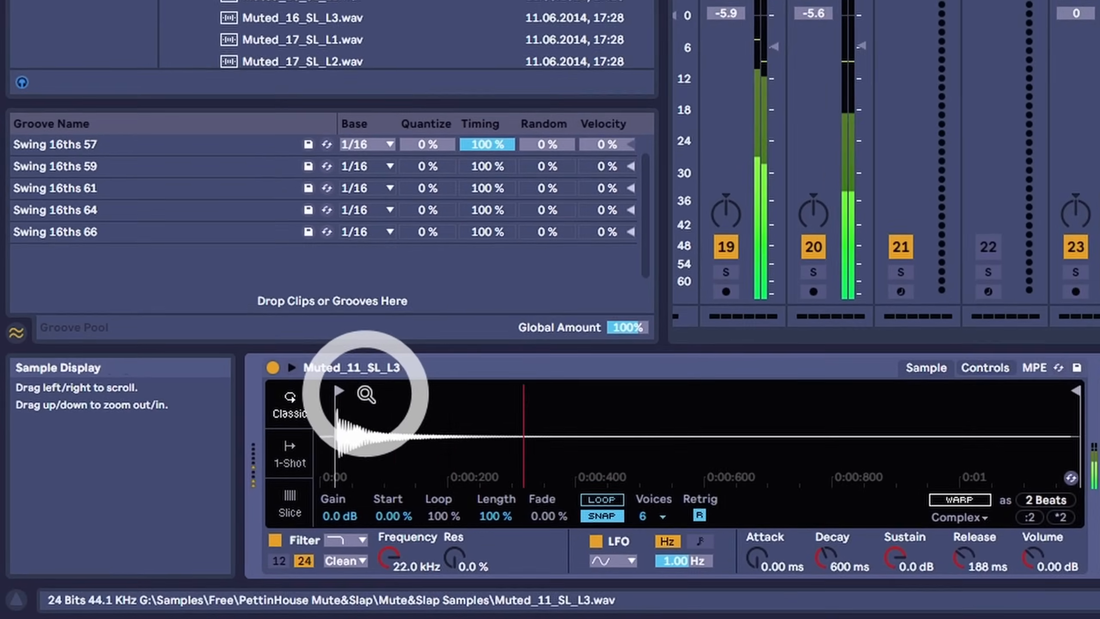
left_click_drag(138, 532, 138, 535)
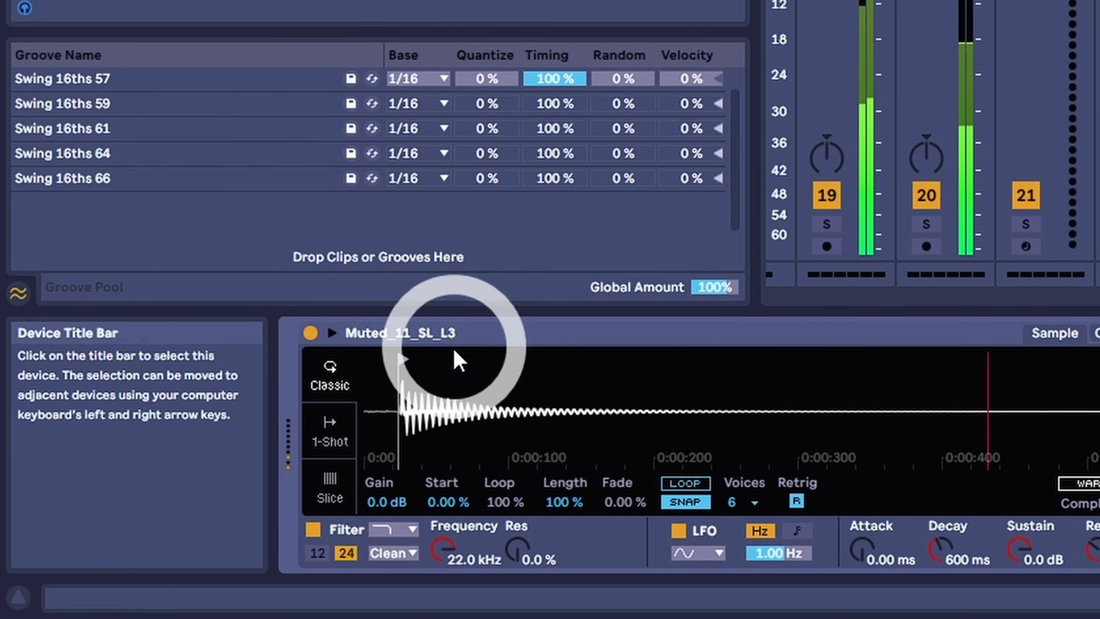
left_click_drag(550, 397, 529, 380)
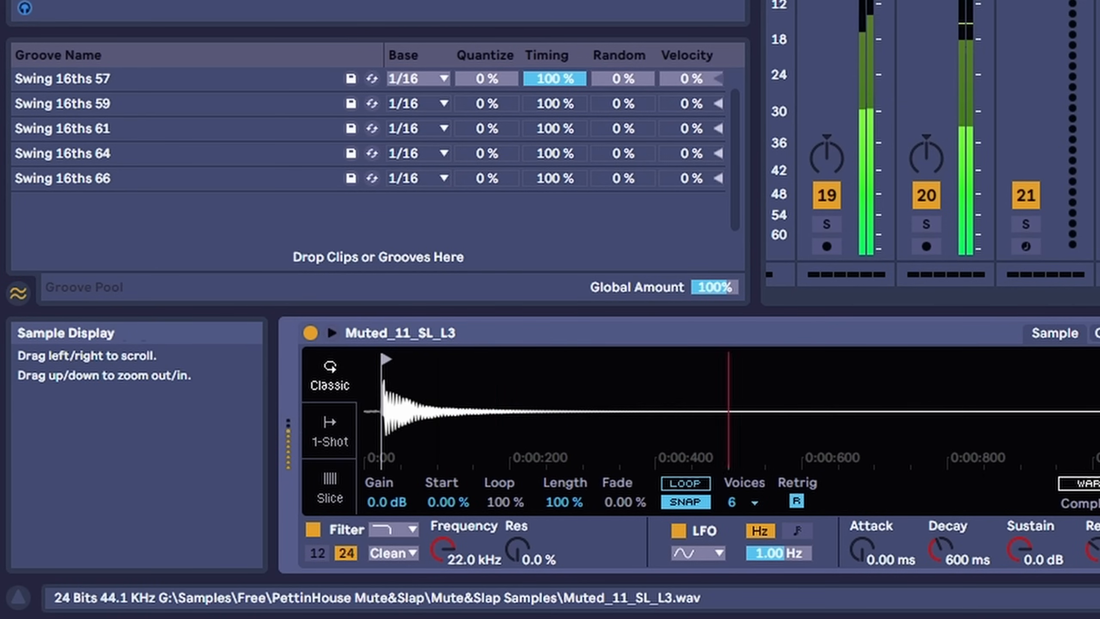
left_click(1096, 336)
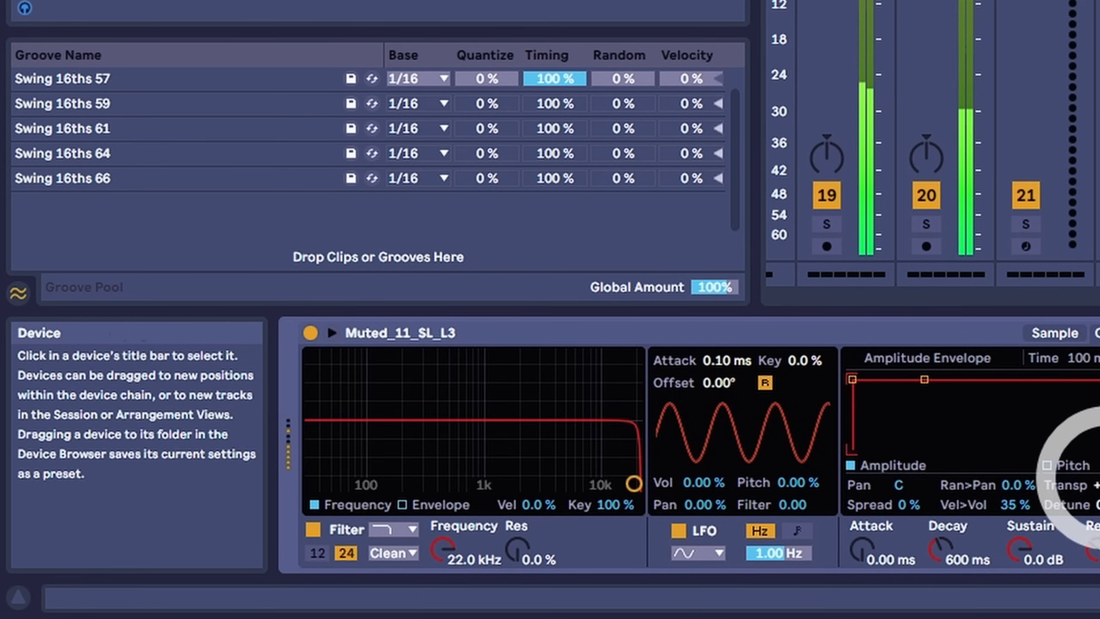
left_click(1040, 344)
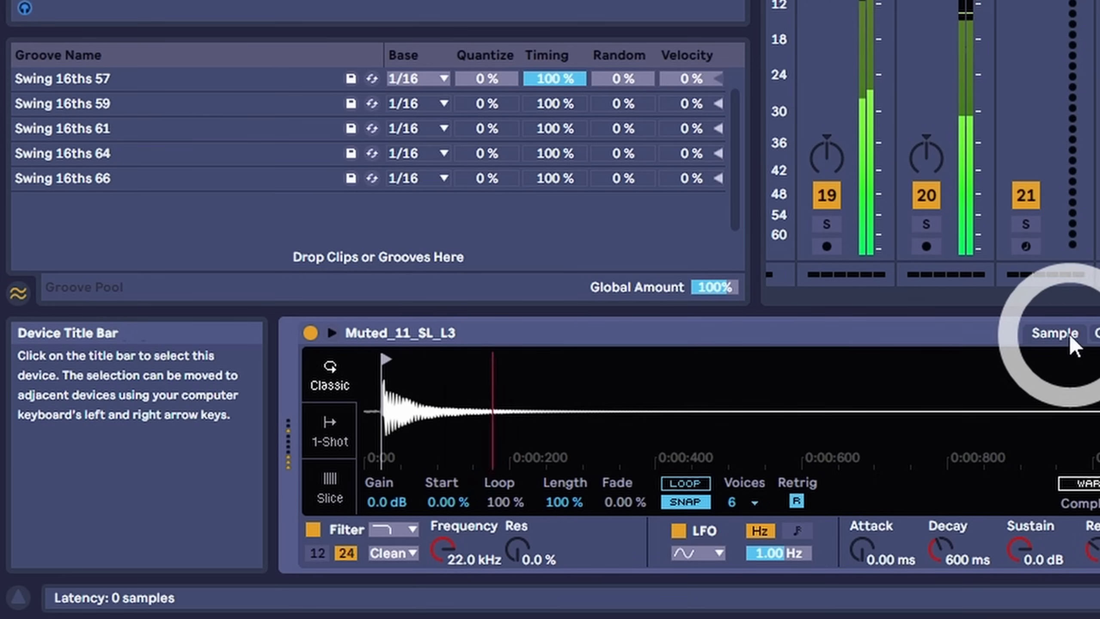
left_click(837, 392)
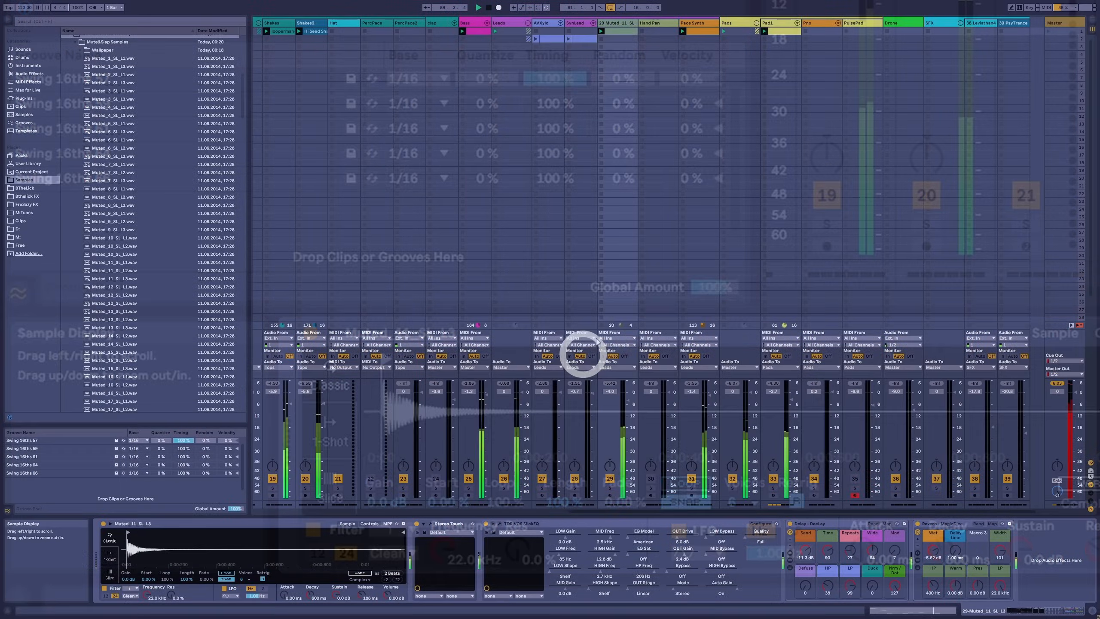
left_click(618, 32)
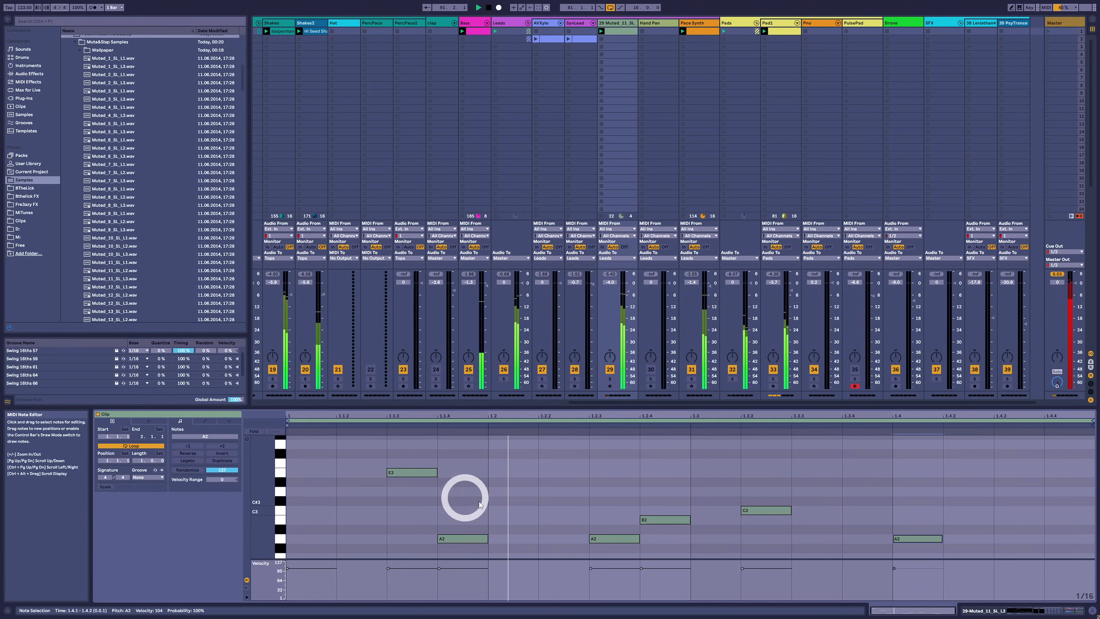
key("shift+Tab")
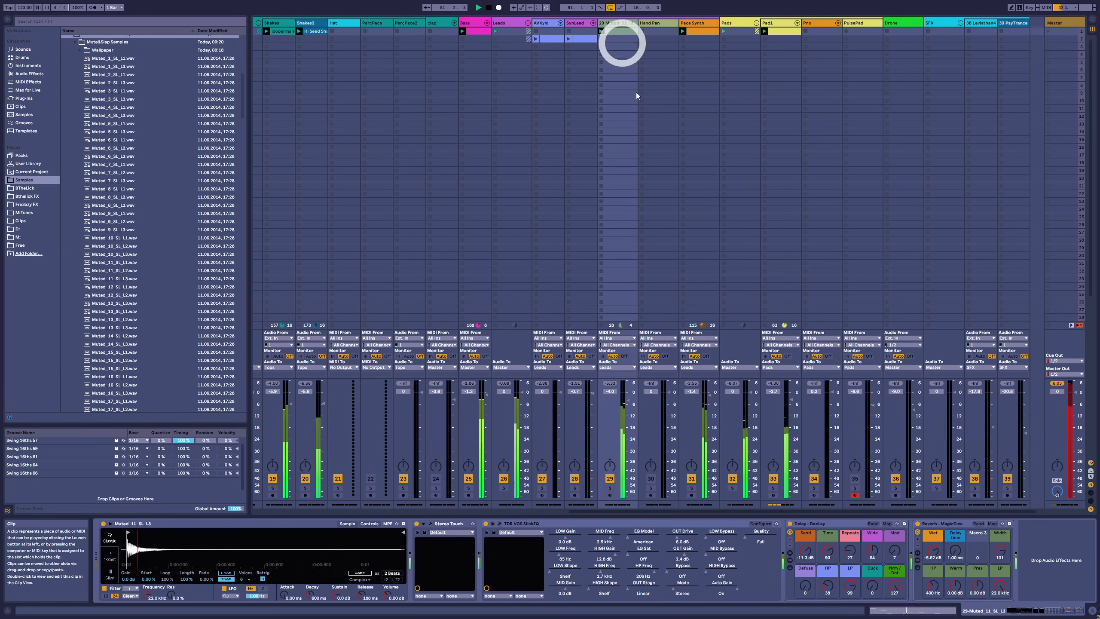
Inspect the MagicDice plug-in inside the track's reverb rack, and collapse the rack's chains and the TDR equalizer's parameters
left_click(493, 524)
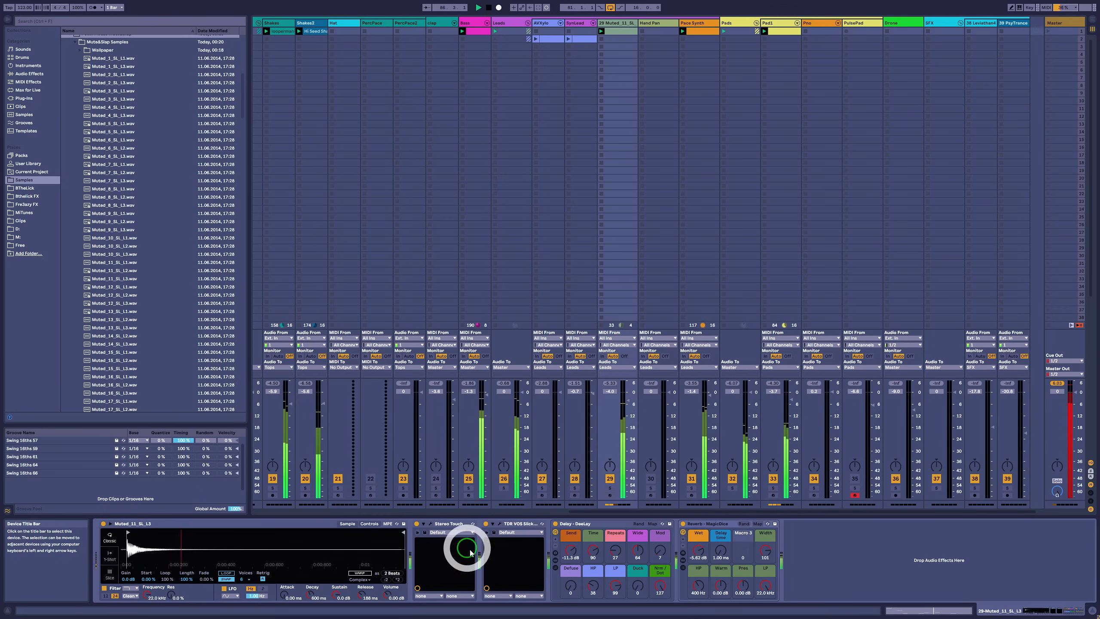
left_click(684, 560)
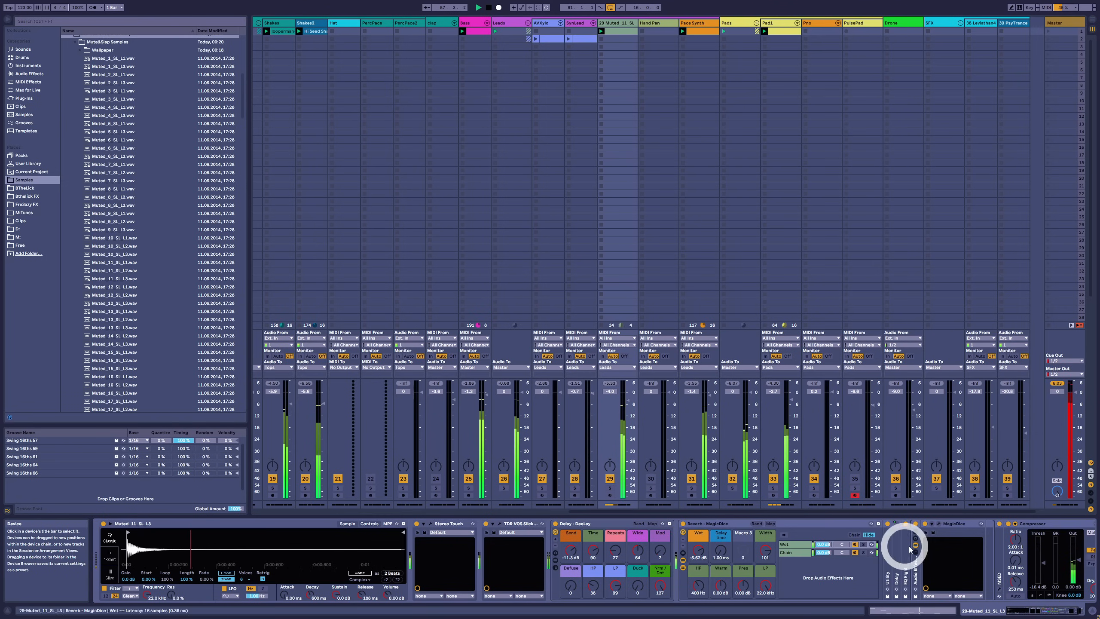
left_click(937, 524)
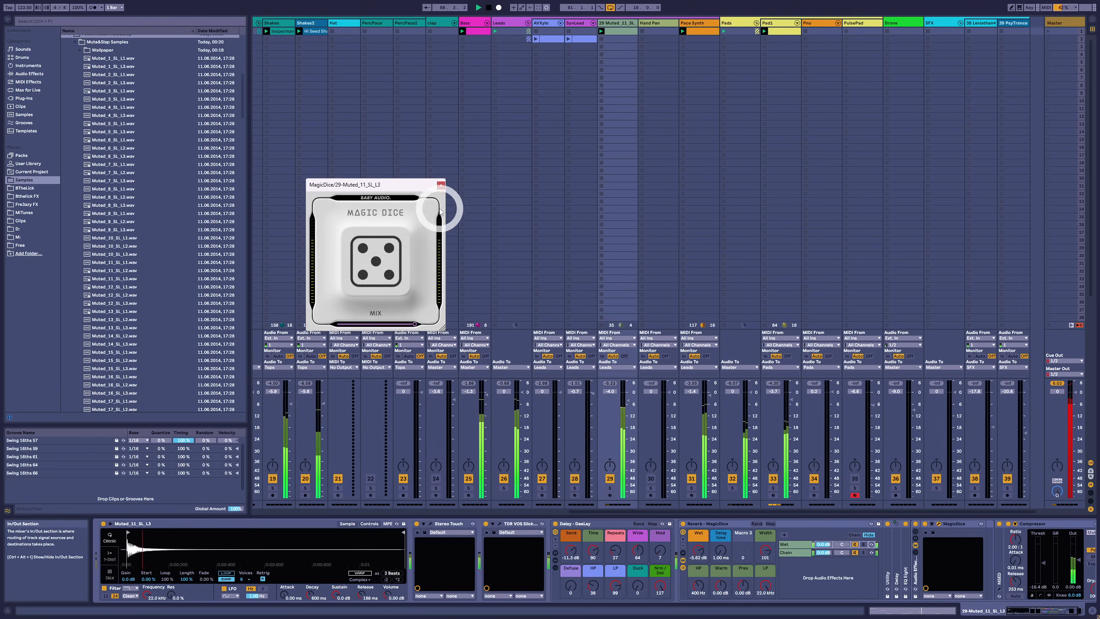
left_click(440, 186)
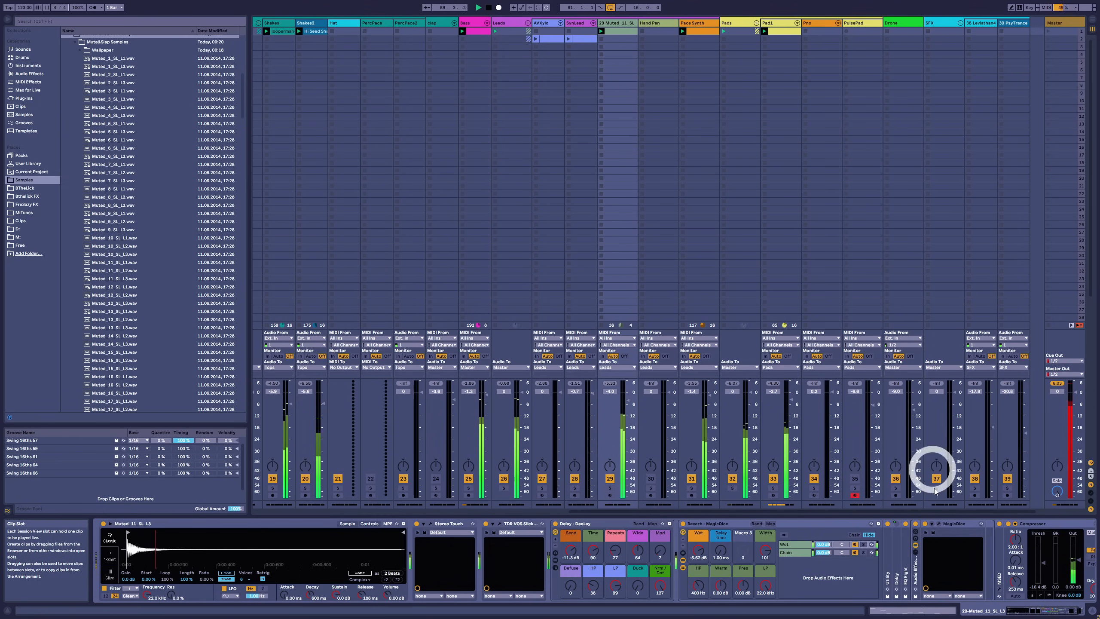
left_click(683, 560)
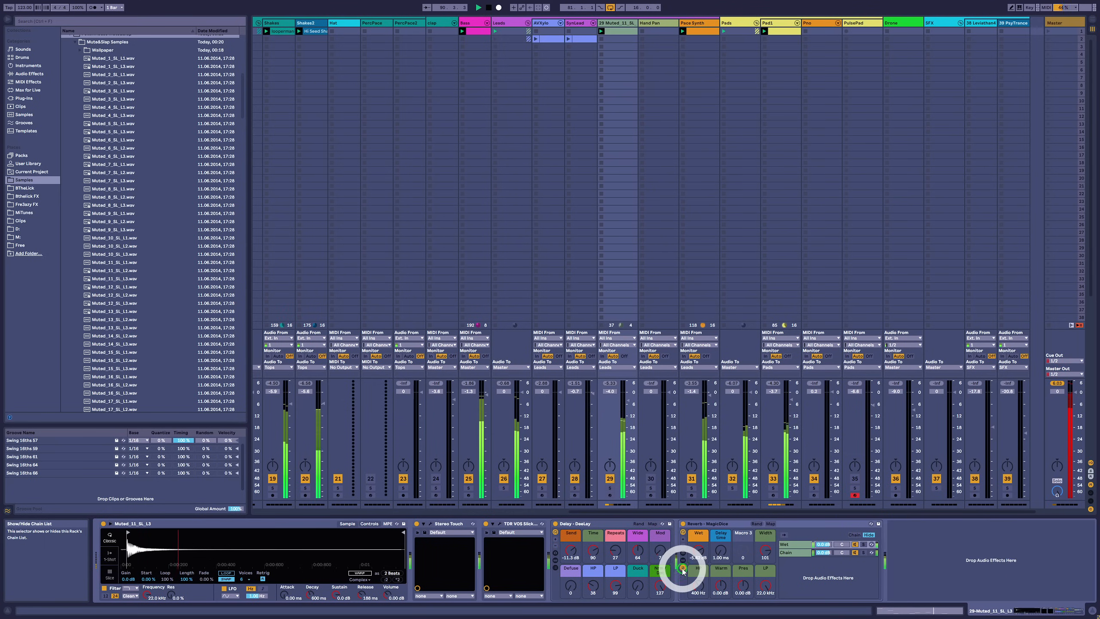
left_click(684, 568)
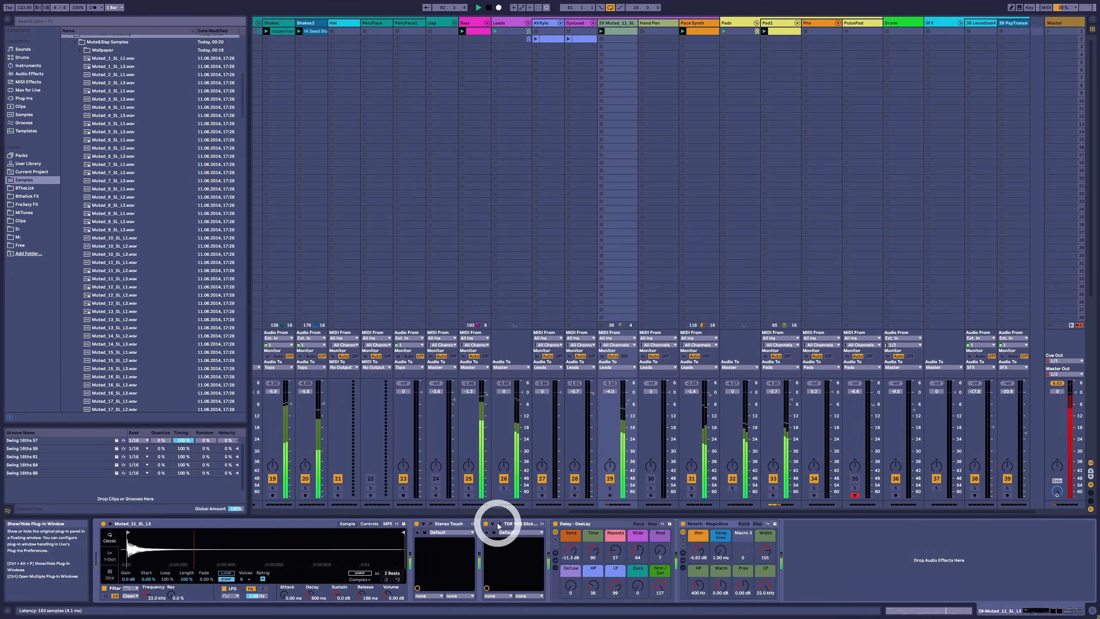
Examine the Stereo Touch plug-in's delay and filter settings and compare the sound using its on/off switch
left_click(430, 524)
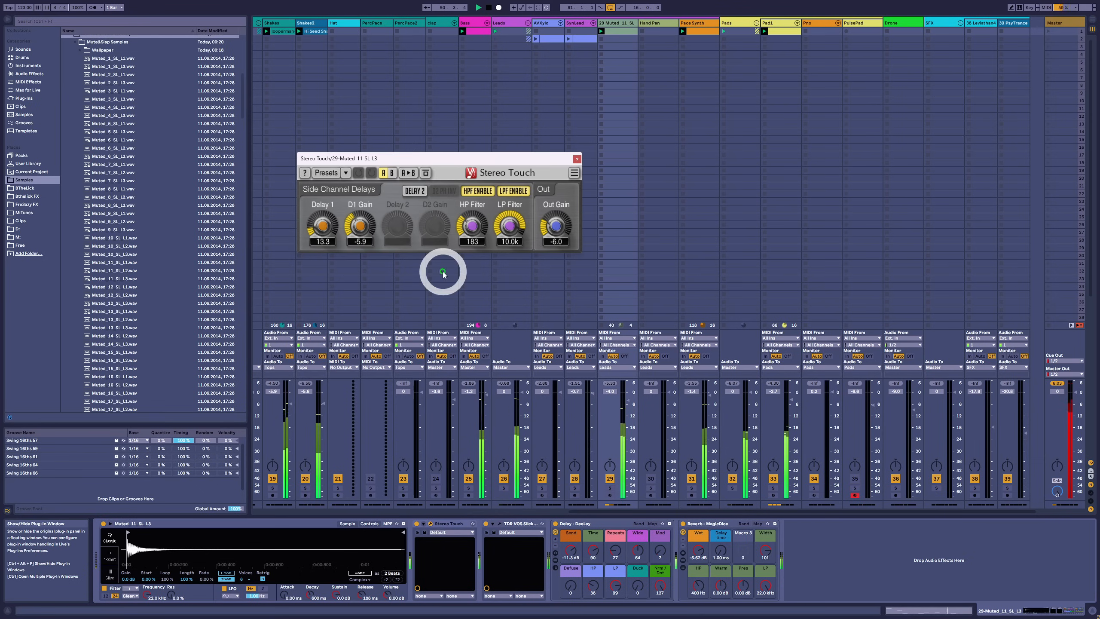
left_click_drag(405, 159, 377, 154)
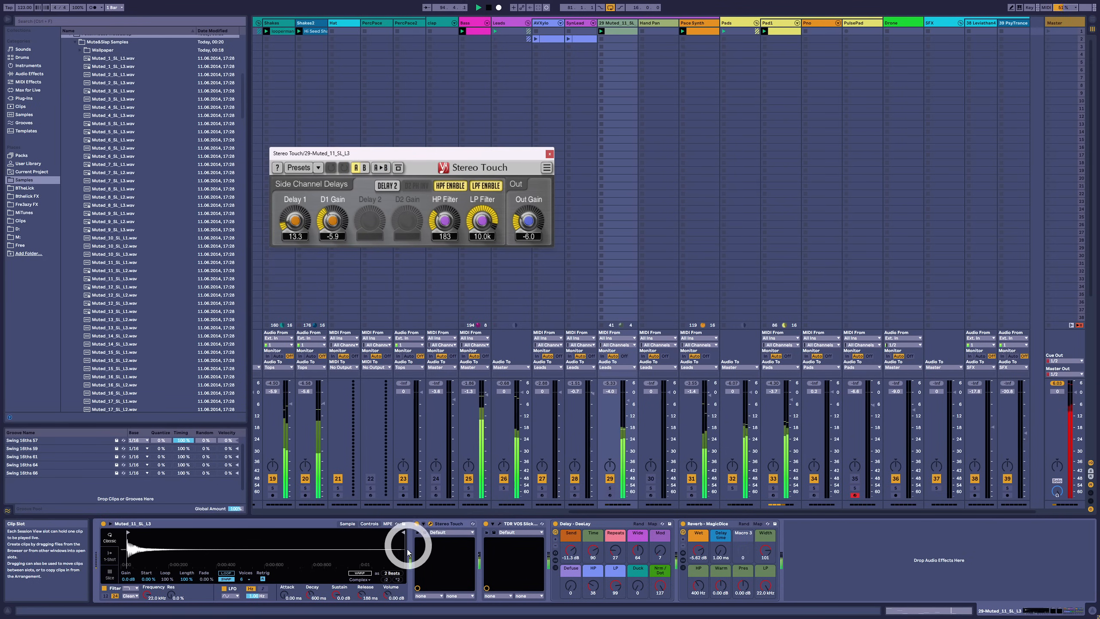
left_click(417, 524)
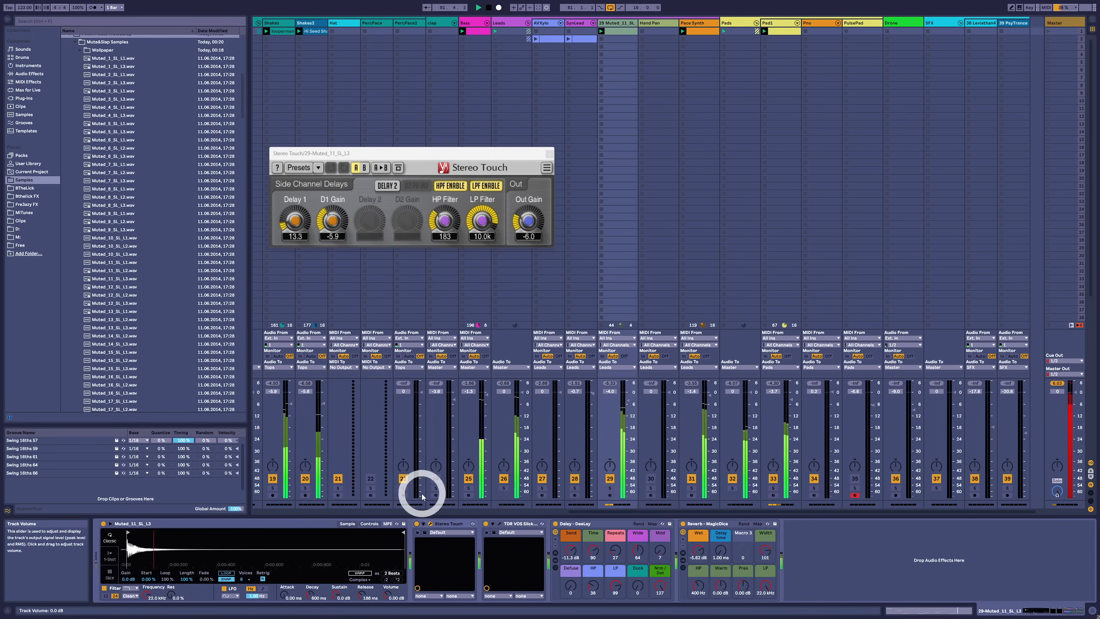
left_click(549, 155)
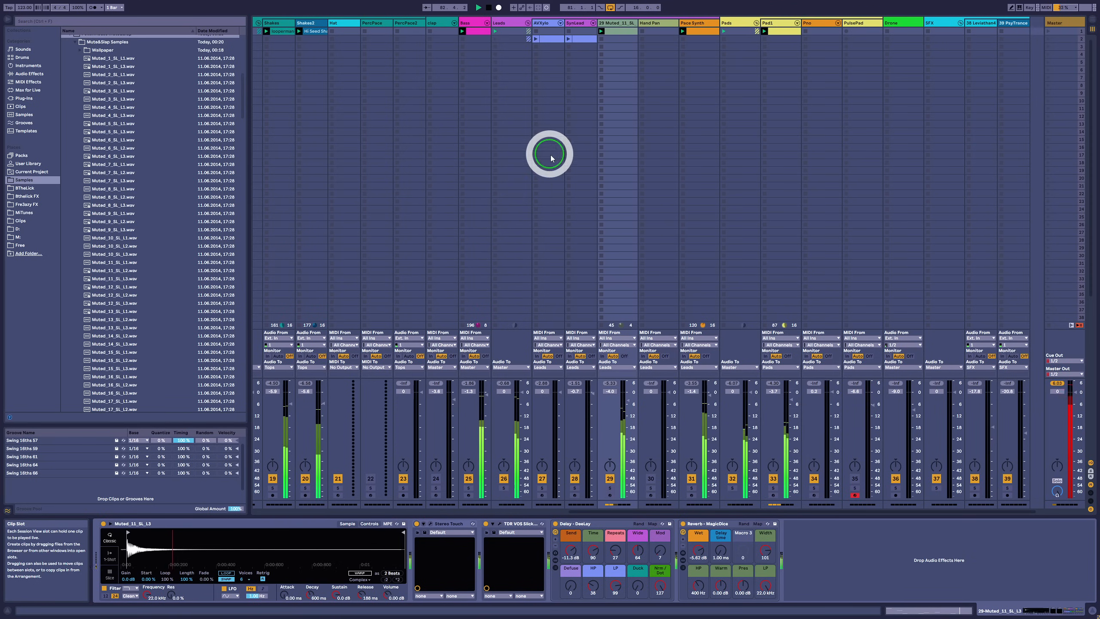
Move the melody clip from the Muted_11 track to the first slot of the Hand Pan track
left_click(623, 34)
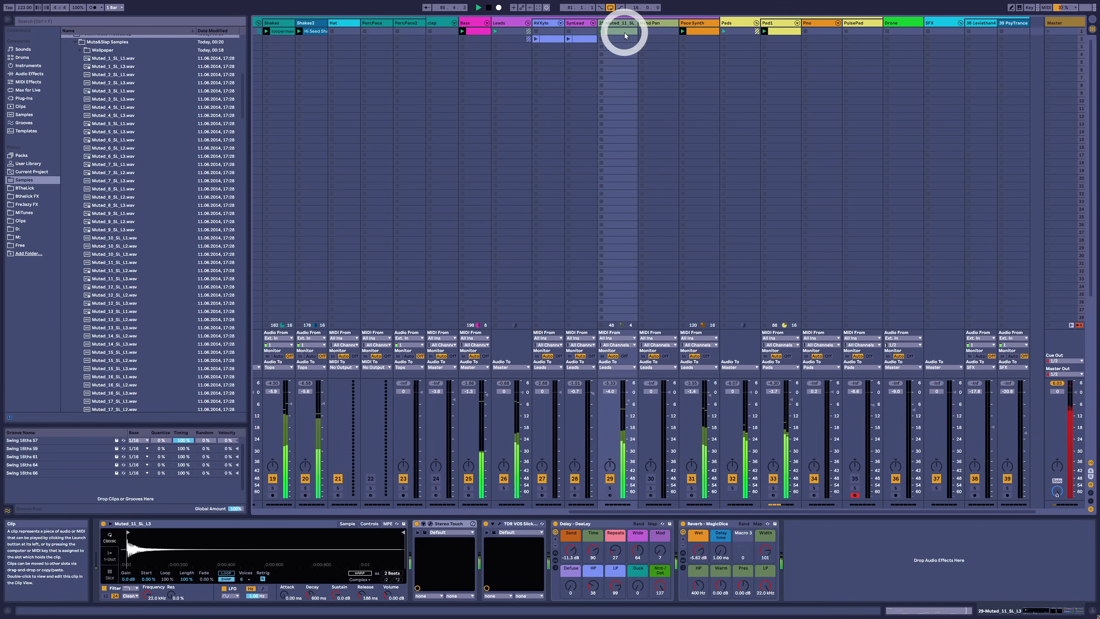
left_click_drag(624, 34, 648, 35)
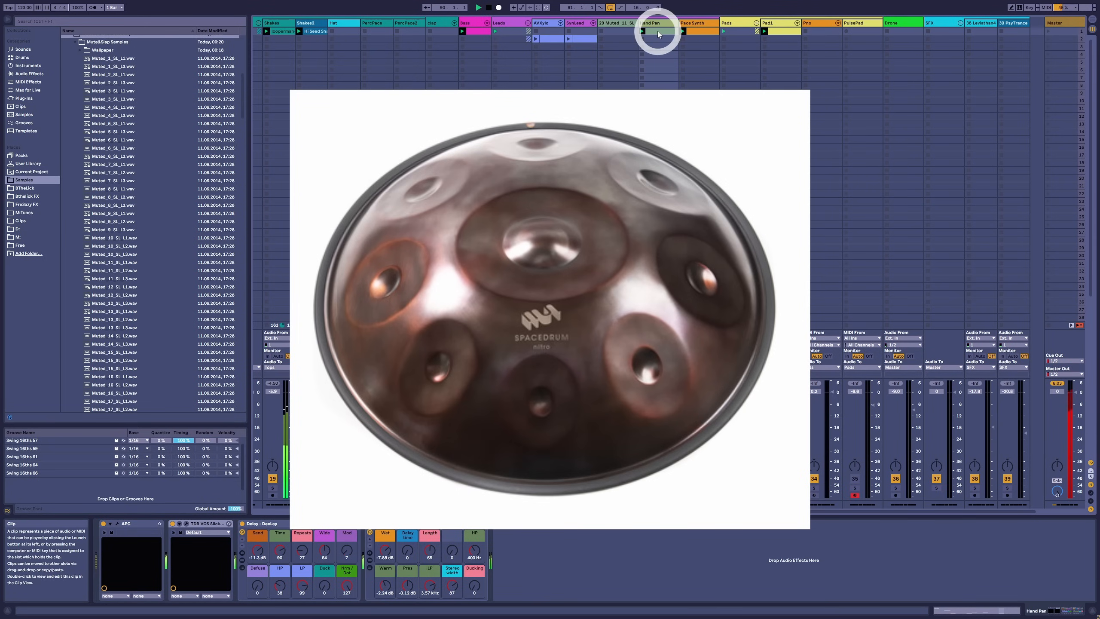
Open the Hand Pan track's APC plug-in, switch its envelope to Mute, and adjust the decay to about 493 ms
left_click(118, 524)
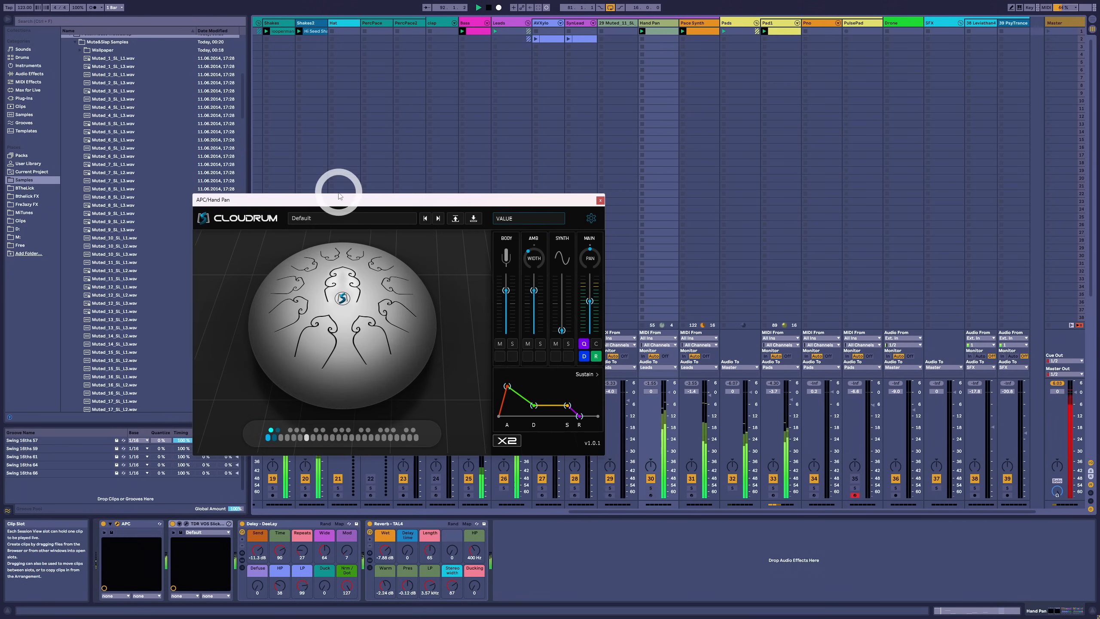
left_click(373, 147)
left_click_drag(348, 199, 371, 166)
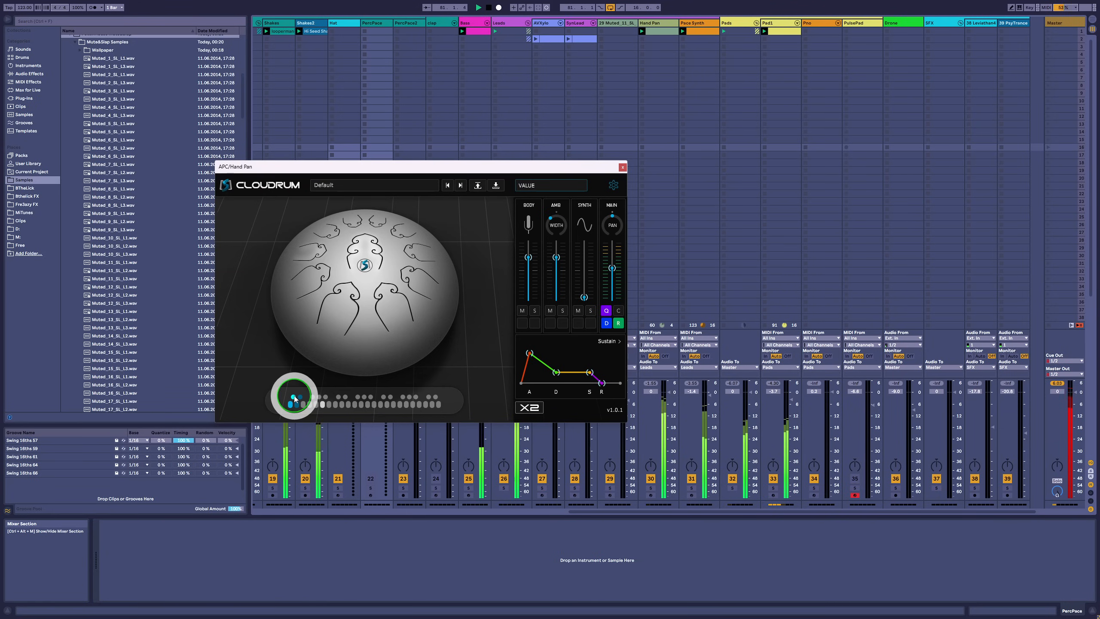
left_click(607, 342)
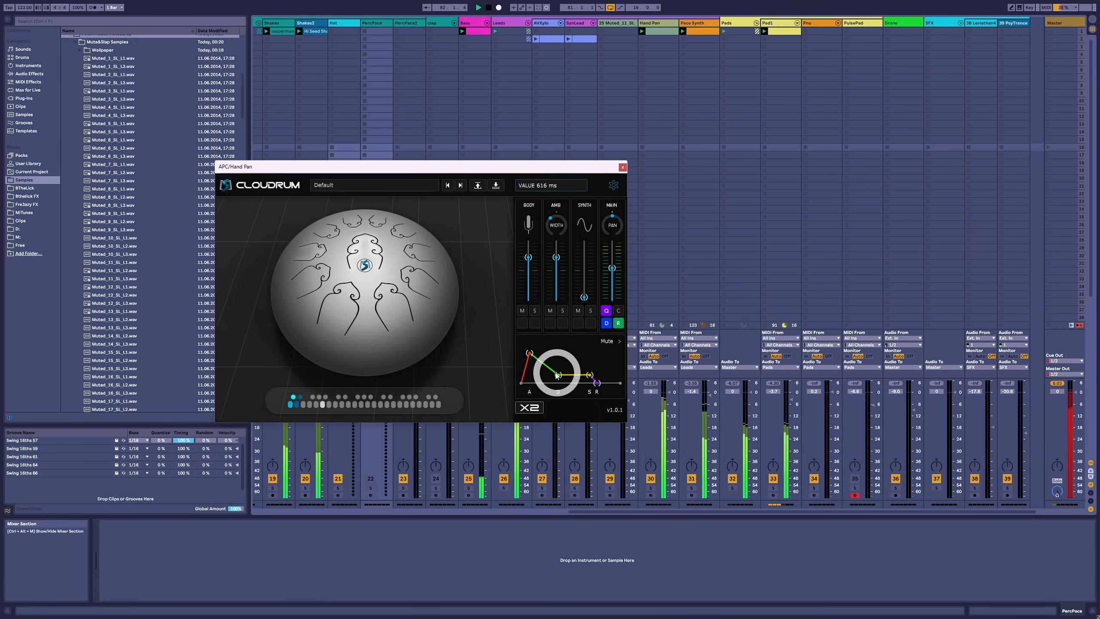
mouse_move(556, 376)
left_mouse_down()
mouse_move(546, 377)
mouse_move(553, 358)
mouse_move(566, 380)
left_mouse_up()
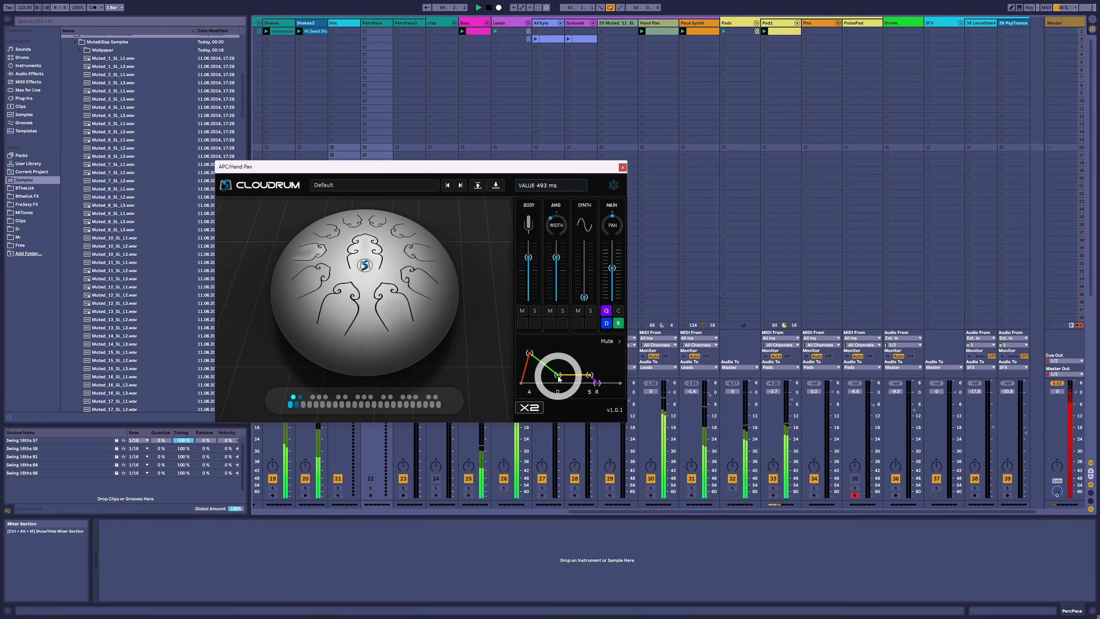
Adjust the synth layer's level in the Hand Pan instrument to about 0.6
left_click_drag(557, 265, 594, 228)
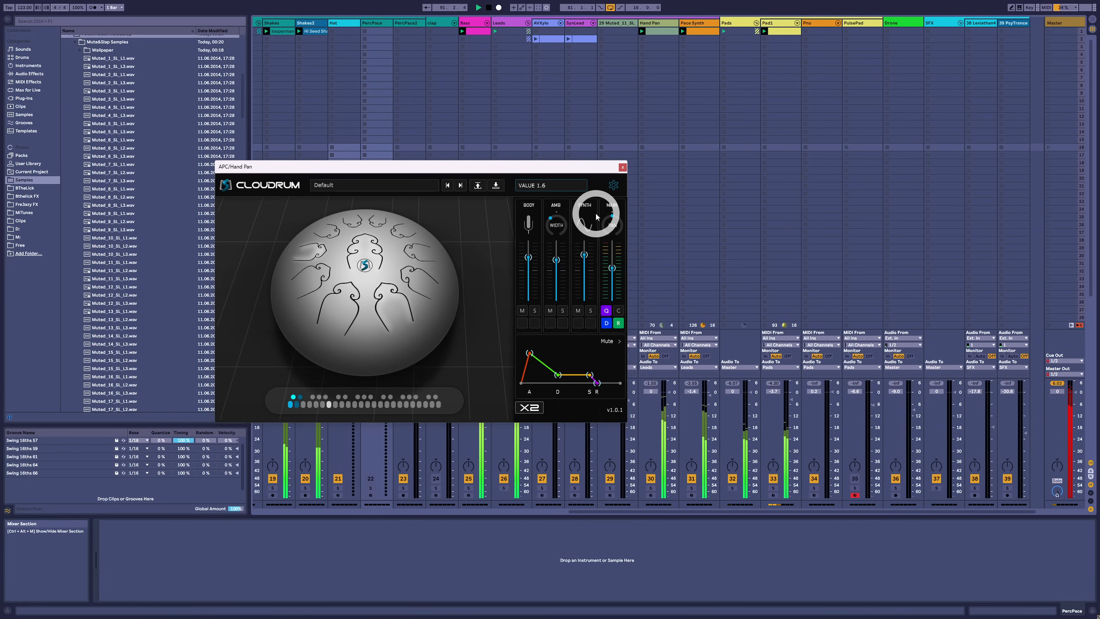
left_click_drag(597, 215, 589, 255)
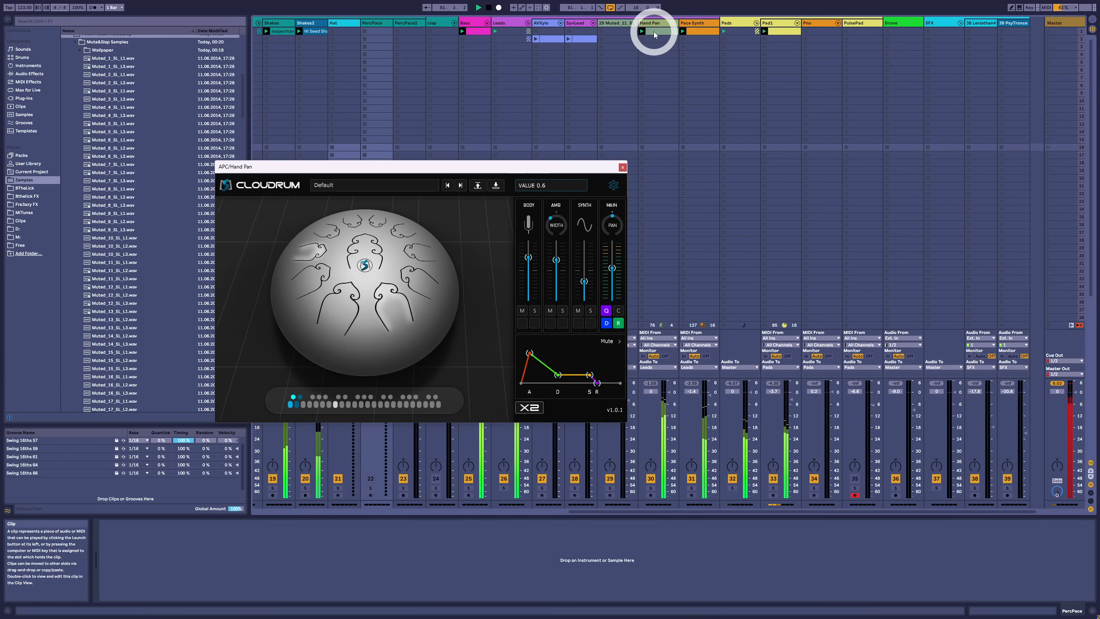
Move the melody clip to the Hand Pan track's second slot, create an empty clip in the first slot, and close the instrument window
left_click_drag(654, 34, 648, 38)
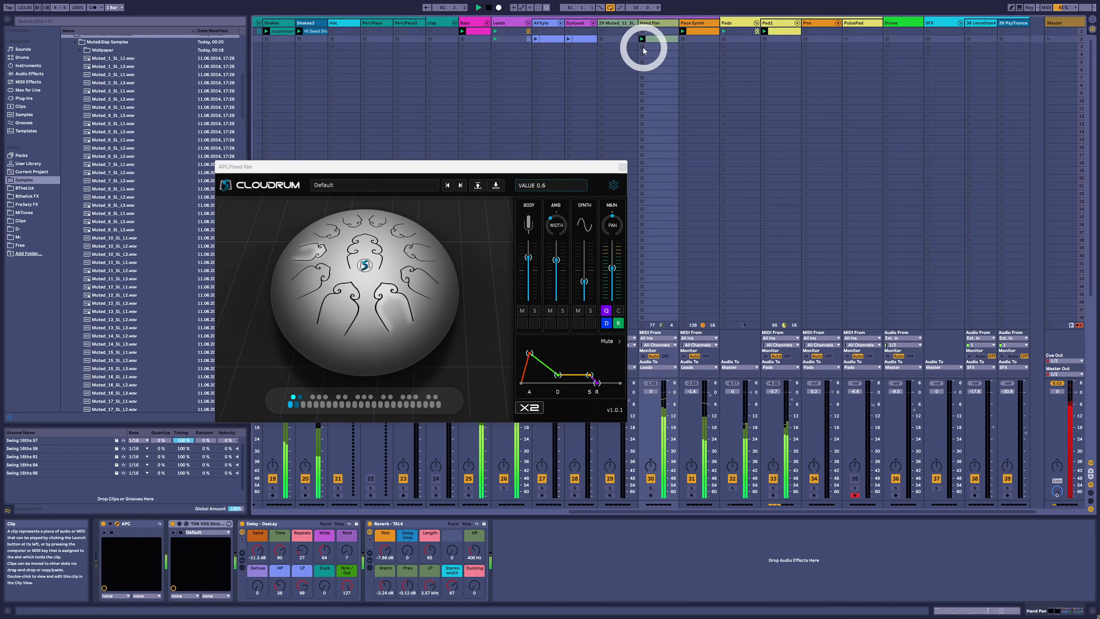
double_click(650, 40)
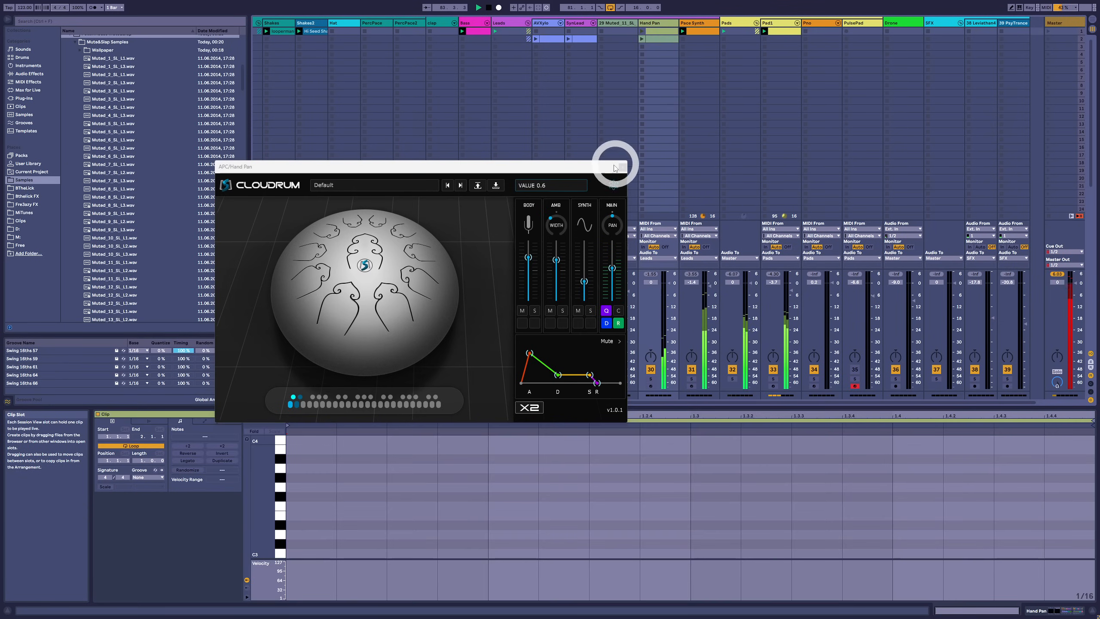
left_click(622, 167)
Add four consecutive 1/16 notes descending A3, E3, C3, A2 from the start of the new Hand Pan clip
double_click(305, 467)
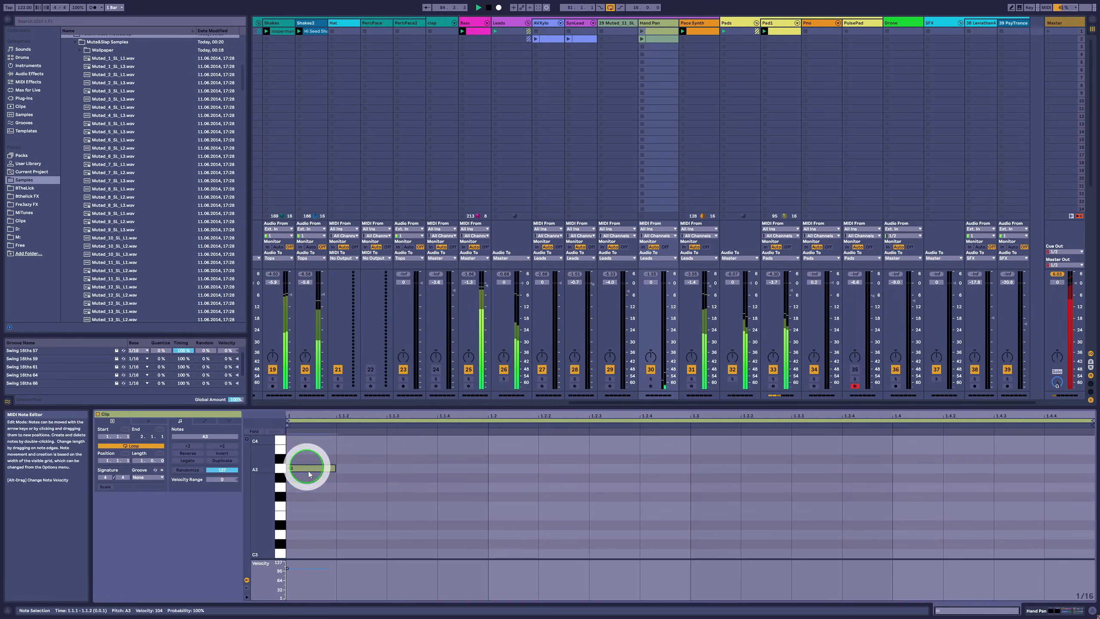
scroll(372, 501, "down", 2)
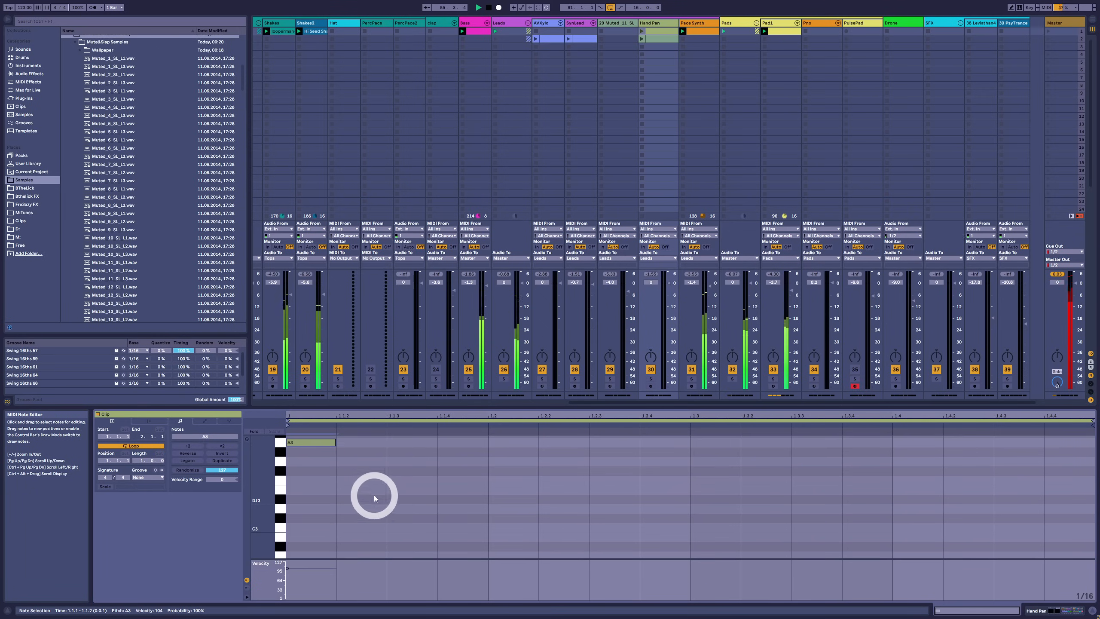
left_click(399, 517)
double_click(373, 492)
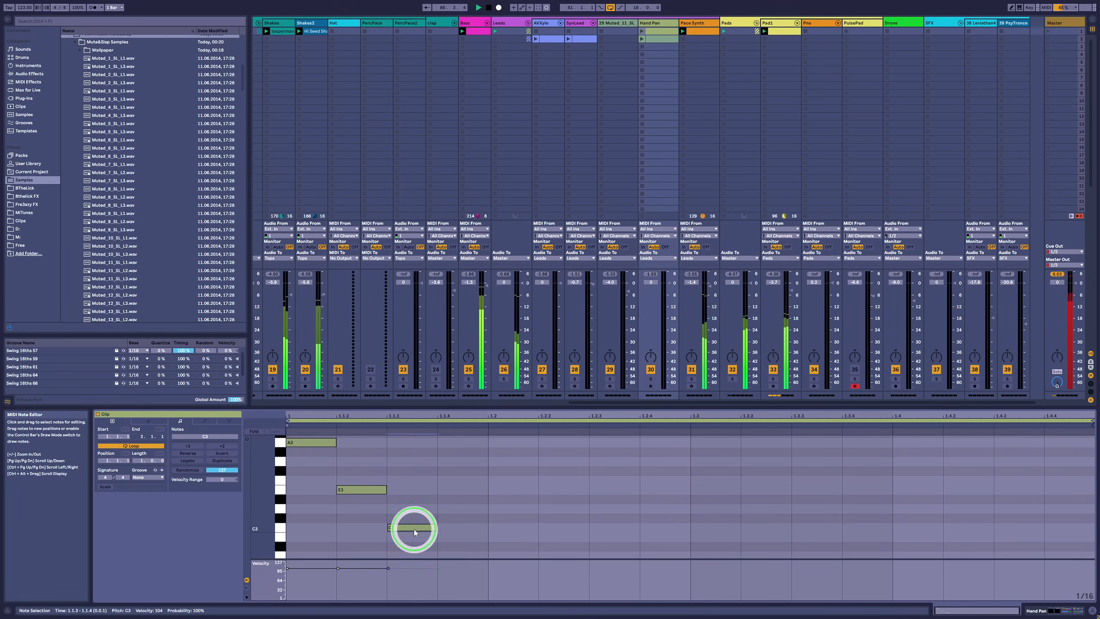
scroll(470, 522, "down", 2)
double_click(468, 517)
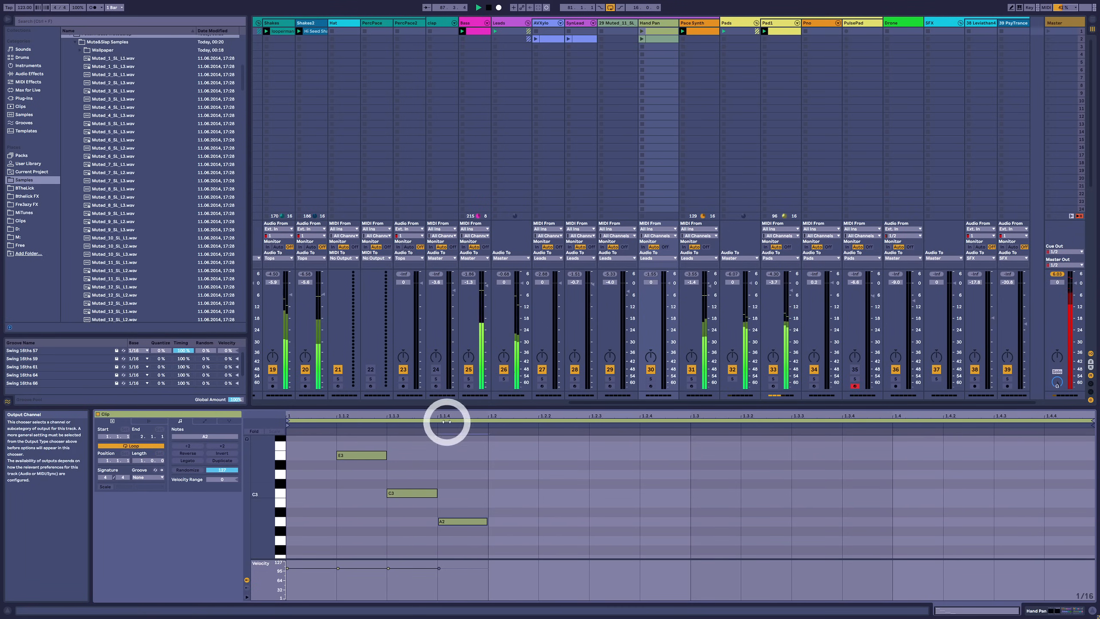
Audition the new Hand Pan clip and duplicate its loop three times to extend it to eight bars
left_click(646, 43)
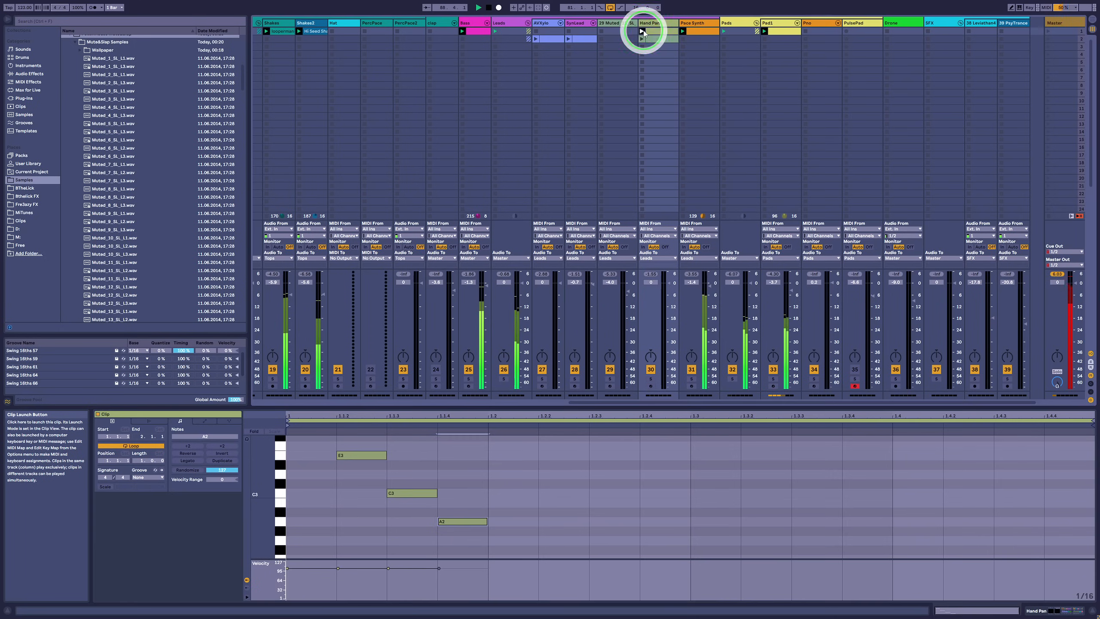
left_click(643, 46)
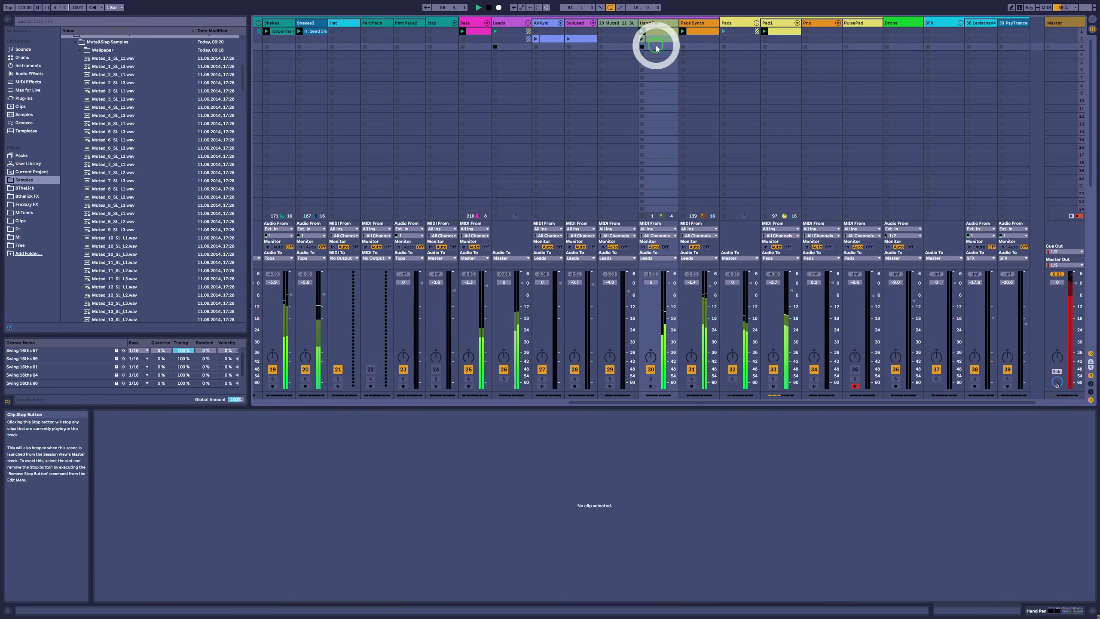
left_click(658, 38)
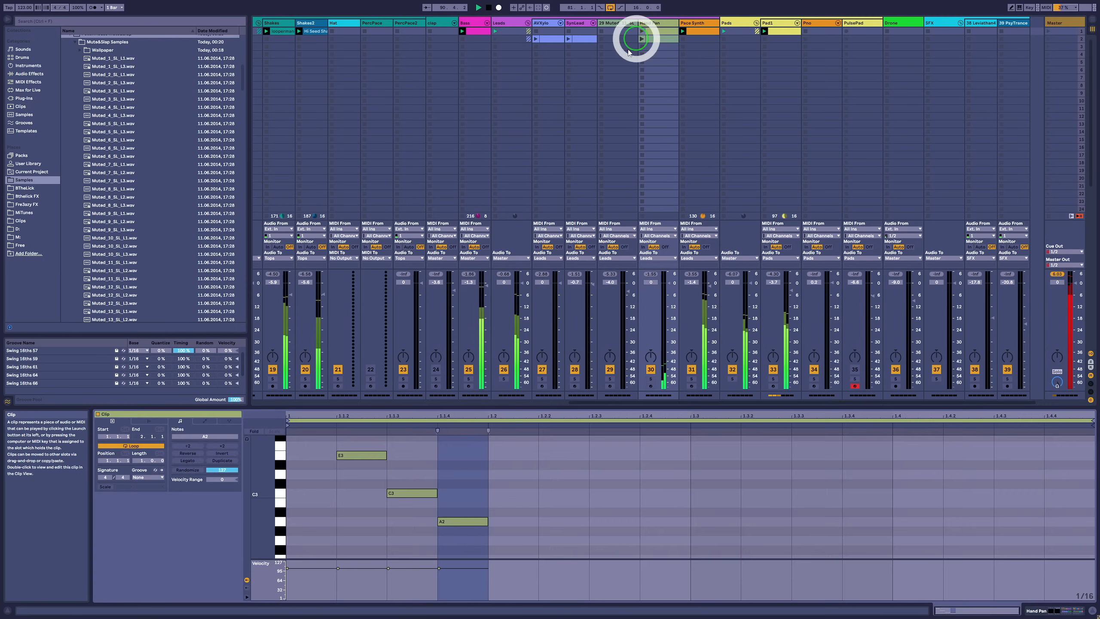
left_click(222, 461)
left_click(222, 460)
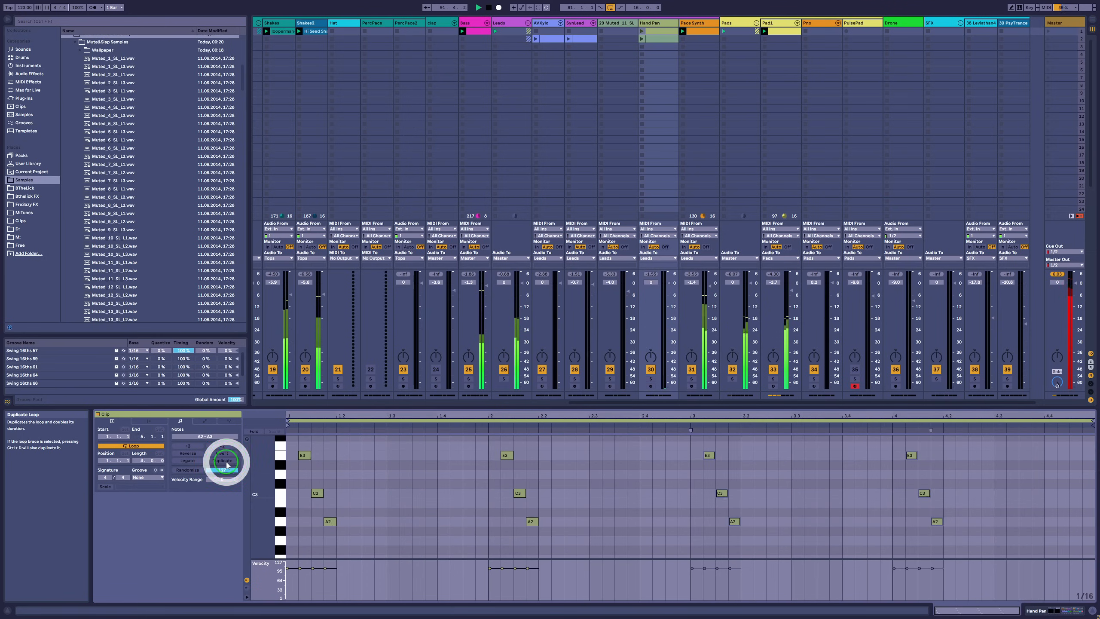
left_click(222, 461)
Delete the repeated E3, C3 and A2 notes from bars 2 through 8, keeping the first bar's phrase
left_click_drag(388, 443, 1096, 568)
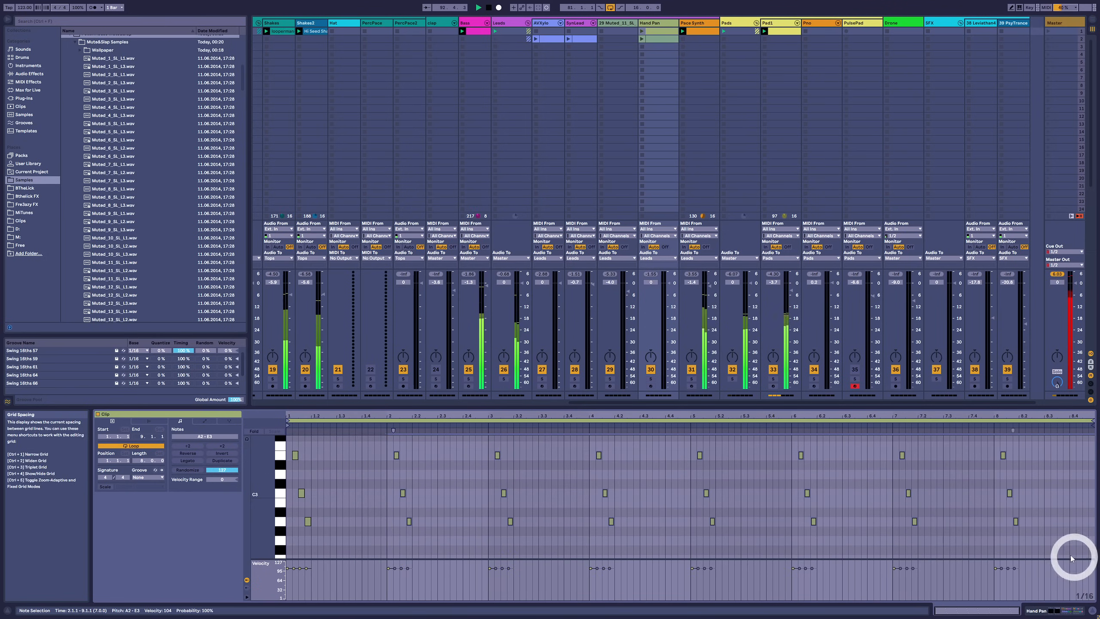
key("Delete")
scroll(381, 521, "up", 1)
scroll(355, 496, "down", 3)
scroll(353, 496, "up", 2)
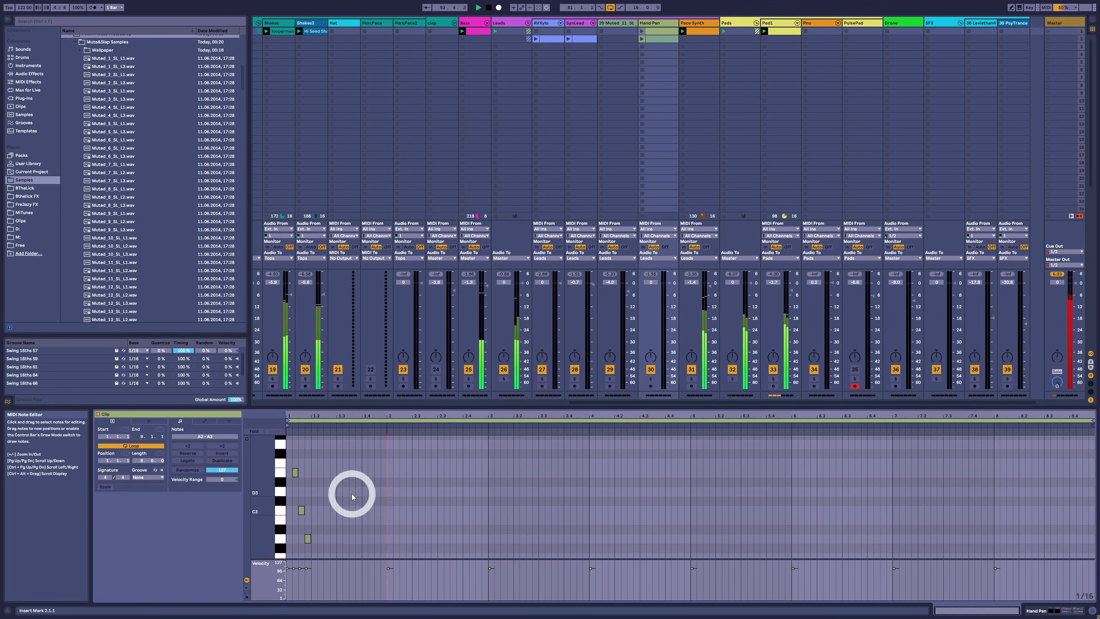
scroll(353, 494, "down", 1)
Launch the edited Hand Pan clip and select the repeated A3 notes in bars 2 through 8
left_click(642, 31)
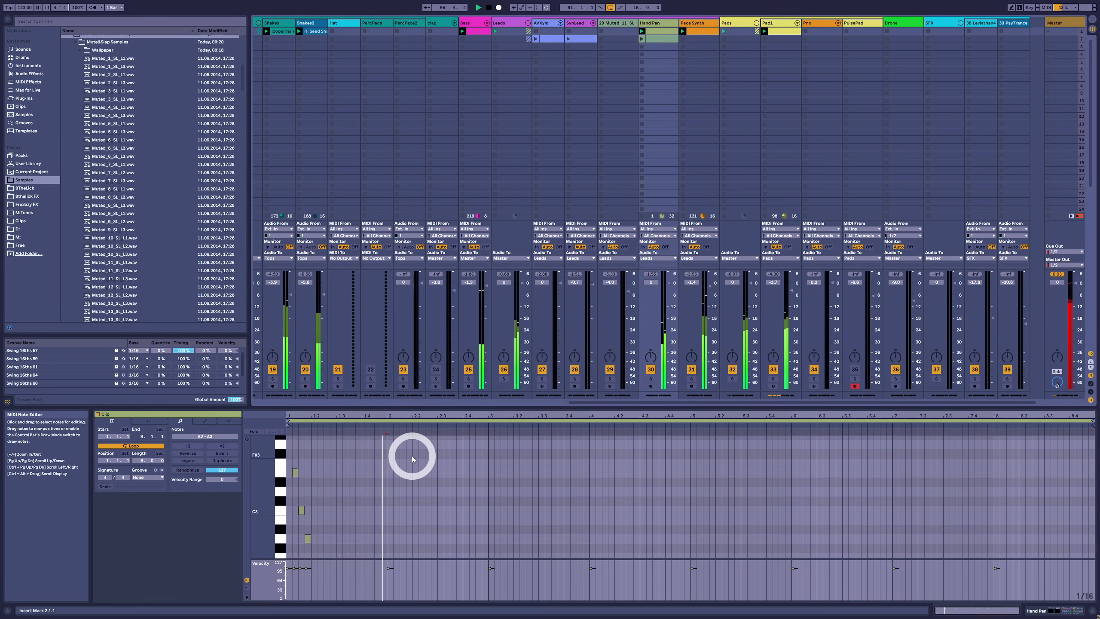
left_click(425, 476)
scroll(390, 481, "up", 3)
left_click_drag(368, 482, 1098, 523)
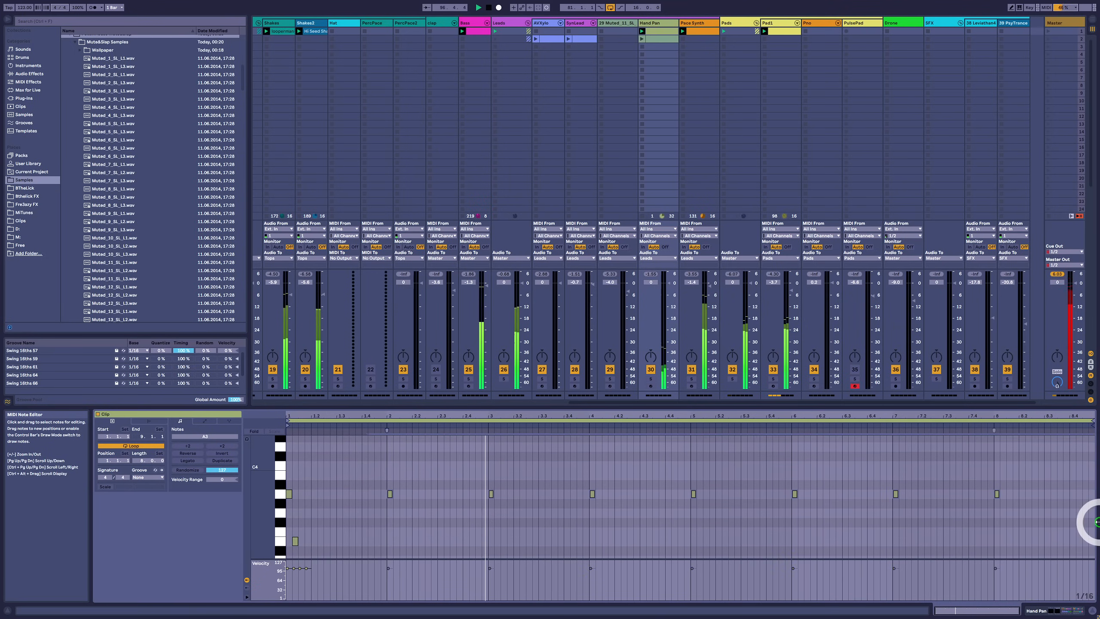
Show the Hand Pan and SynLead tracks' devices while listening, and stop the Hand Pan track's clip
key("shift+Tab")
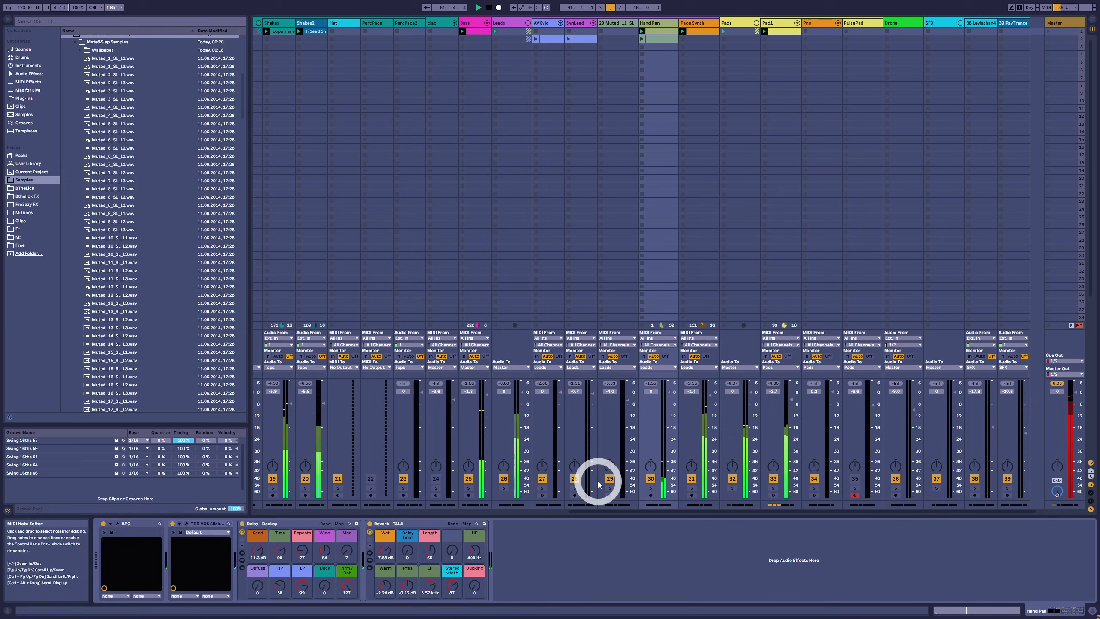
left_click(662, 32)
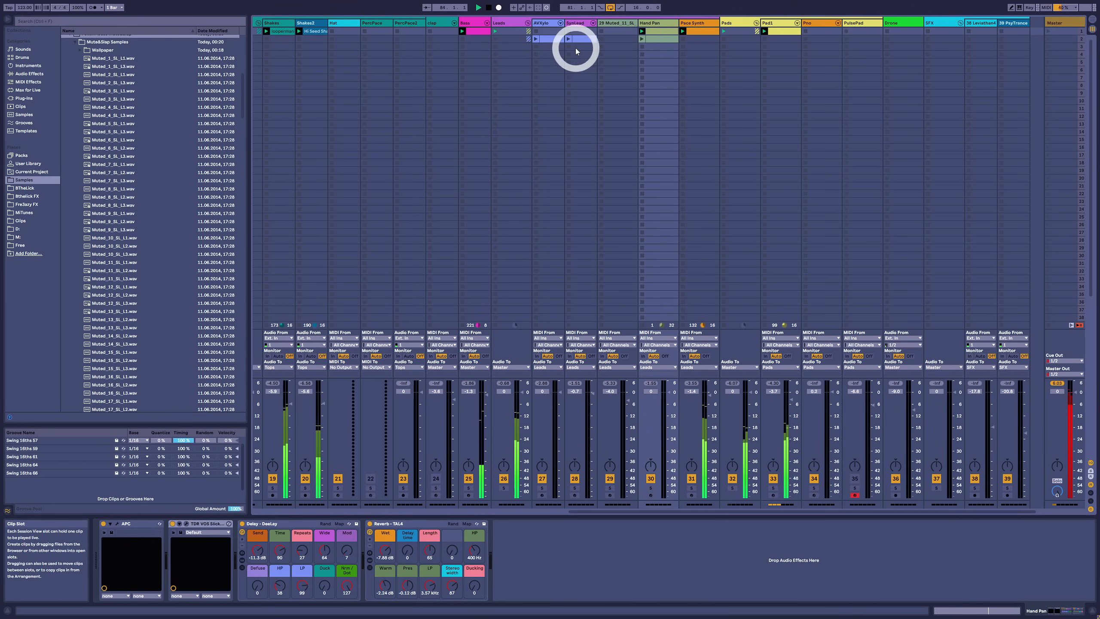
left_click(580, 39)
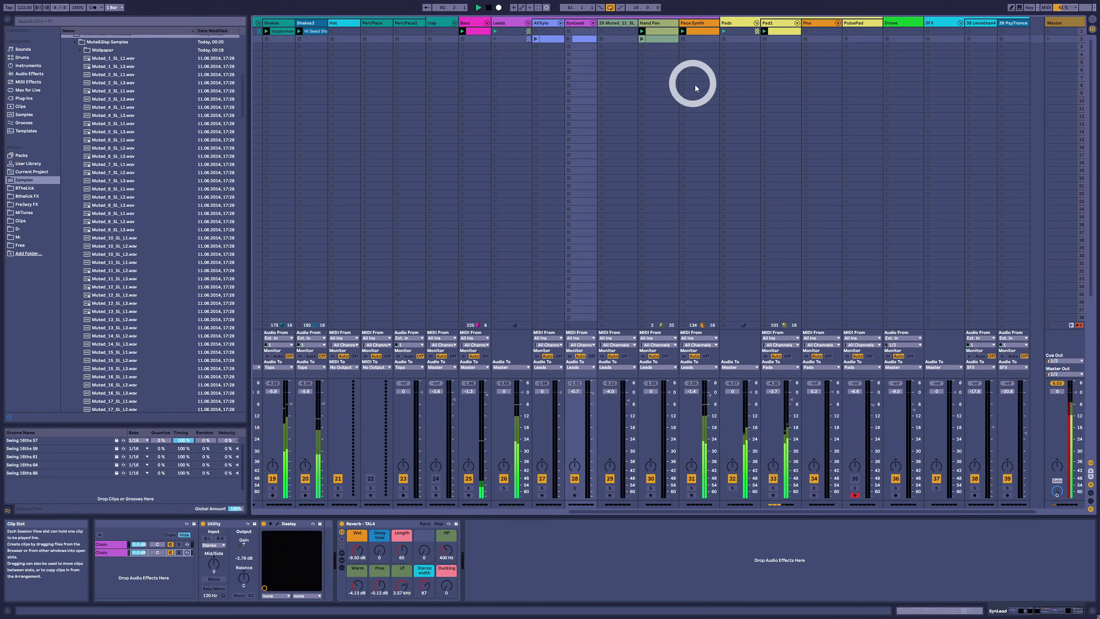
left_click(642, 46)
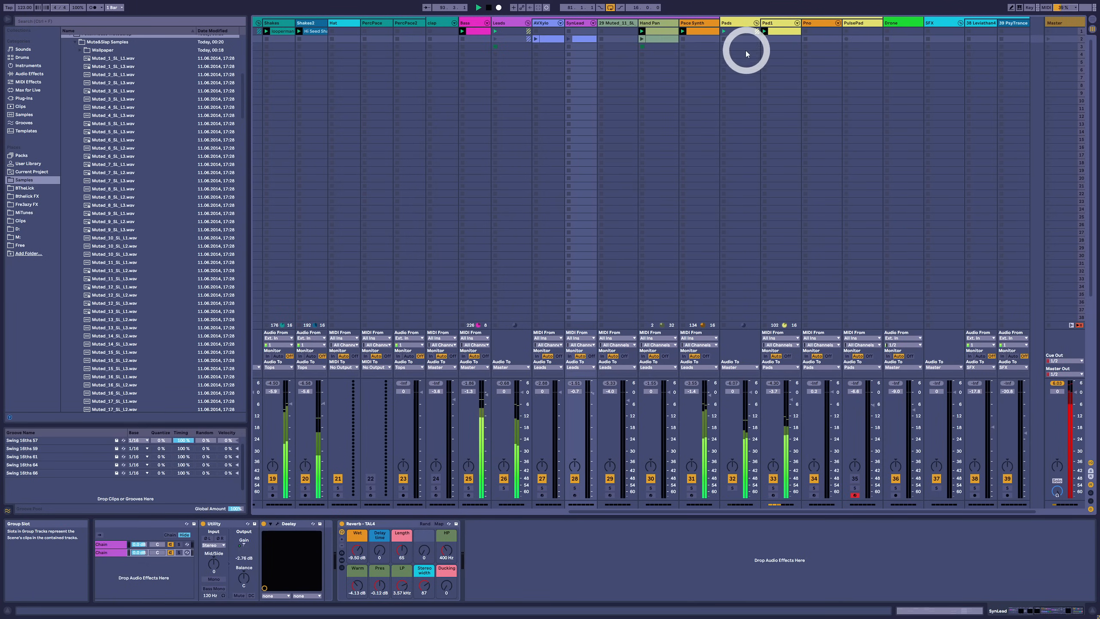
Open the chord clip on the Pad1 track and move it to the first slot of the Pno track
double_click(774, 32)
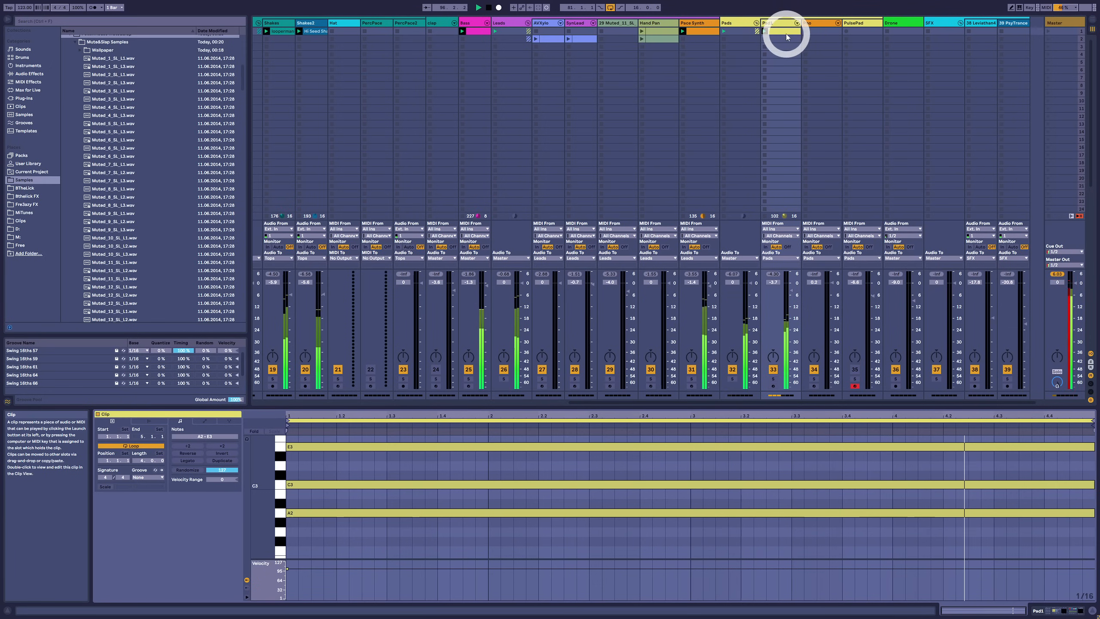
left_click_drag(781, 33, 809, 33)
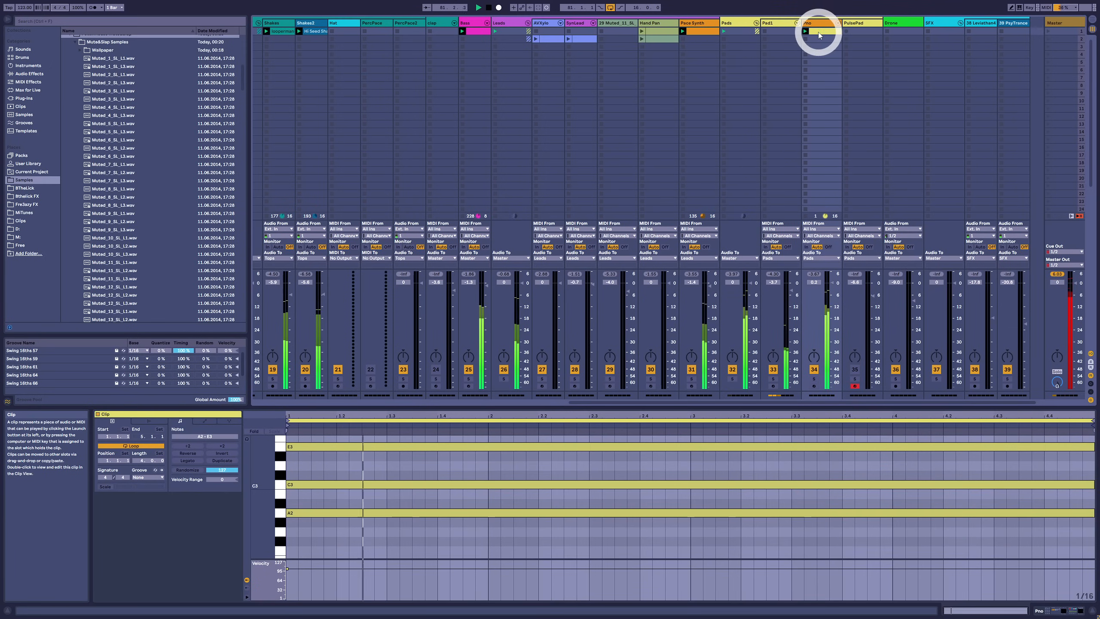
Inspect the LABS plug-in in the Pno track's instrument rack and close its window
key("shift+Tab")
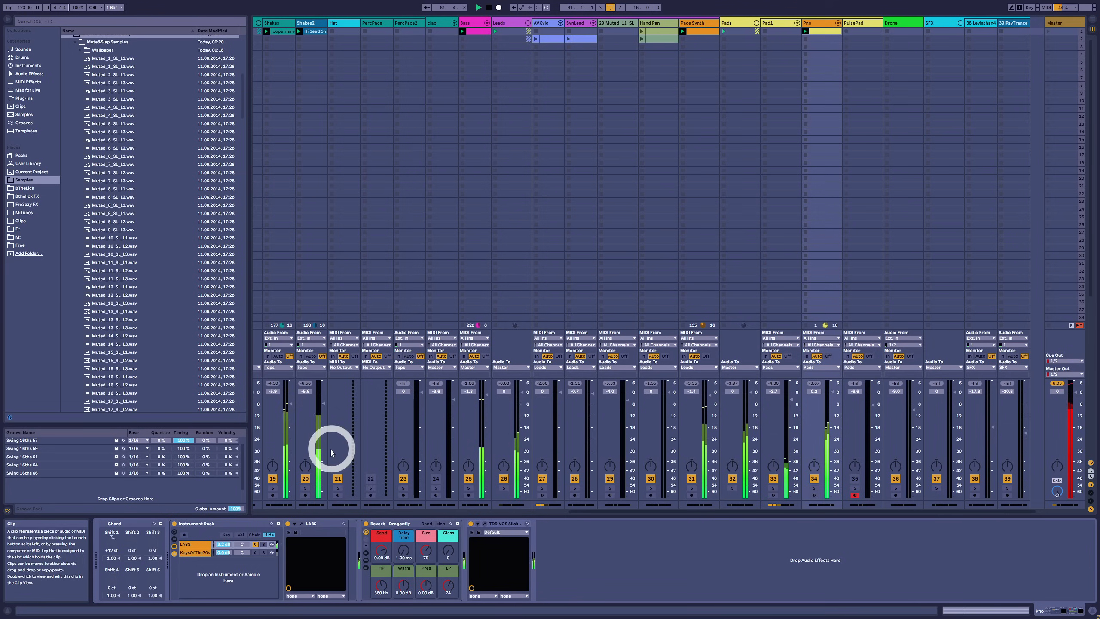
left_click(301, 525)
left_click_drag(497, 172, 468, 121)
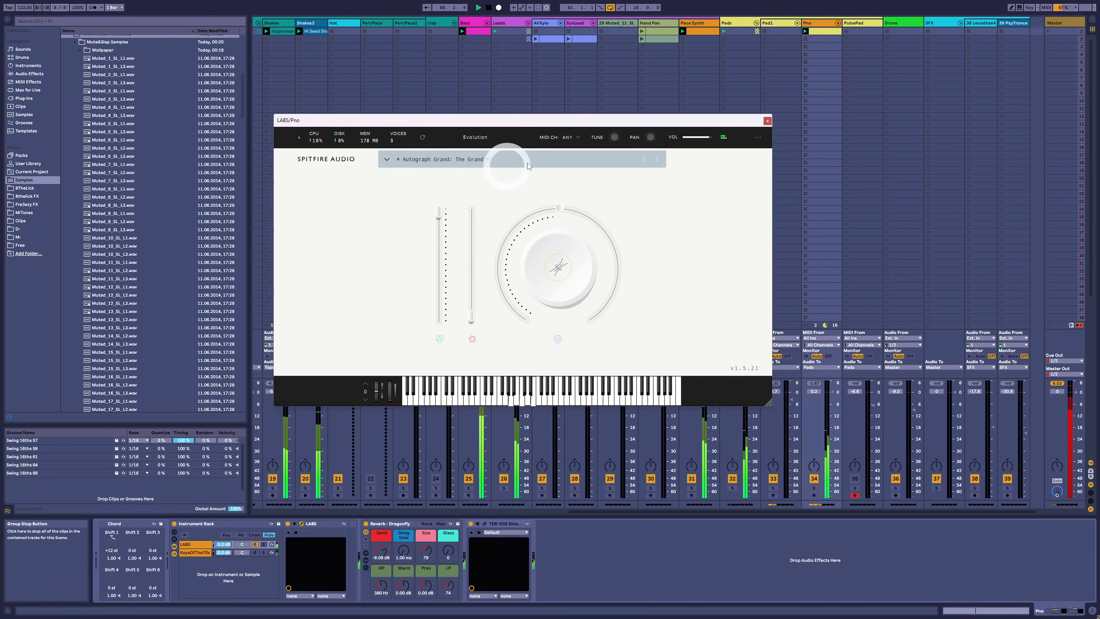
left_click(768, 121)
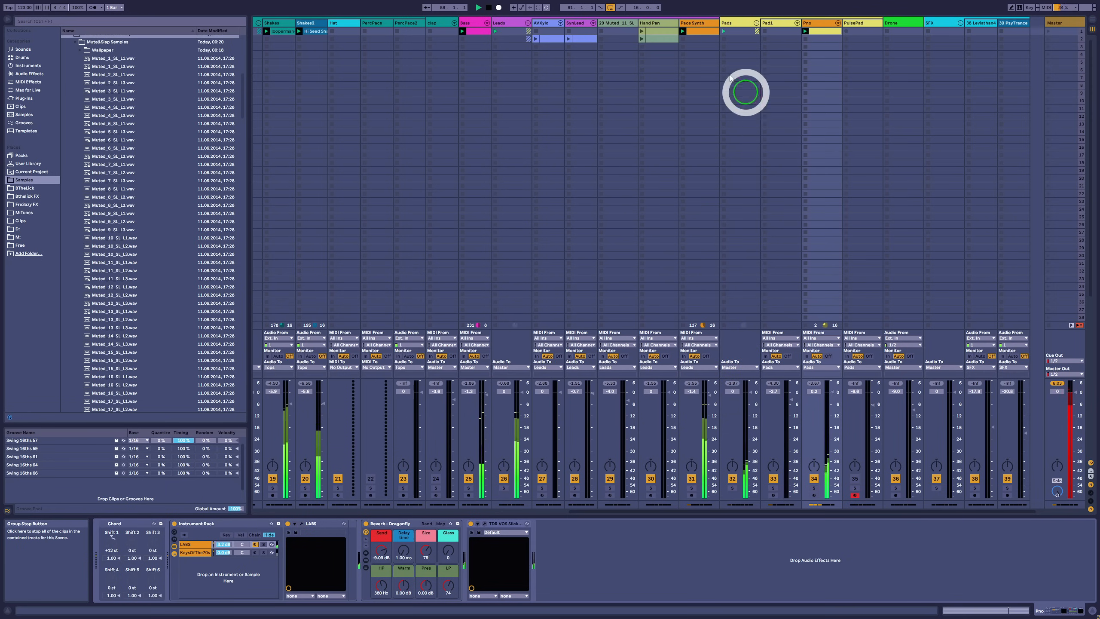
Open the Pno track's clip and delete its sustained A2, C3 and E3 notes
left_click(815, 34)
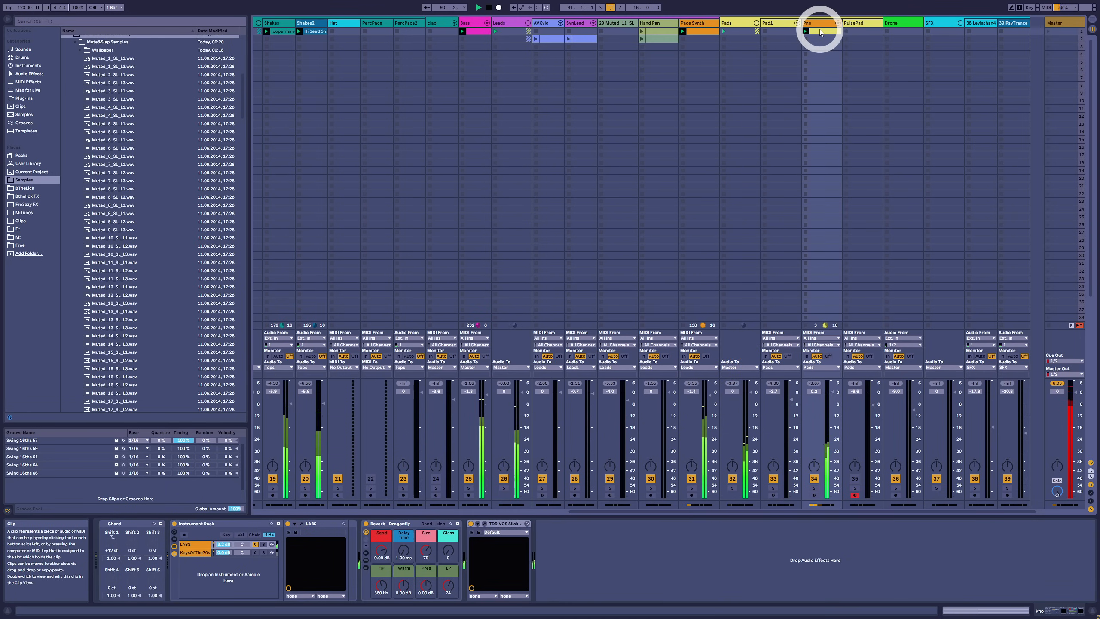
left_click(820, 32)
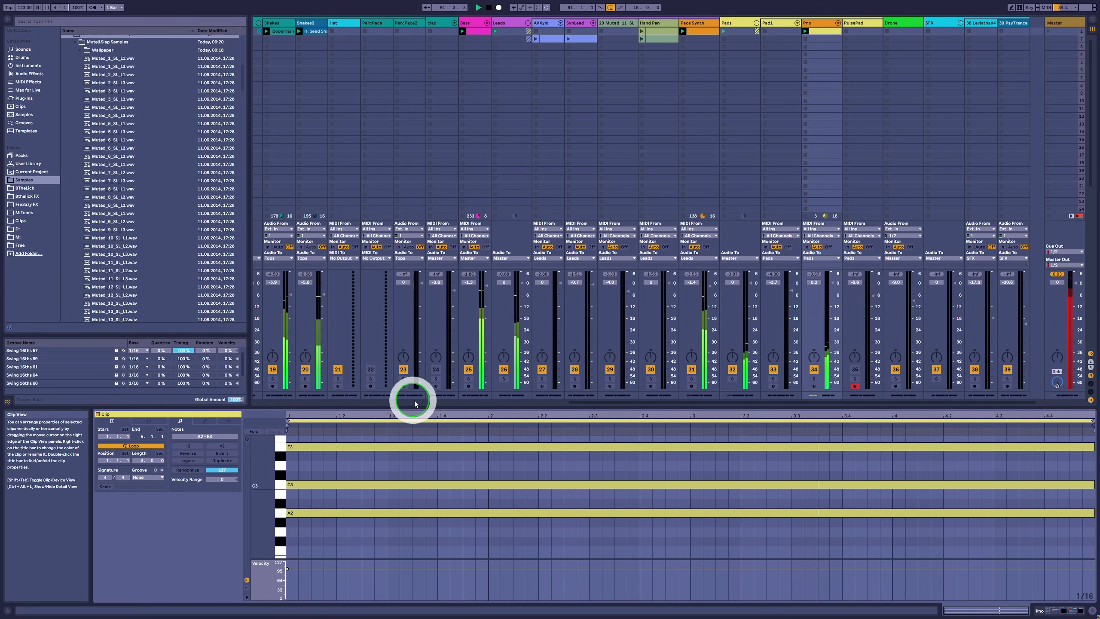
scroll(556, 553, "up", 1)
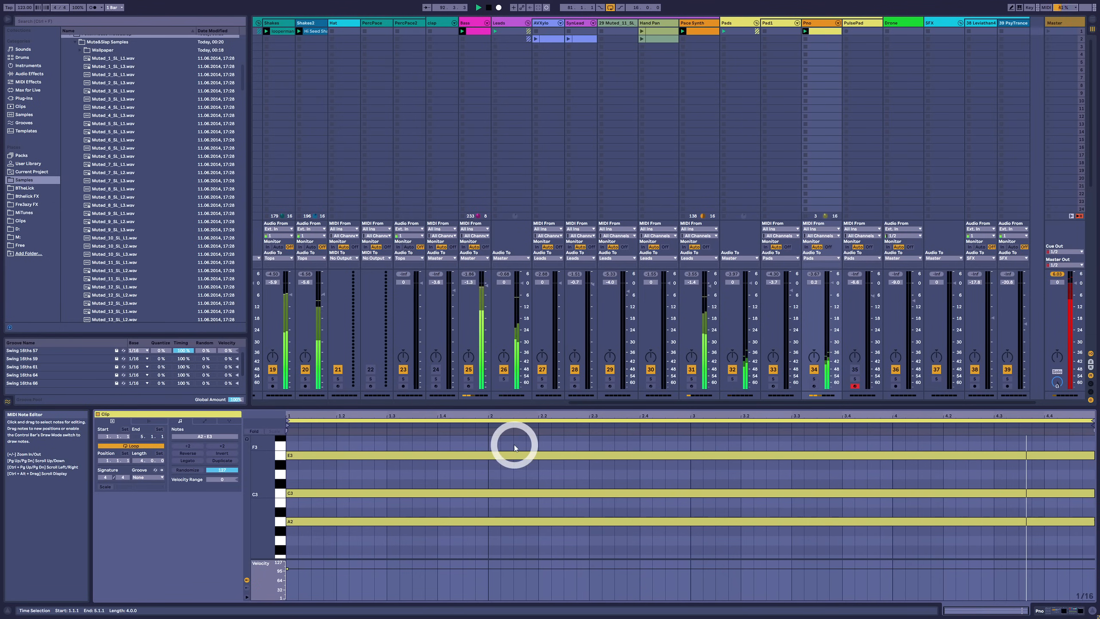
left_click_drag(514, 445, 841, 563)
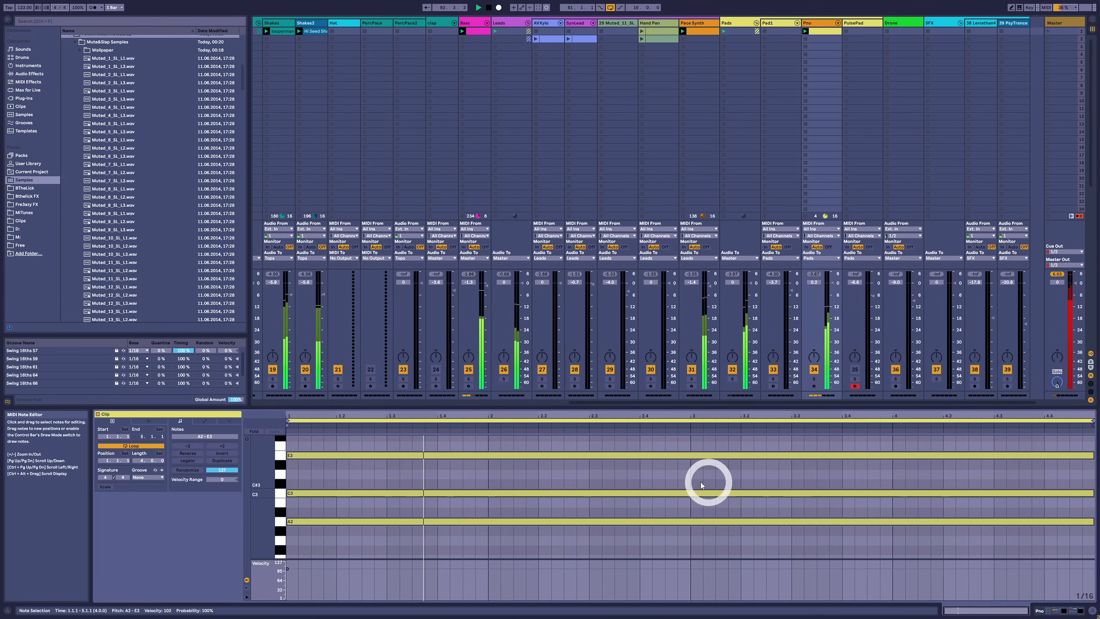
key("Delete")
Add a descending line in the Pno clip: one bar of A2, one bar of G2, and F2 held for the last two bars
double_click(291, 521)
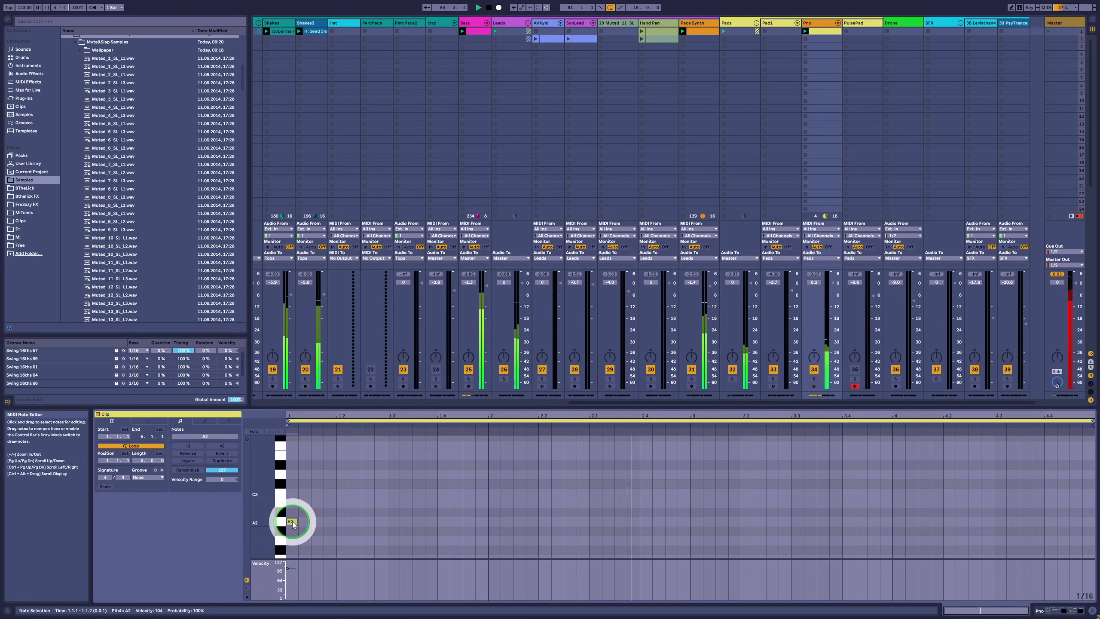
left_click_drag(297, 521, 495, 523)
left_click_drag(331, 524, 488, 518)
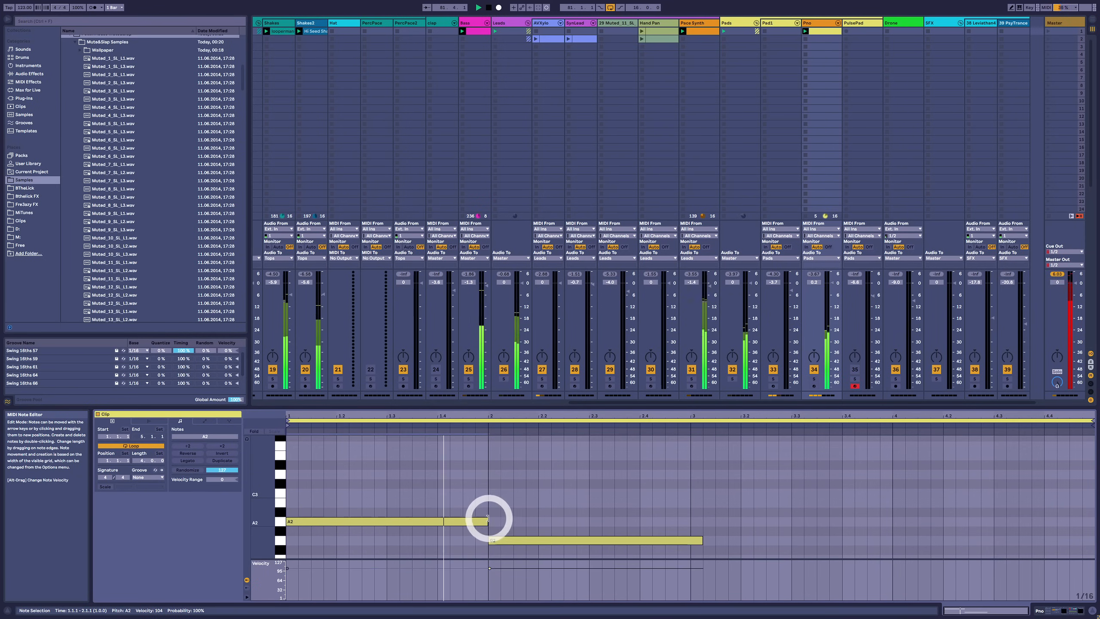
left_click_drag(703, 538, 862, 555)
scroll(858, 546, "down", 2)
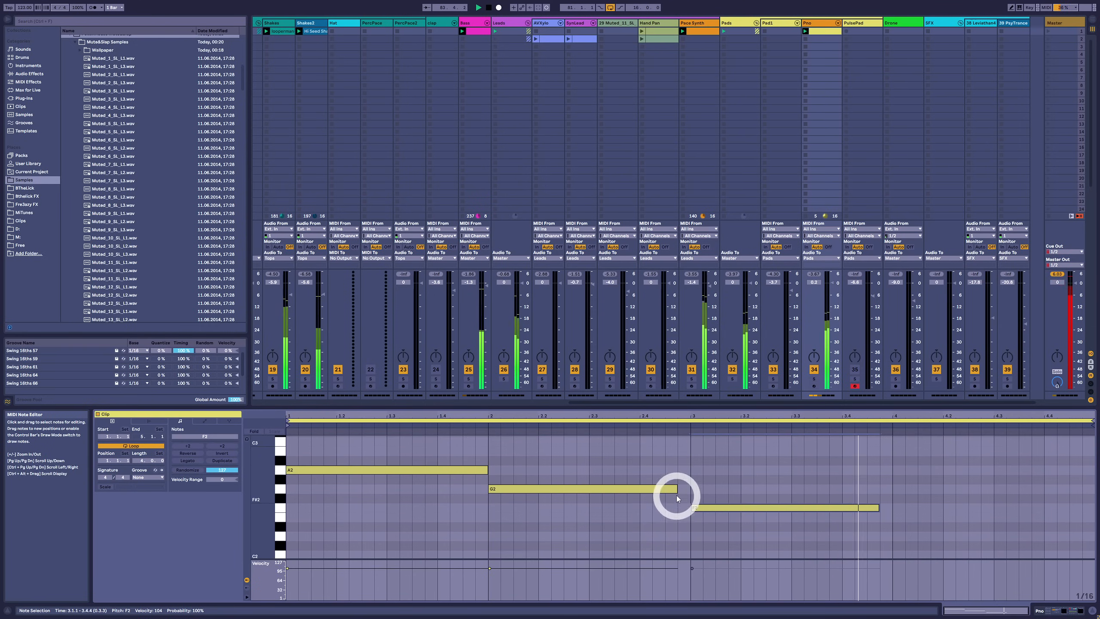
left_click_drag(676, 488, 696, 488)
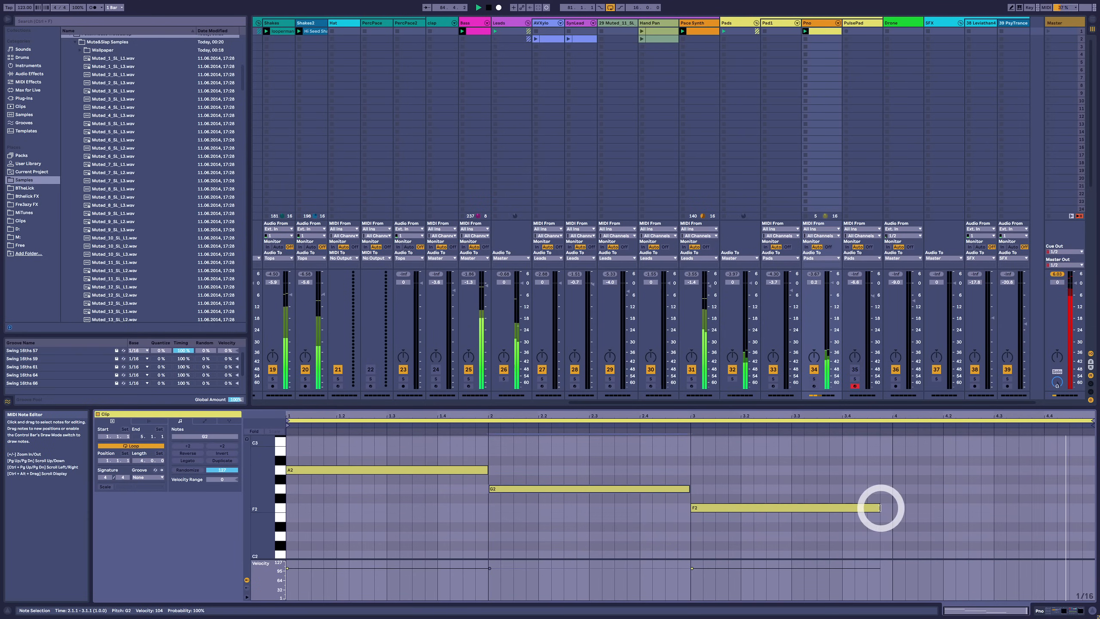
left_click_drag(880, 508, 1098, 525)
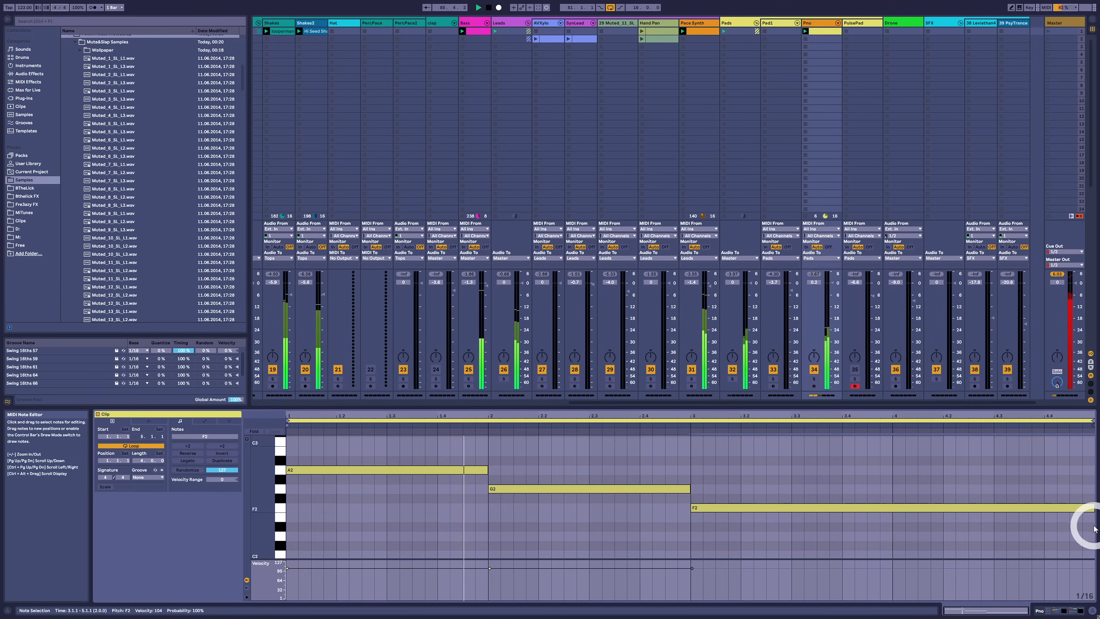
scroll(369, 516, "up", 2)
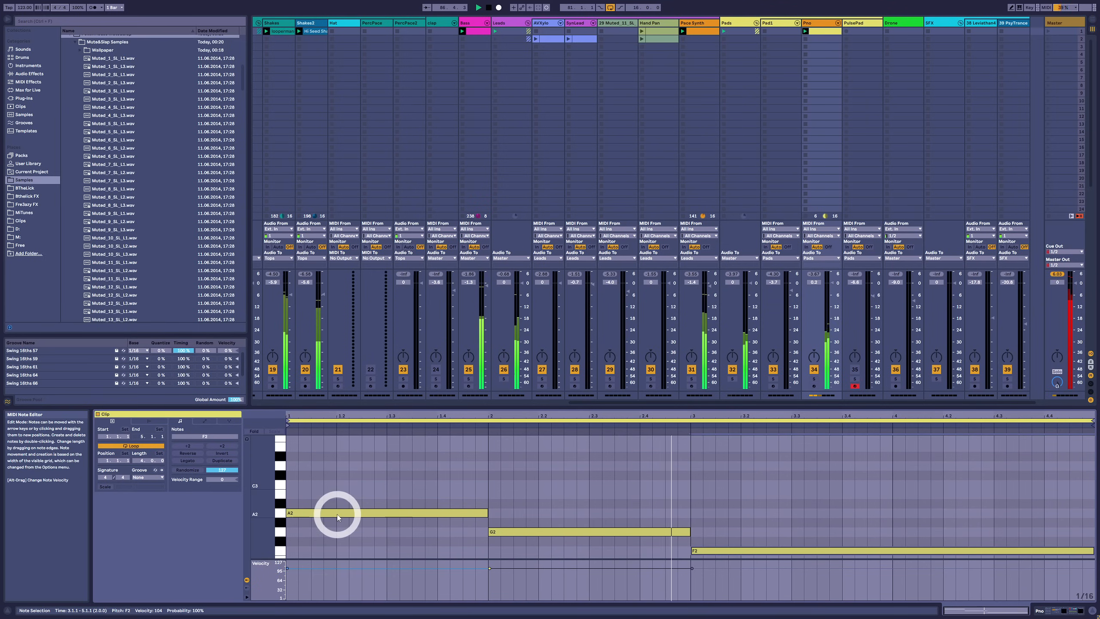
Stack triads over the Pno clip's bass line: C3 and E3 over A2, B2 and D3 over G2, A2 and C3 over F2
left_click_drag(337, 515, 341, 446)
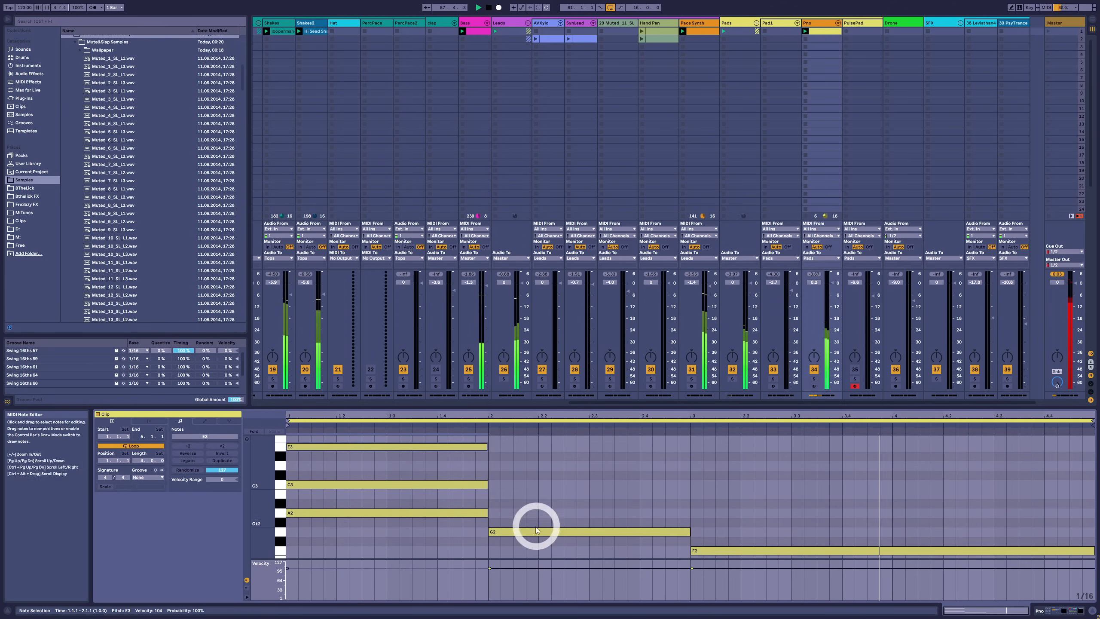
left_click_drag(537, 530, 536, 494)
left_click_drag(535, 494, 538, 465)
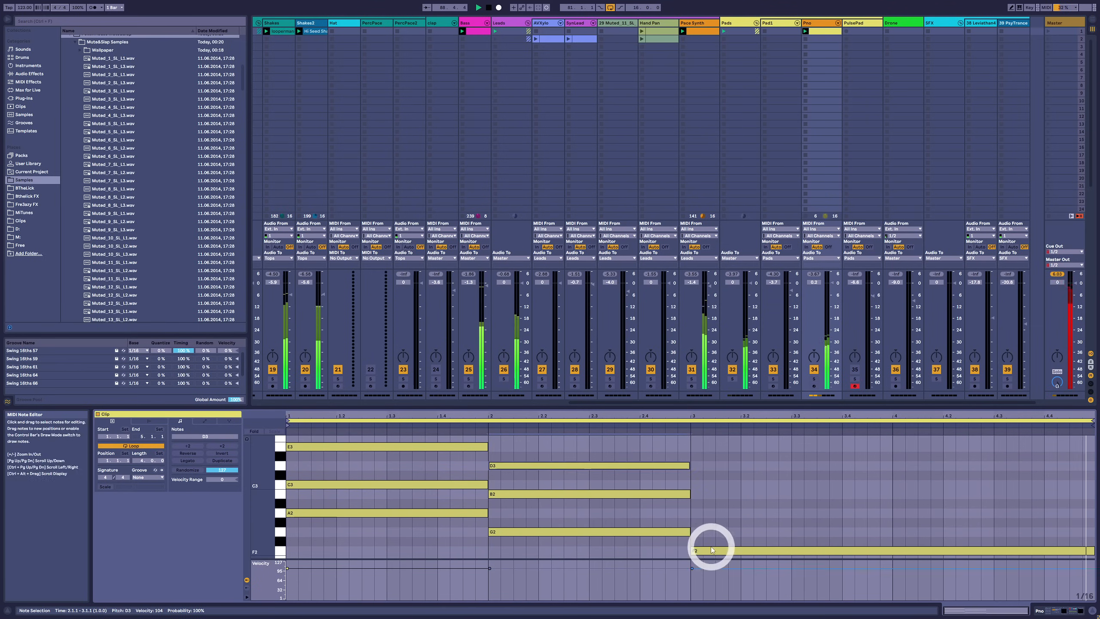
left_click_drag(712, 550, 722, 489)
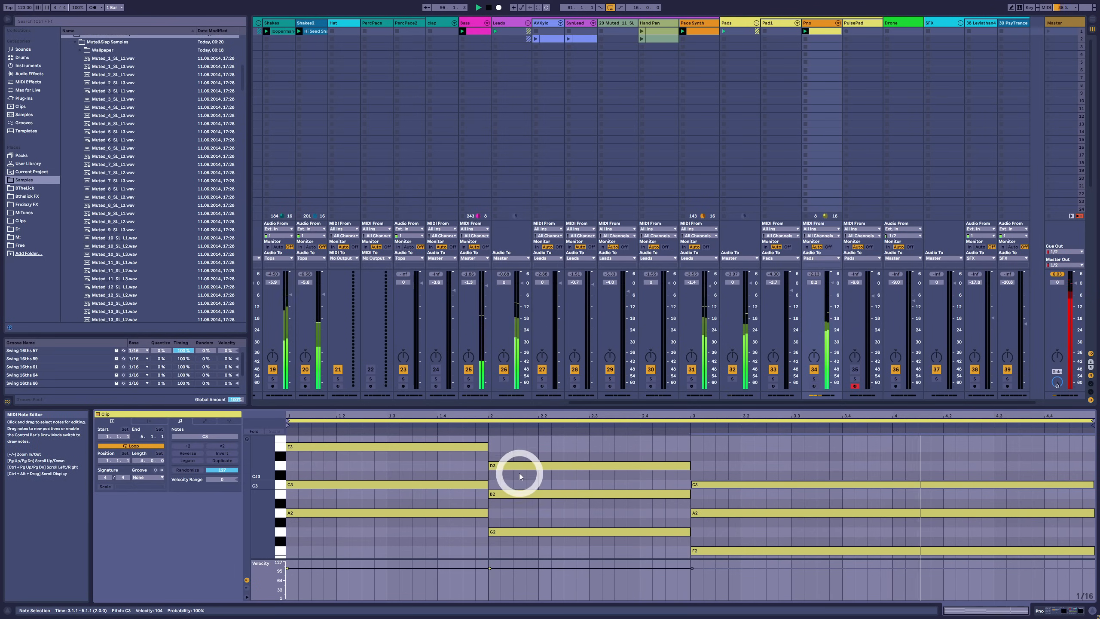
Enlarge the note editor of the Pno clip to give the chords more vertical room
scroll(520, 476, "up", 2)
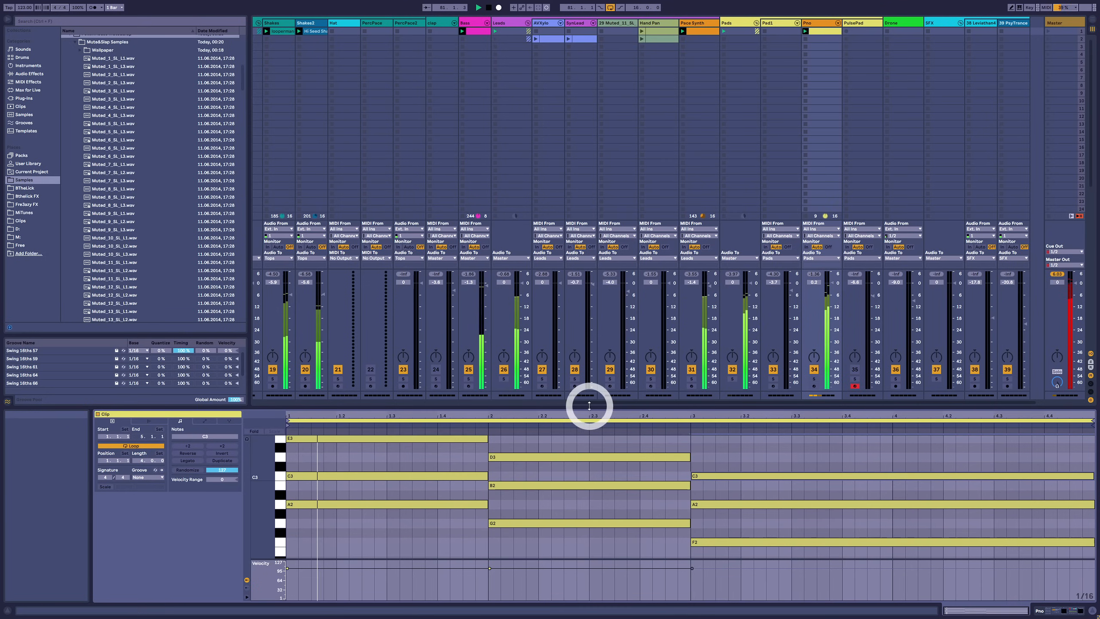
left_click_drag(589, 406, 602, 356)
scroll(570, 433, "up", 4)
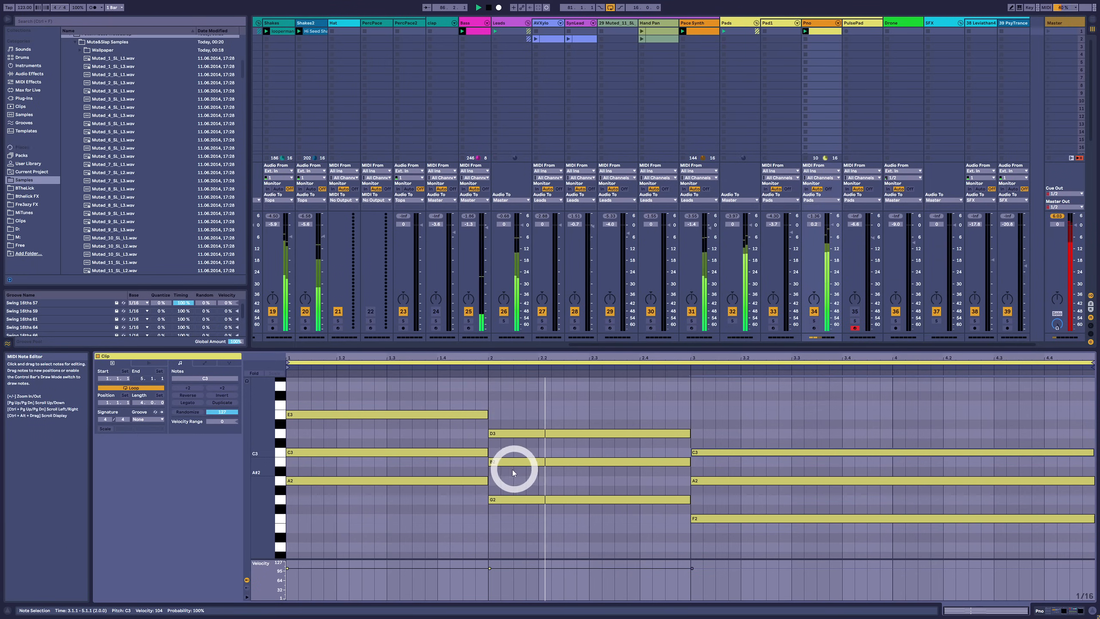
Add one-bar A2 and E3 notes to the second chord and hold E3 over the last two bars
left_click(507, 485)
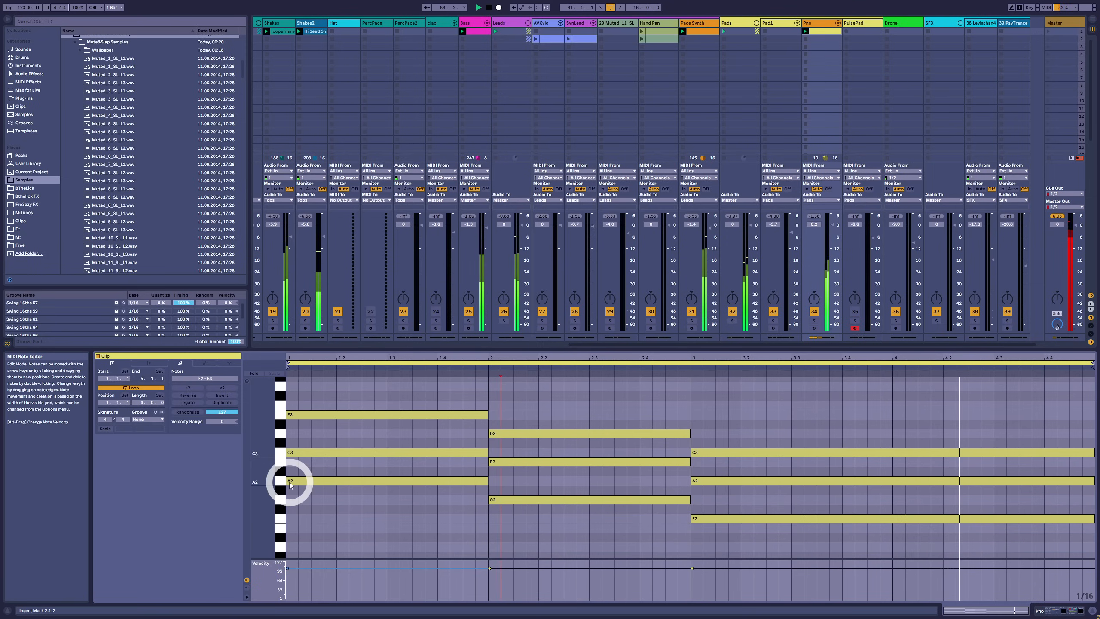
left_click_drag(290, 481, 495, 488)
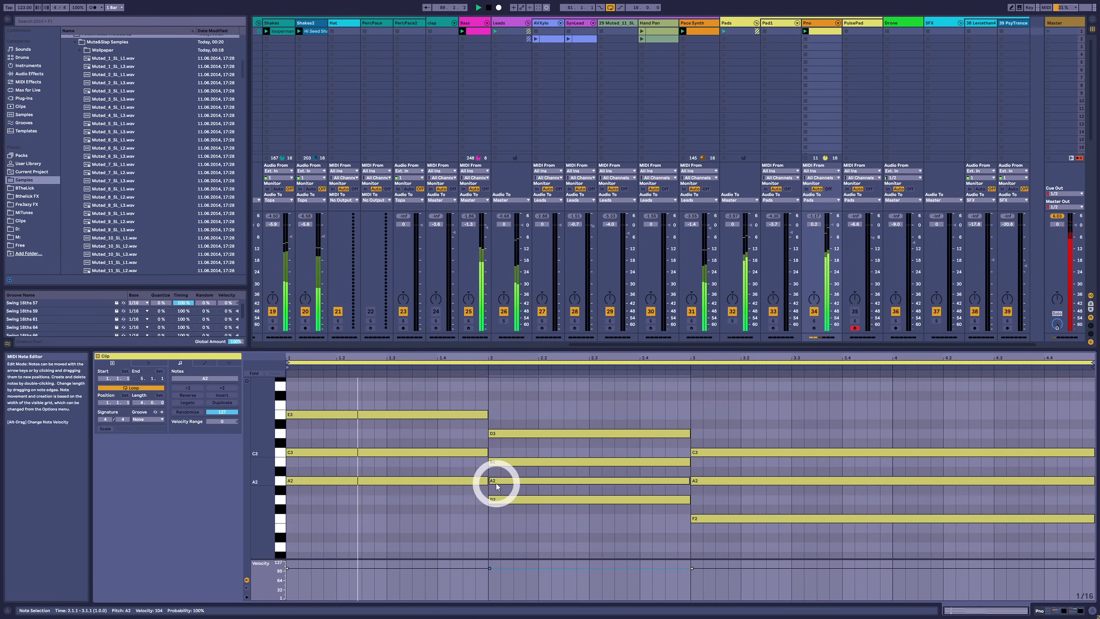
left_click(521, 516)
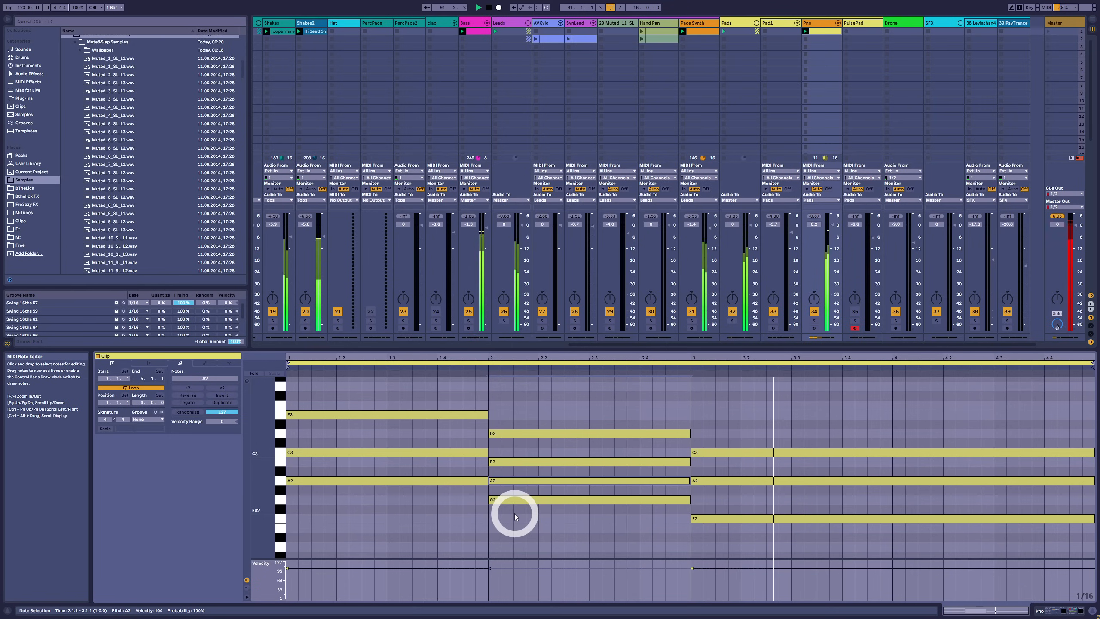
left_click(302, 416)
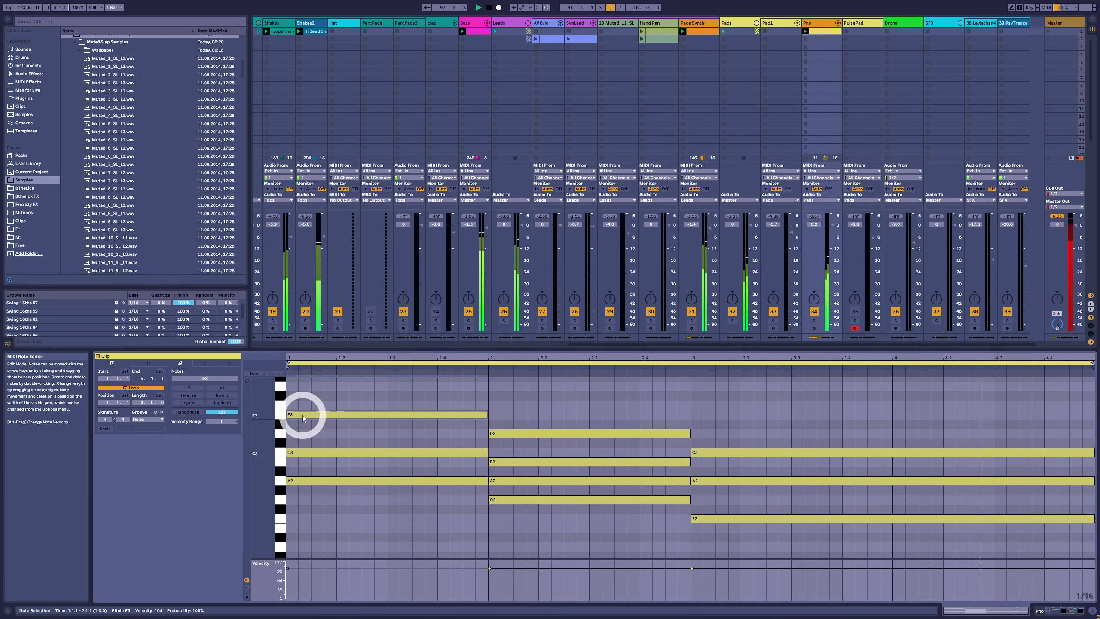
left_click_drag(302, 416, 712, 416)
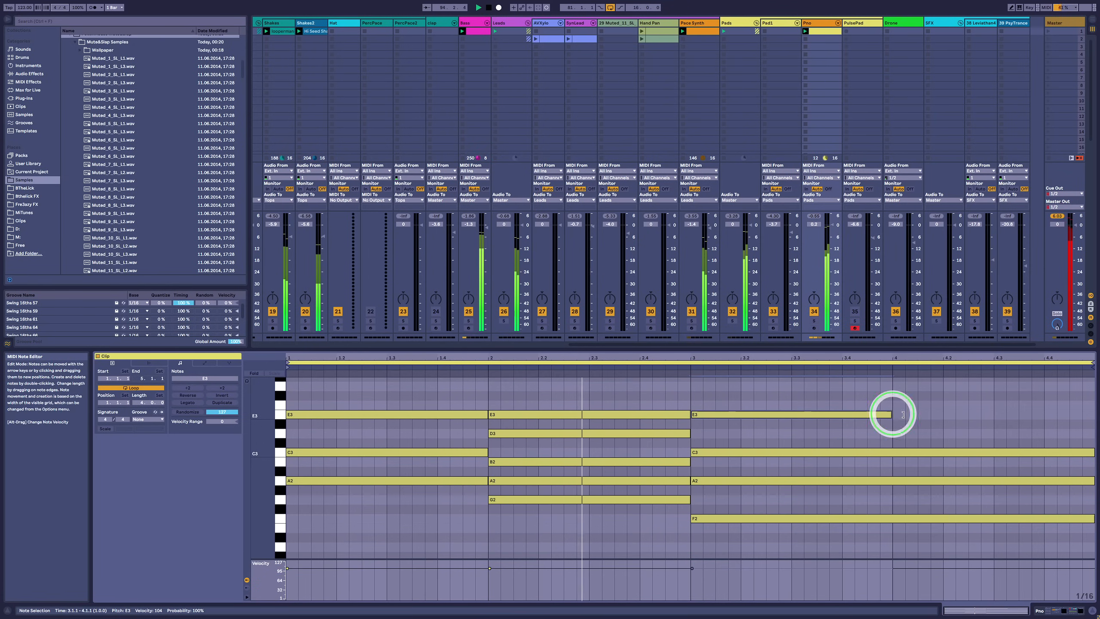
left_click_drag(894, 416, 1094, 415)
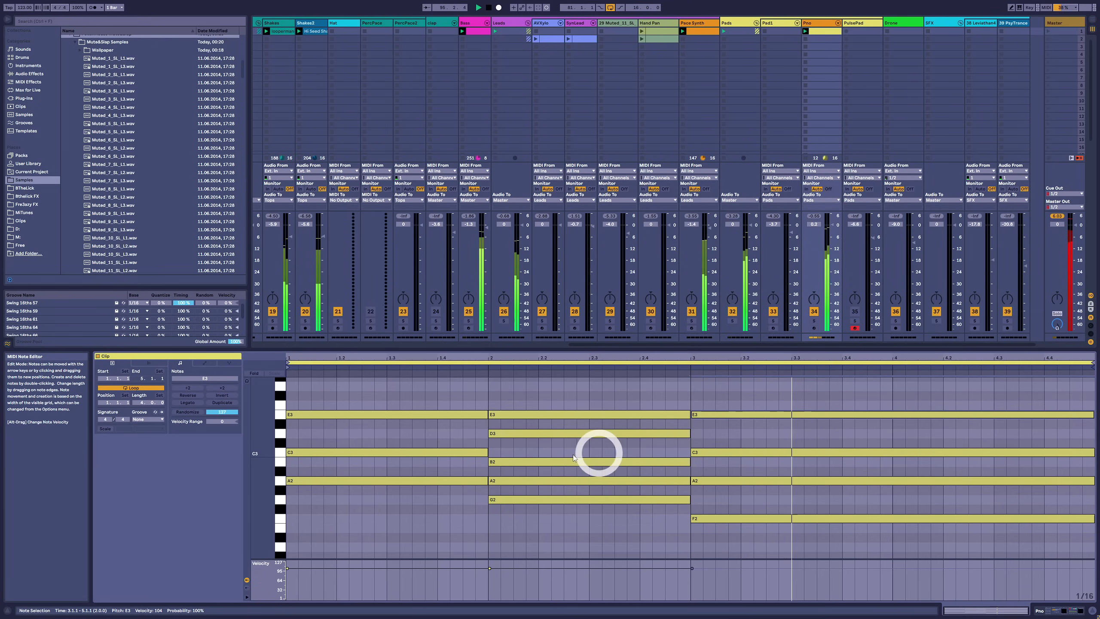
Shift the second and third chord starts earlier, to 1.4.3 and 2.4.3, and trim the preceding chords to meet them
left_click(471, 392)
left_click_drag(462, 449, 474, 481)
left_click_drag(506, 398, 509, 508)
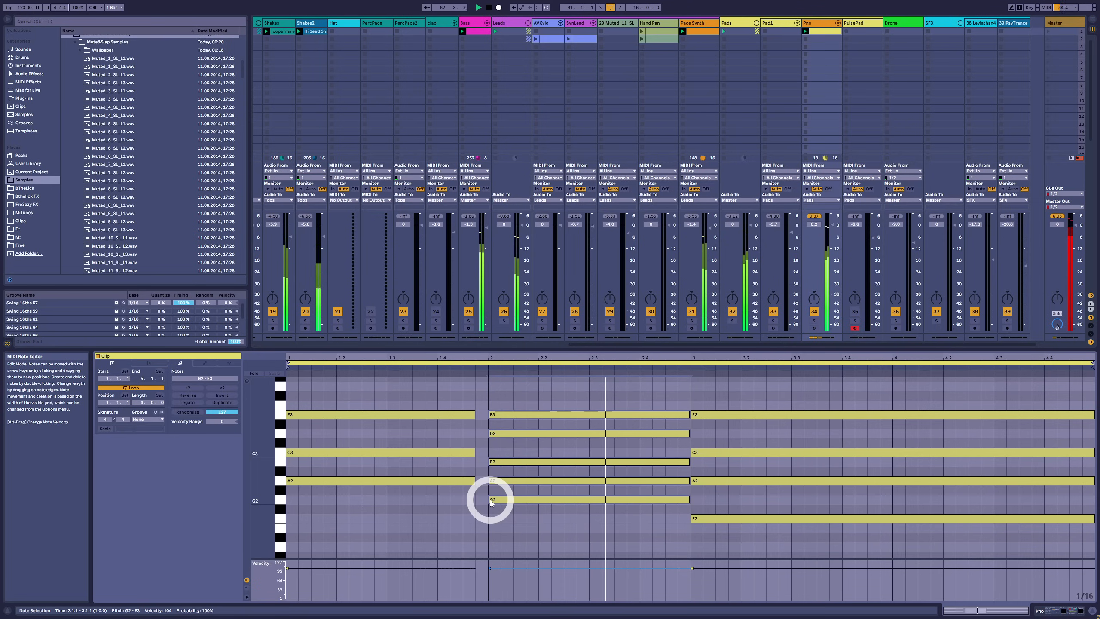
left_click_drag(489, 500, 476, 499)
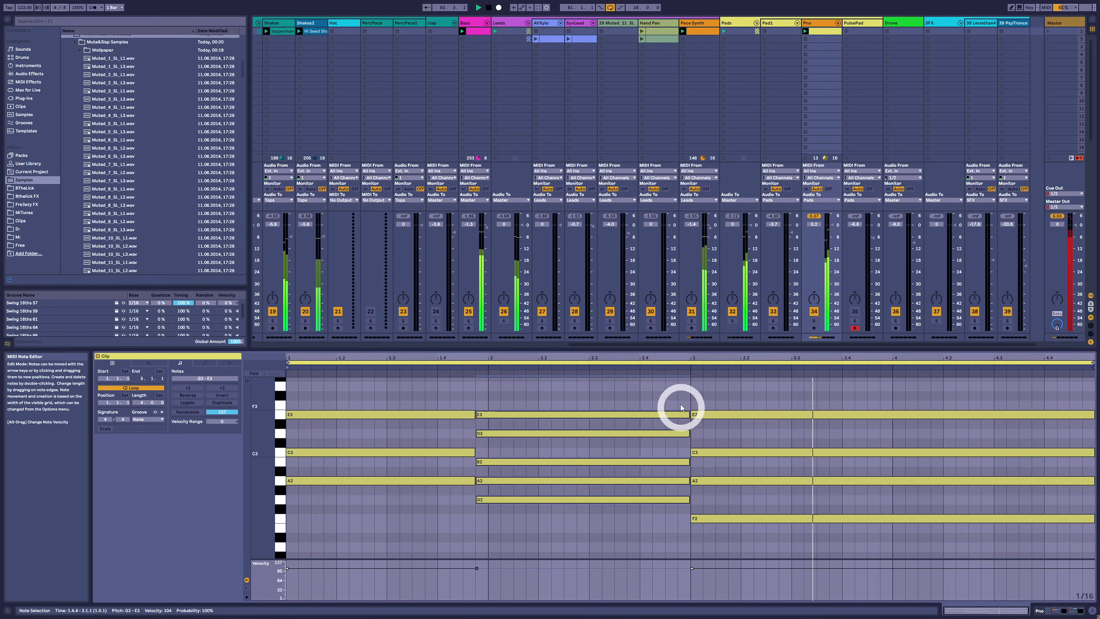
left_click_drag(688, 497, 682, 498)
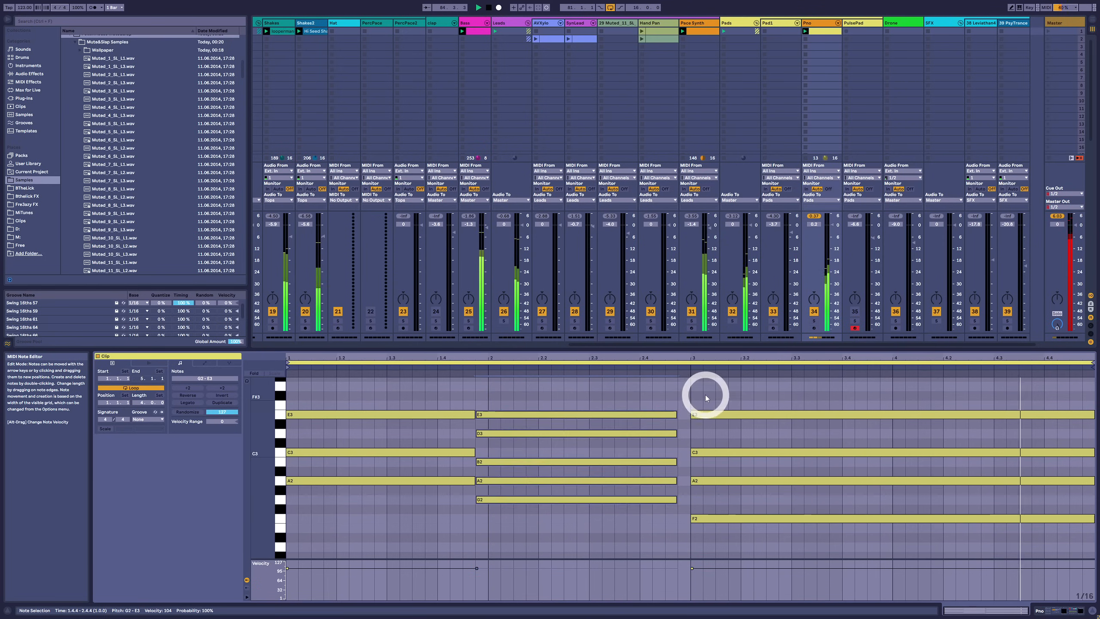
left_click_drag(705, 393, 681, 518)
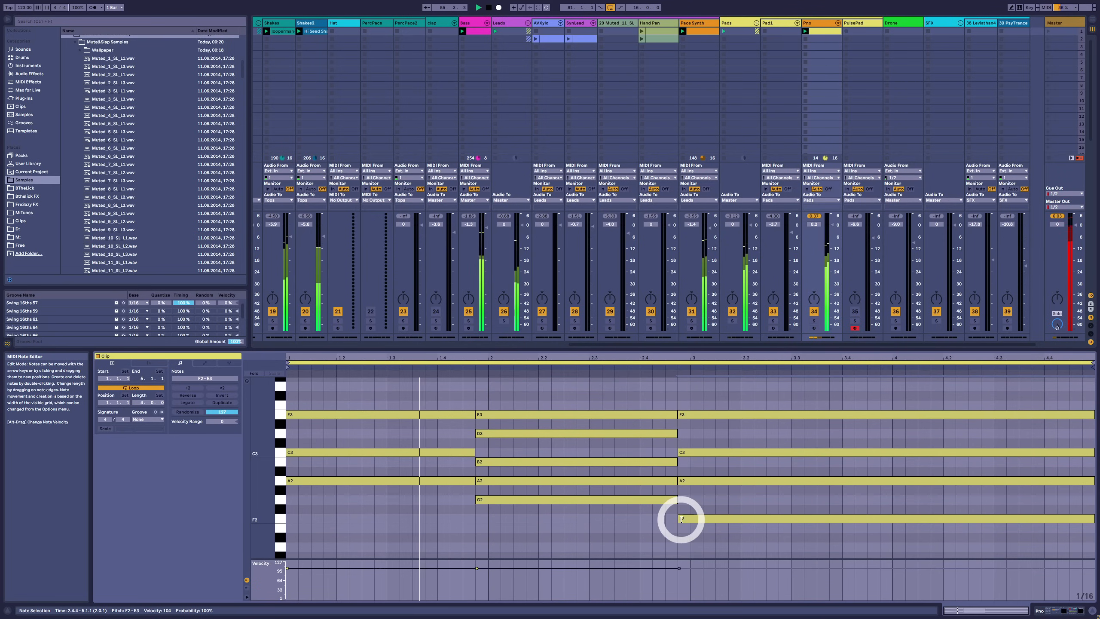
left_click_drag(477, 398, 464, 497)
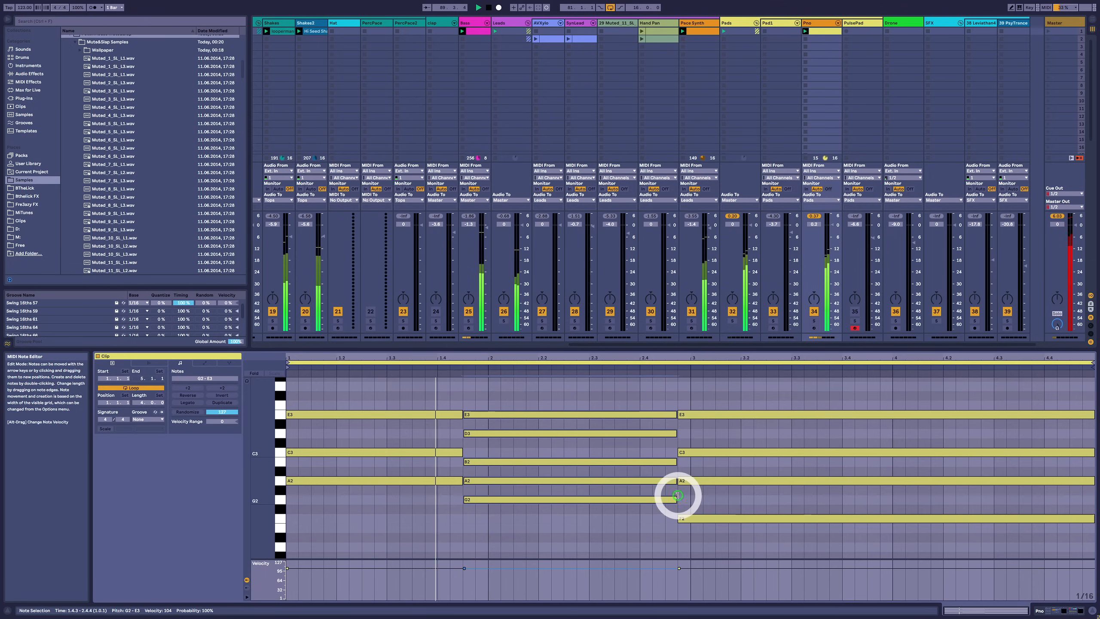
left_click_drag(677, 495, 666, 414)
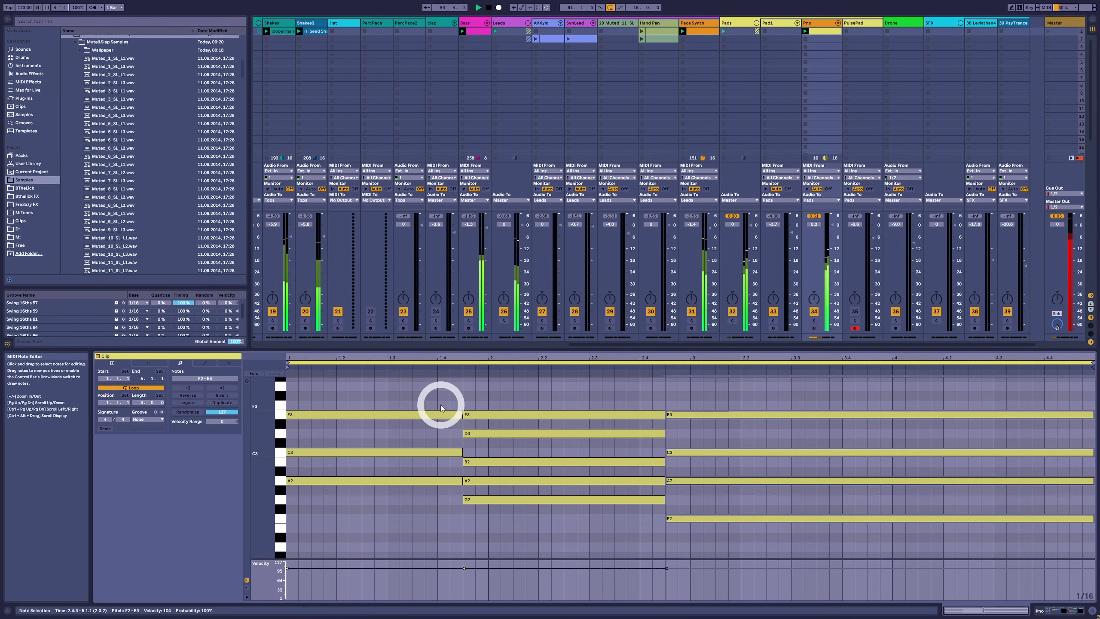
Undo the chord timing edits until the chords start on the bar lines of bars 1, 2 and 3
key("ctrl+z")
key("ctrl+z")
key("ctrl+z")
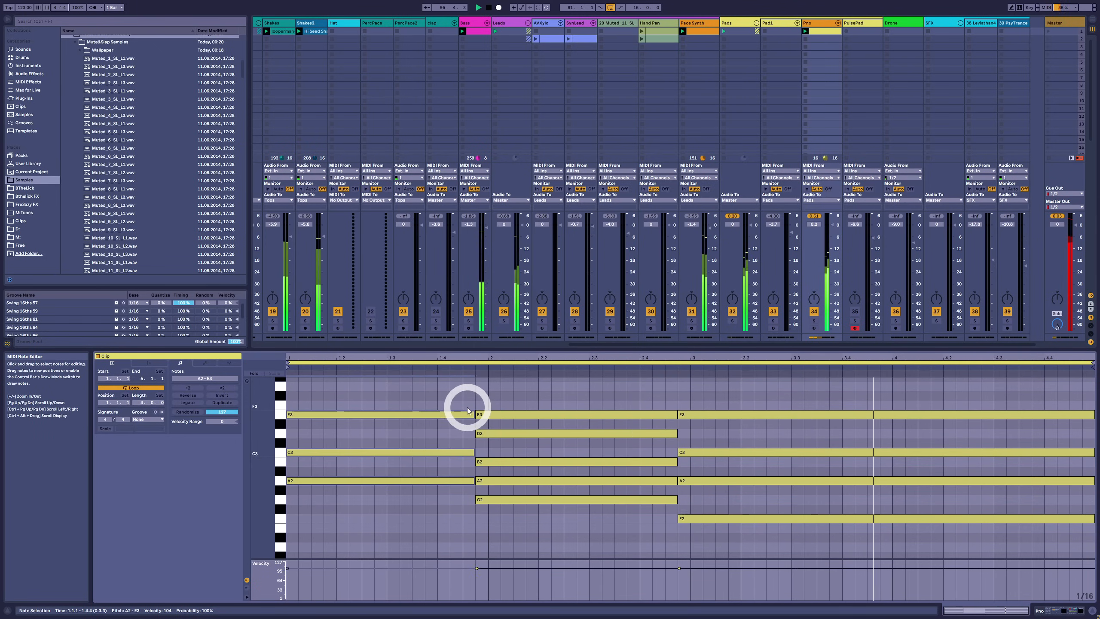
key("ctrl+z")
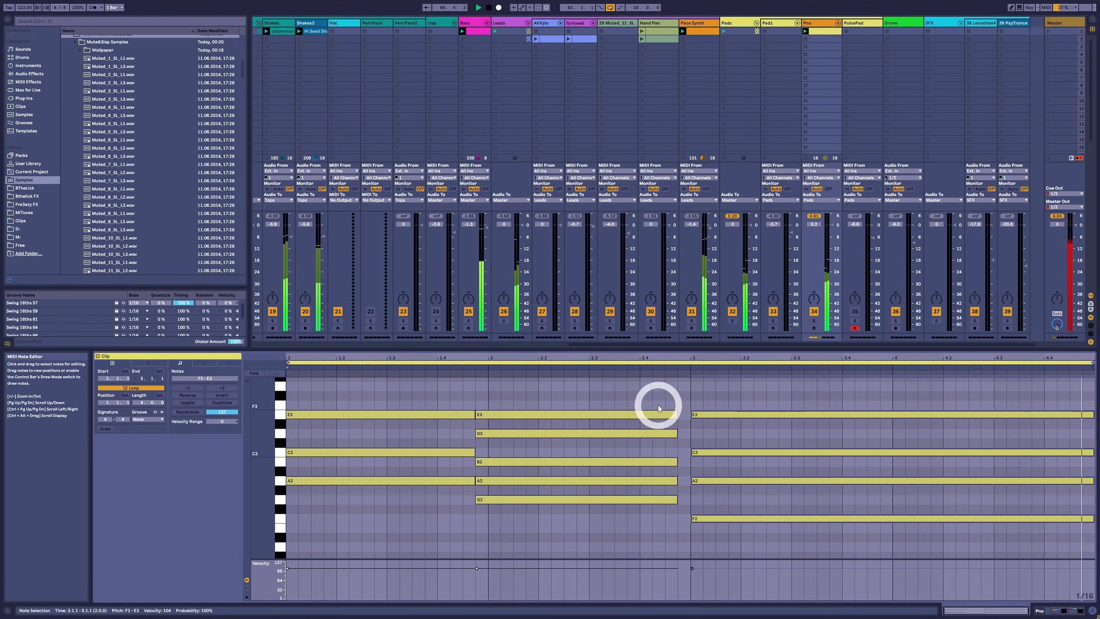
left_click_drag(658, 405, 690, 503)
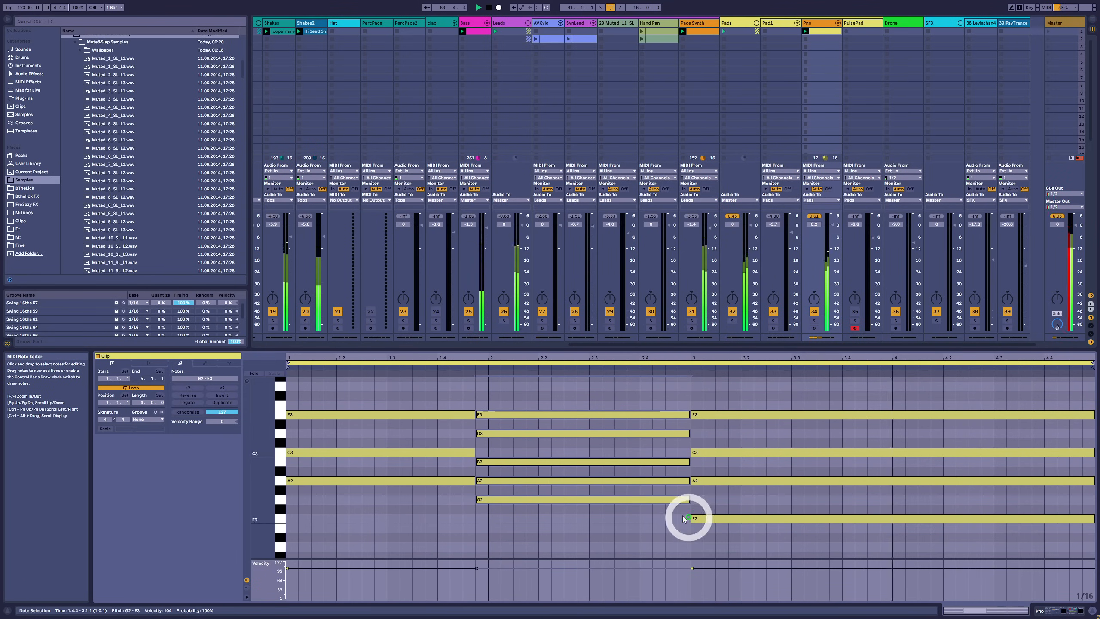
key("ctrl+z")
key("ctrl+z")
key("ctrl+z")
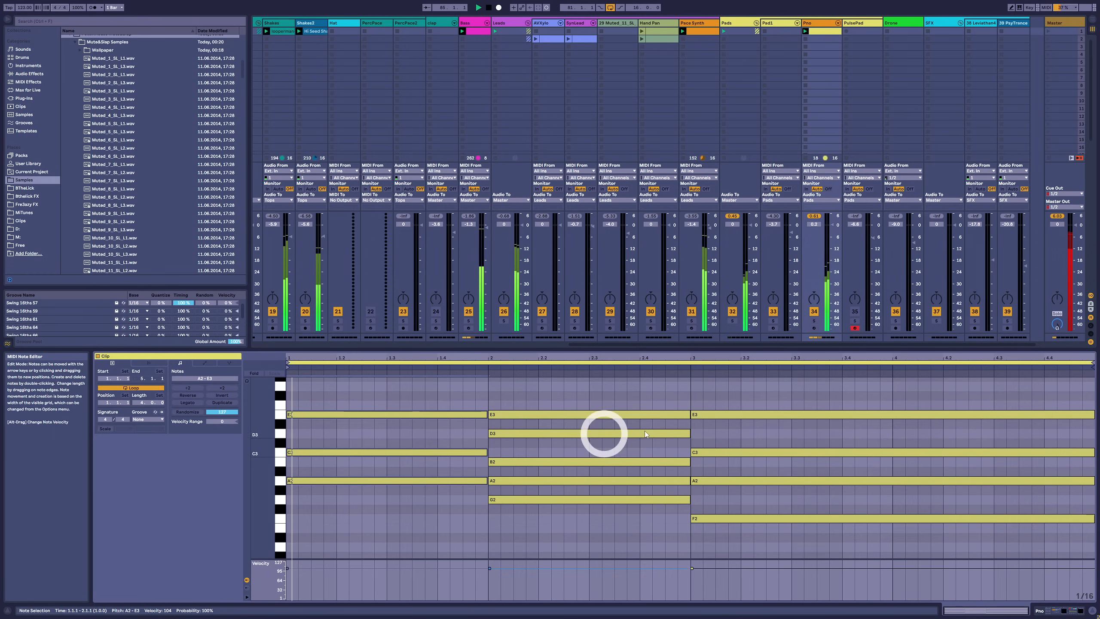
Start the third chord a sixteenth early at 2.4.4 and trim all notes of the second chord to end there
left_click_drag(708, 402, 677, 515)
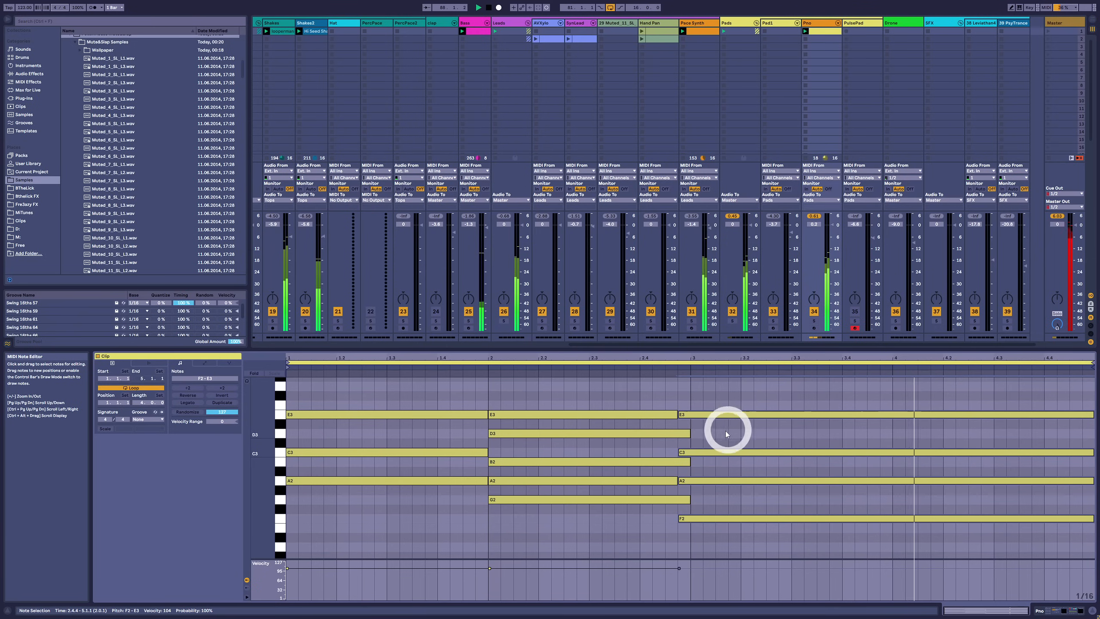
left_click_drag(609, 537, 676, 436)
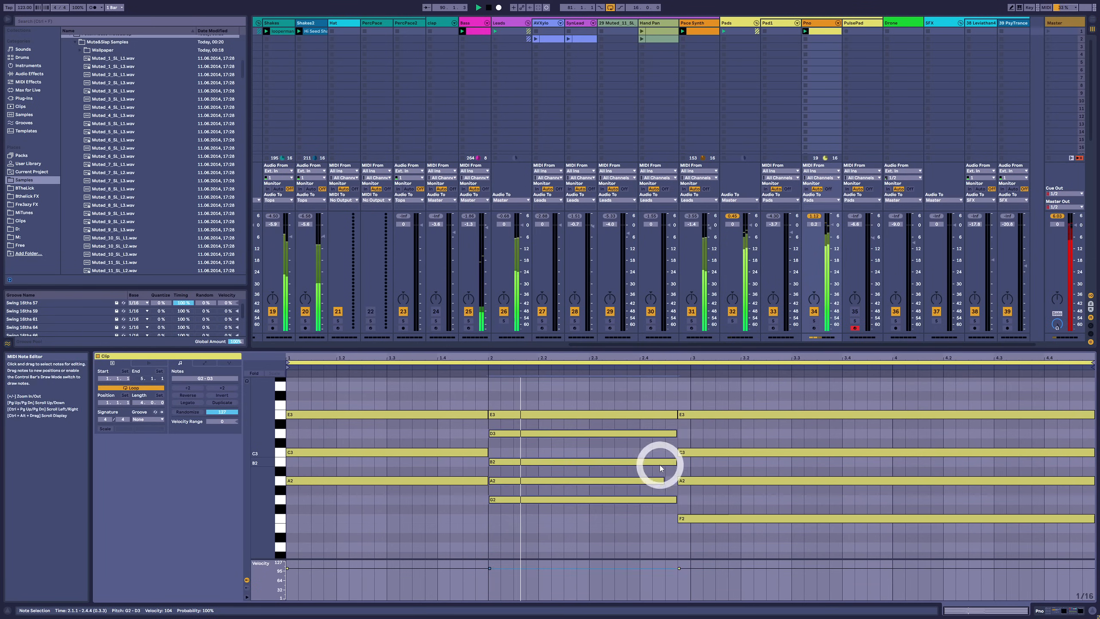
left_click_drag(662, 480, 676, 480)
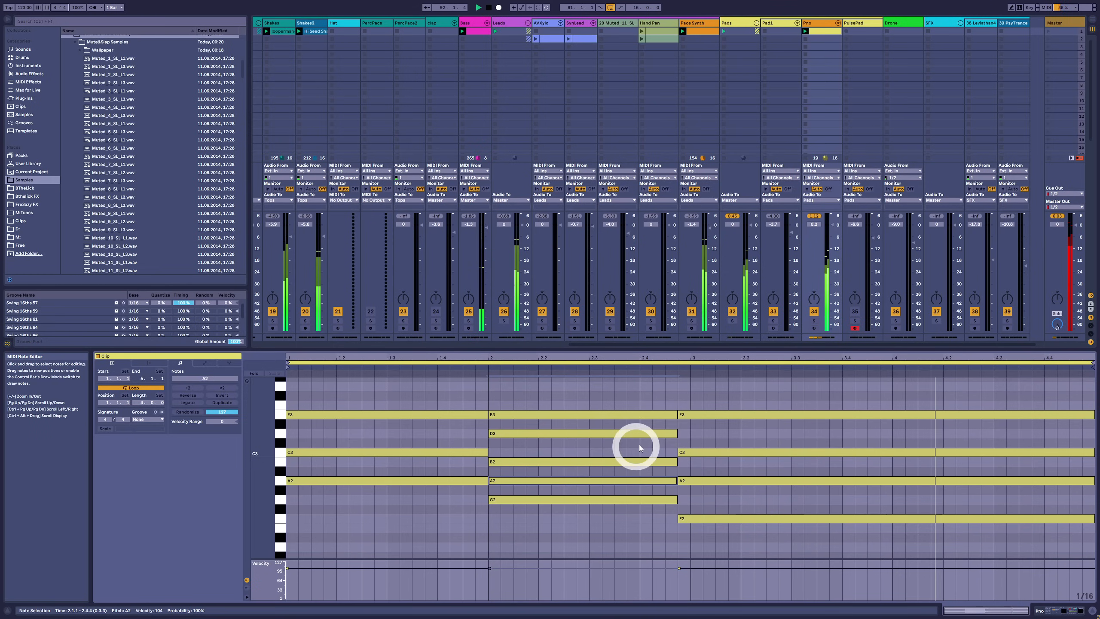
left_click_drag(693, 388, 678, 533)
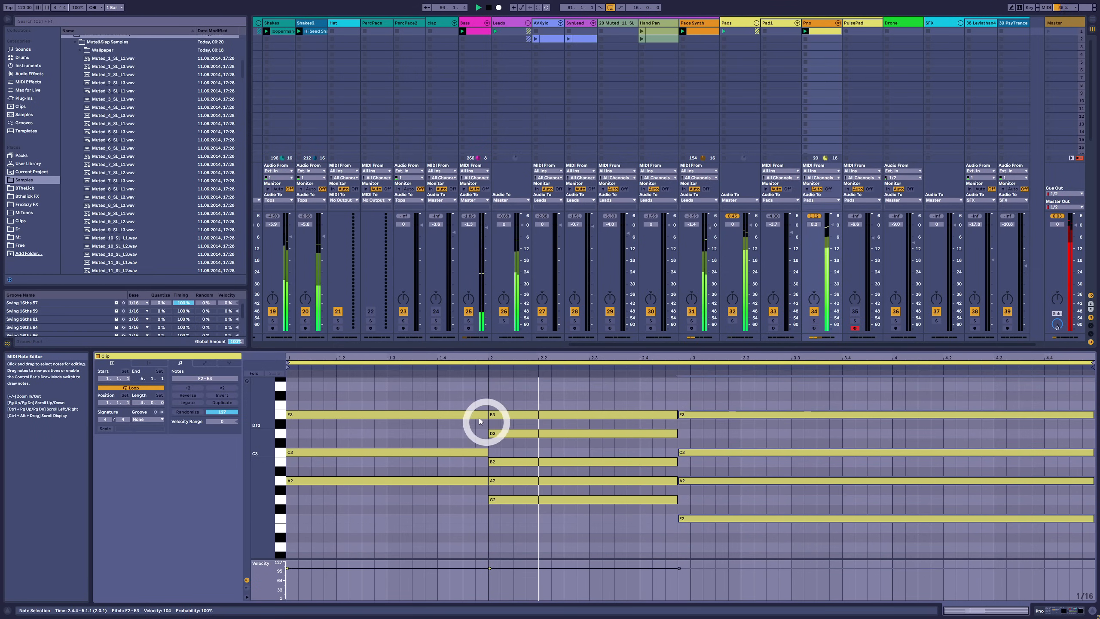
Shorten the first chord to 1.4.1, repeat A2, C3 and E3 from there to 1.4.4, and start the second chord at 1.4.4
left_click_drag(480, 420, 437, 474)
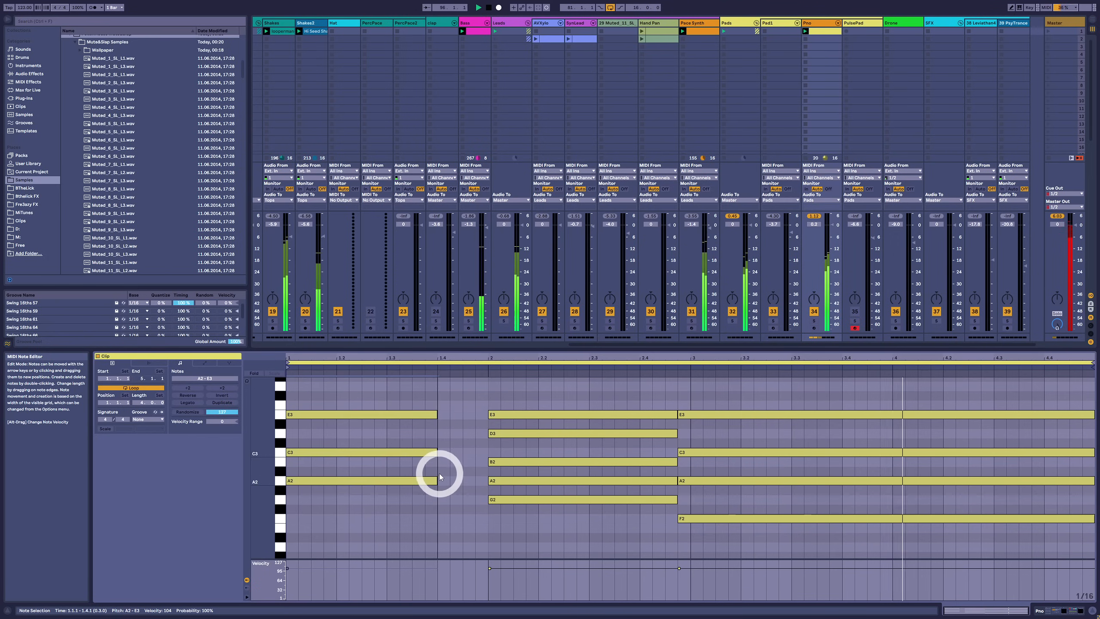
double_click(445, 415)
left_click_drag(449, 415, 458, 480)
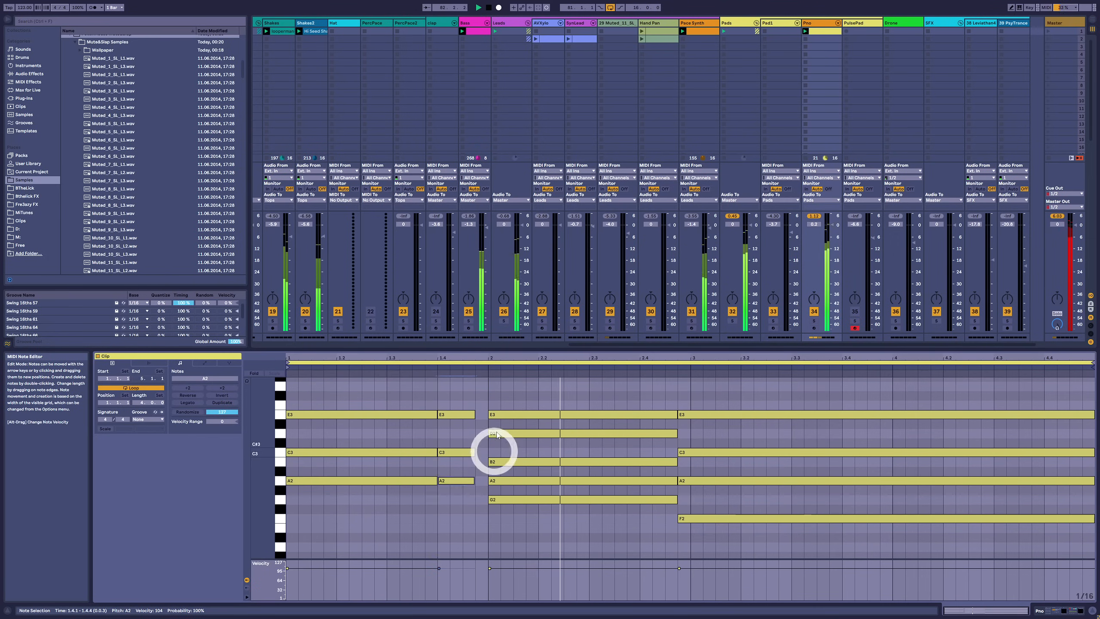
left_click_drag(499, 392, 475, 499)
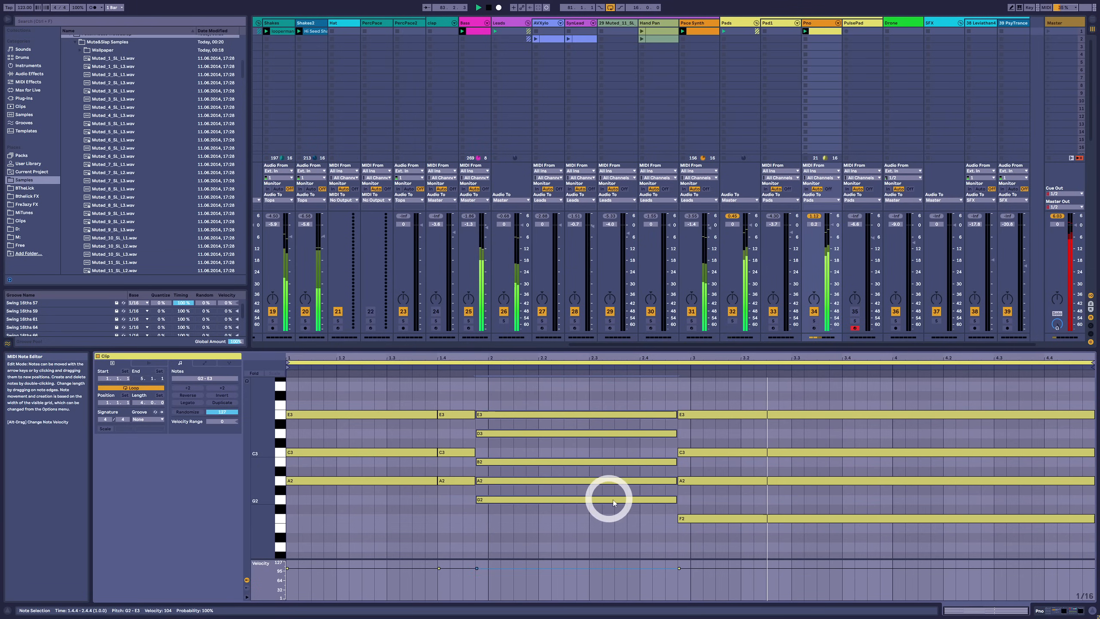
Repeat G2, B2 and D3 of the second chord as short notes from 2.4.1 until the third chord begins
left_click(474, 481)
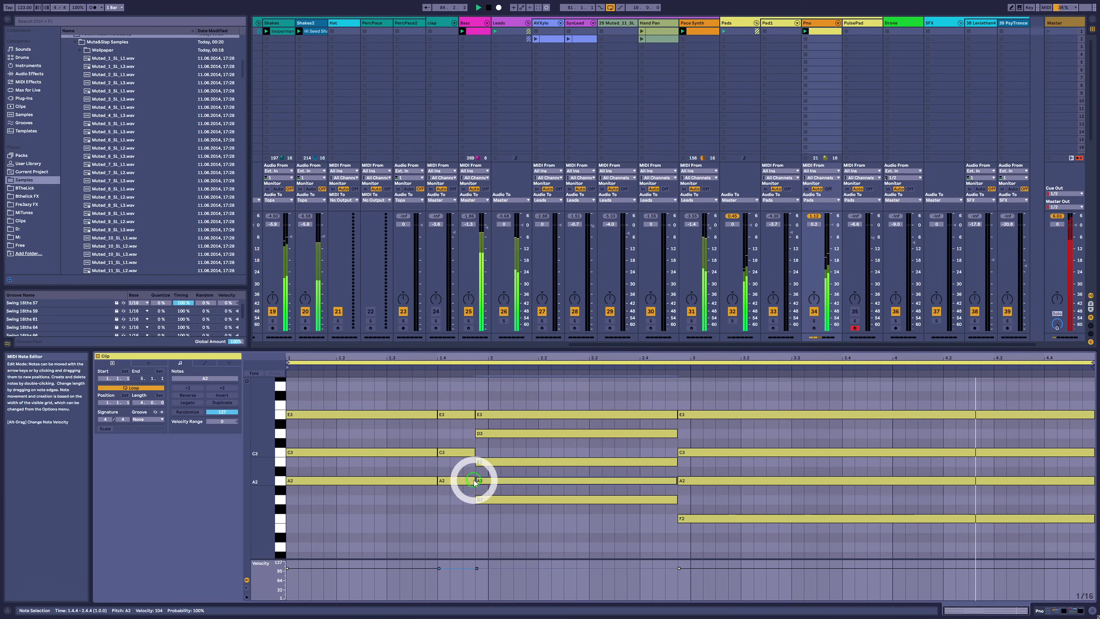
left_click_drag(698, 393, 677, 537)
left_click_drag(455, 395, 651, 457)
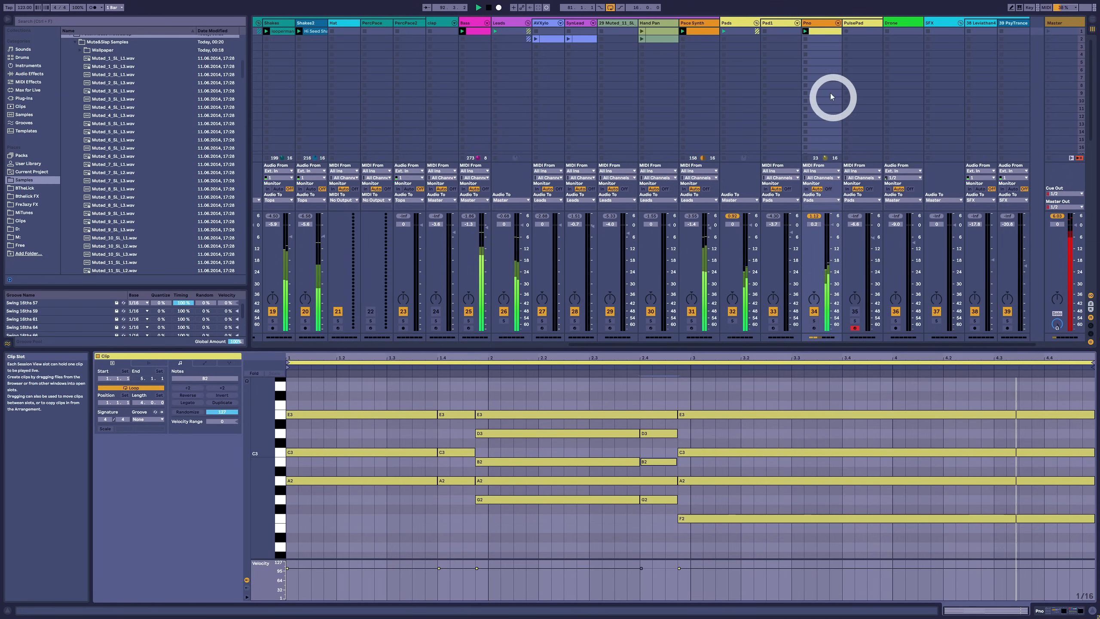
Lower the Pno track's volume to -3.4 dB and delete every note in its clip
left_click(831, 233)
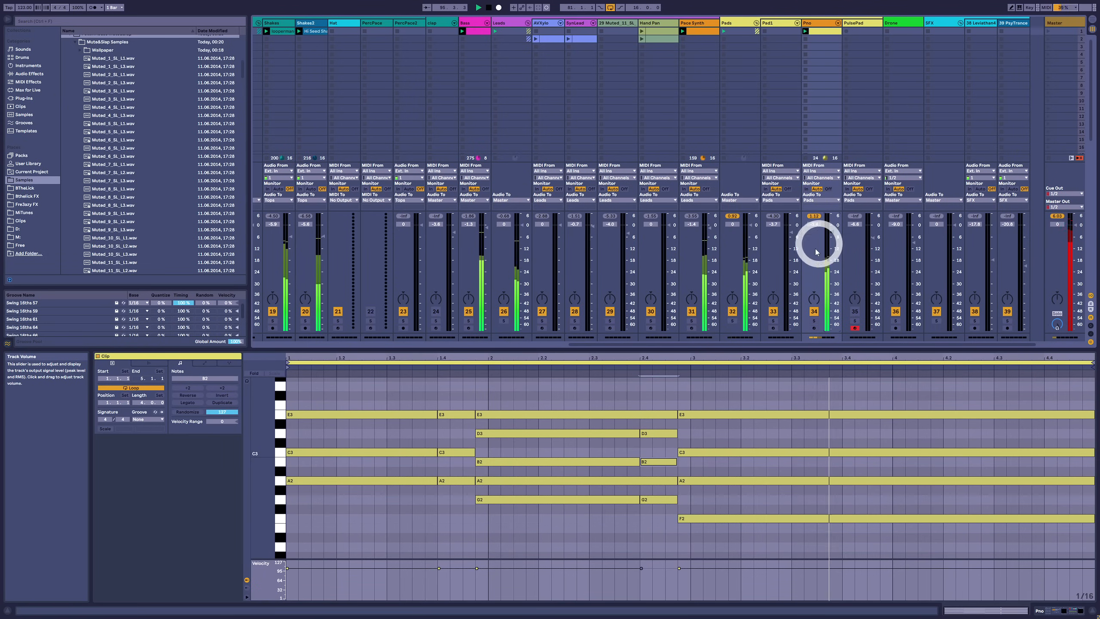
left_click(374, 414)
left_click_drag(411, 450, 779, 534)
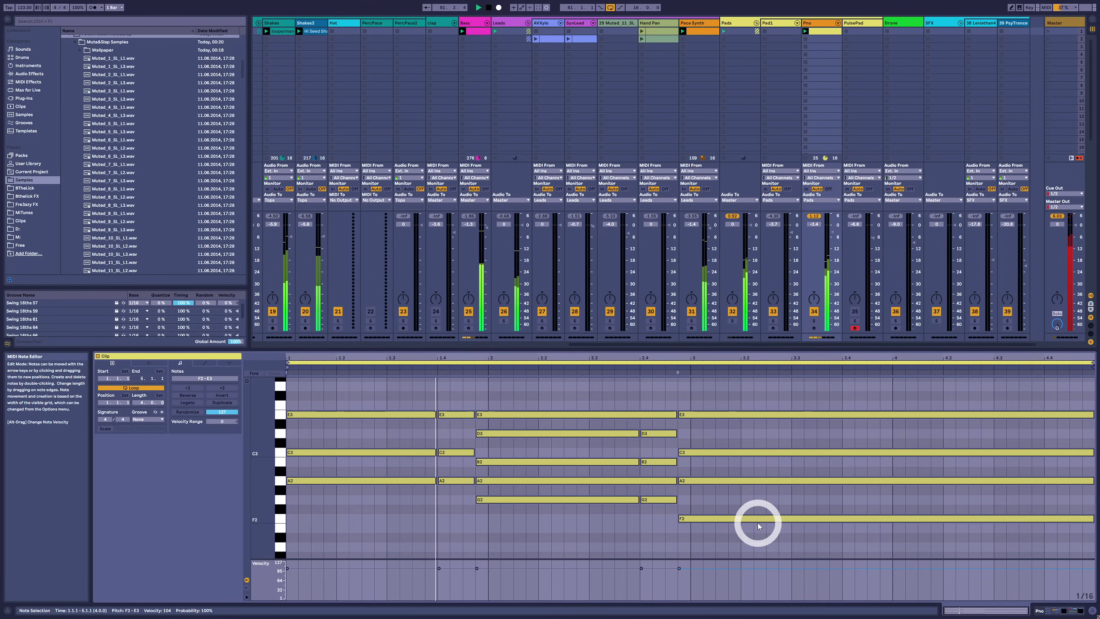
key("Delete")
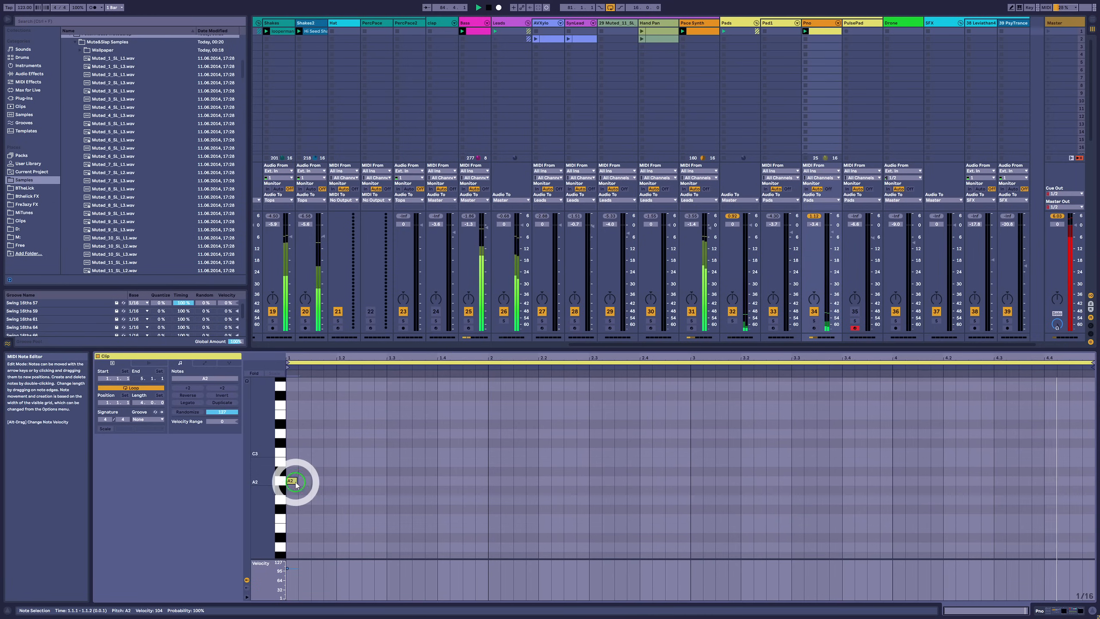
Lengthen the piano's A2 note to fill bar 1 and copy it as one-bar notes at C3, D3 and F3 in bars 2 to 4
mouse_move(295, 482)
left_mouse_down()
mouse_move(520, 483)
mouse_move(488, 480)
left_mouse_up()
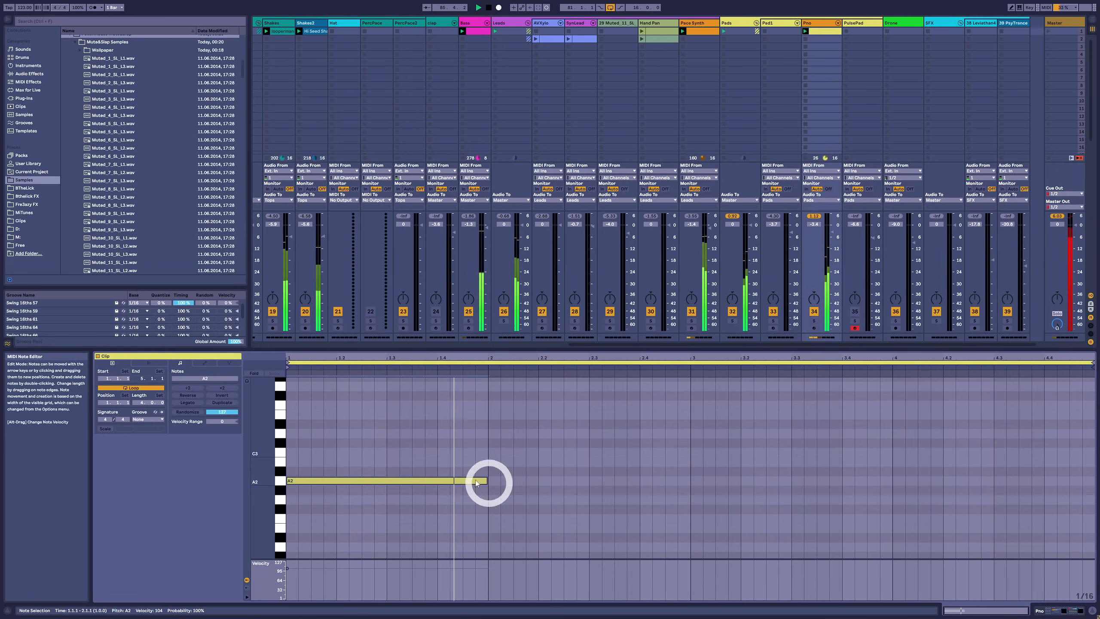
left_click_drag(307, 480, 513, 454)
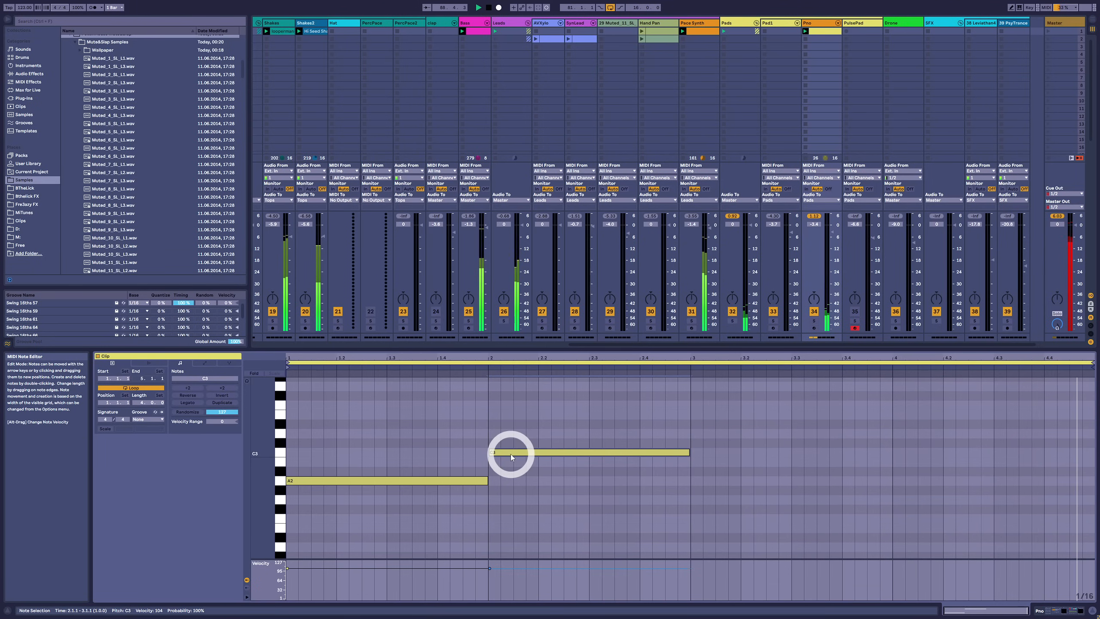
left_click_drag(511, 454, 901, 406)
Build triads by duplicating the four piano notes 3 and 7 semitones higher
scroll(892, 435, "up", 3)
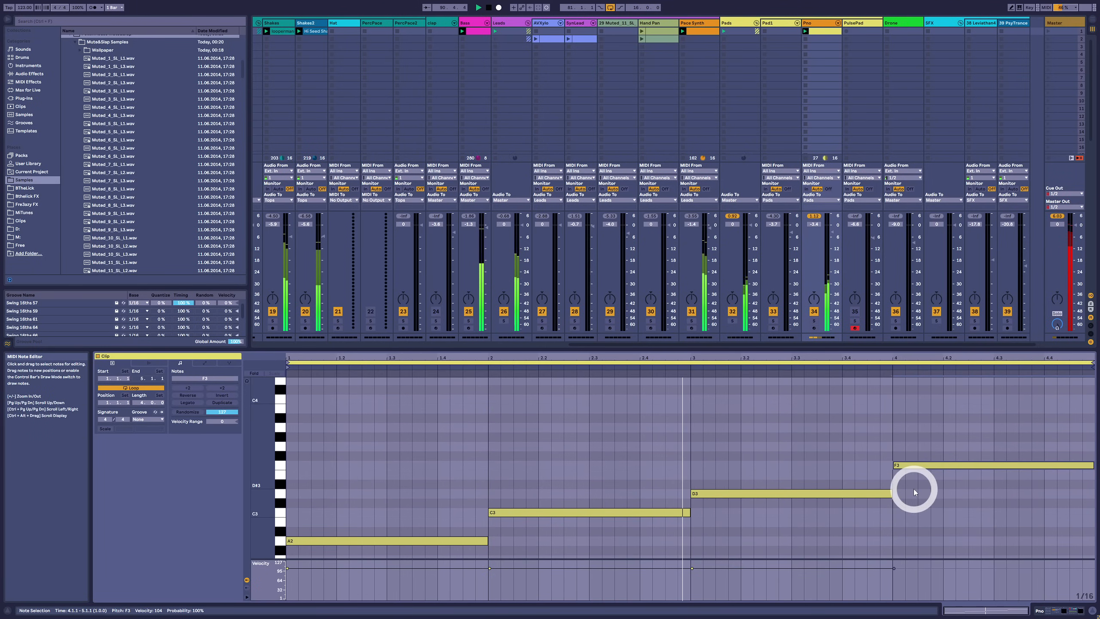
scroll(914, 492, "down", 2)
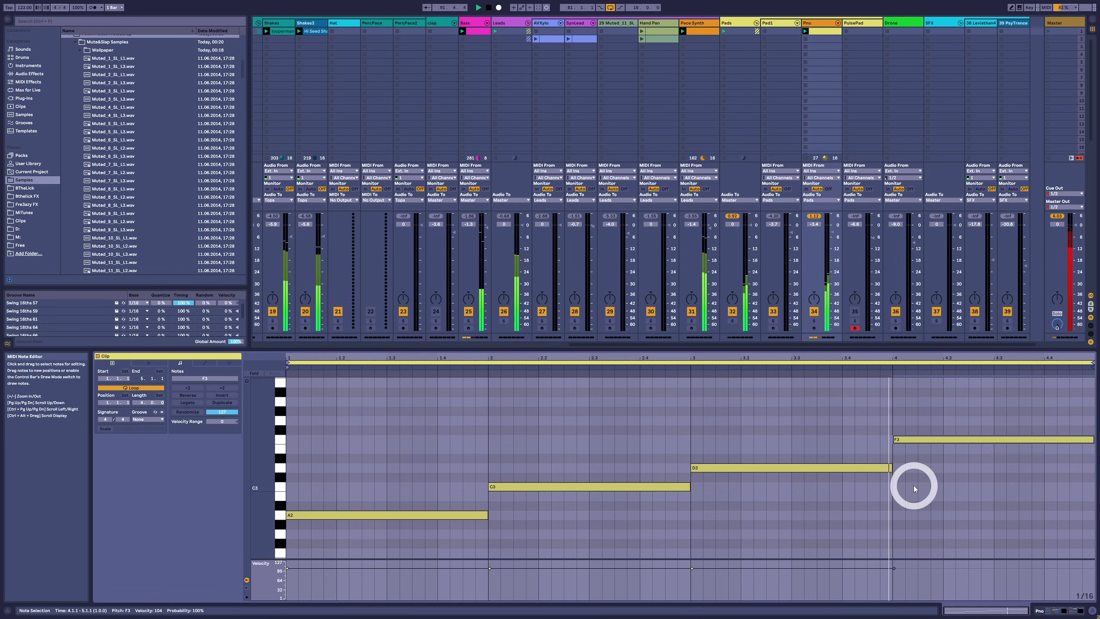
scroll(913, 484, "down", 4)
scroll(759, 409, "up", 4)
scroll(765, 409, "up", 2)
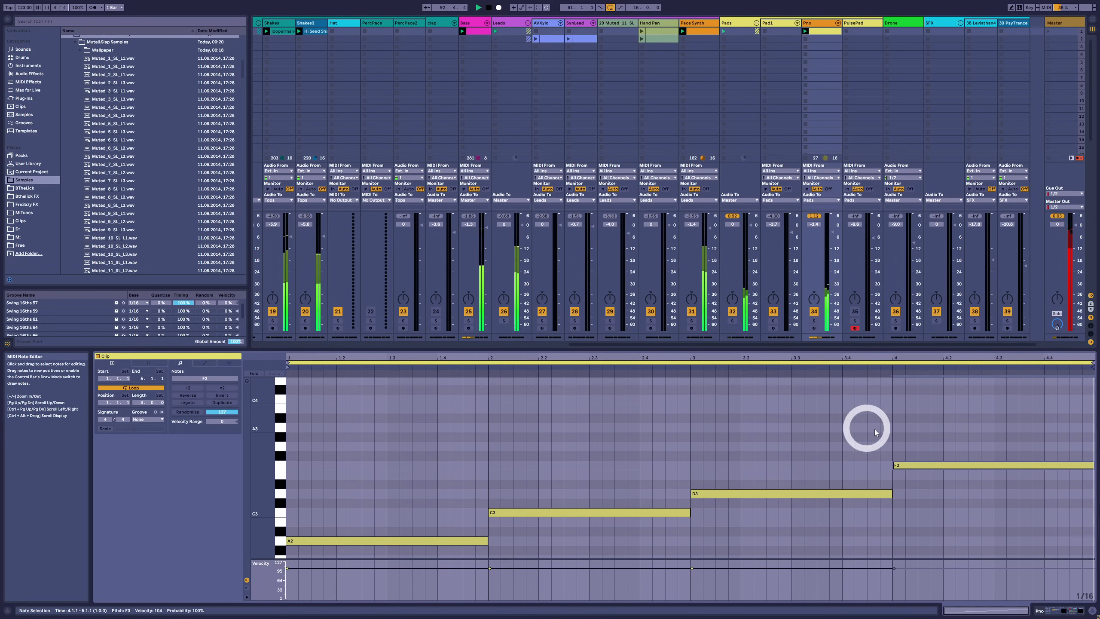
left_click_drag(942, 420, 319, 475)
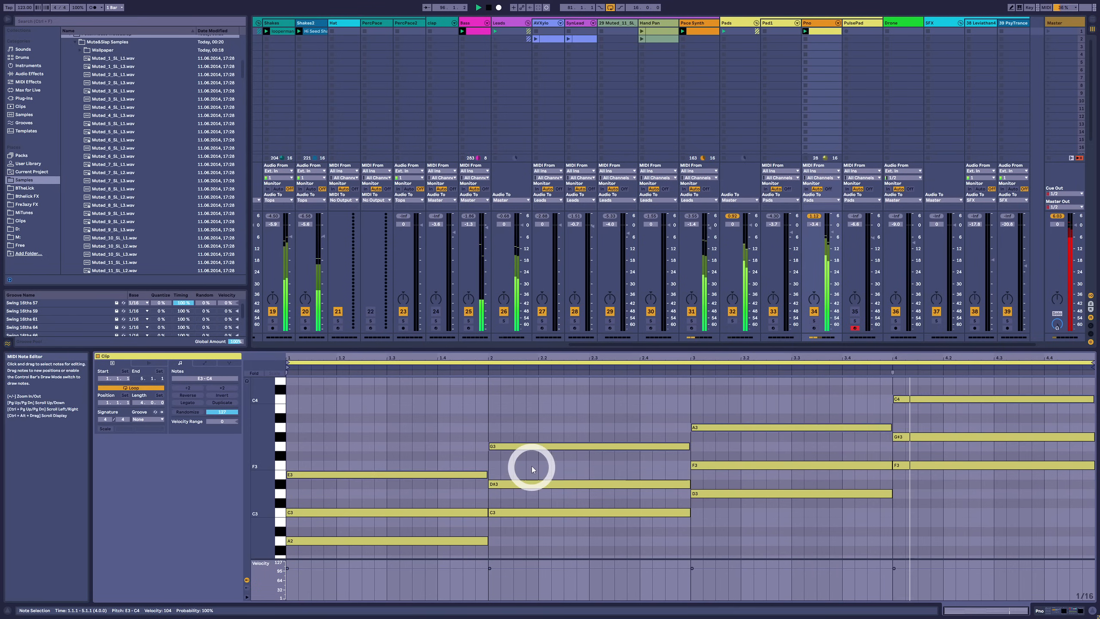
Raise the second chord's D#3 to E3 and the fourth chord's G#3 to A3
left_click(528, 484)
key("Up")
left_click(911, 437)
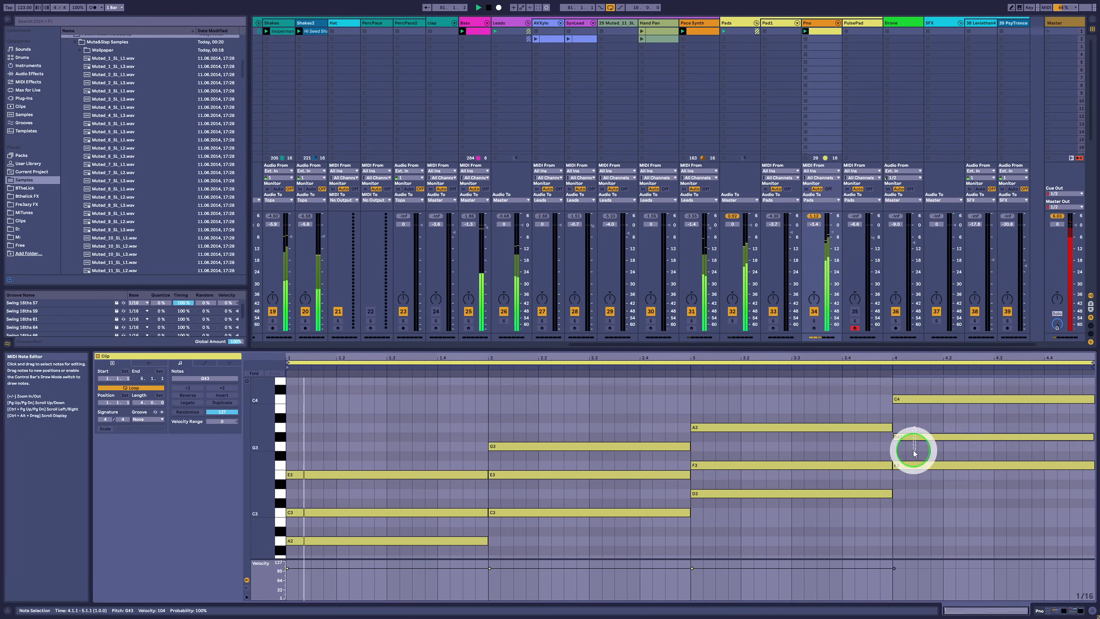
key("Up")
key("Up")
key("Up")
key("Up")
key("Up")
key("Up")
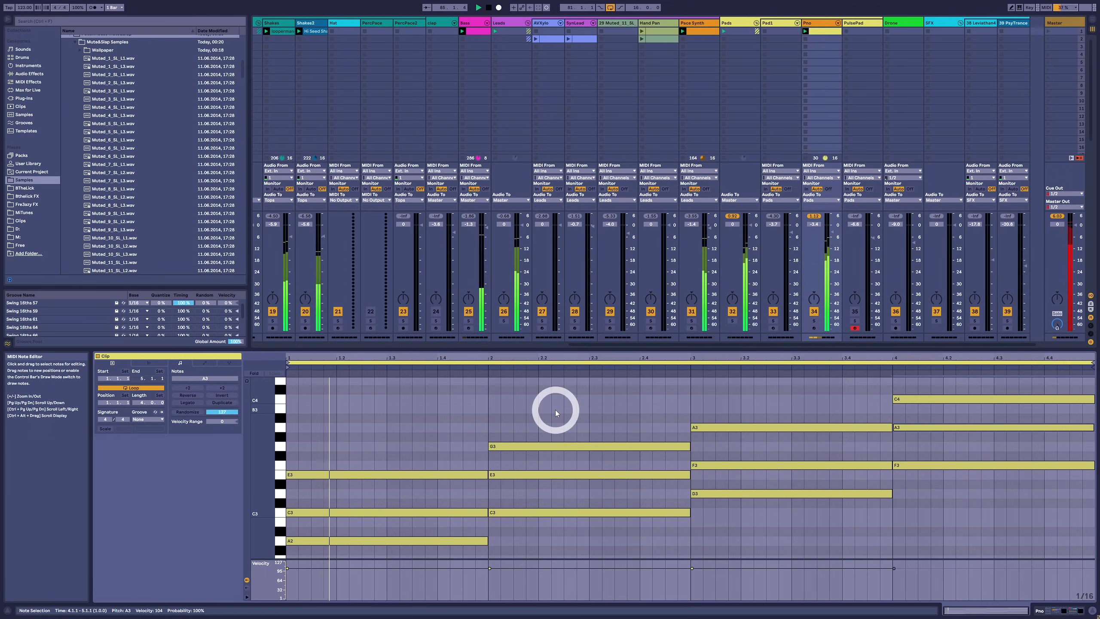
Move the change from the first to second chord to 1.4.4, and from the third to fourth chord to 3.4.4
left_click_drag(482, 425, 472, 541)
left_click_drag(521, 418, 476, 512)
left_click_drag(796, 419, 847, 533)
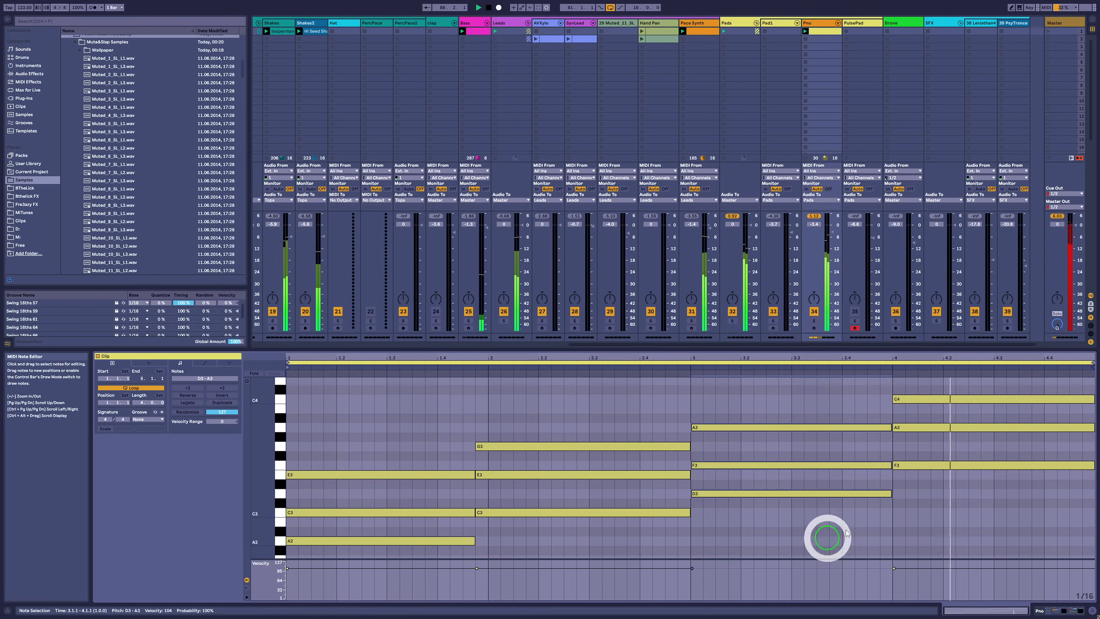
left_click_drag(890, 495, 879, 494)
left_click(912, 387)
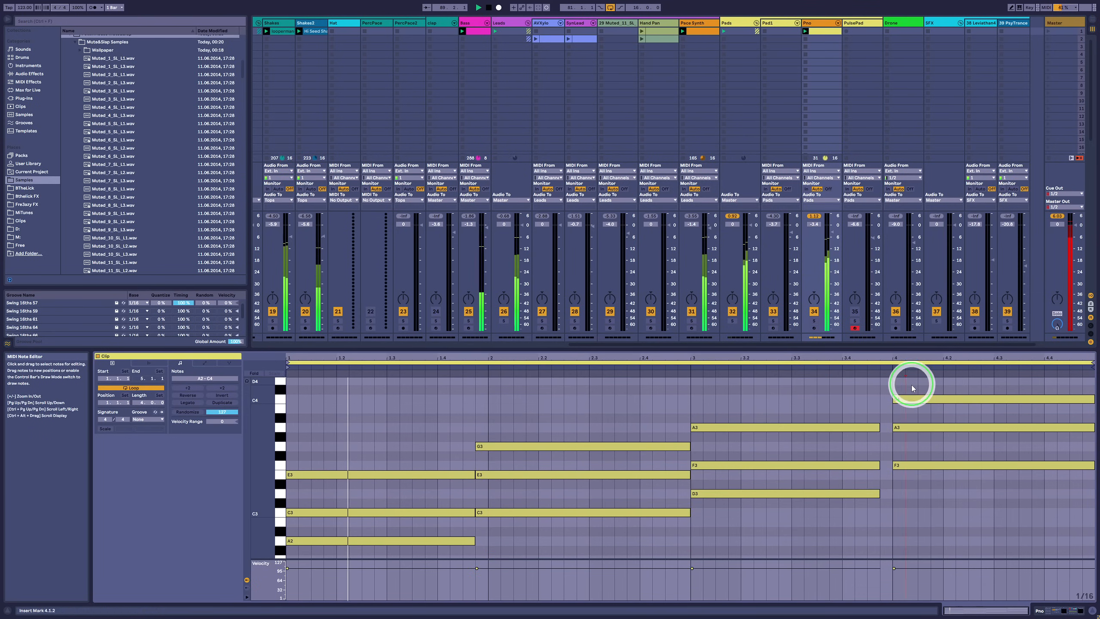
left_click_drag(912, 387, 883, 465)
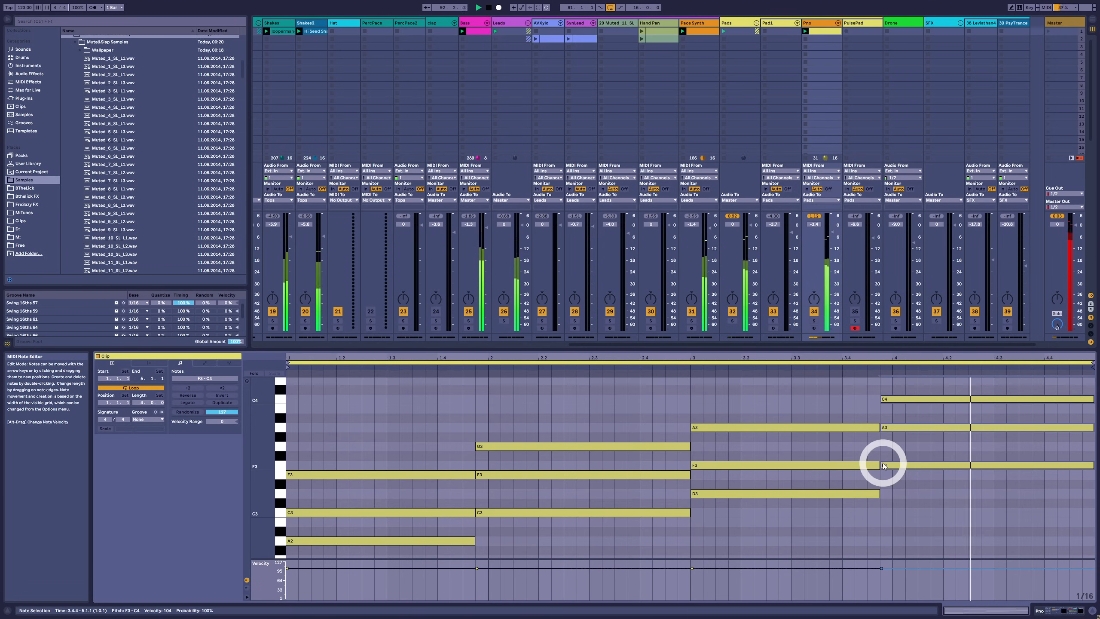
Transpose the fourth chord's highest note down one octave to C3
scroll(699, 486, "down", 2)
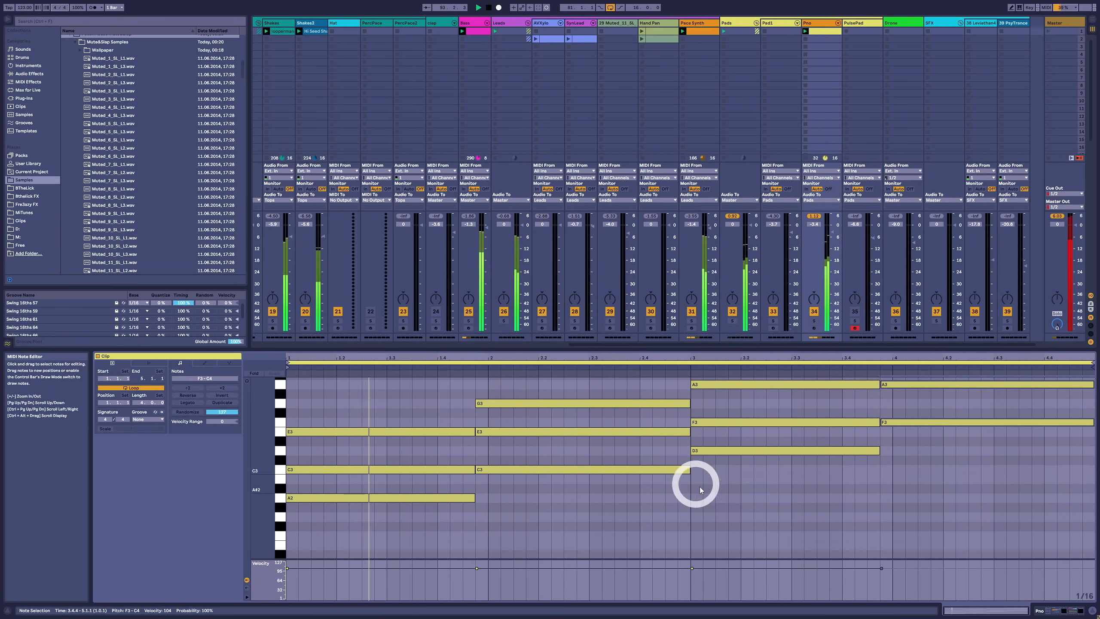
scroll(703, 484, "up", 2)
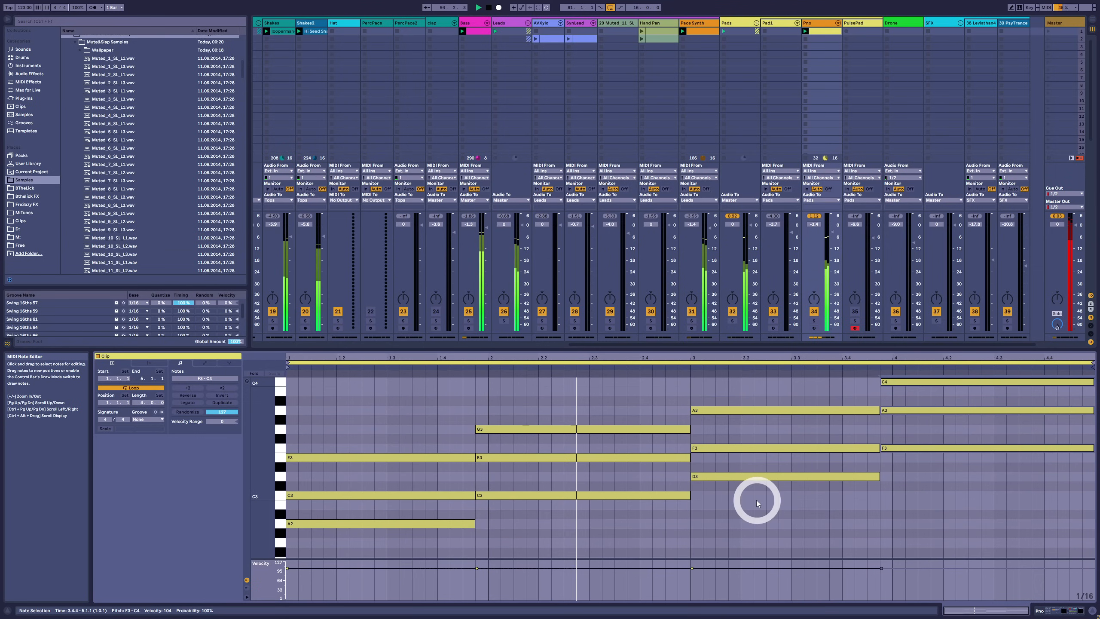
left_click(759, 411)
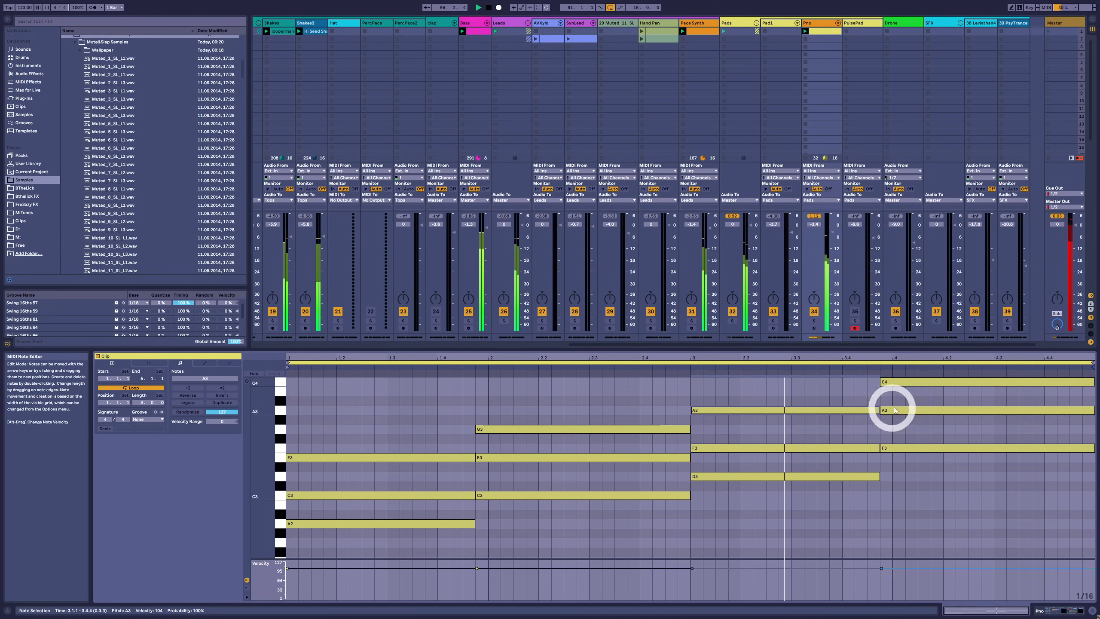
left_click(911, 386)
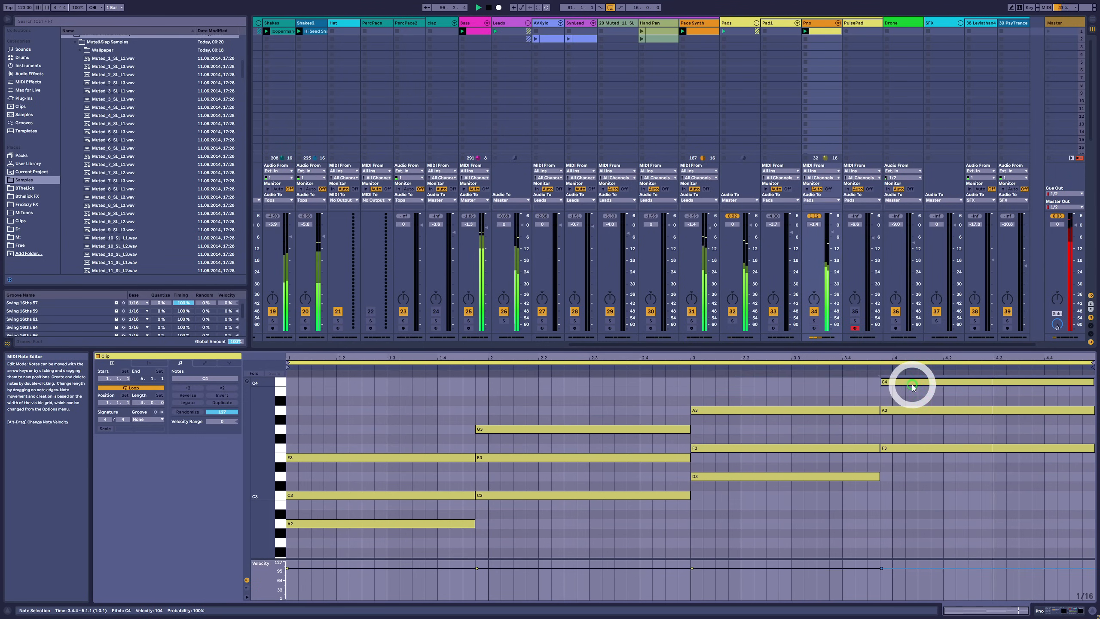
key("shift+Down")
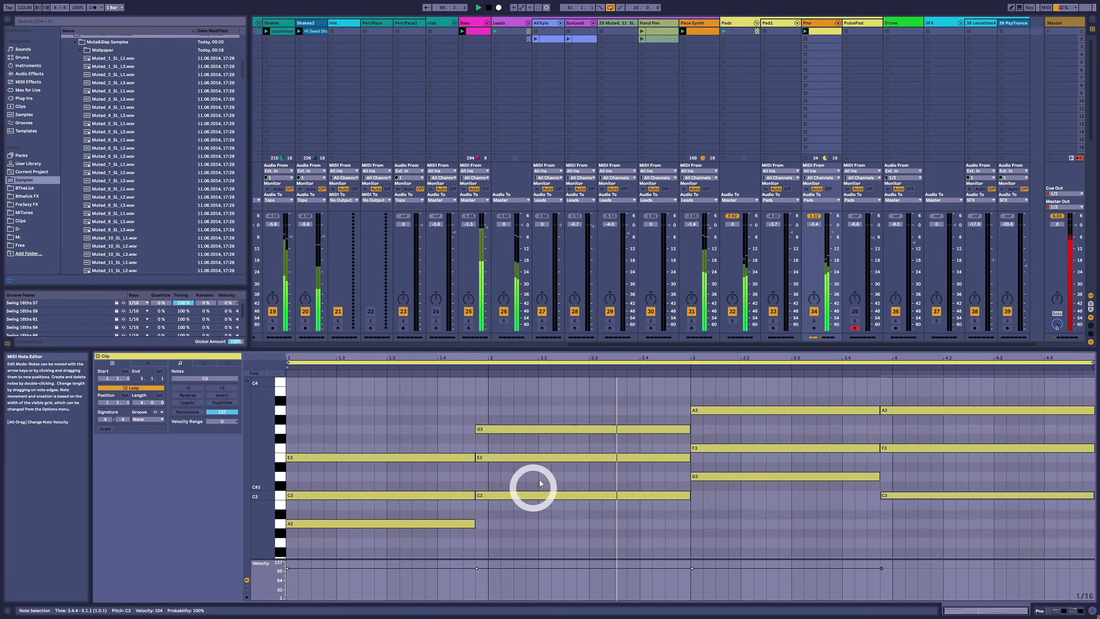
Add G3 to the first and fourth piano chords and C3 to the third by copying neighbouring chord notes
left_click(394, 427, "shift")
left_click_drag(328, 456, 329, 433)
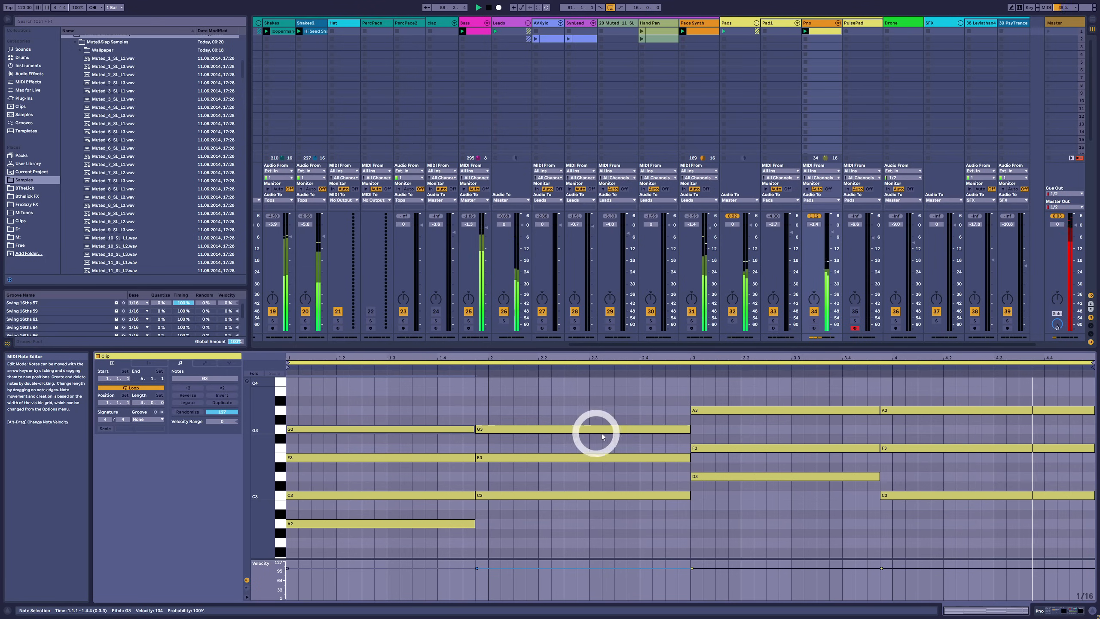
left_click_drag(505, 431, 710, 429)
key("ctrl+z")
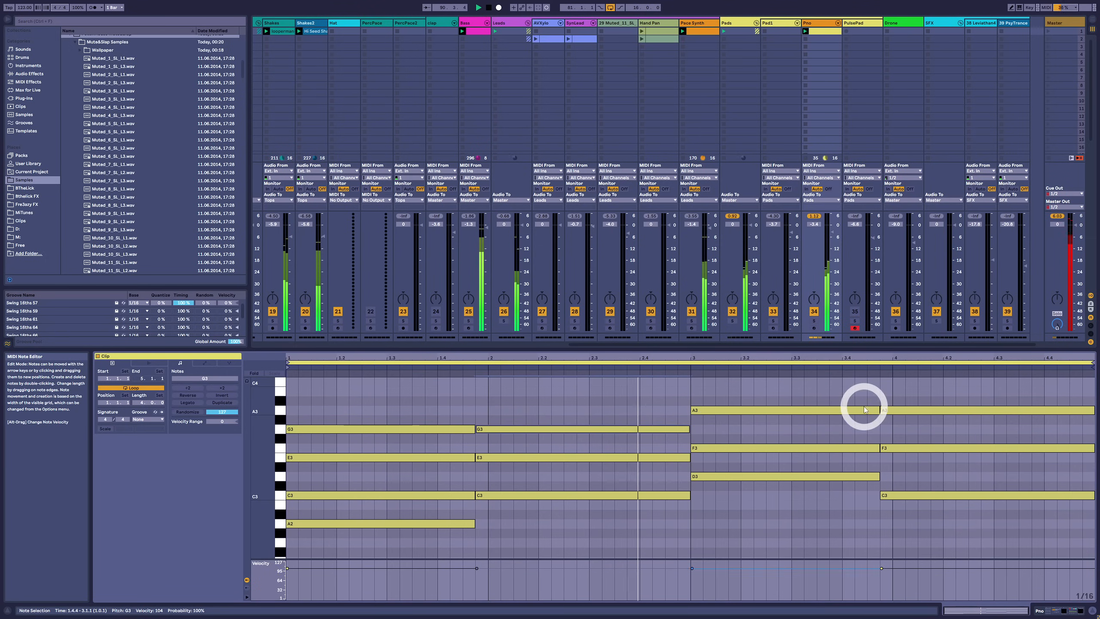
left_click(887, 410)
left_click_drag(888, 410, 896, 428)
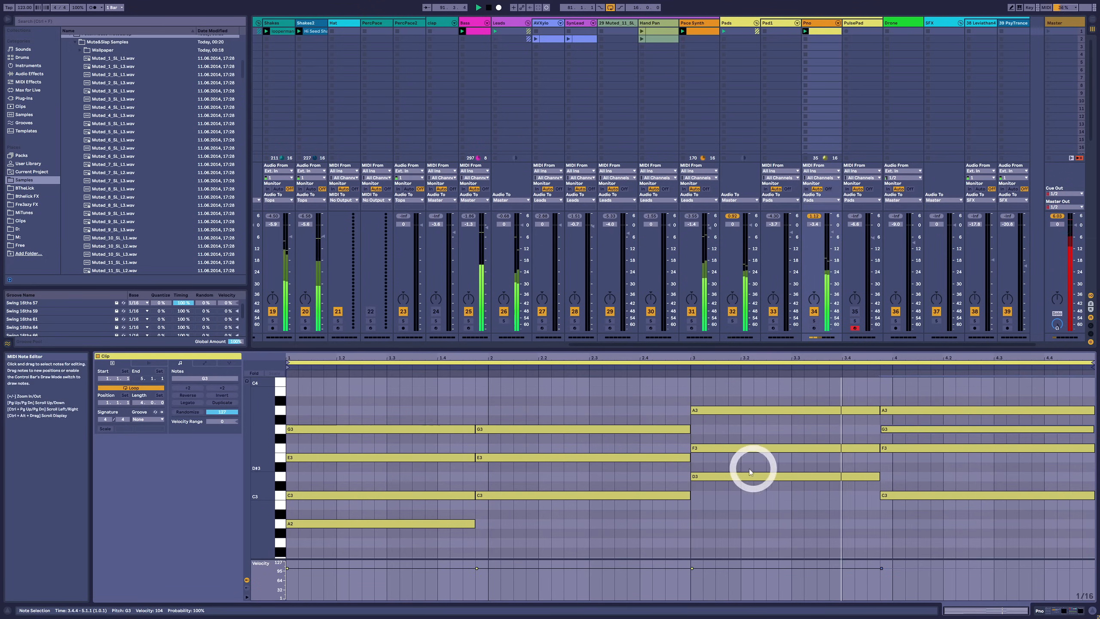
left_click_drag(733, 477, 734, 492)
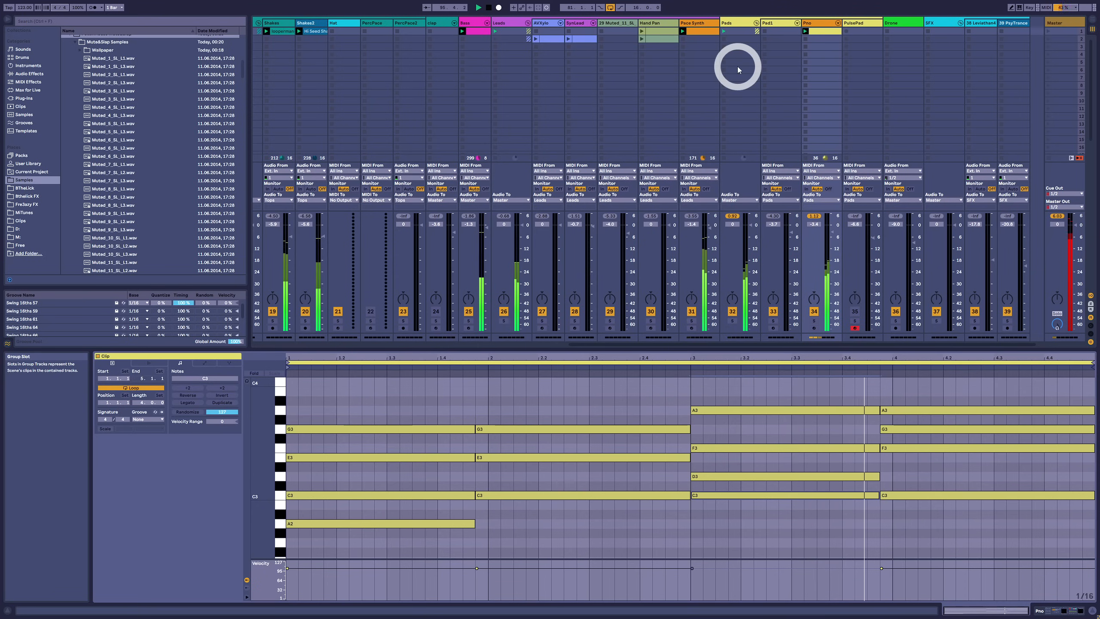
Open the Bass clip and duplicate its loop to a length of four bars
left_click(484, 34)
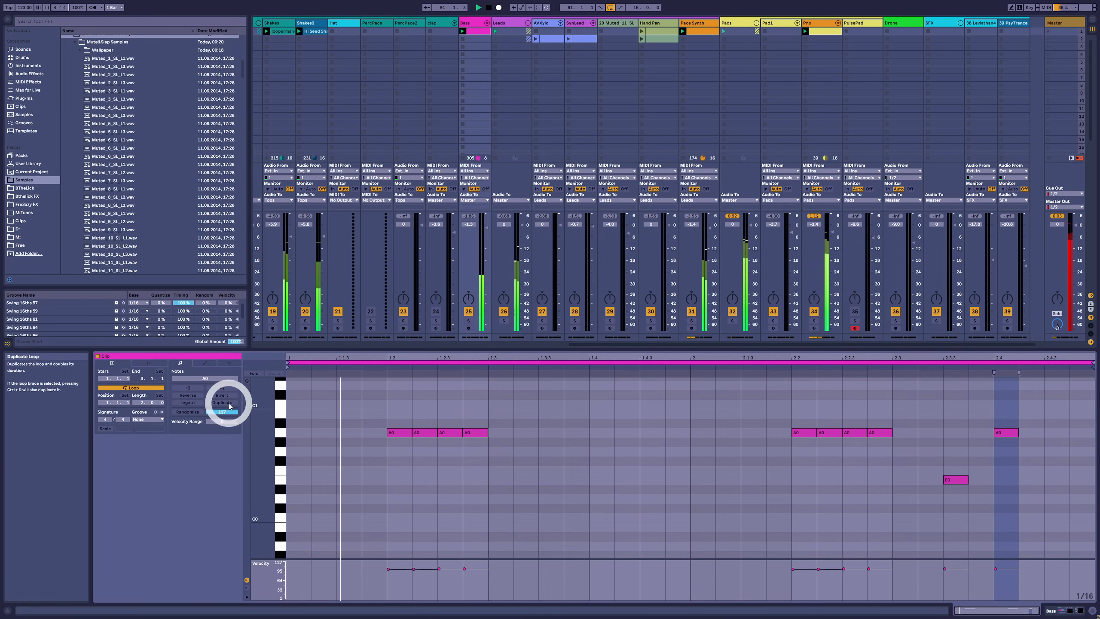
left_click(229, 404)
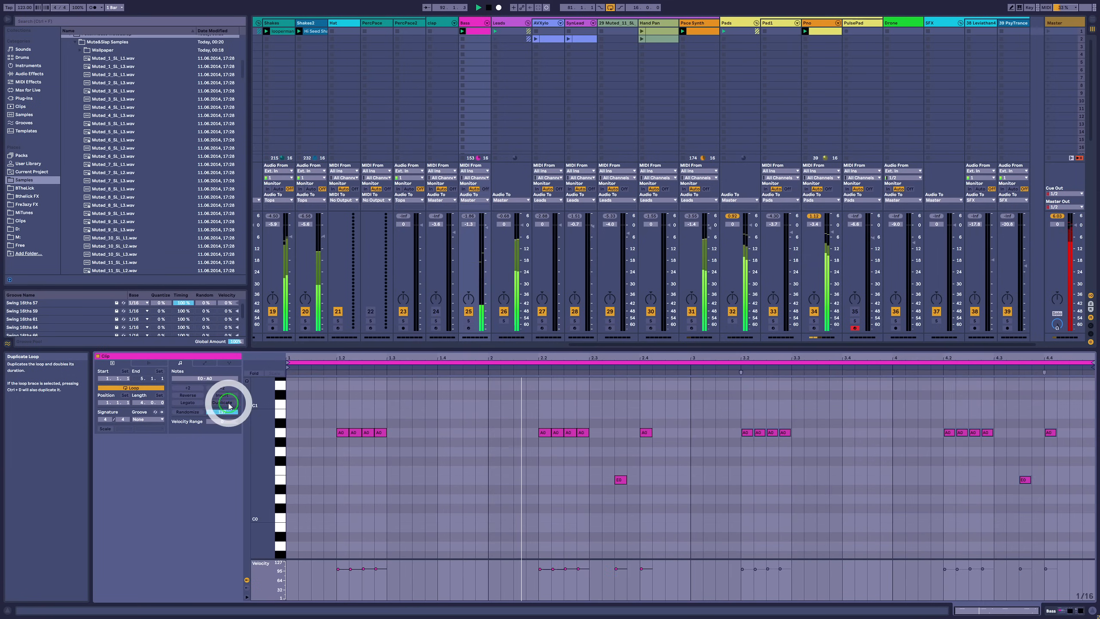
left_click(228, 404)
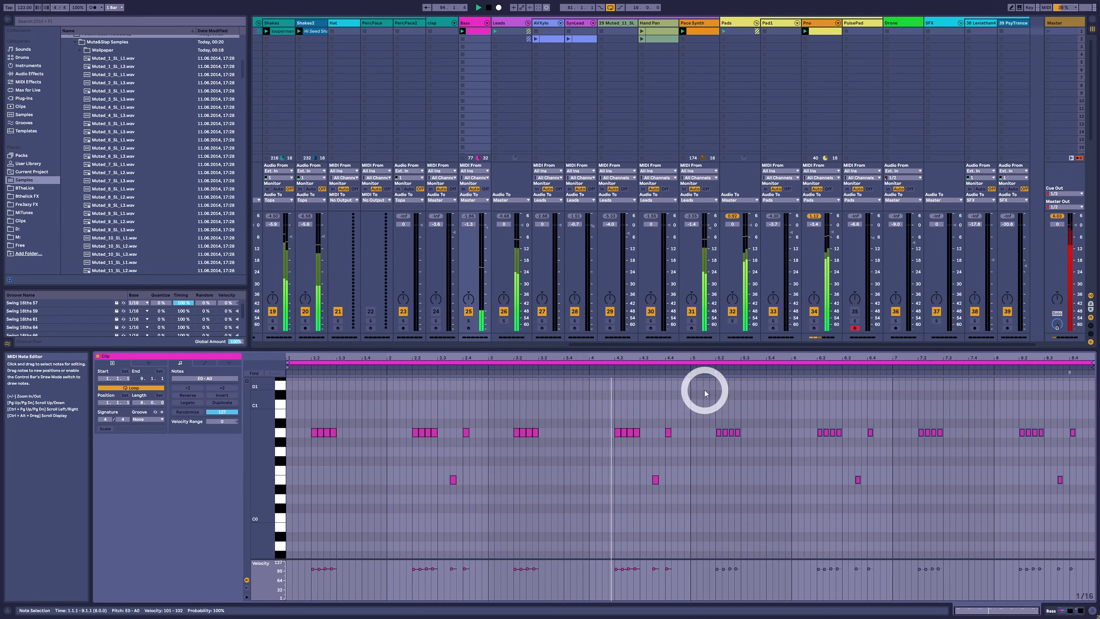
key("ctrl+z")
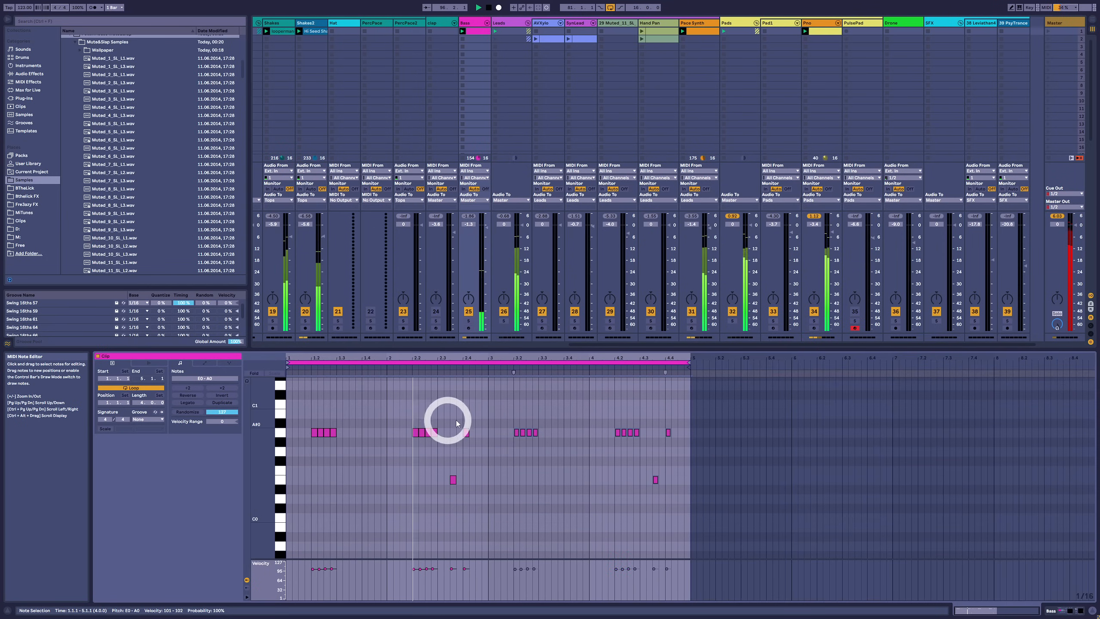
Raise all bass notes in bar 4 by three semitones, to C1 and G0
left_click_drag(613, 417, 691, 493)
key("Up")
key("Up")
key("Up")
Raise the four bass notes in bar 1 to D1
left_click_drag(398, 407, 313, 441)
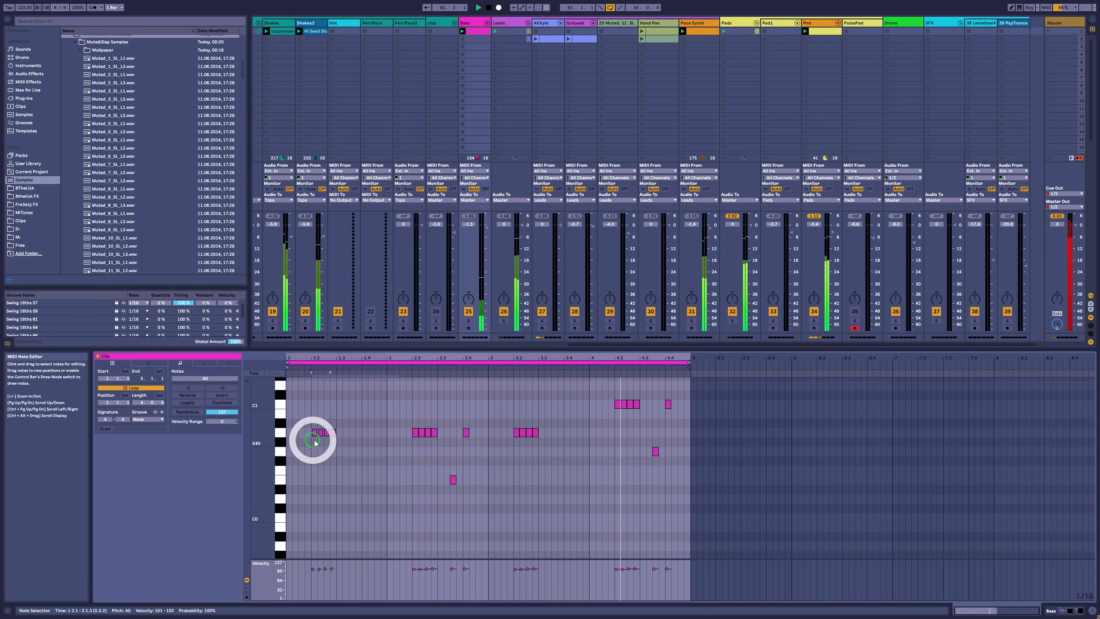
key("Up")
key("Up")
key("Up")
key("Up")
key("Up")
key("Up")
key("Down")
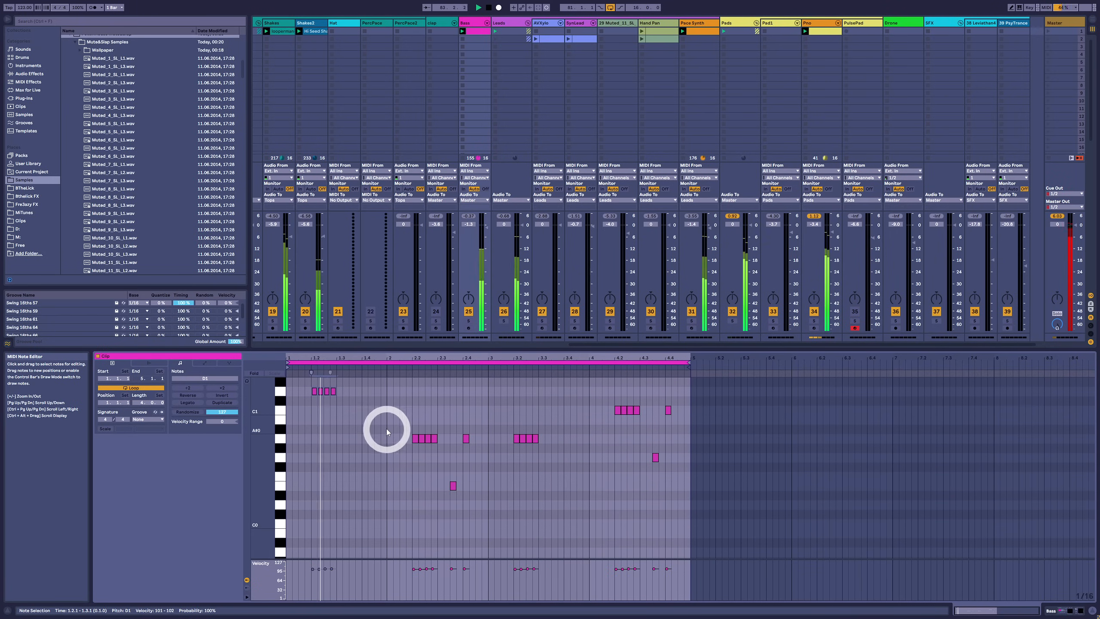
Lower the bass notes in bar 2 by four semitones, to F0 and C0
left_click_drag(387, 428, 503, 486)
key("Up")
key("Down")
key("Down")
key("Down")
key("Down")
key("Down")
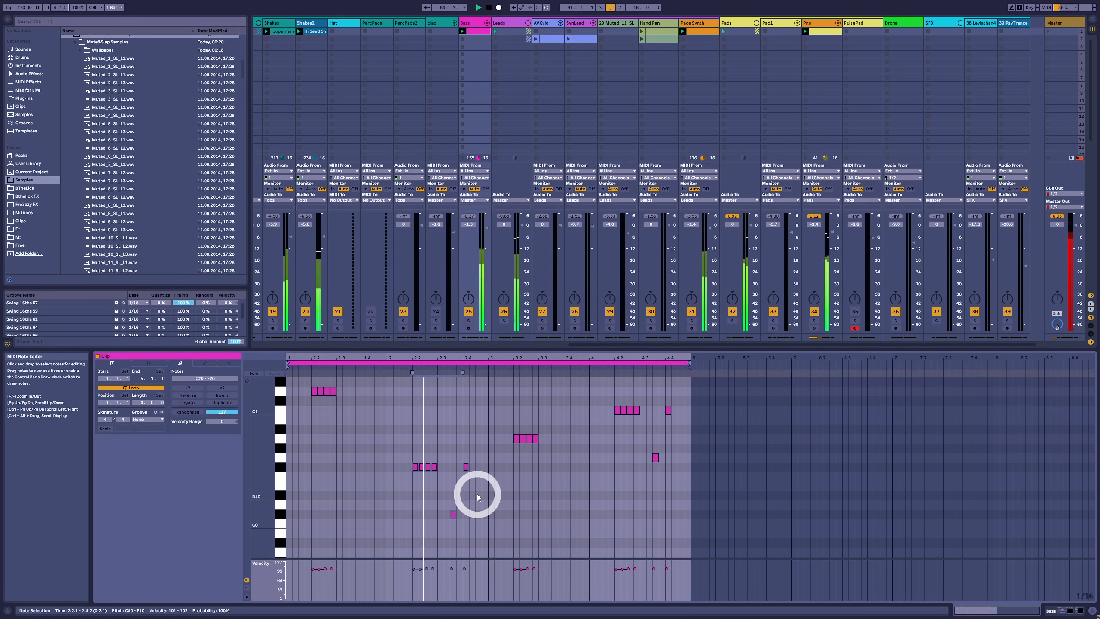
left_click(492, 488)
left_click_drag(492, 488, 409, 538)
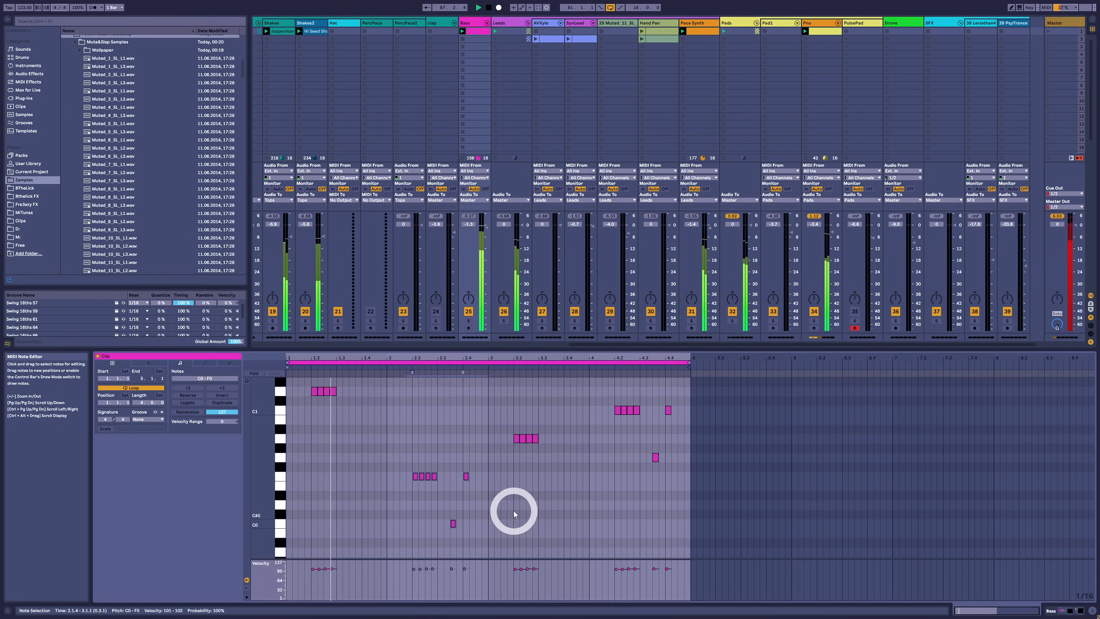
Copy the Bass clip into the slot below to keep a second version, and open the Bass clip's notes again
left_click(527, 207)
key("shift+Tab")
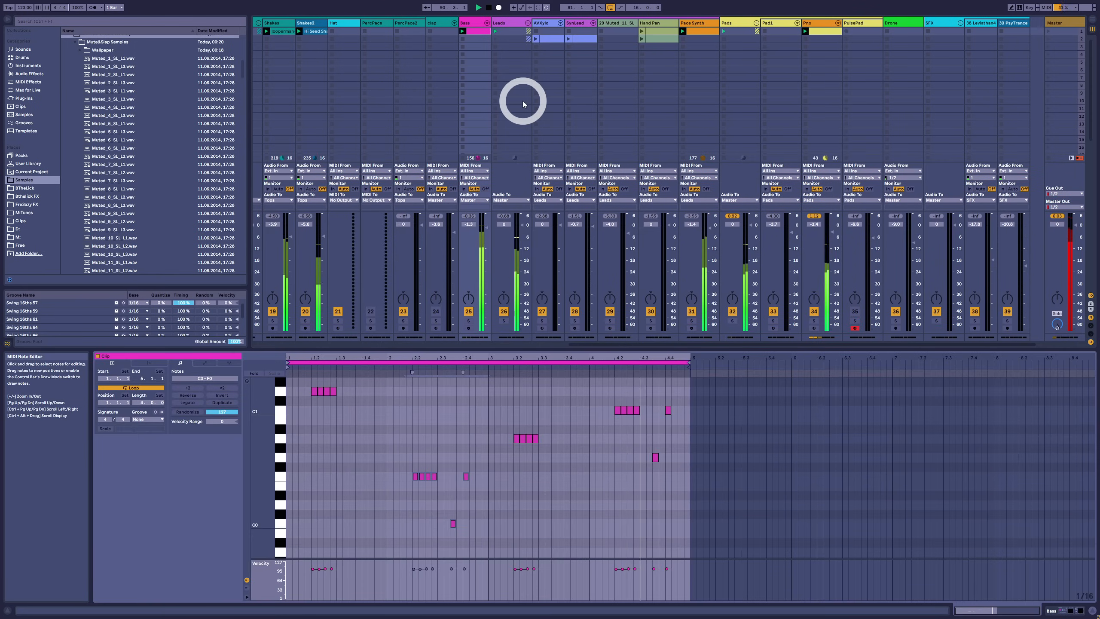
key("shift+Tab")
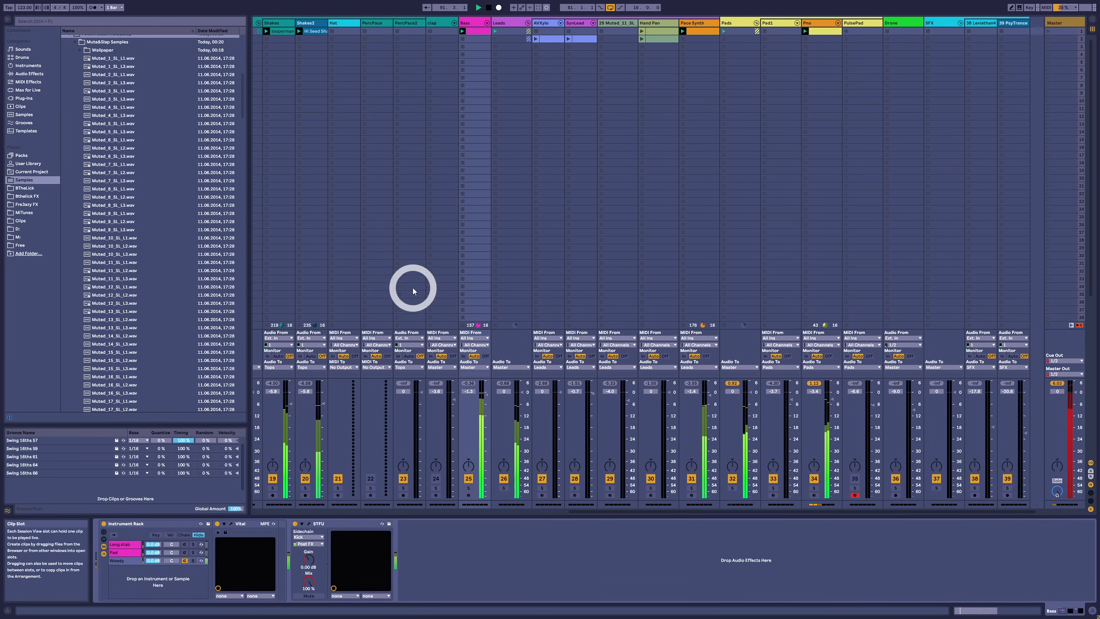
key("shift+Tab")
key("shift+Tab")
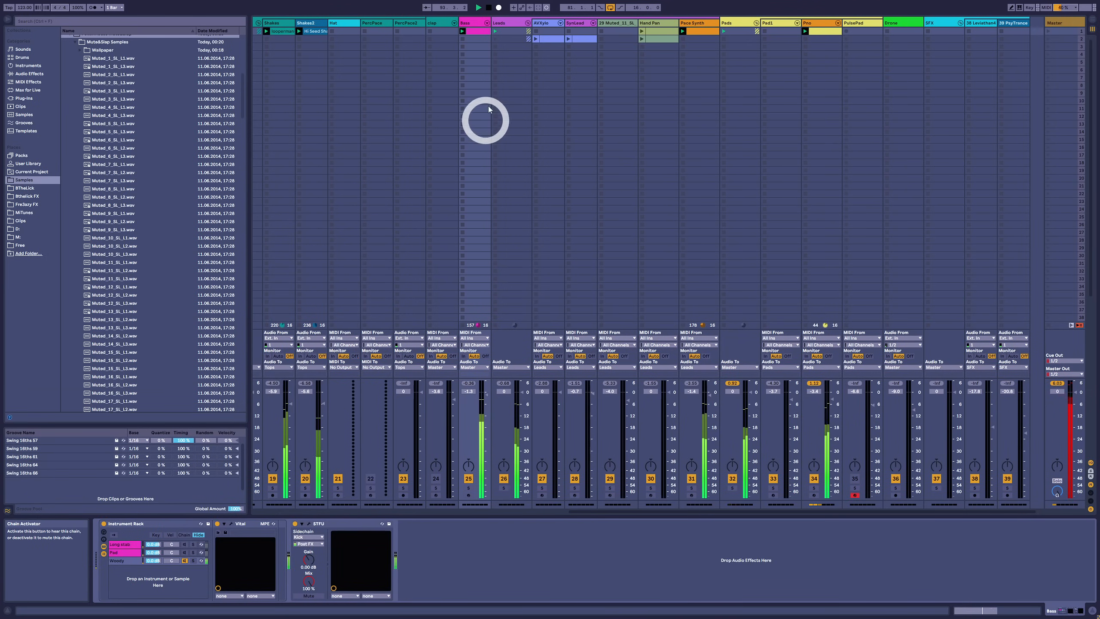
left_click_drag(479, 33, 479, 40)
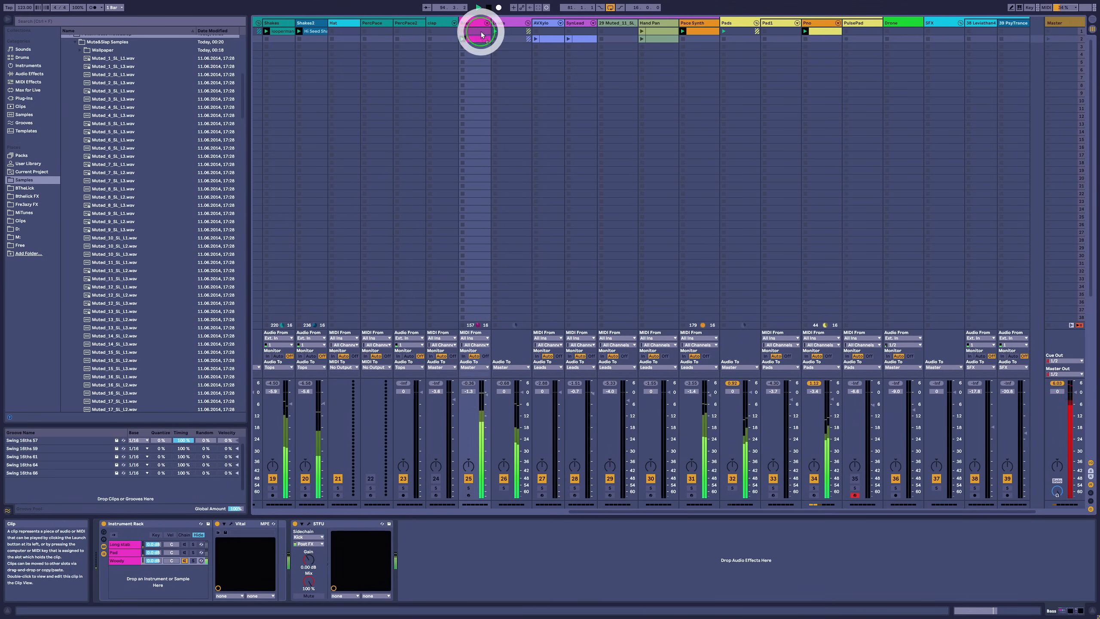
double_click(478, 35)
Replace the short bass notes in bars 3 and 4 with one-bar sustained notes, A0 in bar 3 and C1 in bar 4
left_click(343, 434)
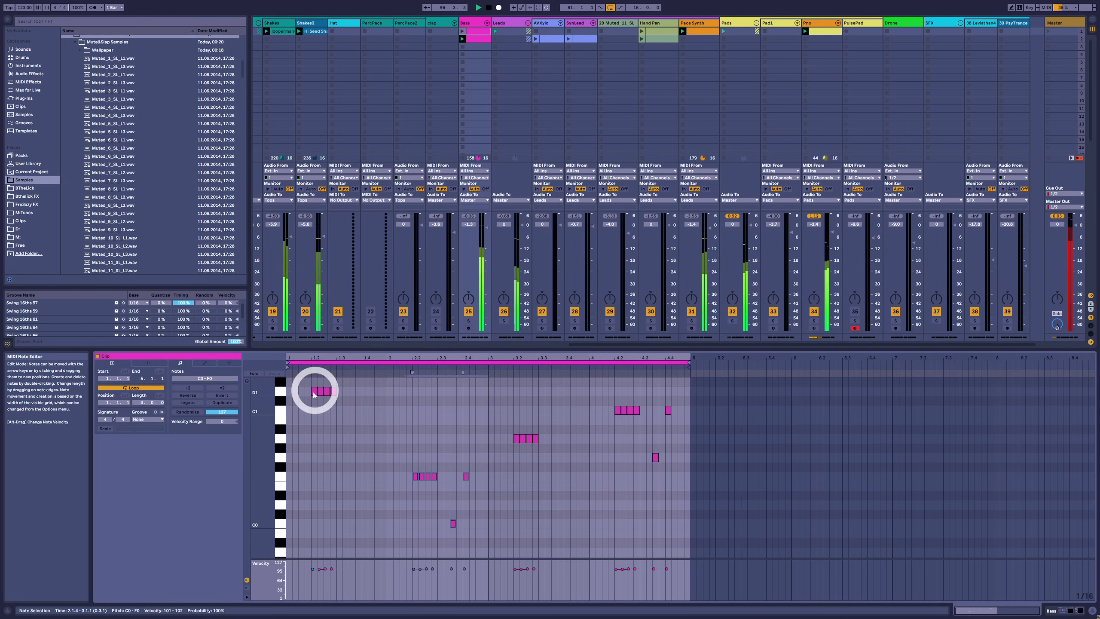
left_click(515, 439)
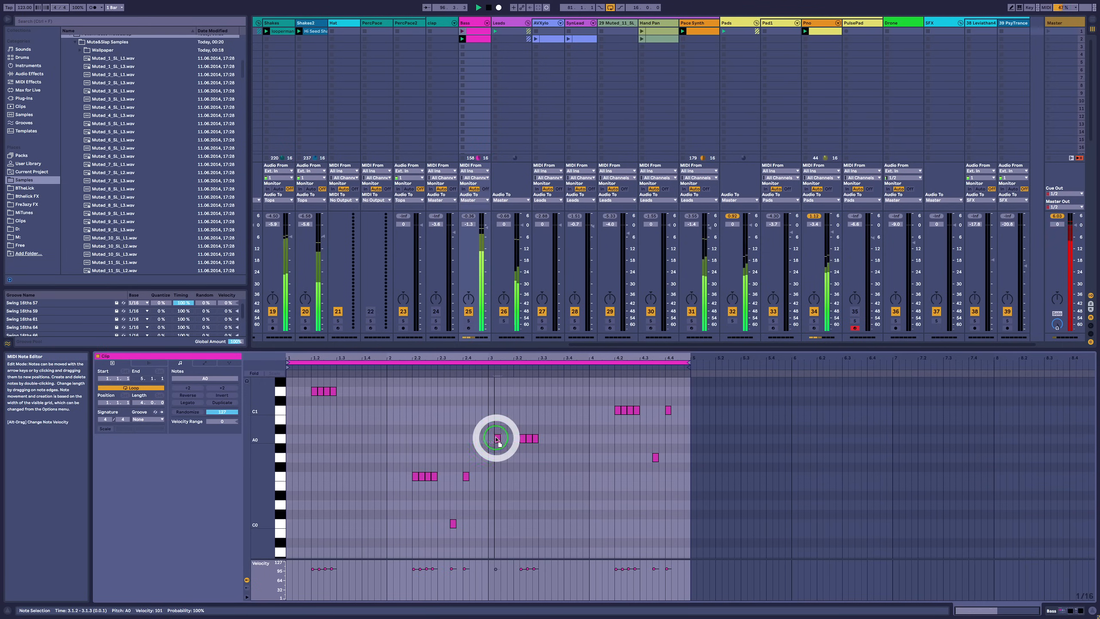
left_click_drag(492, 438, 671, 486)
key("Delete")
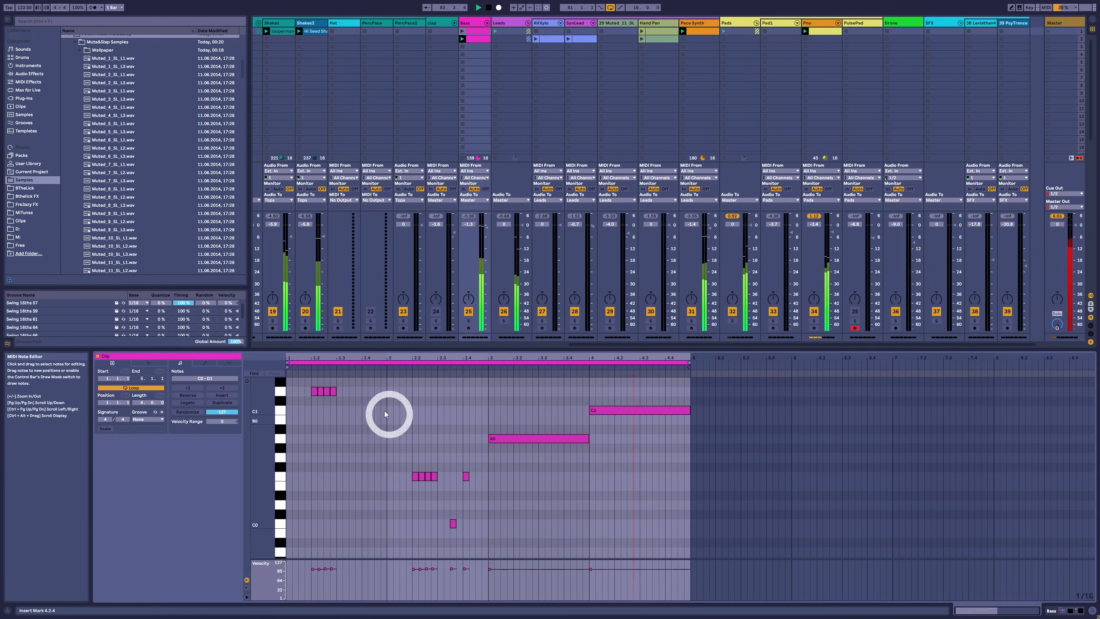
Clear the short bass notes from bars 1 and 2 and arrange one-bar notes A0, C1, D1 and F0 across bars 1 to 4
left_click(303, 393)
left_click_drag(321, 417, 472, 549)
key("Delete")
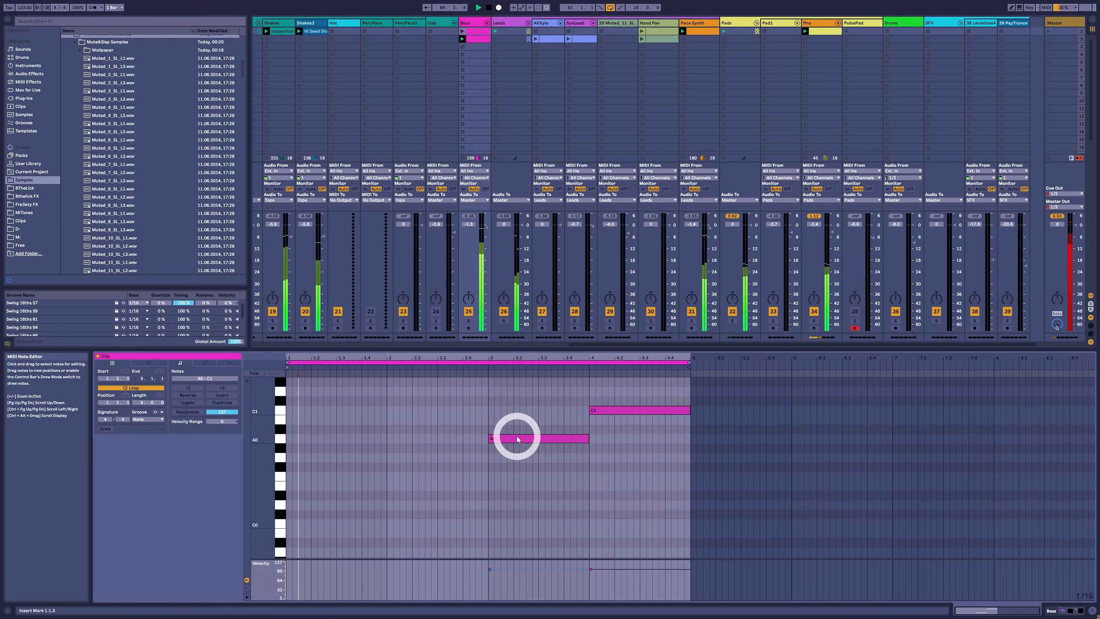
left_click_drag(518, 439, 328, 440)
left_click_drag(631, 410, 620, 476)
Switch the solo in the Bass instrument rack from Woody to Pad, and launch the track's first clip with its notes open
key("shift+Tab")
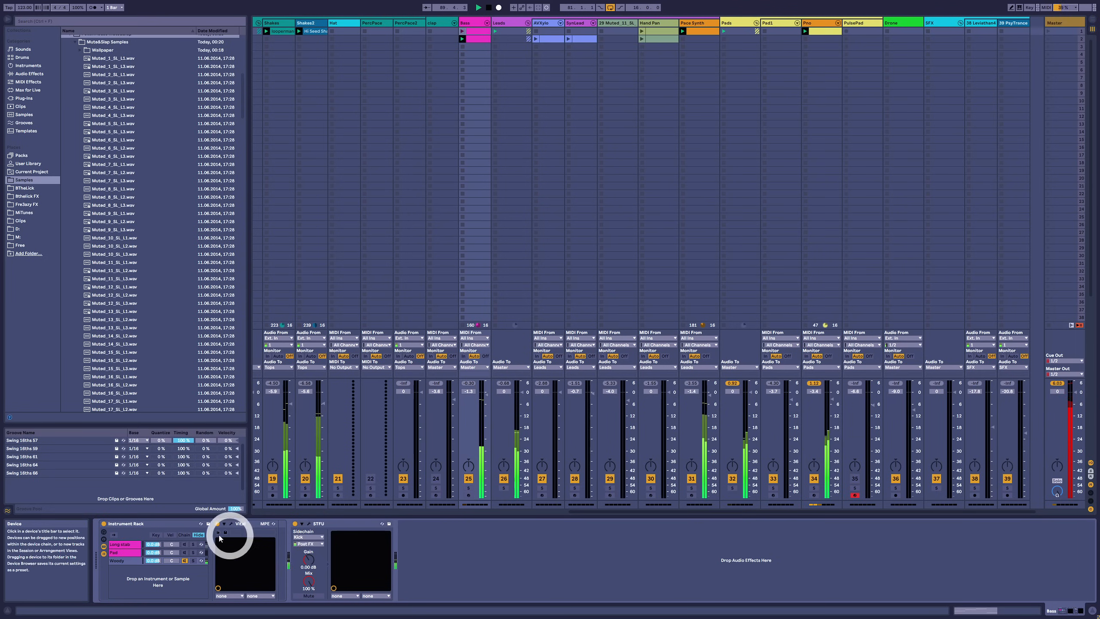
left_click(185, 561)
left_click(184, 553)
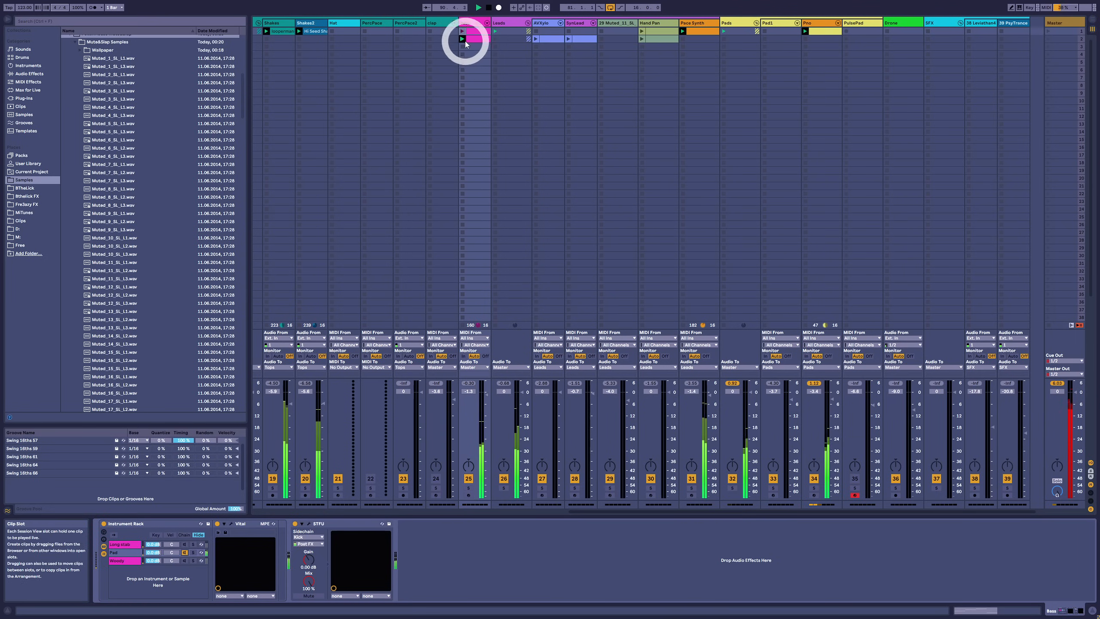
left_click(463, 33)
left_click(472, 34)
double_click(472, 35)
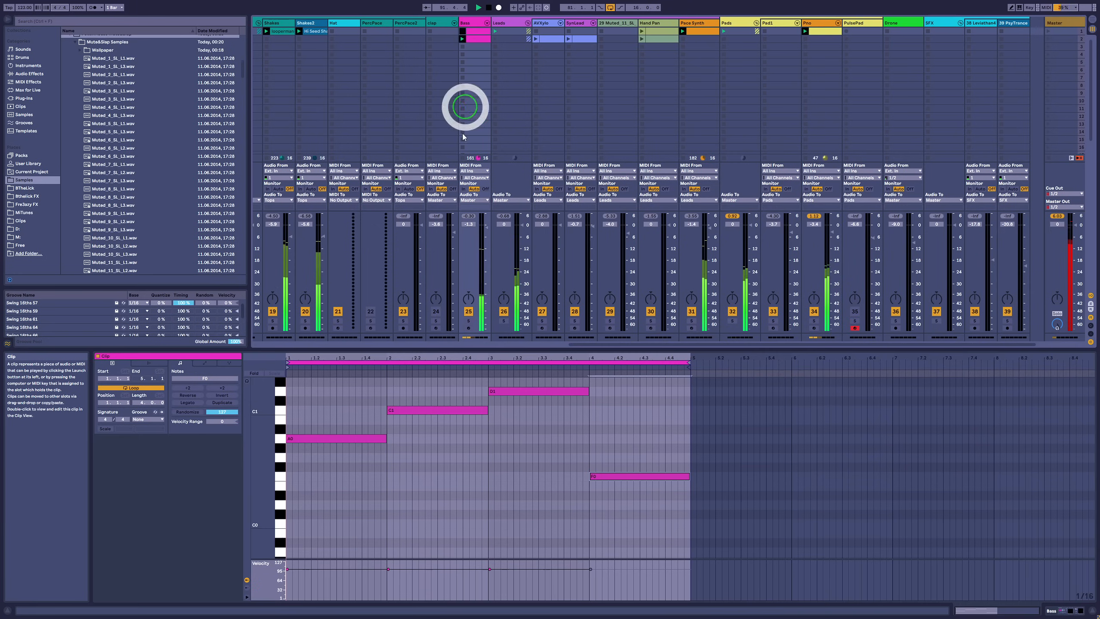
left_click(463, 33)
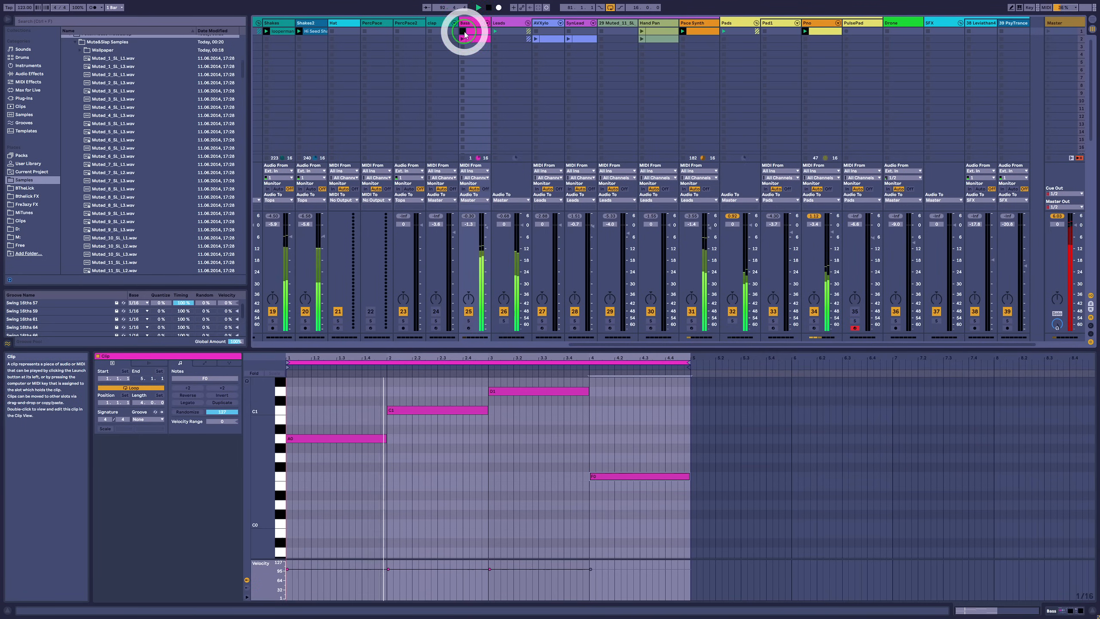
Start the C1 and F0 bass notes one sixteenth earlier, at 1.4.4 and 3.4.4, shortening A0 to end where C1 begins
scroll(565, 463, "up", 2)
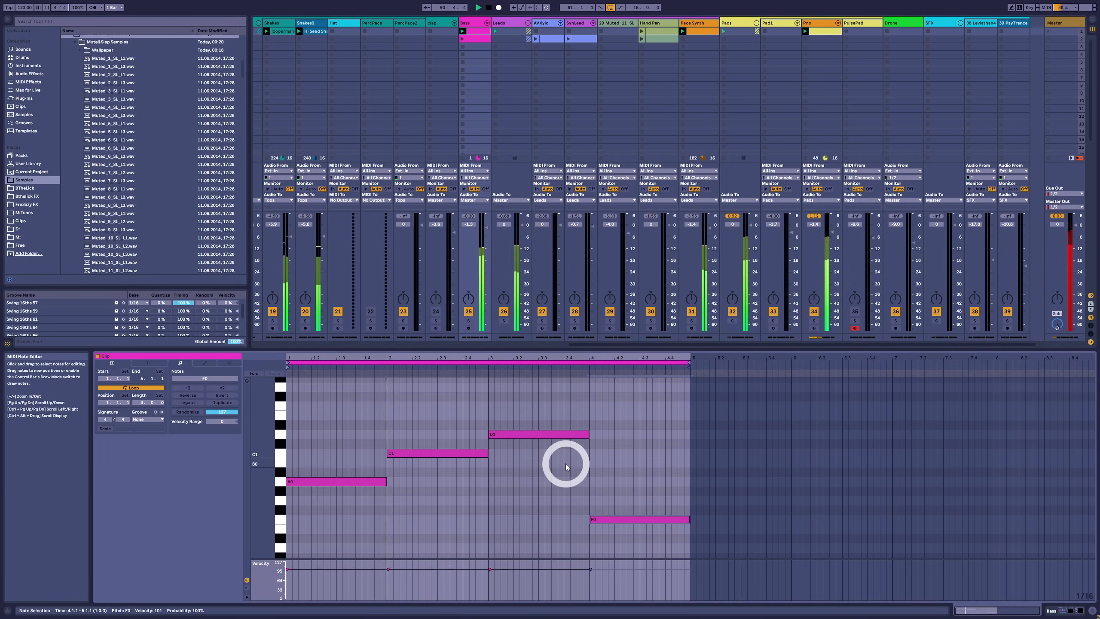
left_click(592, 519)
left_click_drag(592, 520, 583, 519)
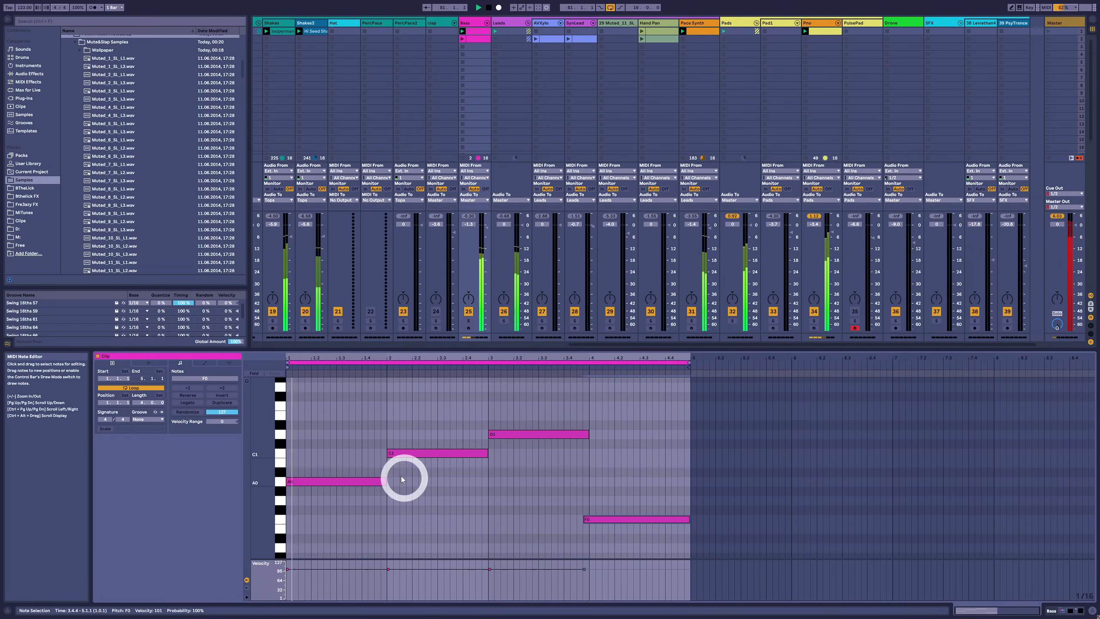
left_click_drag(389, 481, 381, 455)
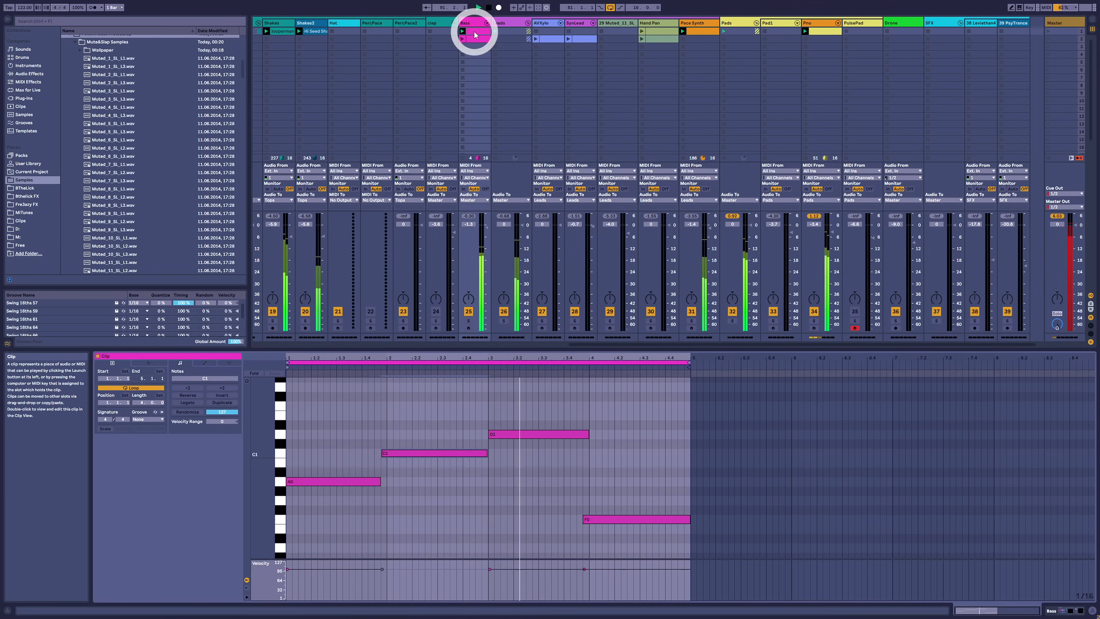
Move the first Bass clip to the third slot and delete all notes from the Pno clip
mouse_move(477, 34)
left_mouse_down()
mouse_move(481, 45)
mouse_move(462, 49)
left_mouse_up()
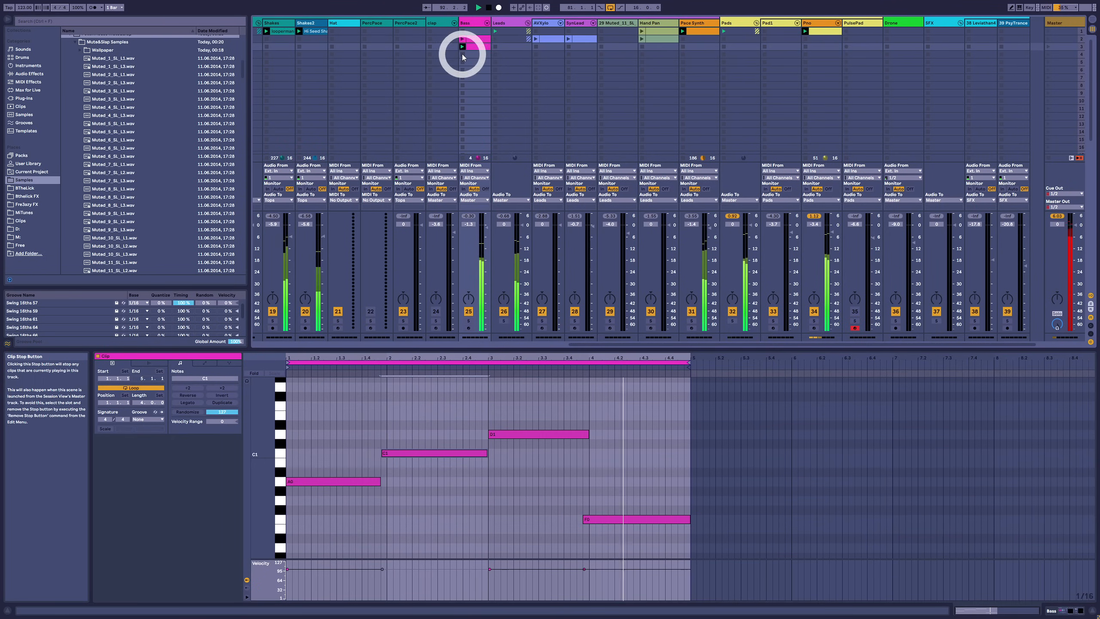
left_click(817, 31)
left_click_drag(413, 385, 967, 601)
key("Delete")
scroll(433, 529, "down", 2)
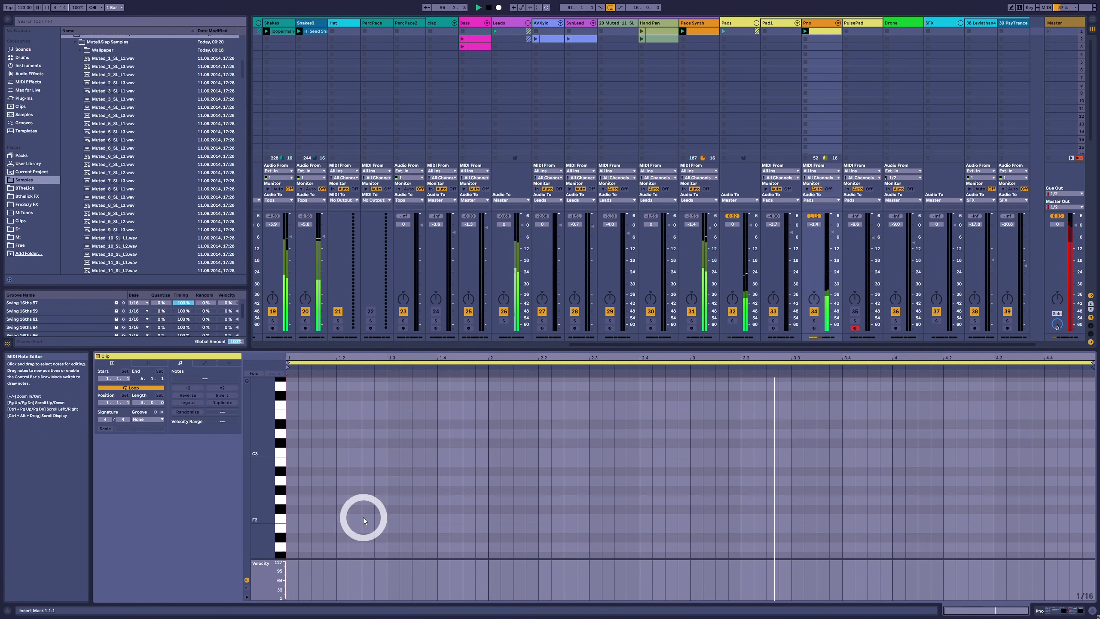
Draw sustained root notes in the Pno clip: F2 from 1.1.1, E2 from 2.4.1, F2 from 2.4.4 and G2 from 4.3.1 to the end
double_click(297, 519)
left_click_drag(297, 519, 982, 561)
double_click(648, 529)
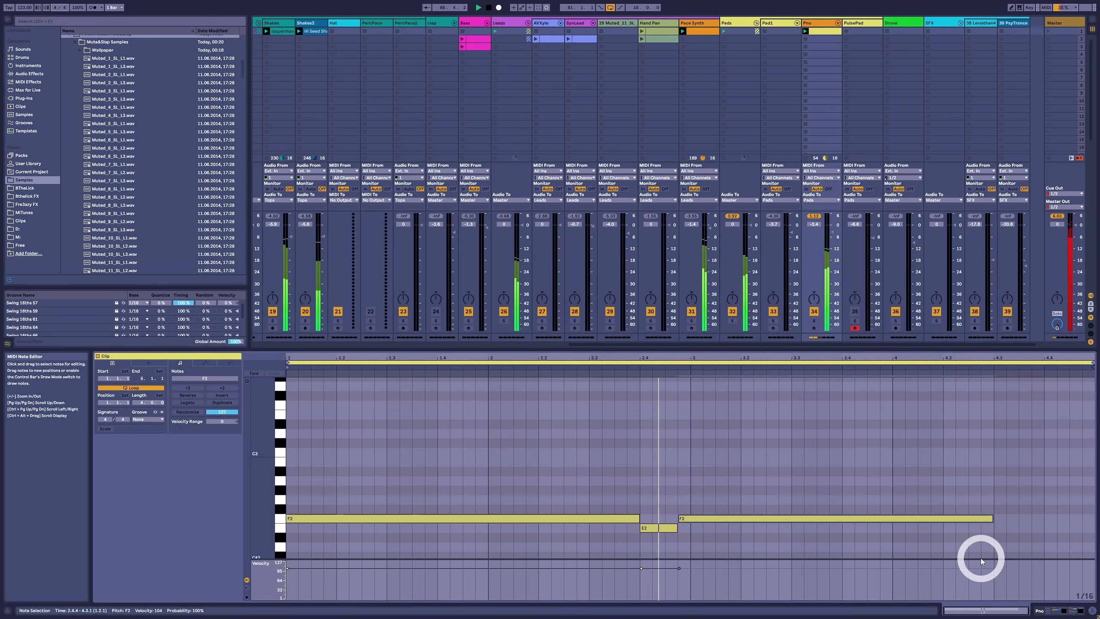
left_click(1004, 503)
left_click_drag(1003, 501, 1098, 502)
Stack thirds and fifths on the piano roots to form F2-A2-C3, E2-G2-B2, F2-A2-C3 and G2-B2-D3 chords
left_click(386, 484)
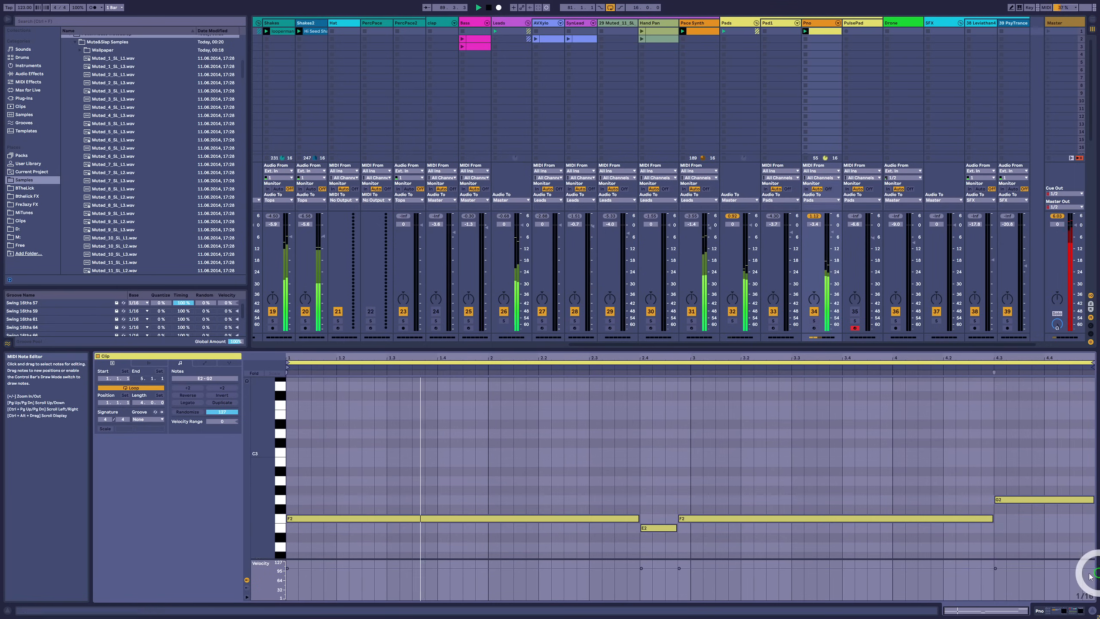
left_click(272, 519)
left_click_drag(305, 519, 307, 456)
left_click_drag(652, 491, 680, 502)
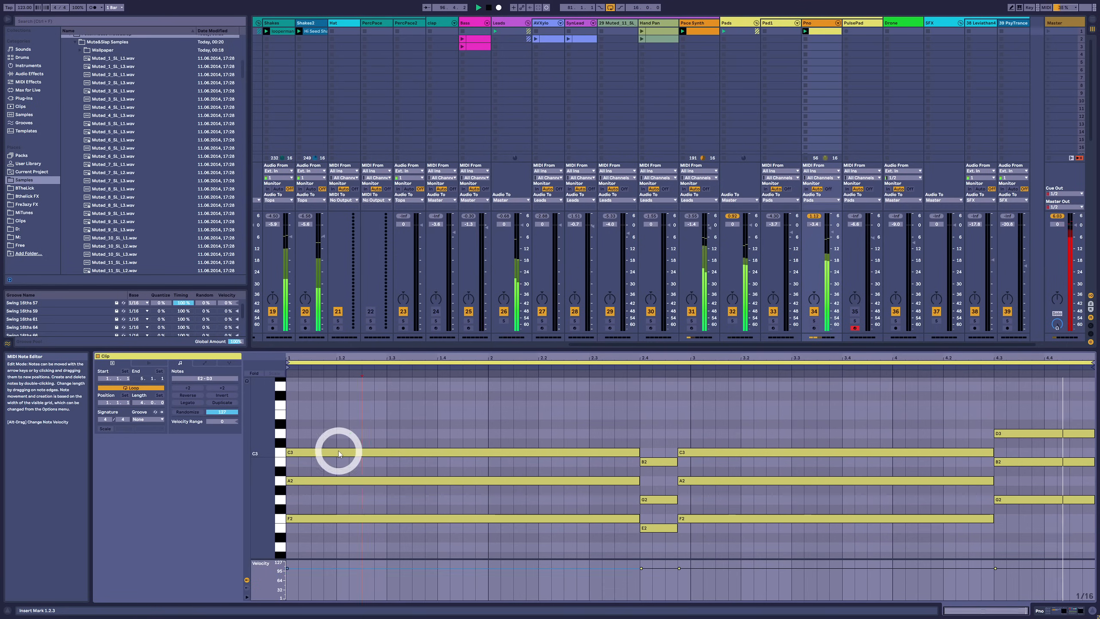
Add top notes E3, D3, E3 and G3 to the four piano chords, plus an A2 in the last chord
left_click_drag(338, 451, 339, 416)
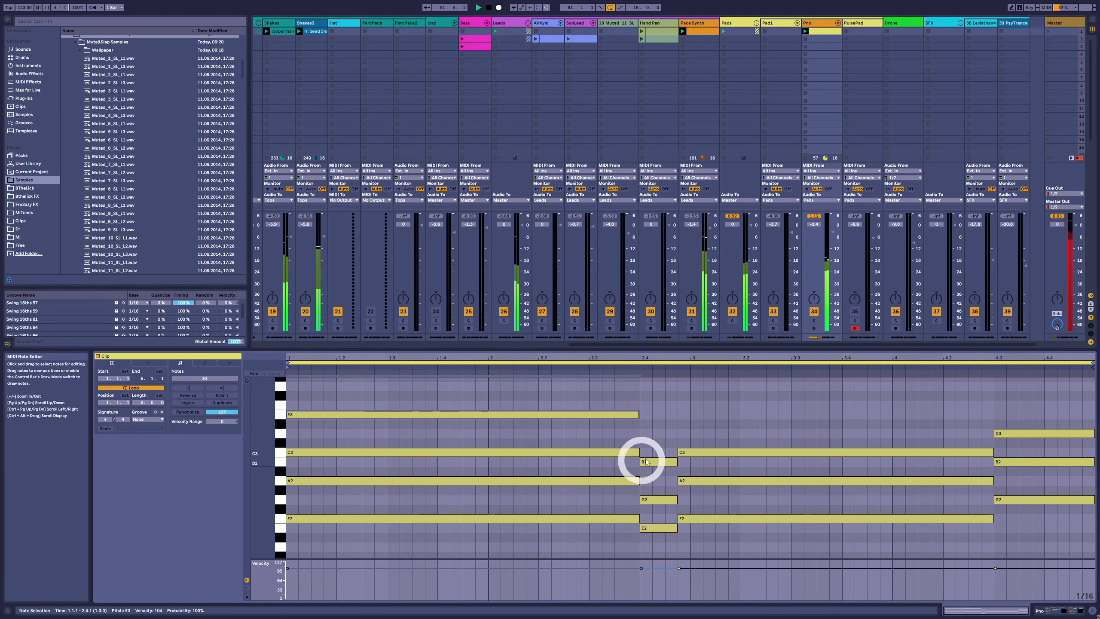
left_click(652, 461)
left_click_drag(652, 460, 709, 418)
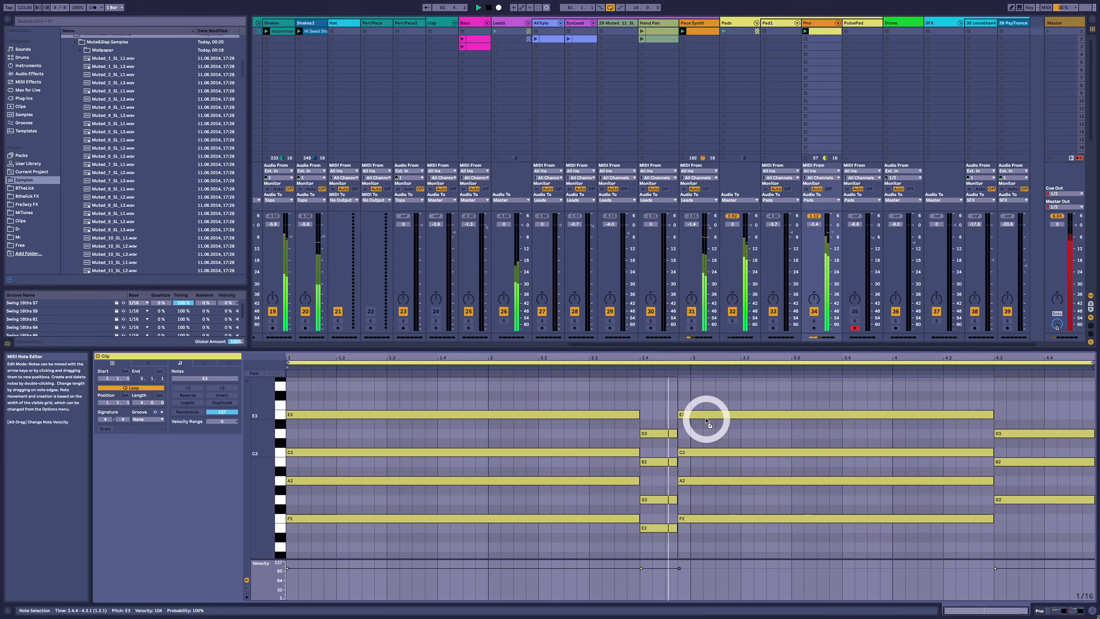
left_click_drag(1006, 433, 1013, 392)
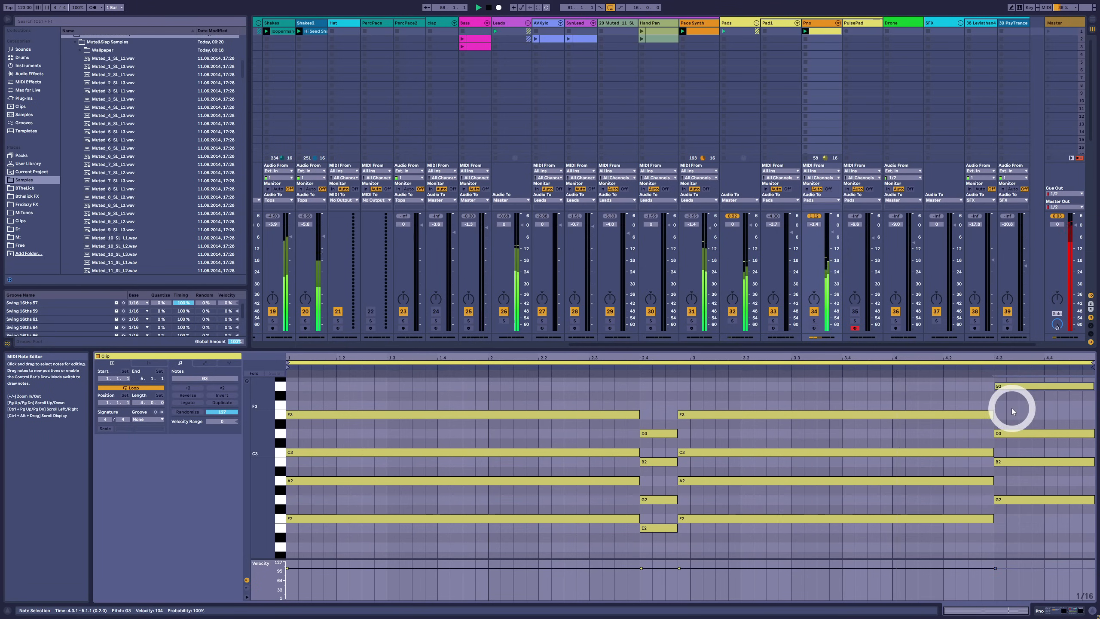
scroll(1011, 410, "up", 2)
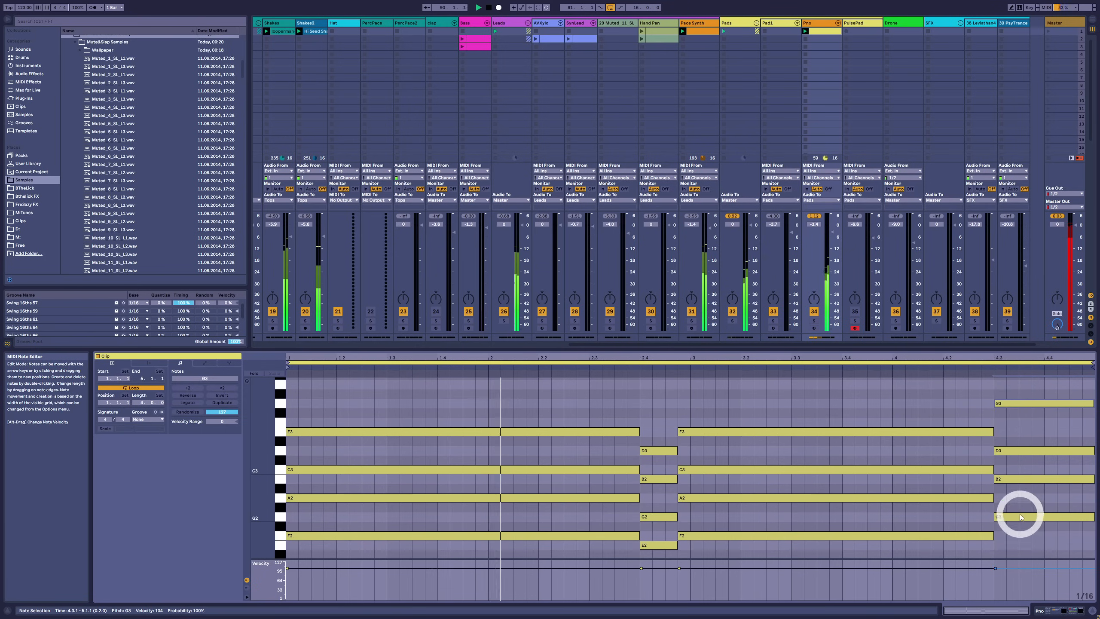
left_click_drag(1021, 516, 1021, 498)
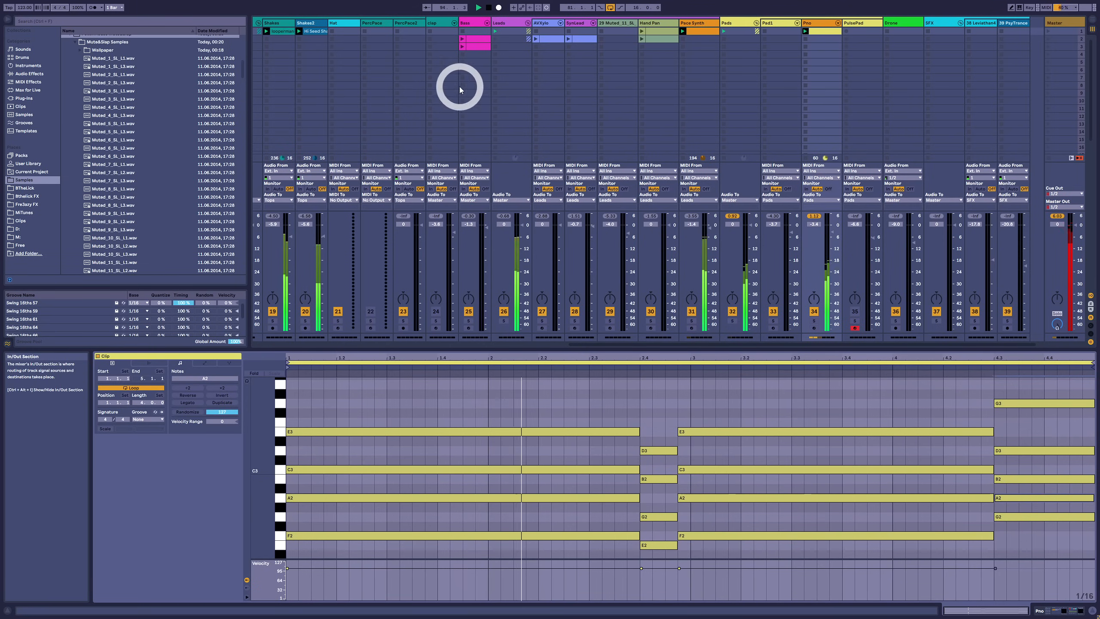
Create and launch a new clip in the Bass track's first slot, with F2 at its start and its loop duplicated to four bars
left_click(480, 30)
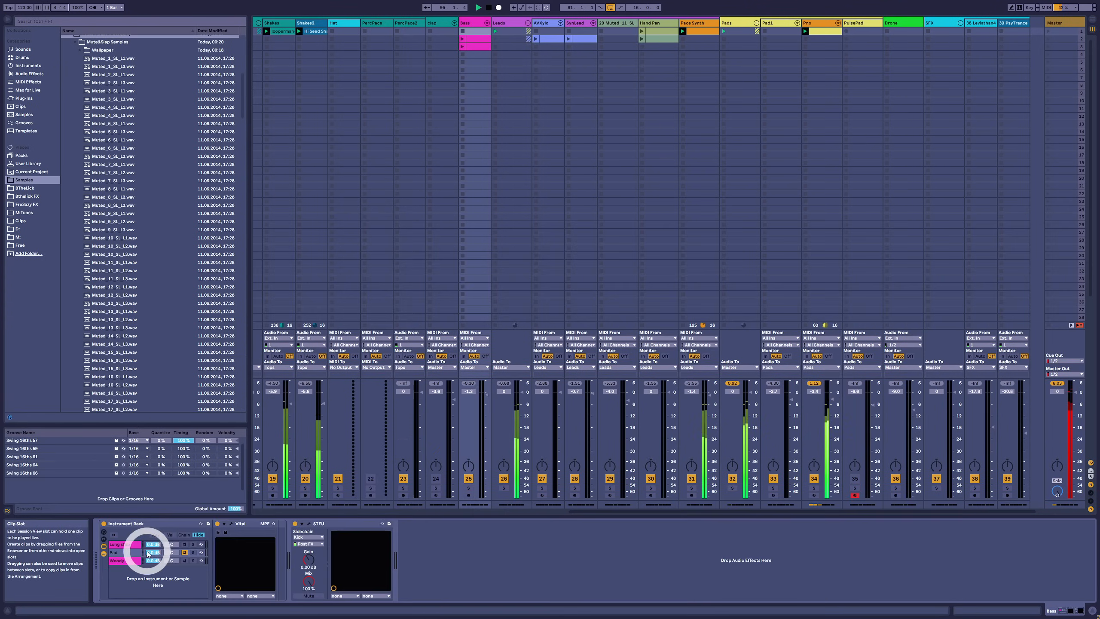
double_click(468, 31)
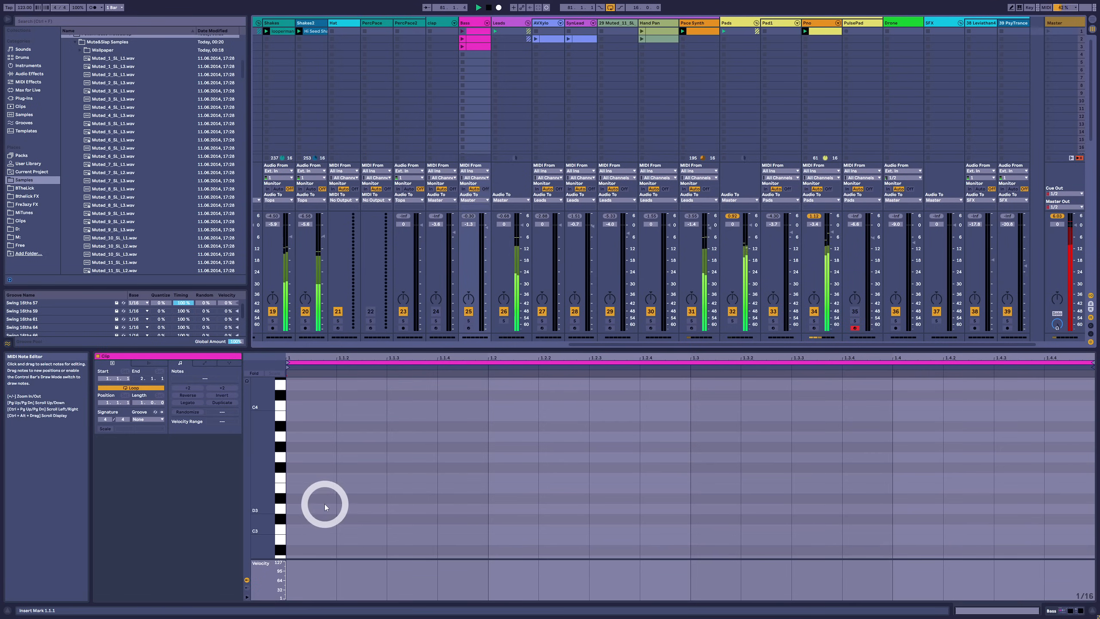
scroll(344, 519, "down", 3)
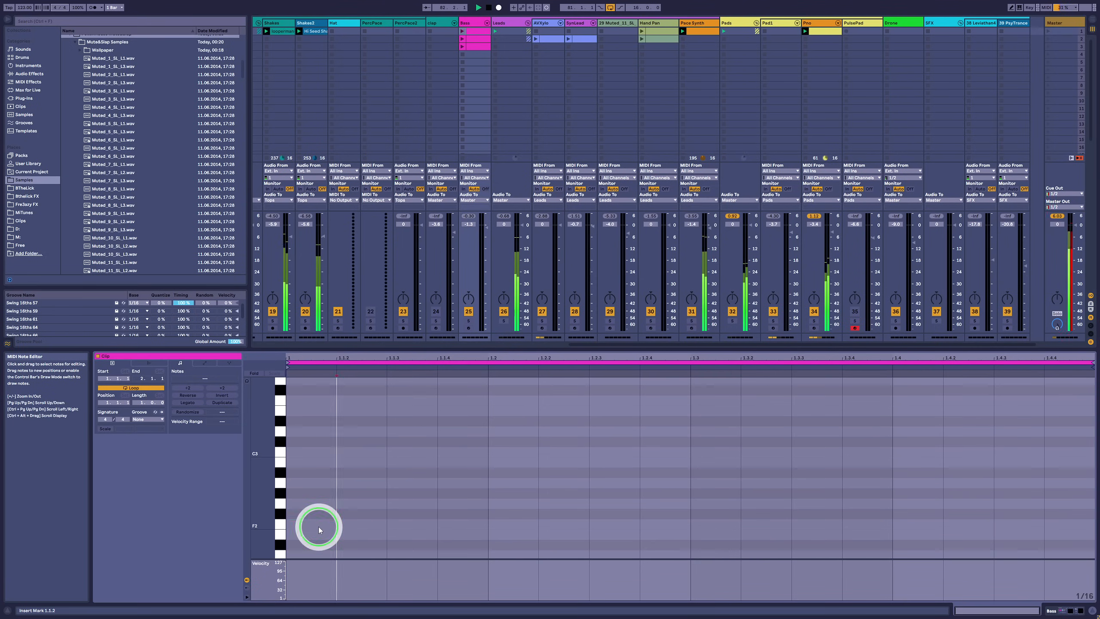
double_click(320, 526)
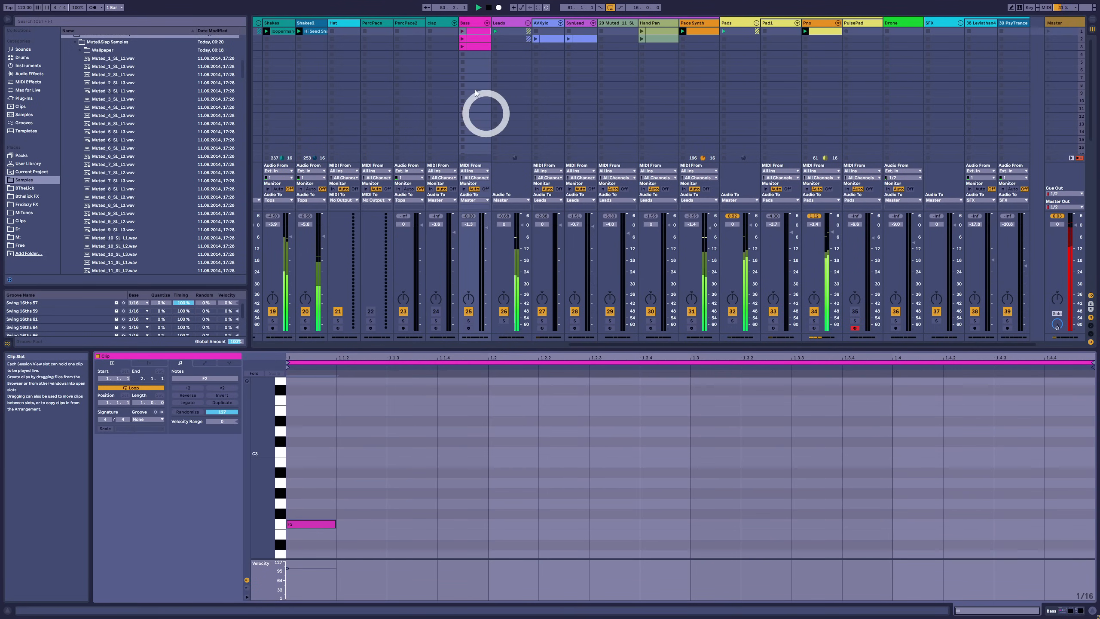
left_click(463, 31)
left_click(223, 401)
left_click(223, 401)
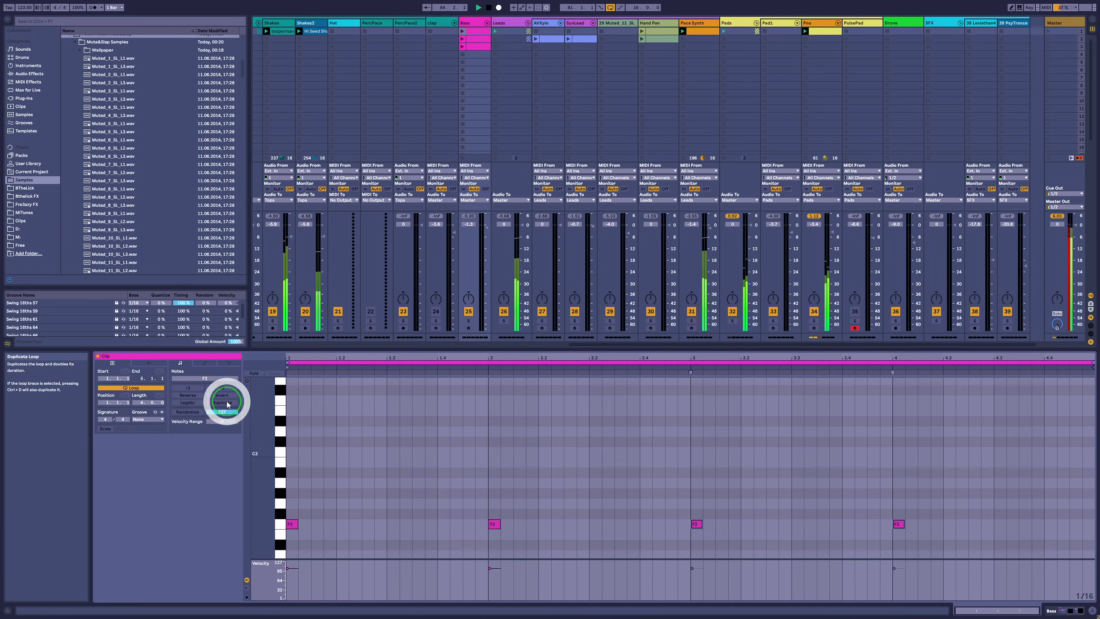
left_click(463, 32)
Lower the four bass notes two octaves to F0 and shift them two sixteenths later in each bar
mouse_move(292, 524)
left_mouse_down()
mouse_move(329, 523)
mouse_move(292, 525)
left_mouse_up()
key("shift+Down")
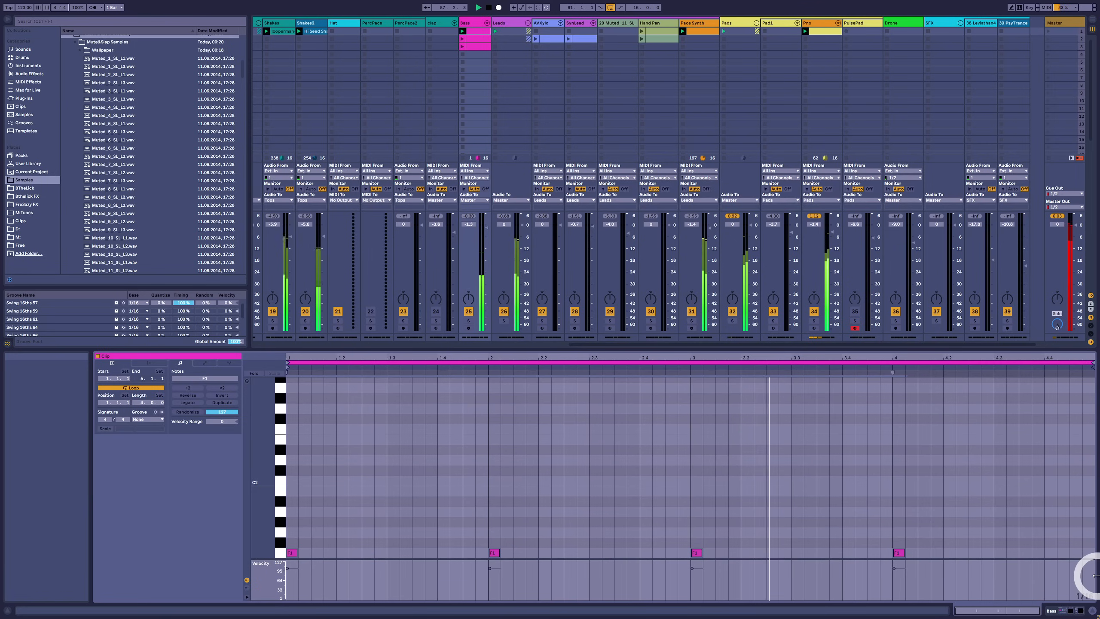
scroll(433, 512, "down", 6)
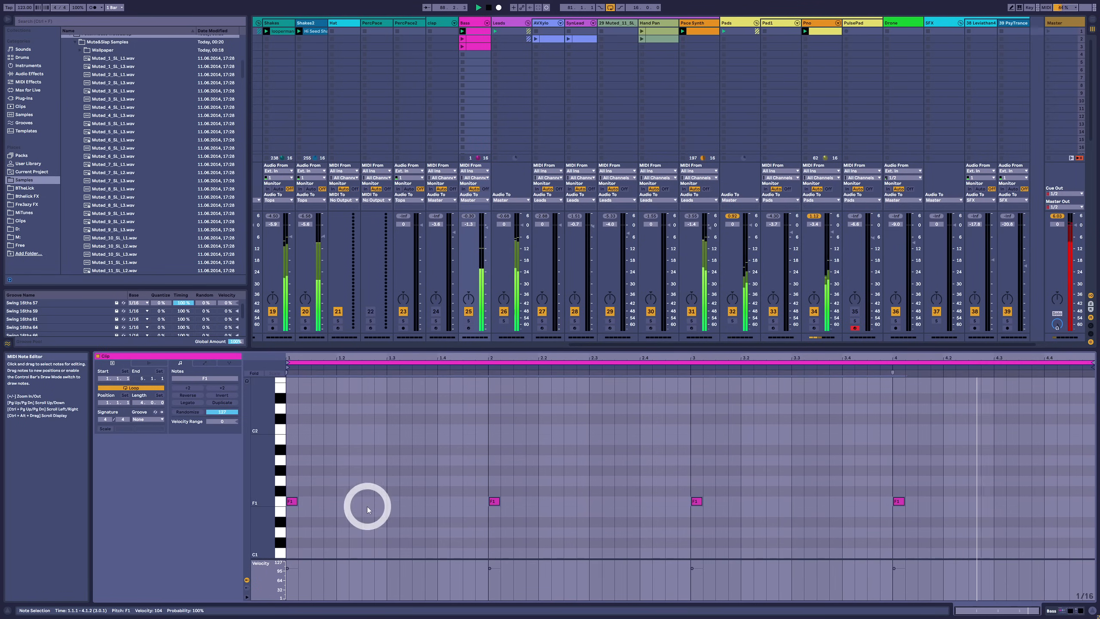
key("shift+Down")
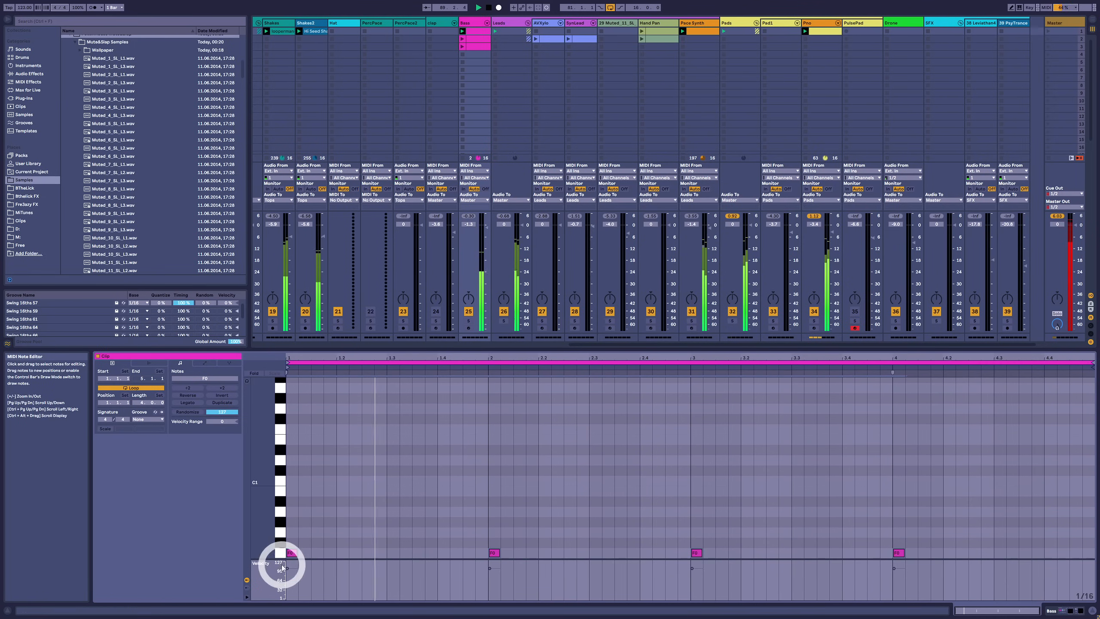
left_click_drag(294, 557, 318, 557)
left_click(729, 516)
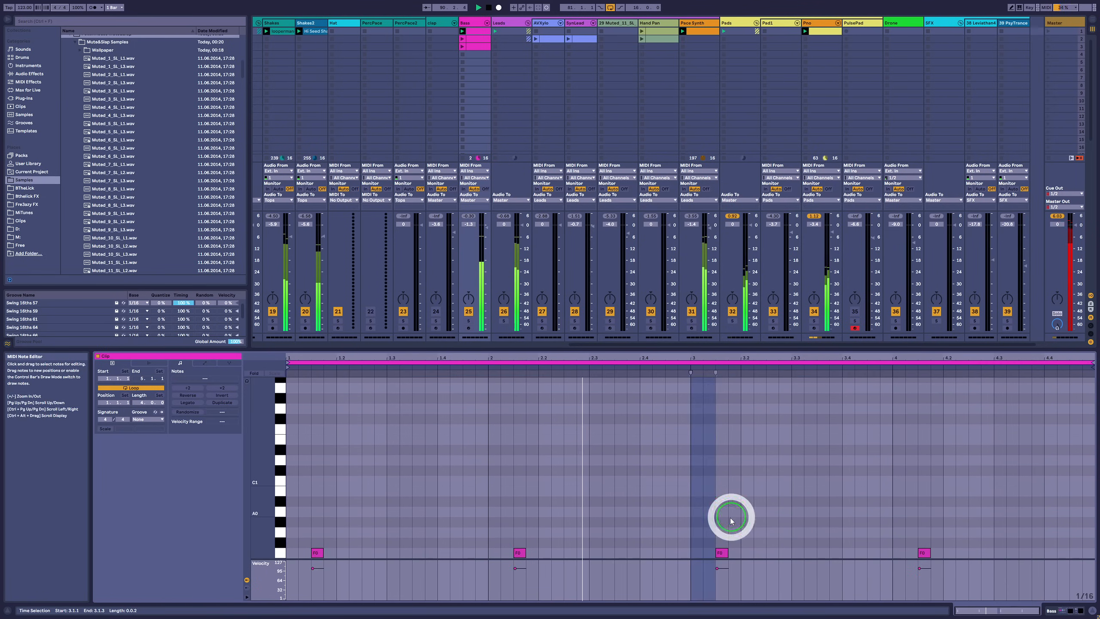
Add bass notes E0 at 2.4.1, F0 at 2.4.4, and G0 at 4.3.1 and 4.4.1
scroll(654, 548, "down", 4)
double_click(646, 520)
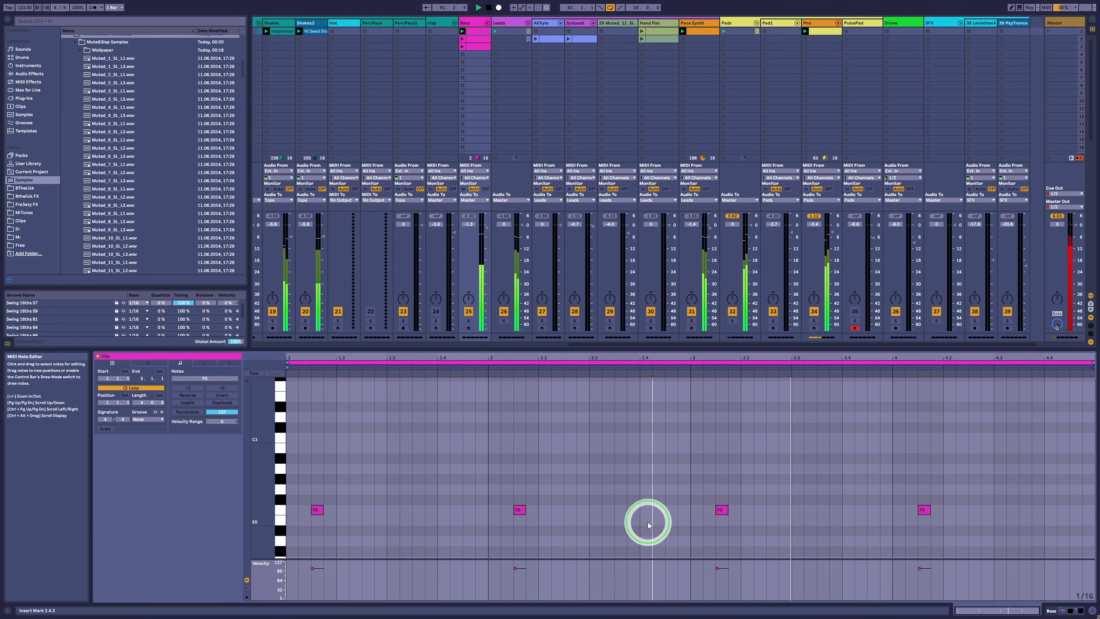
double_click(684, 509)
left_click_drag(924, 510, 1052, 492)
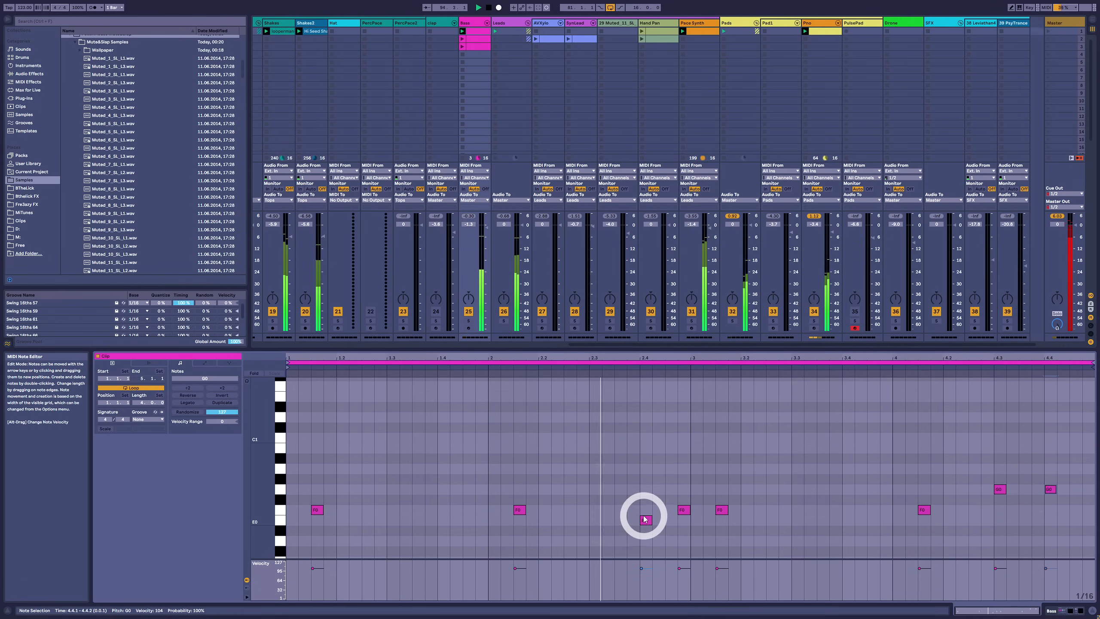
Select all the bass notes and solo the Long stab chain instead of Pad in the Bass instrument rack
key("shift+Tab")
key("shift+Tab")
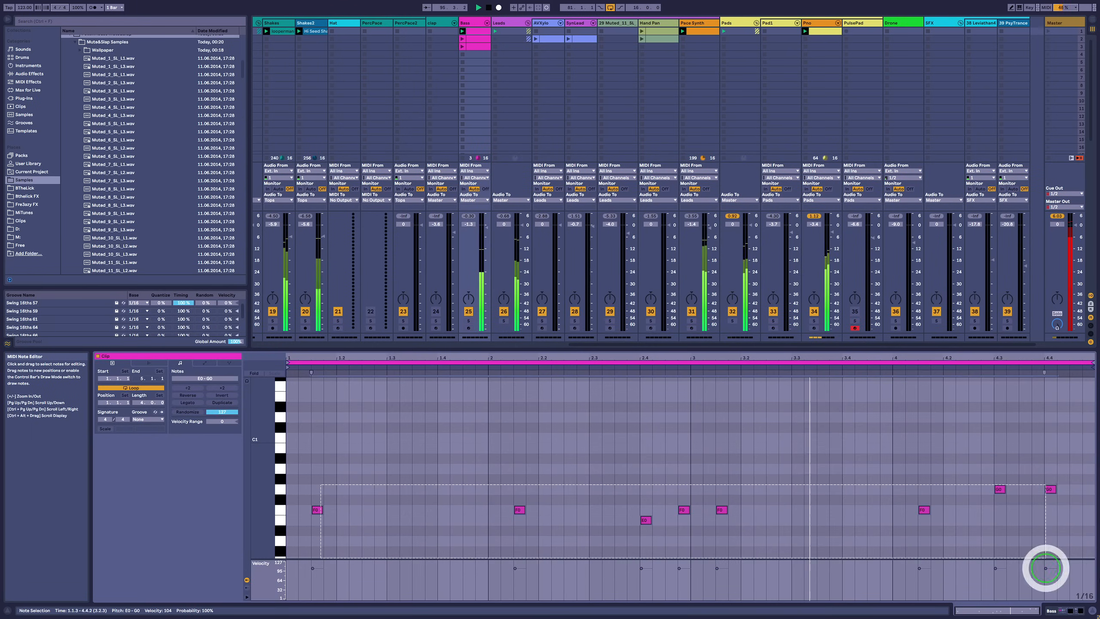
key("shift+Tab")
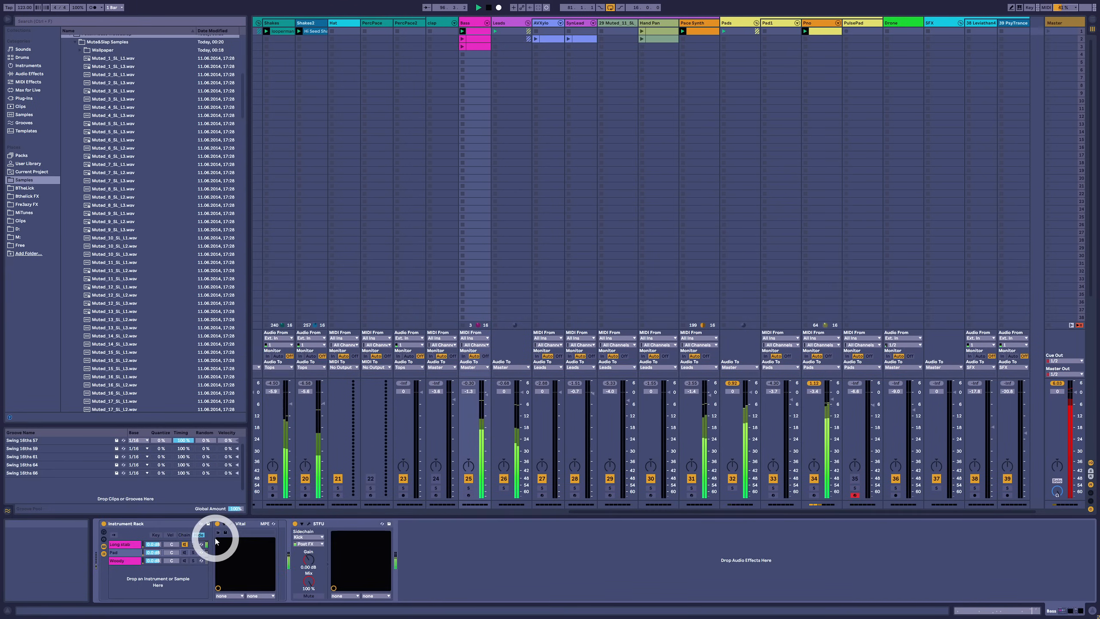
key("shift+Tab")
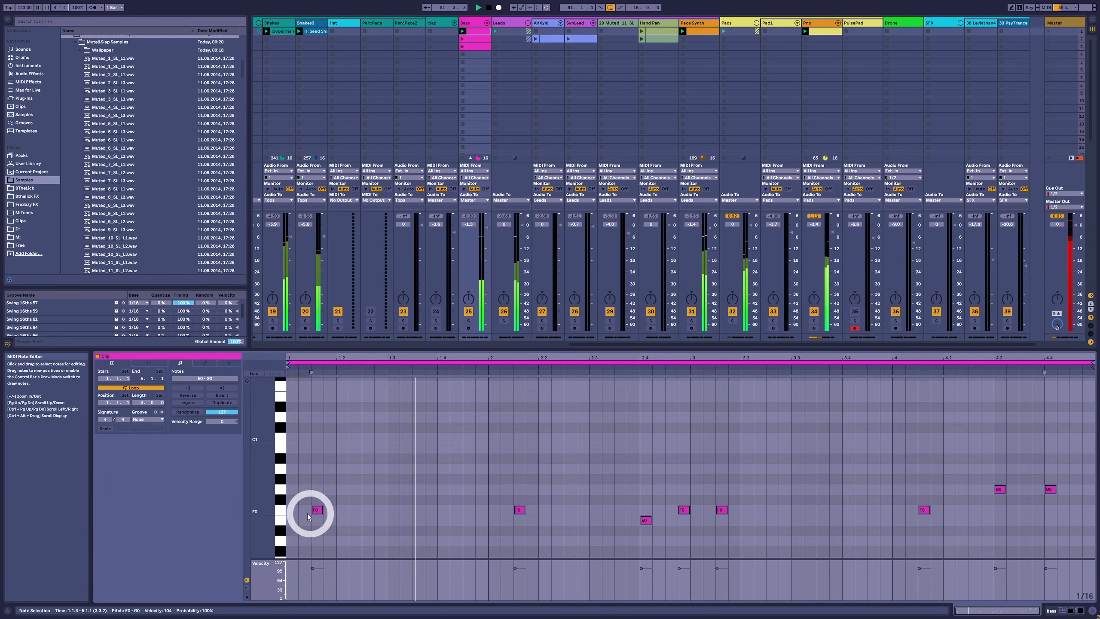
Try all the selected bass notes one octave higher and bring them back down an octave
key("shift+Up")
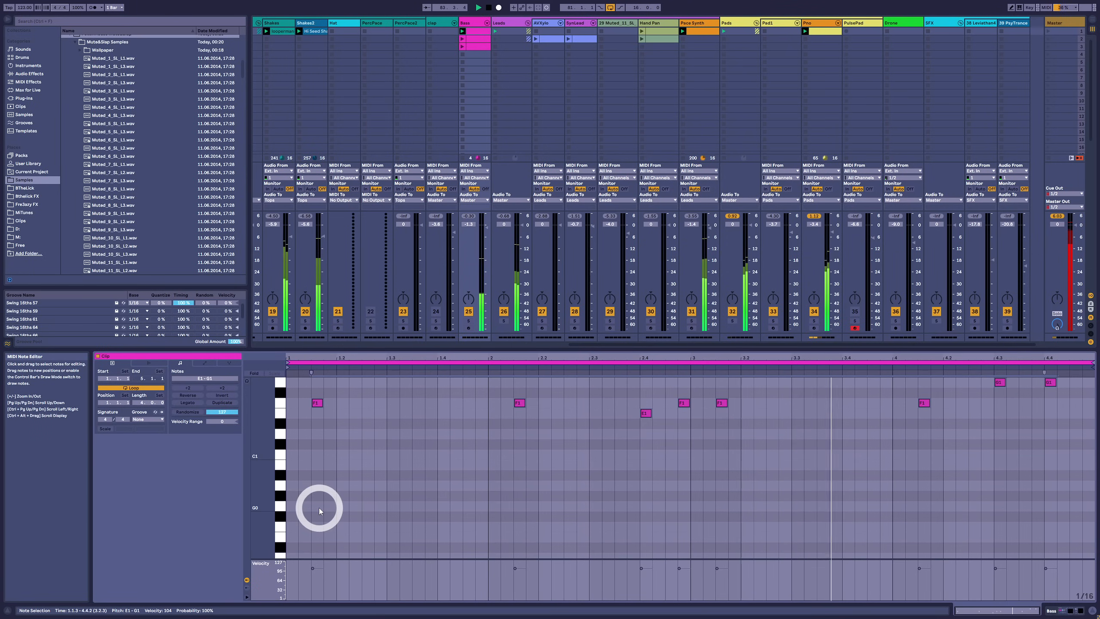
key("shift+Down")
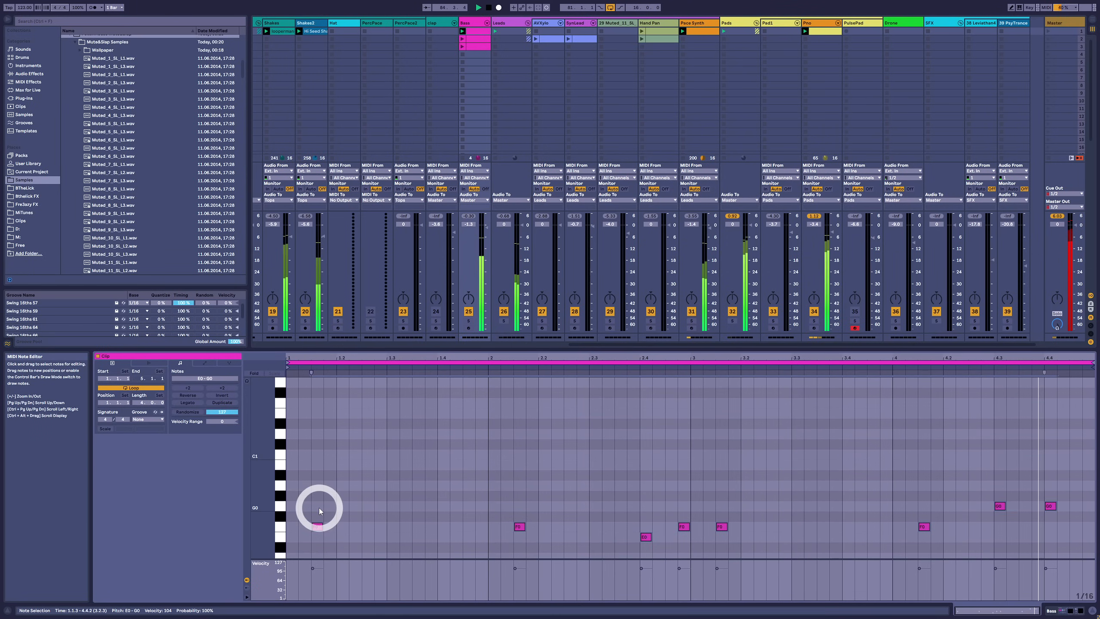
key("shift+Tab")
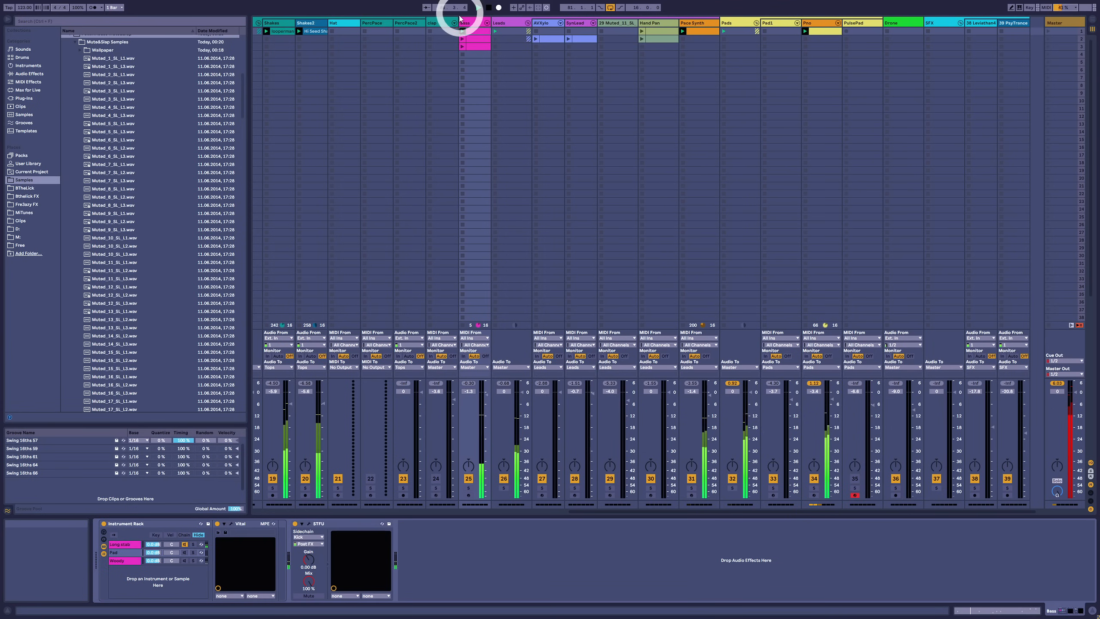
Move the short-note Bass clip to the second slot and replace the first slot's clip with a copy of the Pno chord clip
mouse_move(480, 33)
left_mouse_down()
mouse_move(463, 57)
mouse_move(468, 30)
mouse_move(471, 42)
left_mouse_up()
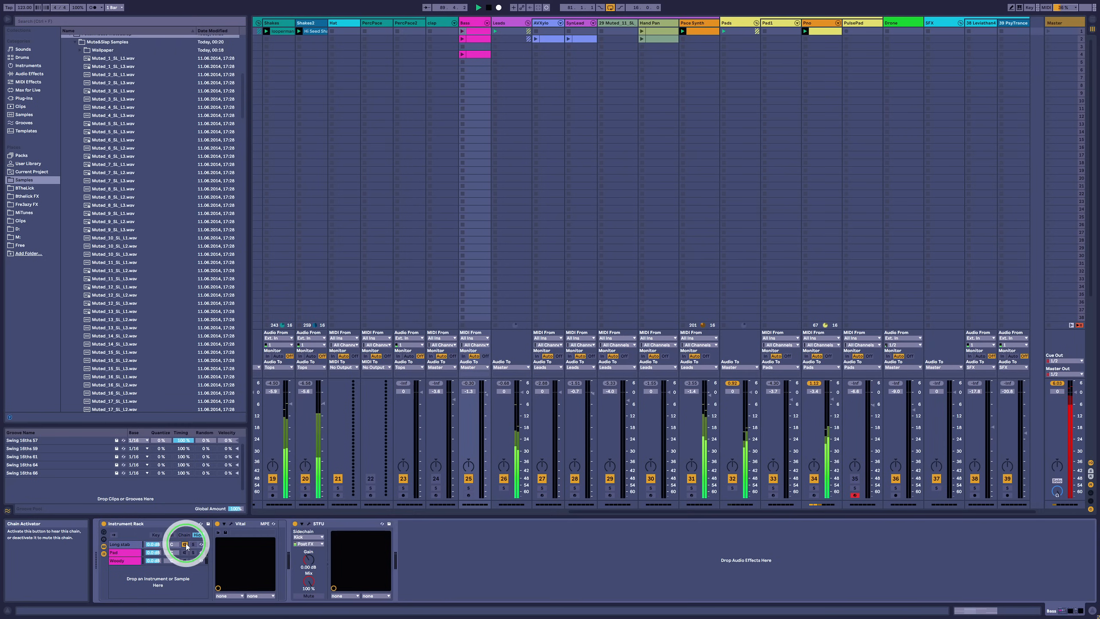
left_click(463, 33)
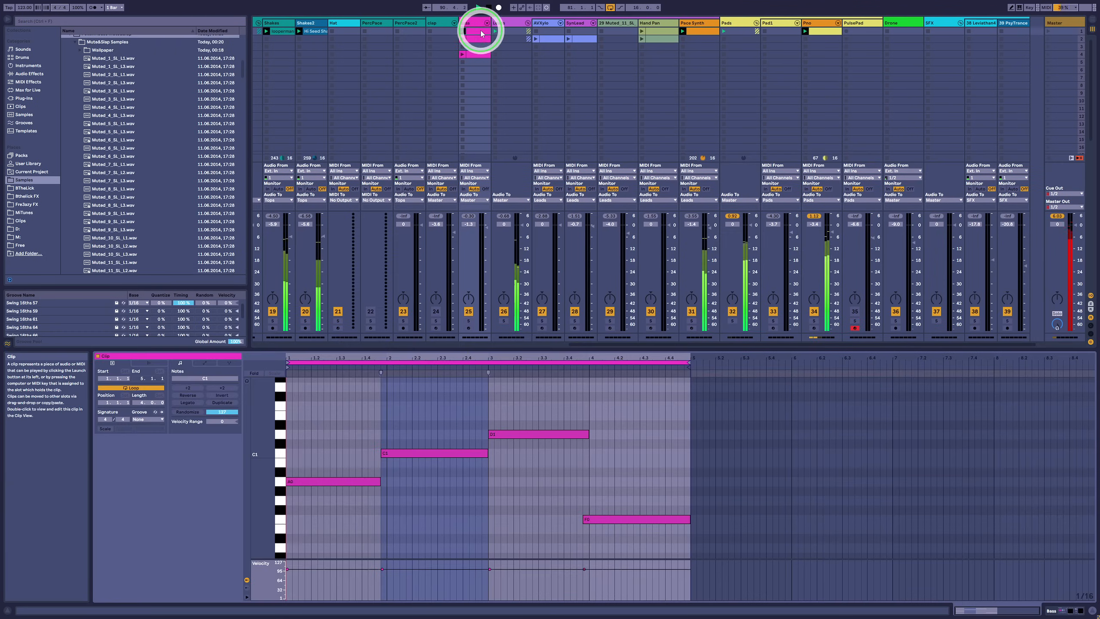
key("Delete")
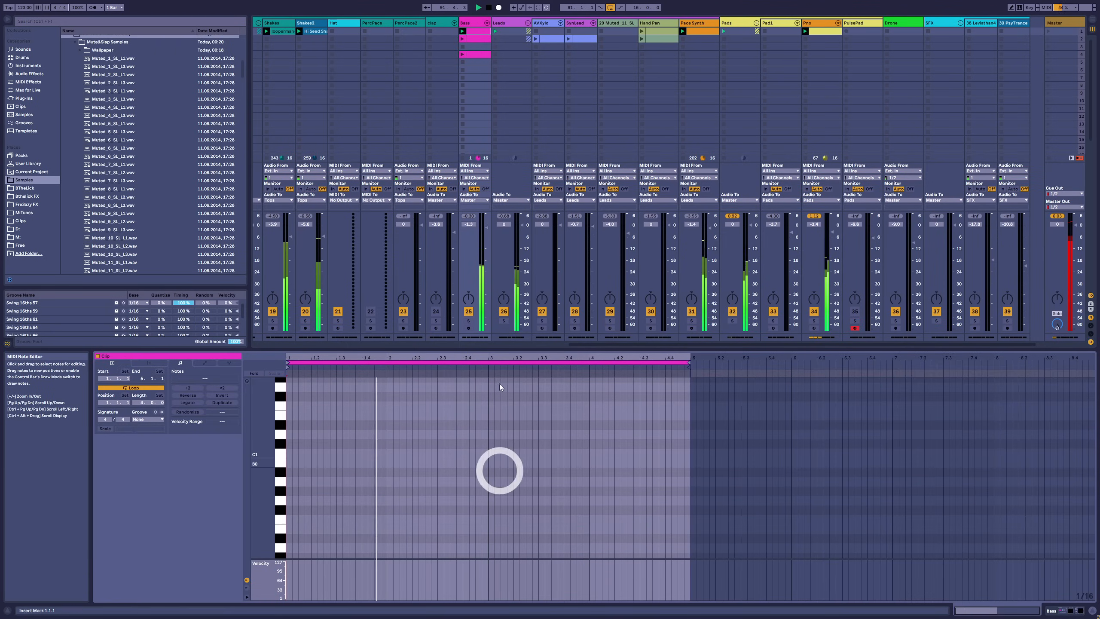
key("shift+Tab")
left_click_drag(816, 31, 484, 36)
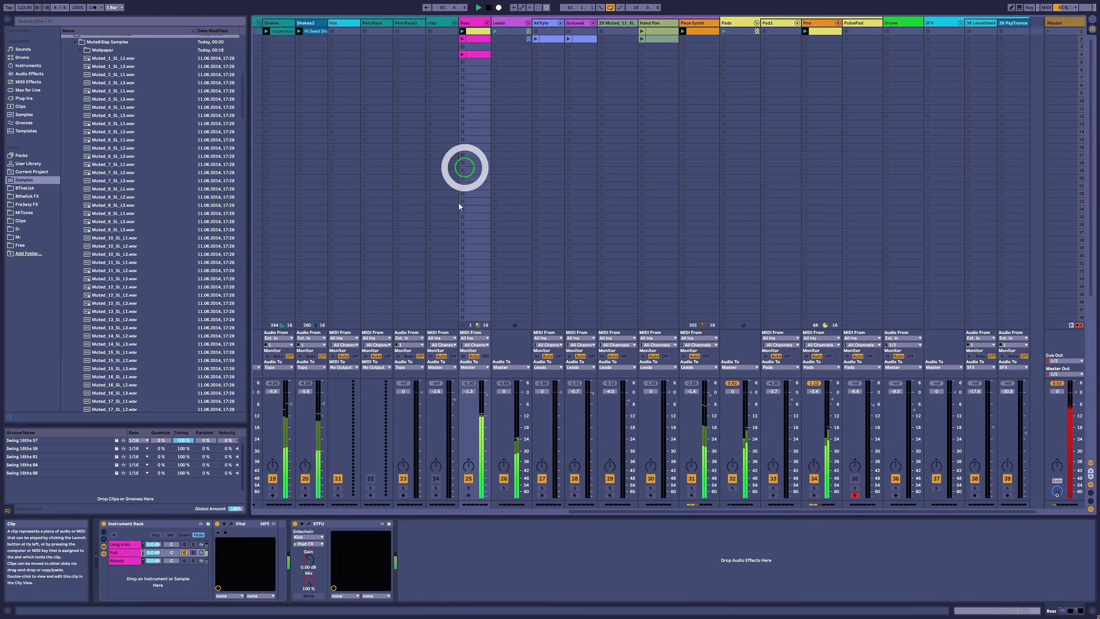
Delete the upper chord notes from the copied Bass clip, keeping only the roots F2, E2, F2 and G2
double_click(474, 34)
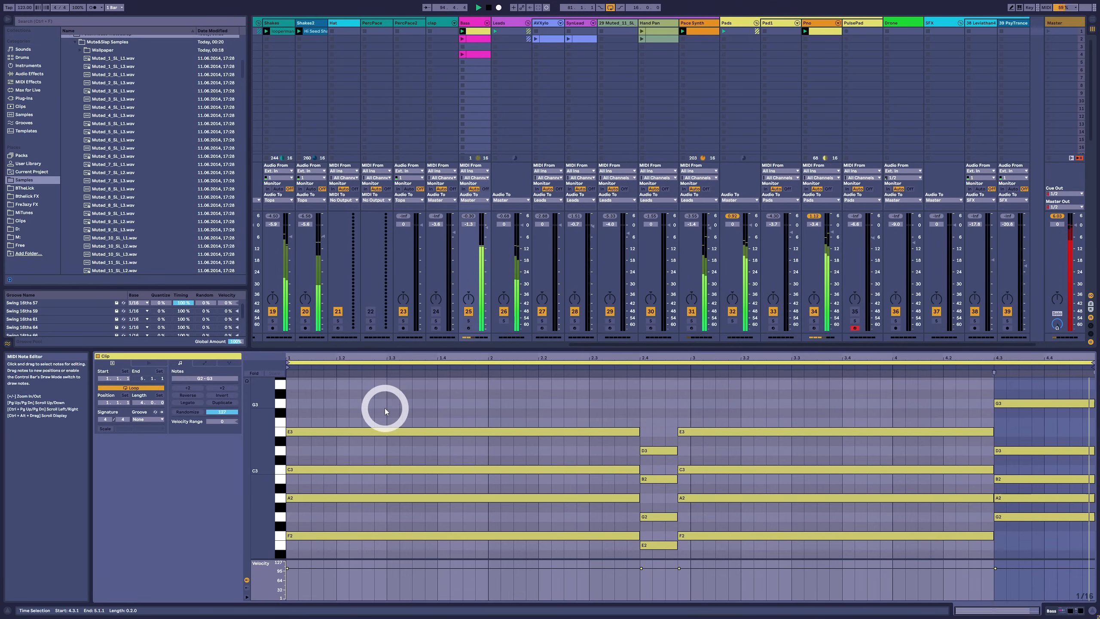
left_click_drag(387, 399, 1080, 509)
key("Delete")
left_click(657, 517)
key("Delete")
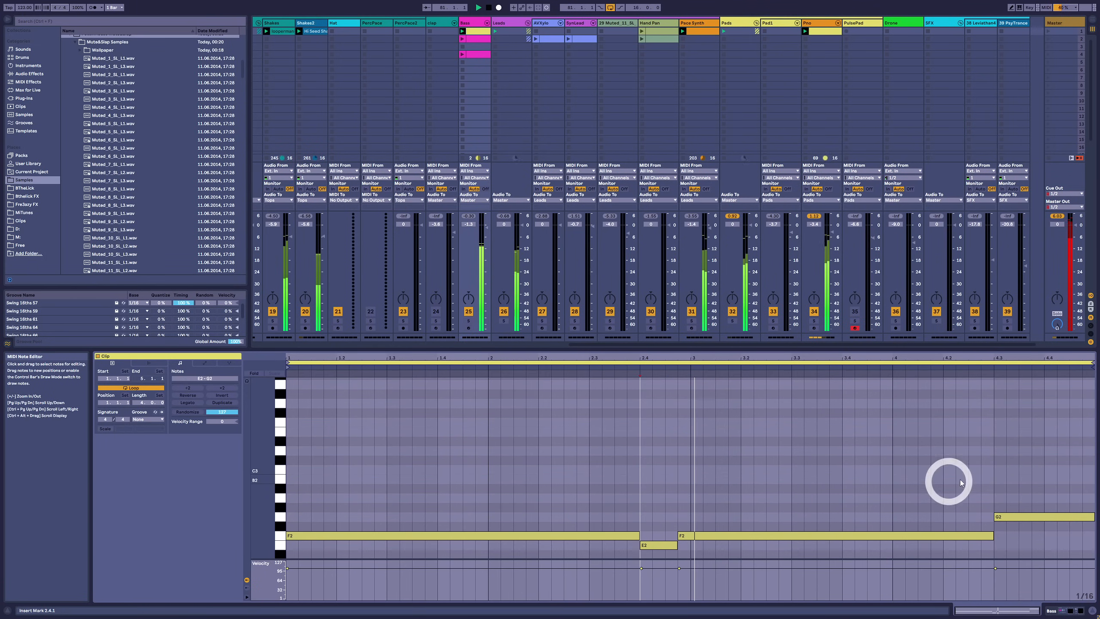
Transpose all the root notes down two octaves to F0, E0, F0 and G0 and launch the Bass clip
key("ctrl+a")
key("shift+Down")
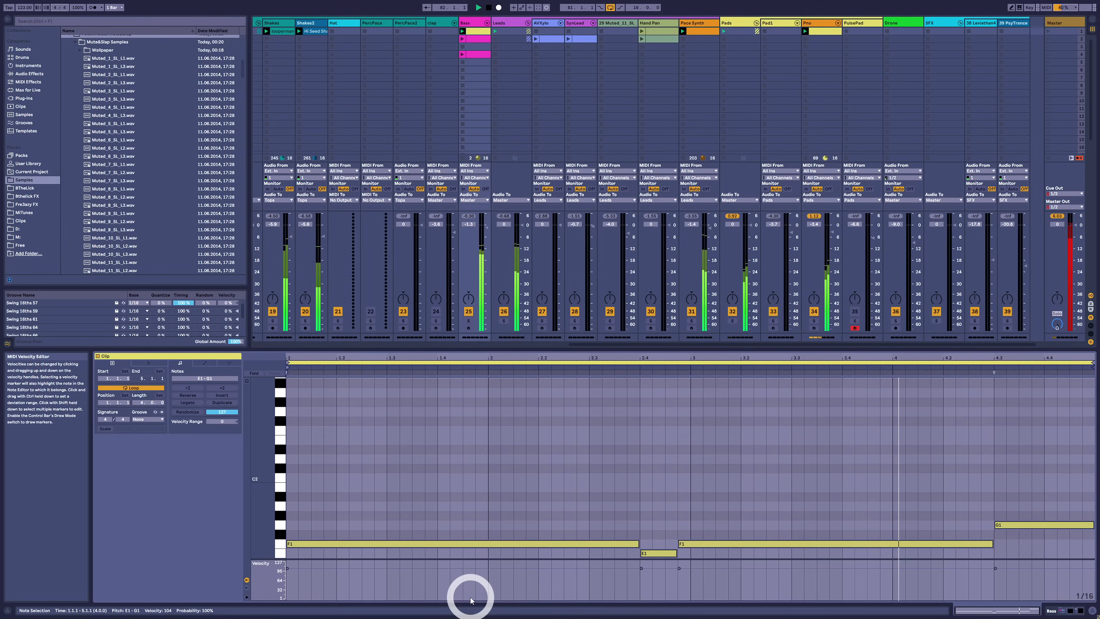
key("shift+Tab")
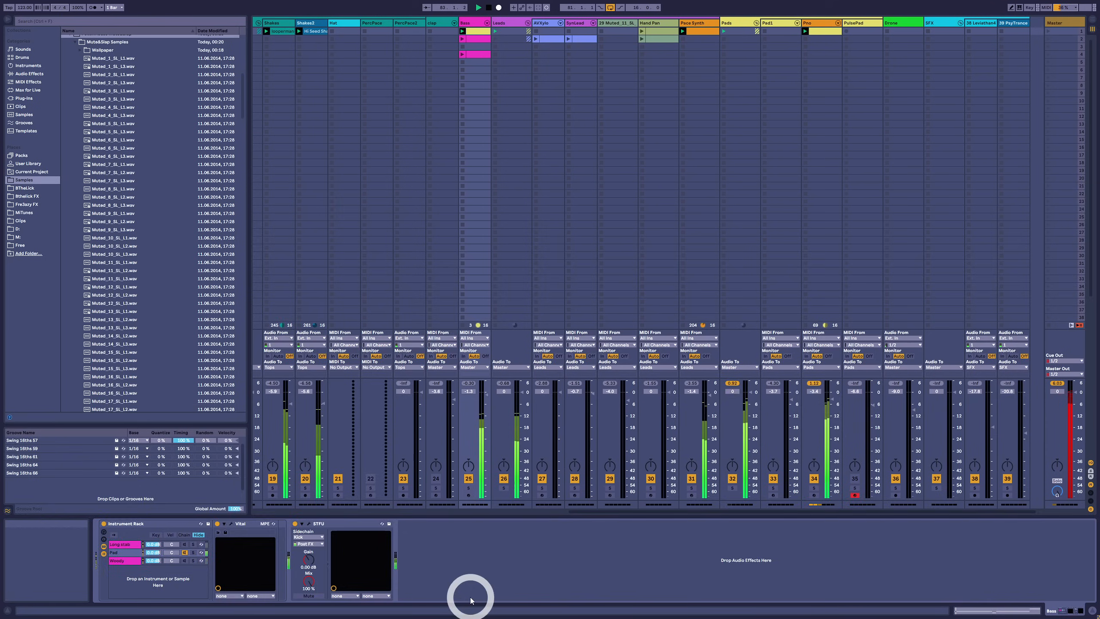
key("shift+Tab")
left_click(462, 32)
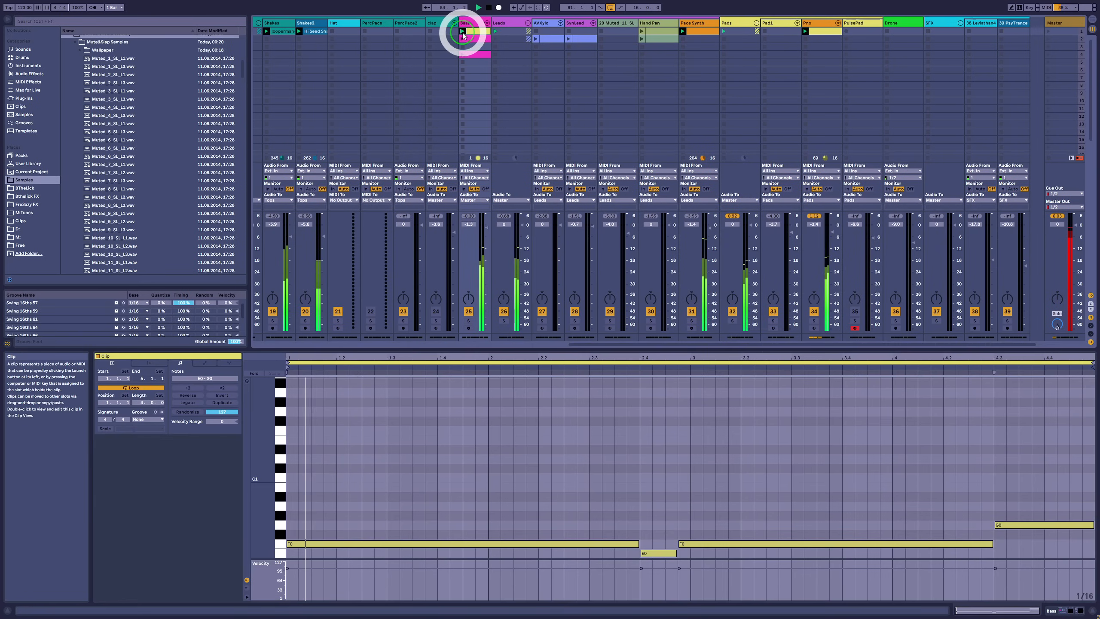
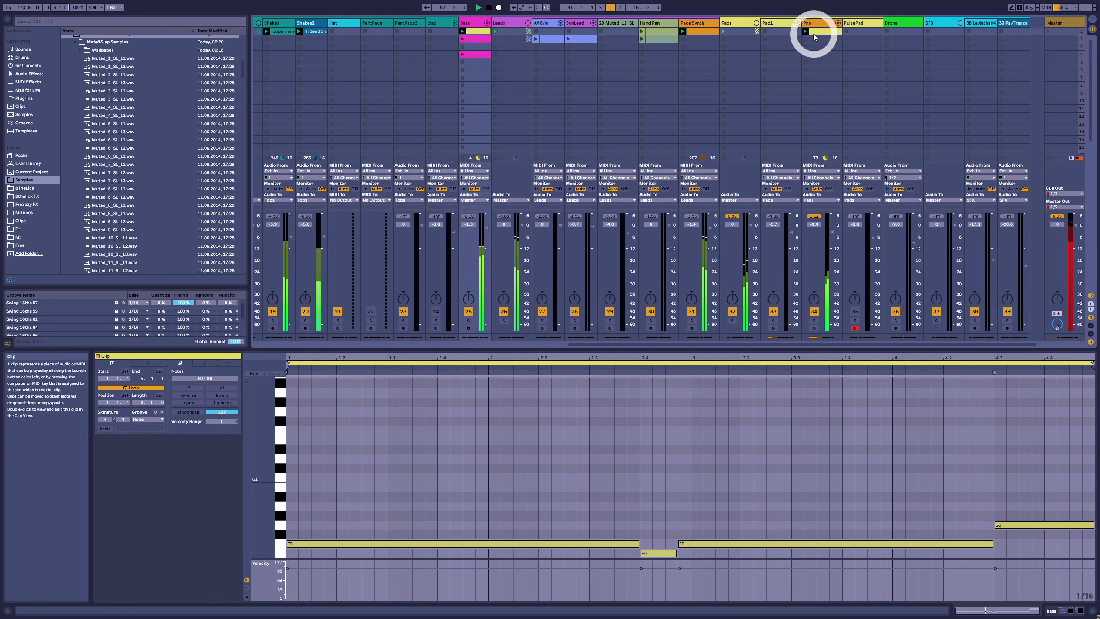
Copy the Pno chord clip to the first slot of Pad1 and launch it
left_click(776, 32)
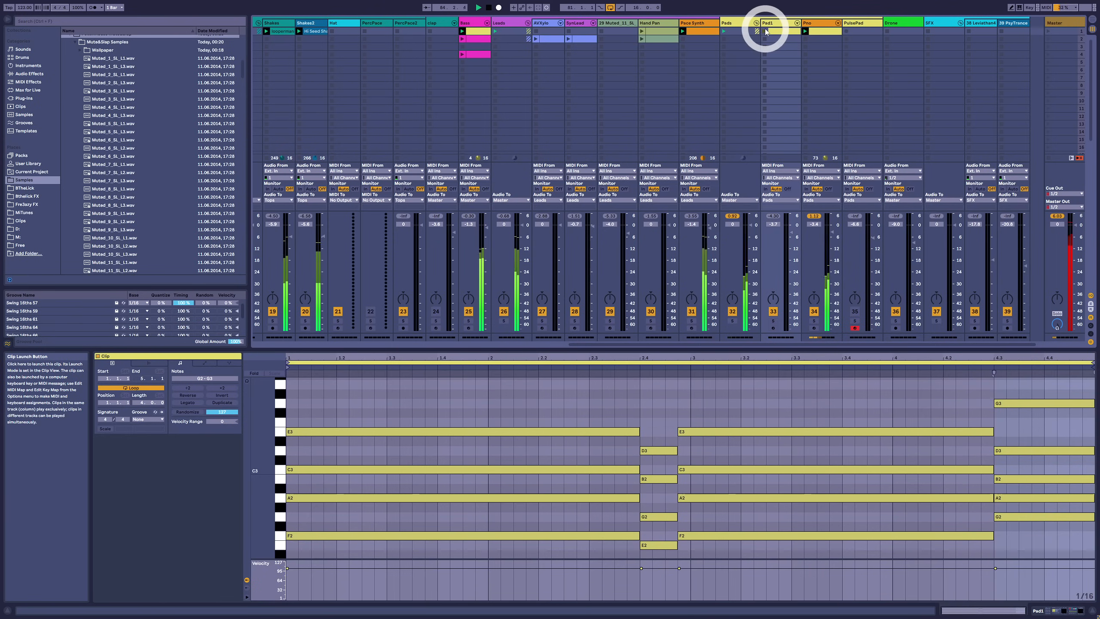
left_click(765, 32)
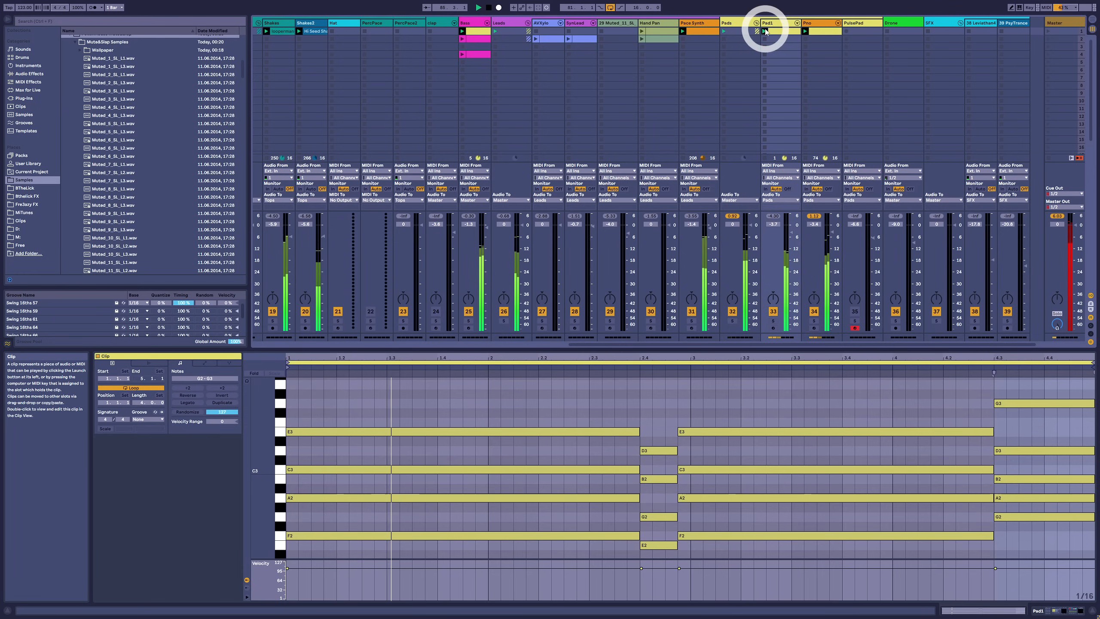
left_click(769, 49)
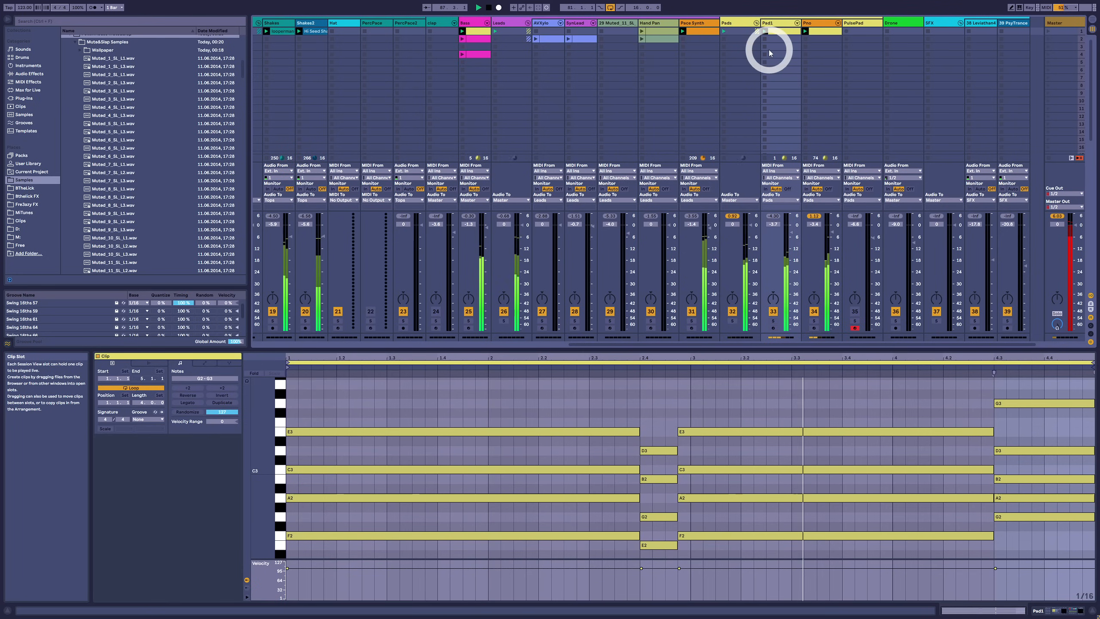
left_click(669, 69)
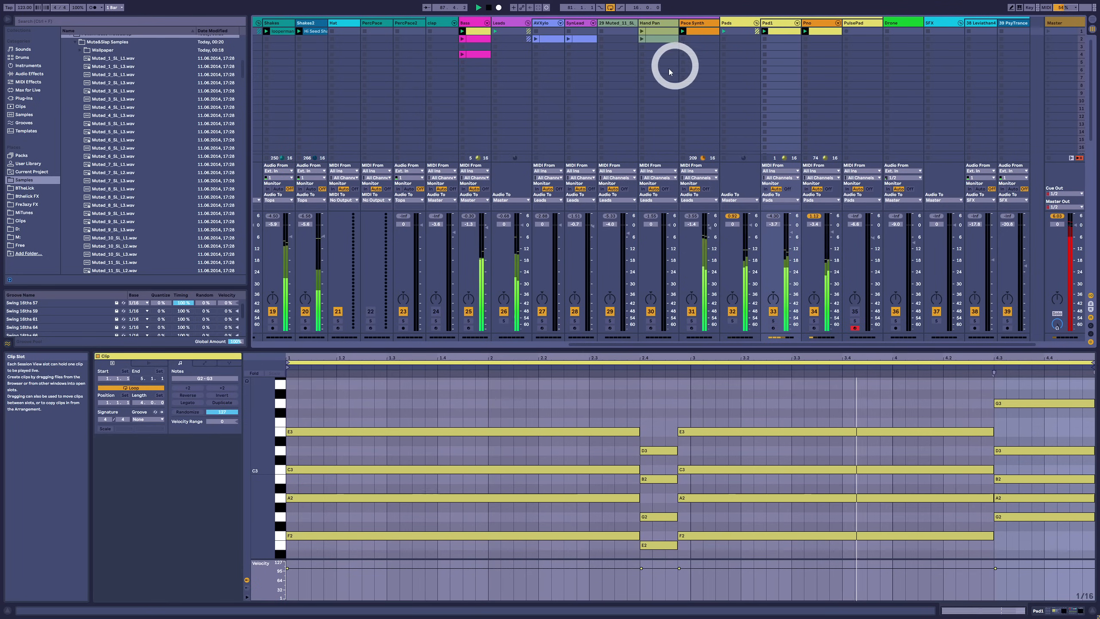
Launch the SynLead and AVXylo clips in the second scene and lower the AVXylo track volume to -7.4 dB
left_click(571, 38)
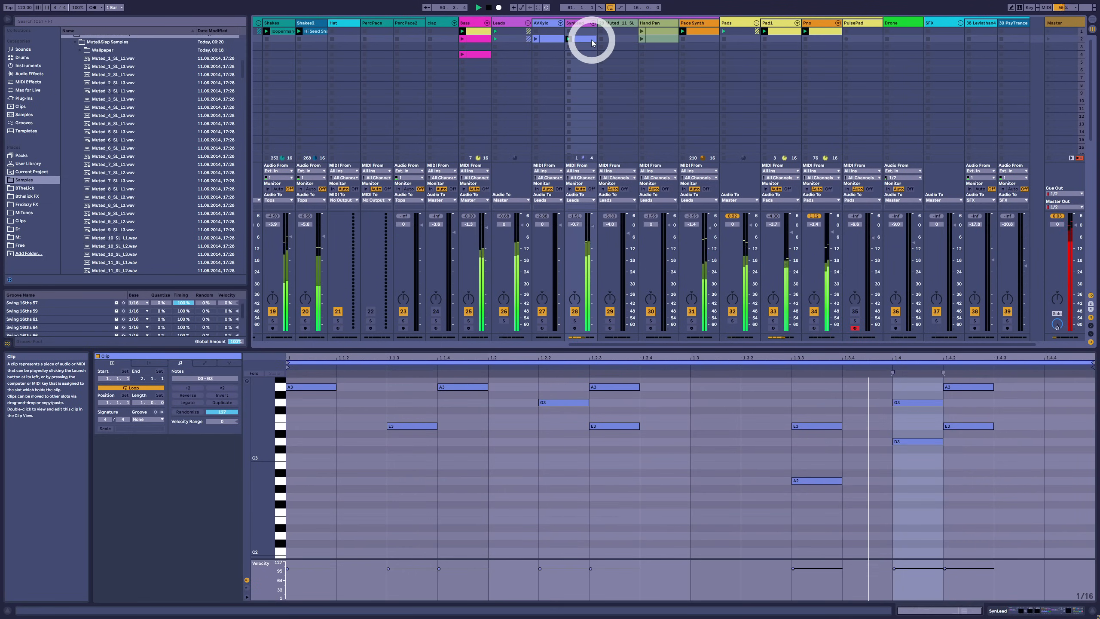
scroll(546, 452, "up", 3)
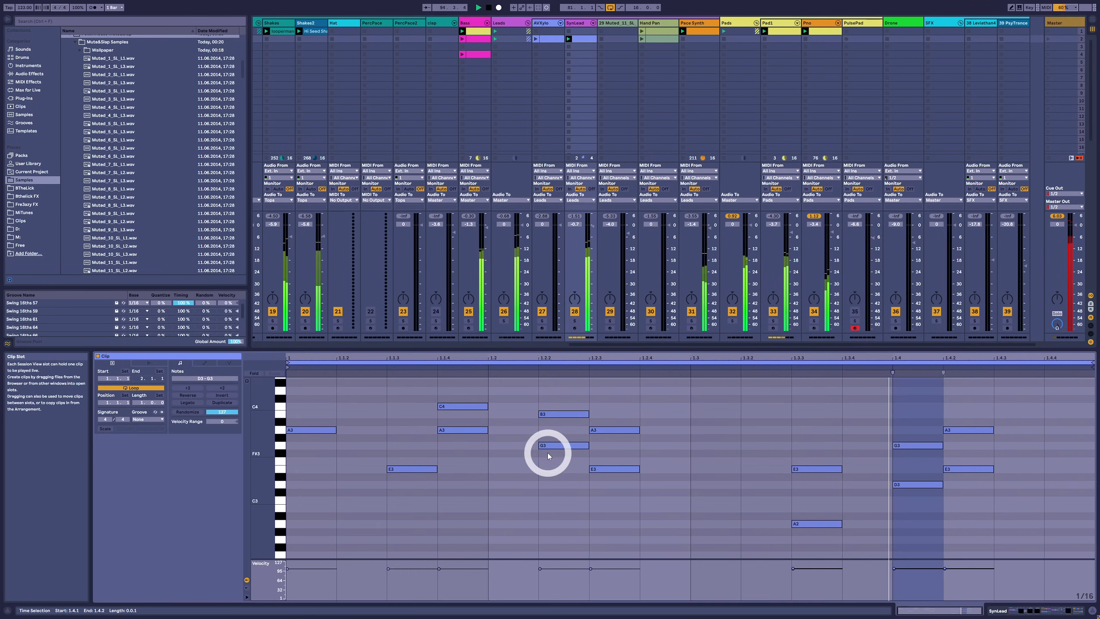
left_click(543, 38)
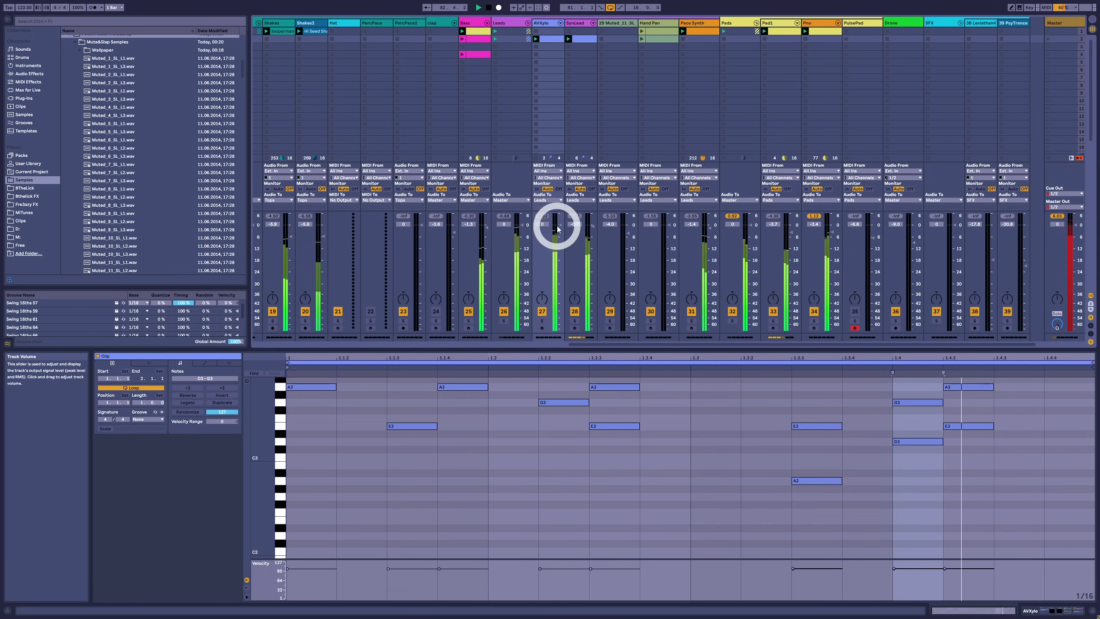
left_click_drag(558, 225, 559, 252)
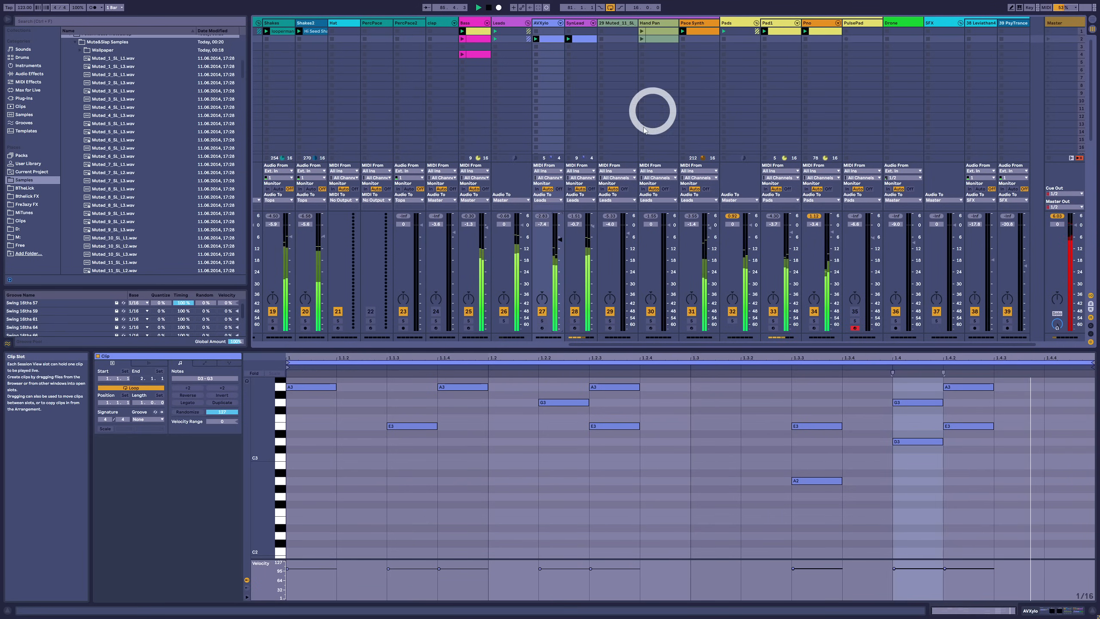
Examine the AVXylo clip's single notes and note pairs across the bar, selecting them one group at a time
scroll(594, 418, "up", 3)
scroll(476, 462, "up", 2)
left_click_drag(316, 417, 315, 486)
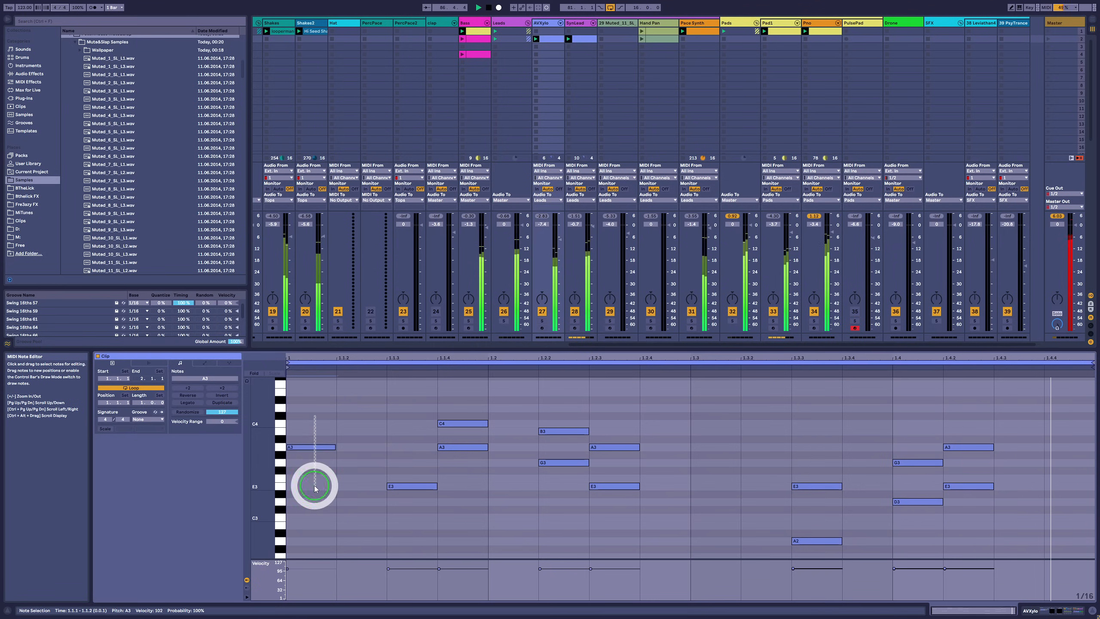
left_click_drag(452, 439, 448, 459)
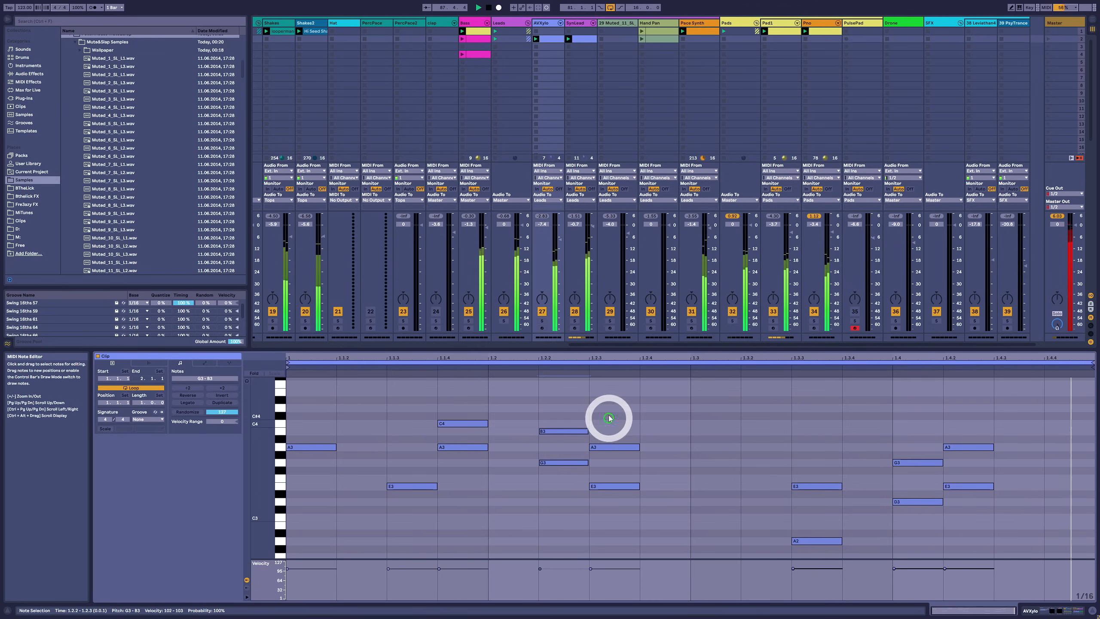
left_click_drag(806, 436, 813, 555)
left_click_drag(961, 411, 968, 497)
left_click_drag(551, 418, 555, 489)
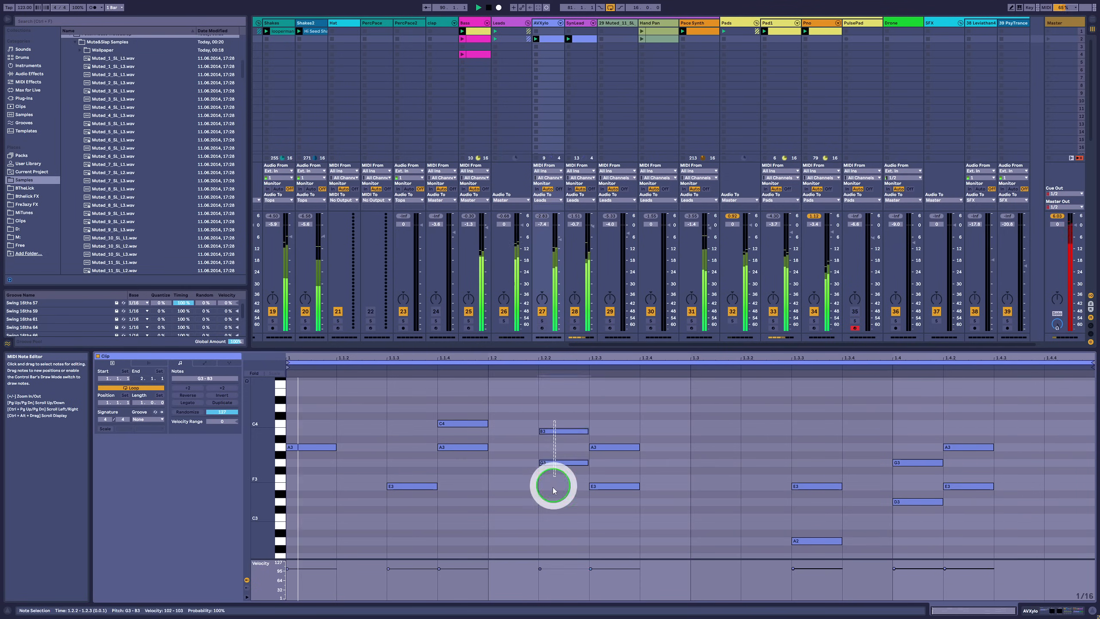
left_click_drag(619, 430, 621, 503)
left_click_drag(803, 461, 812, 555)
left_click_drag(898, 447, 920, 508)
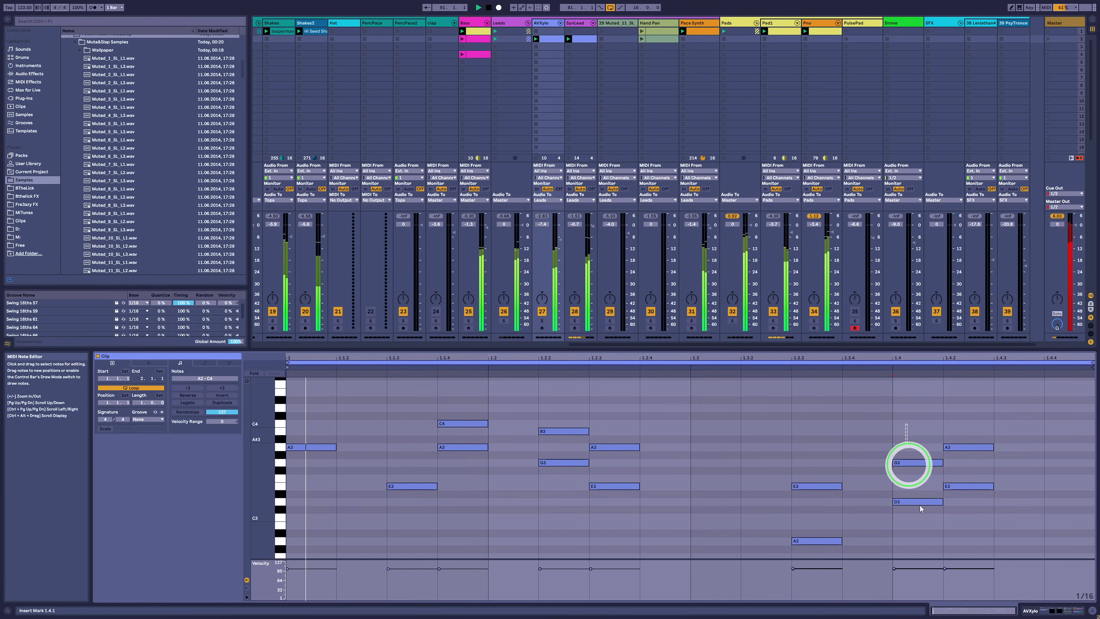
left_click_drag(951, 416, 959, 499)
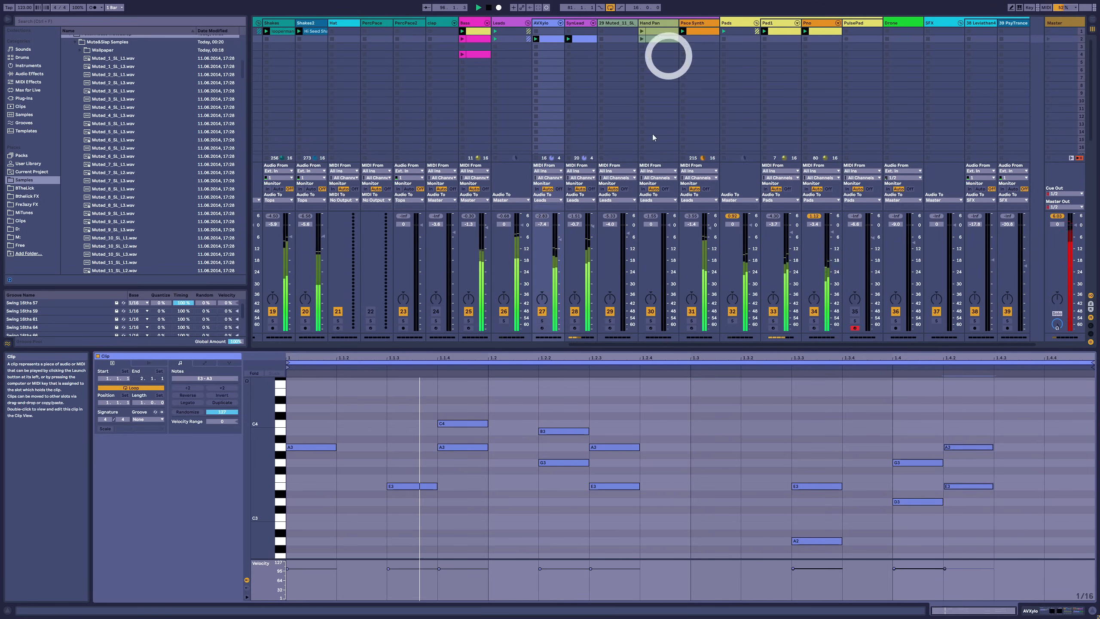
left_click(574, 387)
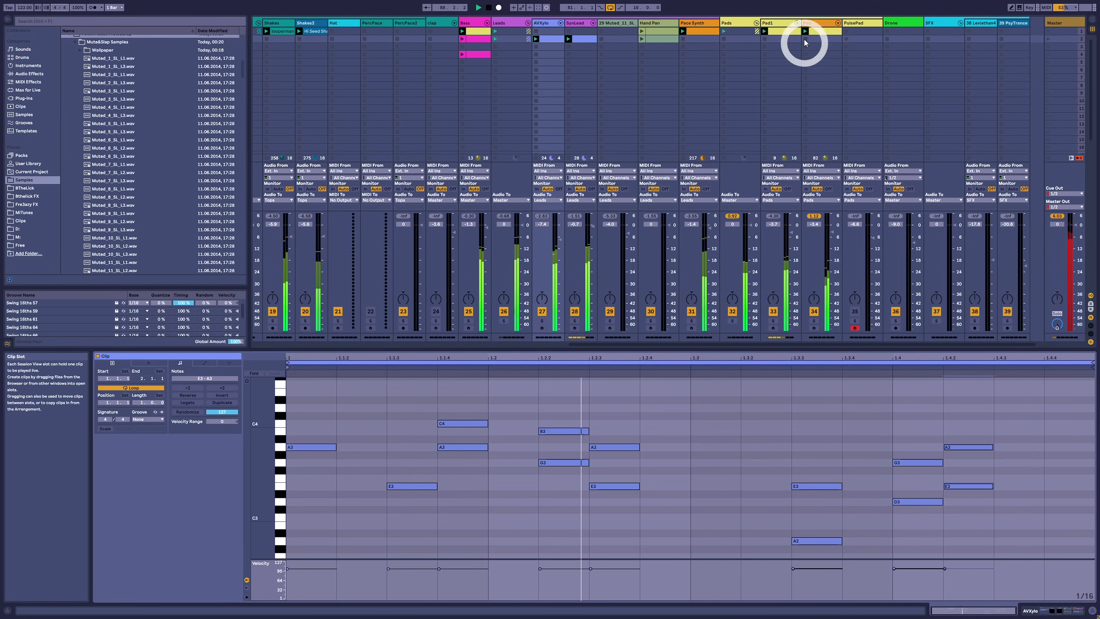
Move the Pad1, Pno and long-note Bass clips down to the second scene, with the short-note Bass clip in the third
left_click(769, 39)
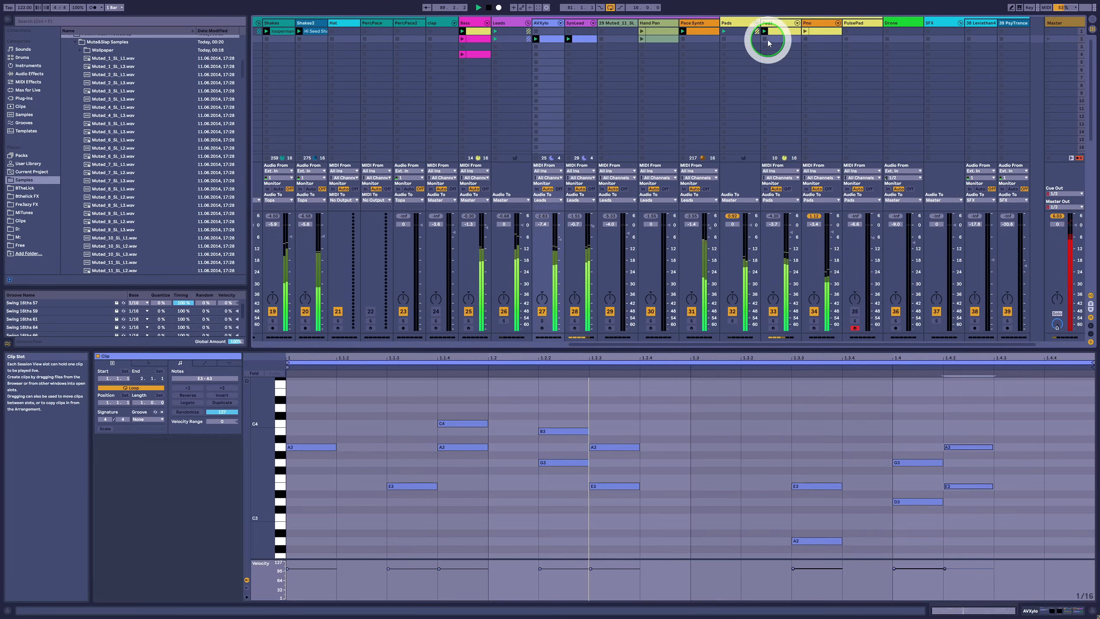
left_click_drag(781, 32, 815, 39)
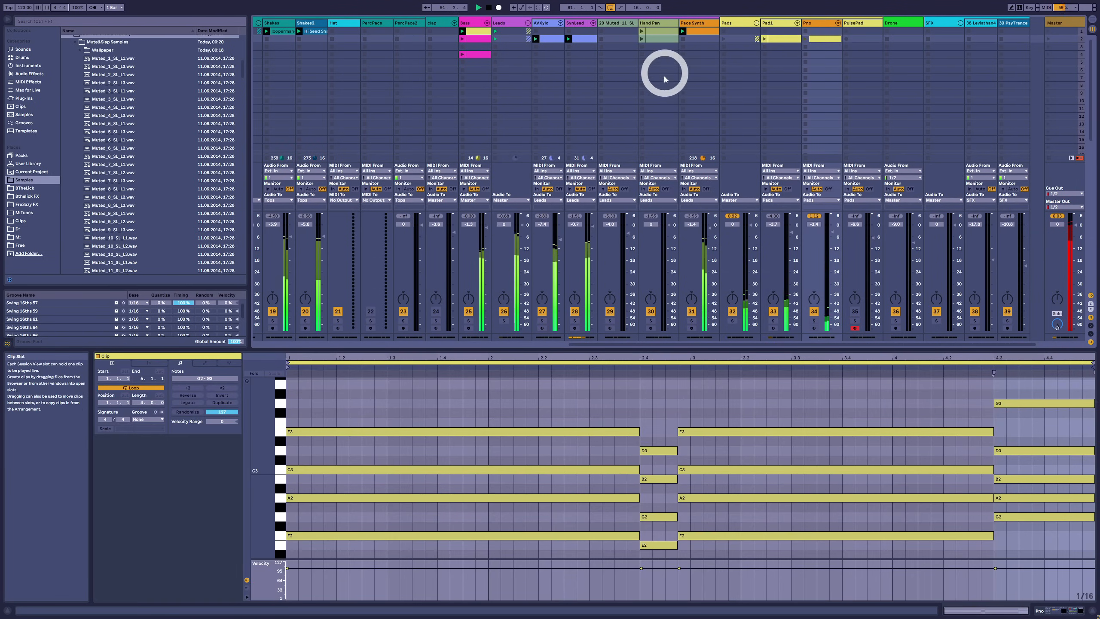
left_click(485, 32)
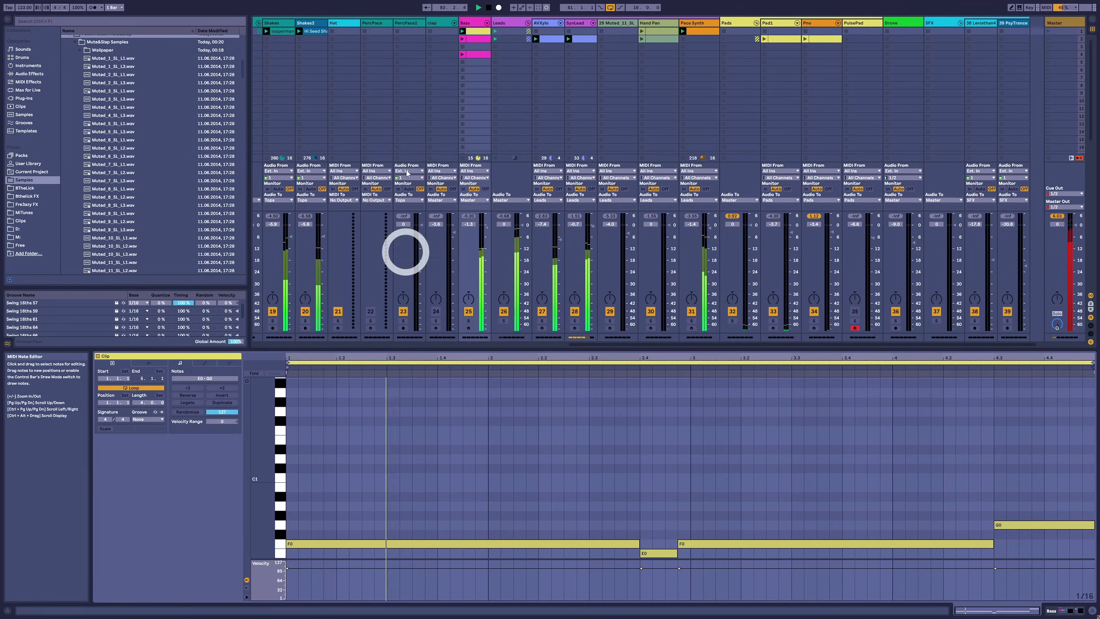
left_click(475, 38)
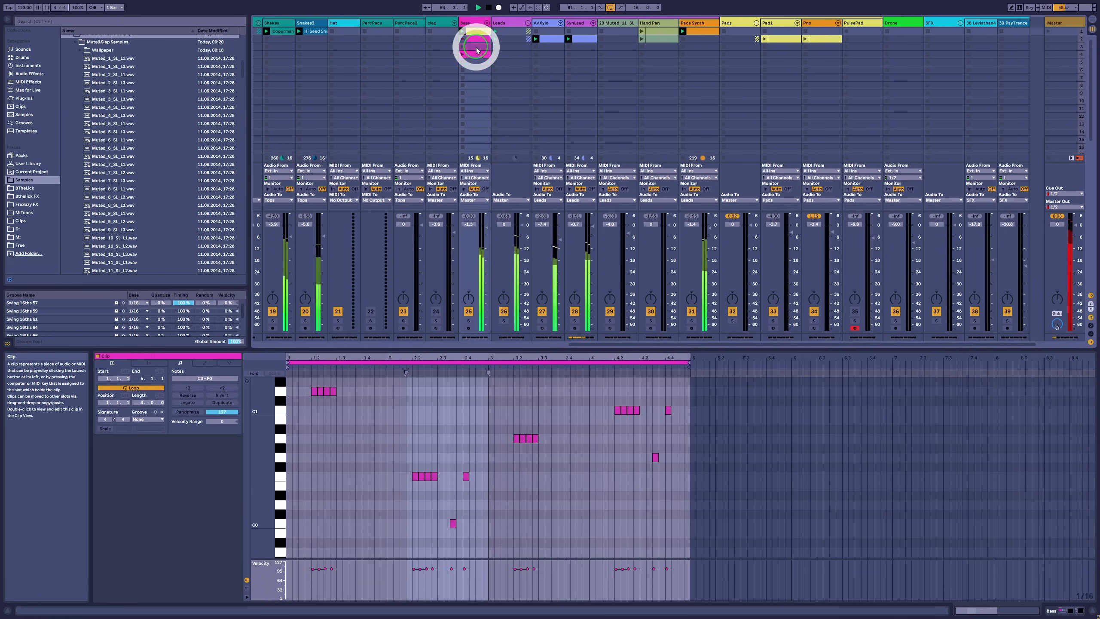
left_click_drag(478, 33, 477, 39)
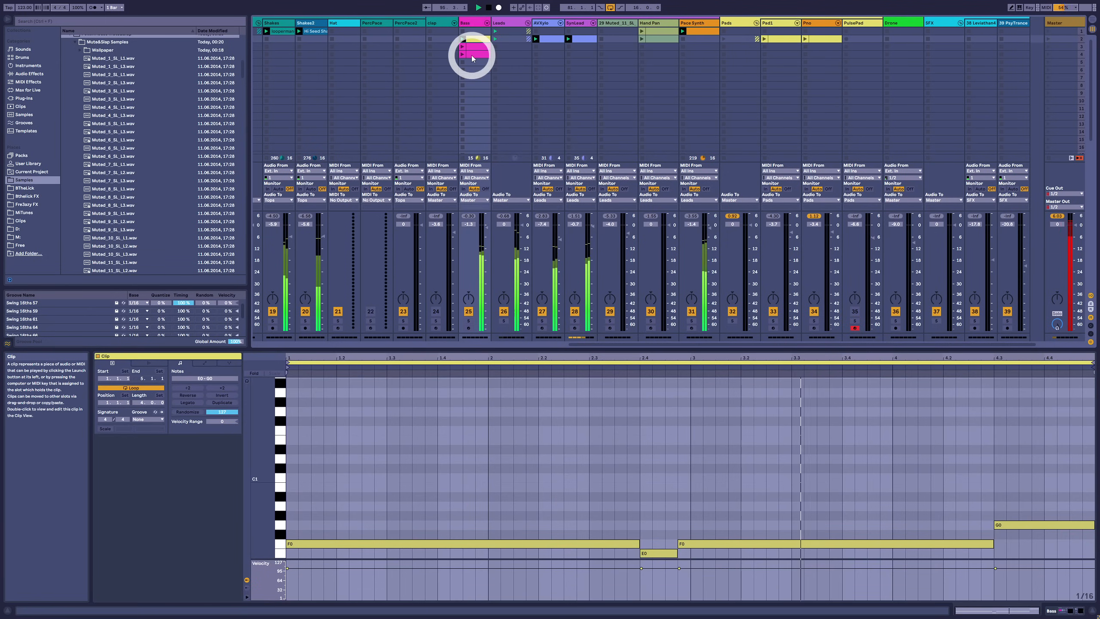
left_click(472, 56)
left_click(477, 47)
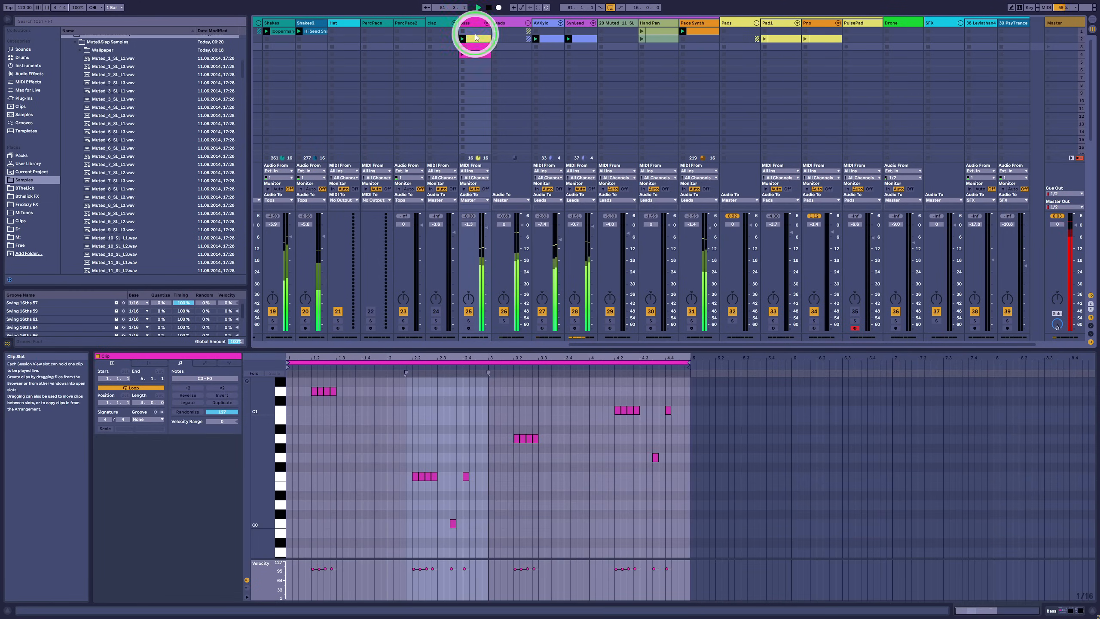
Stop the Bass track and create an empty one-bar MIDI clip in its first slot
left_click(476, 32)
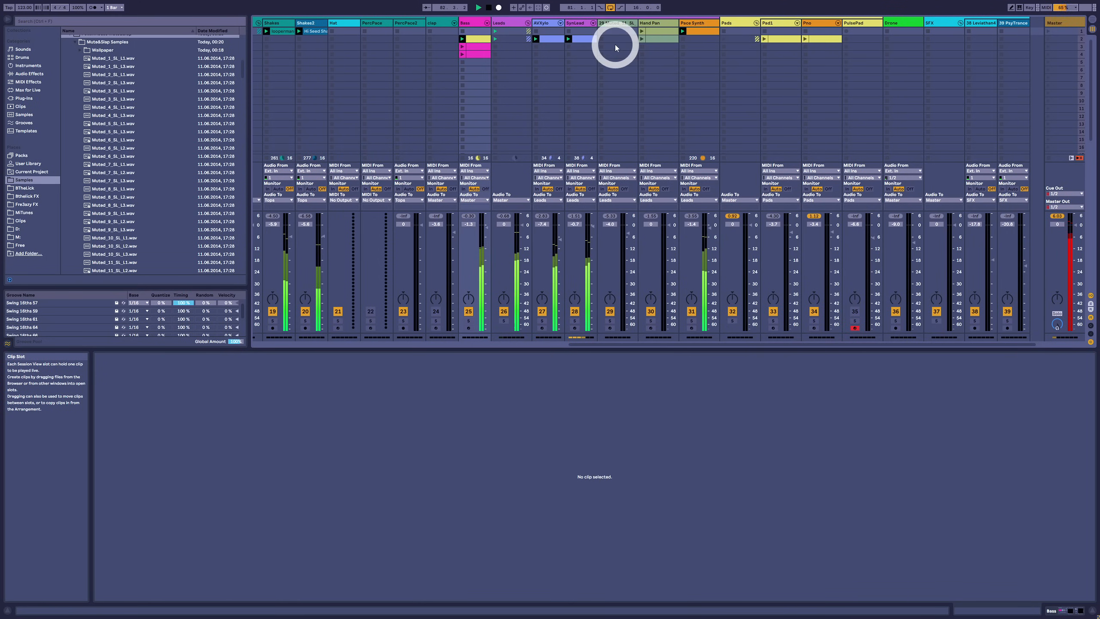
left_click(462, 62)
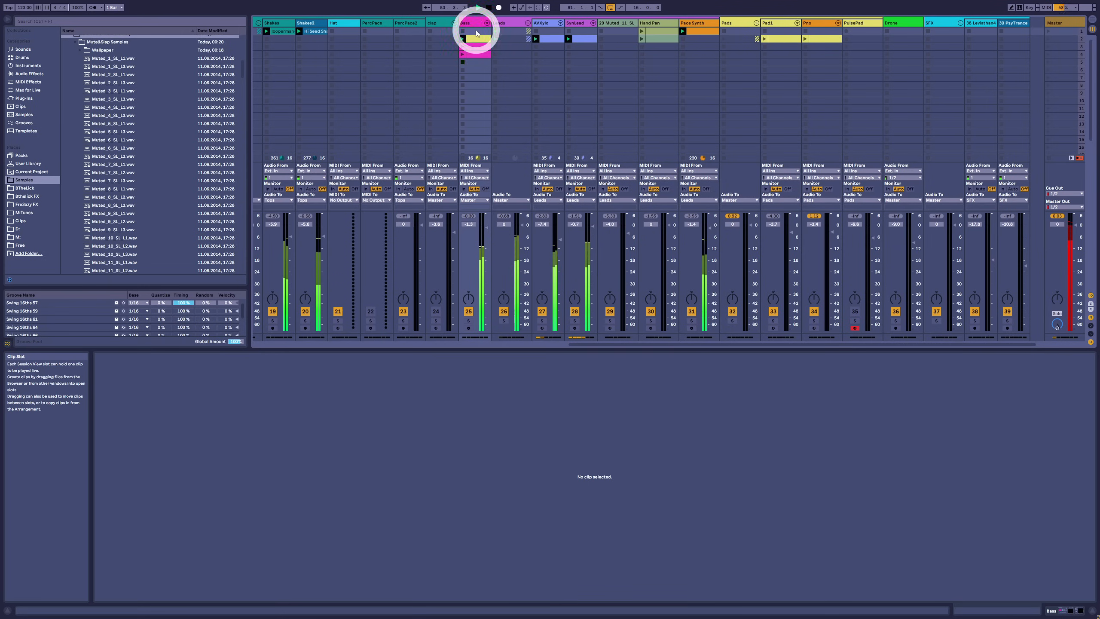
double_click(476, 34)
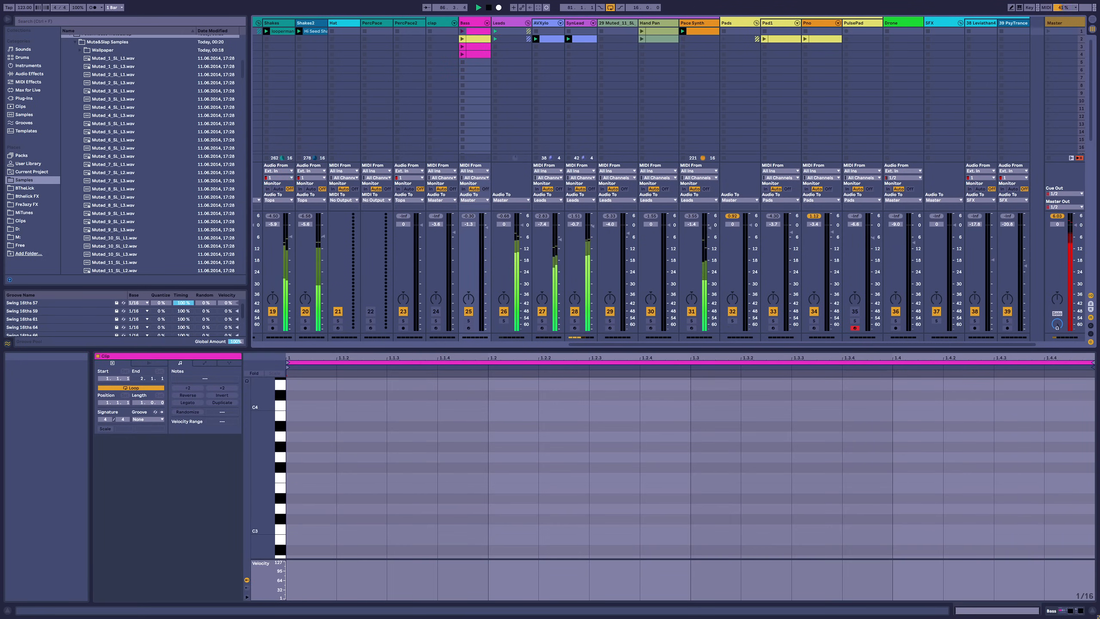
scroll(345, 524, "down", 1)
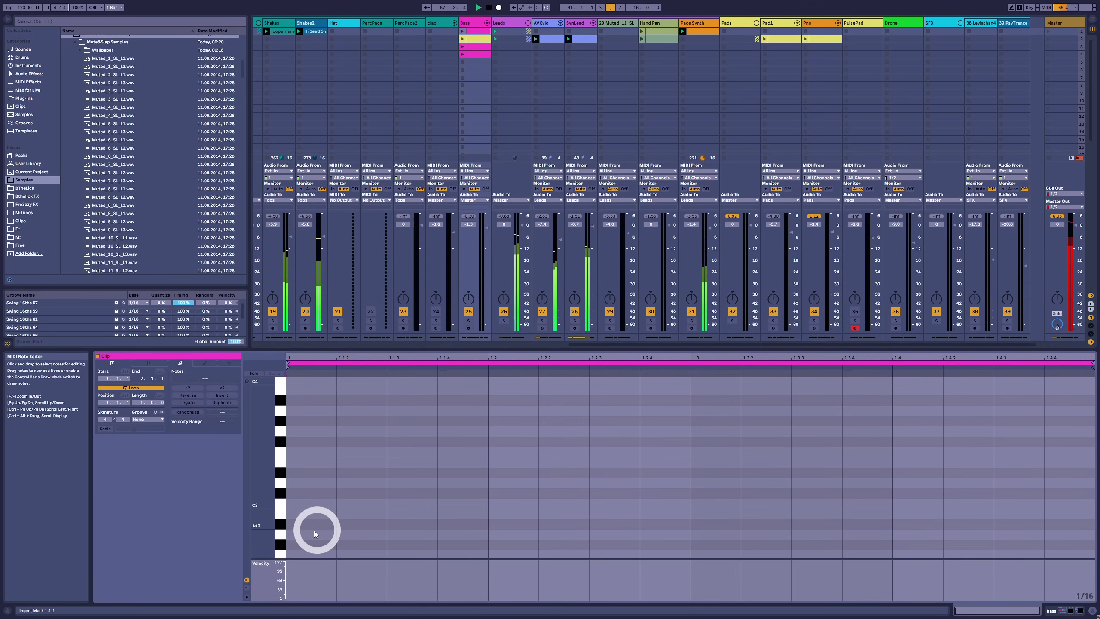
scroll(312, 533, "down", 2)
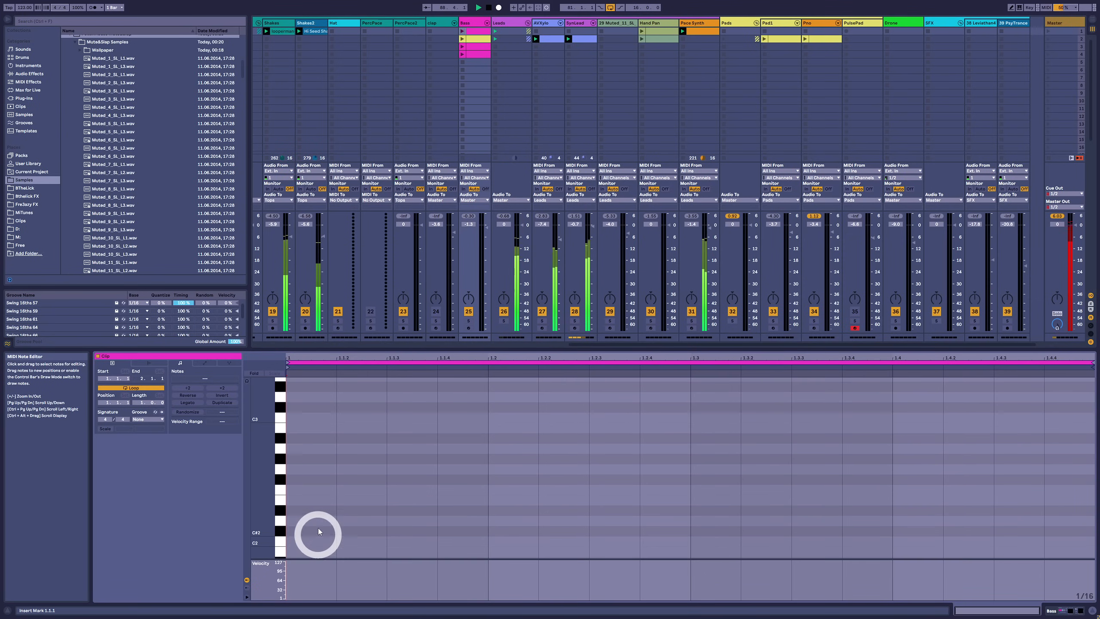
Add a one-beat A2 note at the start of the new Bass clip
double_click(315, 451)
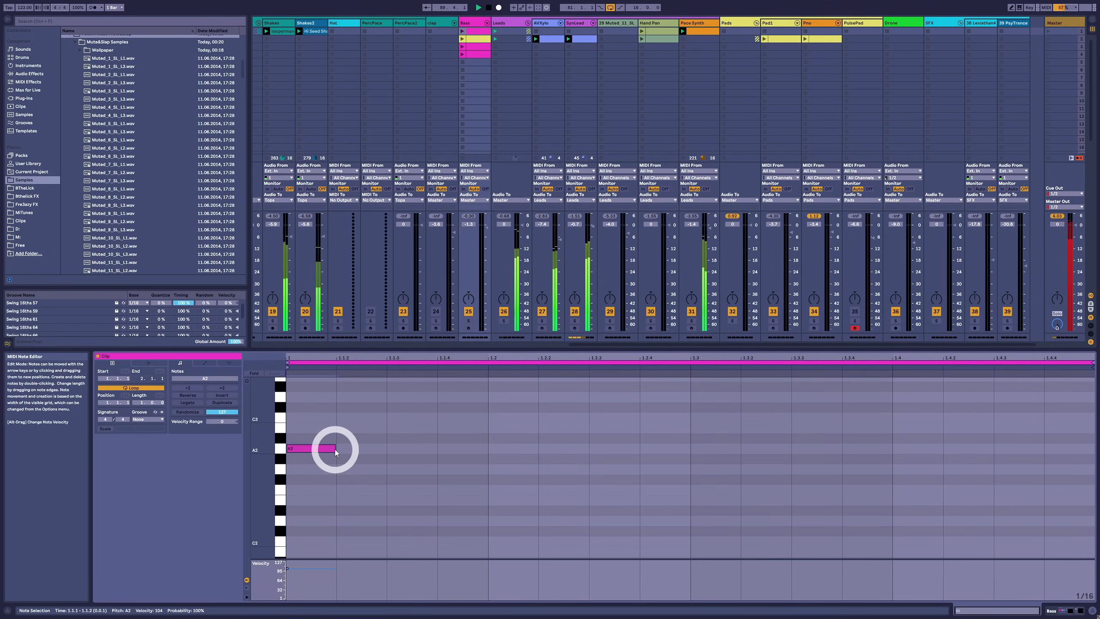
left_click_drag(336, 451, 477, 456)
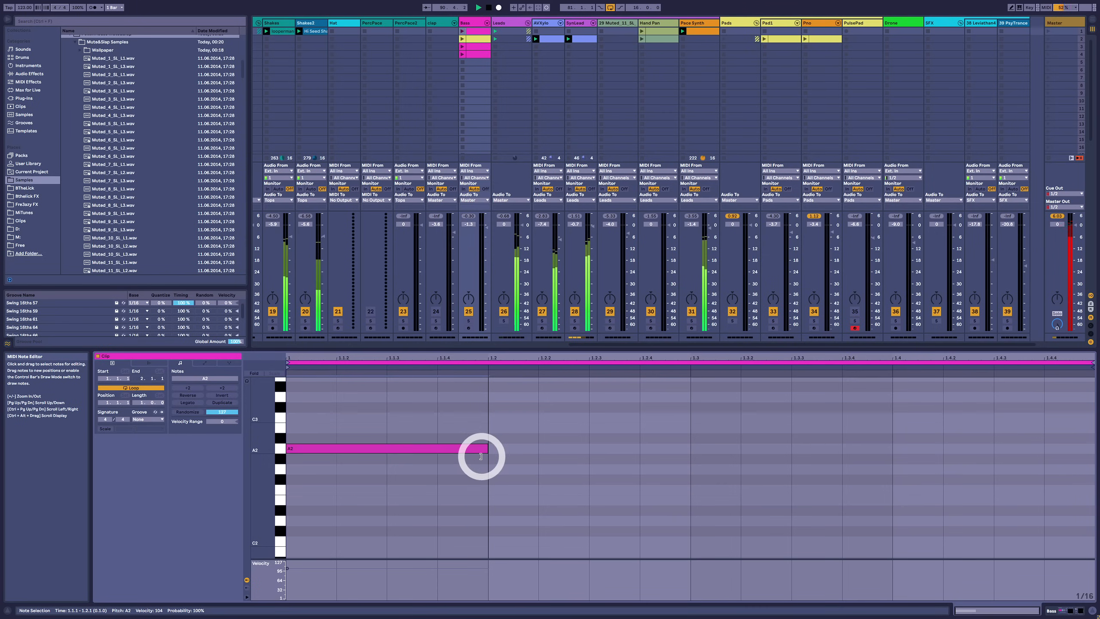
scroll(457, 479, "up", 1)
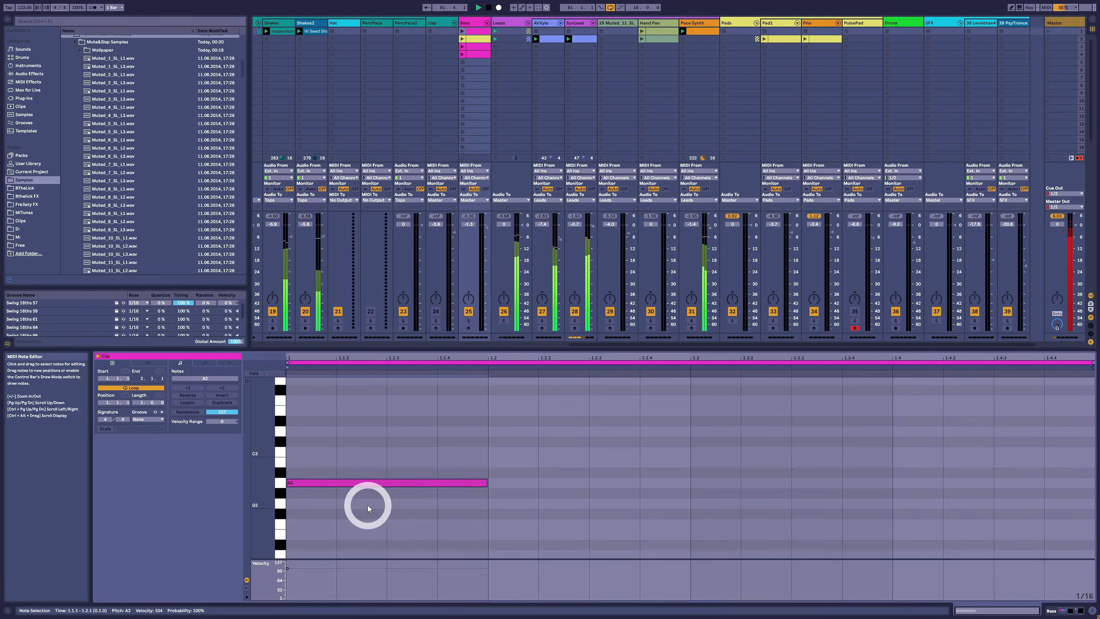
scroll(364, 501, "up", 1)
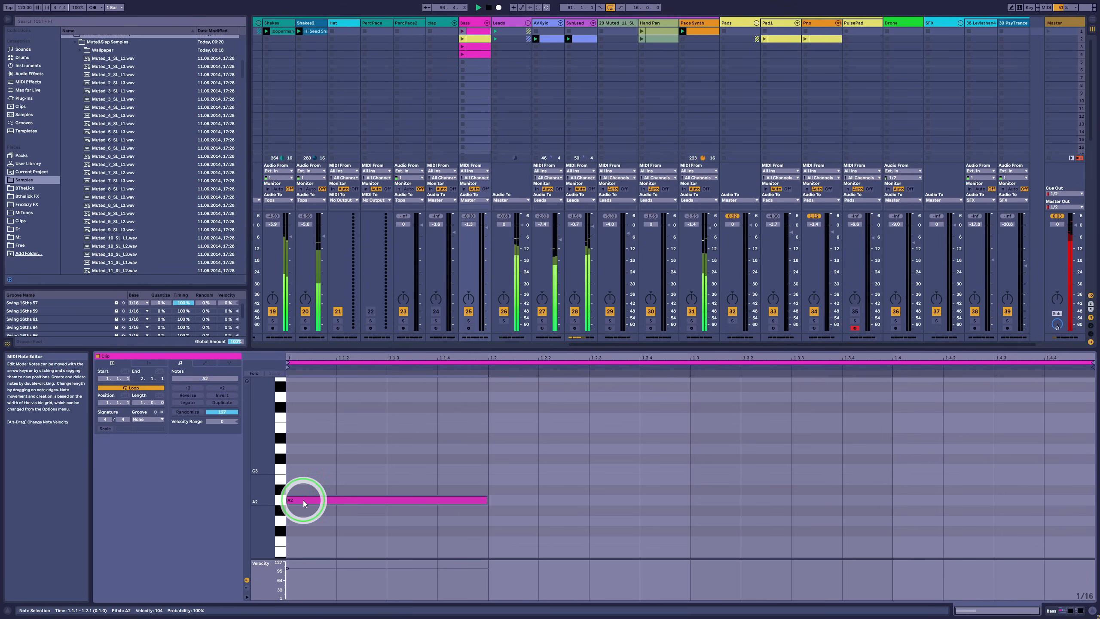
Complete the bass line with D3, C3 and E3, stretch it to four bars two octaves lower, and launch the clip
left_click_drag(303, 503, 711, 451)
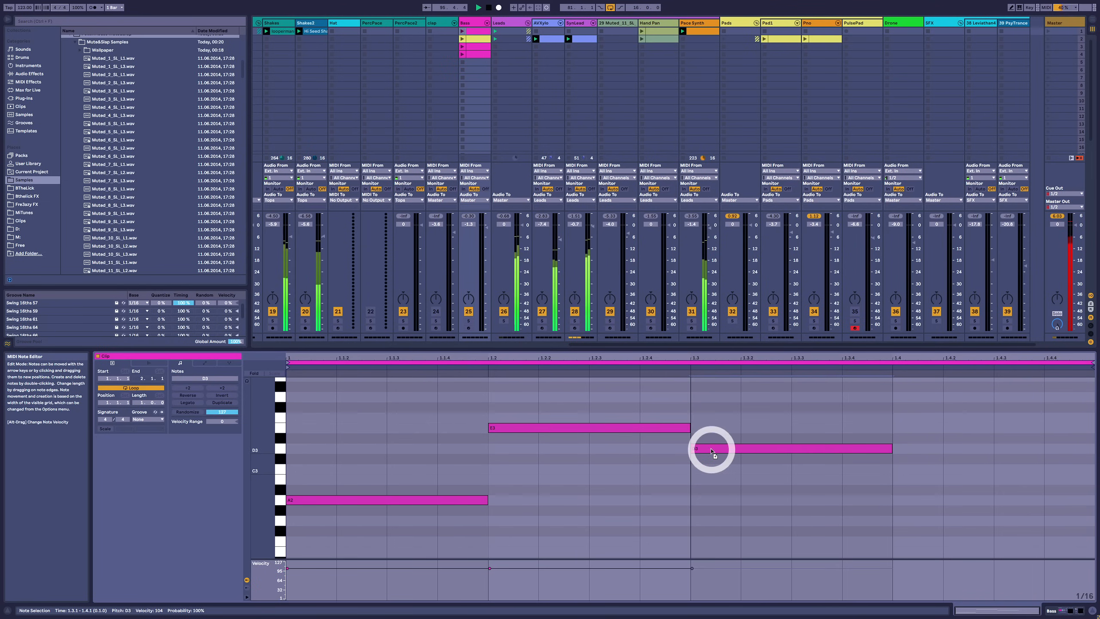
left_click_drag(590, 428, 598, 452)
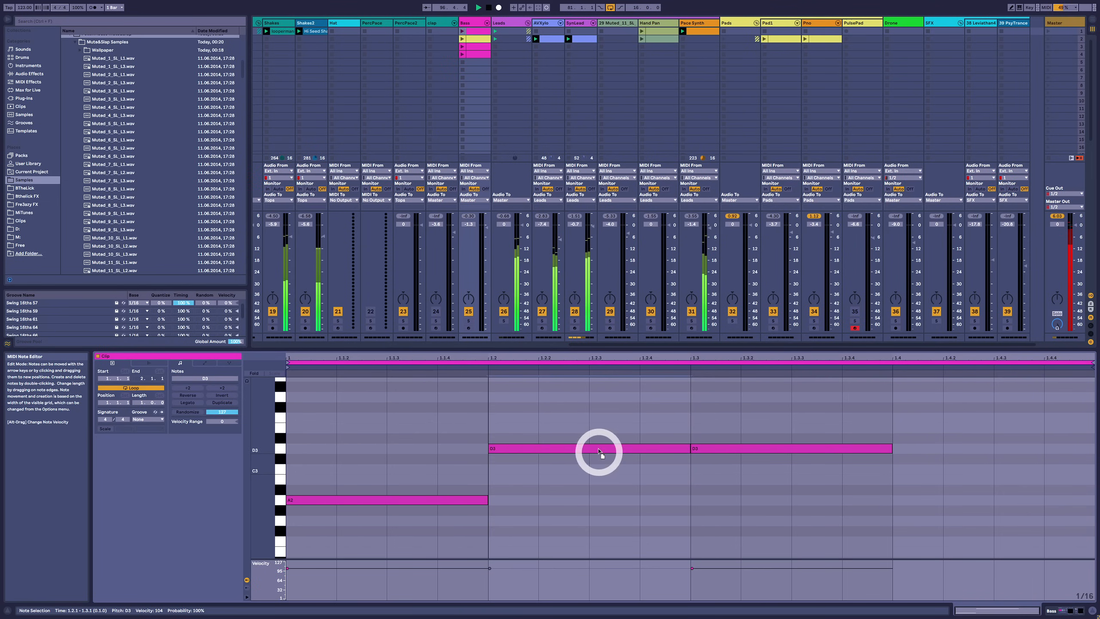
left_click_drag(702, 450, 917, 435)
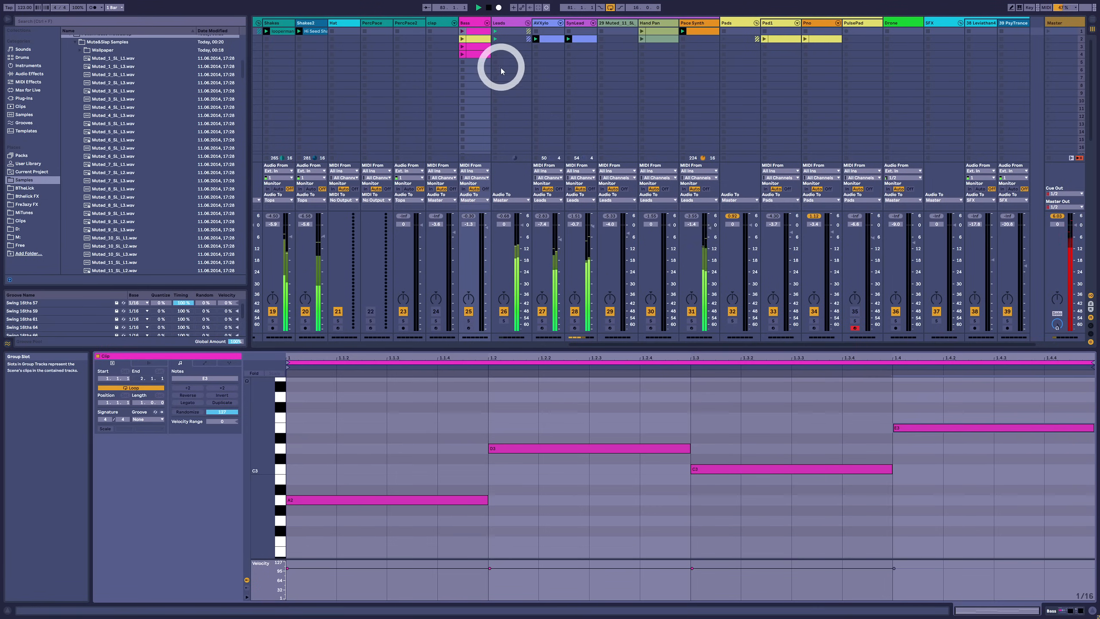
left_click(461, 31)
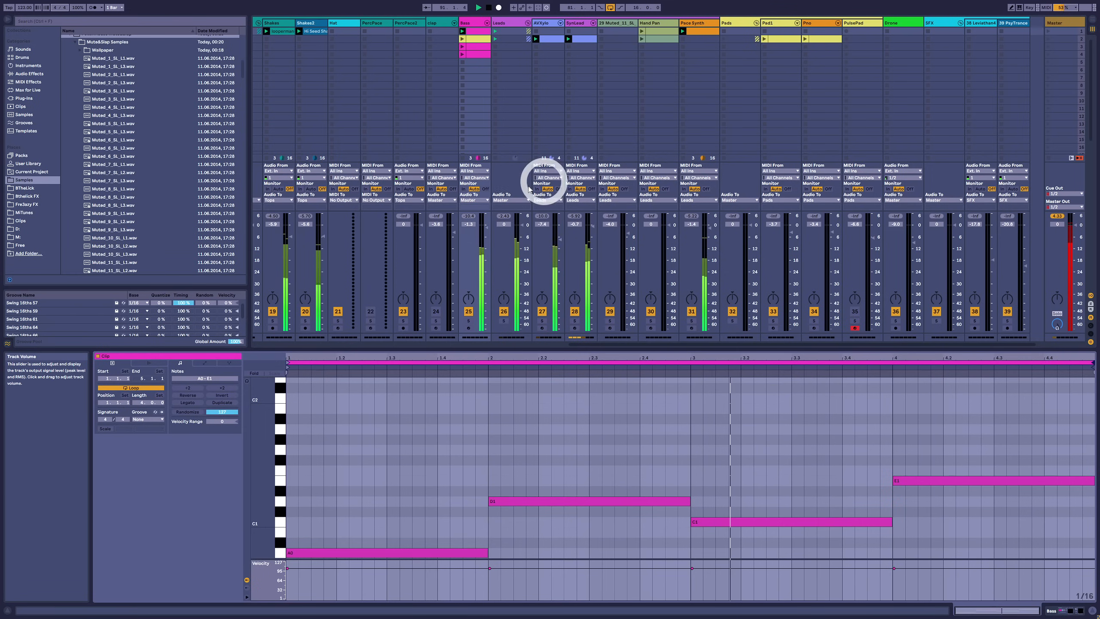
Copy the new Bass clip to Pad1's first slot and transpose all its notes to the A2–E3 range
left_click_drag(480, 32, 781, 32)
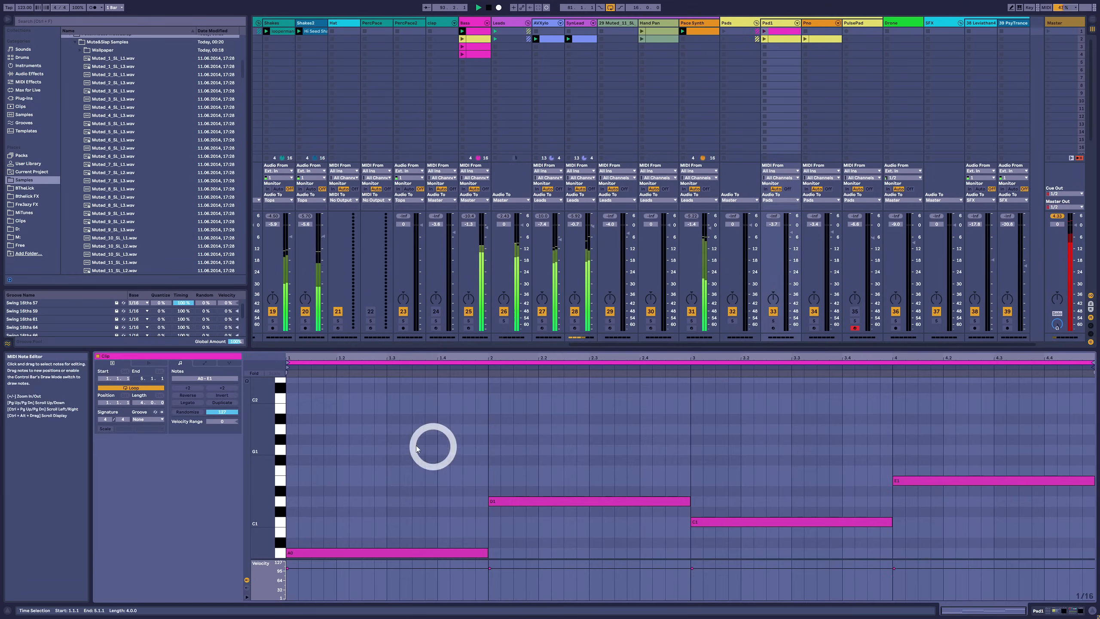
left_click_drag(396, 448, 1014, 576)
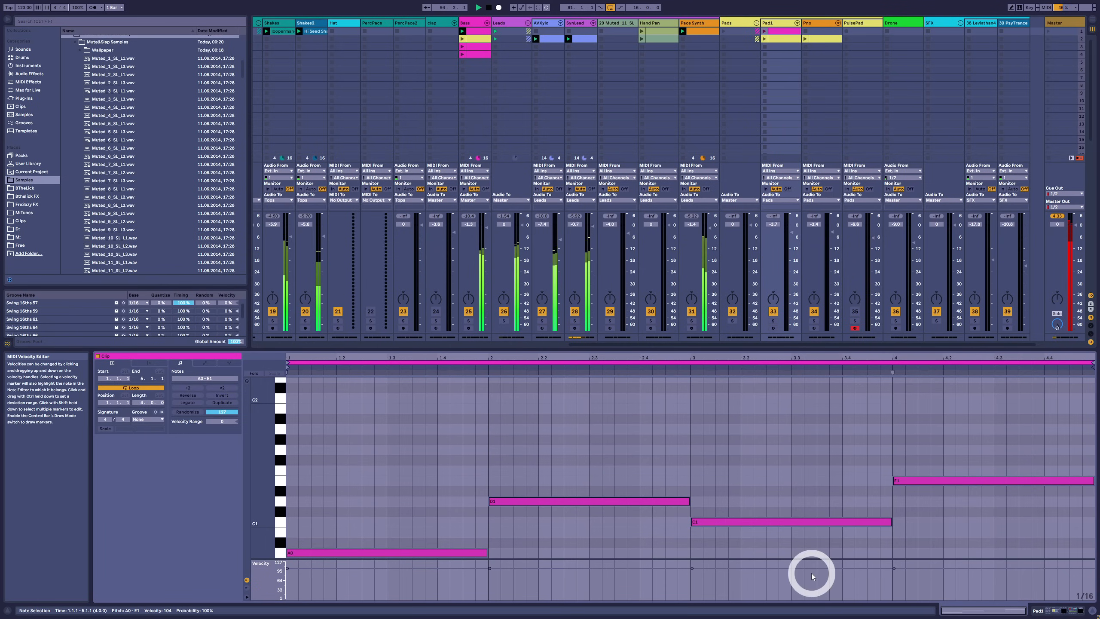
key("shift+Up")
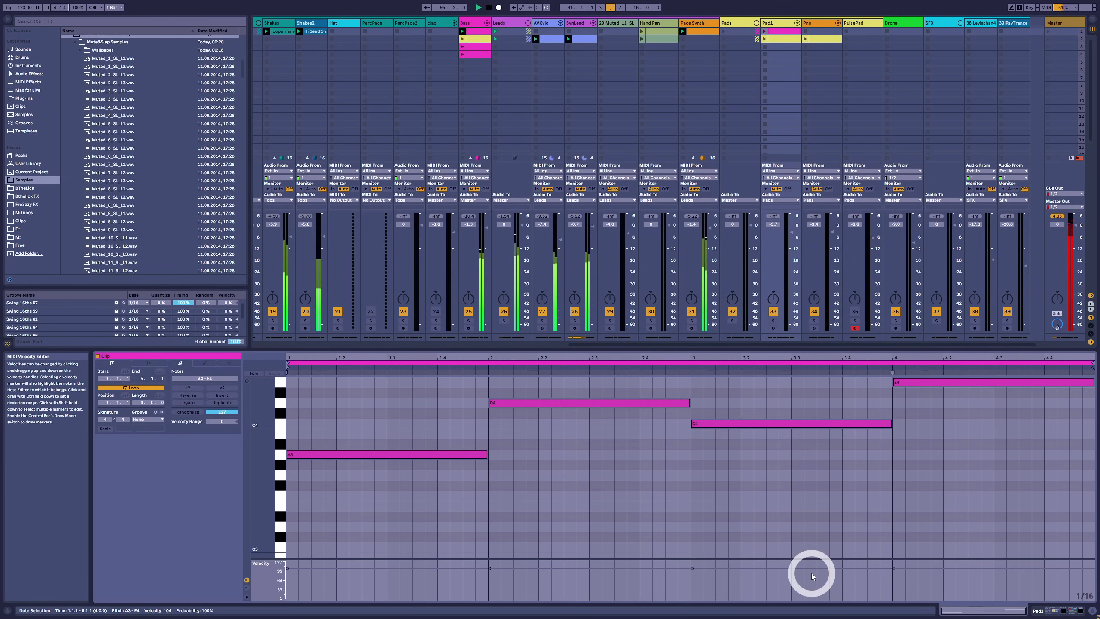
key("shift+Down")
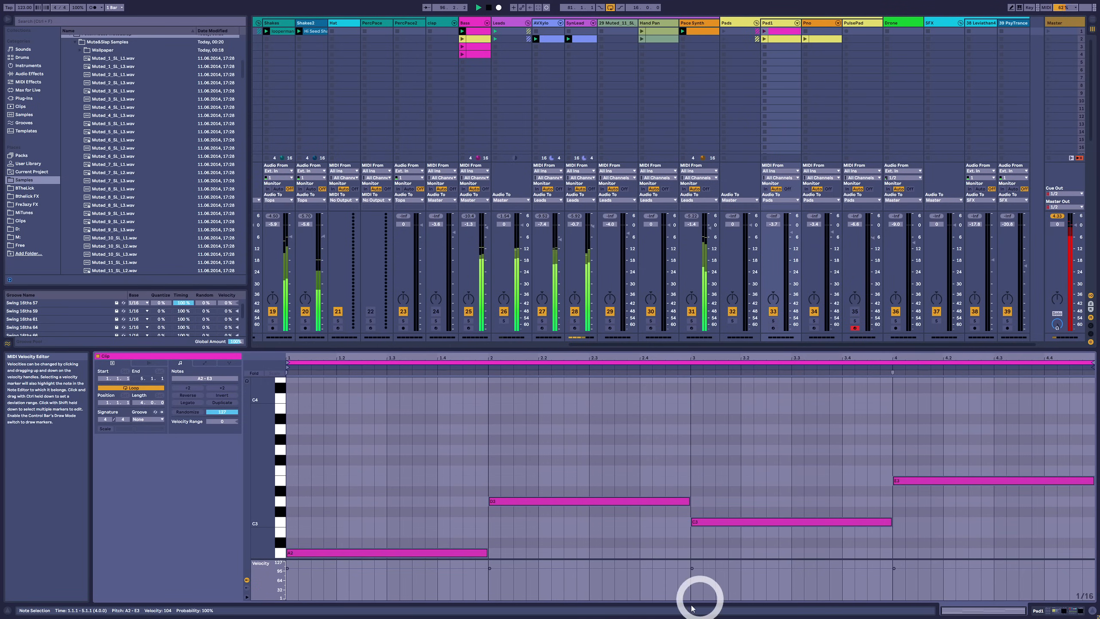
Build triads A2-C3-E3, D3-F3-A3, C3-E3-G3 and E3-G3-B3 in the Pad1 clip and launch it
left_click_drag(355, 545, 368, 478)
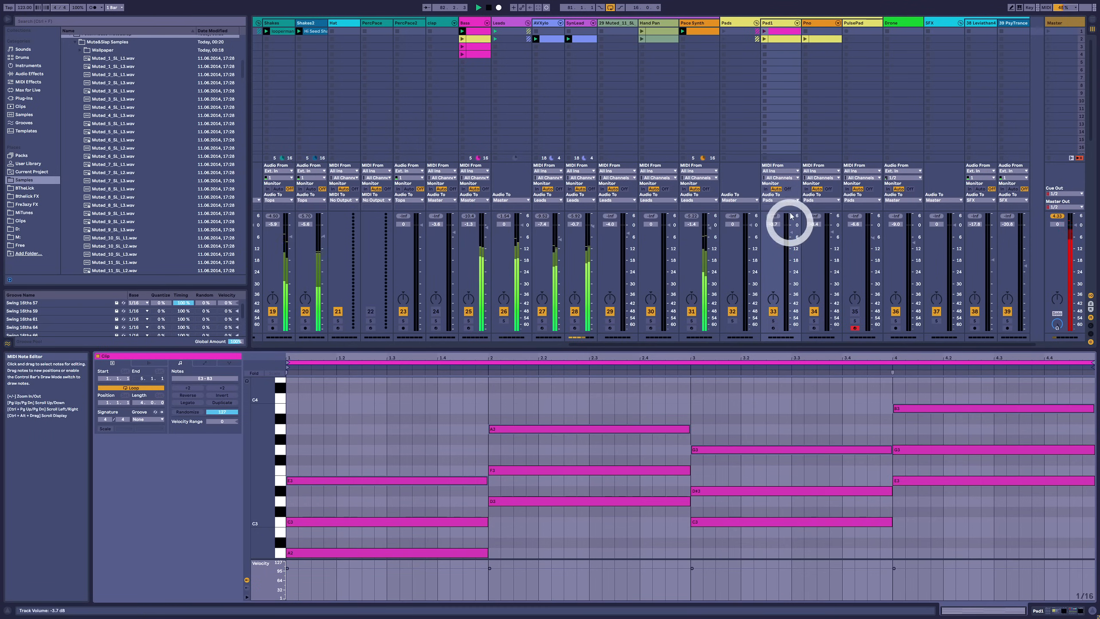
left_click_drag(762, 472, 766, 503)
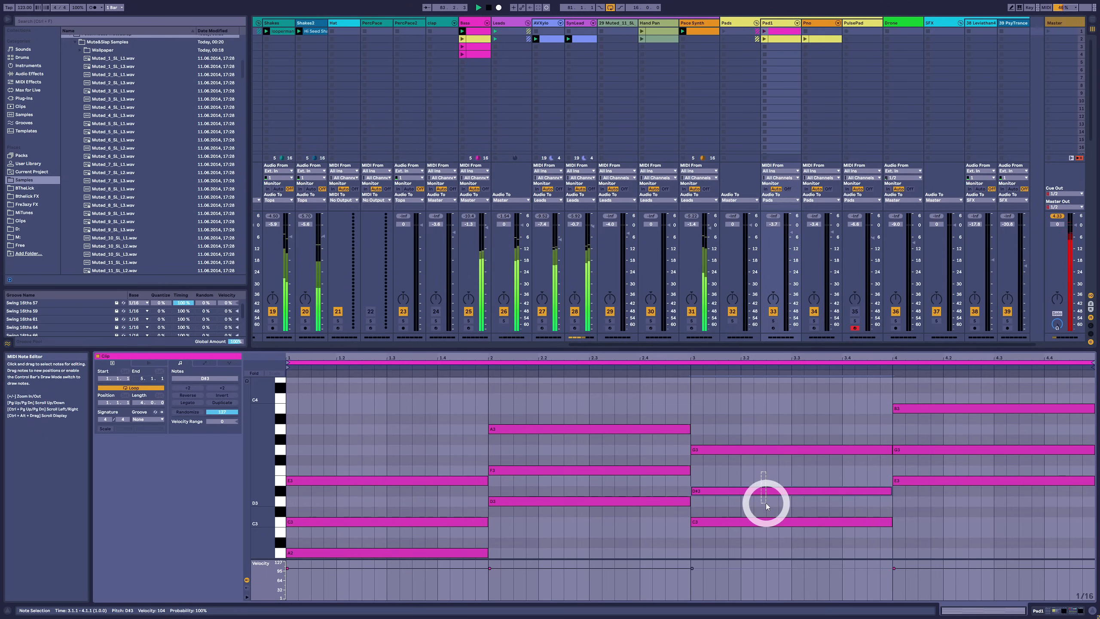
key("Up")
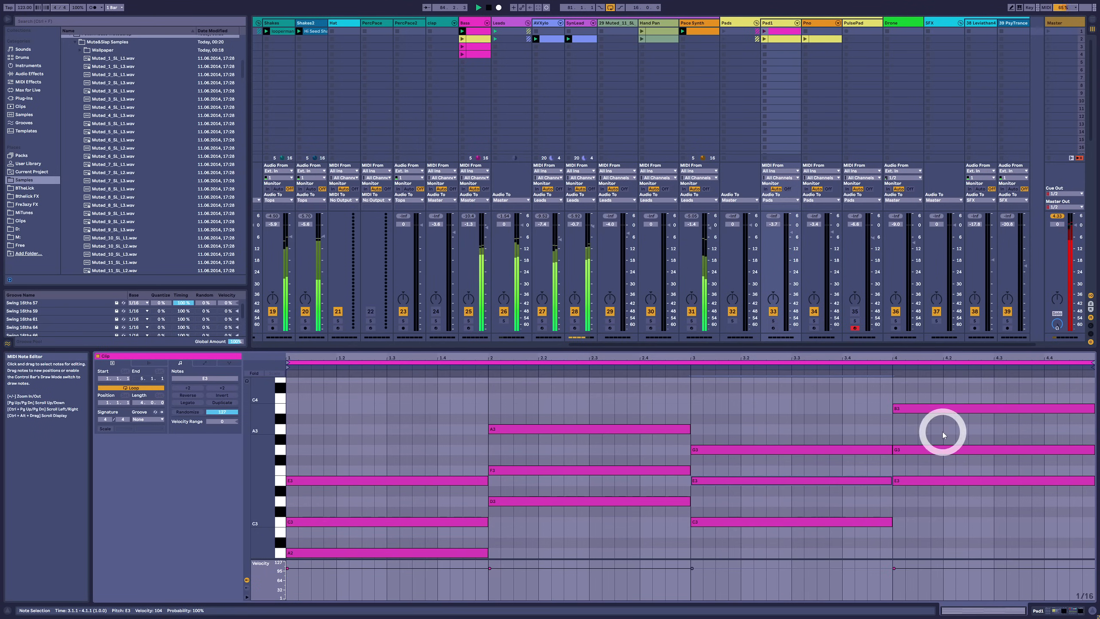
left_click(765, 32)
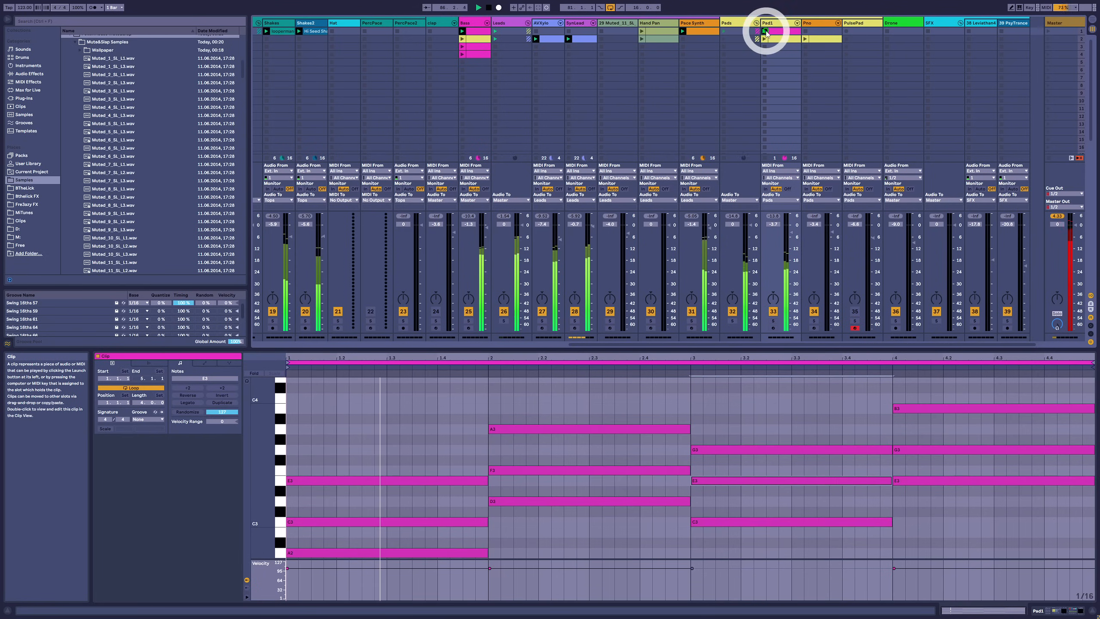
Create an empty clip in Pad1's third slot, play it against the first-slot chord clip, and stop the Pad1 track
double_click(768, 47)
left_click(765, 46)
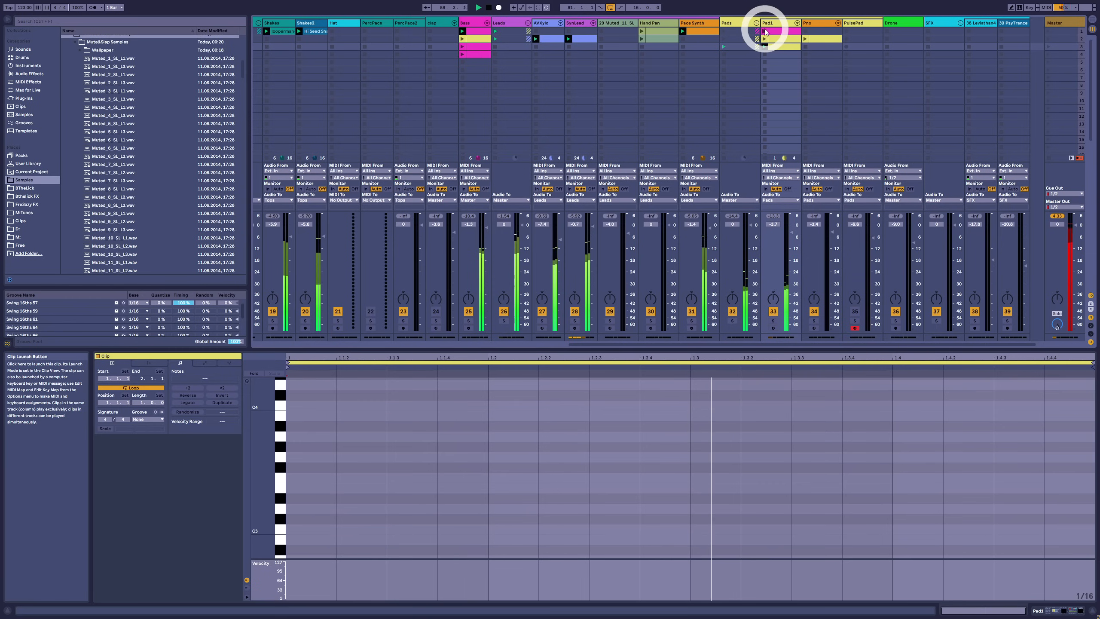
left_click(776, 31)
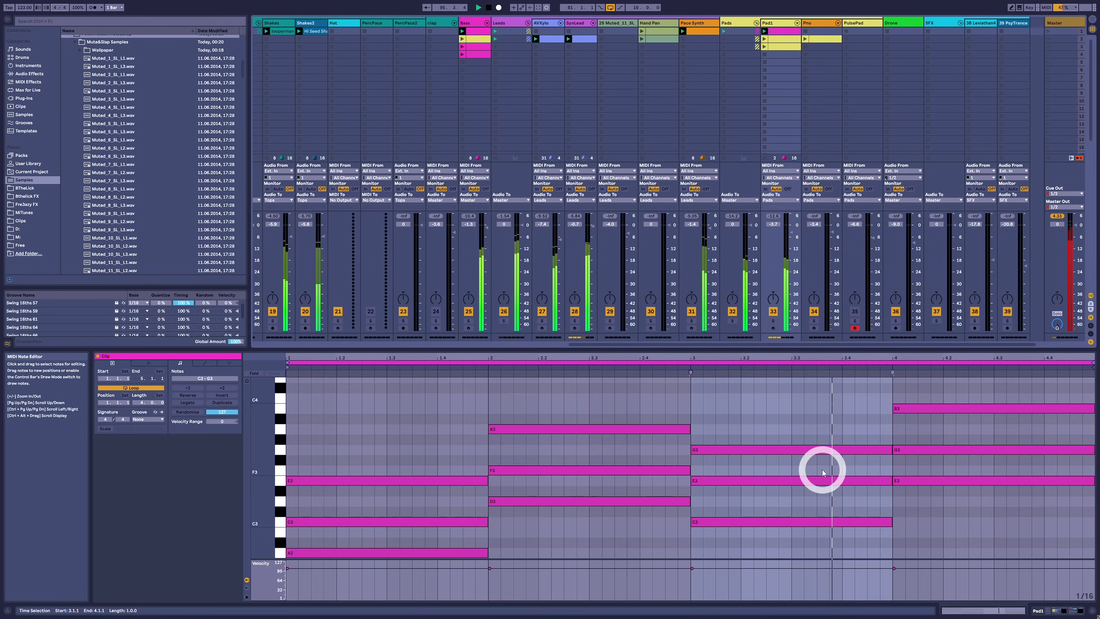
left_click(765, 54)
left_click(778, 33)
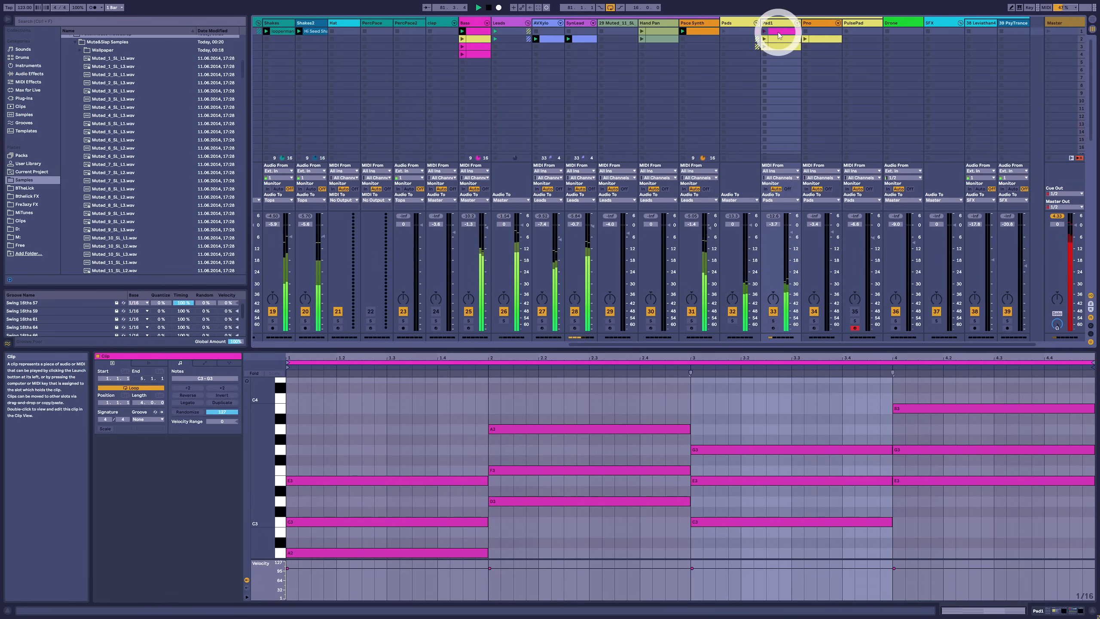
Raise the first chord's A2 and C3 an octave to voice it as E3, A3 and C4
left_click_drag(526, 396, 1053, 536)
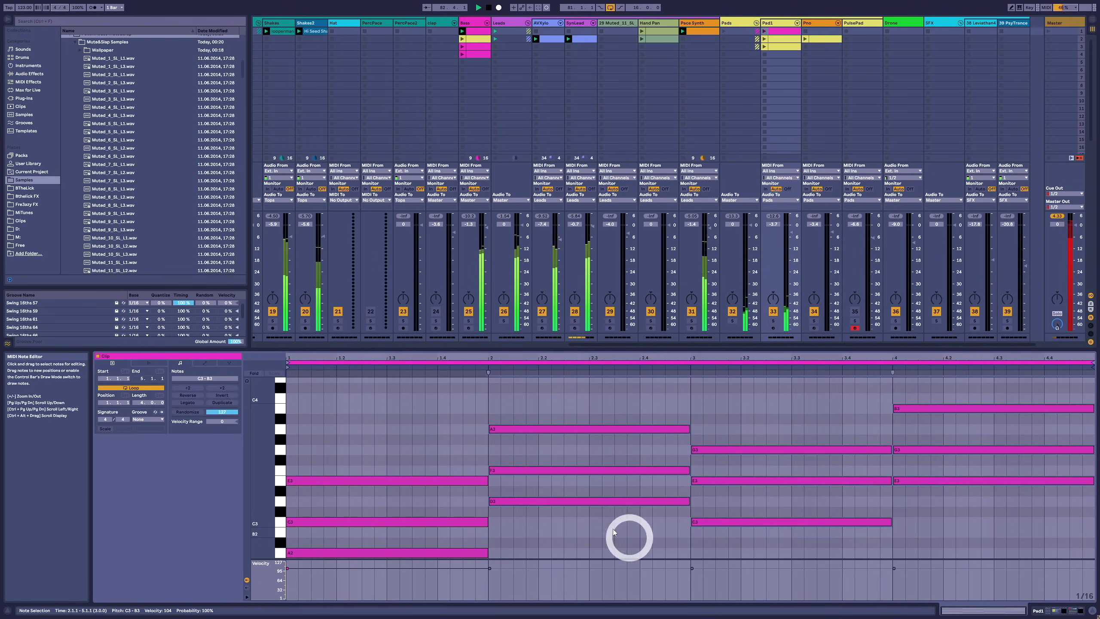
left_click(614, 532)
scroll(381, 483, "down", 2)
left_click_drag(364, 467, 366, 551)
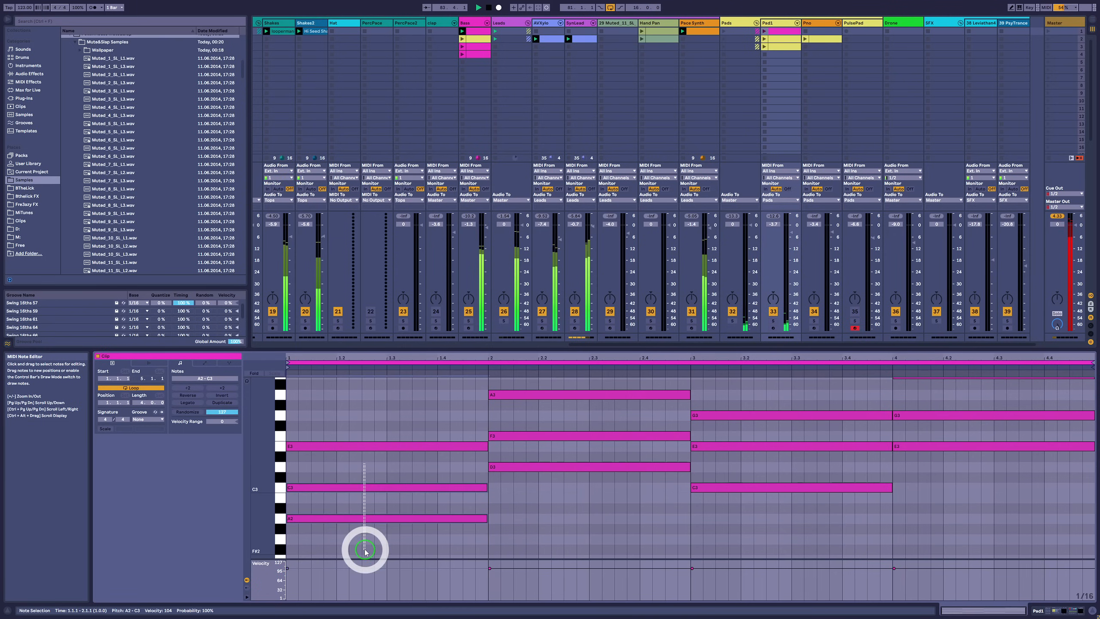
key("shift+Up")
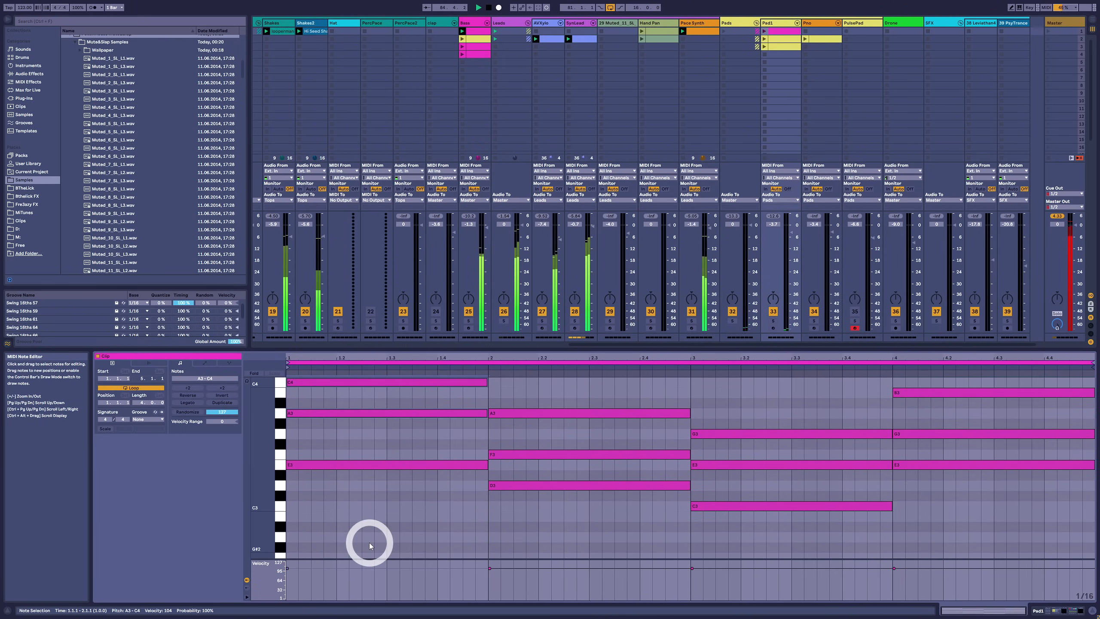
scroll(416, 520, "up", 1)
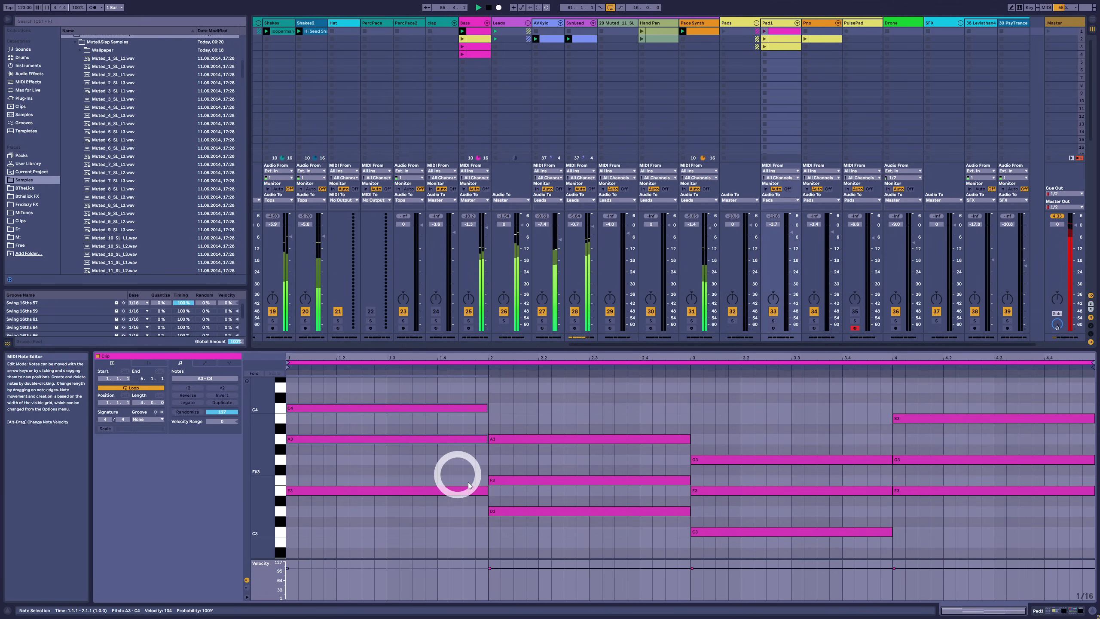
left_click(396, 409)
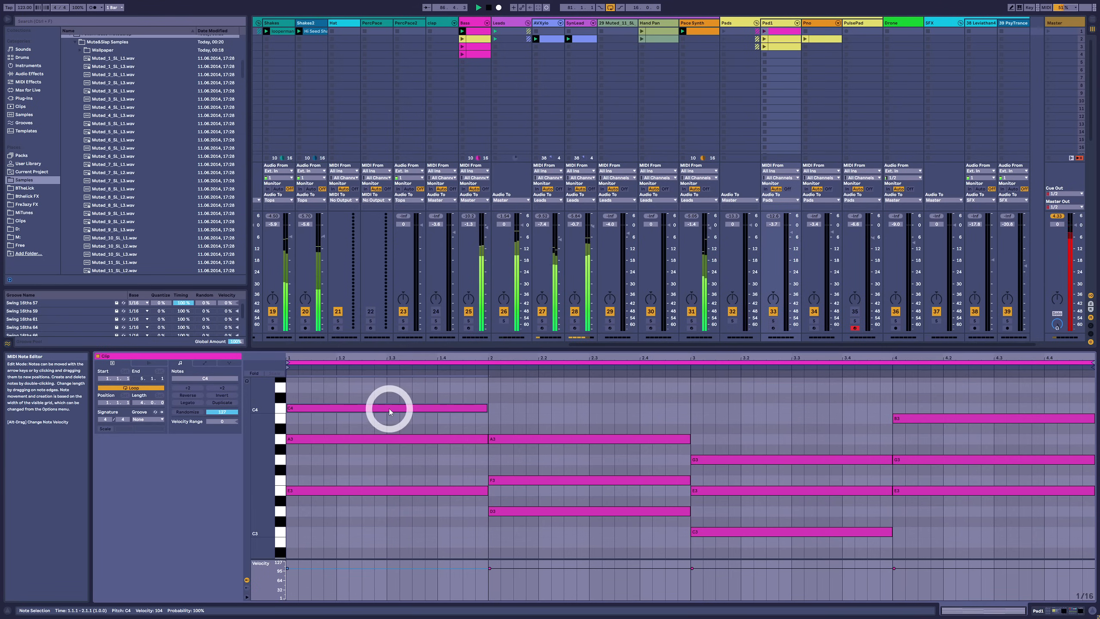
left_click(390, 491)
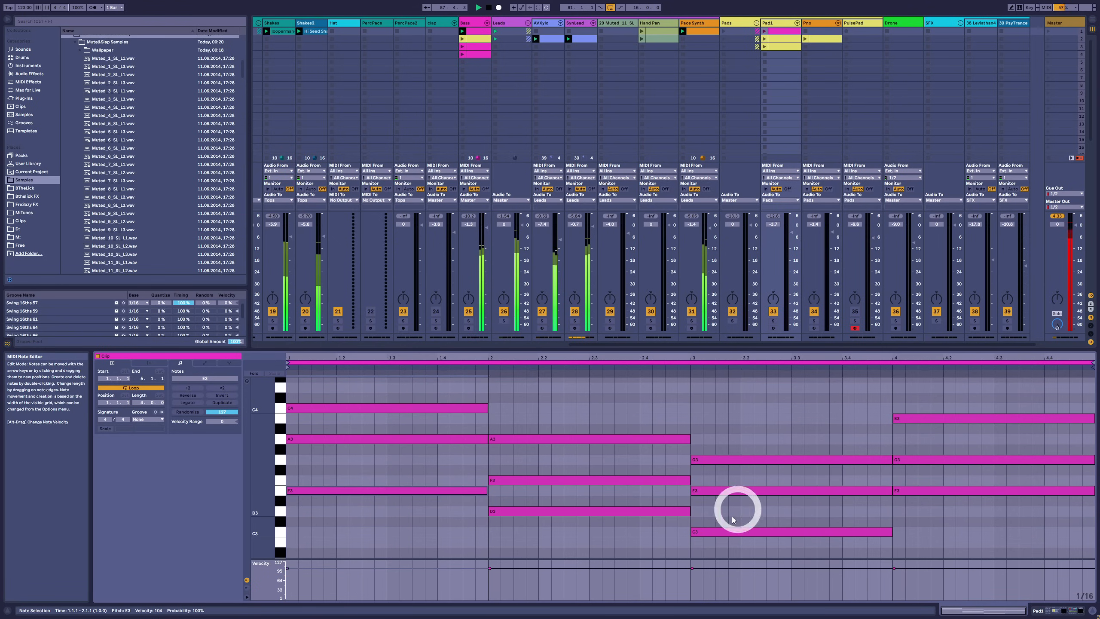
Raise the third chord's C3 and the second chord's D3 an octave, and copy A3 into the last two chords
left_click(726, 531)
key("shift+Up")
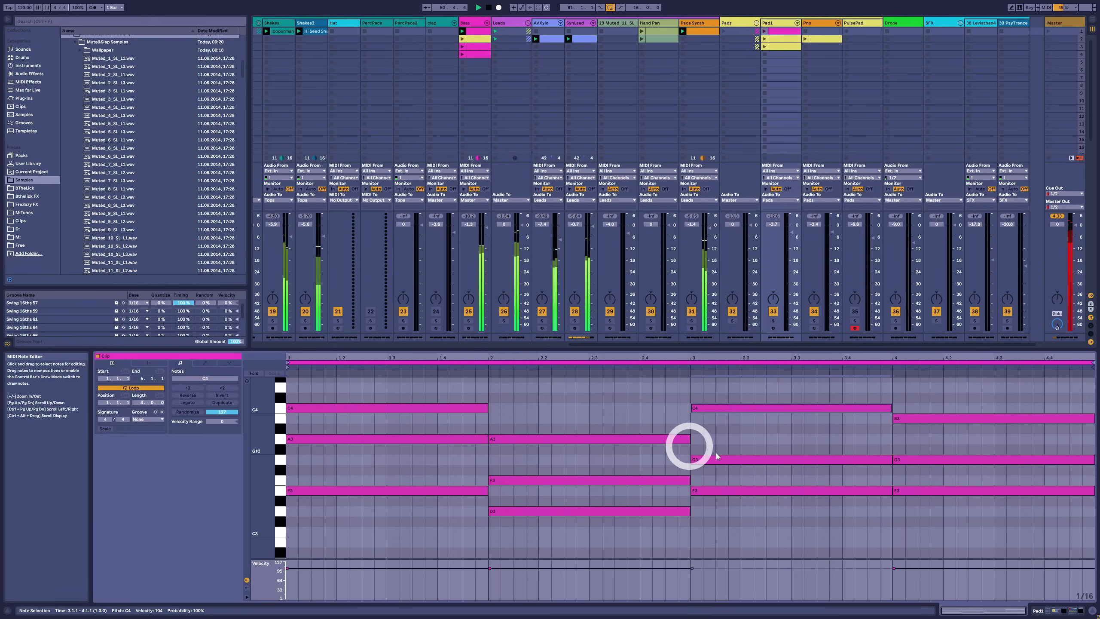
left_click_drag(547, 437, 953, 442)
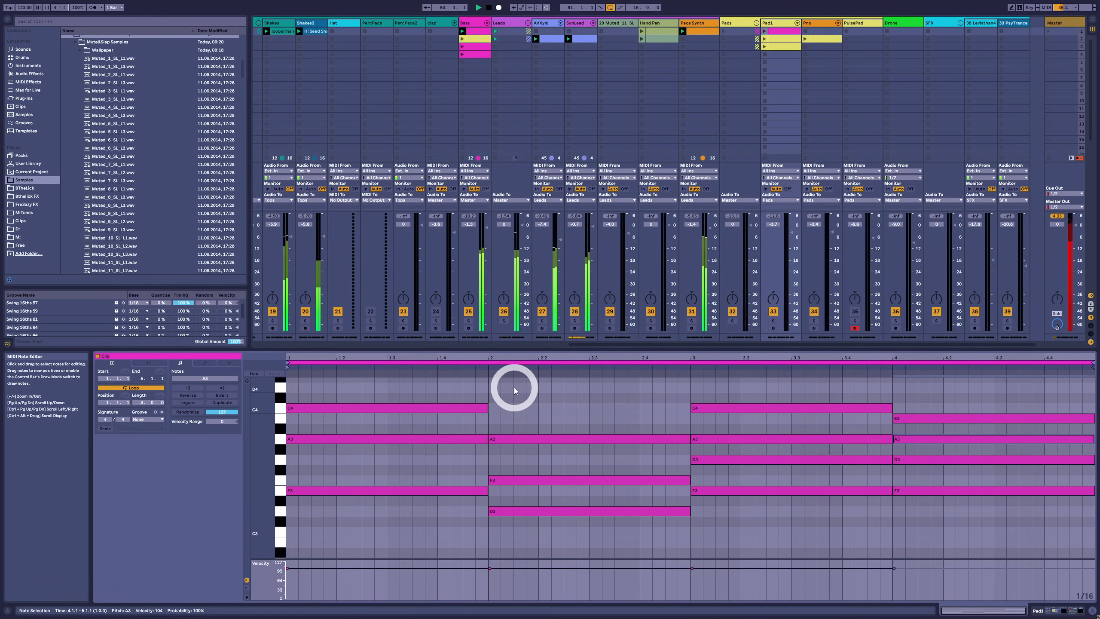
left_click(512, 511)
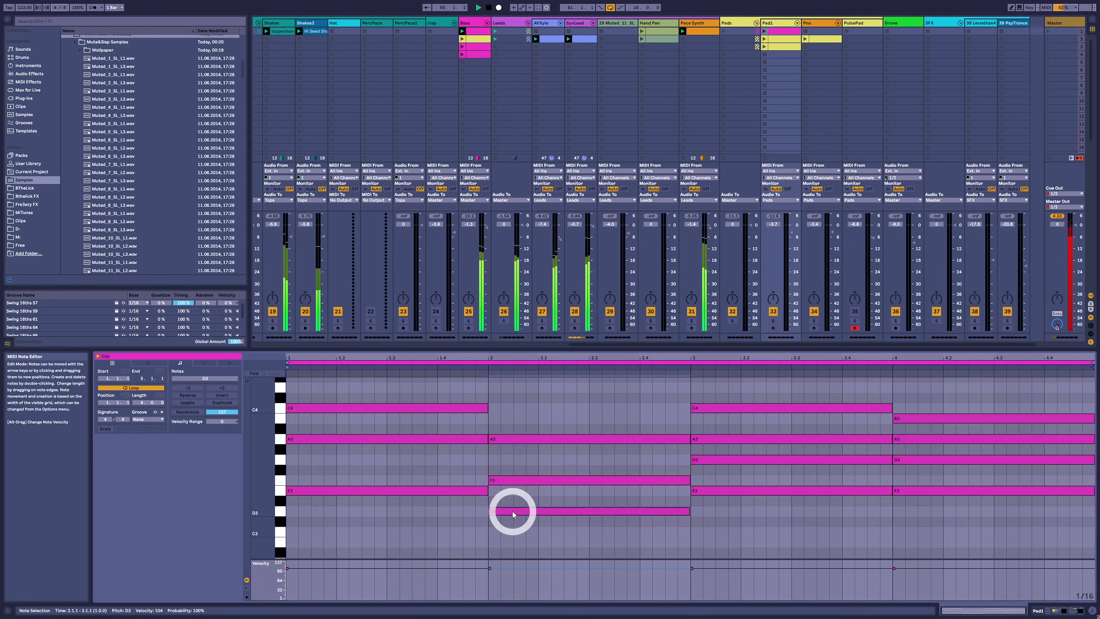
key("shift+Up")
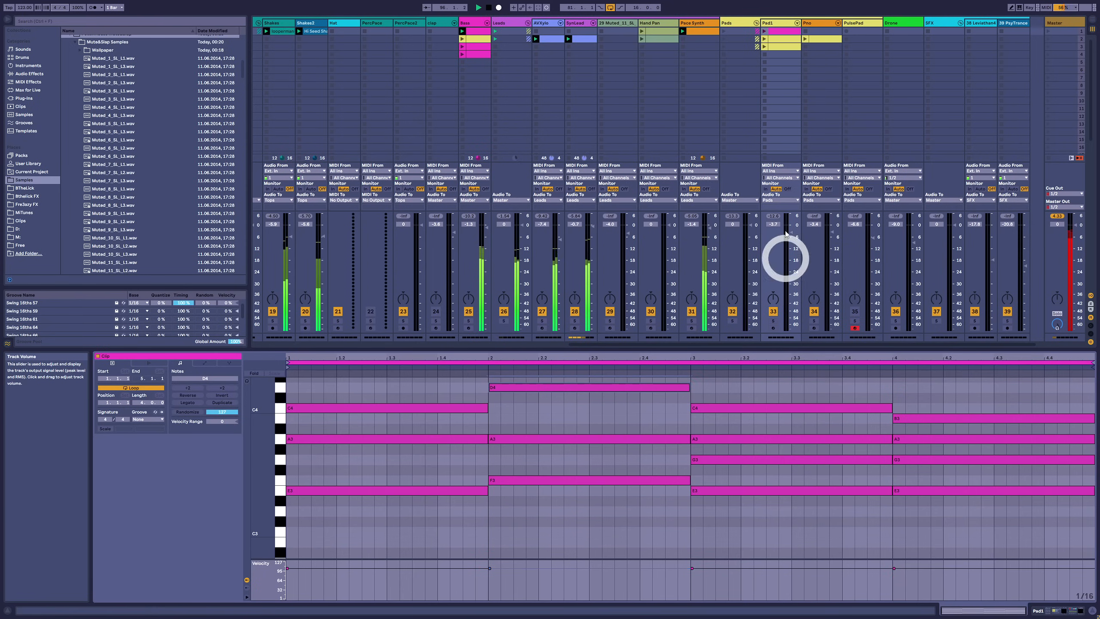
Launch the revoiced Pad1 chord clip and lower the second chord's F3 to E3
left_click(764, 32)
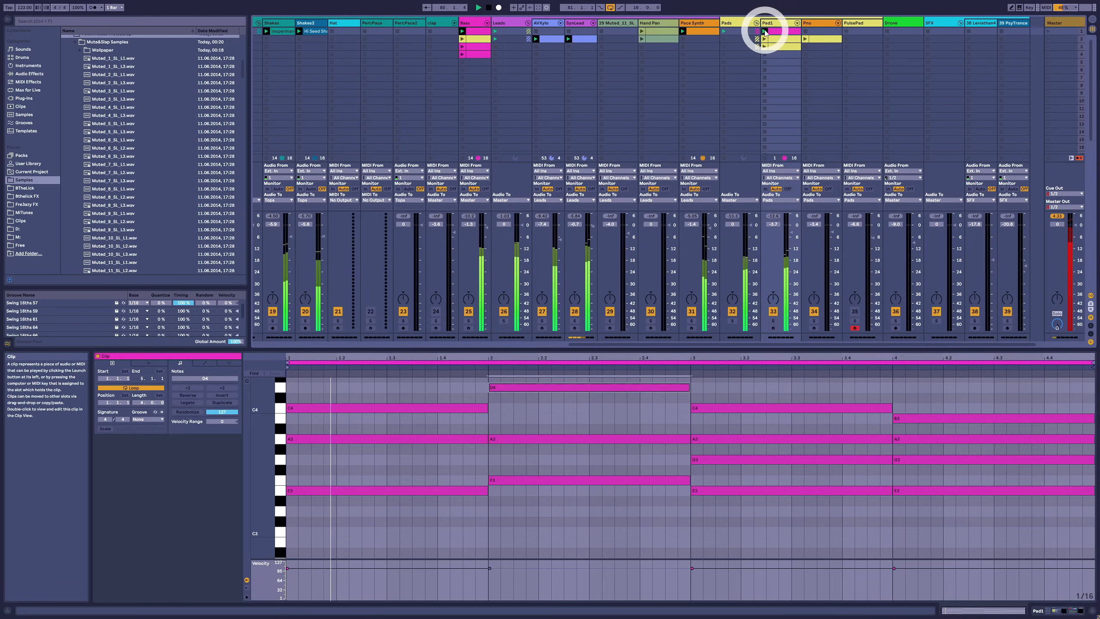
left_click(568, 480)
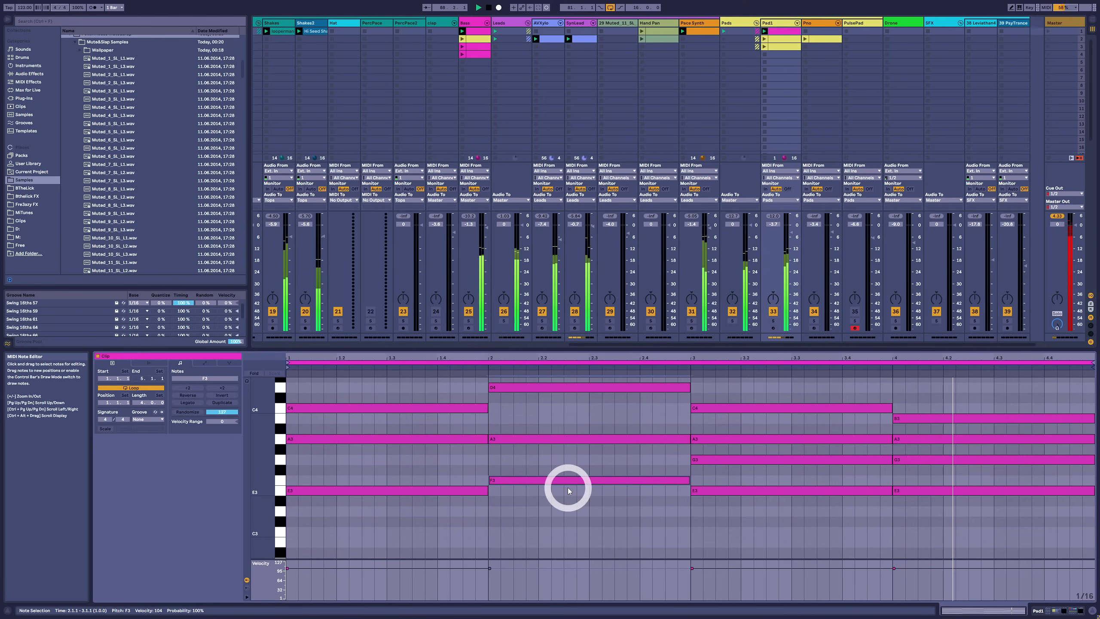
key("Down")
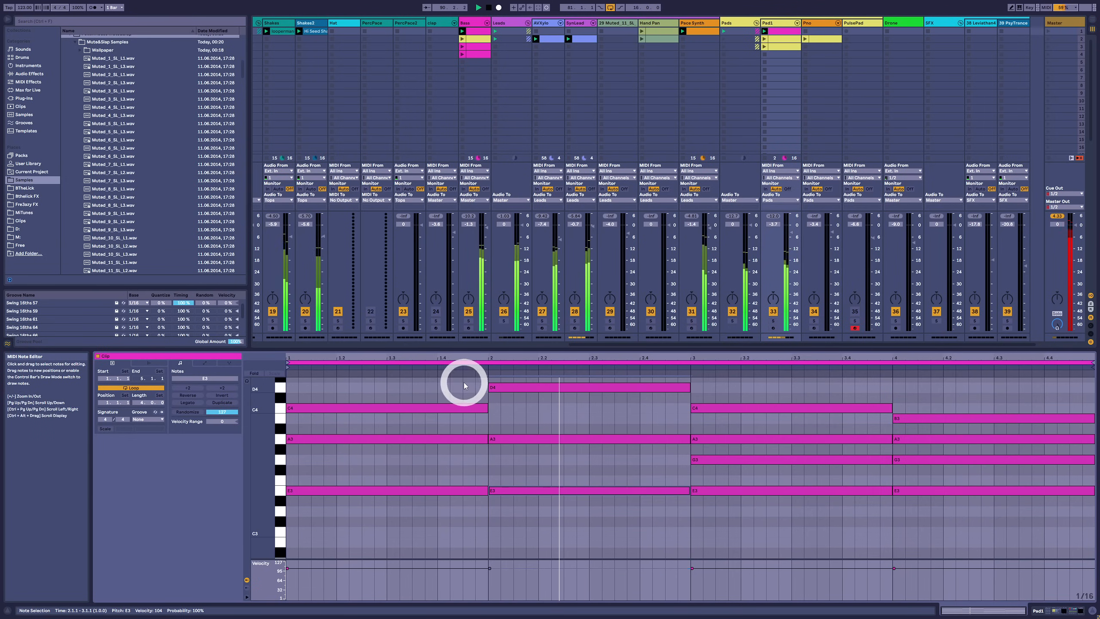
Drop the four chords' top notes an octave to C3, D3, C3 and B2, and copy the clip to Pno's first slot
left_click_drag(460, 380, 991, 418)
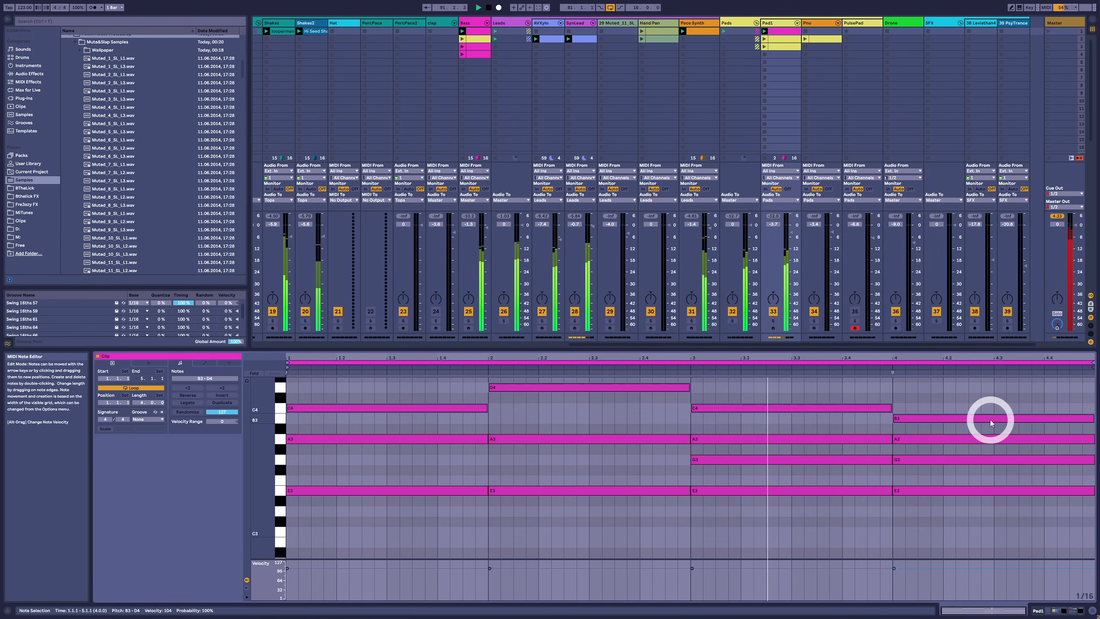
key("shift+Down")
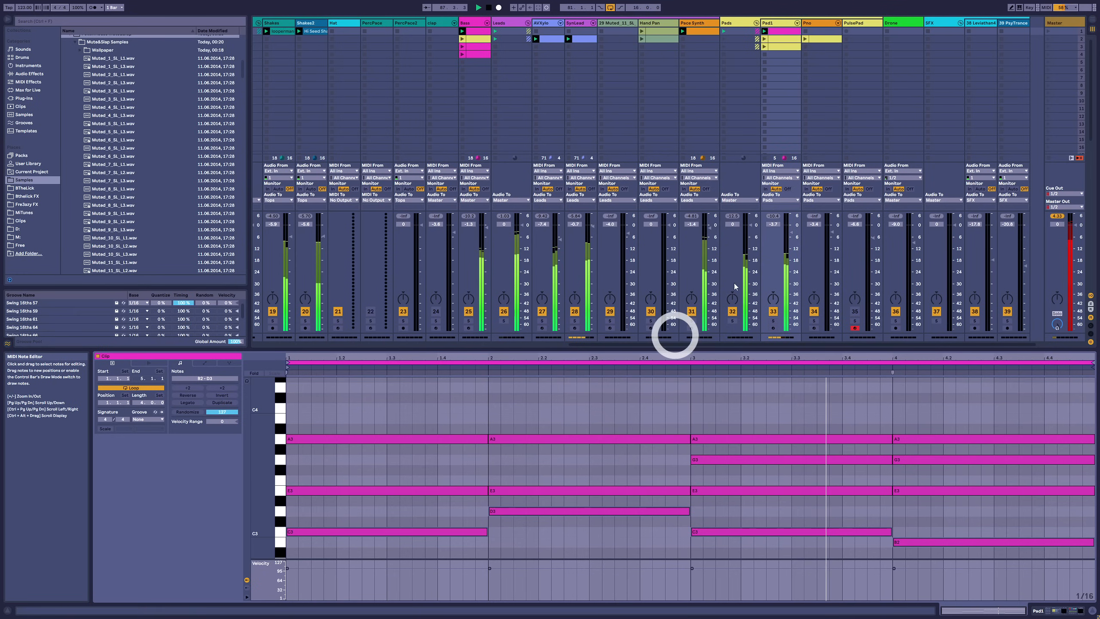
left_click_drag(776, 34, 806, 33)
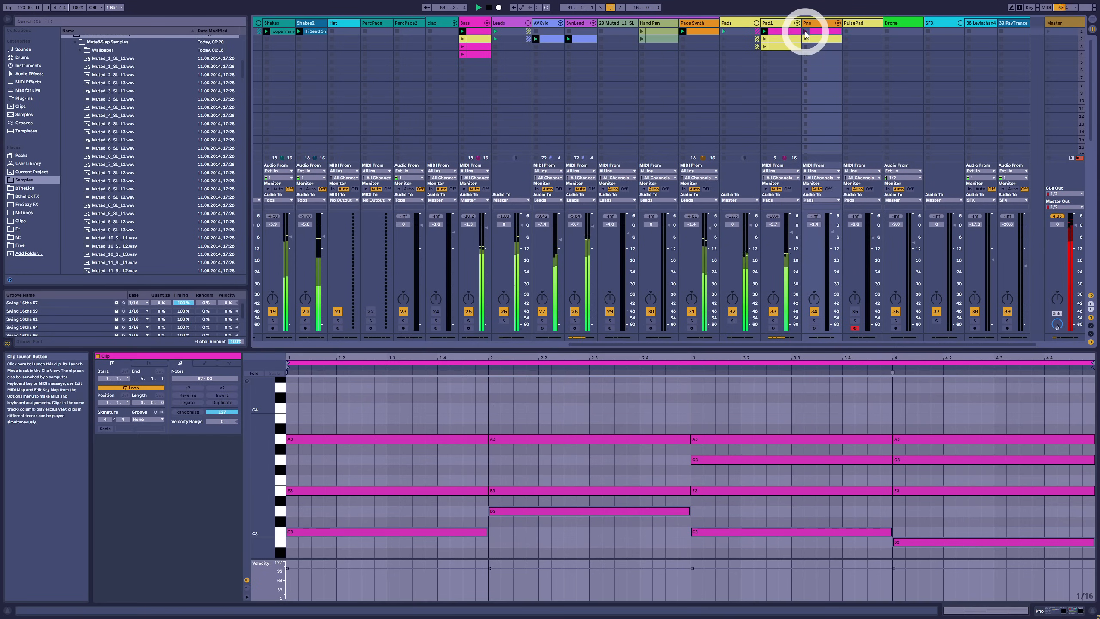
Launch Pno's first clip and delay its A3 and E3 notes slightly, A3 more than E3, to strum the chords
left_click(805, 33)
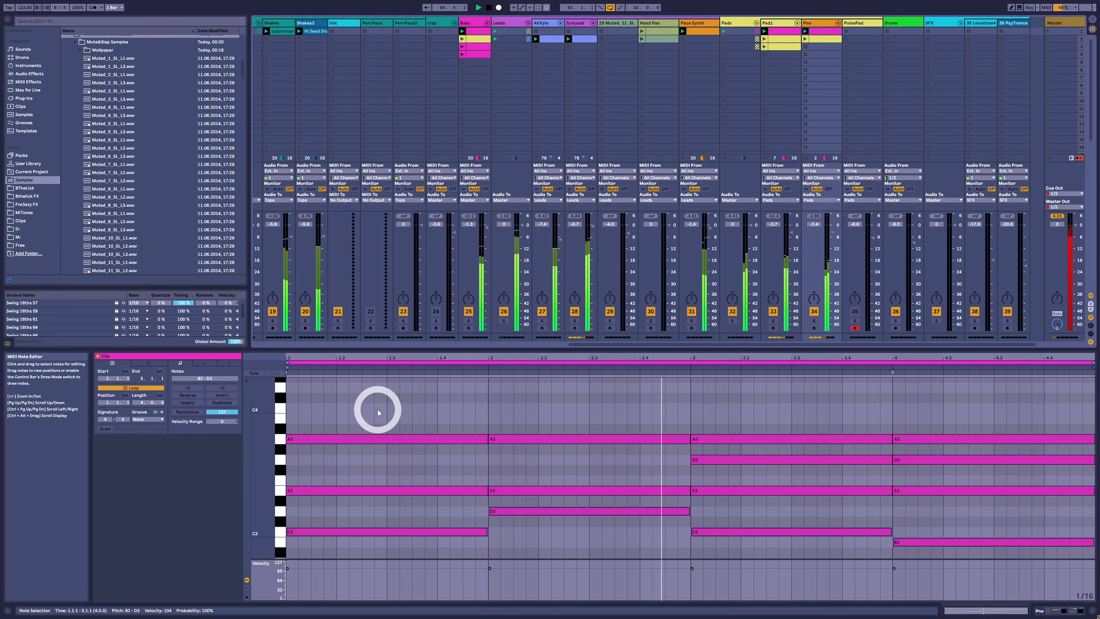
left_click_drag(377, 409, 953, 442)
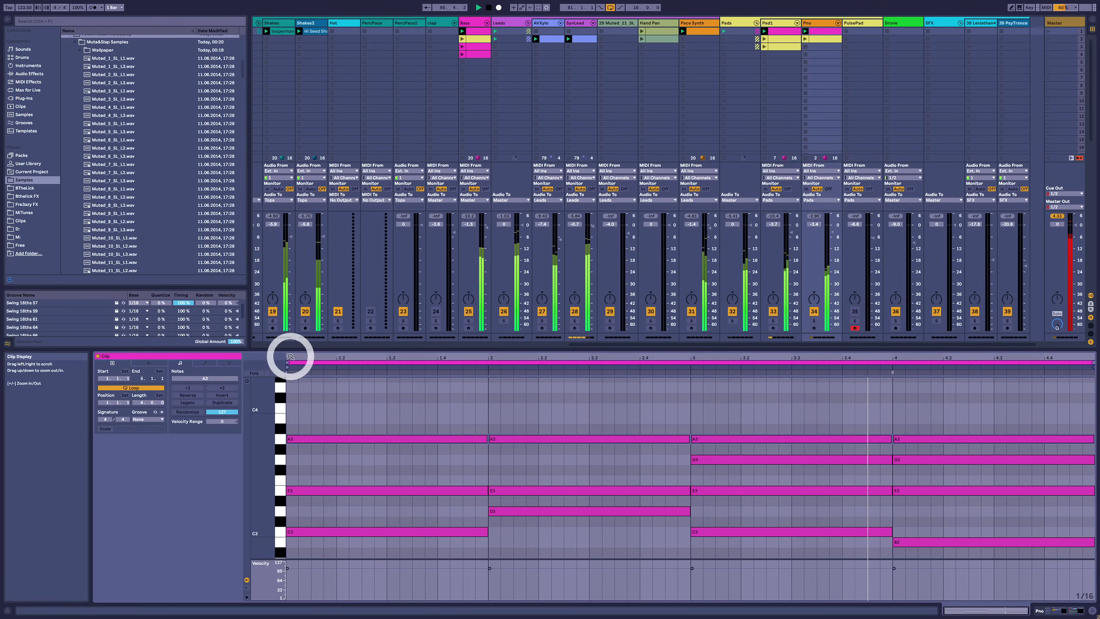
left_click_drag(286, 439, 914, 490)
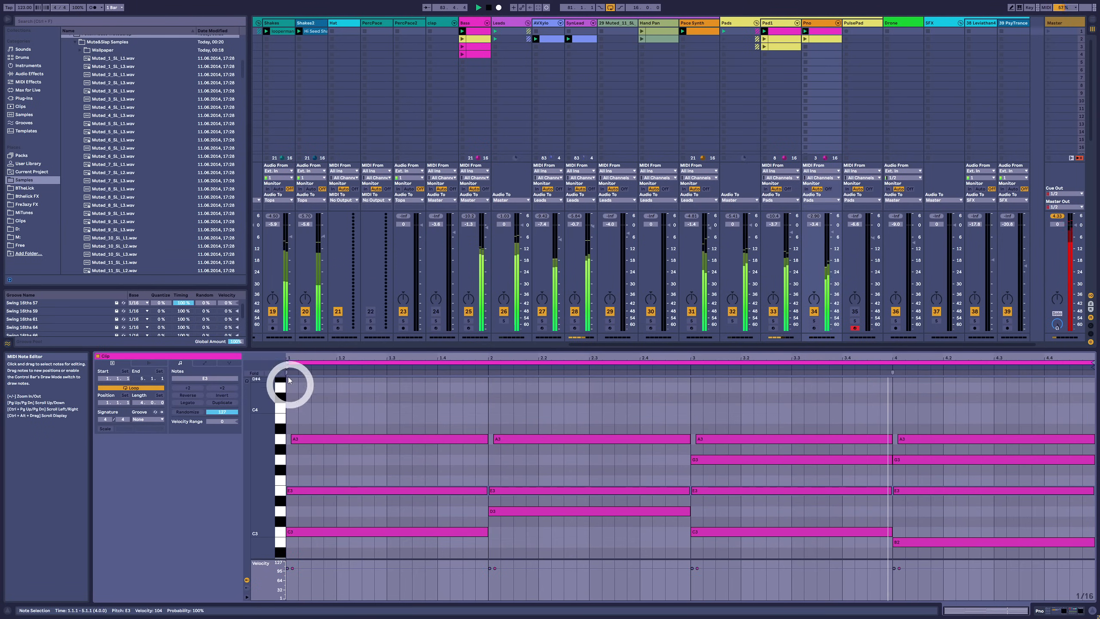
left_click_drag(289, 359, 289, 390)
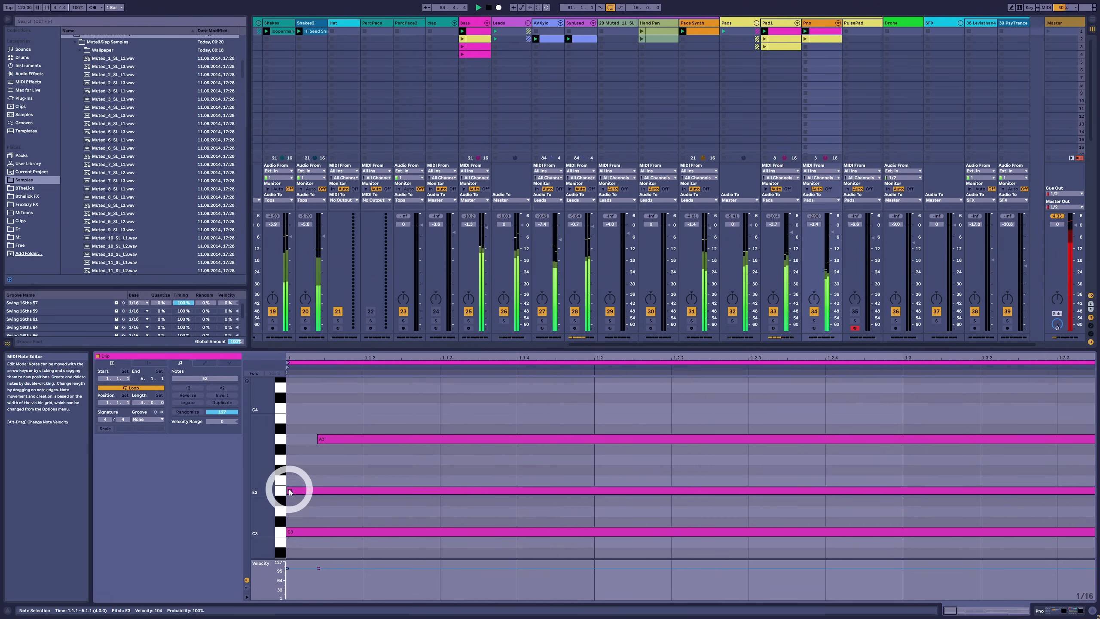
left_click_drag(289, 490, 304, 490)
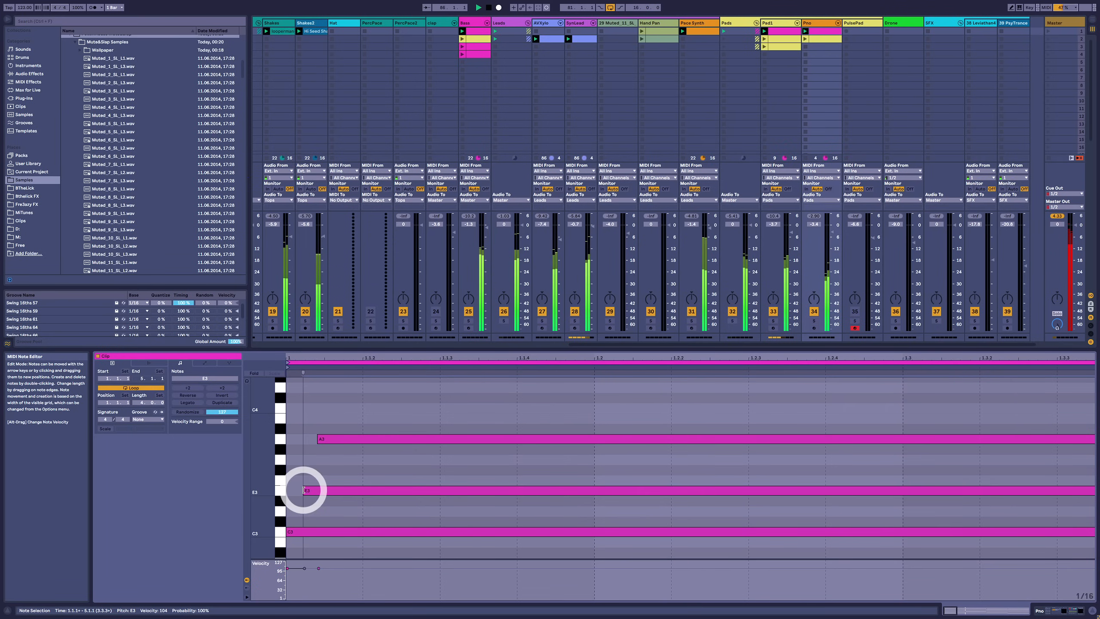
left_click_drag(353, 357, 353, 327)
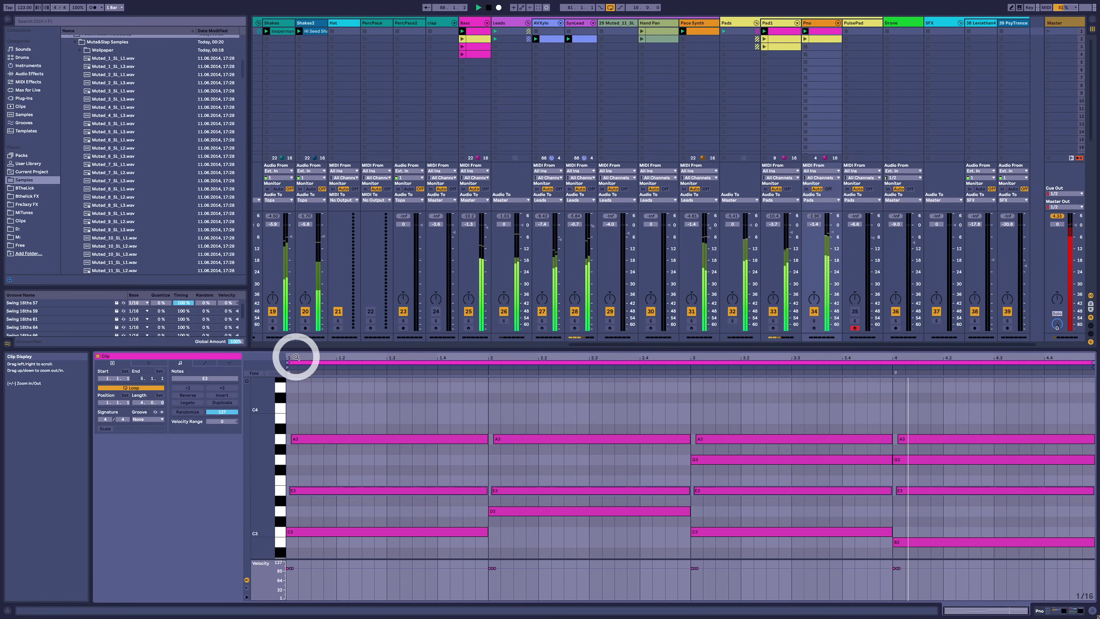
Delay the G3 notes in the last two chords slightly so they sound just after E3
left_click(693, 460)
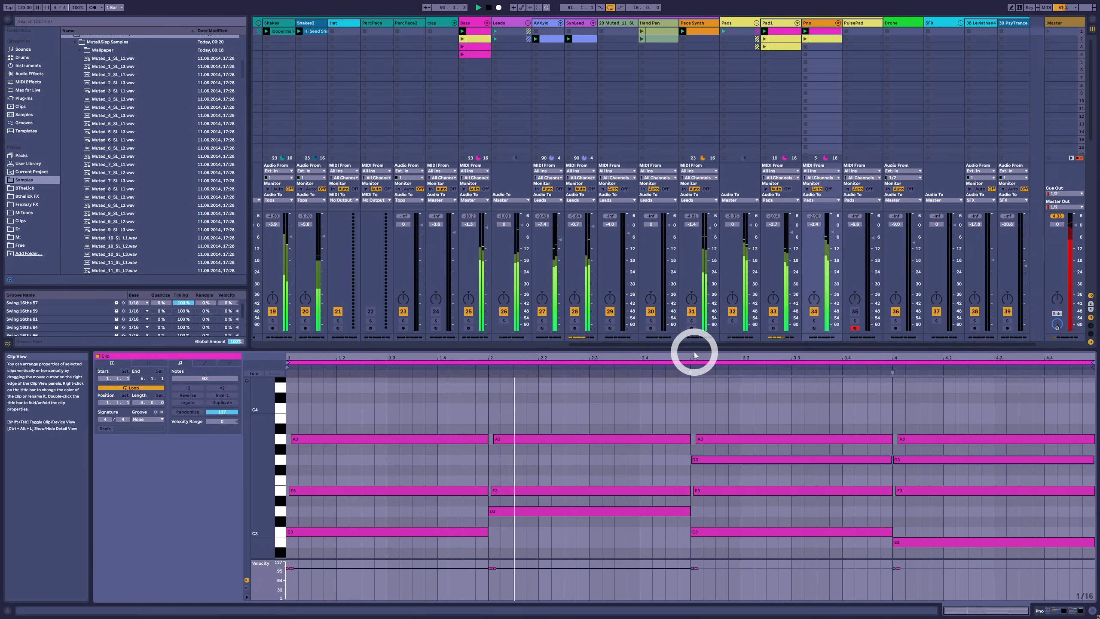
left_click_drag(693, 357, 698, 460)
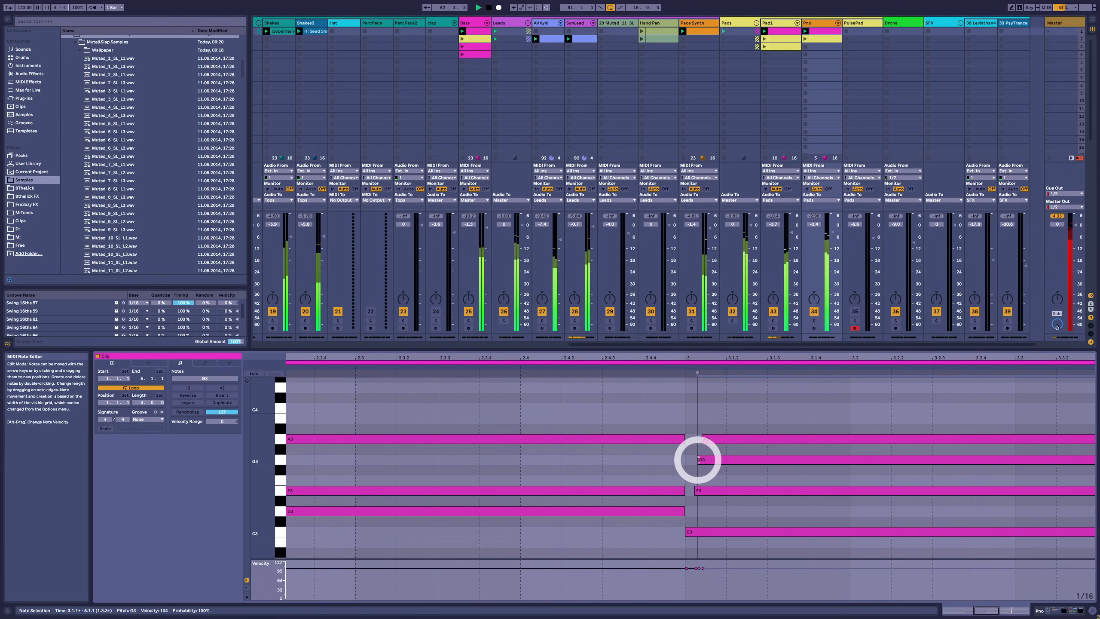
left_click_drag(586, 357, 676, 341)
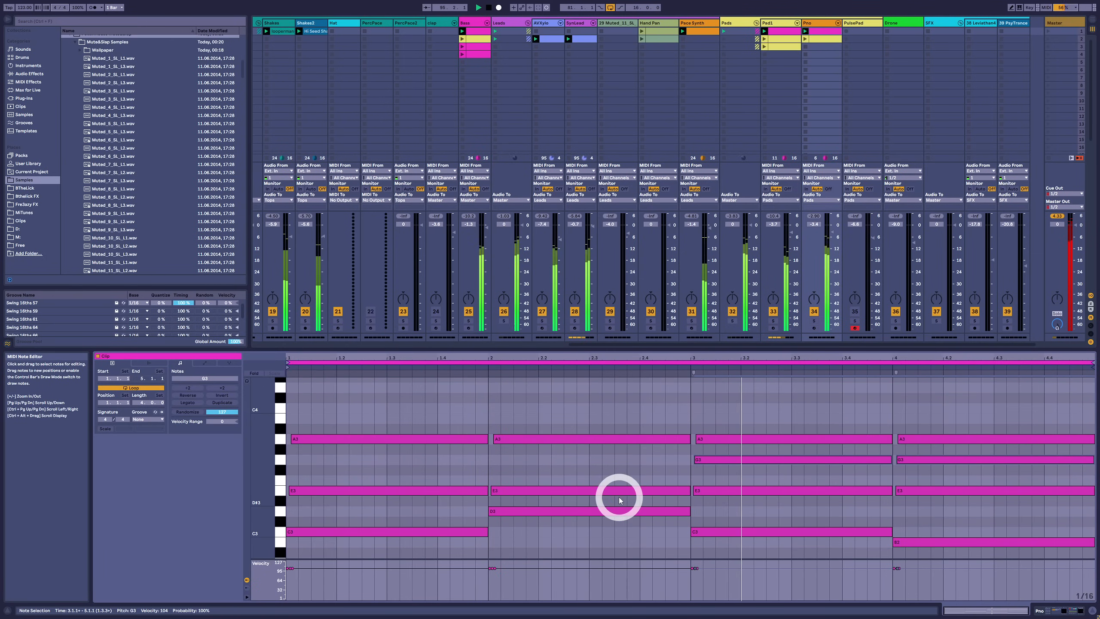
Shift the third chord slightly ahead of bar 3, keep the fourth chord at bar 4, and nudge the first chord's A3 earlier
left_click_drag(772, 402, 933, 544)
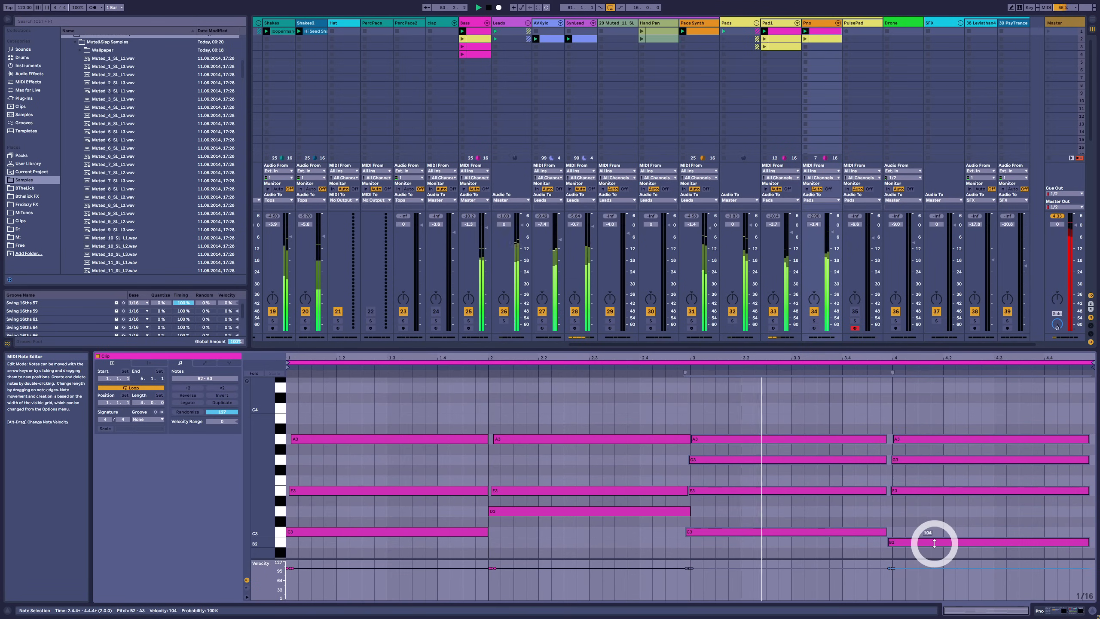
left_click_drag(923, 419, 912, 545)
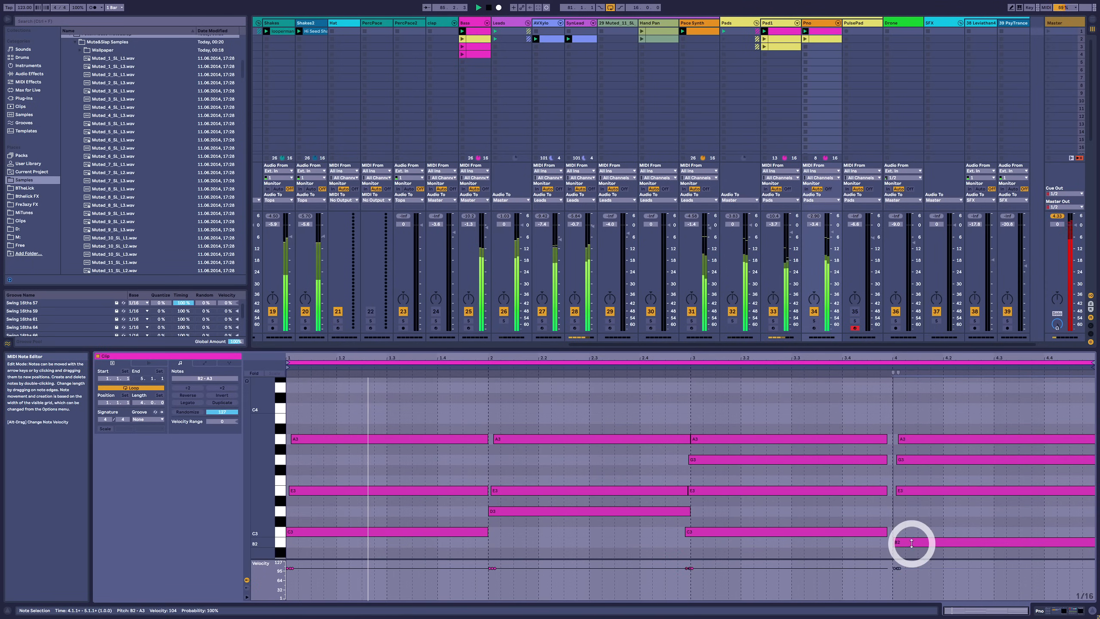
left_click(311, 443)
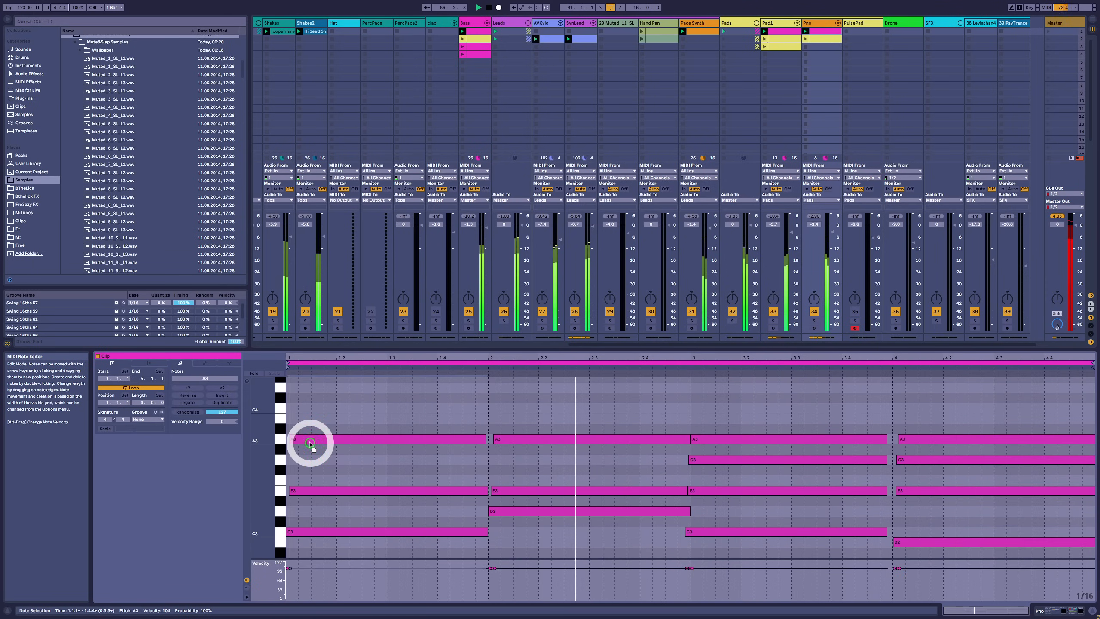
left_click(385, 495)
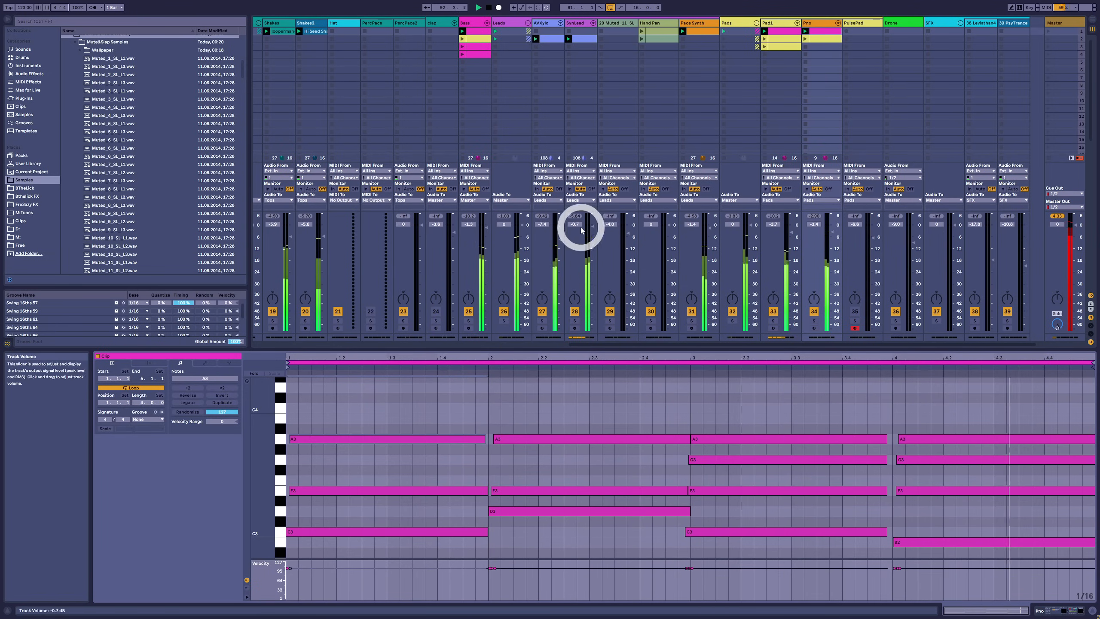
key("shift+Tab")
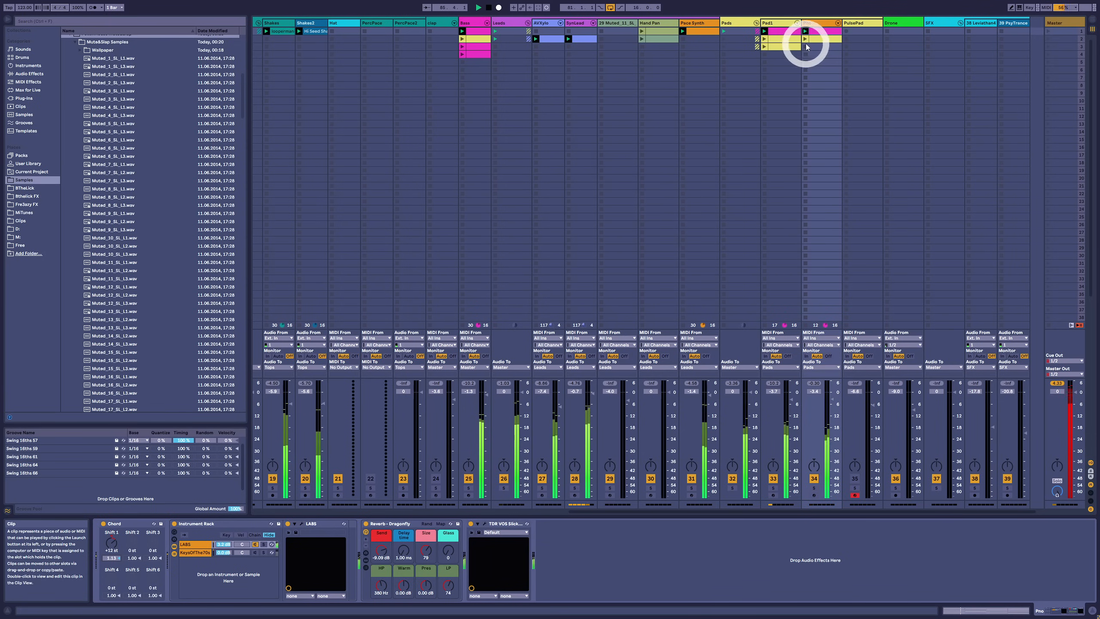
Reopen Pno's first clip and shorten all three notes of its first chord to end at beat 1.4
double_click(819, 33)
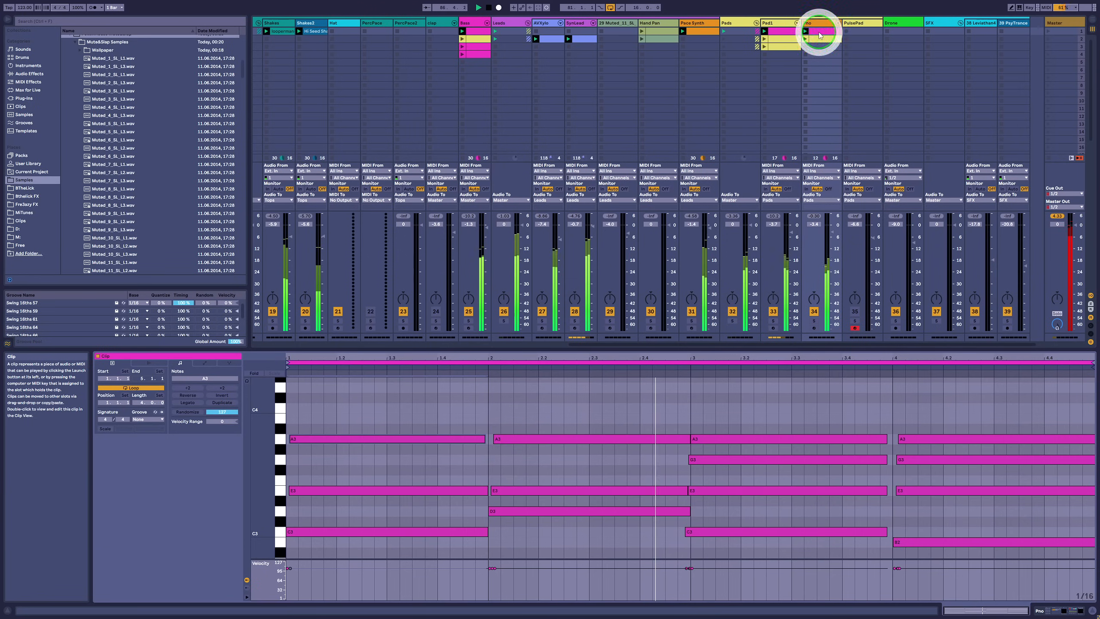
left_click_drag(460, 402, 442, 554)
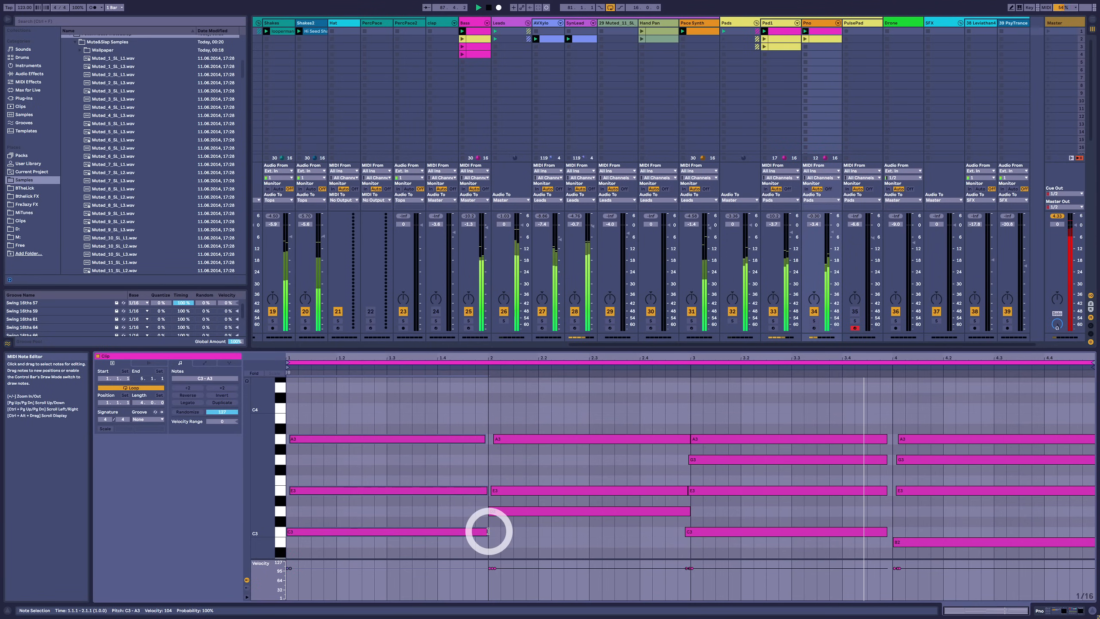
left_click_drag(488, 531, 434, 434)
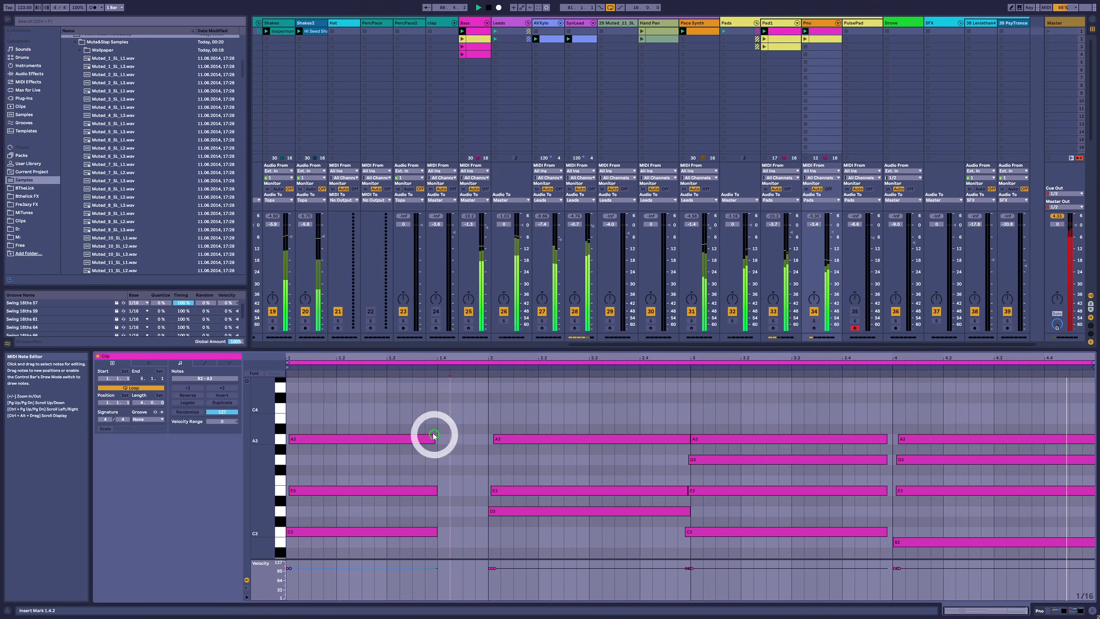
Add a short C3, E3 and A3 chord from 1.4.1 to 1.4.4 and extend the second chord to start at 1.4.4
left_click(395, 543)
double_click(443, 529)
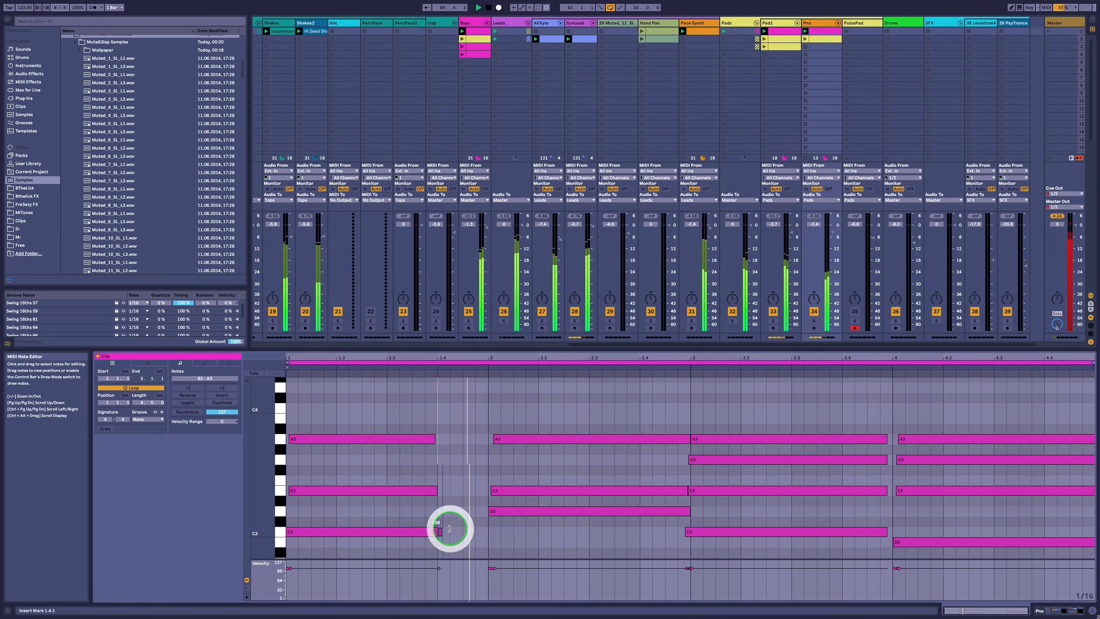
double_click(444, 490)
double_click(444, 439)
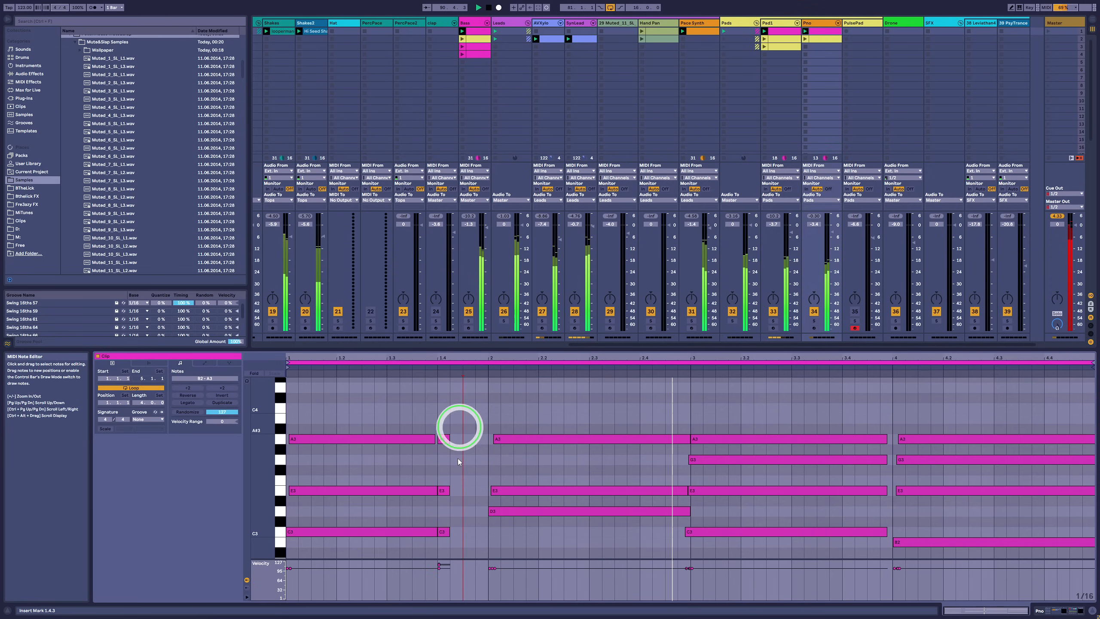
left_click_drag(448, 532, 475, 532)
left_click_drag(491, 430, 477, 506)
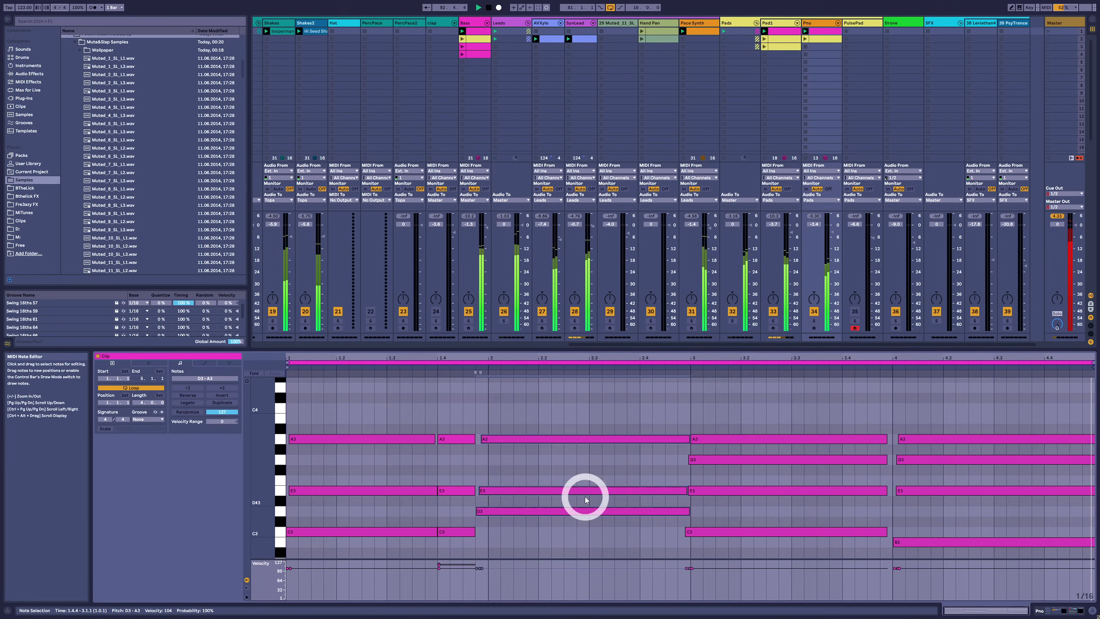
Shorten the third chord to end just before beat 3.4 and add short A3, F3 and C3 notes from 3.4.1 to 3.4.4
left_click_drag(743, 409, 747, 592)
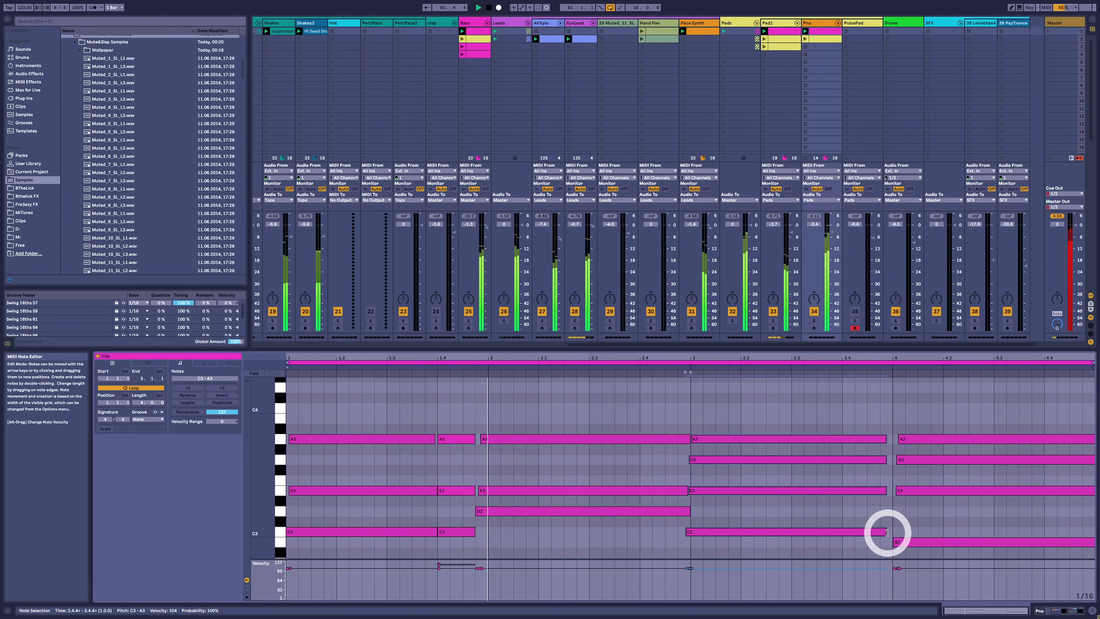
left_click_drag(886, 532, 838, 532)
left_click(850, 442)
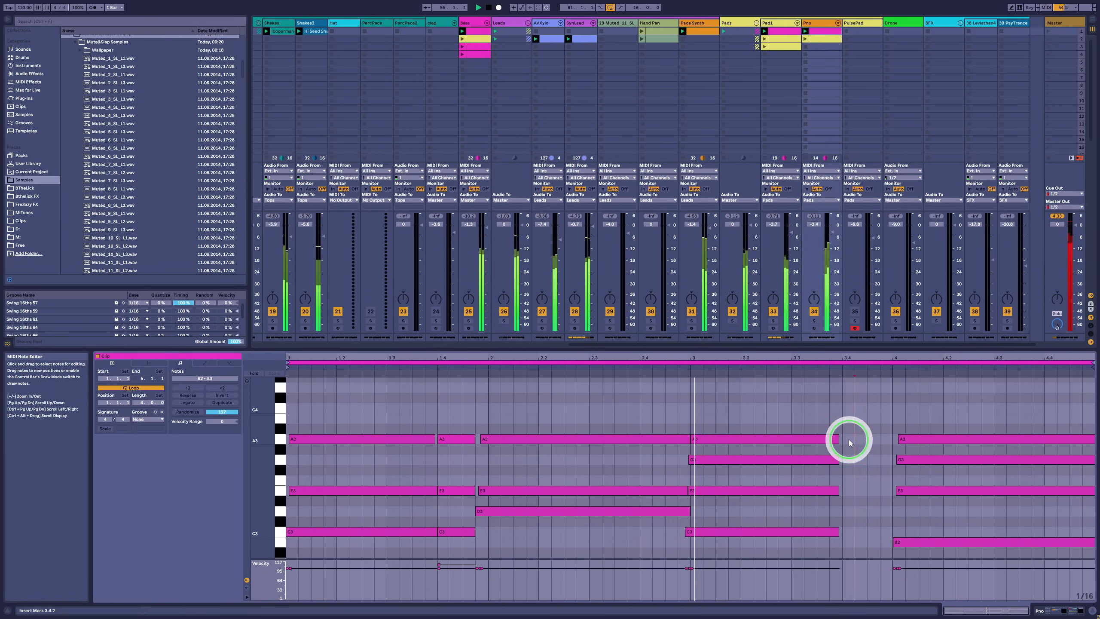
double_click(850, 441)
left_click_drag(853, 441, 866, 533)
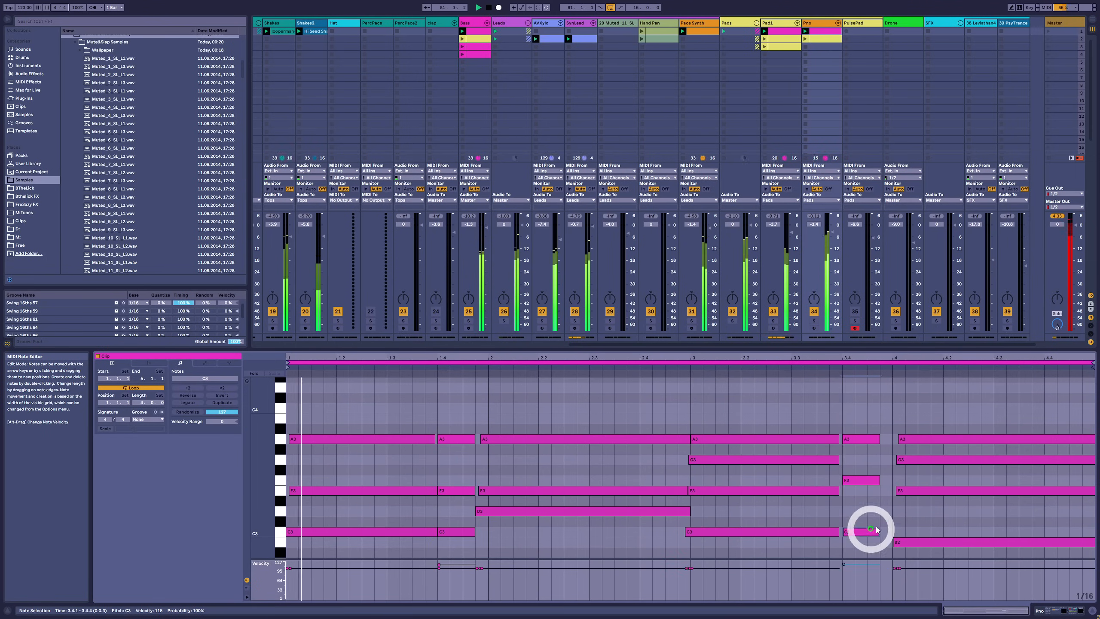
Extend the fourth chord's start back to the end of the short chord at 3.4.1 and lower that short chord's F3 to E3
left_click_drag(923, 408, 879, 540)
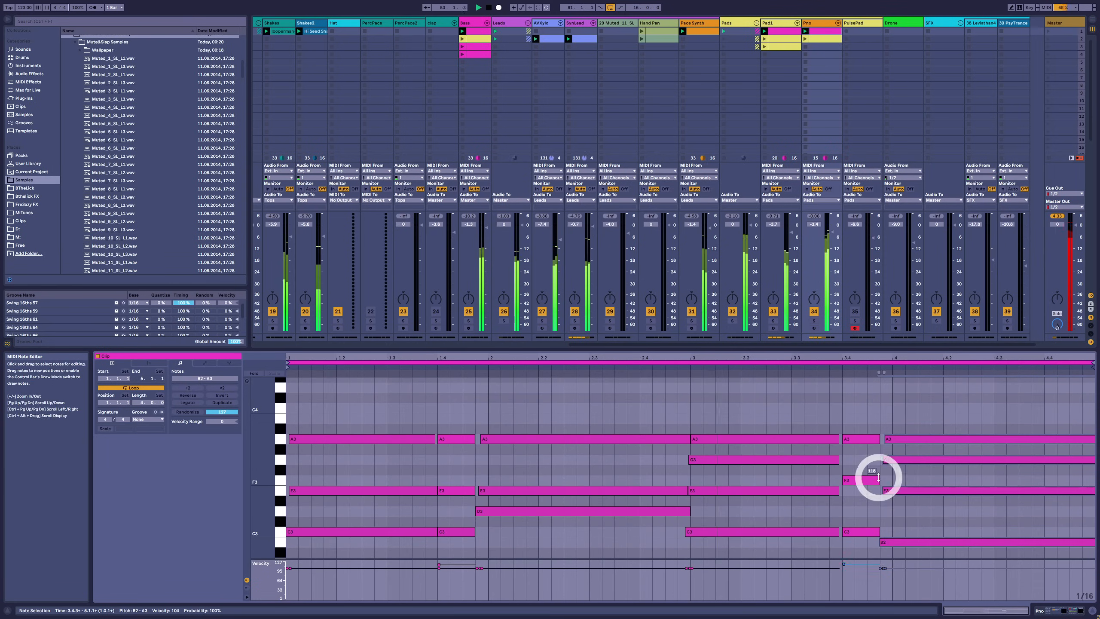
left_click(847, 477)
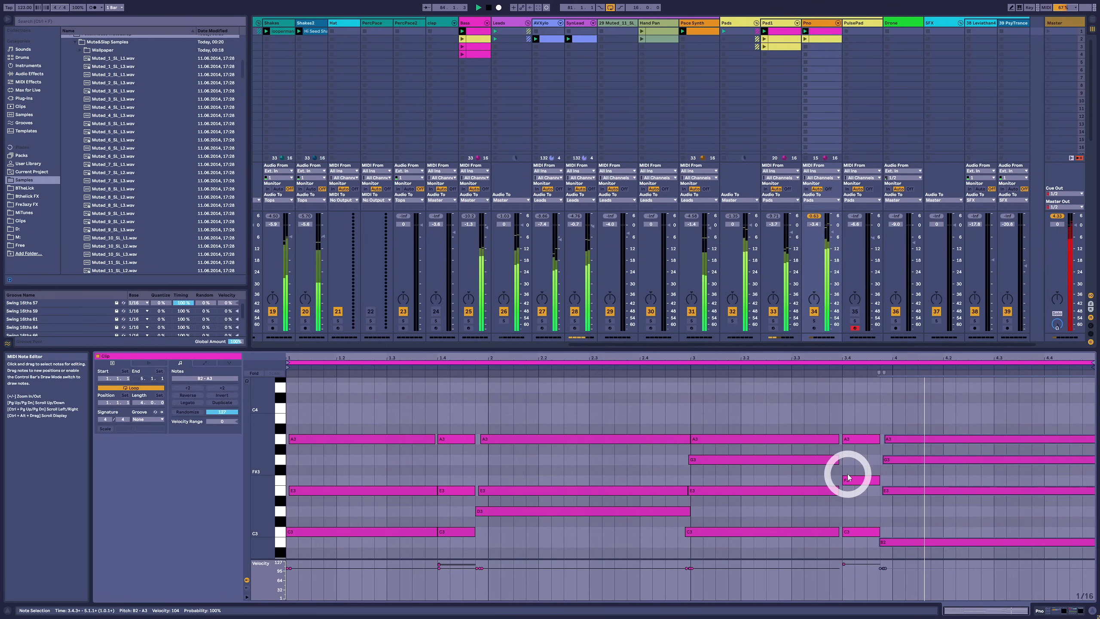
left_click_drag(847, 477, 848, 495)
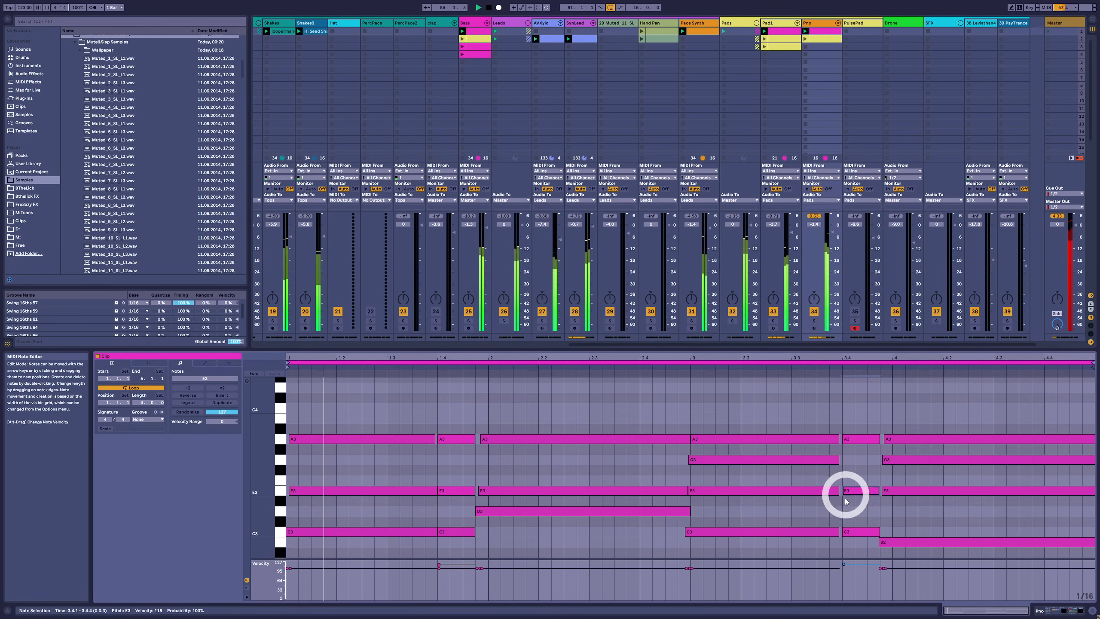
Set the short chord at 3.4.1 to velocity 98 and lower the velocities of the short chord at 1.4.1
left_click(855, 576)
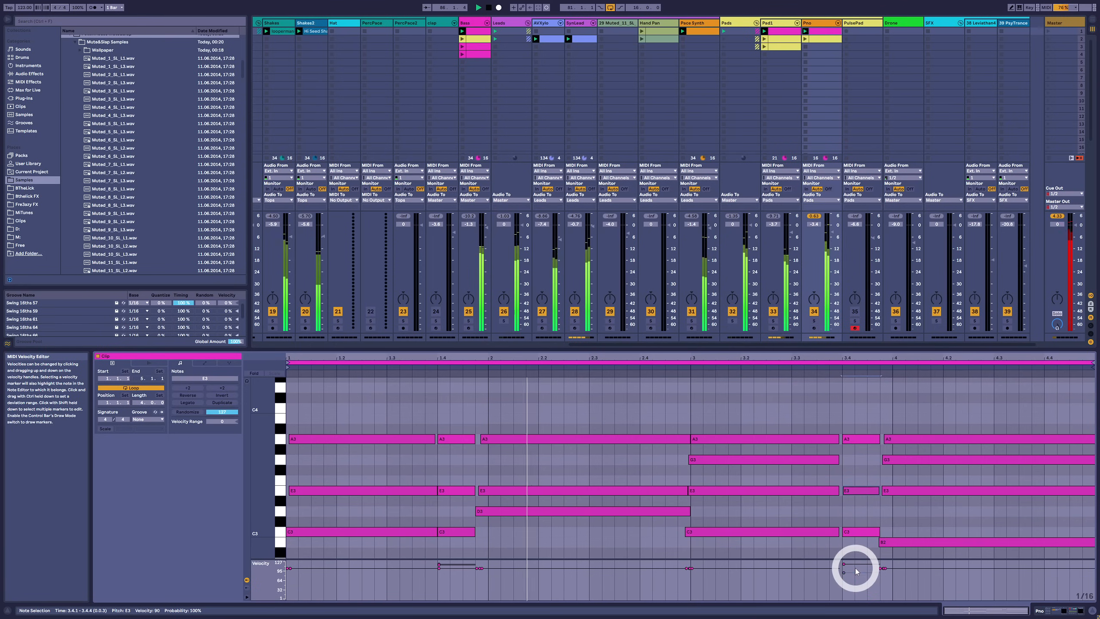
left_click(850, 560)
left_click_drag(857, 574, 850, 565)
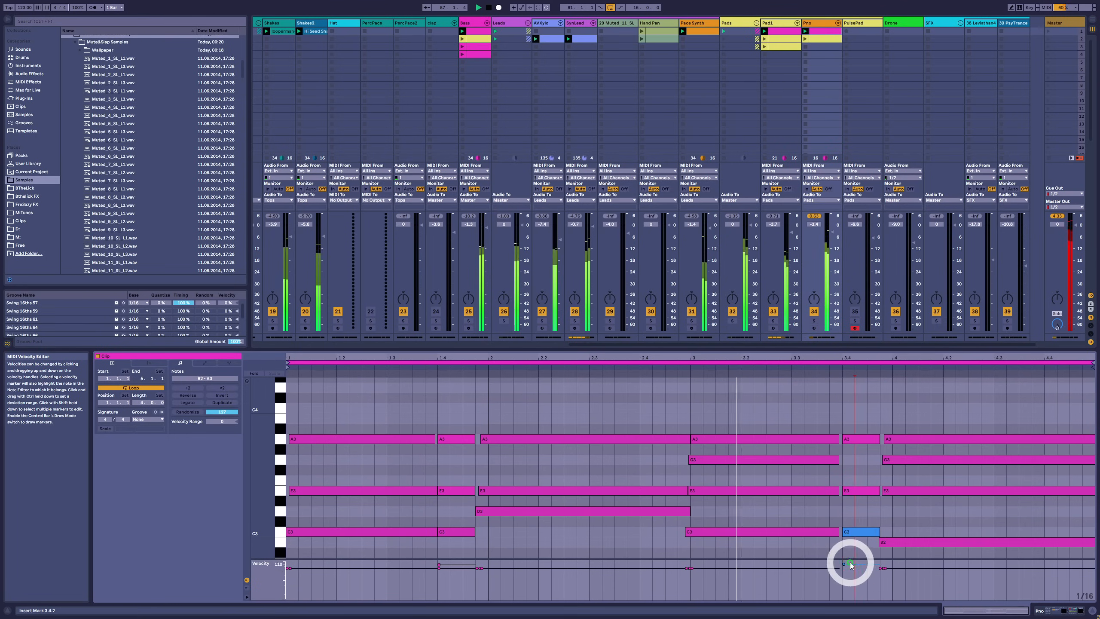
left_click(855, 431)
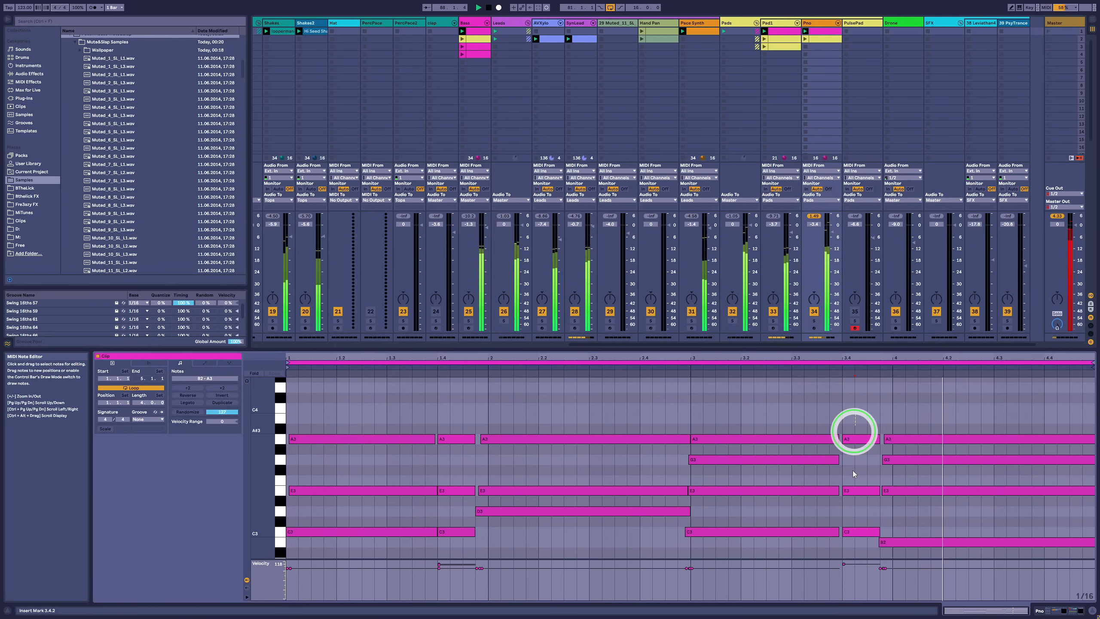
left_click(842, 569)
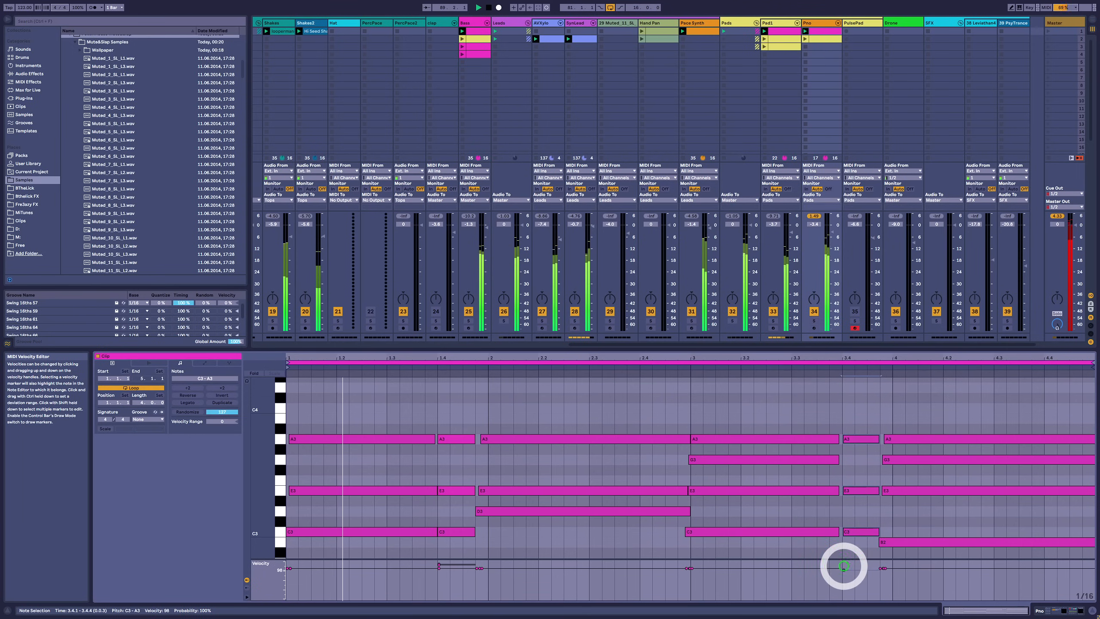
left_click(457, 425)
left_click(440, 564)
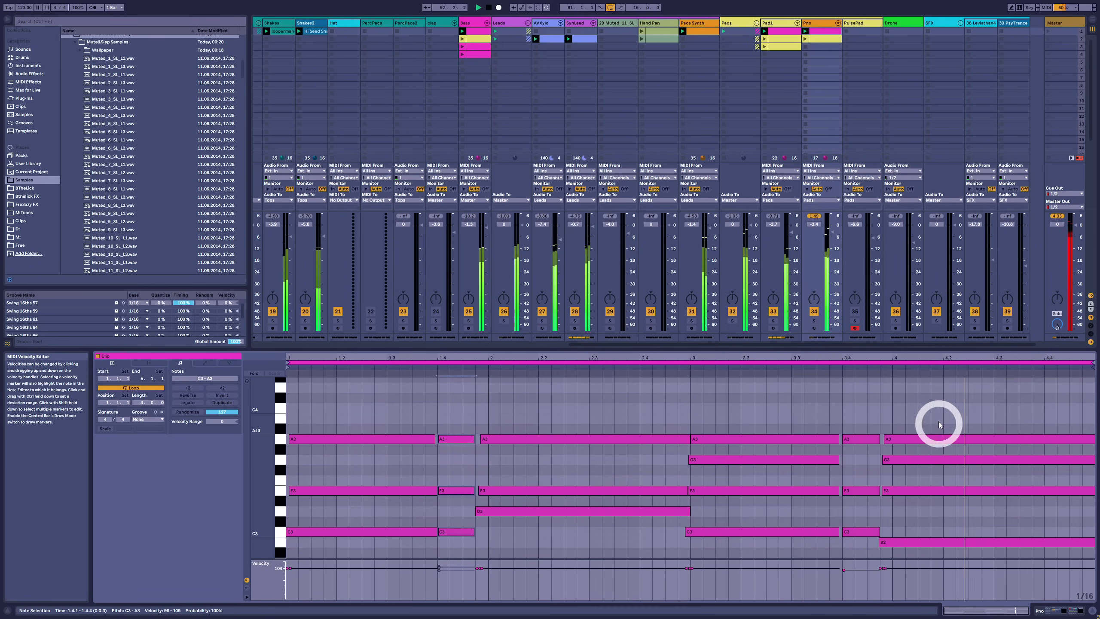
key("shift+Tab")
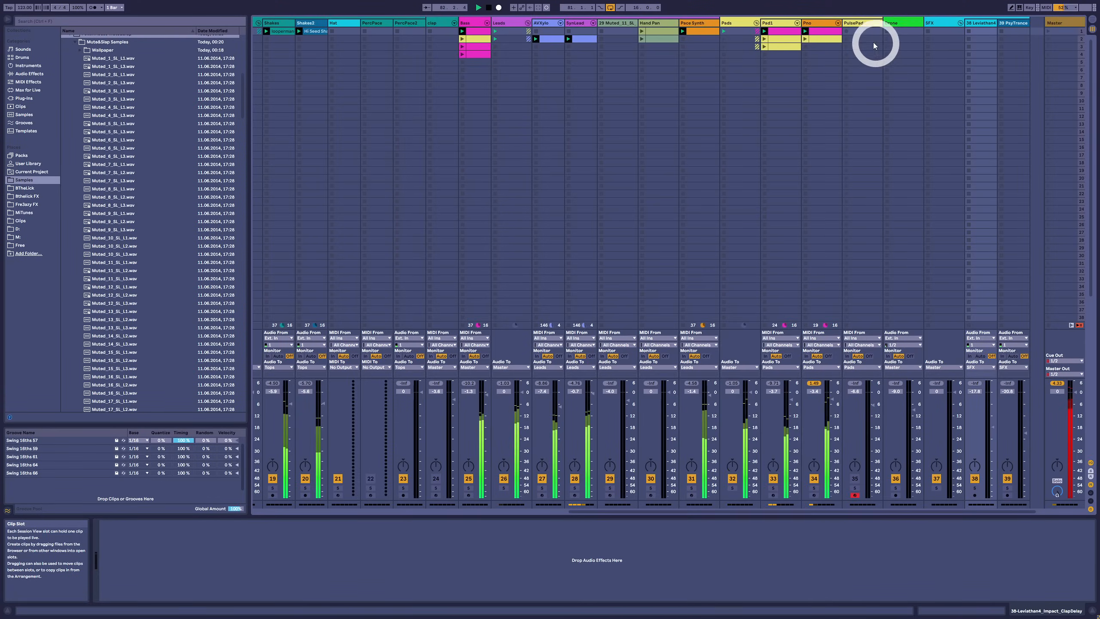
key("Tab")
key("Tab")
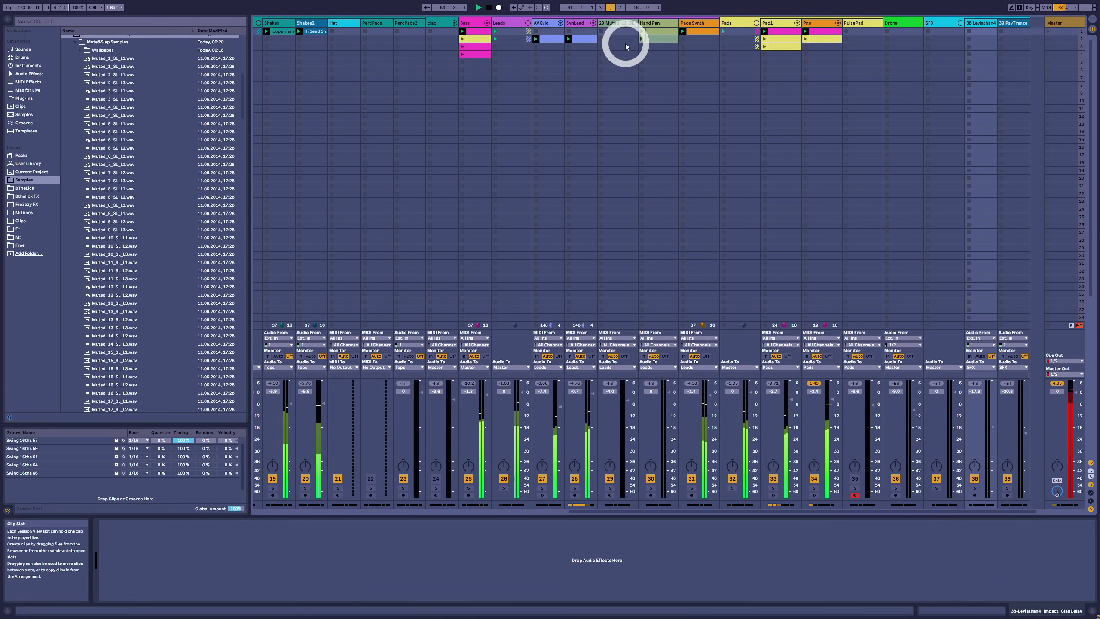
Select the first slot of the PercPace track and search the Free samples folder for "cow"
left_click(380, 37)
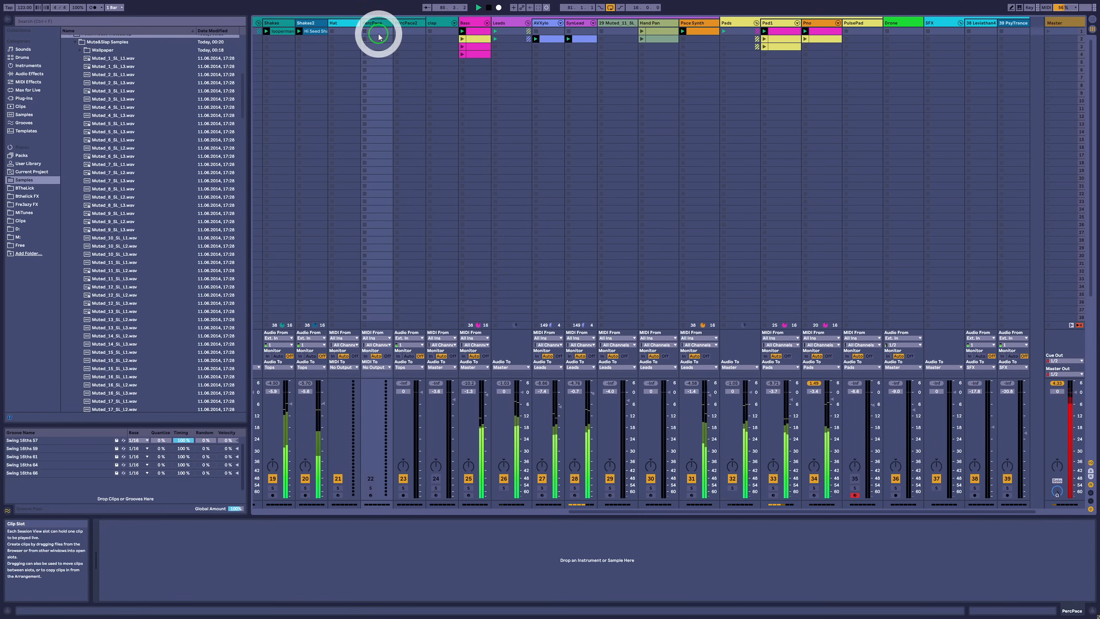
left_click(32, 21)
type("c")
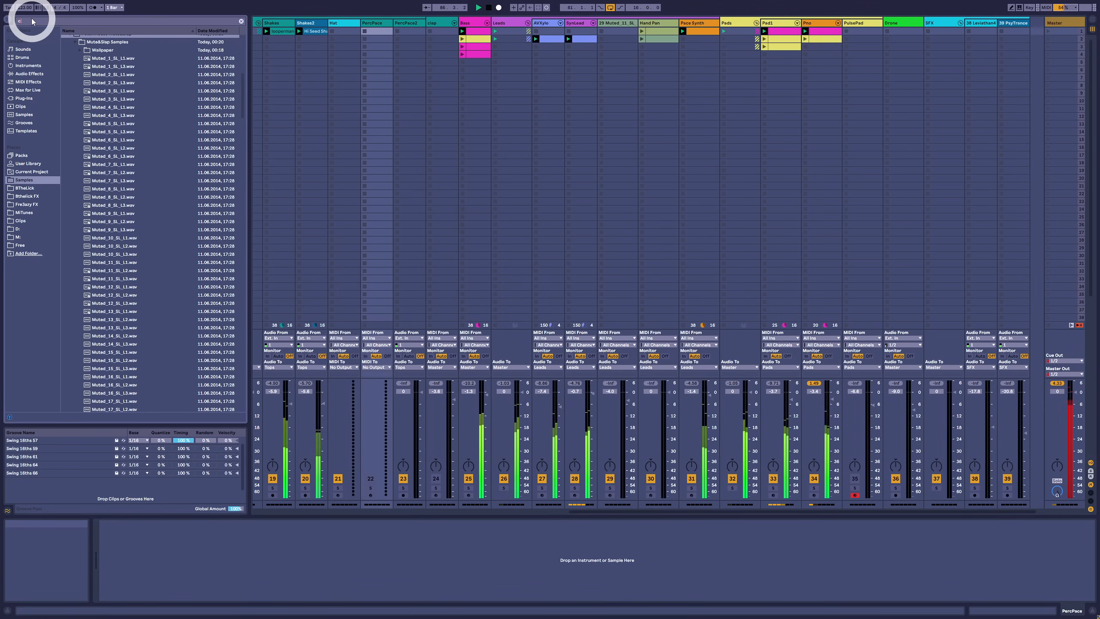
type("ow")
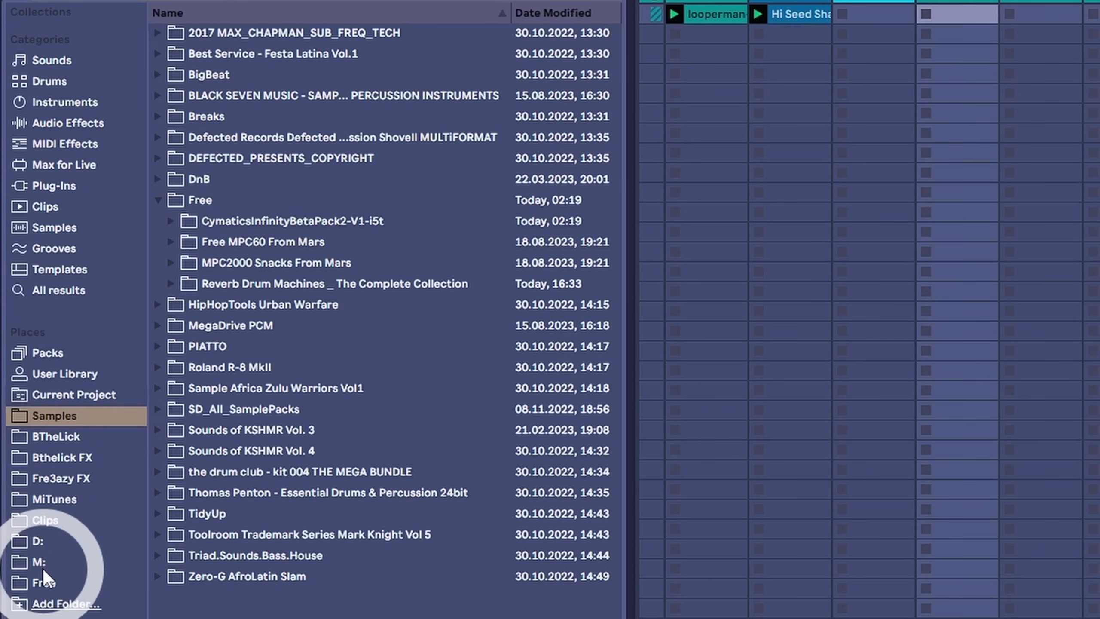
left_click(42, 511)
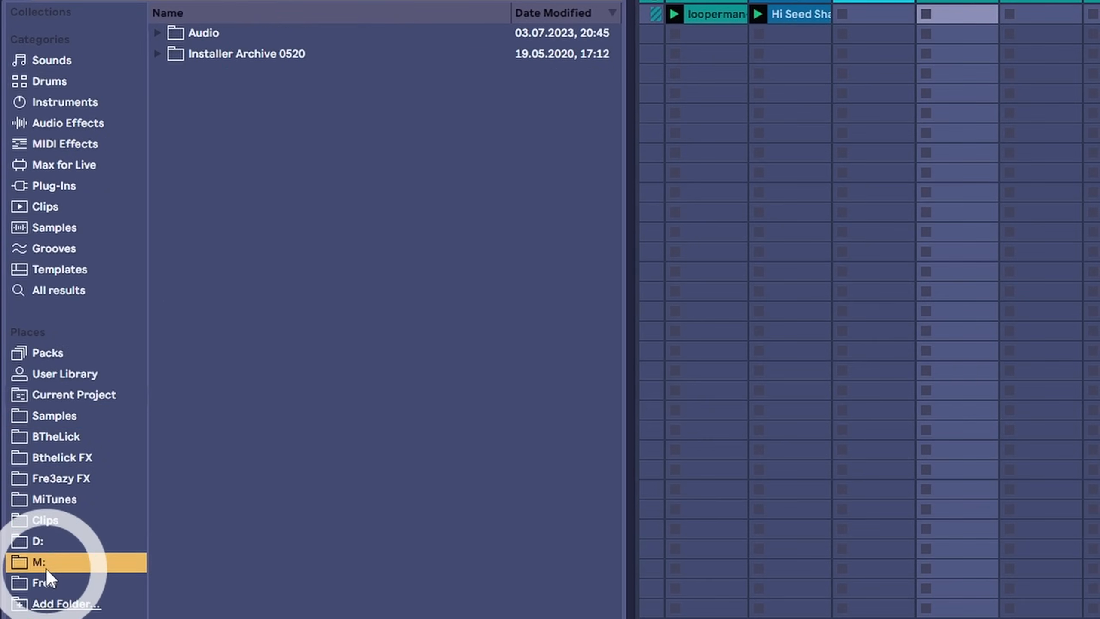
left_click(41, 523)
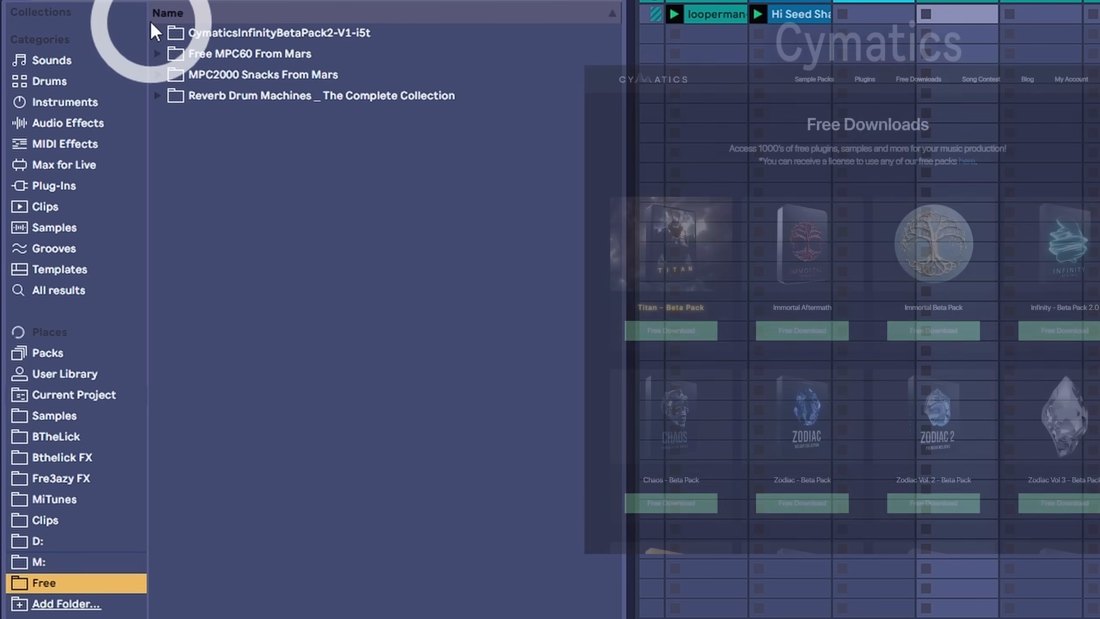
Expand the Cymatics Infinity pack down to its Zeus Percussion Collection and preview its Cowbell 1, 2 and 3 samples
left_click(158, 34)
left_click(171, 53)
left_click(184, 74)
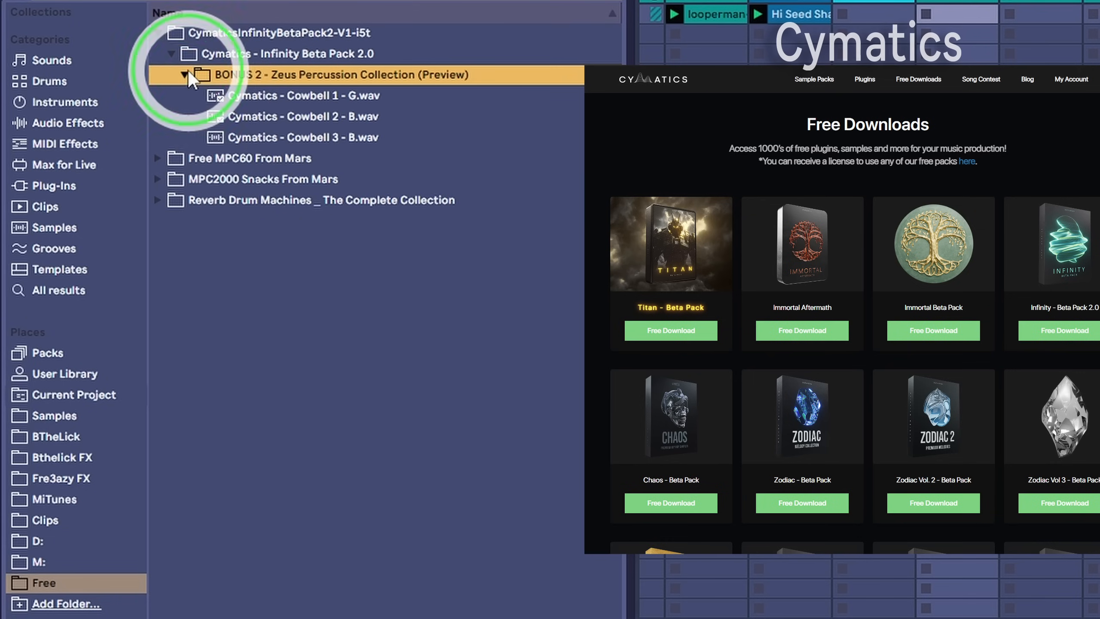
left_click(213, 96)
left_click(243, 116)
left_click(332, 138)
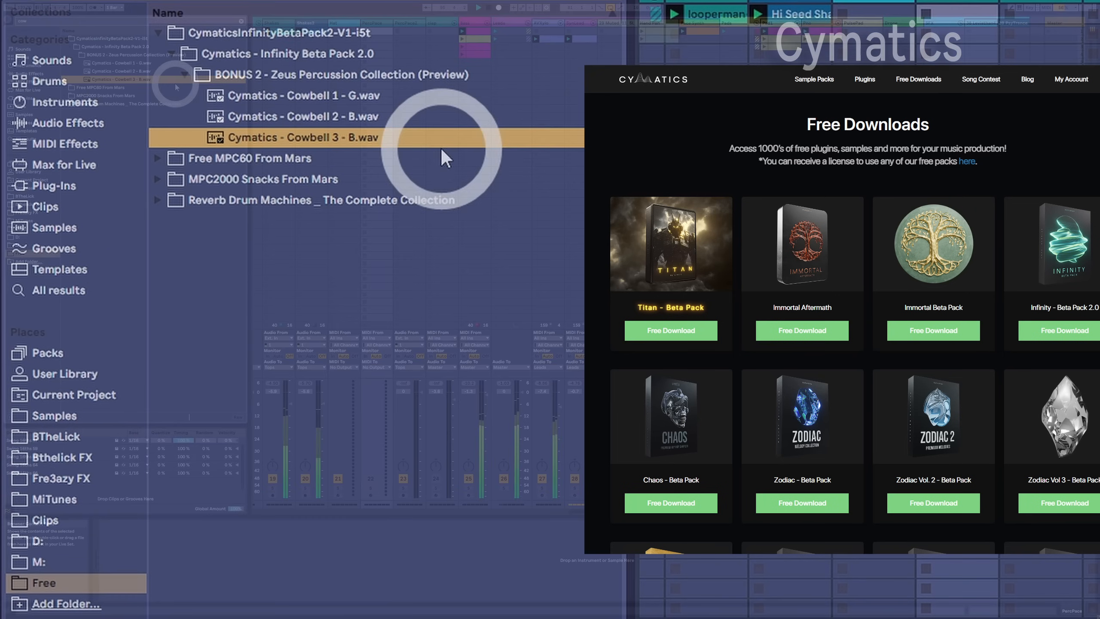
Load the Cymatics - Cowbell 3 - B sample as PercPace's instrument and set its amp envelope release to 347 ms
left_click_drag(144, 83, 352, 547)
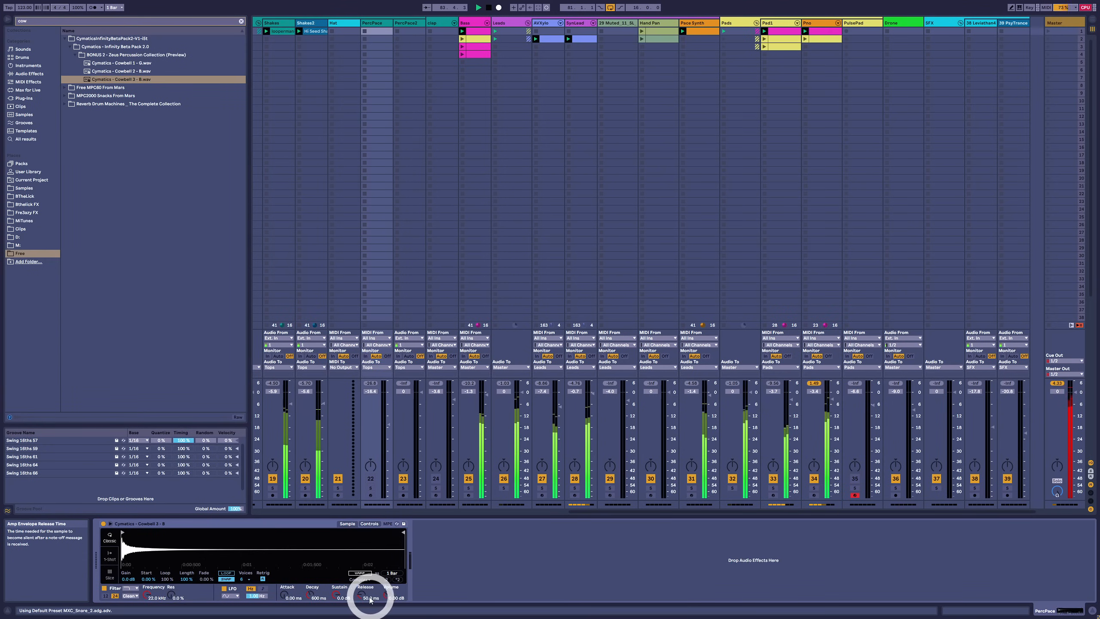
left_click_drag(370, 599, 364, 591)
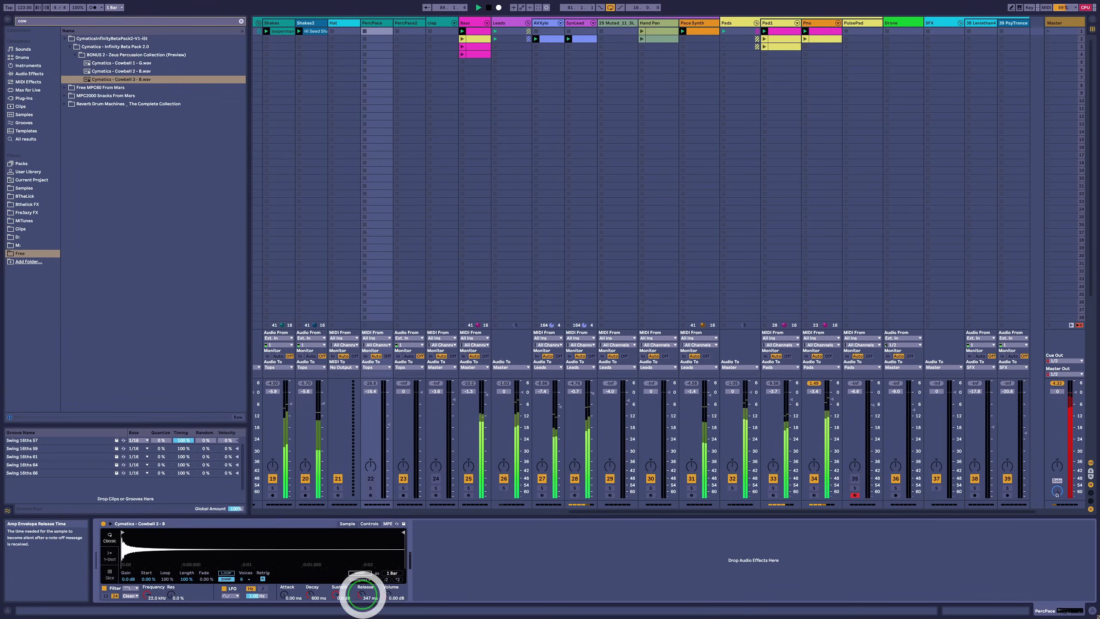
Create a clip in PercPace's first slot with sixteenth-long C4 notes at 1.1.3 and 1.1.4
double_click(376, 31)
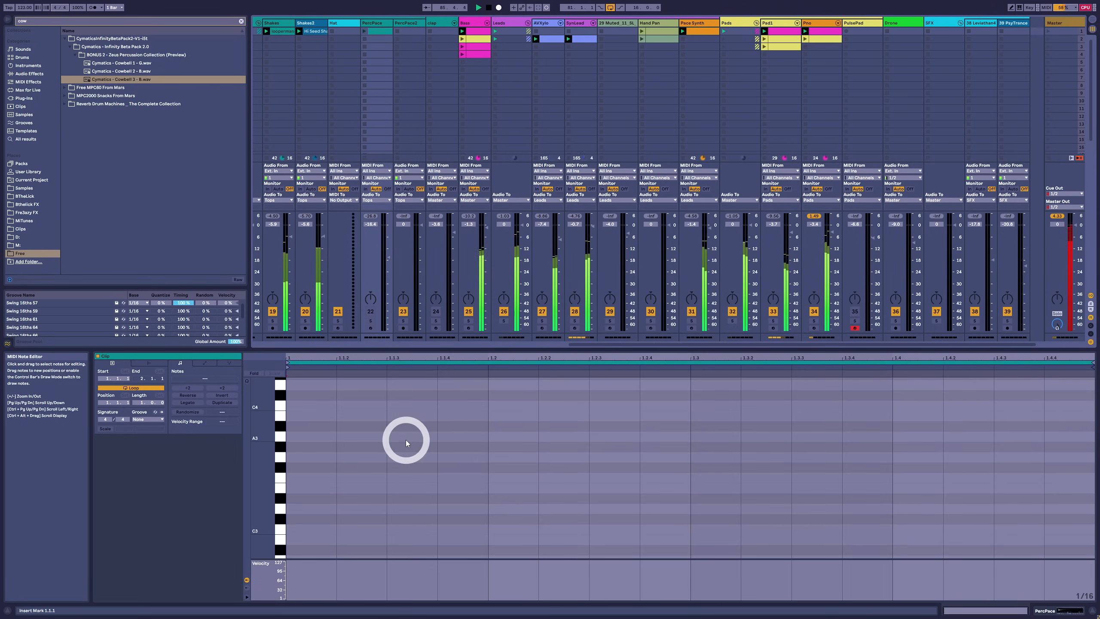
double_click(414, 406)
double_click(468, 405)
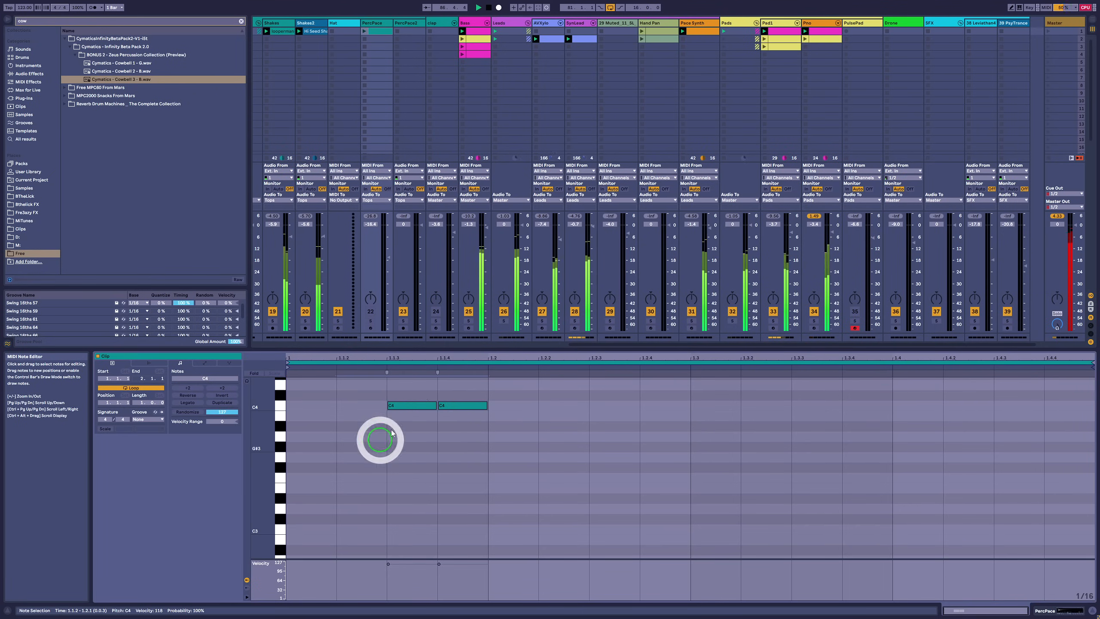
Launch the cowbell clip, shorten its loop to one beat and activate the PercPace track
left_click(365, 32)
left_click(486, 363)
key("ctrl+Down")
key("ctrl+Down")
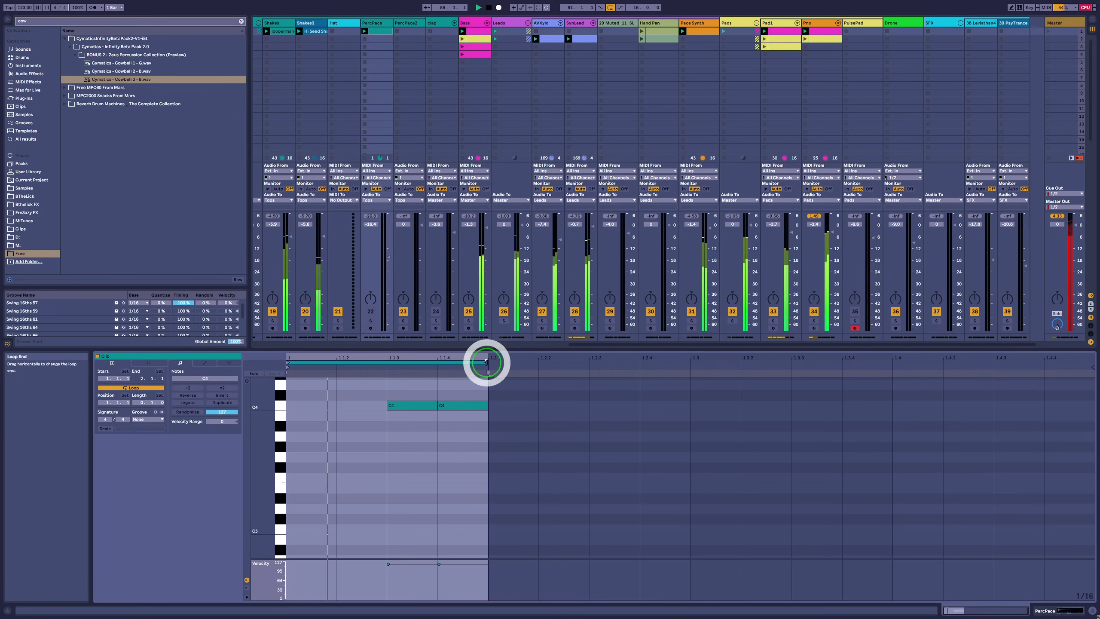
left_click(374, 317)
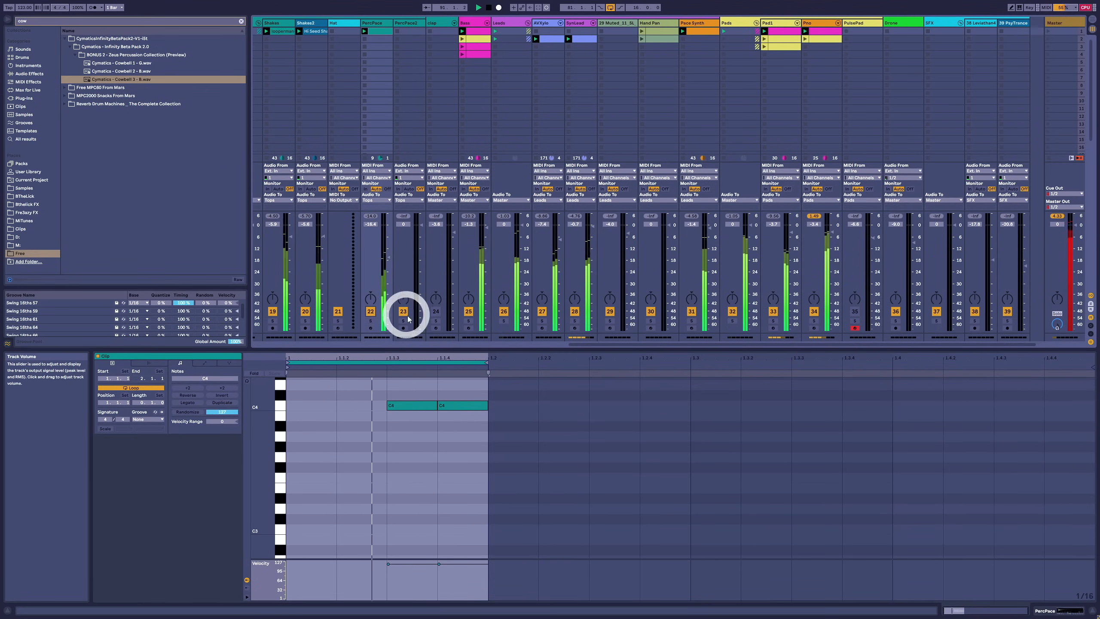
Transpose both cowbell notes down two semitones to A#3
left_click(473, 469)
scroll(473, 469, "up", 1)
left_click_drag(403, 419, 509, 505)
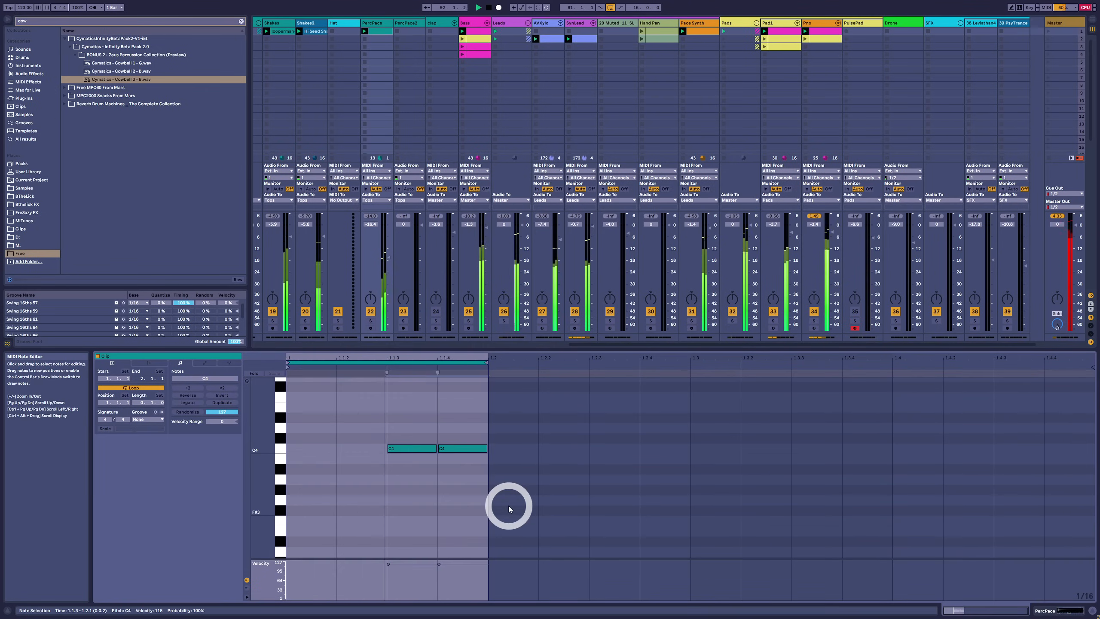
key("Down")
key("Down")
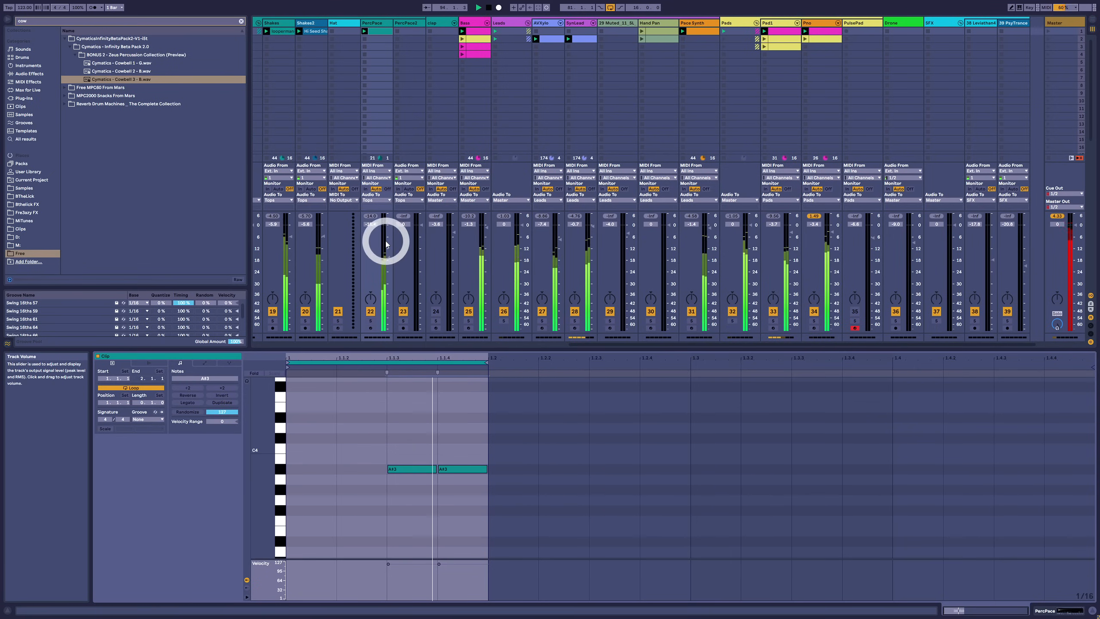
Set the PercPace track's volume to -14.0 dB
left_click_drag(387, 262, 388, 255)
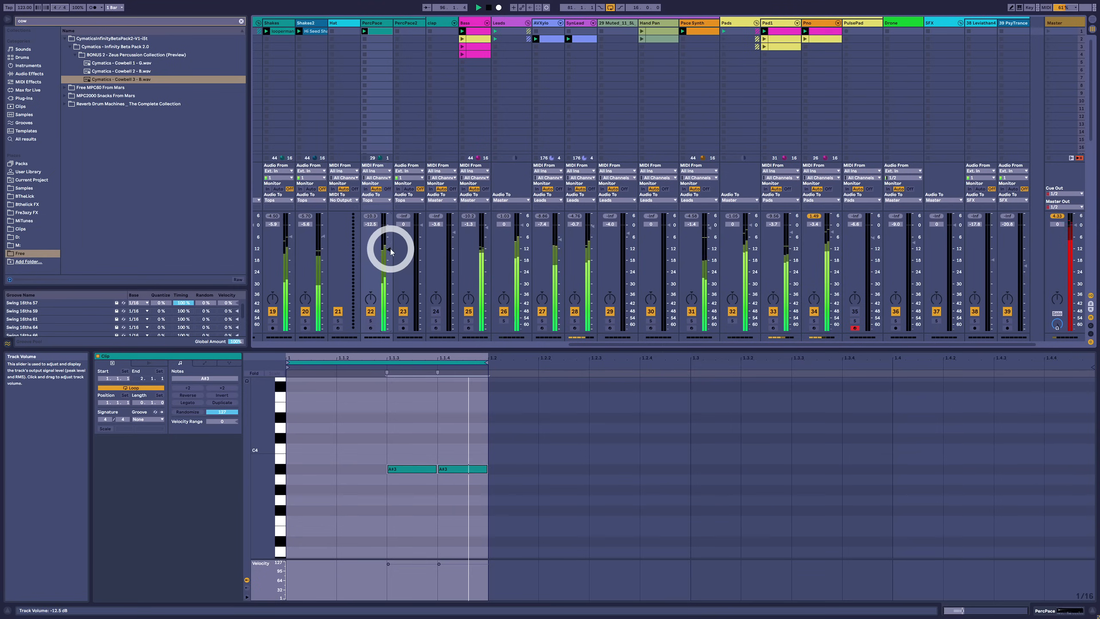
left_click_drag(496, 441, 400, 484)
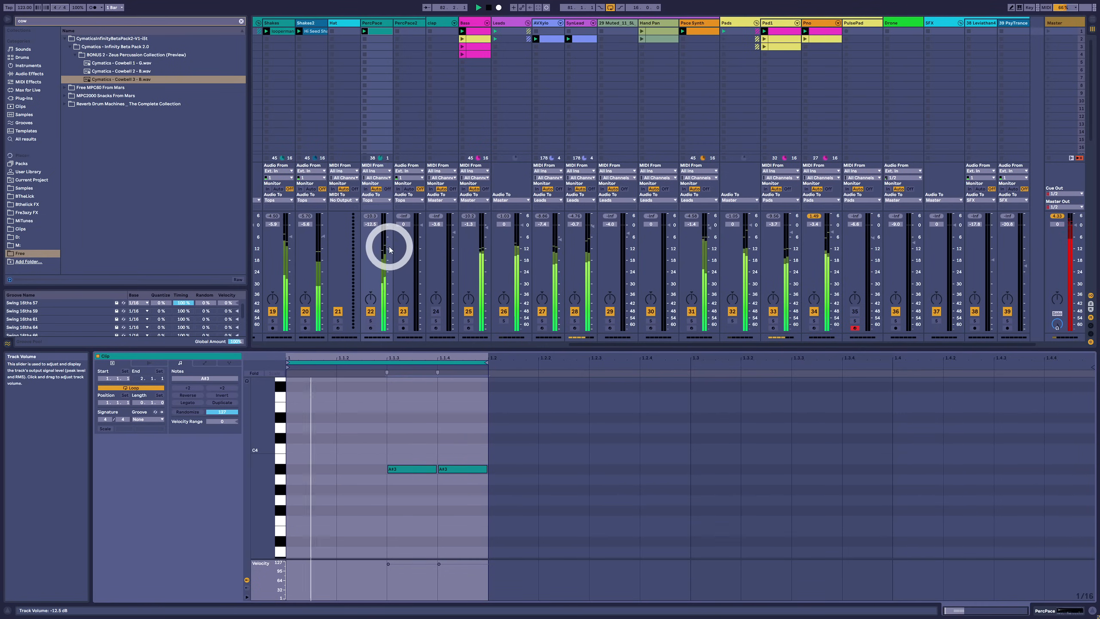
left_click_drag(390, 250, 388, 251)
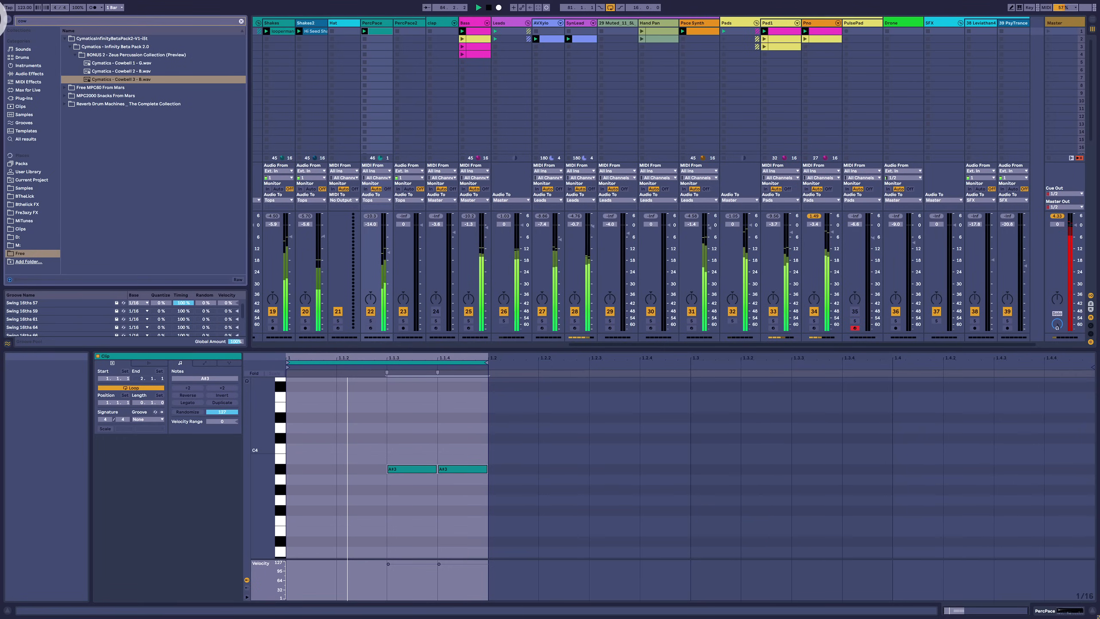
Search the Free samples folder for "hat"
key("ctrl+f")
type("hai")
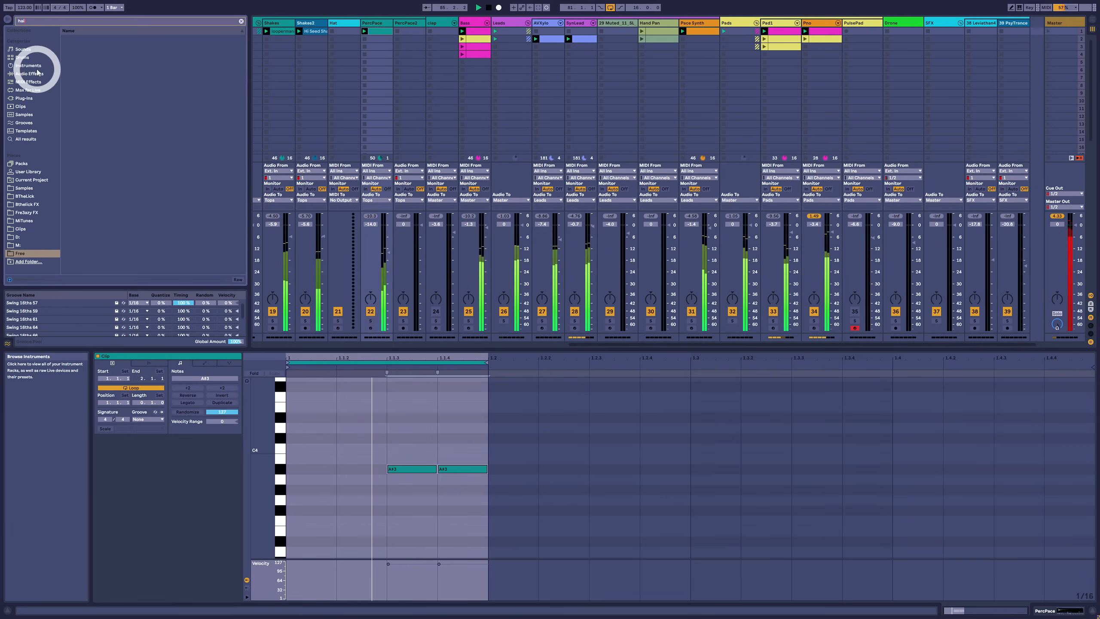
key("BackSpace")
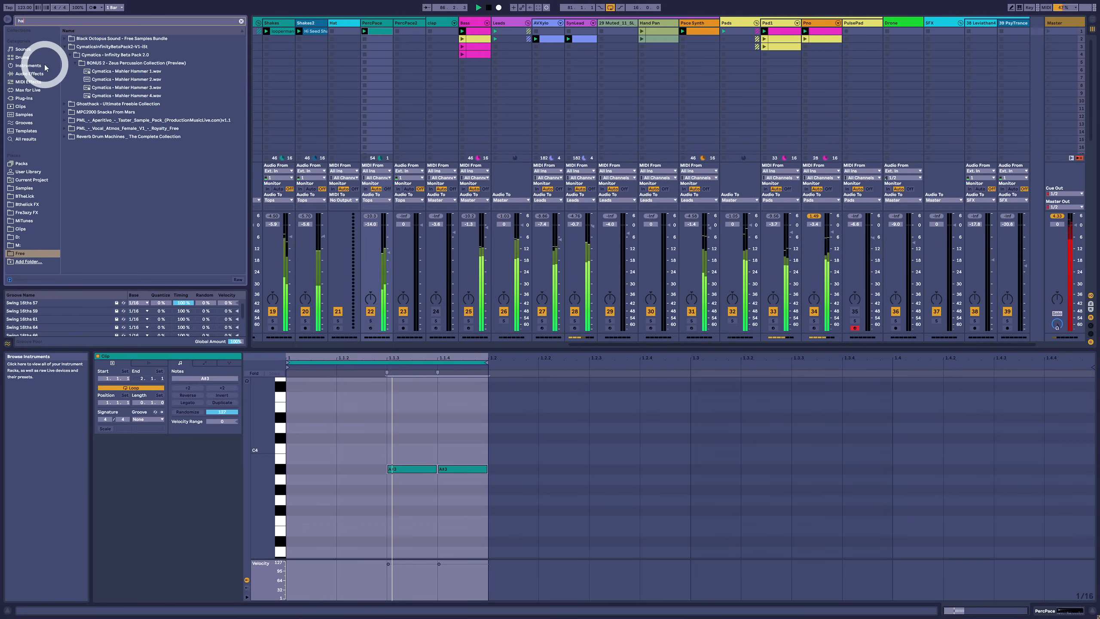
type("t")
Expand the PML Aperitivo pack's One Shots down to the Hat folder and preview PML_DPS_Hat_038.wav
left_click(65, 48)
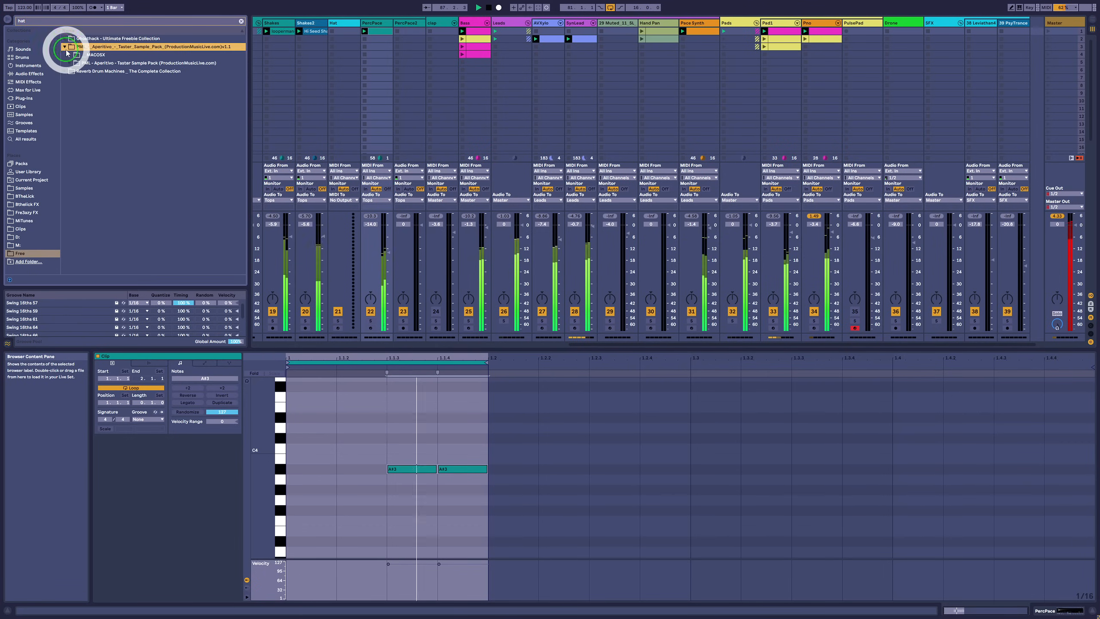
left_click(69, 63)
left_click(72, 80)
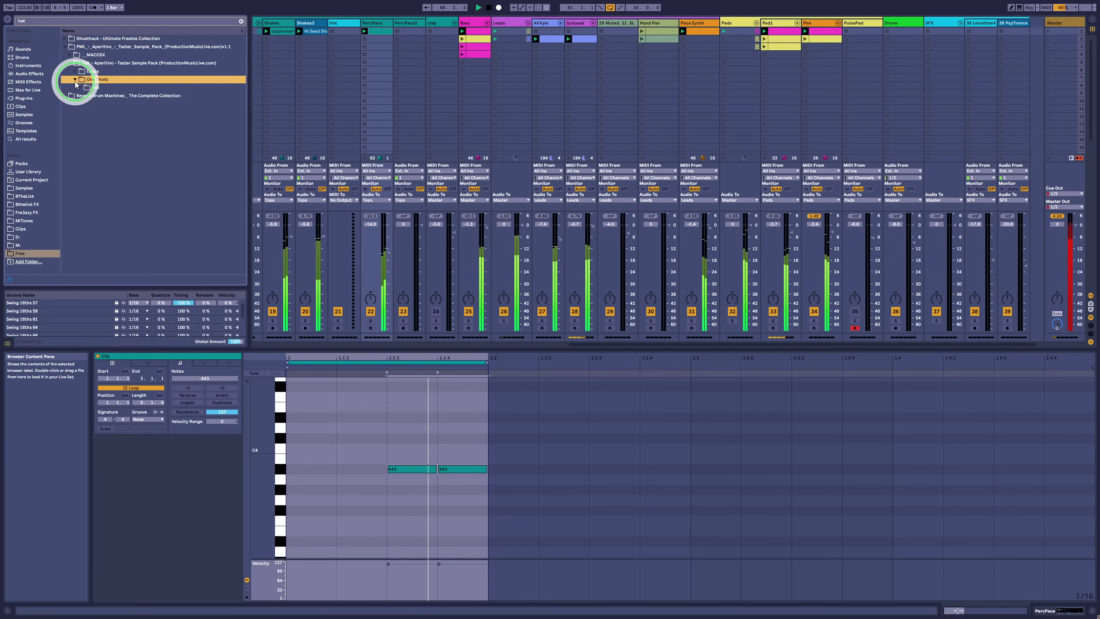
left_click(79, 88)
left_click(142, 96)
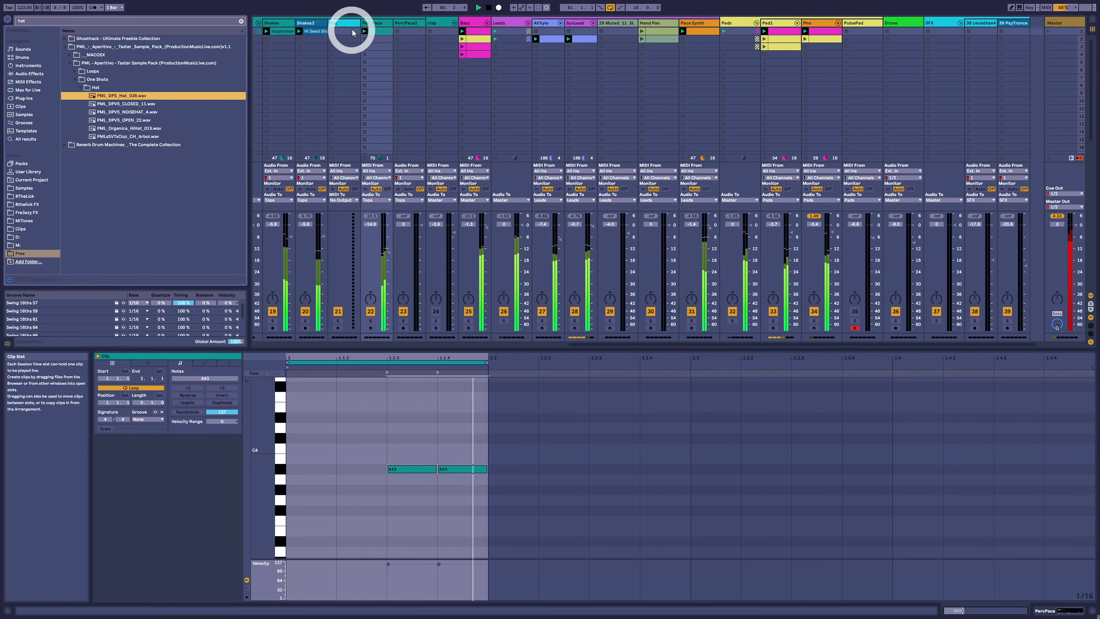
Try to load the PML_DPS_Hat_038.wav sample as an instrument on the Hat track
left_click(339, 25)
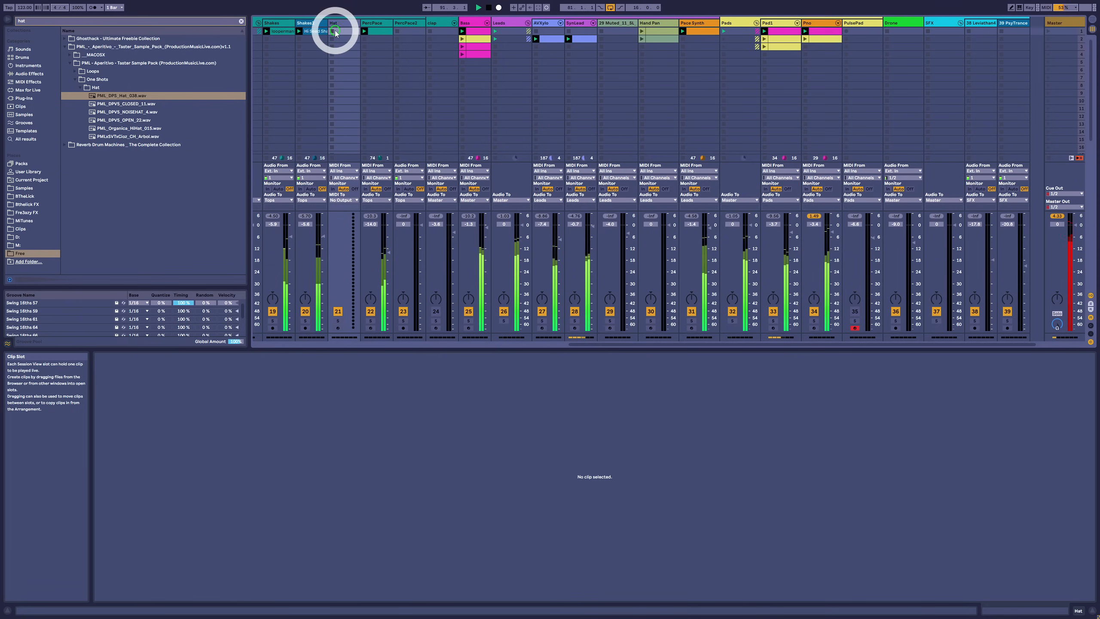
left_click(129, 96)
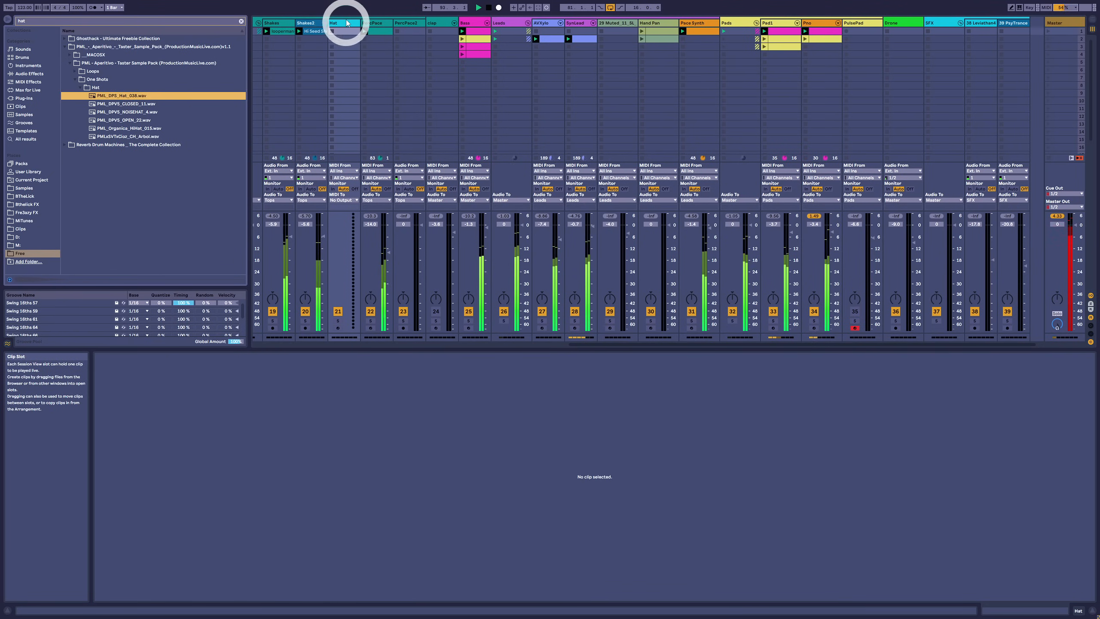
left_click(321, 400)
key("shift+Tab")
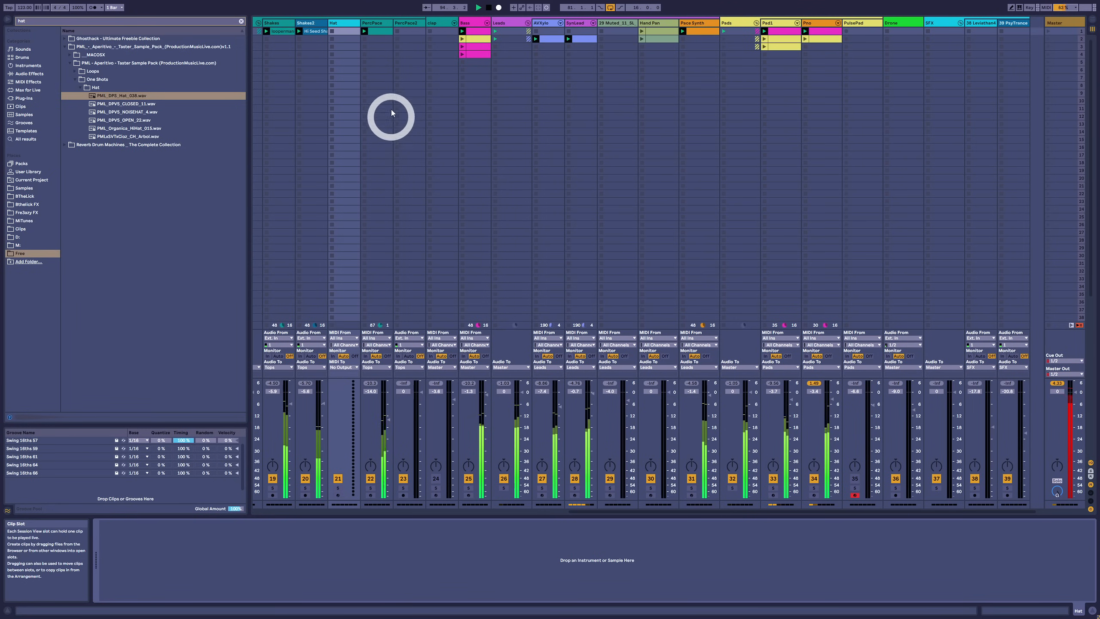
Insert a new MIDI track after the Hat track and load PML_DPS_Hat_038.wav as its instrument
left_click(340, 25)
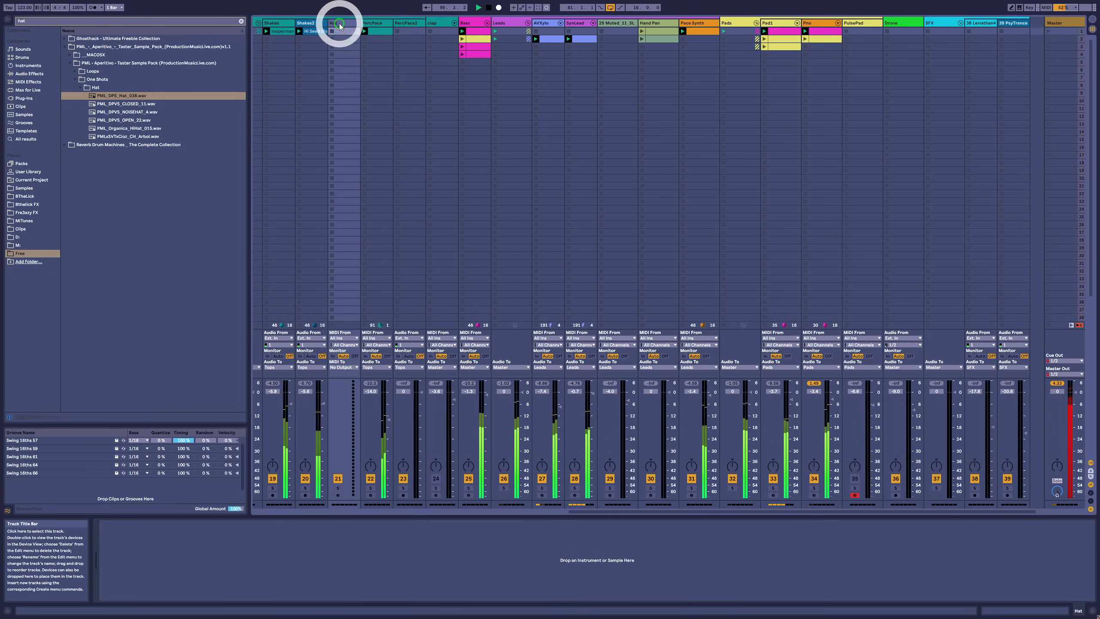
key("ctrl+shift+t")
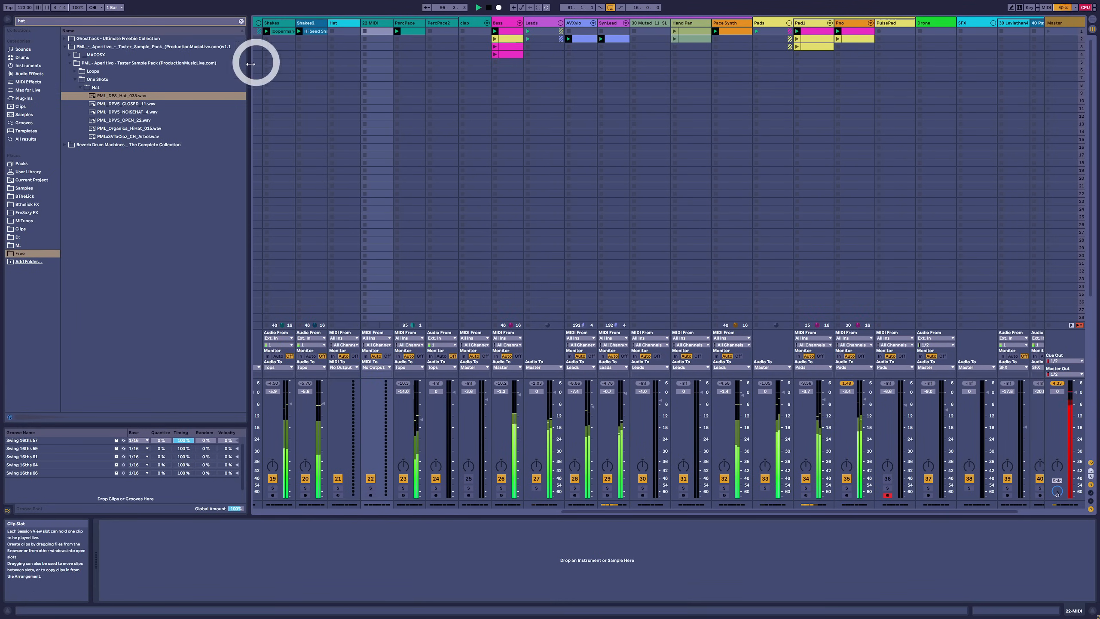
left_click(361, 527)
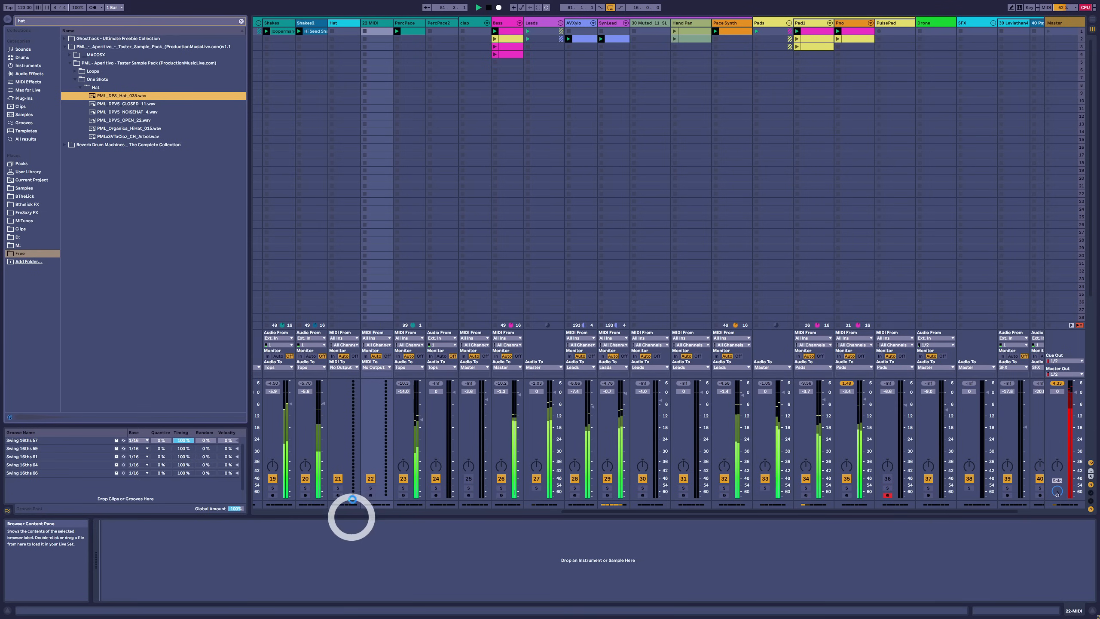
key("Return")
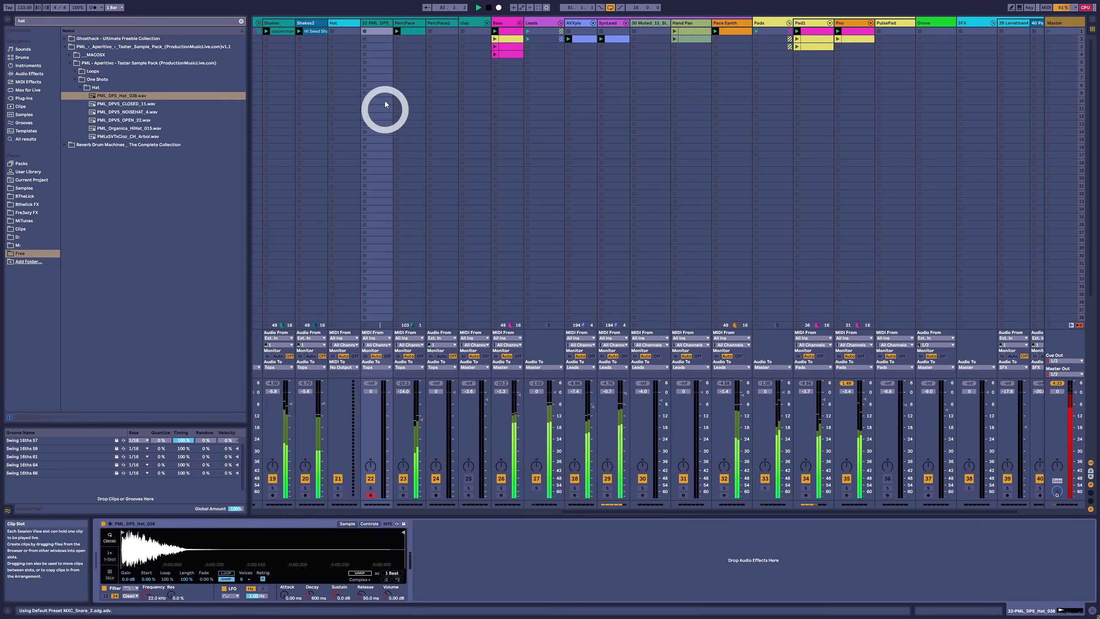
Create a clip in the new hat track's first slot with sixteenth-long C3 notes at 1.1.3, 1.2.3, 1.3.3 and 1.4.3
double_click(372, 35)
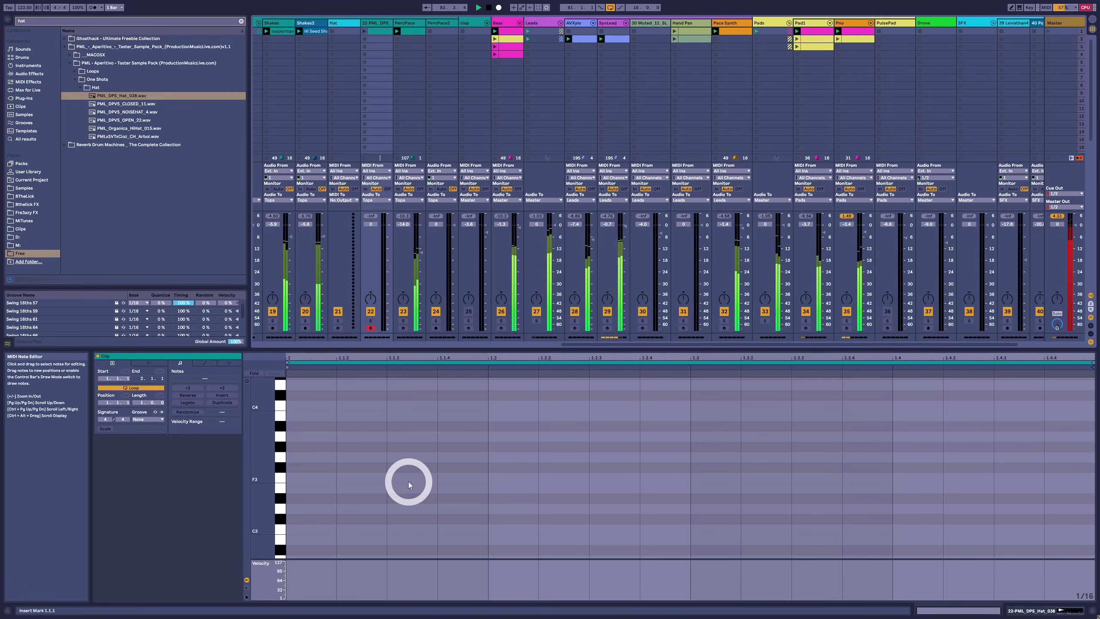
double_click(414, 529)
double_click(608, 529)
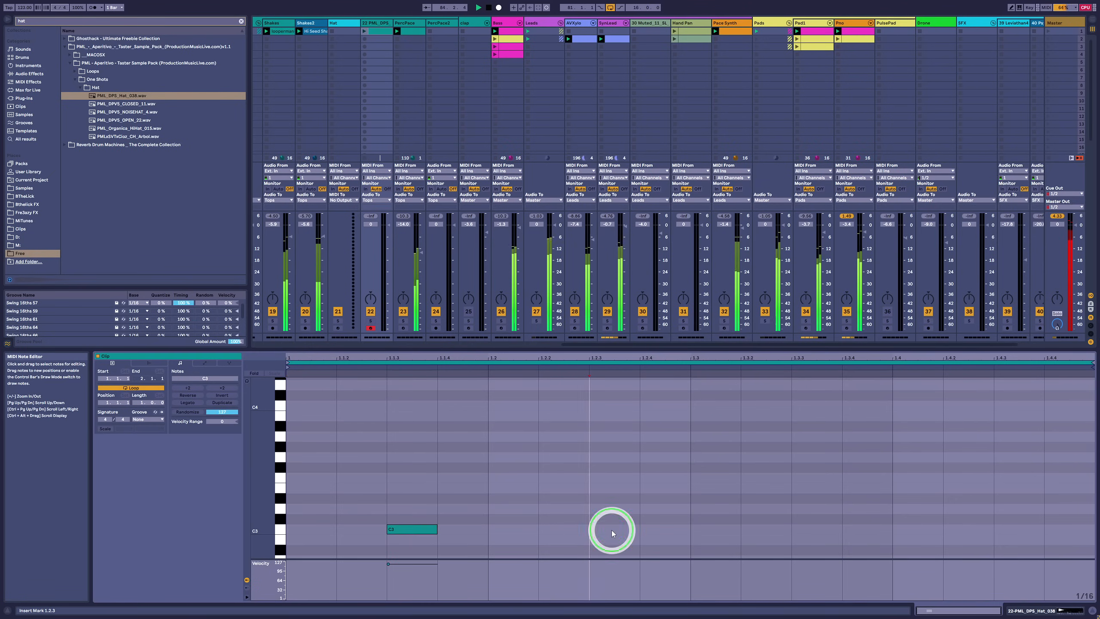
double_click(830, 529)
double_click(1020, 529)
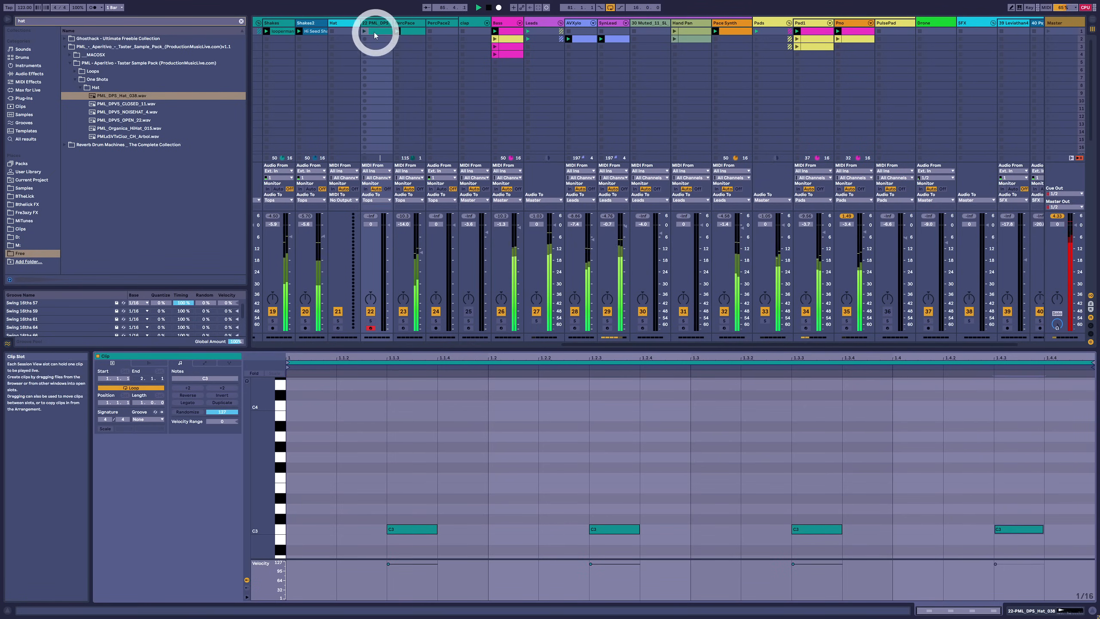
Copy the new hi-hat clip into the first slot of the Hat track and show that track's devices
left_click_drag(374, 35, 346, 37)
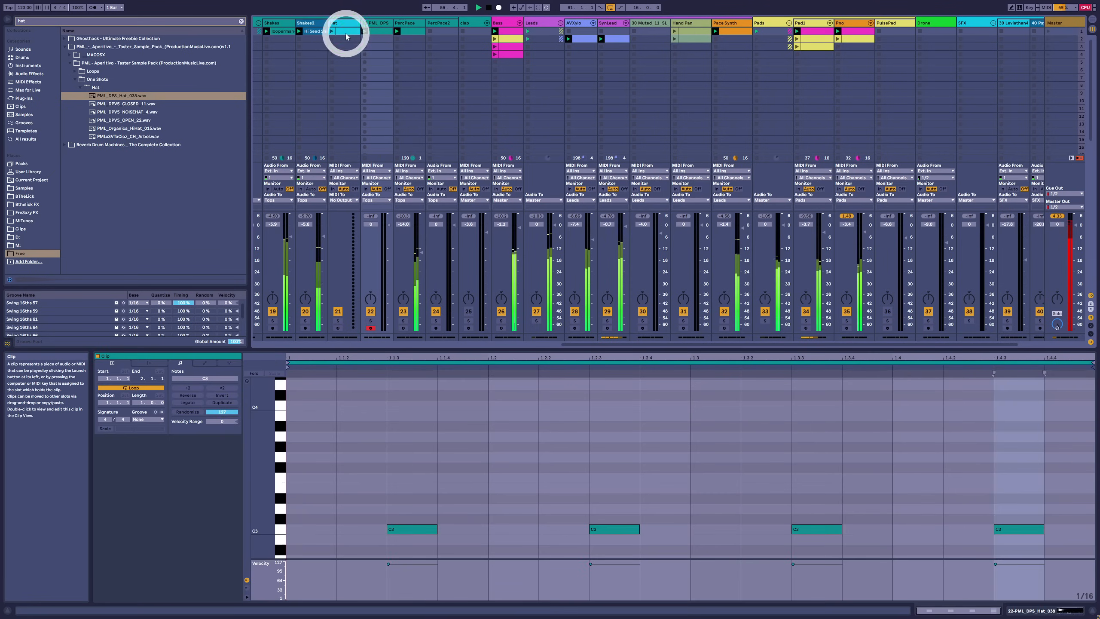
left_click(345, 34)
double_click(341, 23)
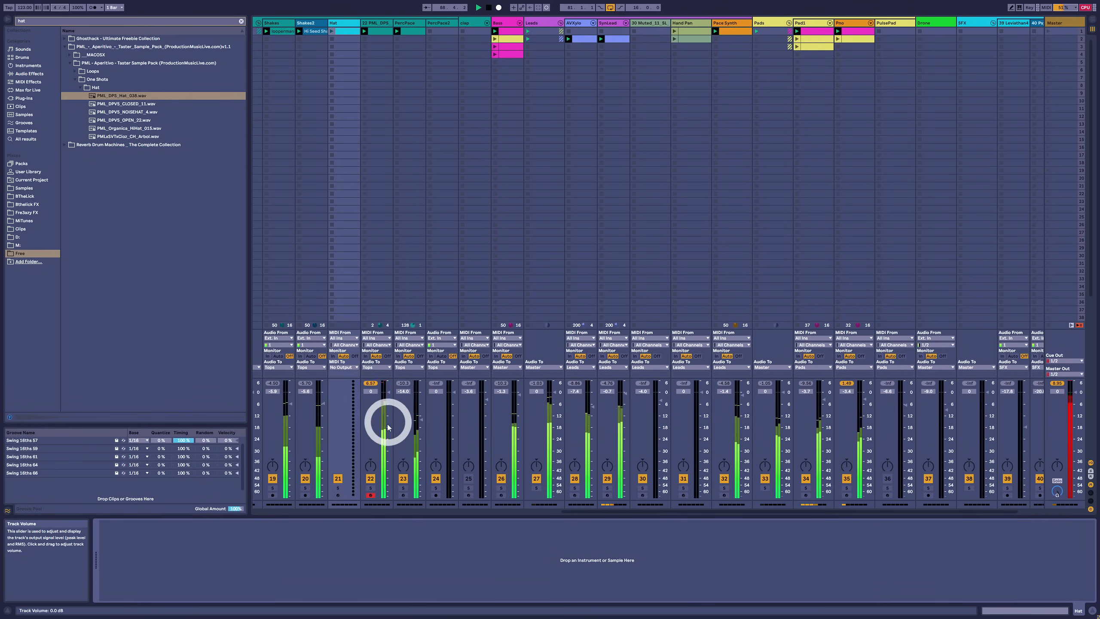
Lower the volume of track 22, the PML_DPS hi-hat track, to -14.2 dB
left_click_drag(387, 426, 389, 404)
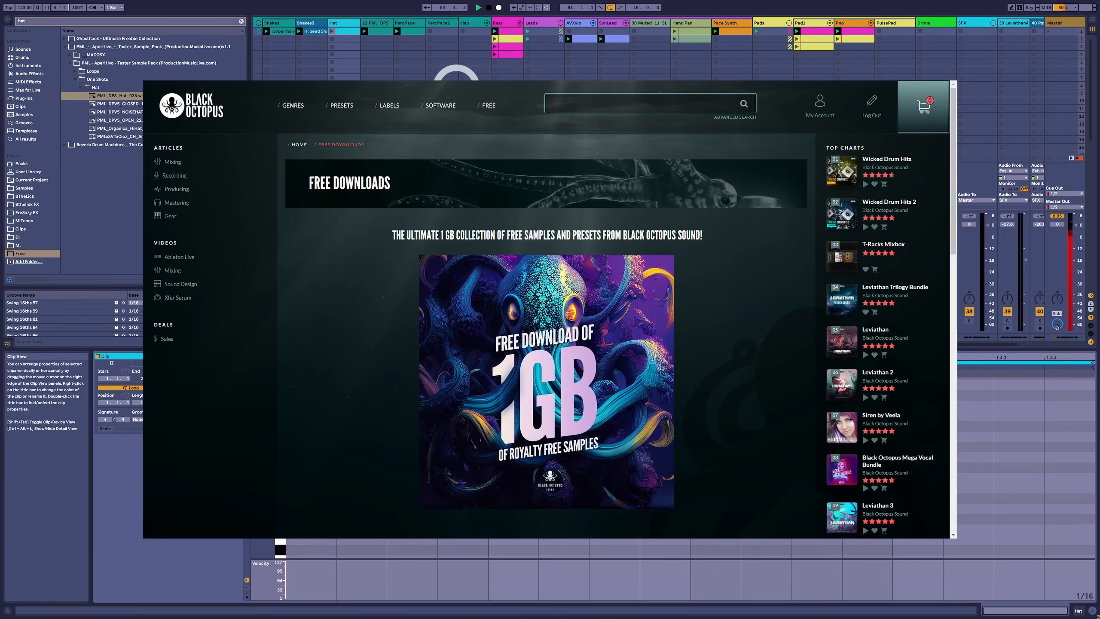
Copy the Leviathan4_Impact_ClapDelay clip from the arrangement into the first session slot of track 39
key("Tab")
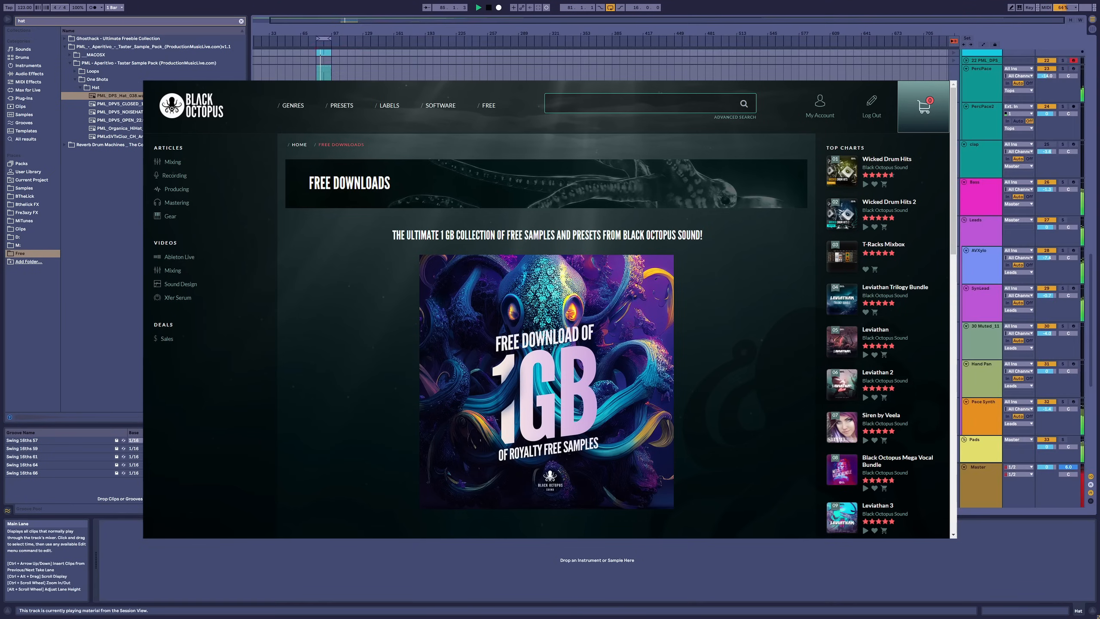
scroll(354, 373, "down", 10)
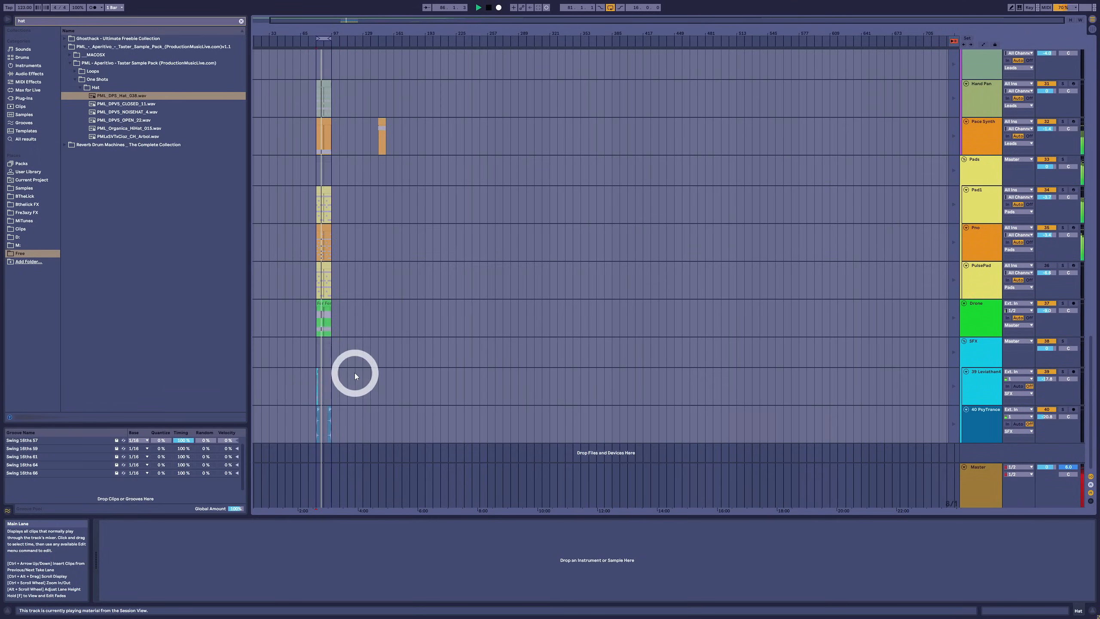
left_click(316, 368)
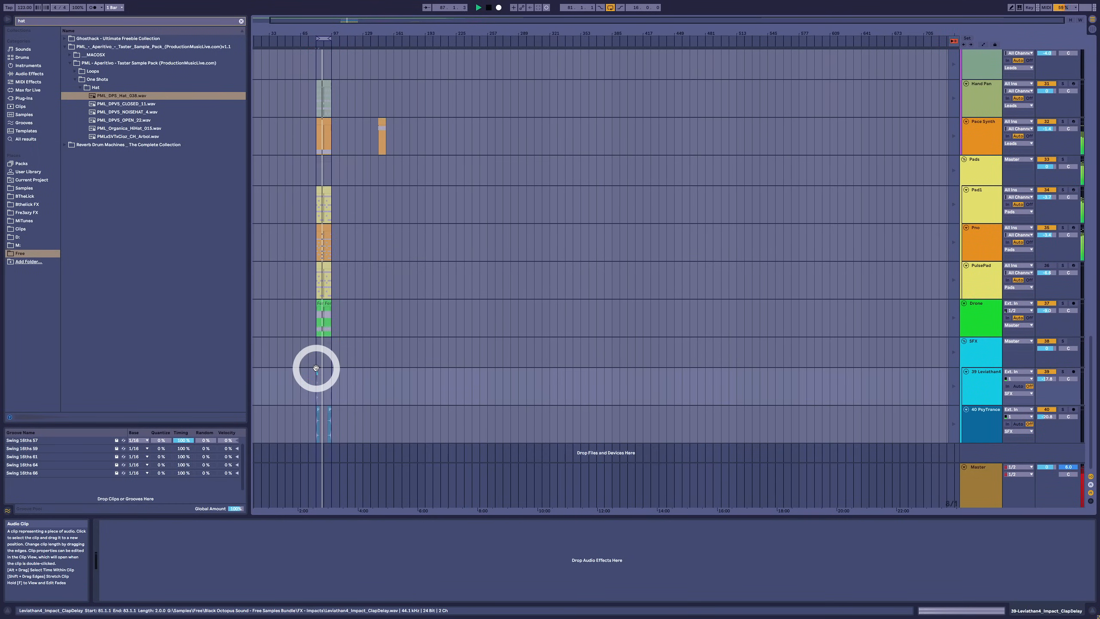
key("Tab")
left_click(1007, 31)
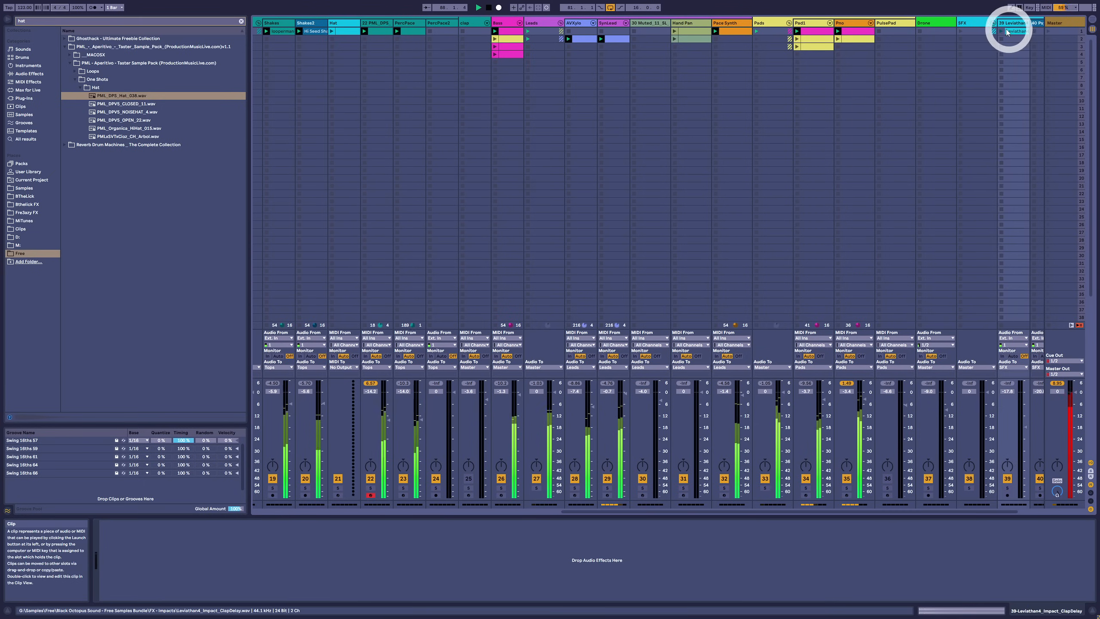
Audition the Leviathan impact clip against the playing clips by launching and stopping it in its track
left_click(1003, 35)
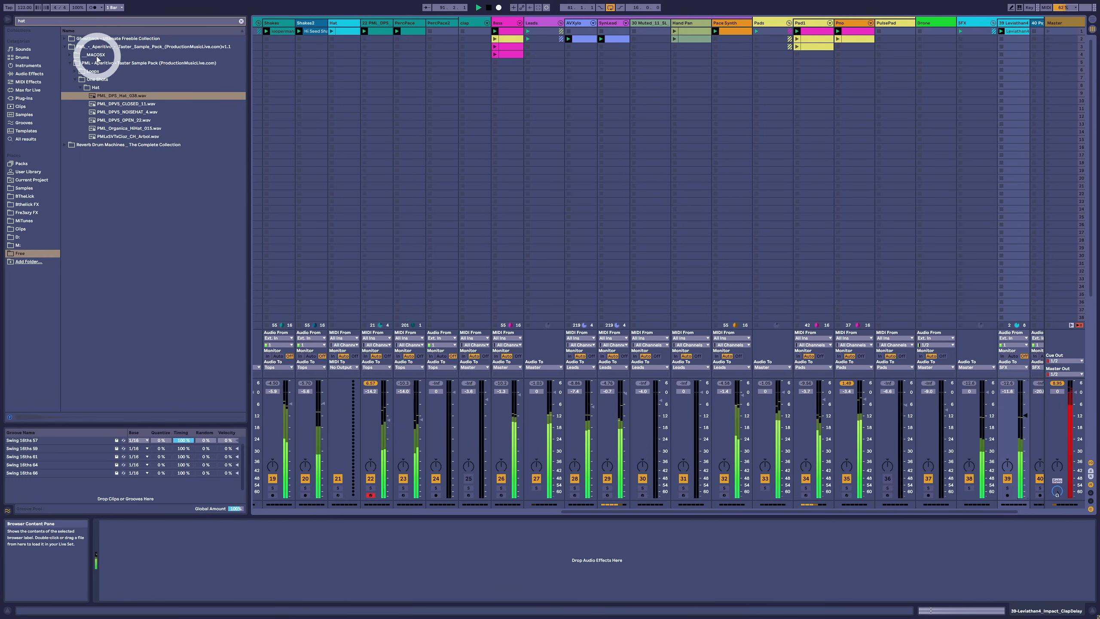
left_click(1002, 39)
left_click(1011, 33)
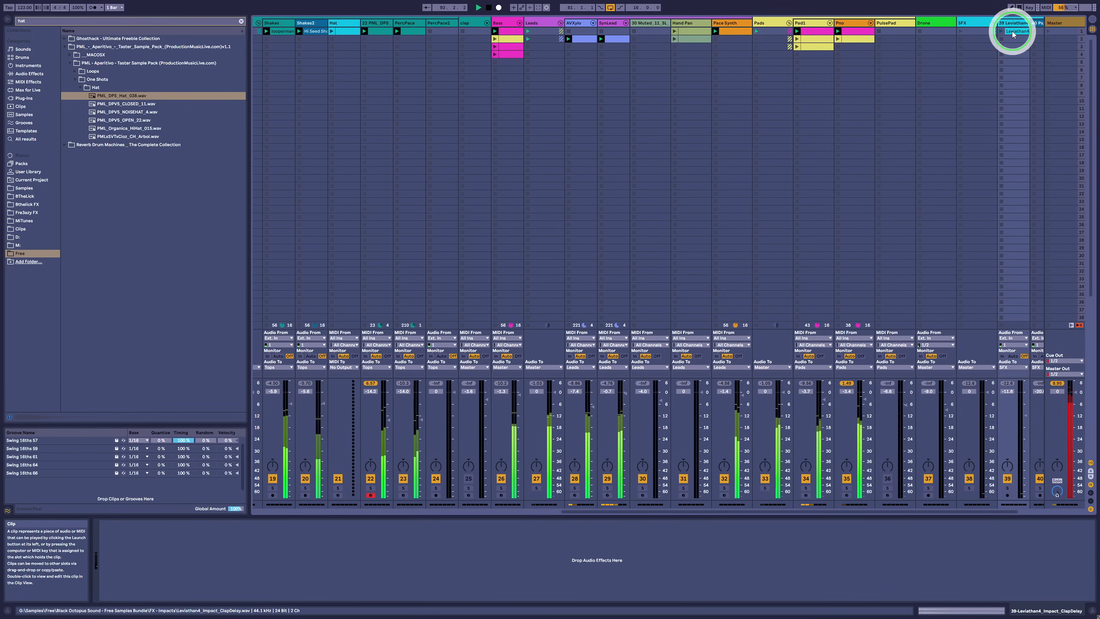
left_click(1003, 32)
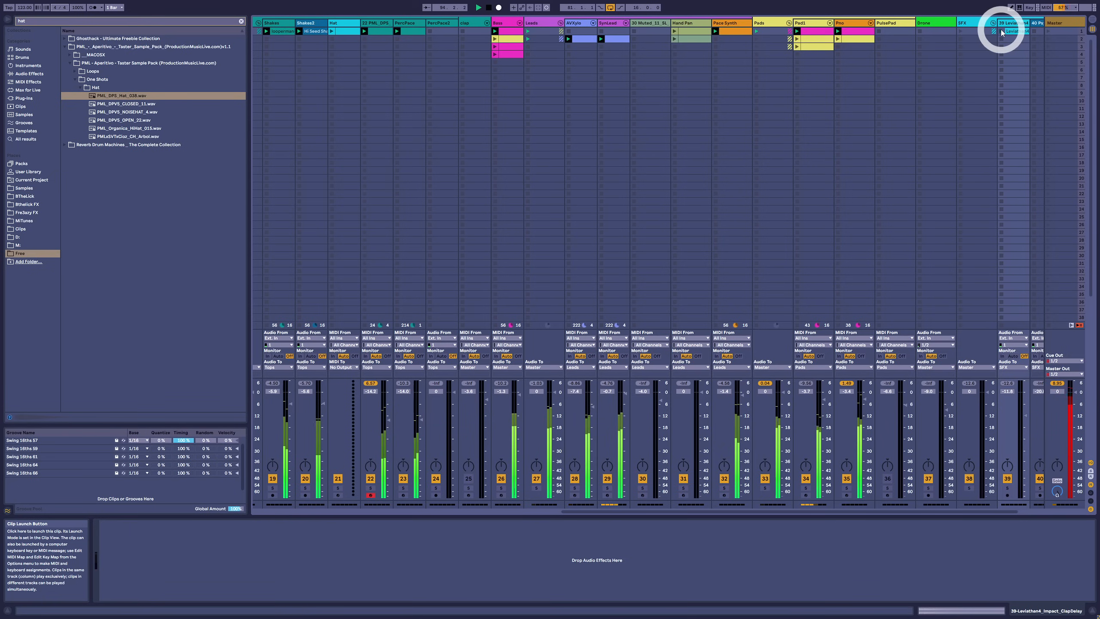
left_click(1002, 32)
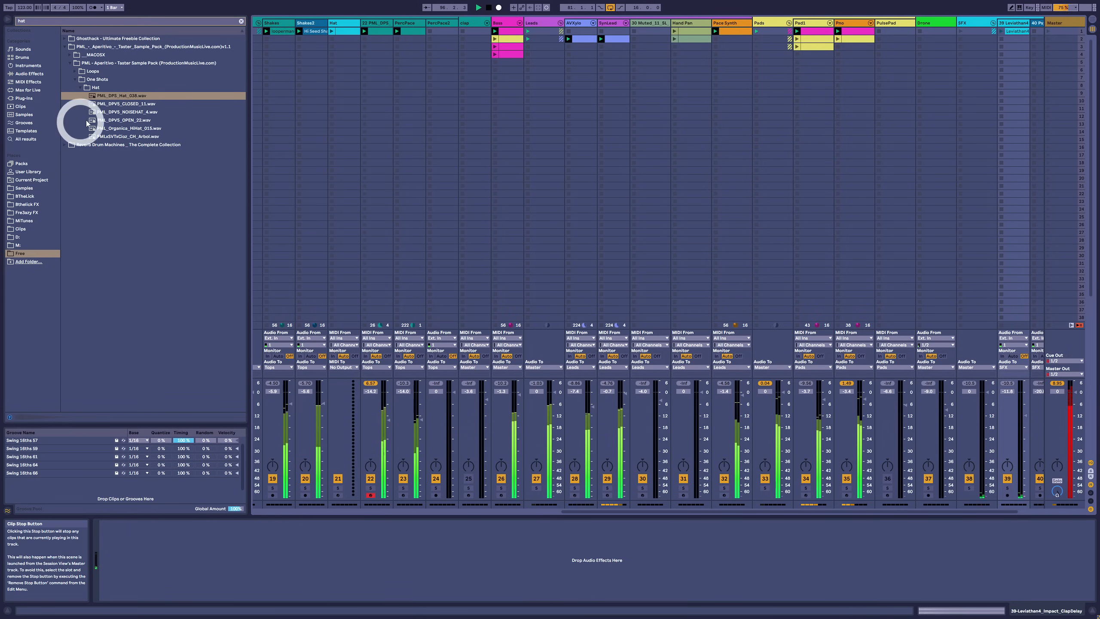
Audition the PsyTrance sweep clip in track 40, stop it, check its clip settings and return to the device view
left_click(995, 34)
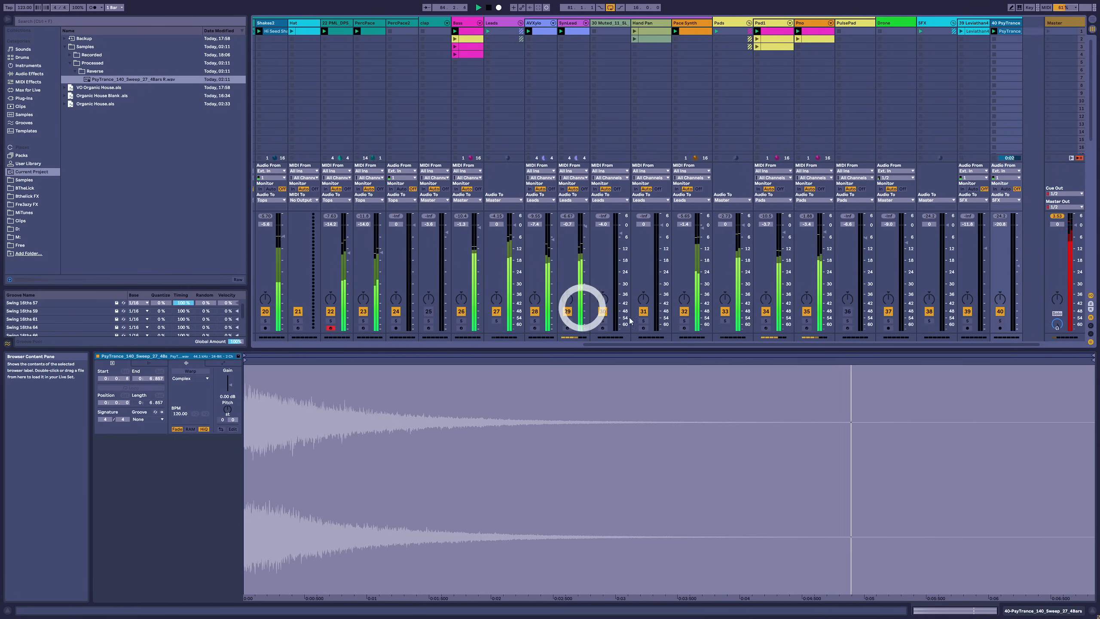
left_click(994, 39)
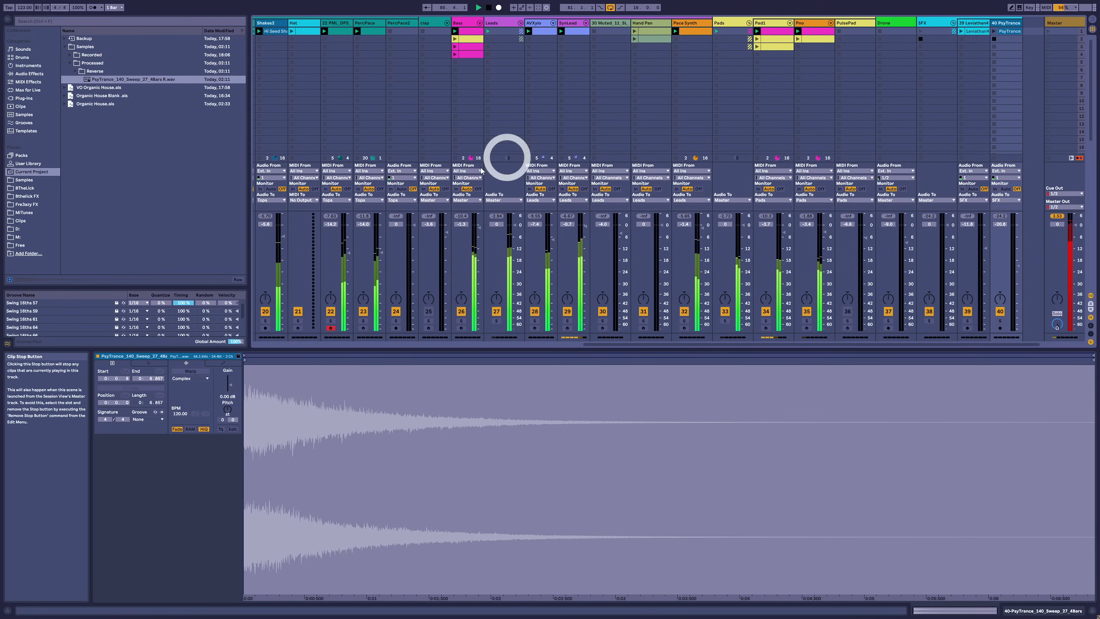
left_click(1008, 34)
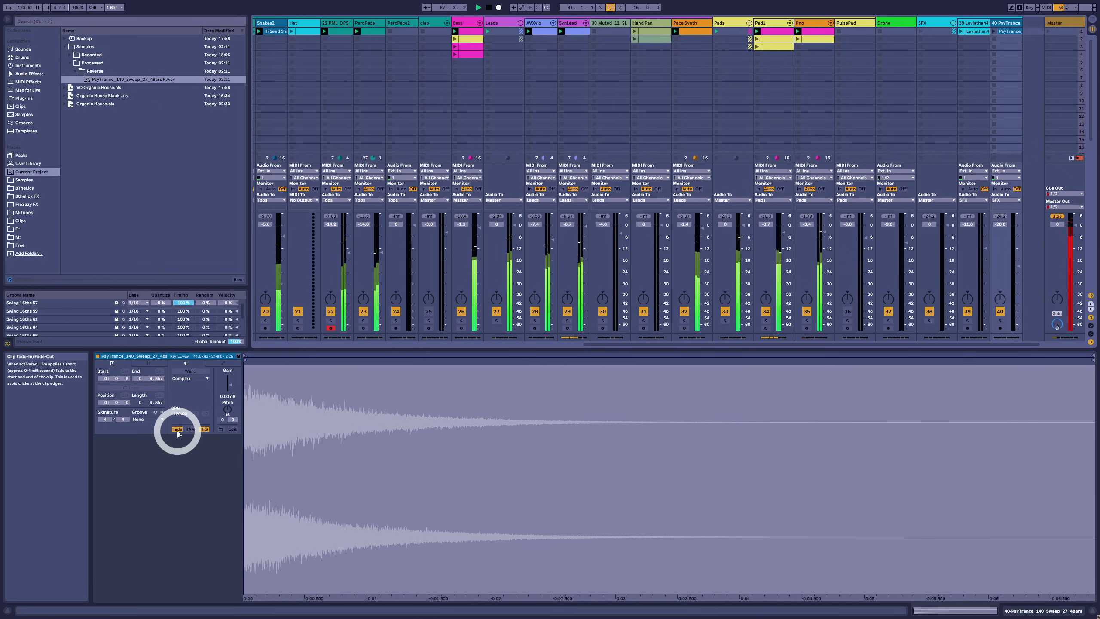
right_click(1005, 35)
left_click(607, 188)
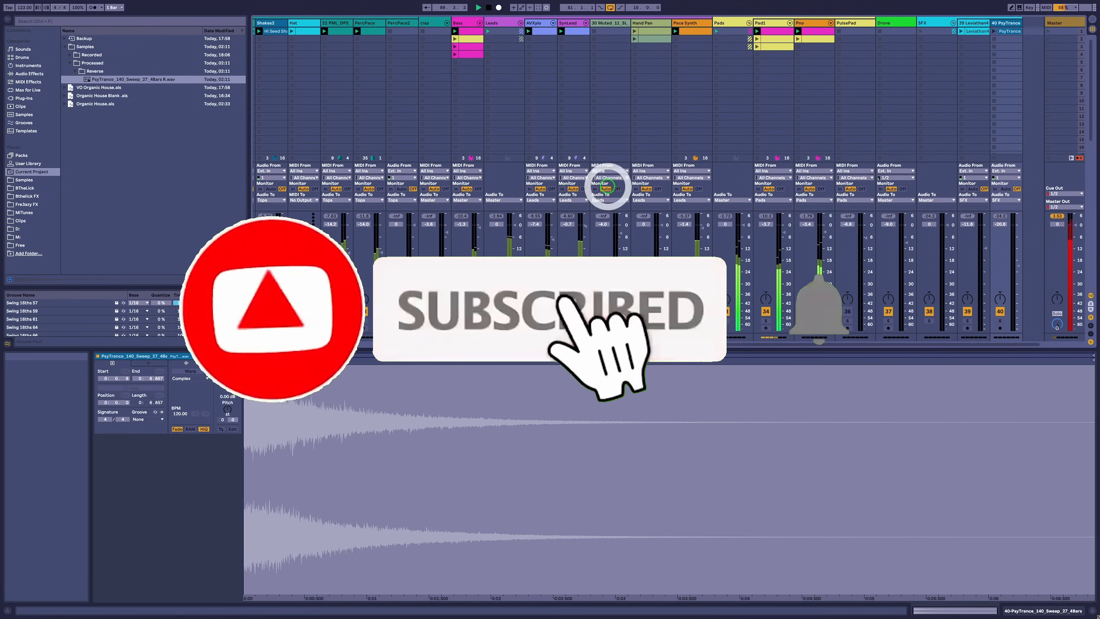
left_click(345, 386)
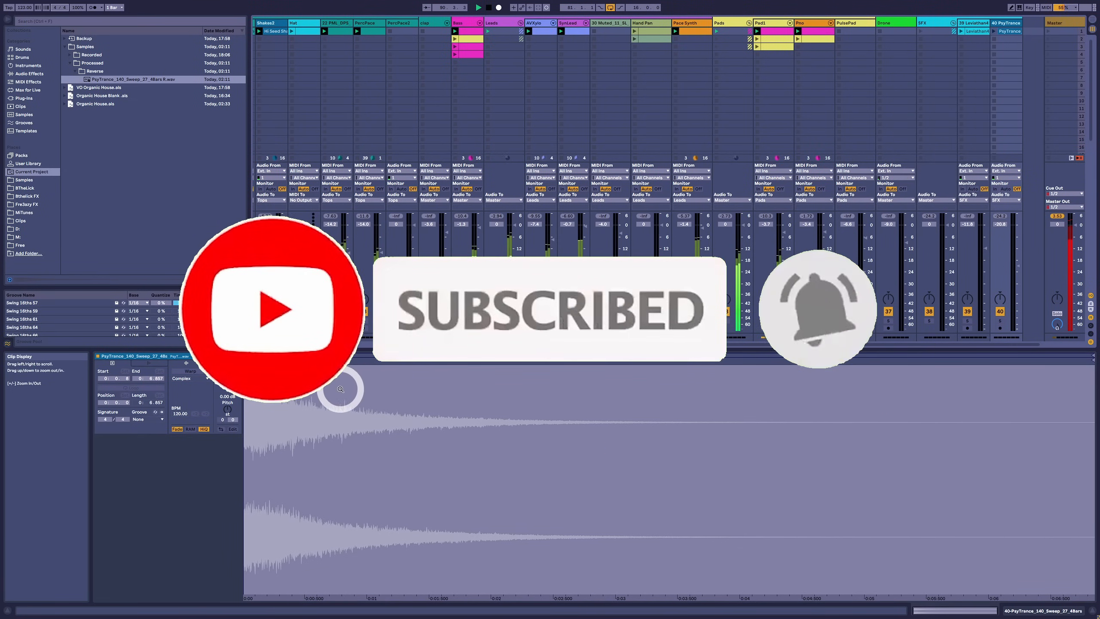
key("shift+Tab")
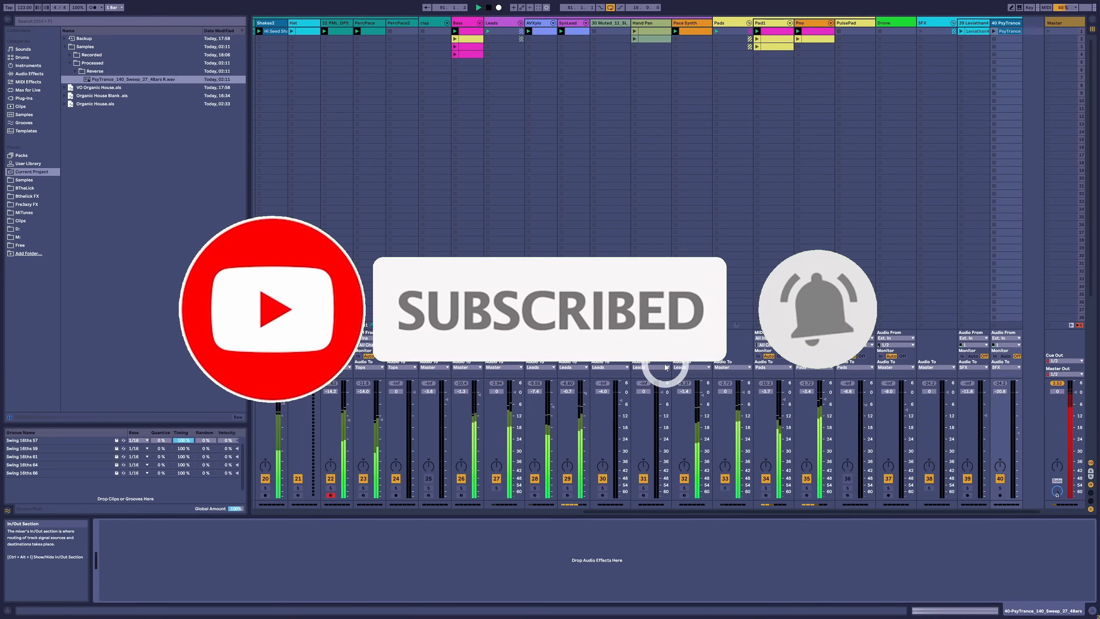
Open the Leviathan4_Impact_ClapDelay clip's settings and turn off its looping
left_click(983, 33)
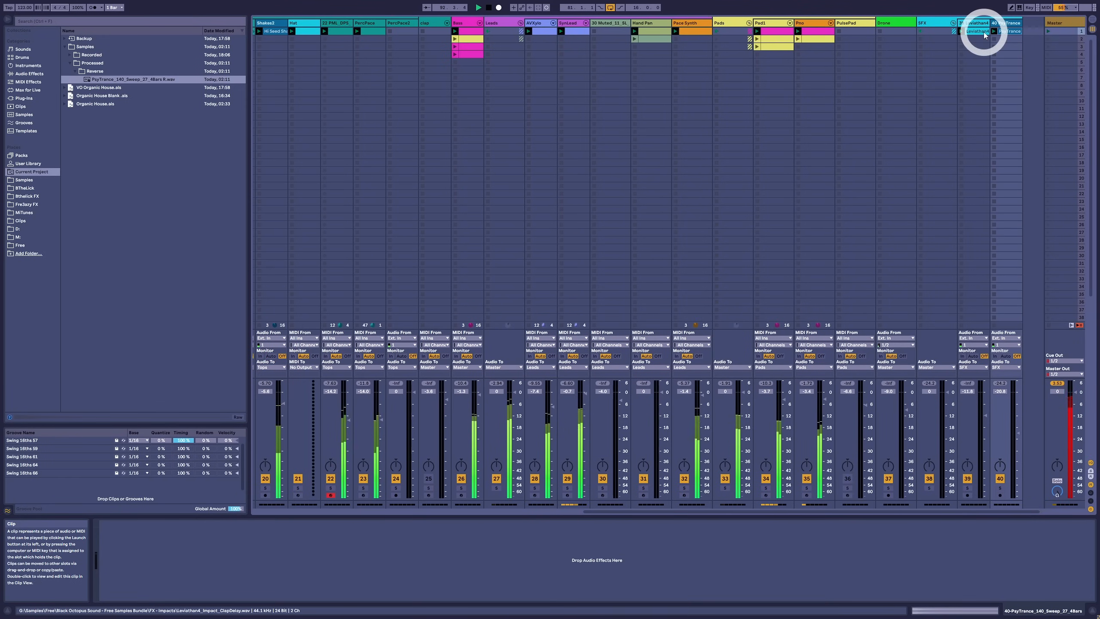
double_click(984, 34)
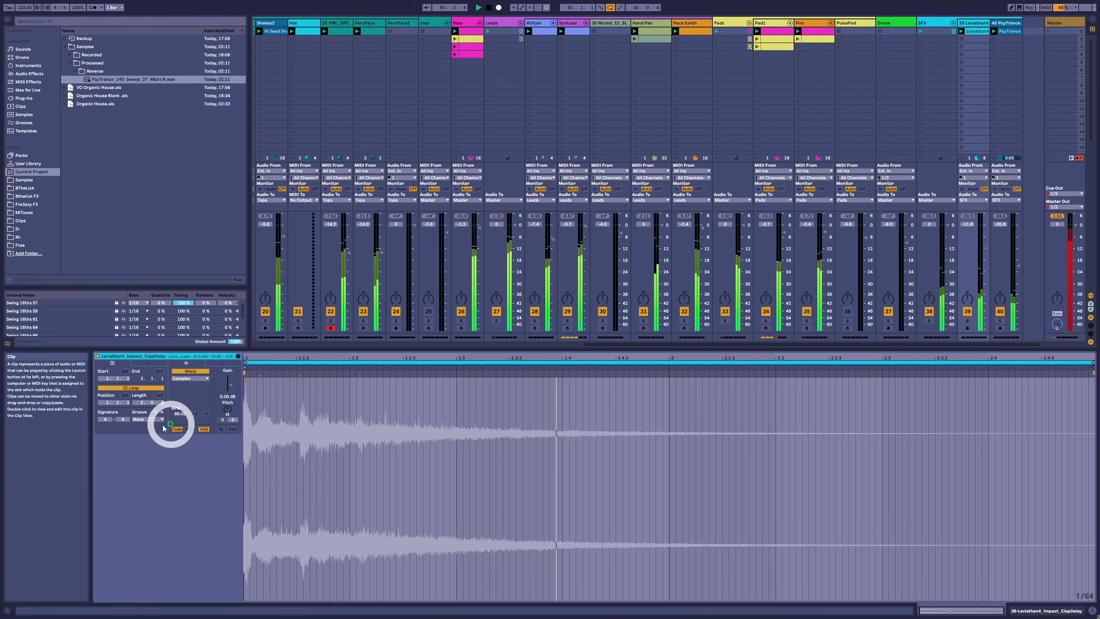
left_click(131, 389)
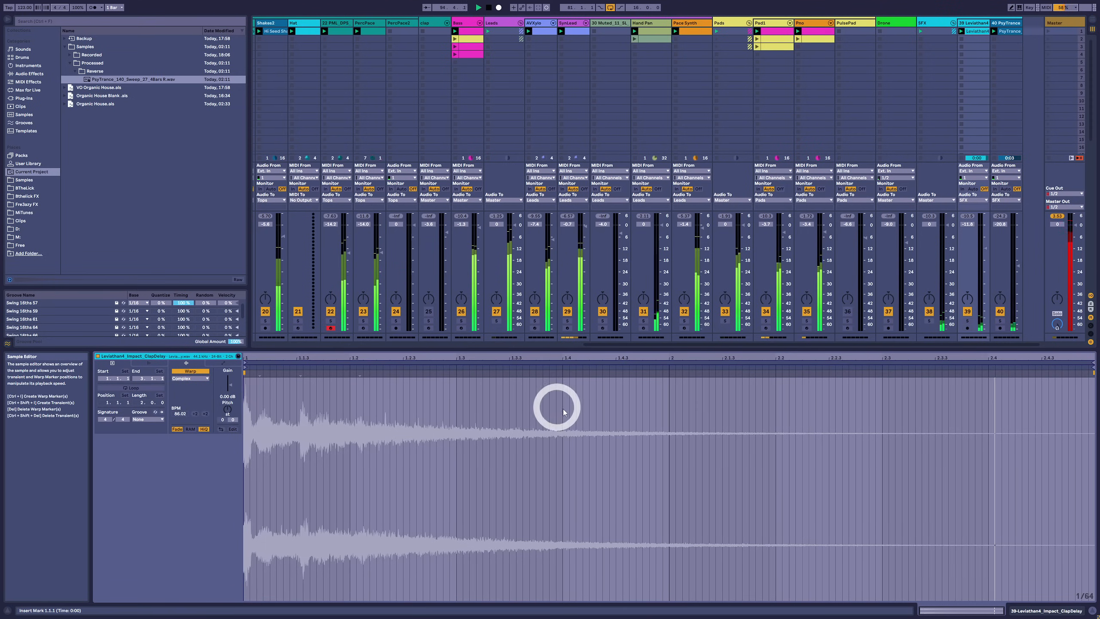